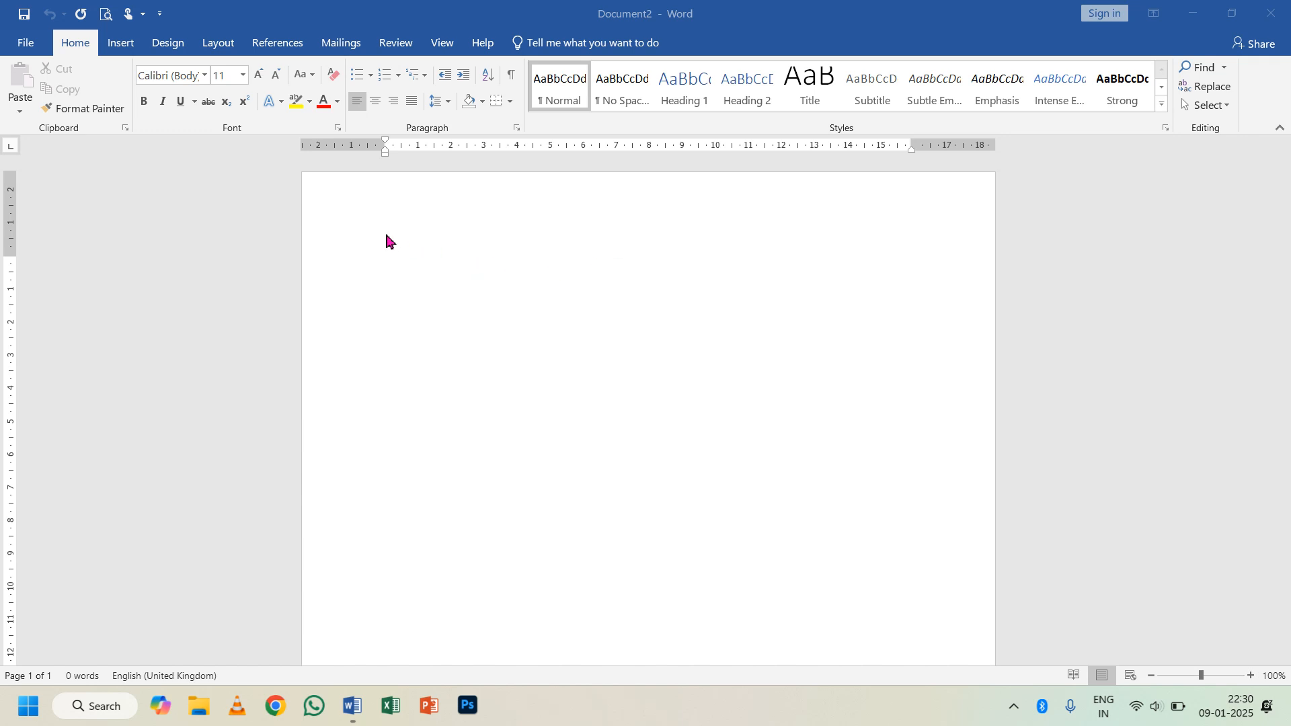
Generate sample paragraphs in the blank document with =rand().
click(417, 281)
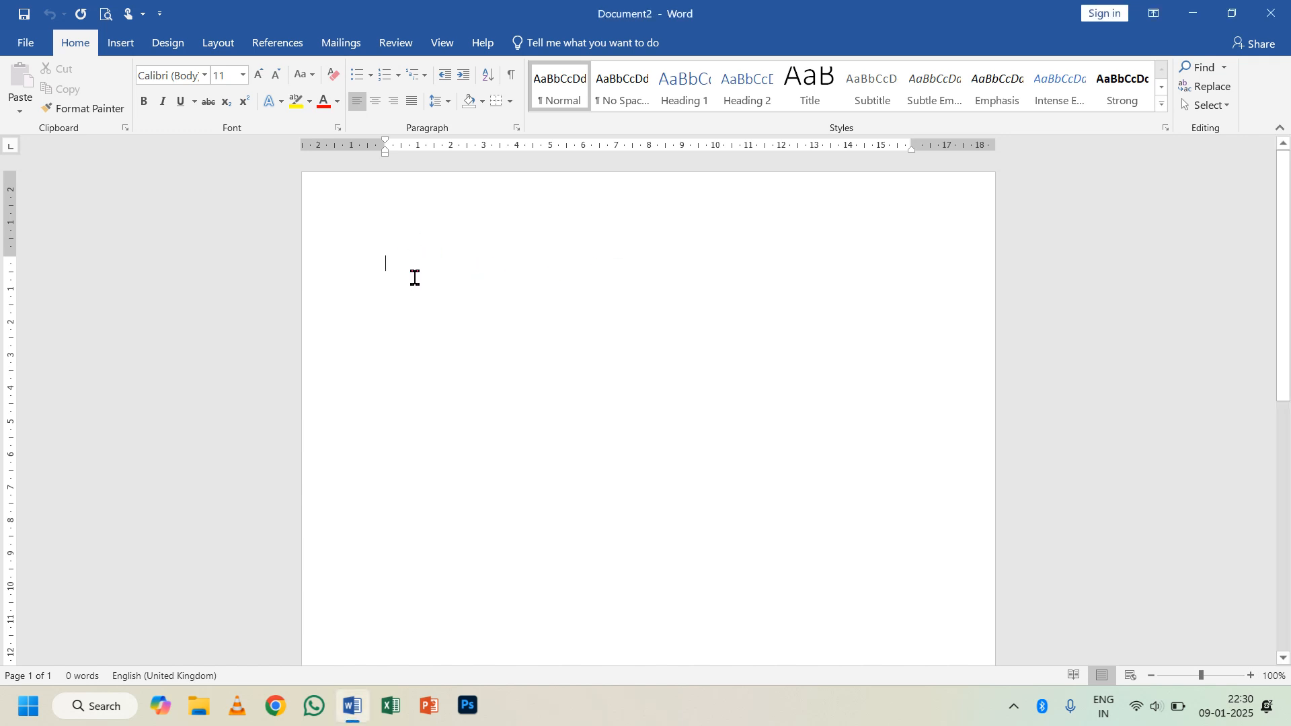
text(=rand)
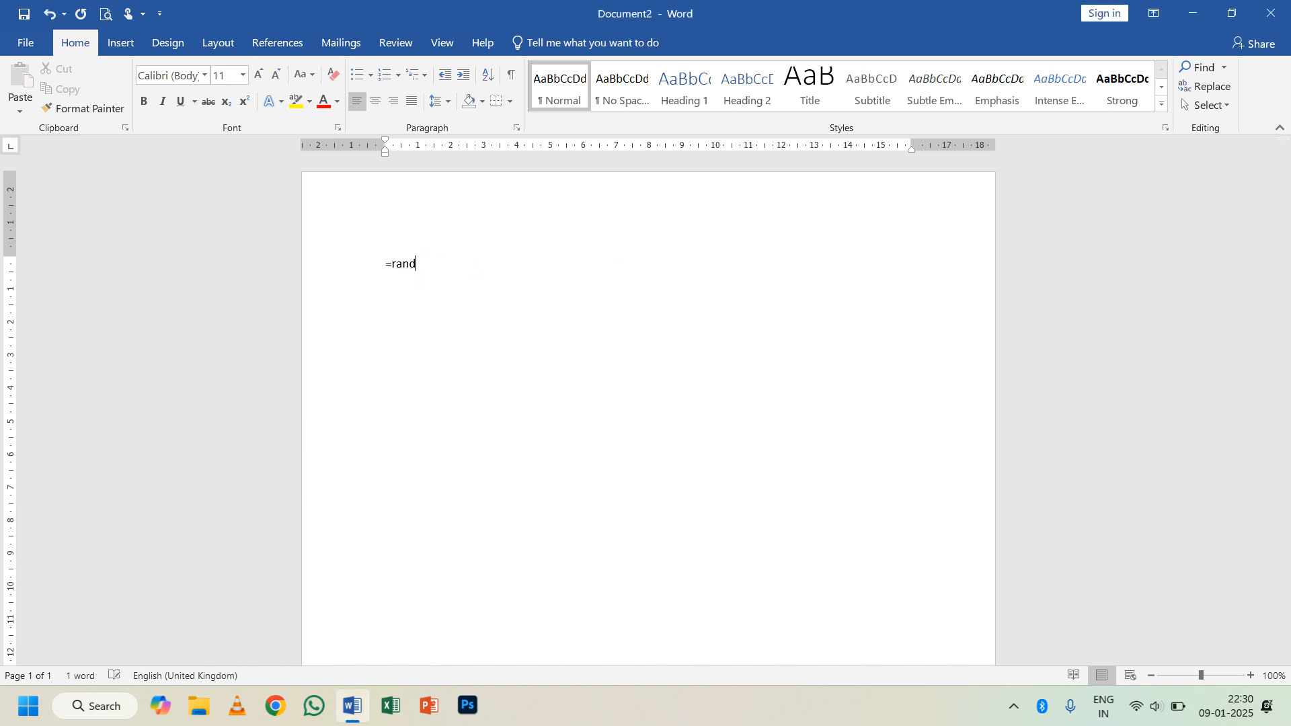
text(())
key(Return)
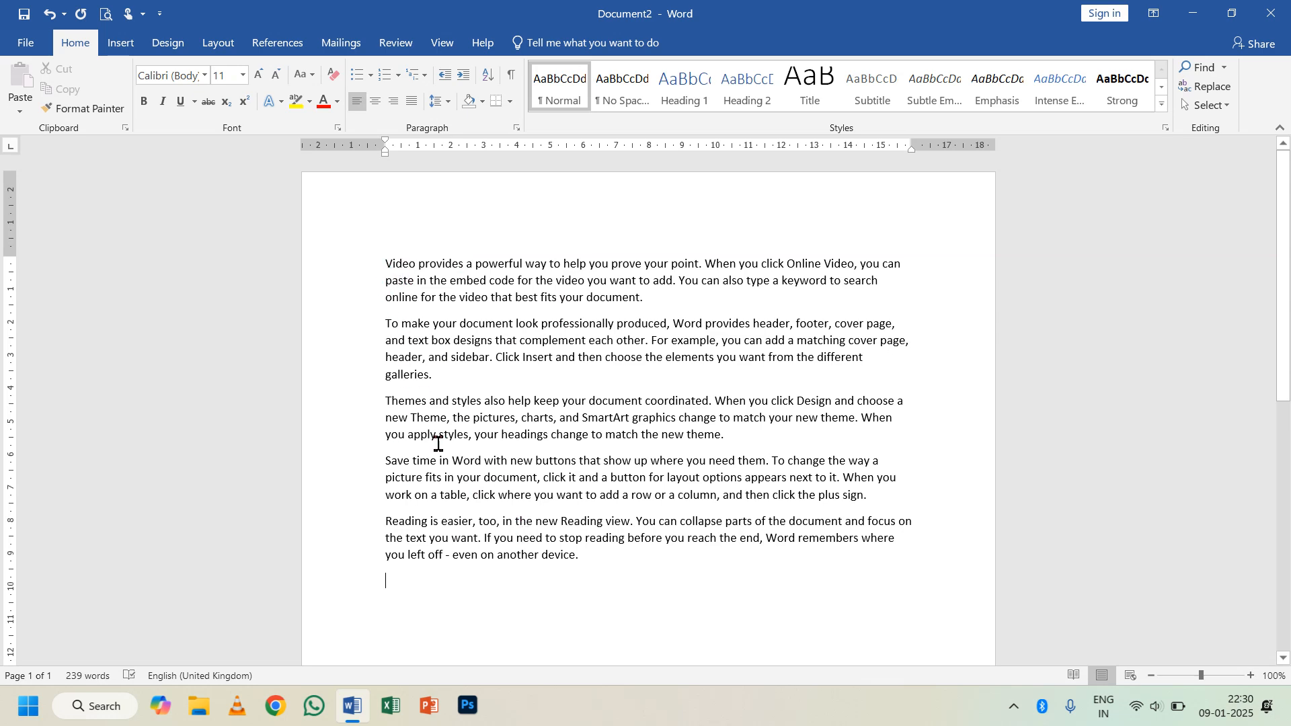
Apply arrowhead bullets to all of the sample paragraphs.
drag(389, 264, 585, 573)
click(587, 573)
drag(386, 263, 676, 303)
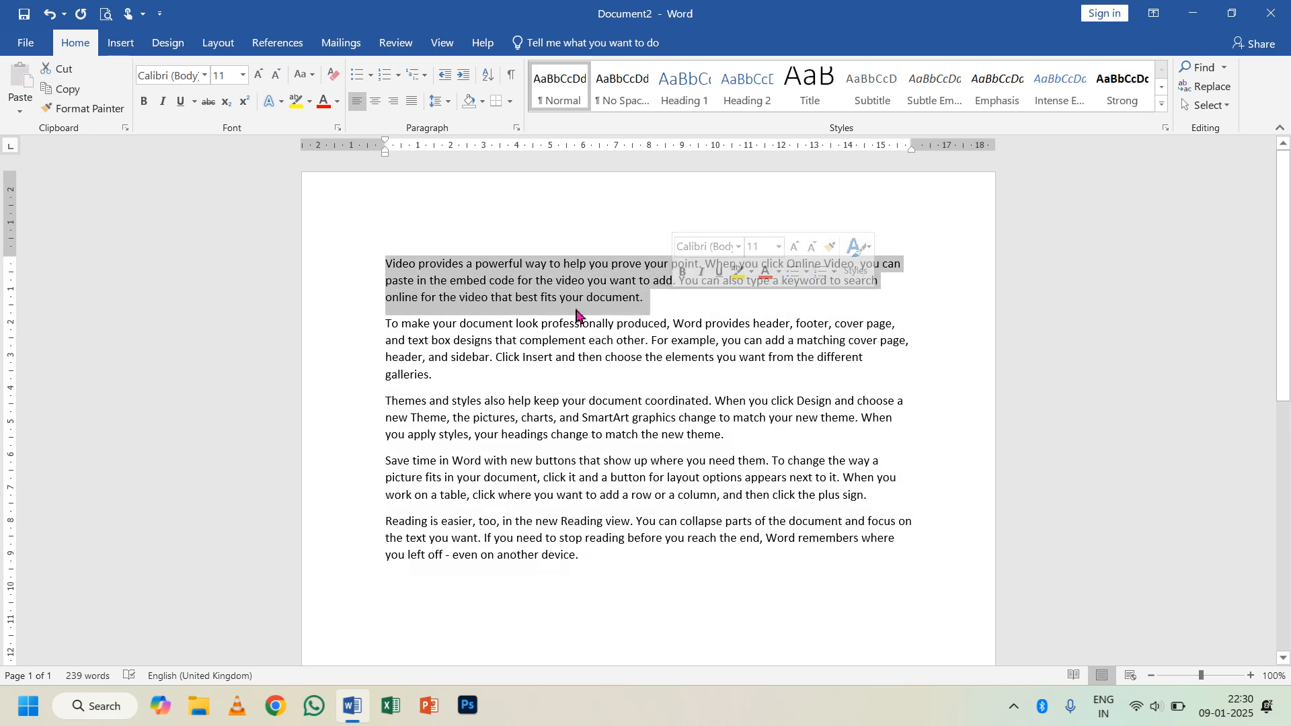
drag(389, 324, 636, 435)
drag(381, 461, 654, 568)
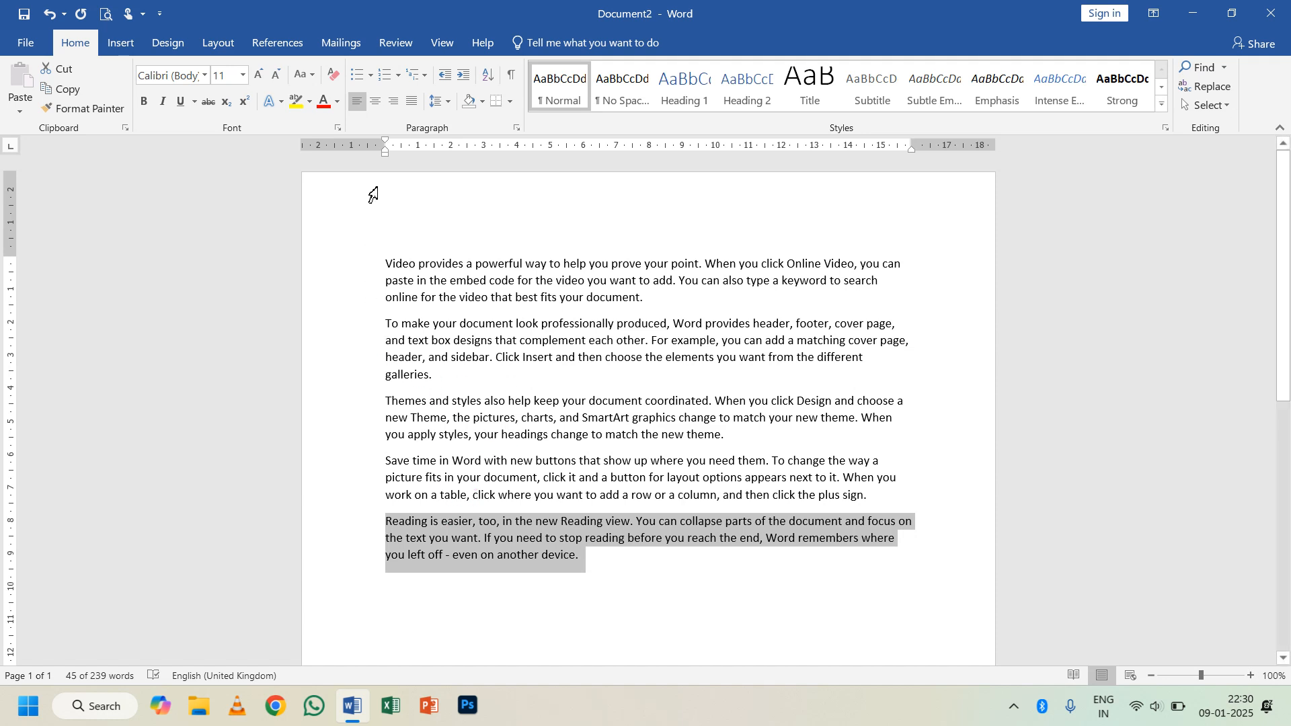
click(597, 577)
drag(588, 570, 384, 268)
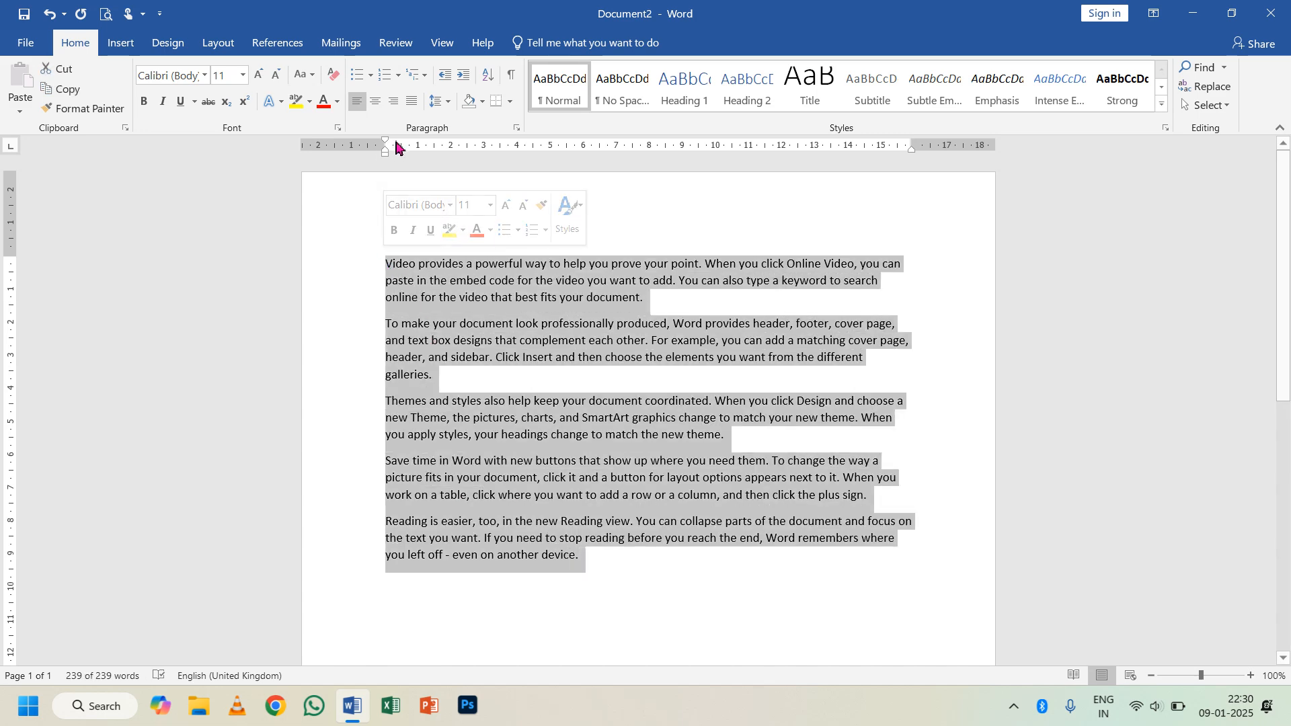
click(370, 80)
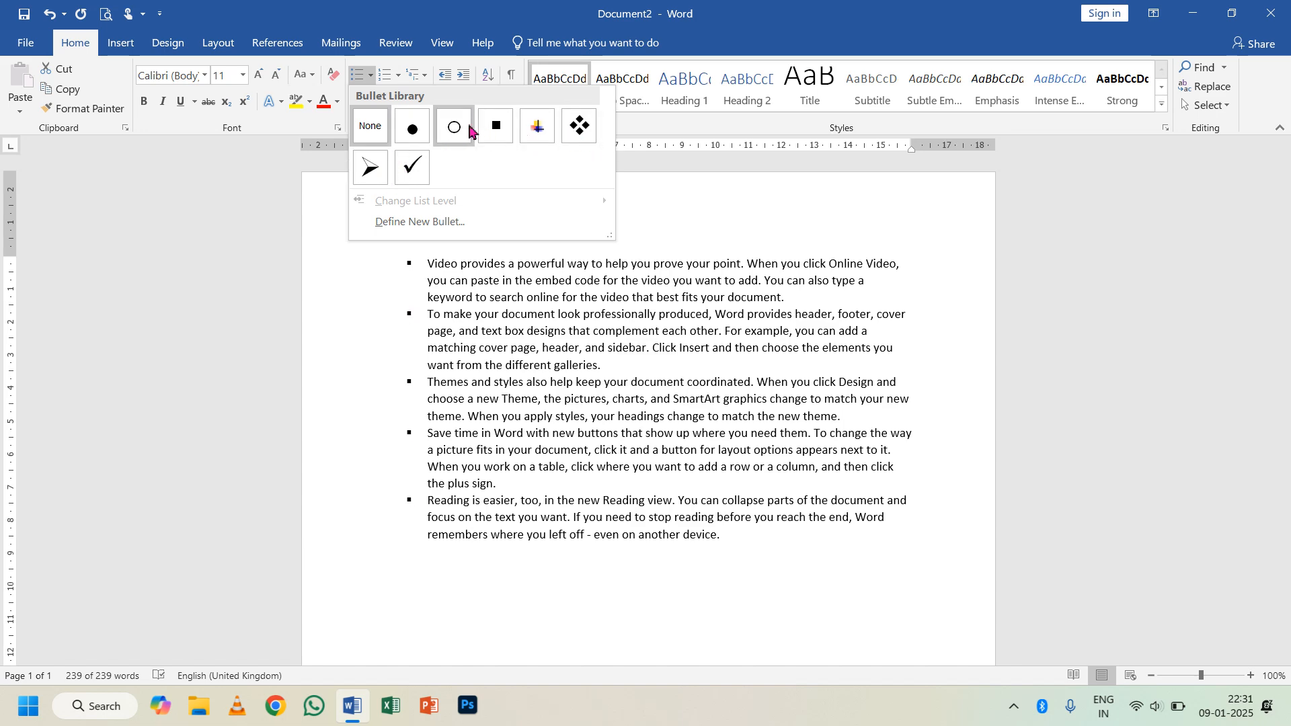
click(386, 161)
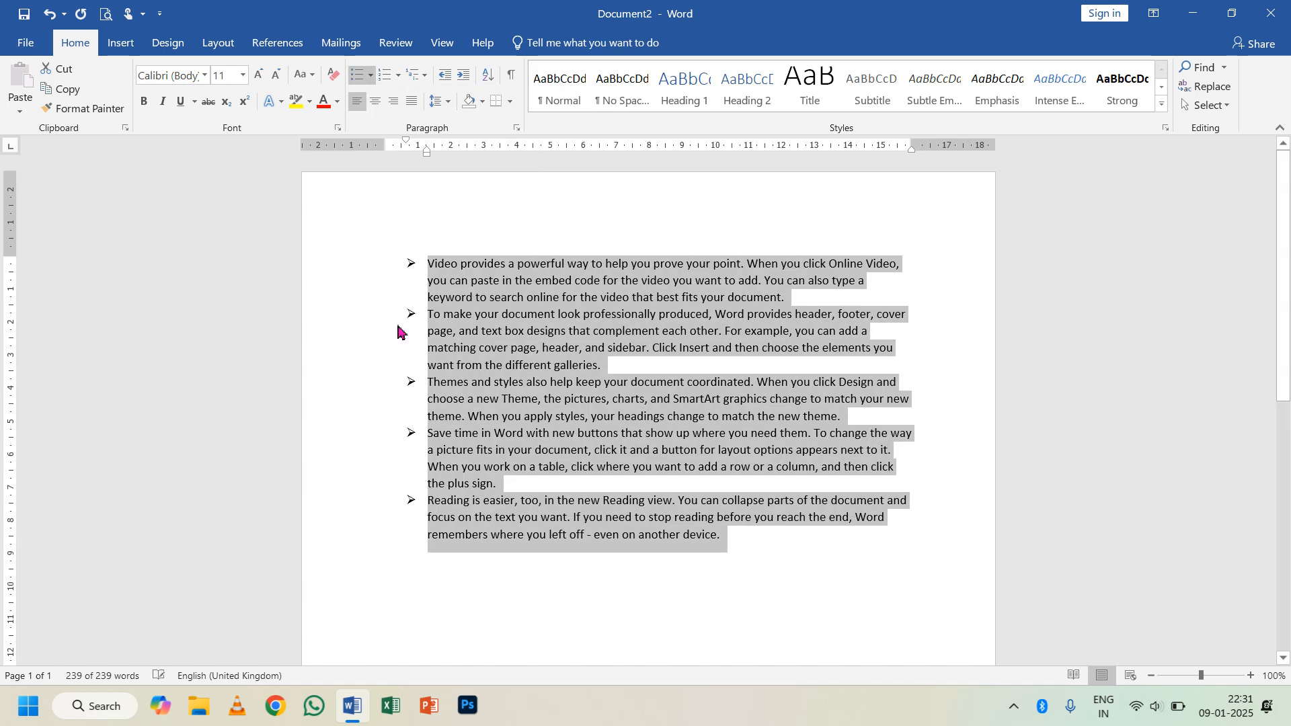
Add a bullet item reading "Alfa education point" after the last sample paragraph.
click(732, 548)
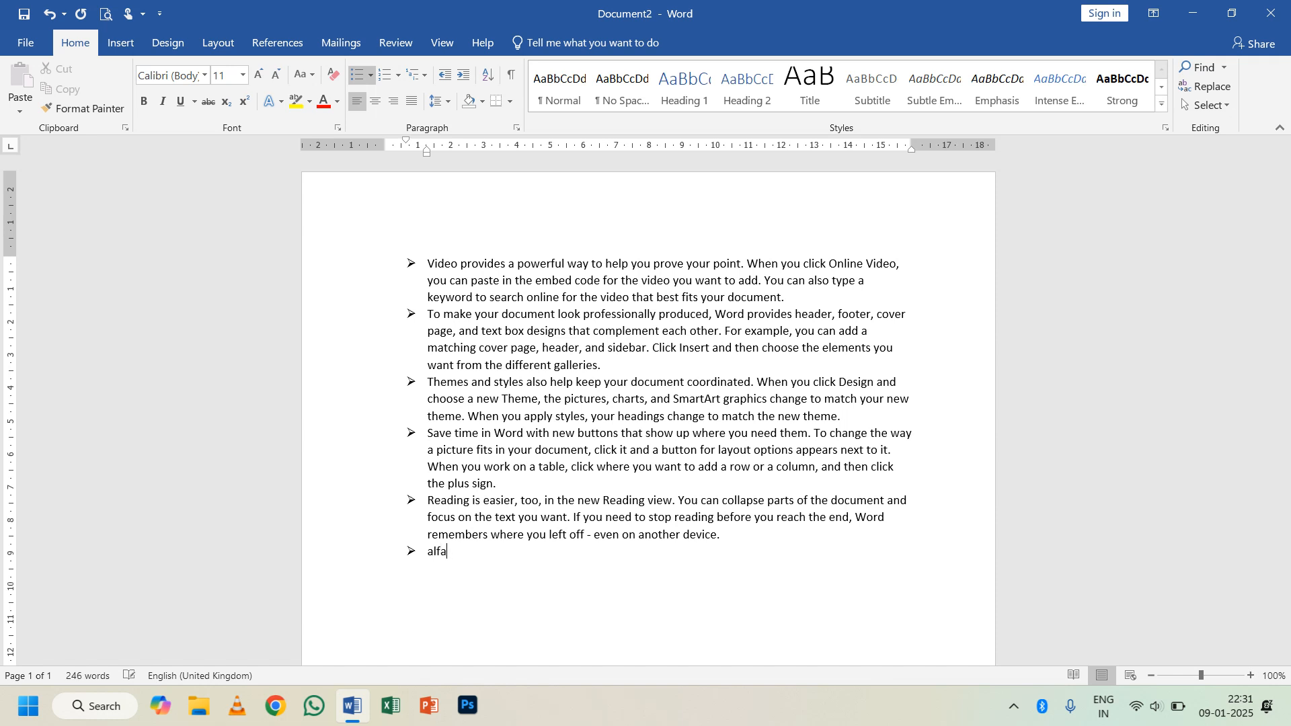
text(ed)
text(ucat)
text(ion)
Add four filler bullet items: "hgjdfghjfdgfj", "dkghjdghdjfg", "dfgdhgkhdfk" and "dfgkdfkgjkldfg".
text(hgjdfghjfdgfj)
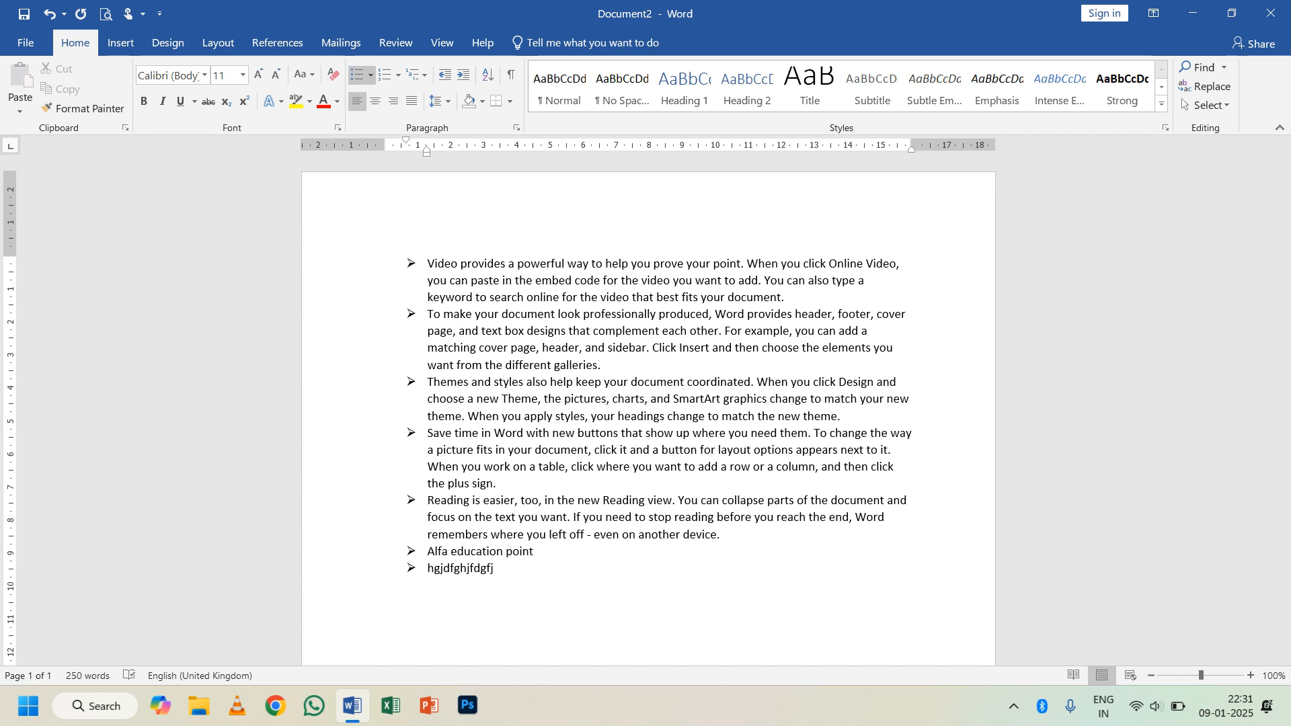
key(Return)
text(dkghjdghdjfg)
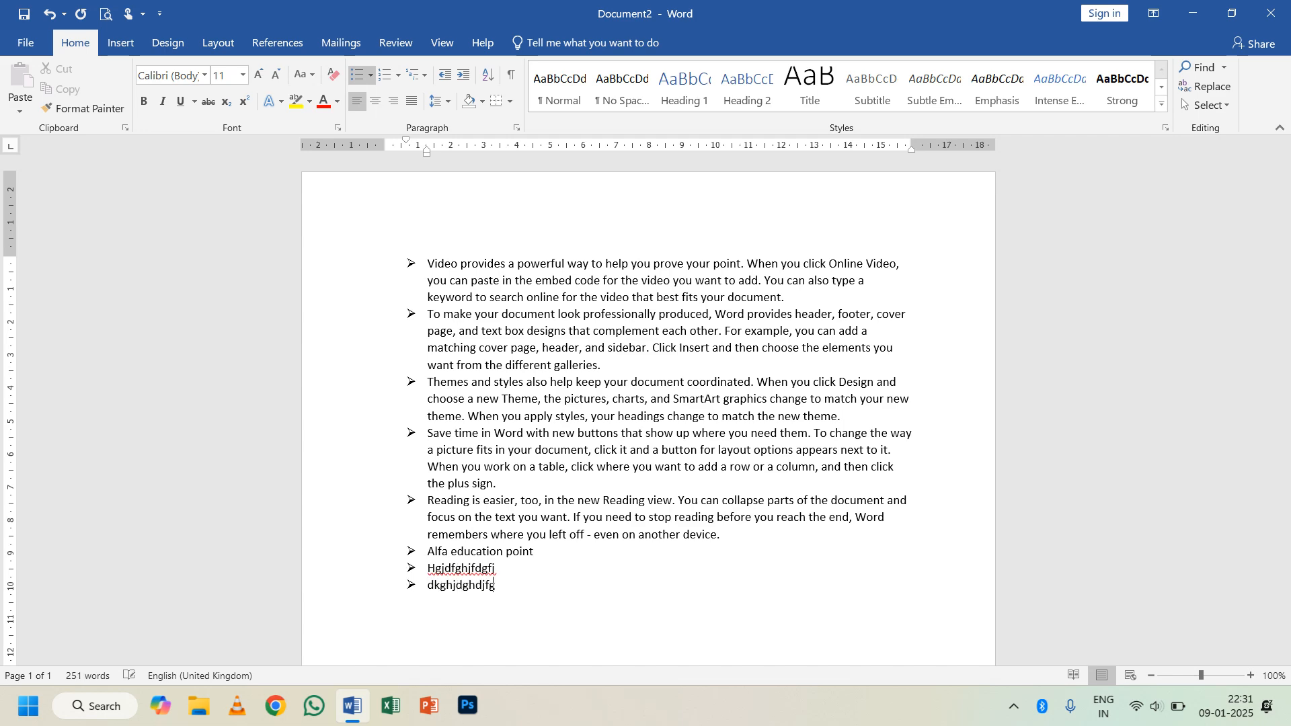
key(Return)
text(dfgdhgkhdfk)
key(Return)
text(df)
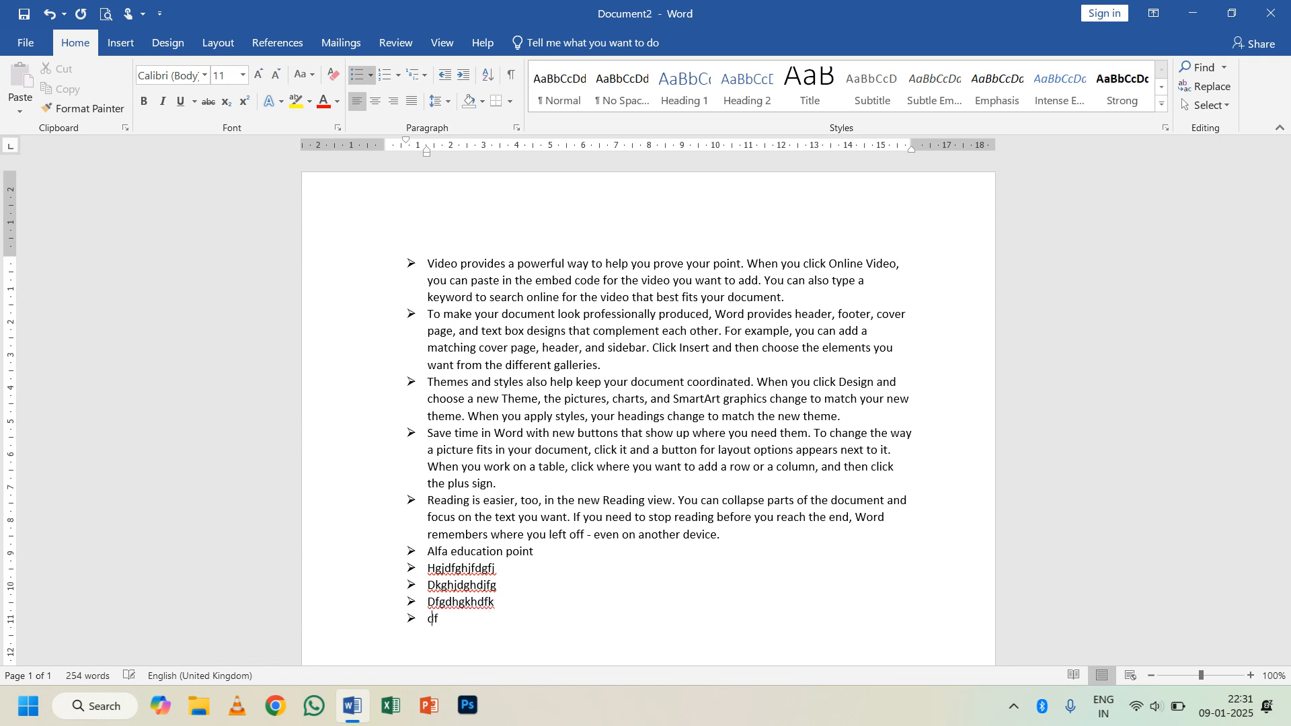
text(gkdfkgjkldfg)
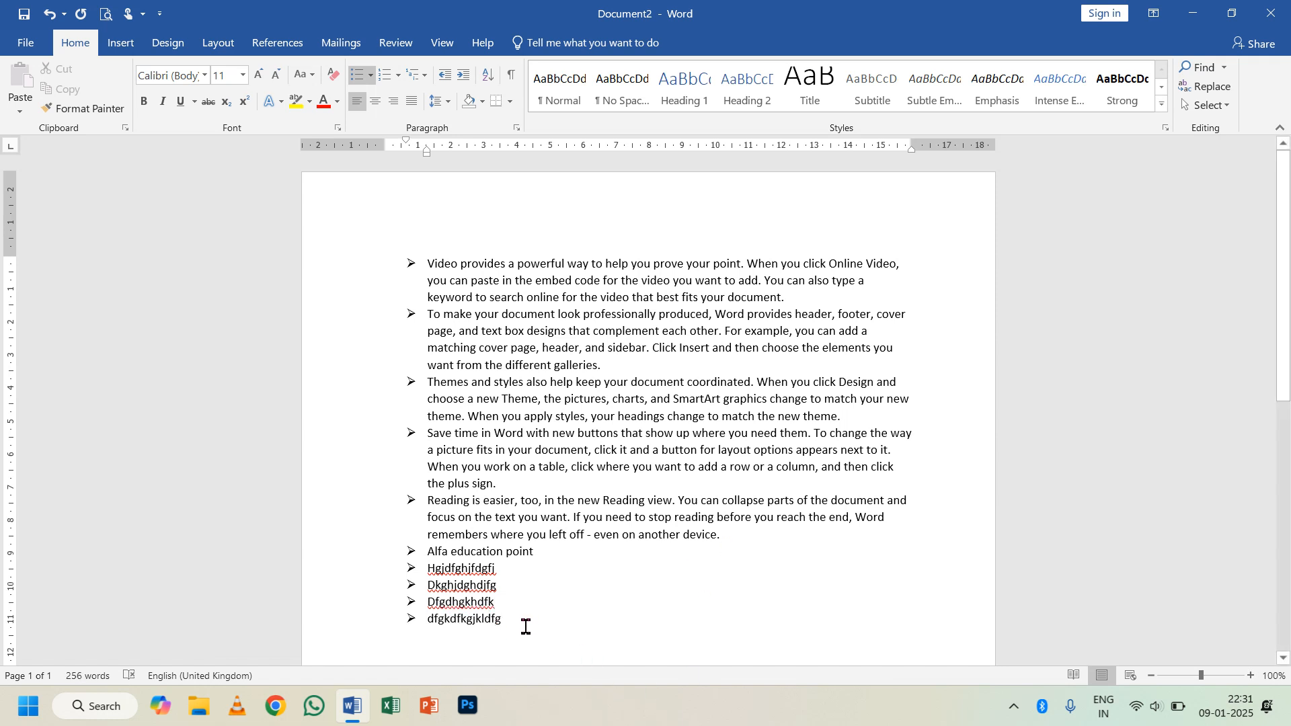
Replace the whole bulleted content of the document with the line "Microsoft office".
drag(526, 626, 375, 250)
key(Delete)
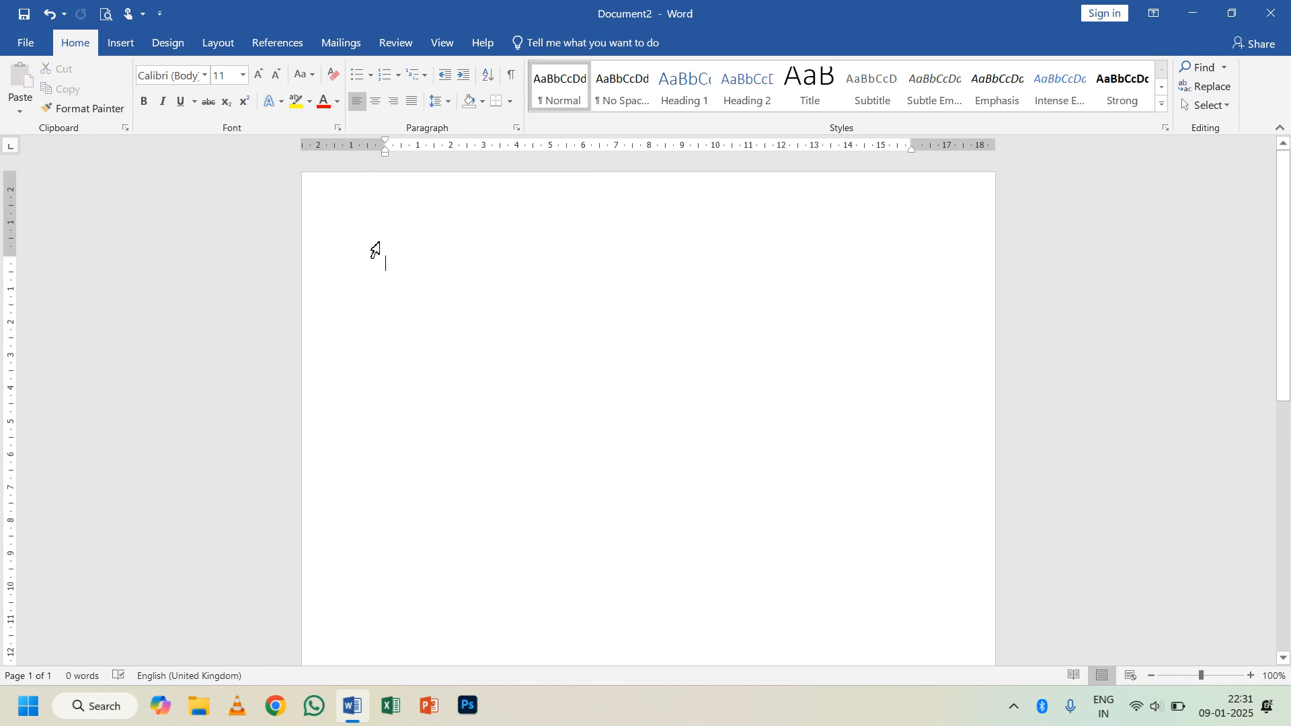
text(microsoft )
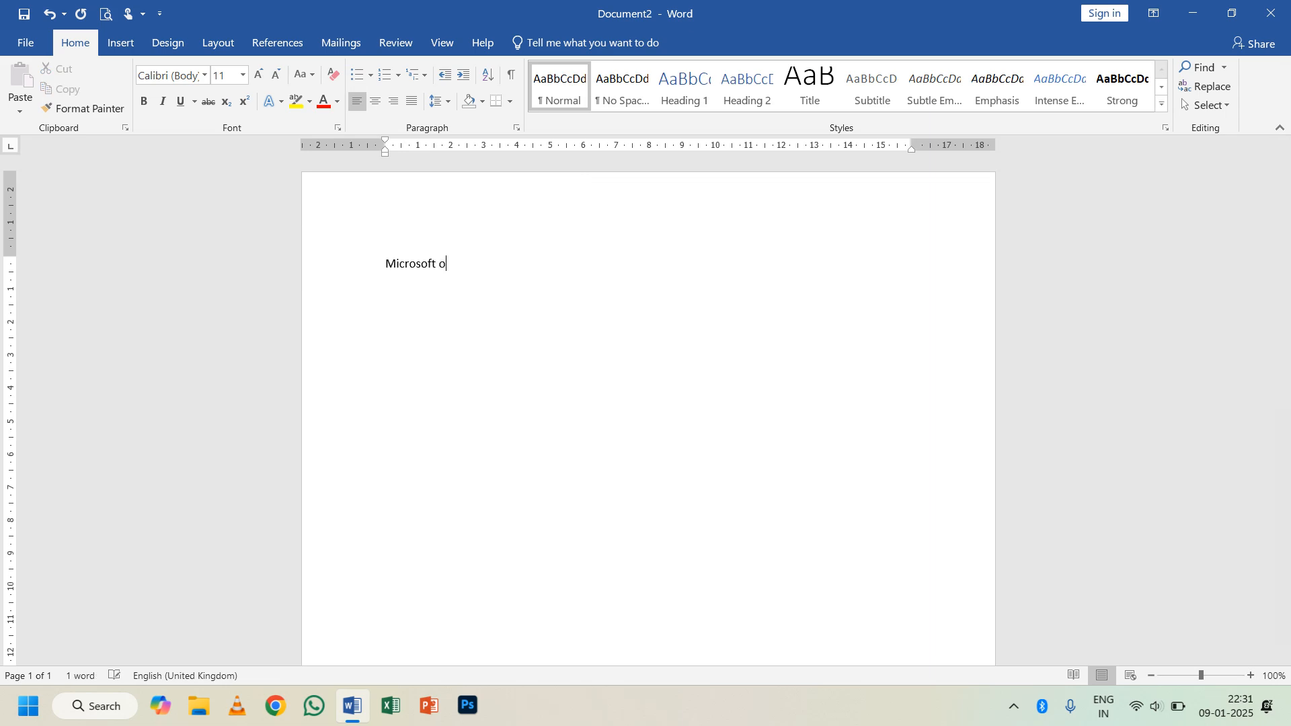
text(office)
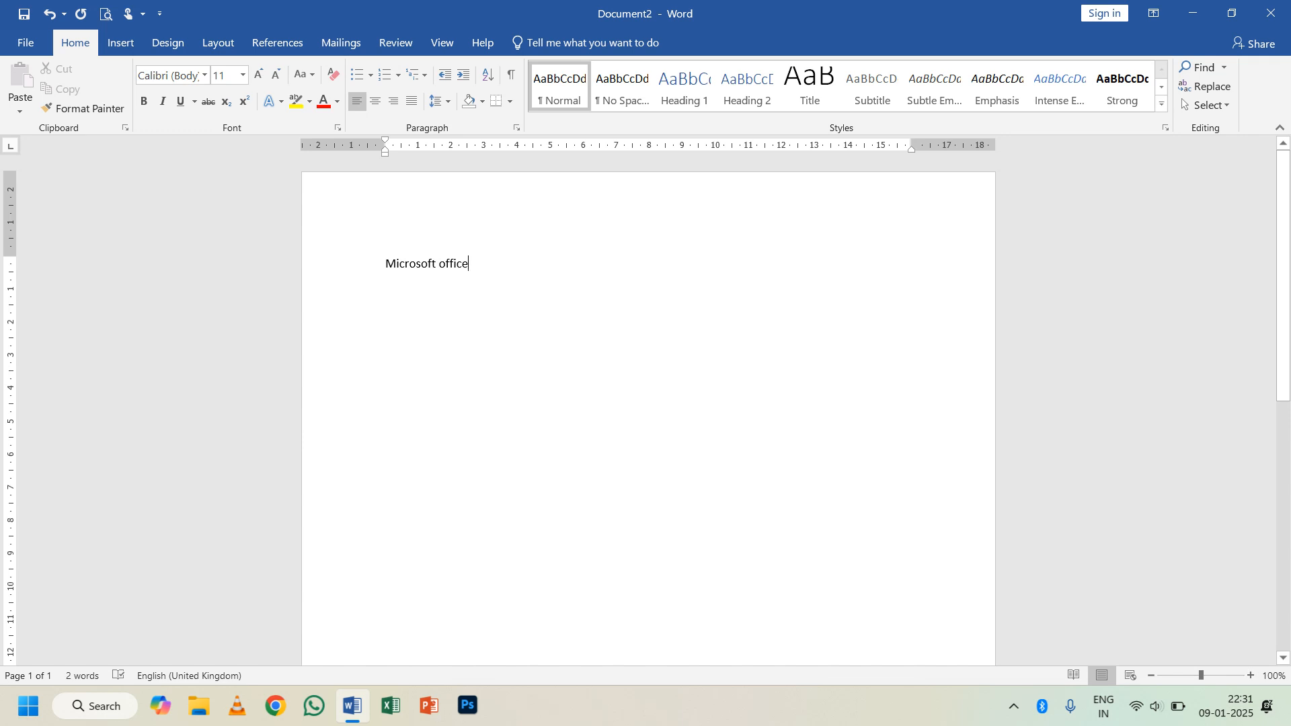
Enlarge the "Microsoft office" line to 22 pt.
key(ctrl+a)
click(259, 76)
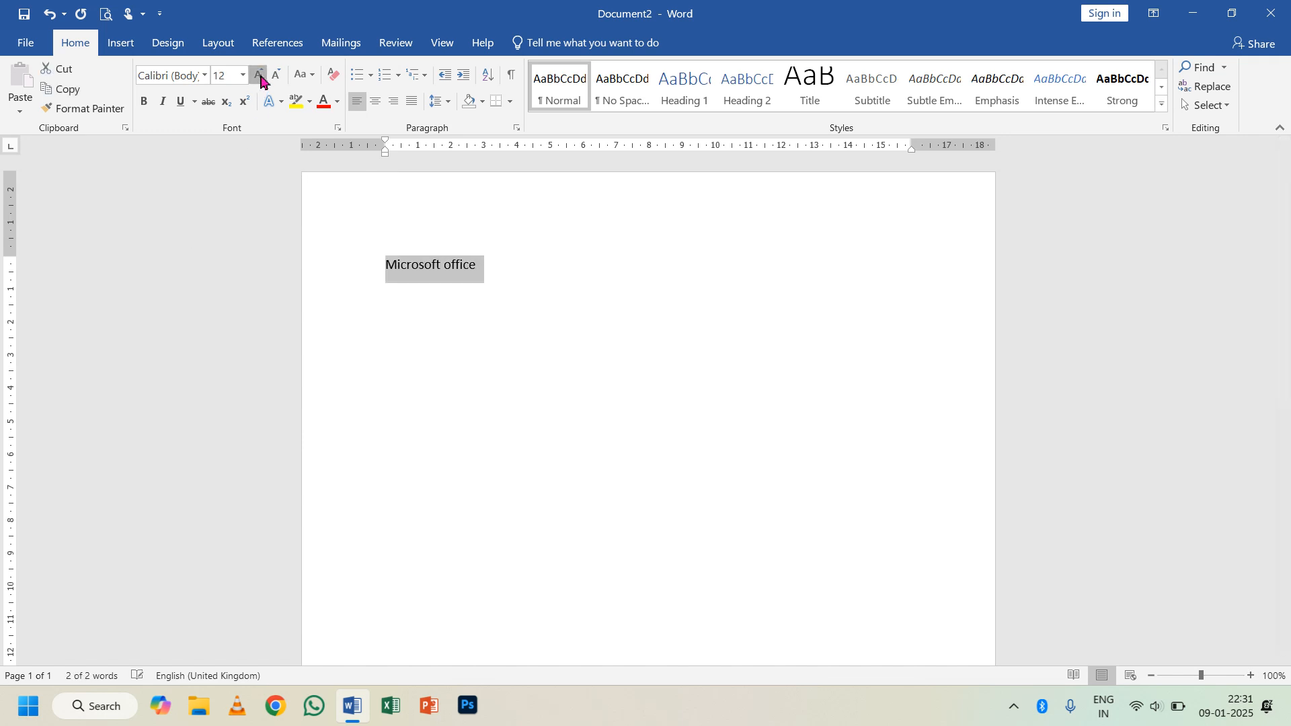
click(260, 76)
click(260, 76)
click(259, 76)
click(259, 75)
click(260, 76)
click(594, 297)
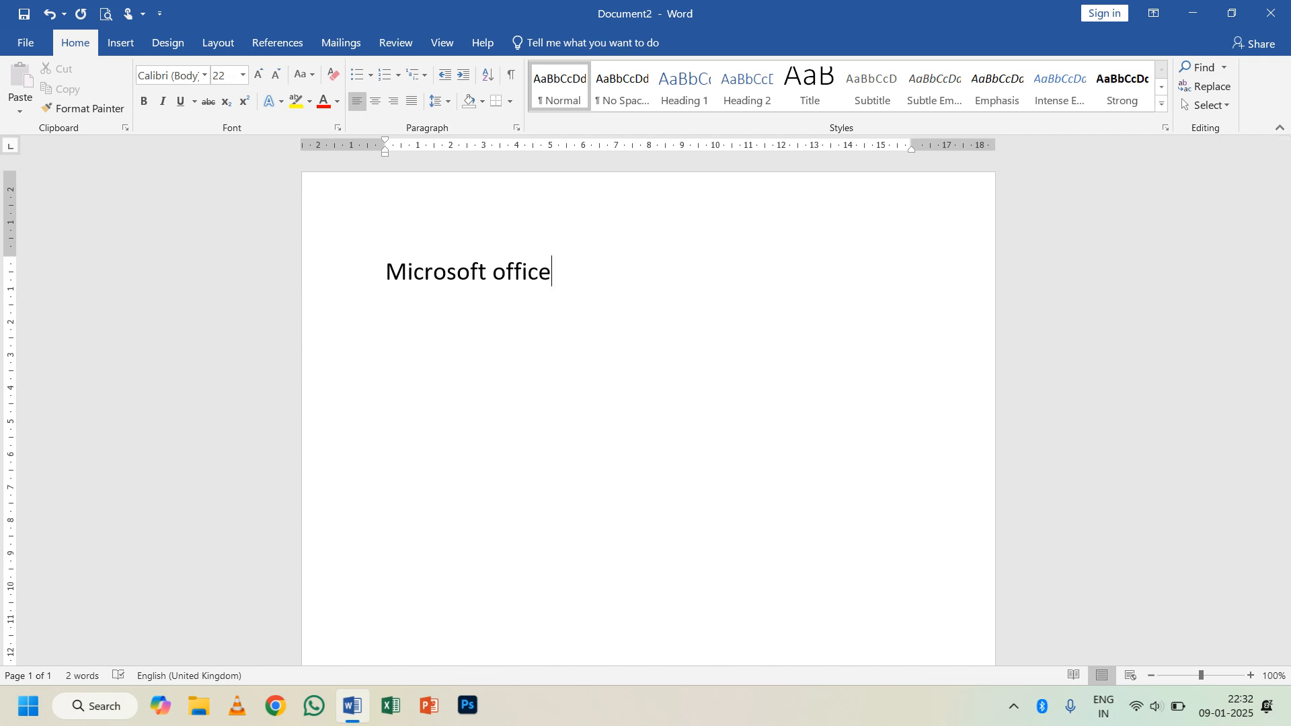
Add the lines "Word" and "Excel" below "Microsoft office".
key(Return)
text(m)
key(BackSpace)
text(word)
key(Return)
text(excel)
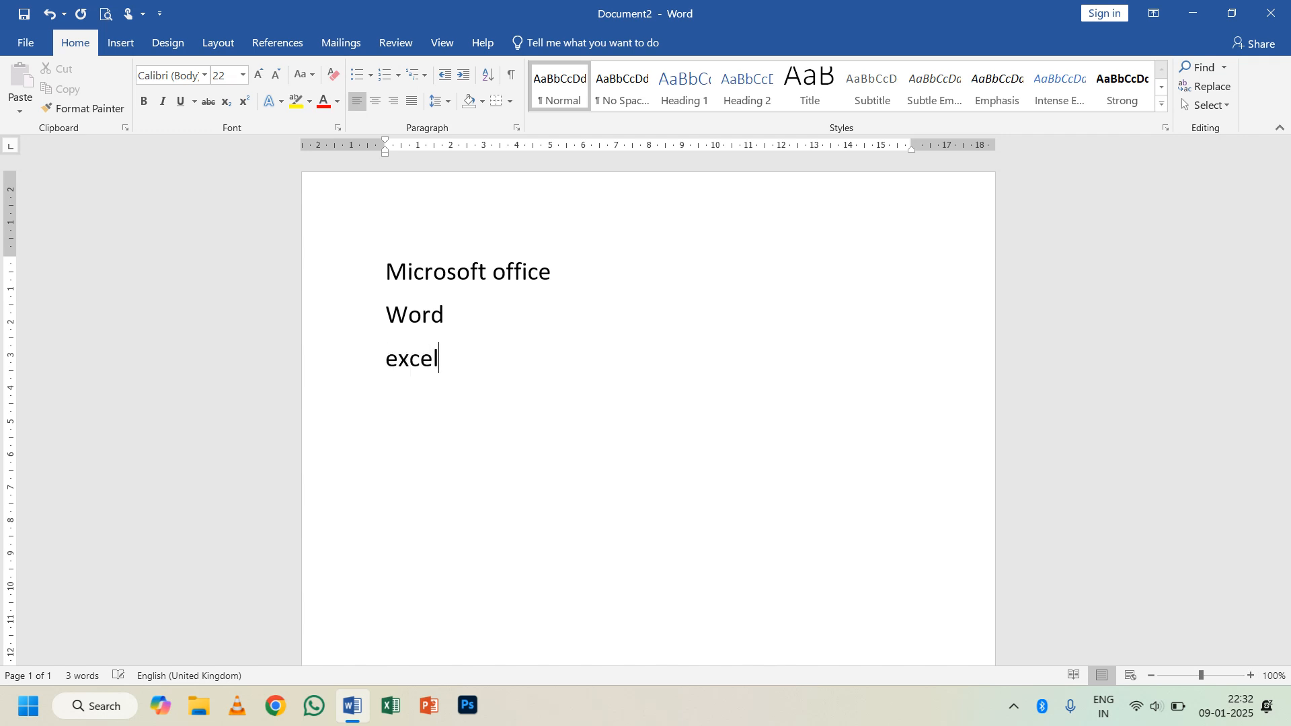
Add the line "PowerPoint" below "Excel", with its second P capitalised.
key(Return)
text(powerpo)
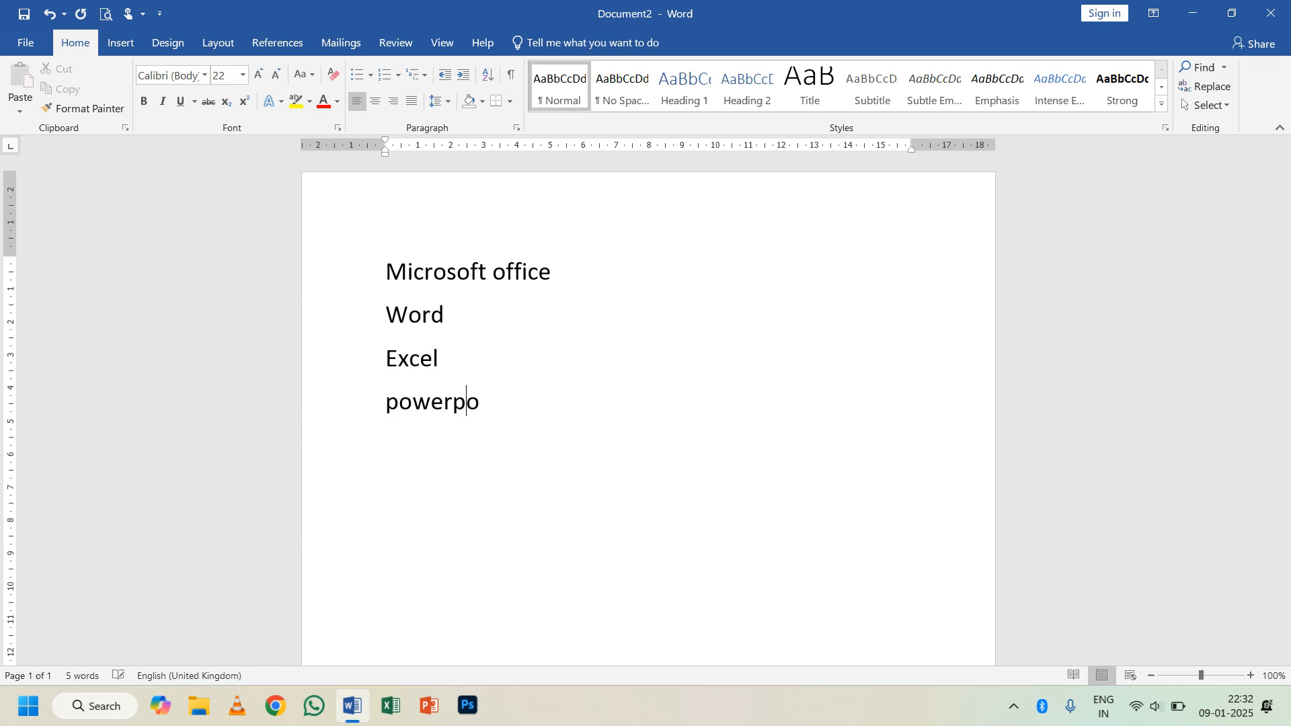
text(int)
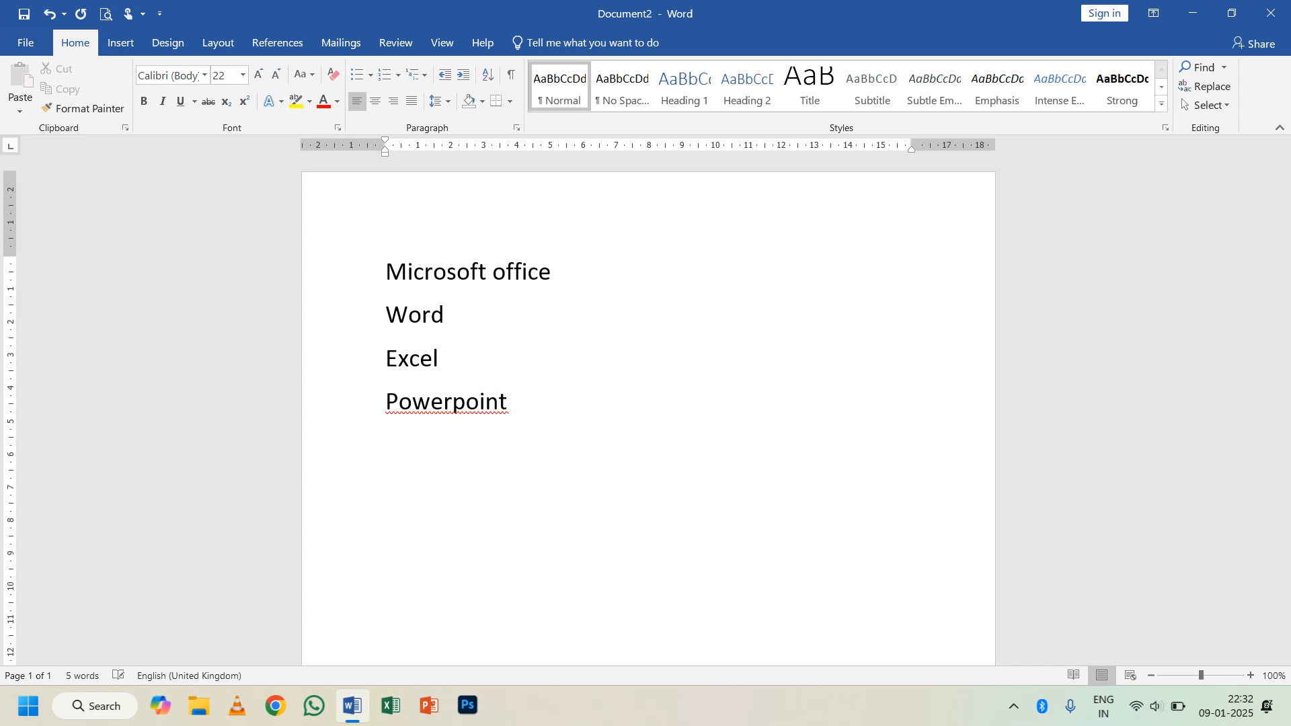
click(464, 402)
key(BackSpace)
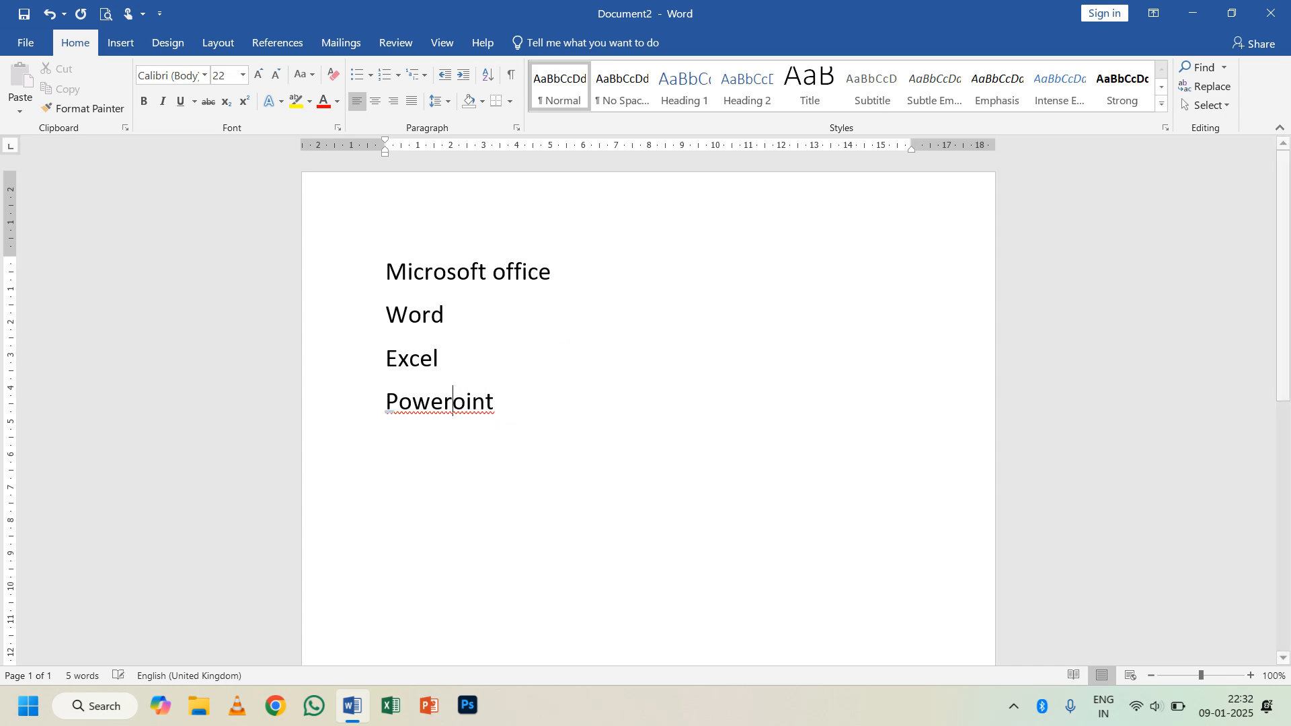
text(P)
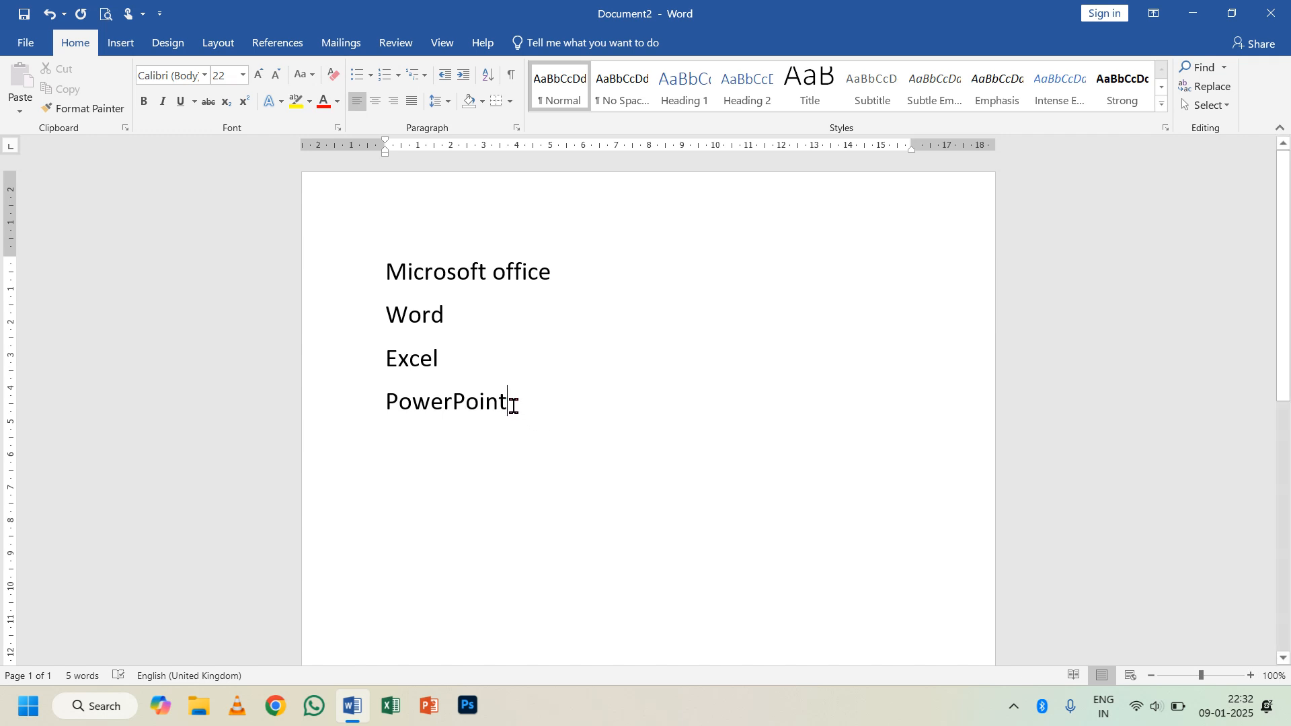
Apply check mark bullets to the lines Word, Excel and PowerPoint.
drag(511, 403, 403, 332)
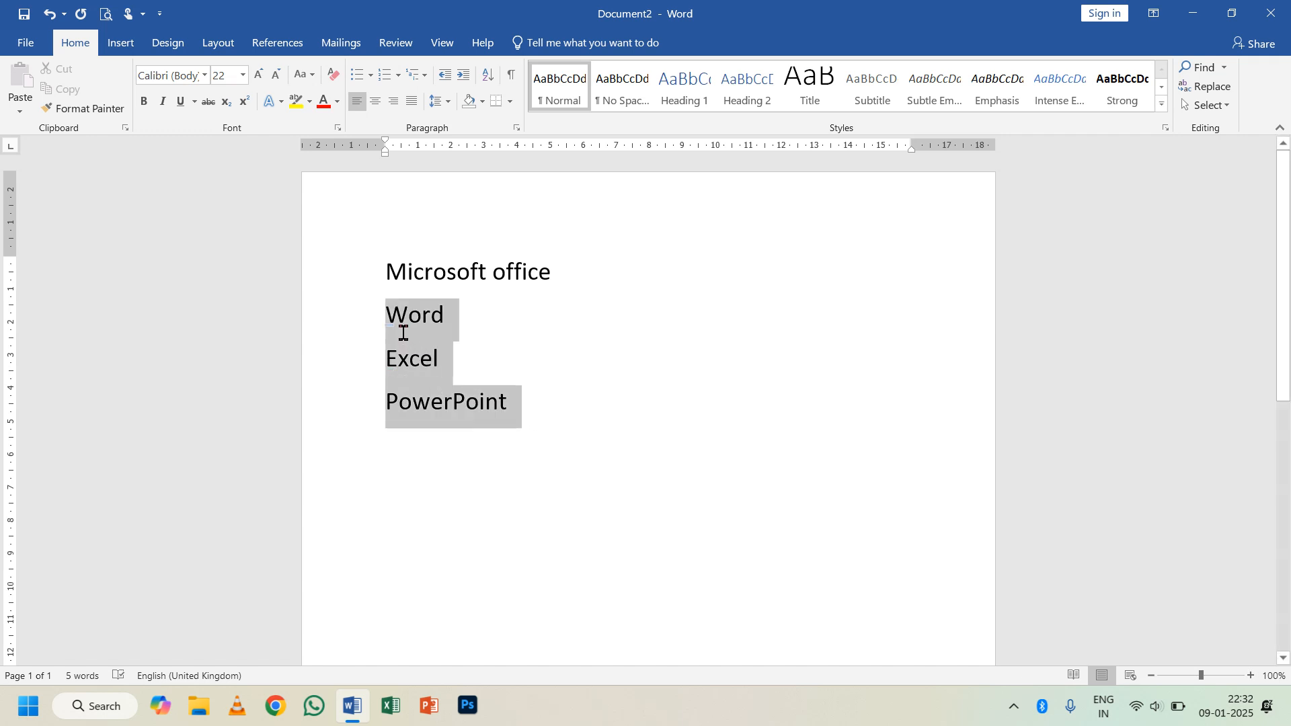
click(371, 75)
click(412, 226)
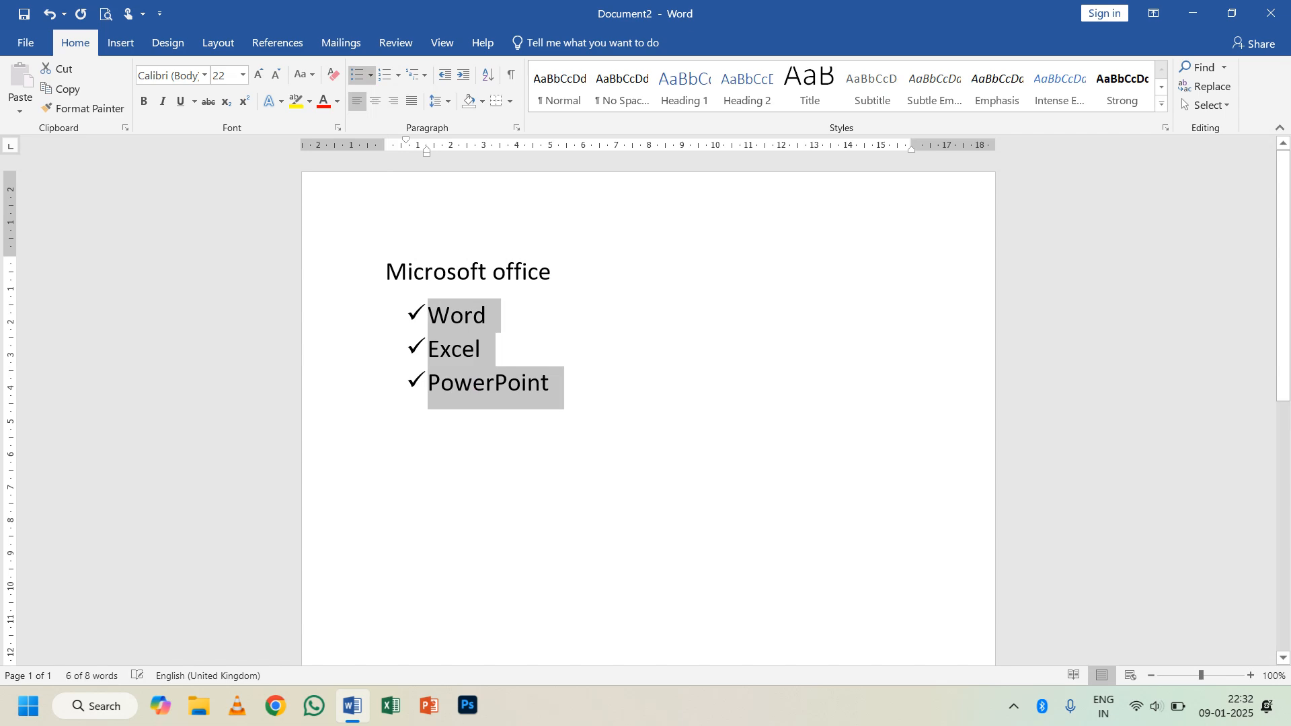
key(Down)
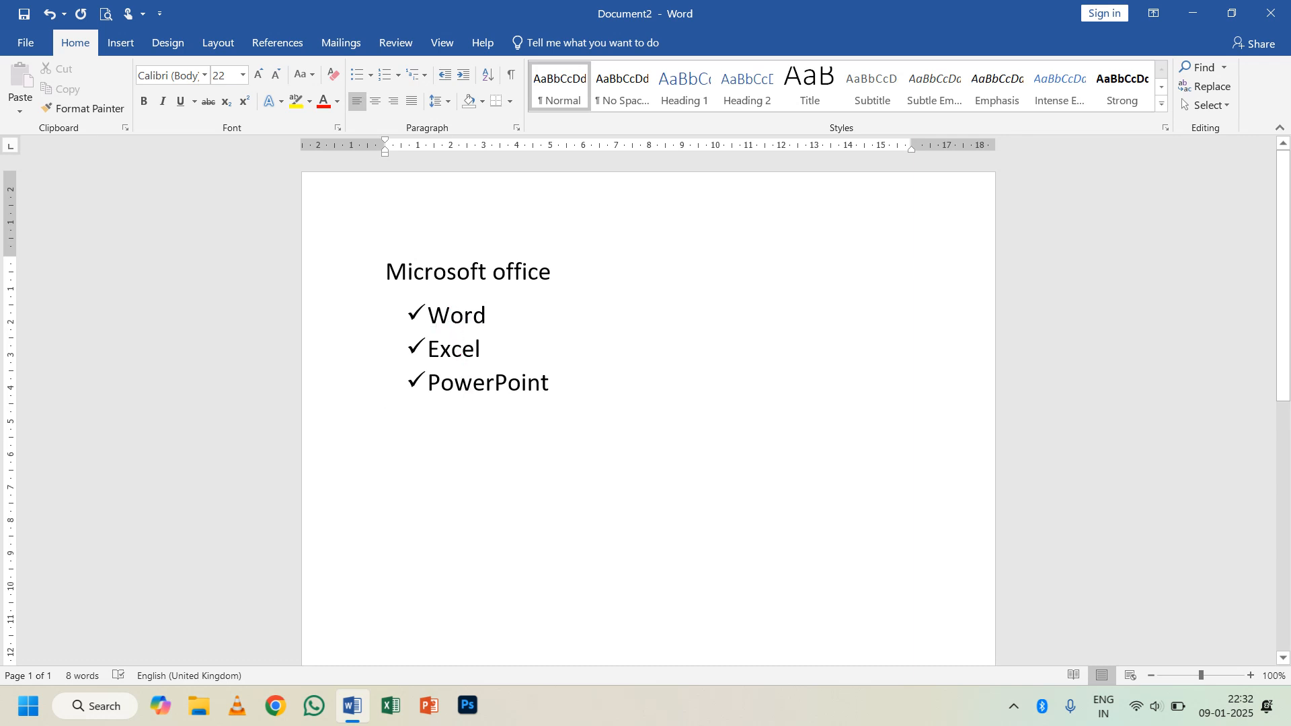
Add the bullet items "Access" and "Publisher" after PowerPoint, followed by an empty bullet.
click(583, 388)
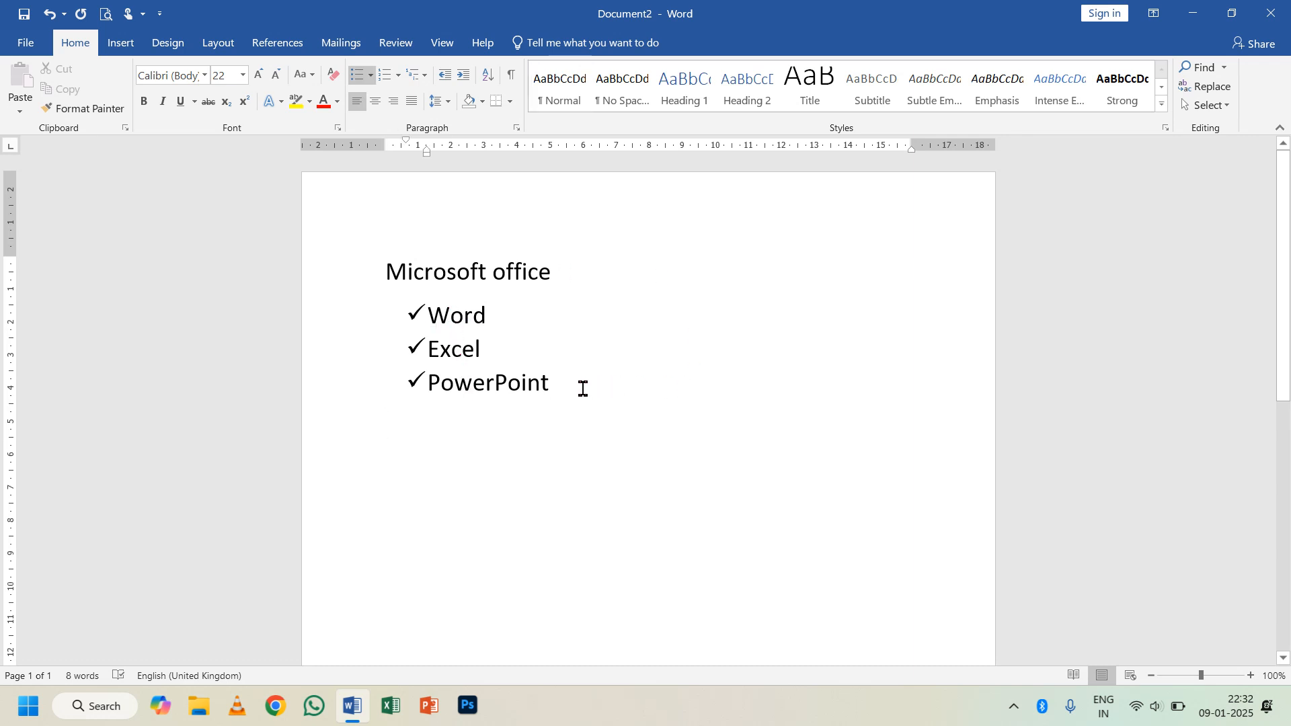
key(Return)
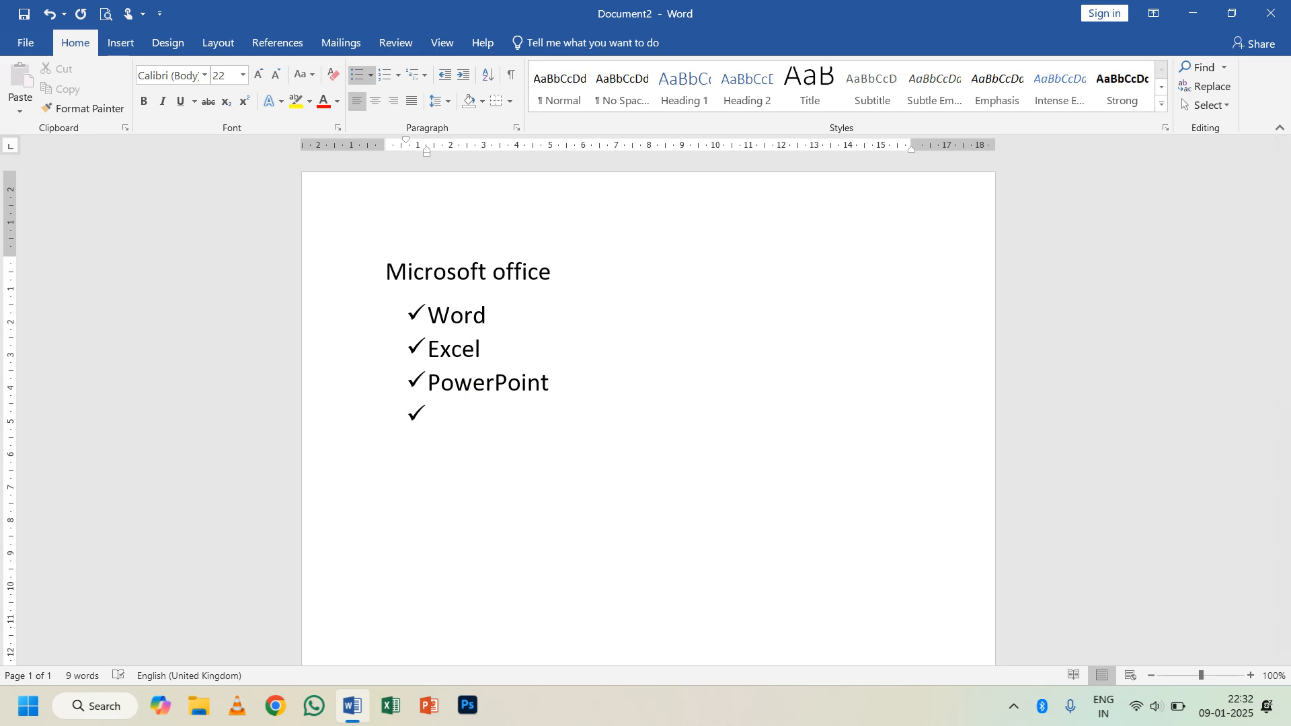
text(acce)
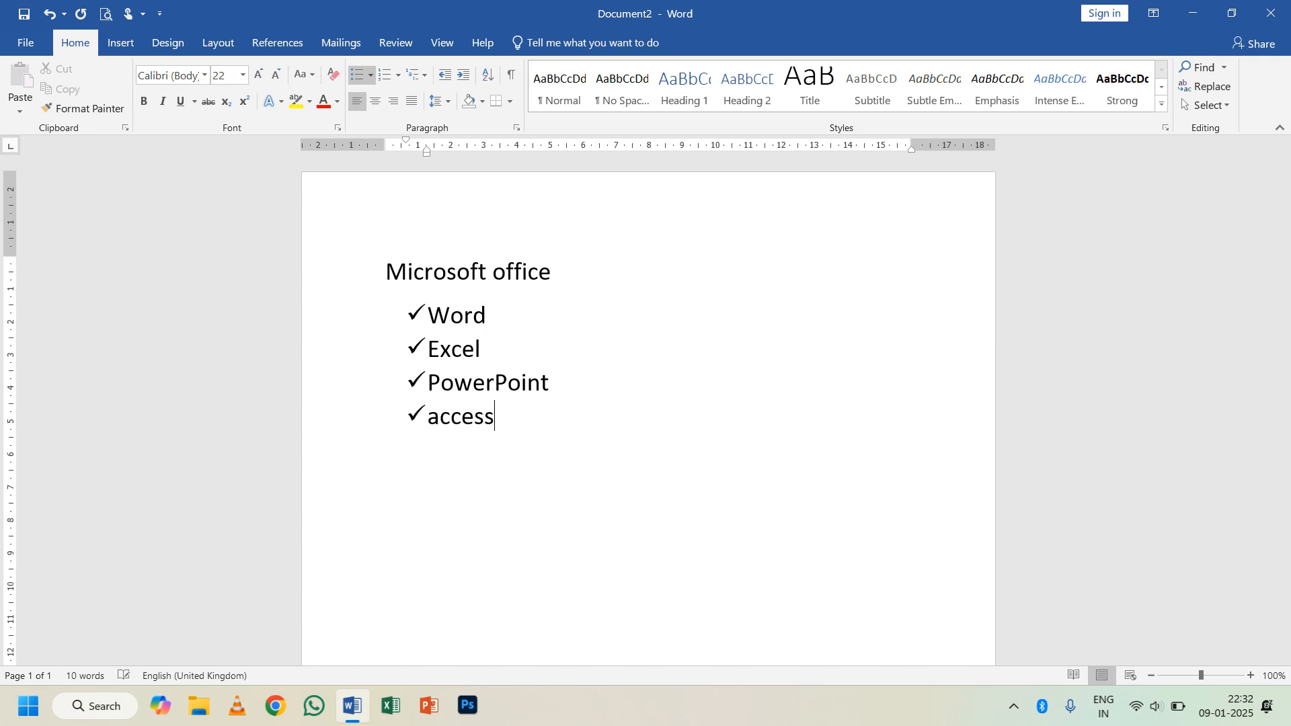
text(ss)
key(Return)
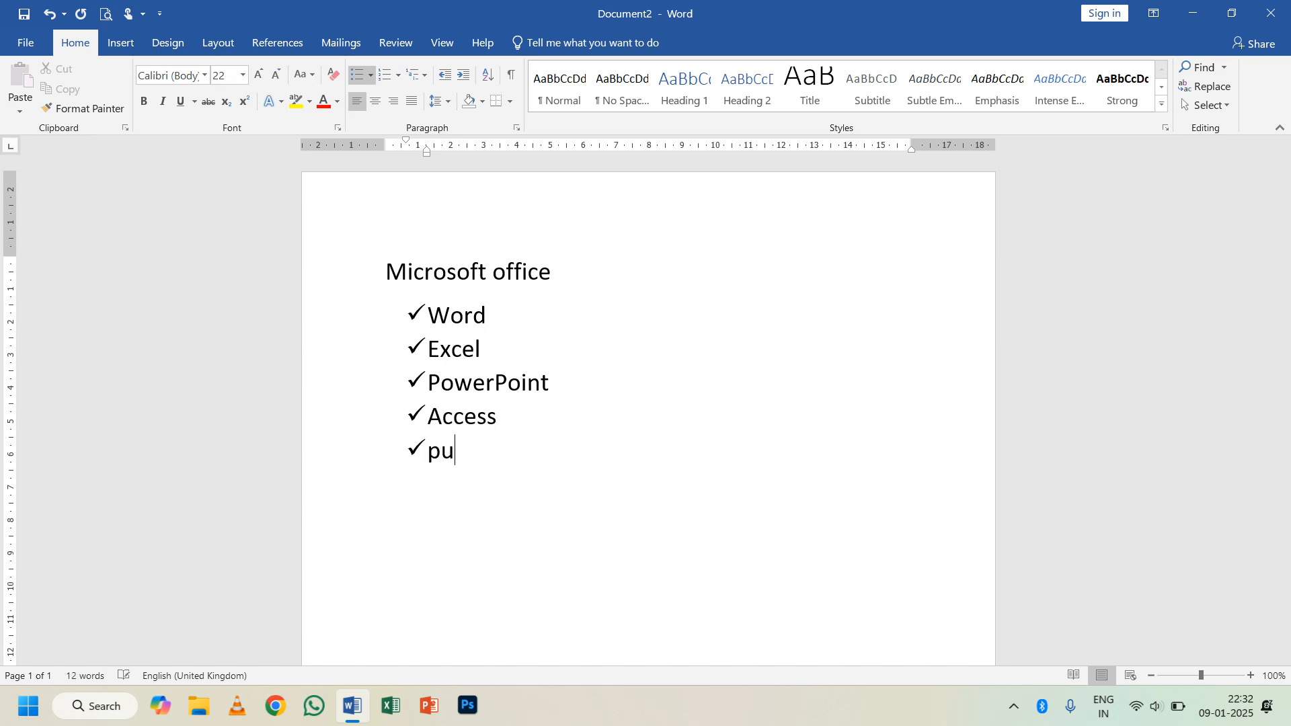
text(publisher)
key(Return)
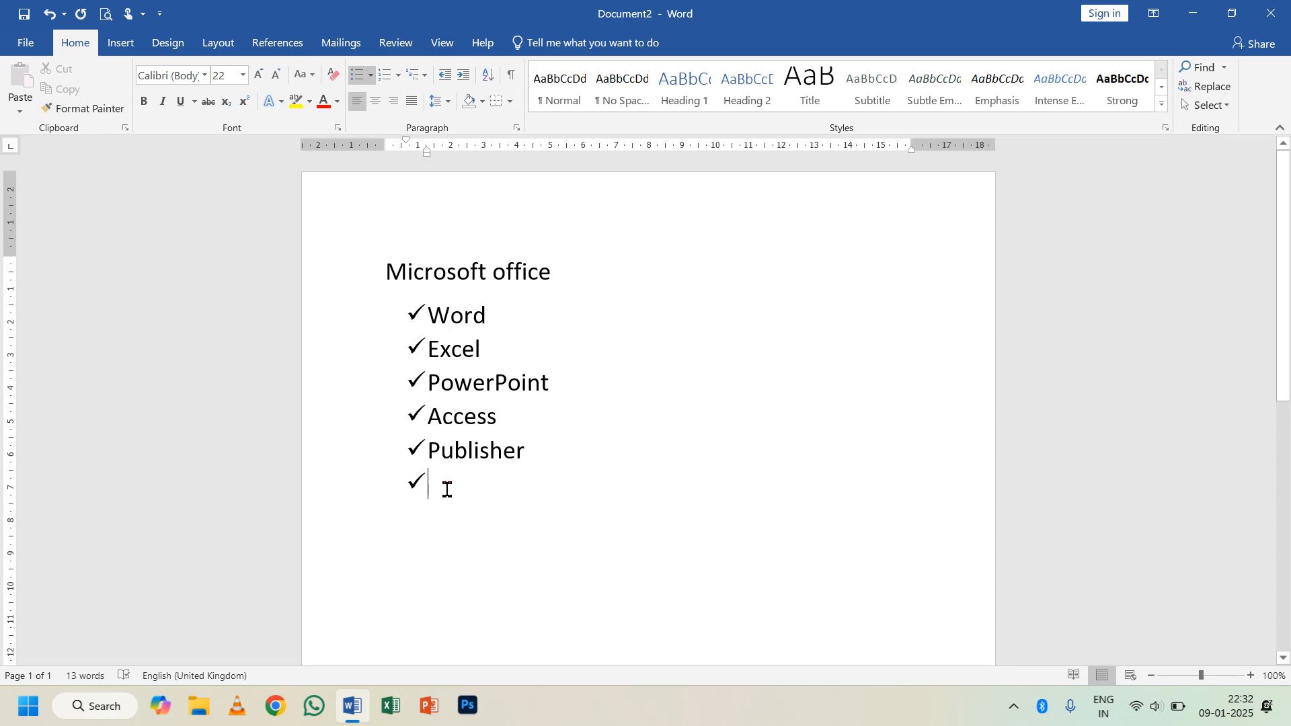
Remove the bullets from the lines Word through Publisher.
drag(448, 488, 408, 326)
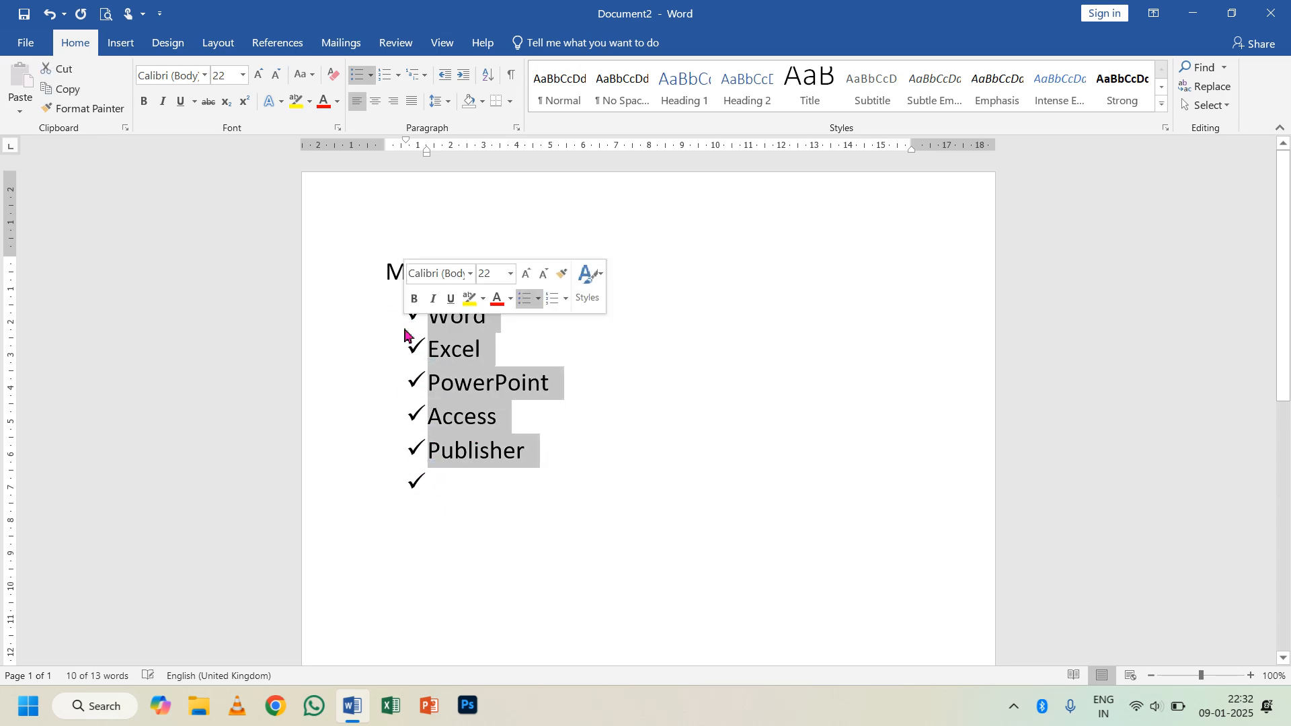
click(370, 75)
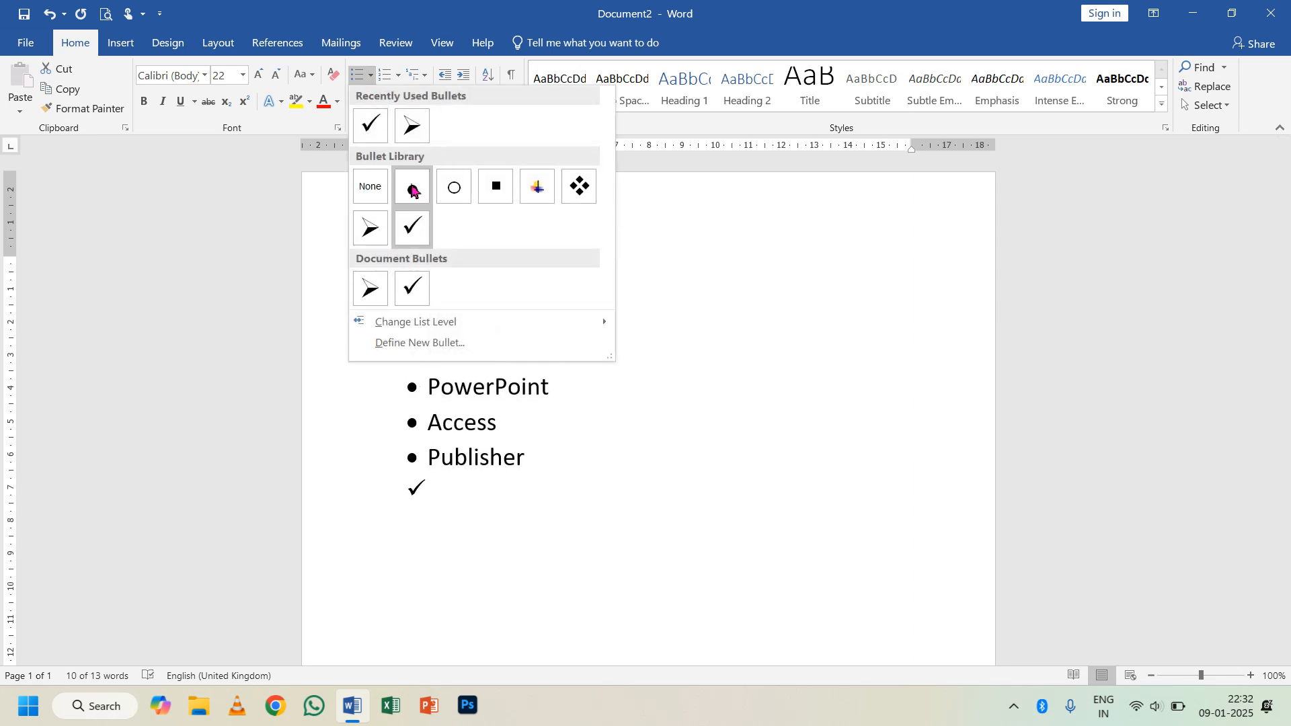
click(388, 198)
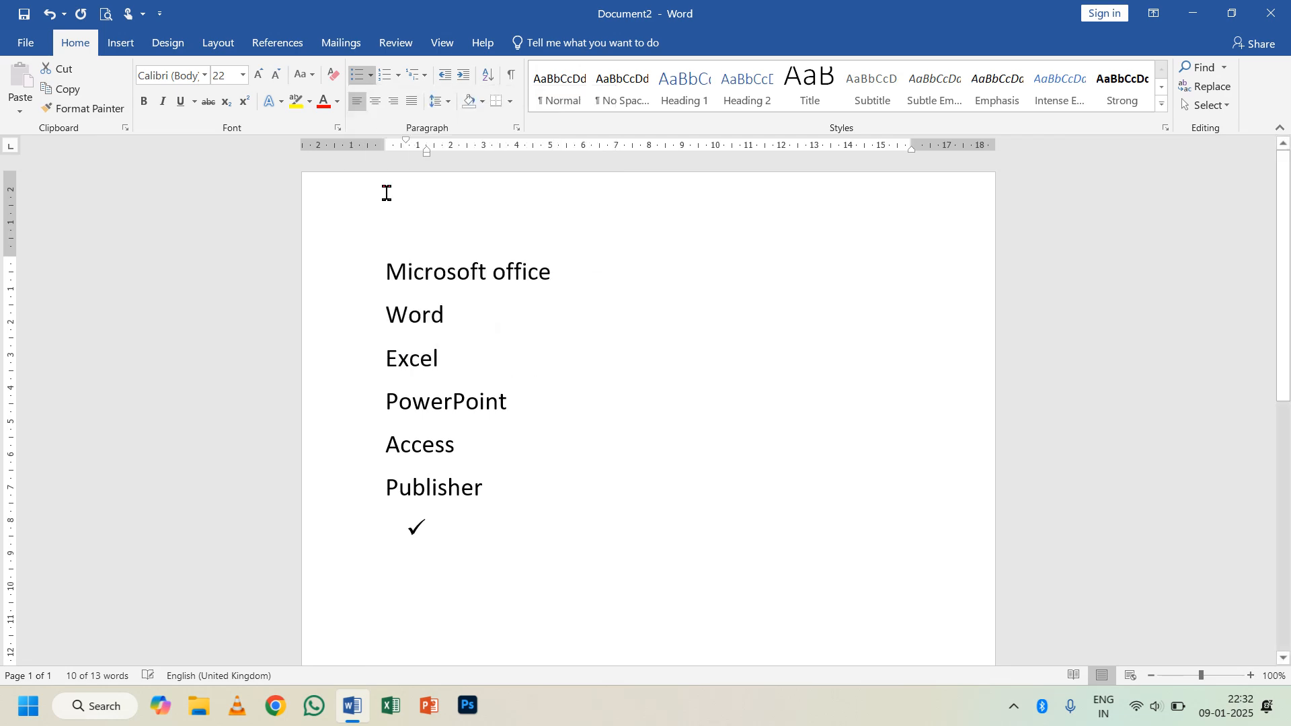
Remove the check mark bullet from the empty line below Publisher.
click(447, 542)
drag(447, 542, 385, 279)
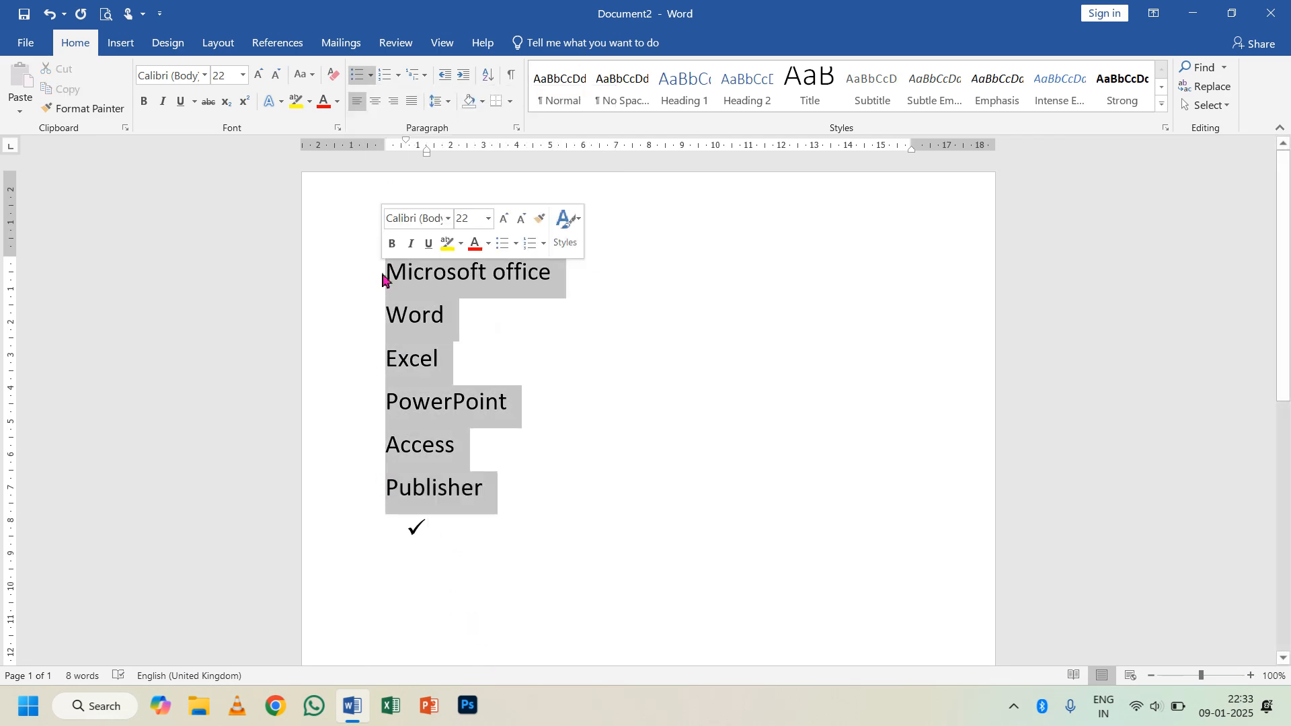
click(474, 491)
click(437, 537)
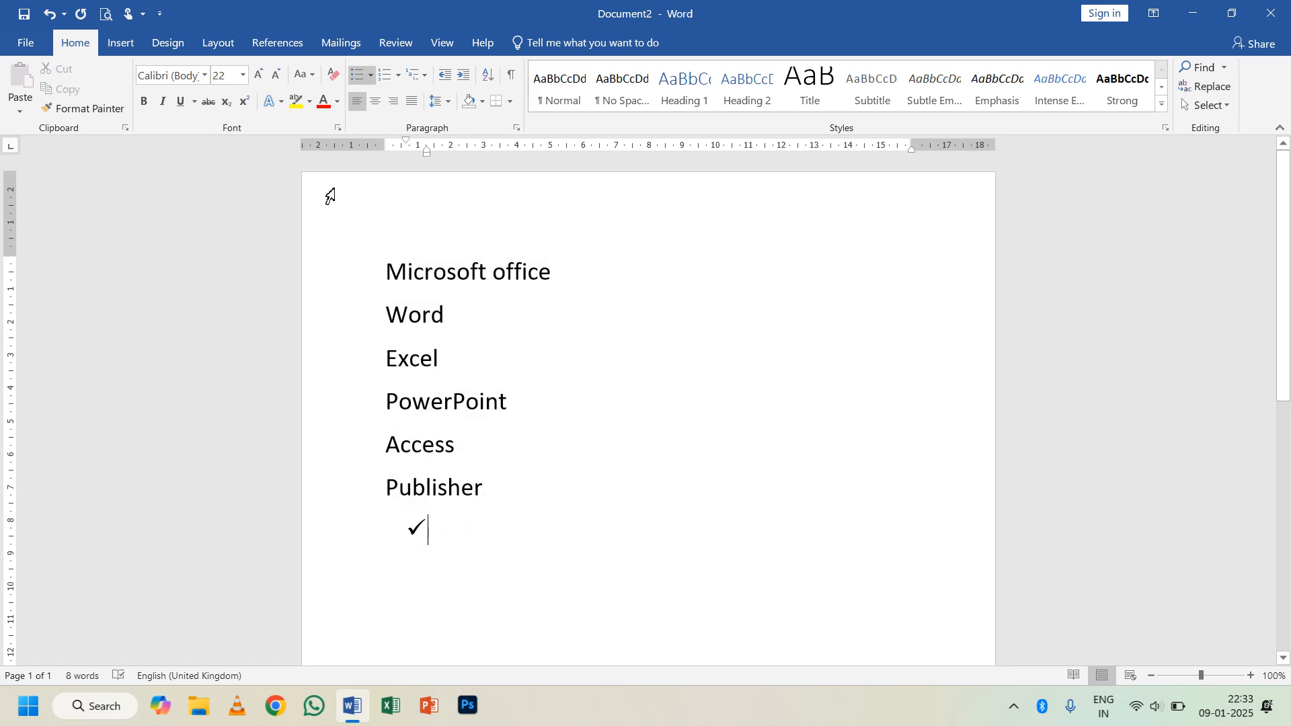
click(357, 74)
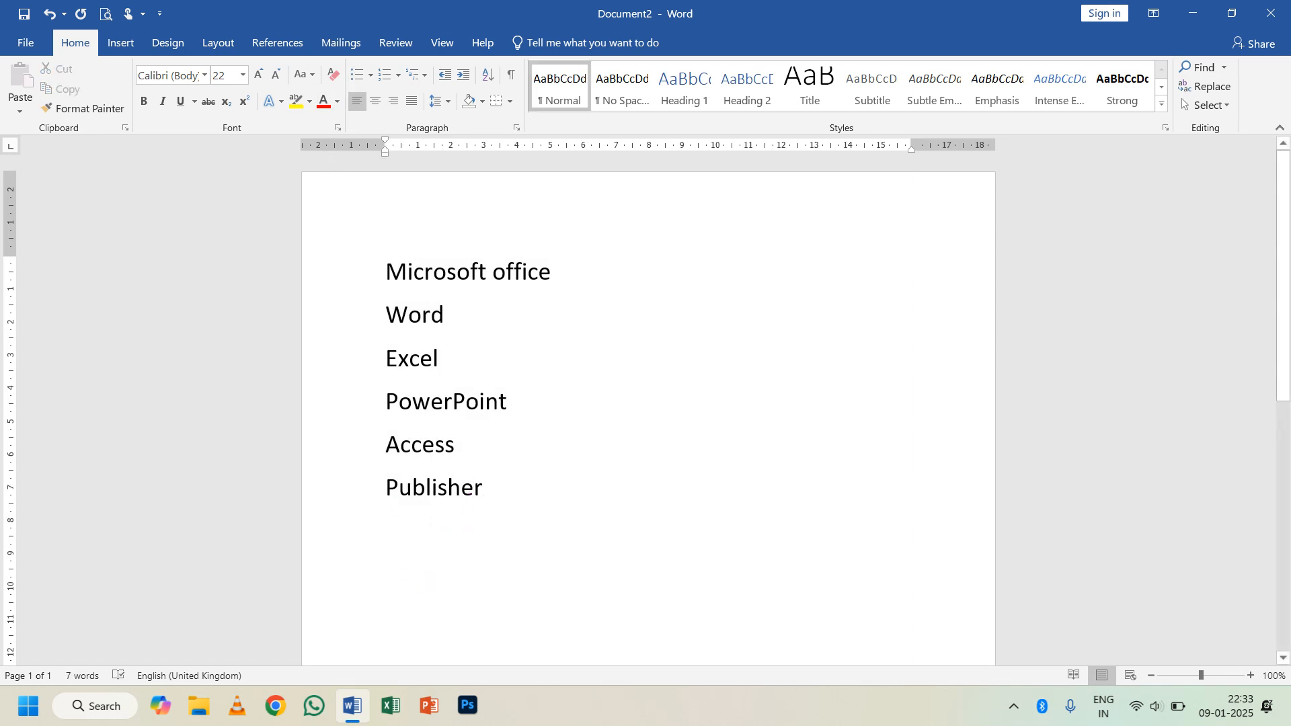
Define a new bullet from the Wingdings flower symbol with character code 124 and apply it to the lines Microsoft office through Publisher.
drag(498, 503, 397, 248)
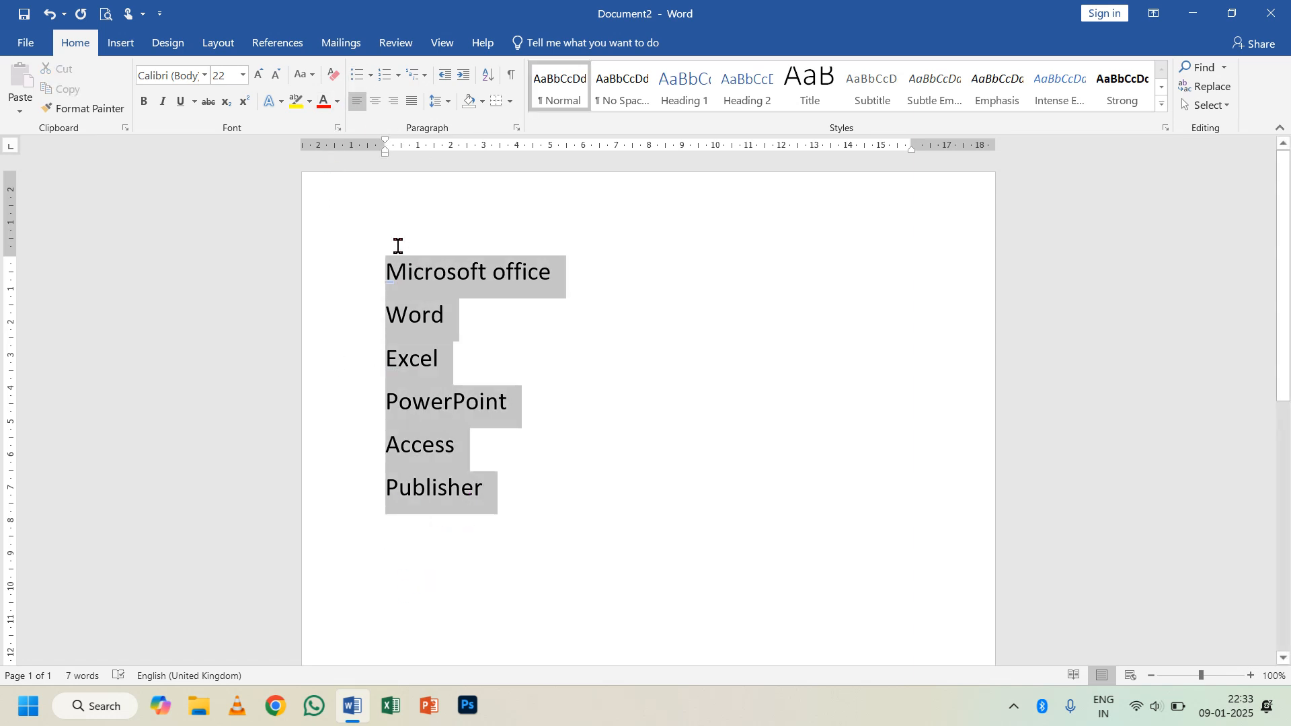
click(370, 76)
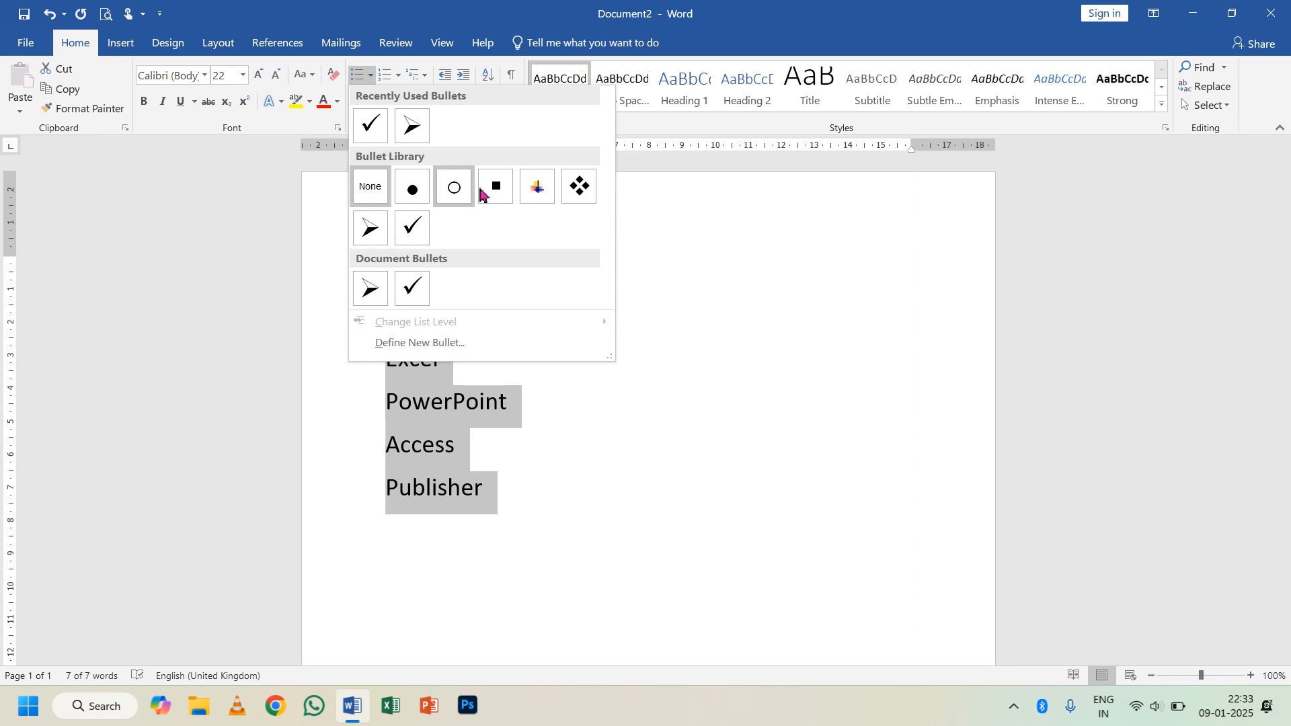
click(455, 344)
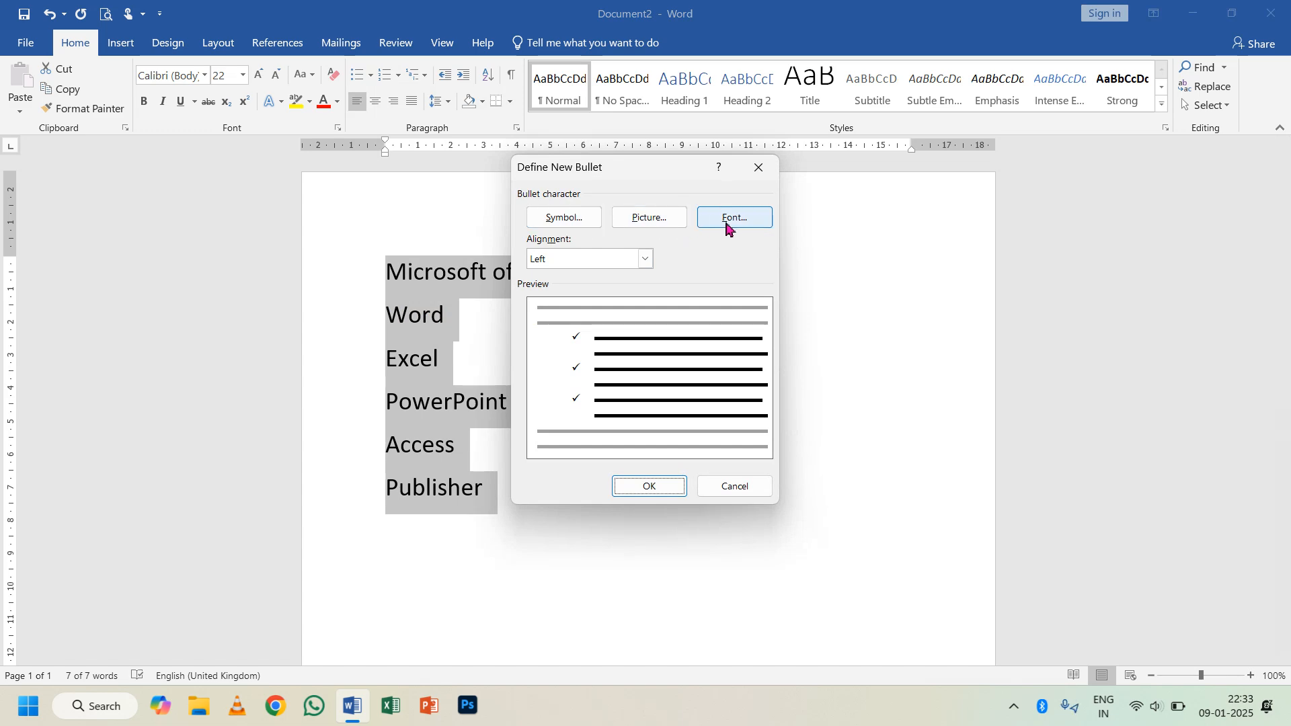
click(568, 223)
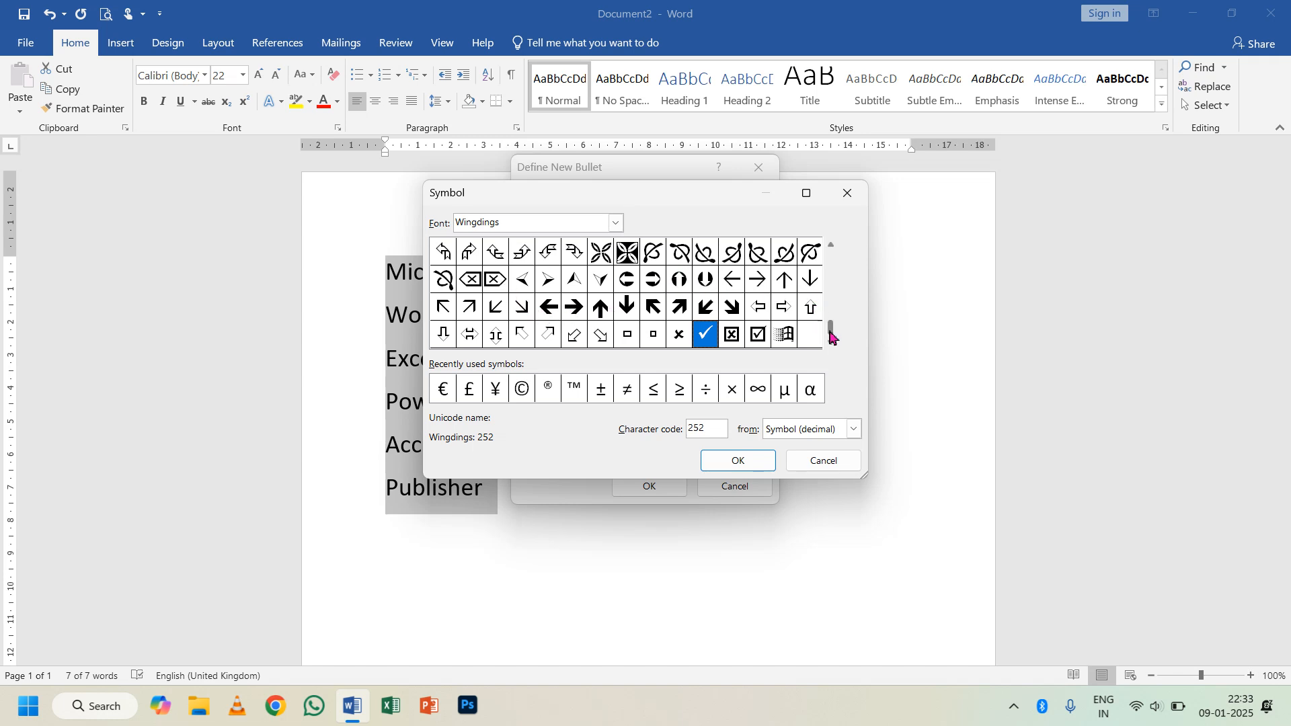
drag(838, 338, 832, 290)
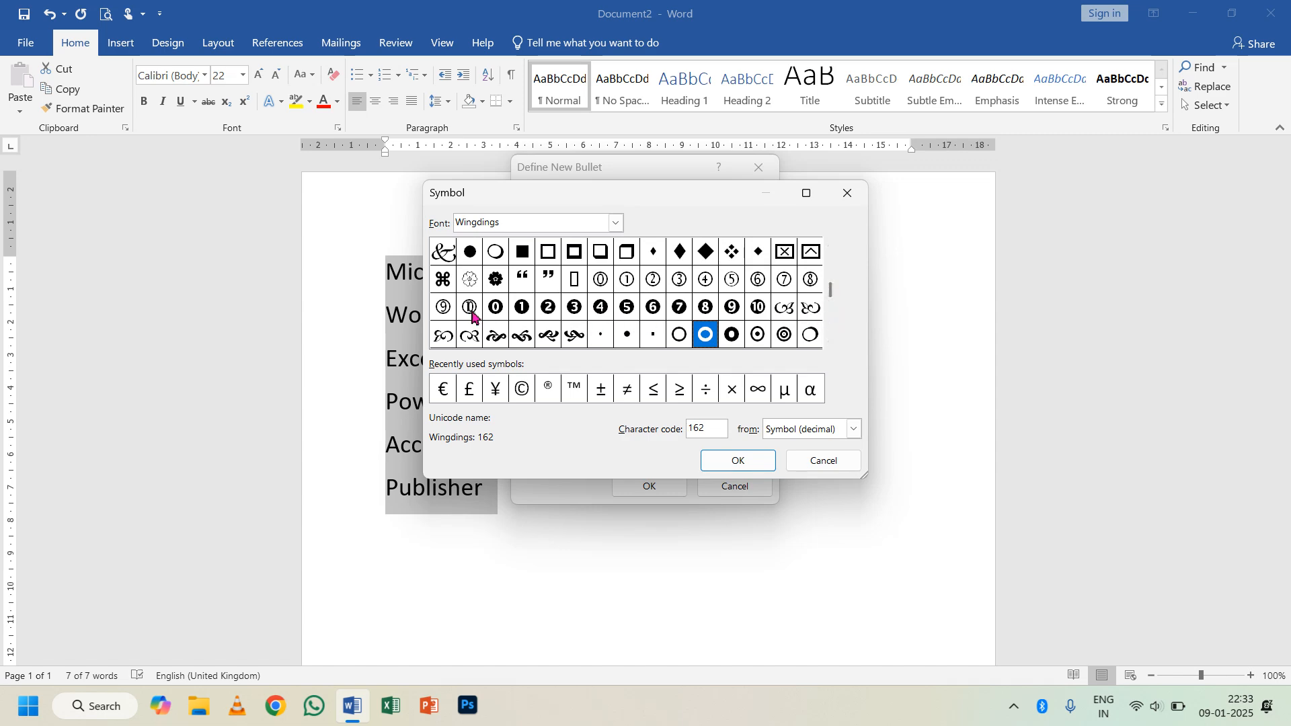
click(498, 289)
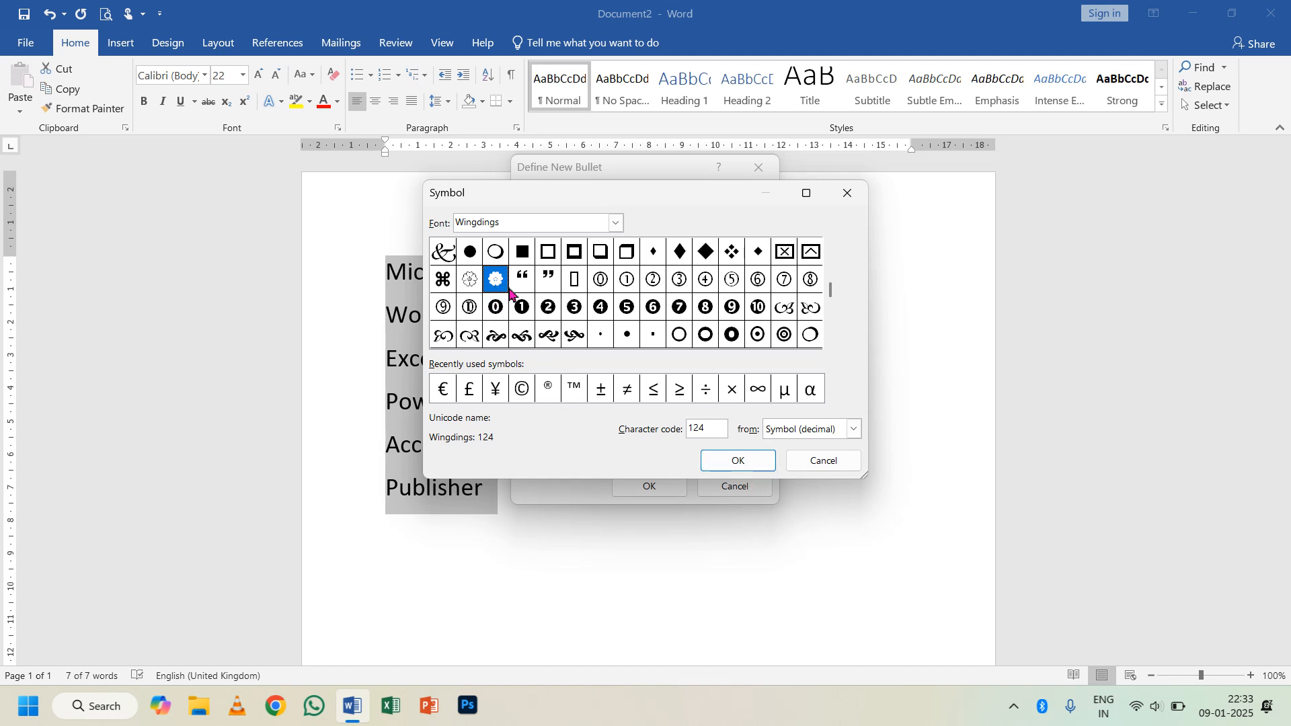
click(731, 461)
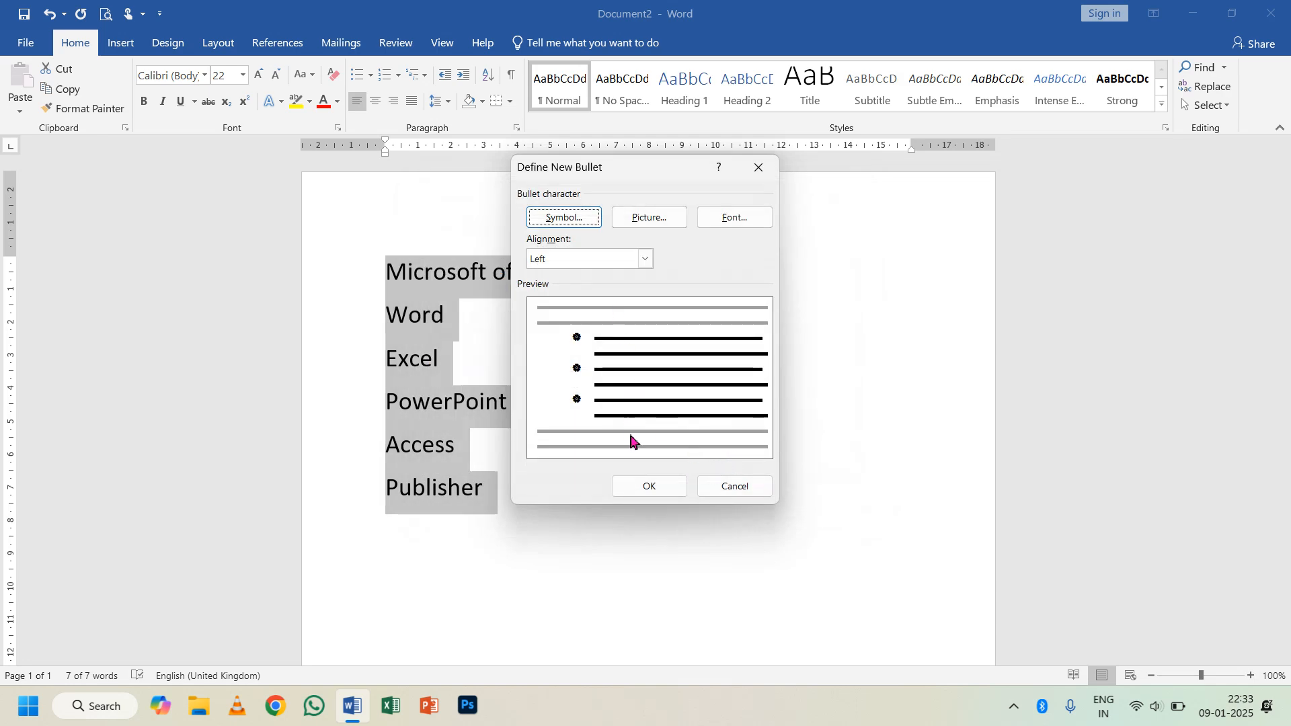
click(649, 487)
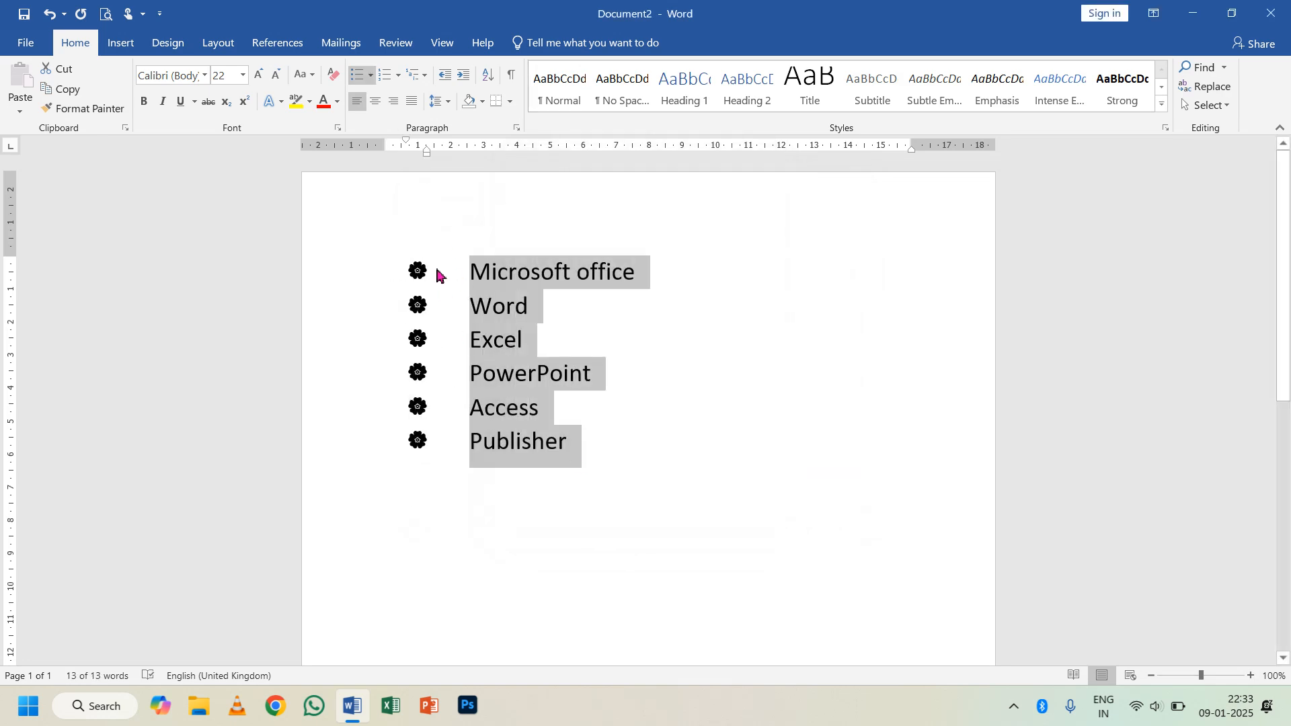
Add the sample bullet items "rgjdkjg", "gkfdjgklfdg", "gfdkgjkfldg", "fgfdgjlkdf" and "gfdkgdfklgjk" after Publisher.
click(613, 458)
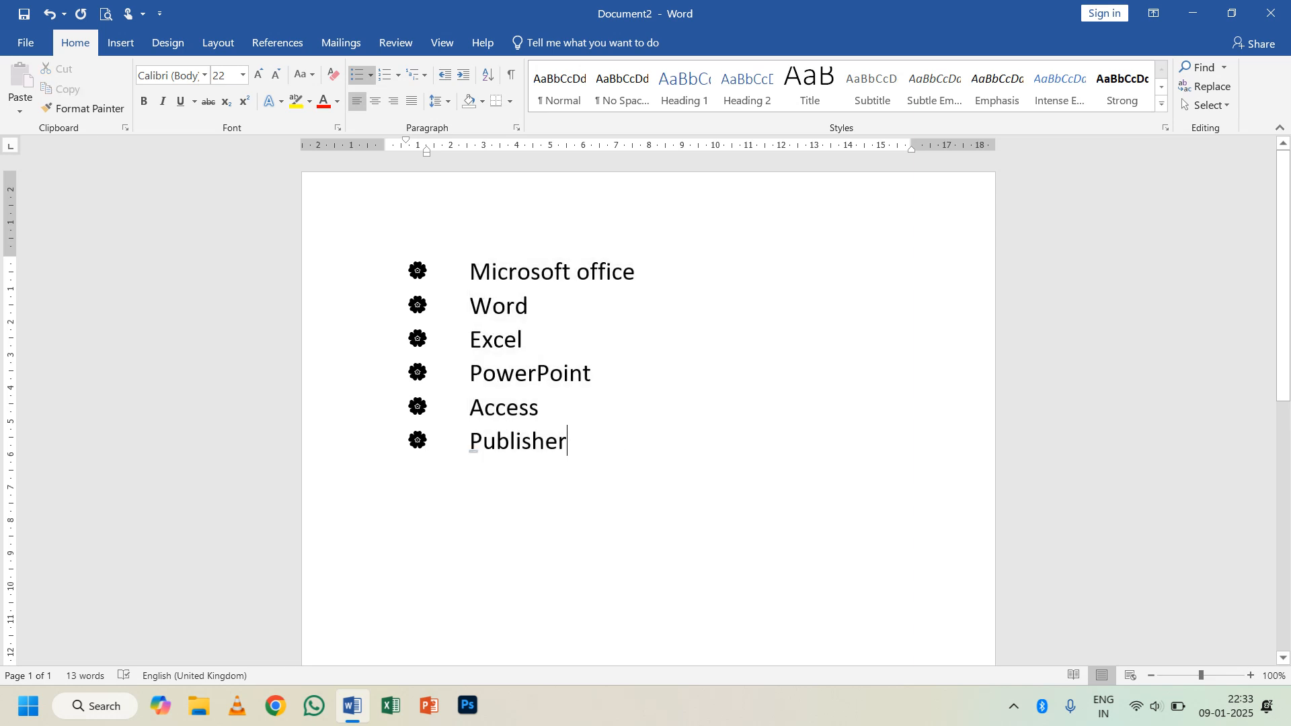
key(Return)
text(rgjdkjg)
key(Return)
text(gkfdjgklfdg)
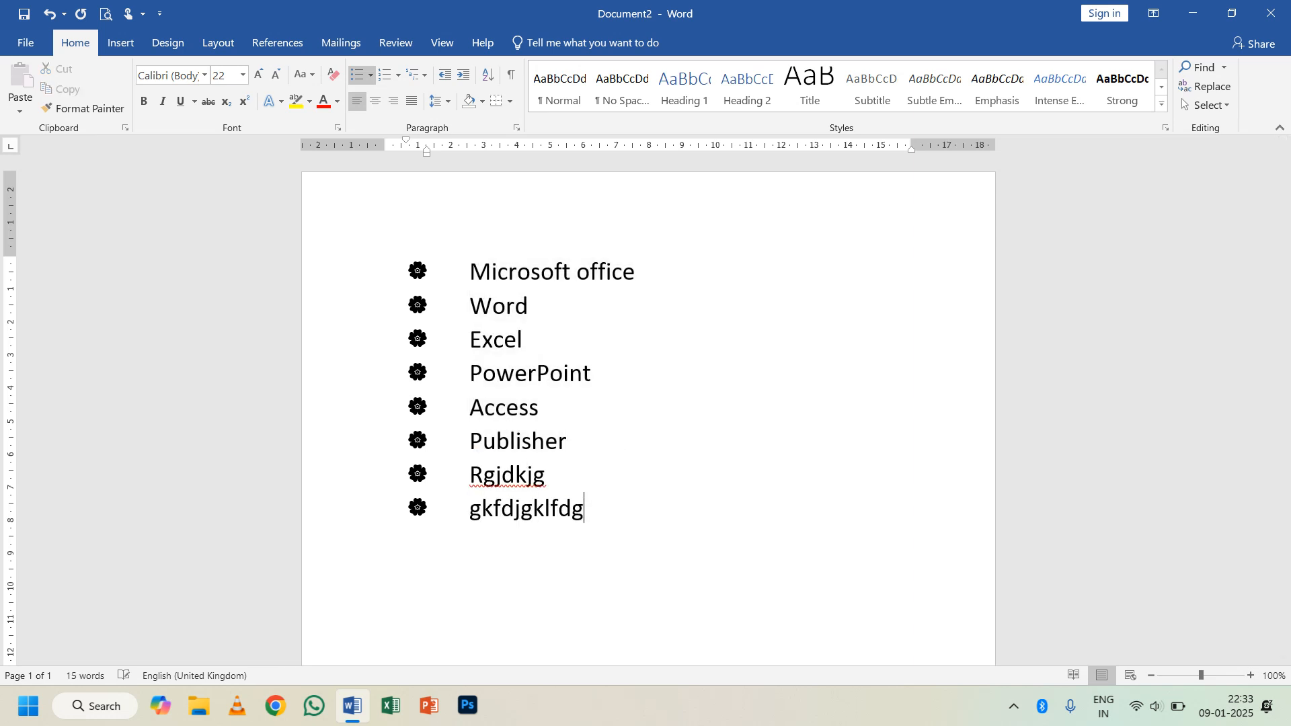
key(Return)
text(gfdkgjkfldg)
key(Return)
text(fgfdgjlkdf)
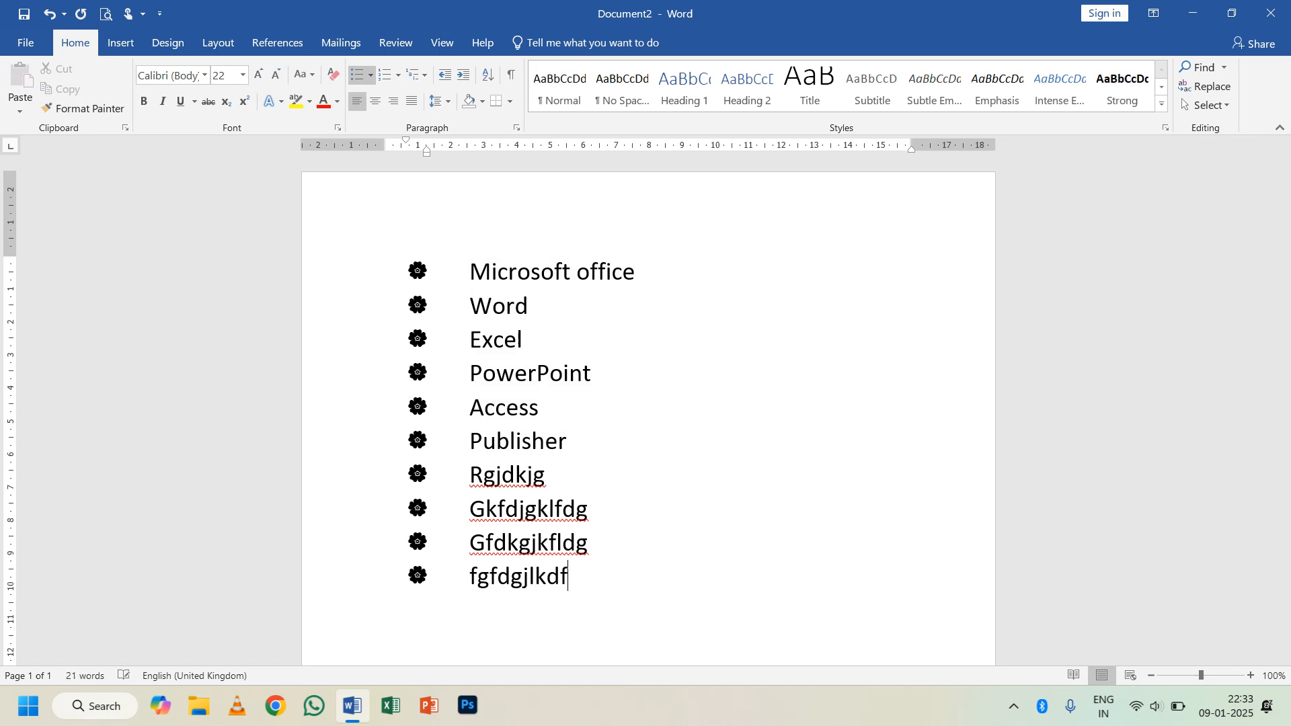
key(Return)
text(gfdkgdfklgjk)
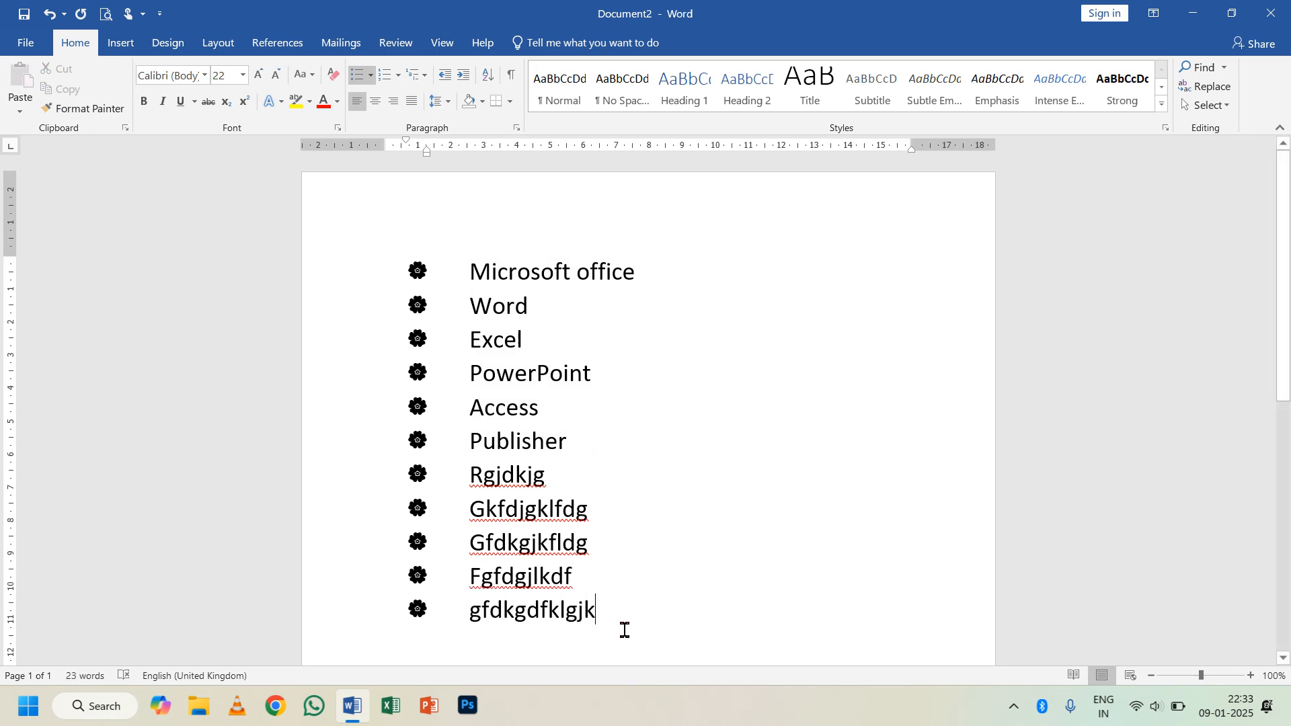
Remove the flower bullets from all lines of the list by setting the bullet style to None.
drag(624, 629, 417, 249)
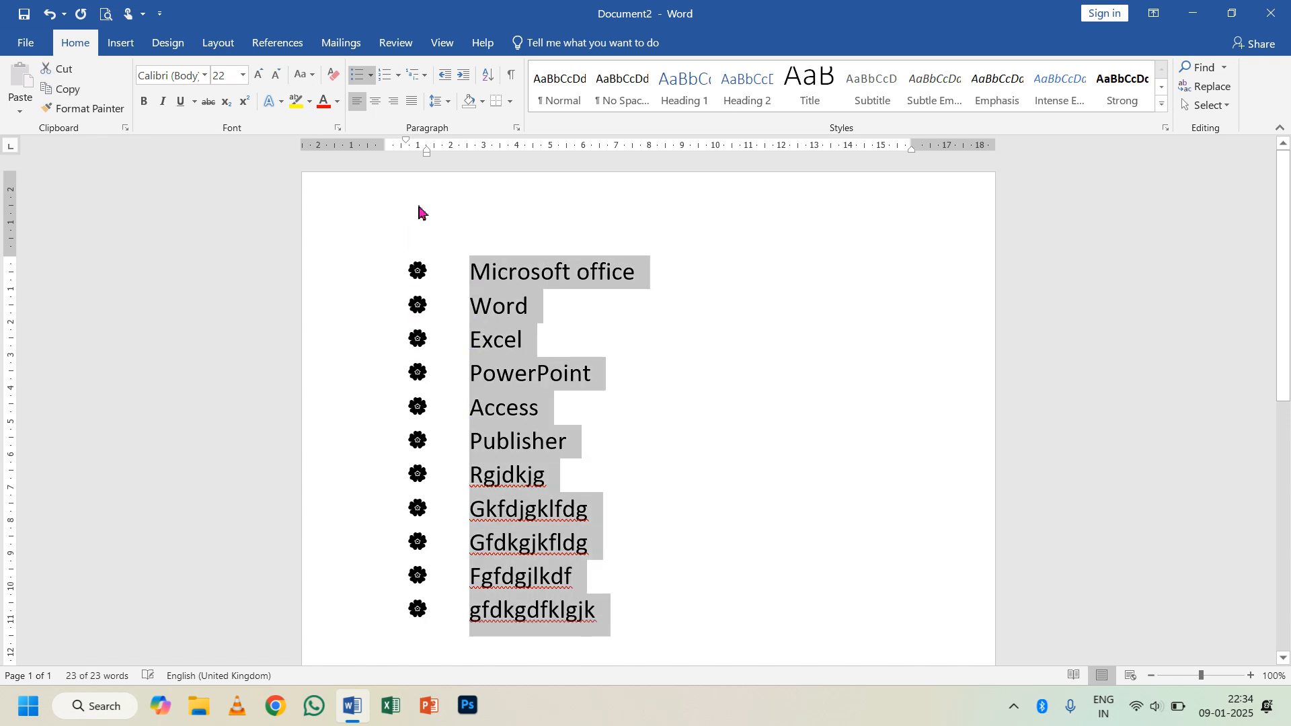
click(373, 77)
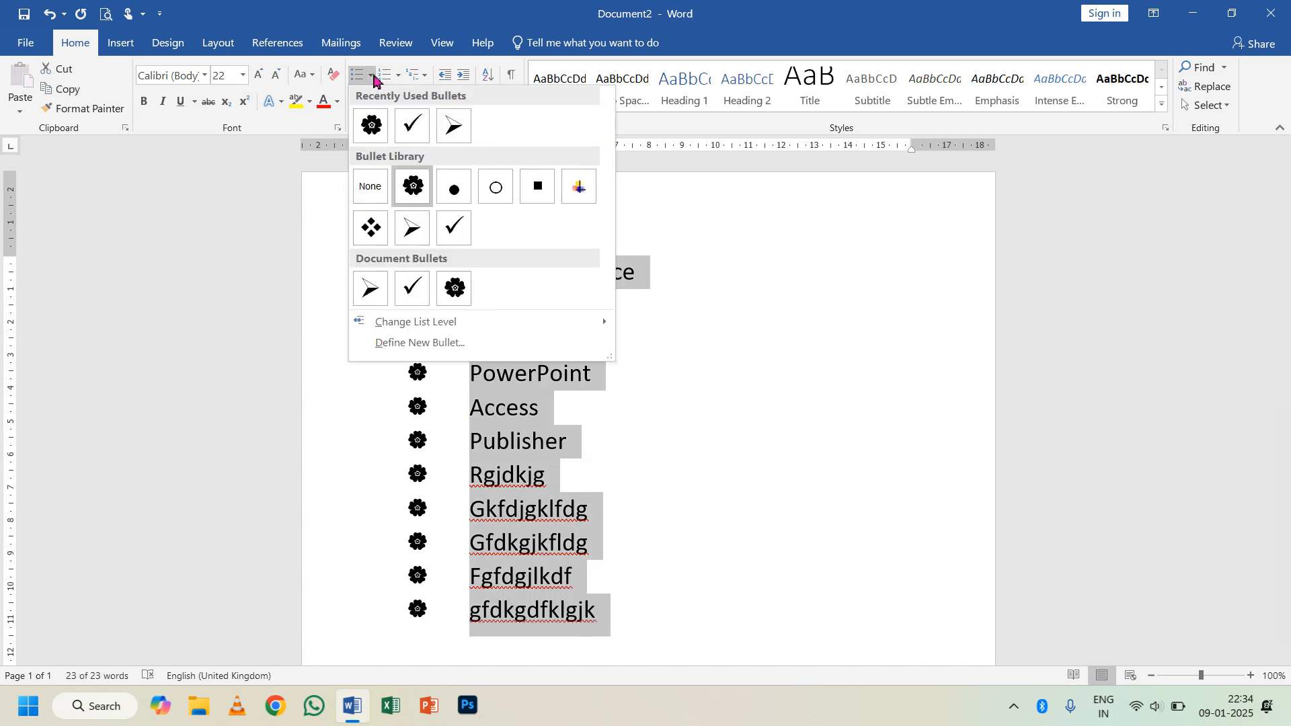
click(375, 186)
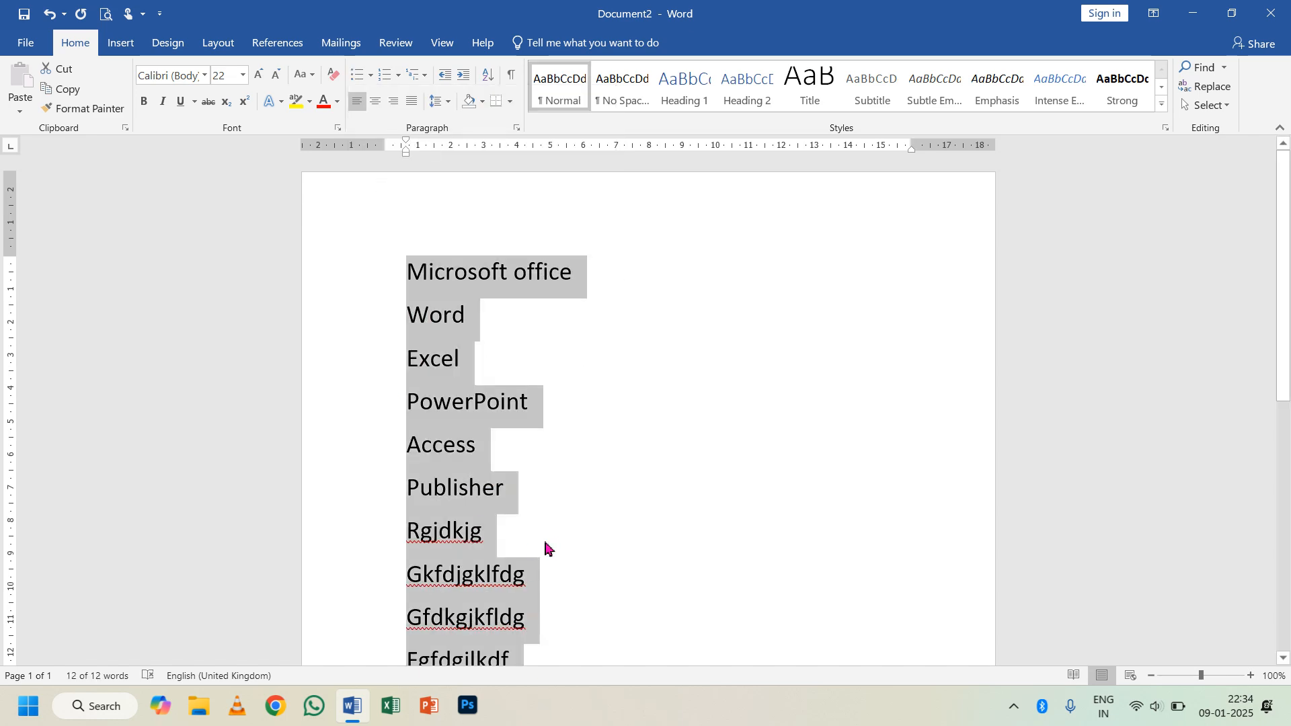
Undo the bullet removal, the added sample items and the flower bullets, back to the plain list ending at Publisher.
key(ctrl+z)
key(ctrl+z)
key(ctrl+z)
key(ctrl+z)
key(ctrl+z)
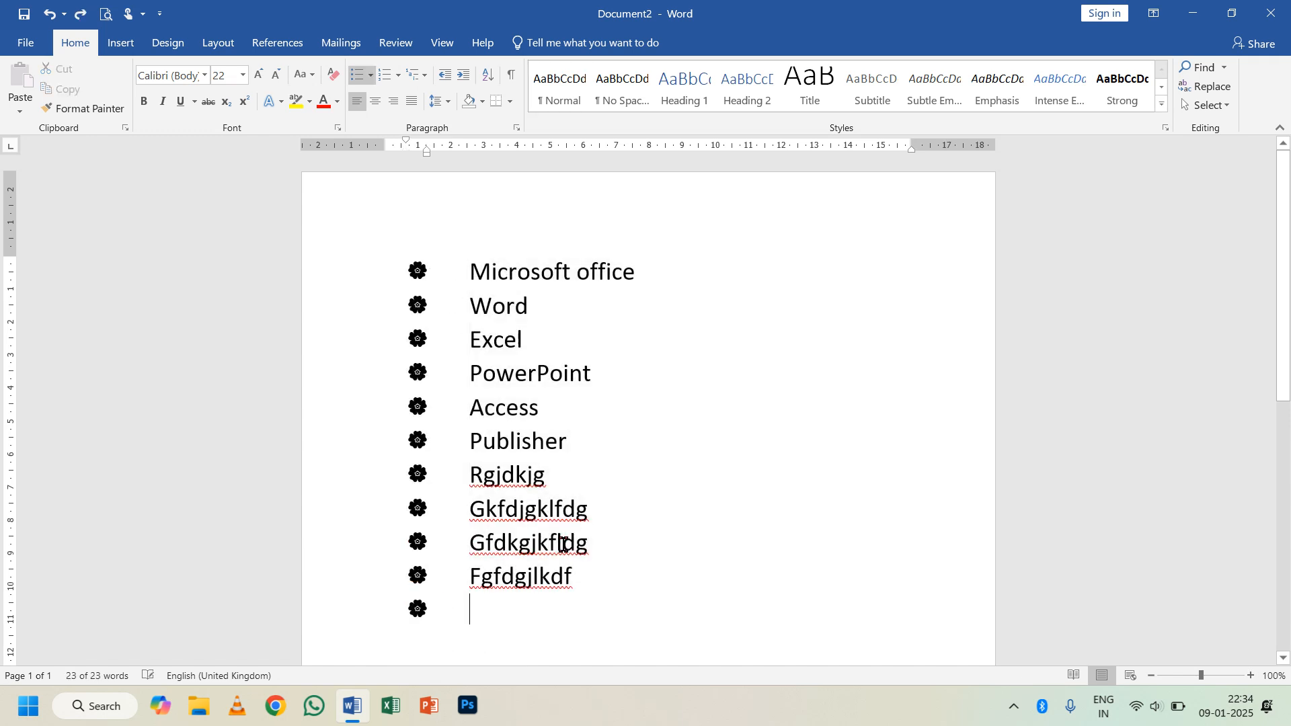
key(ctrl+z)
key(ctrl+z)
key(ctrl+z)
key(ctrl+z)
key(ctrl+z)
key(ctrl+z)
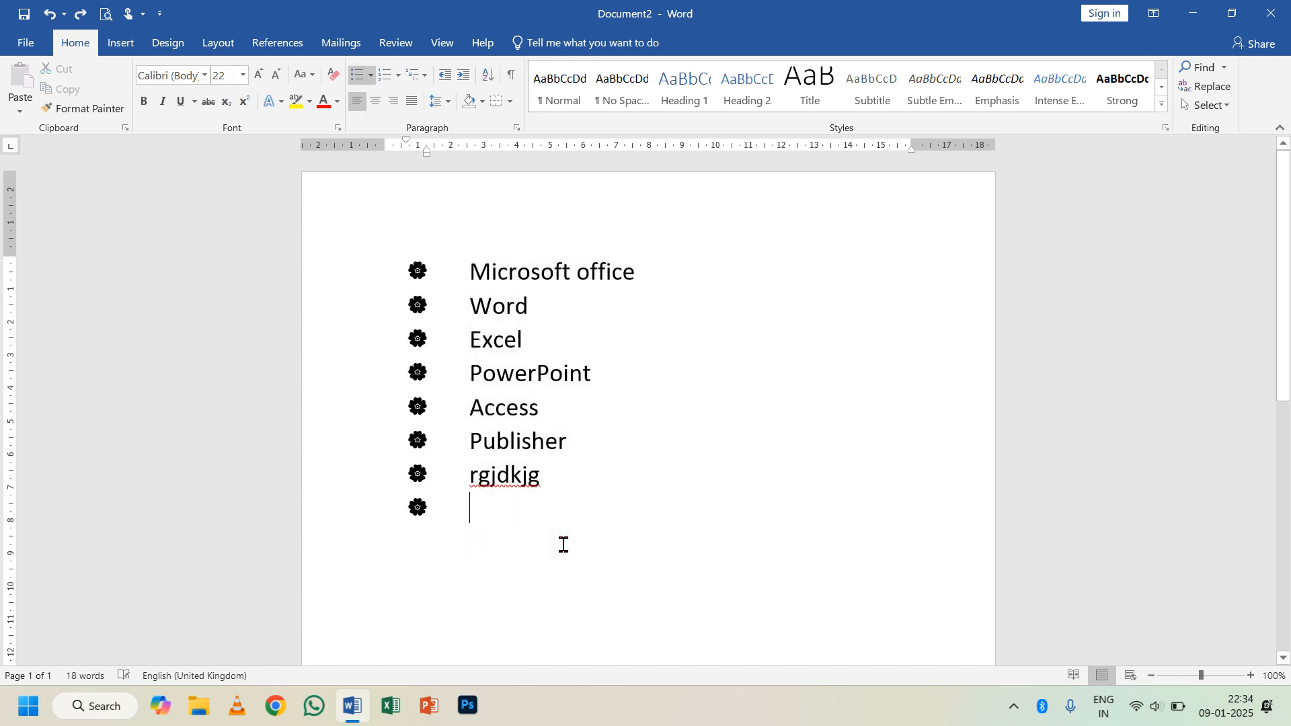
Define a new picture bullet from the ALFA Logo image in Downloads and apply it to the lines Microsoft office through Publisher.
click(371, 75)
click(467, 343)
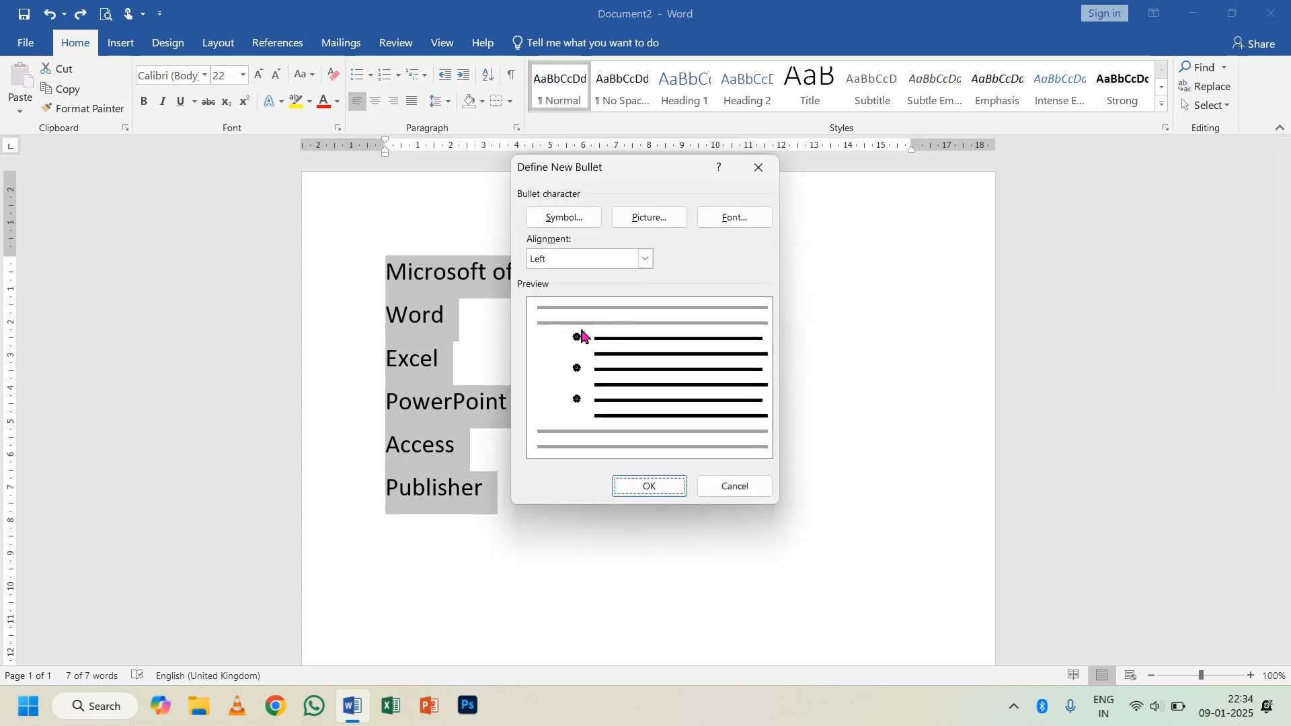
click(643, 227)
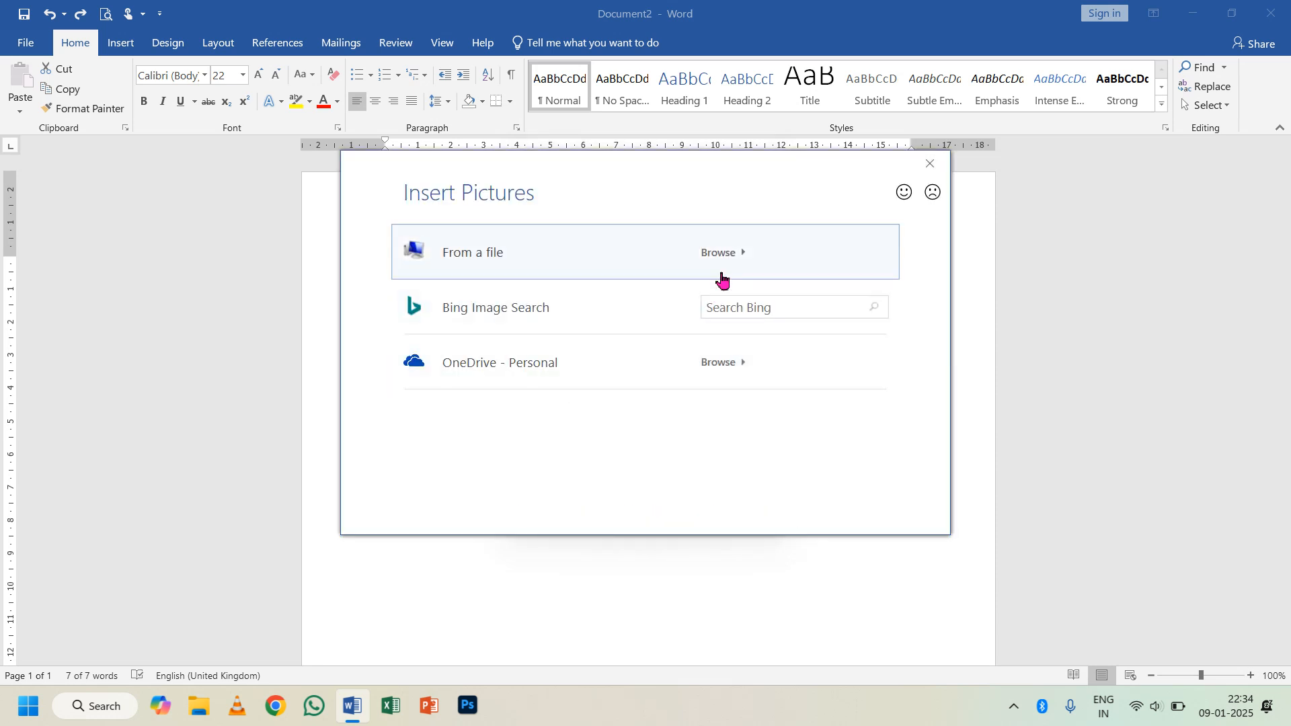
click(721, 267)
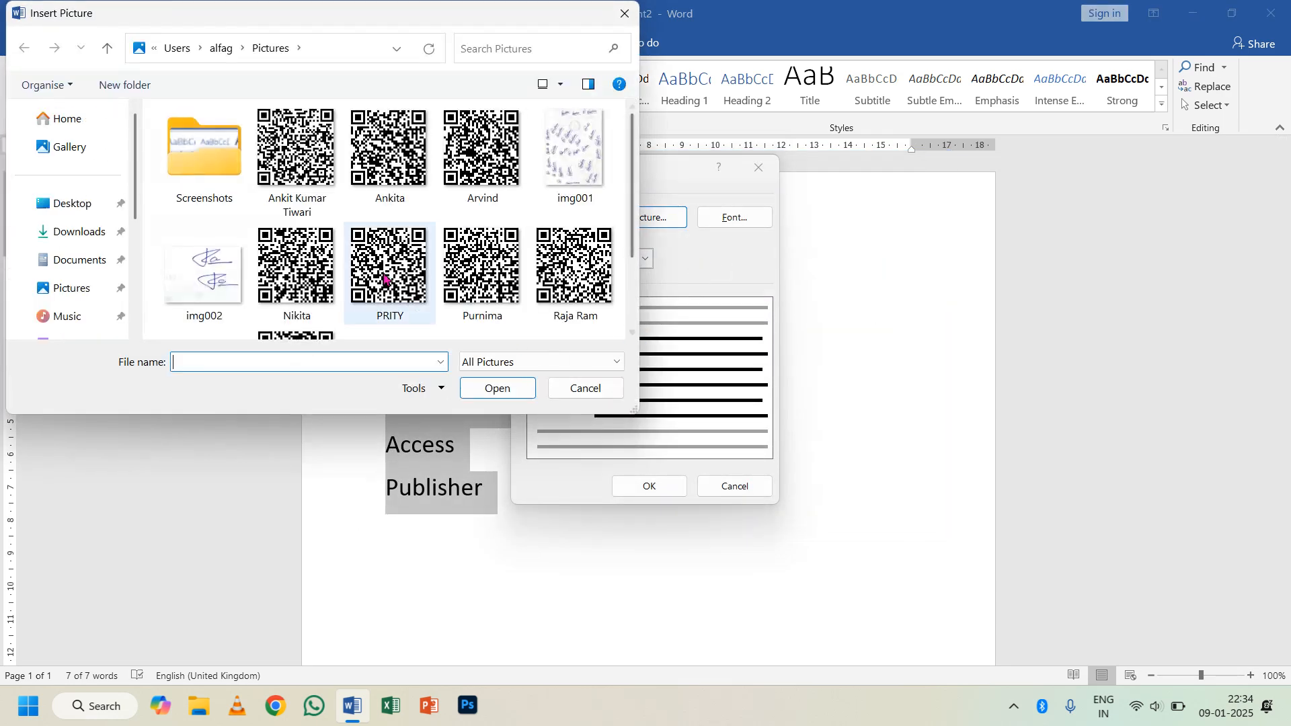
click(86, 299)
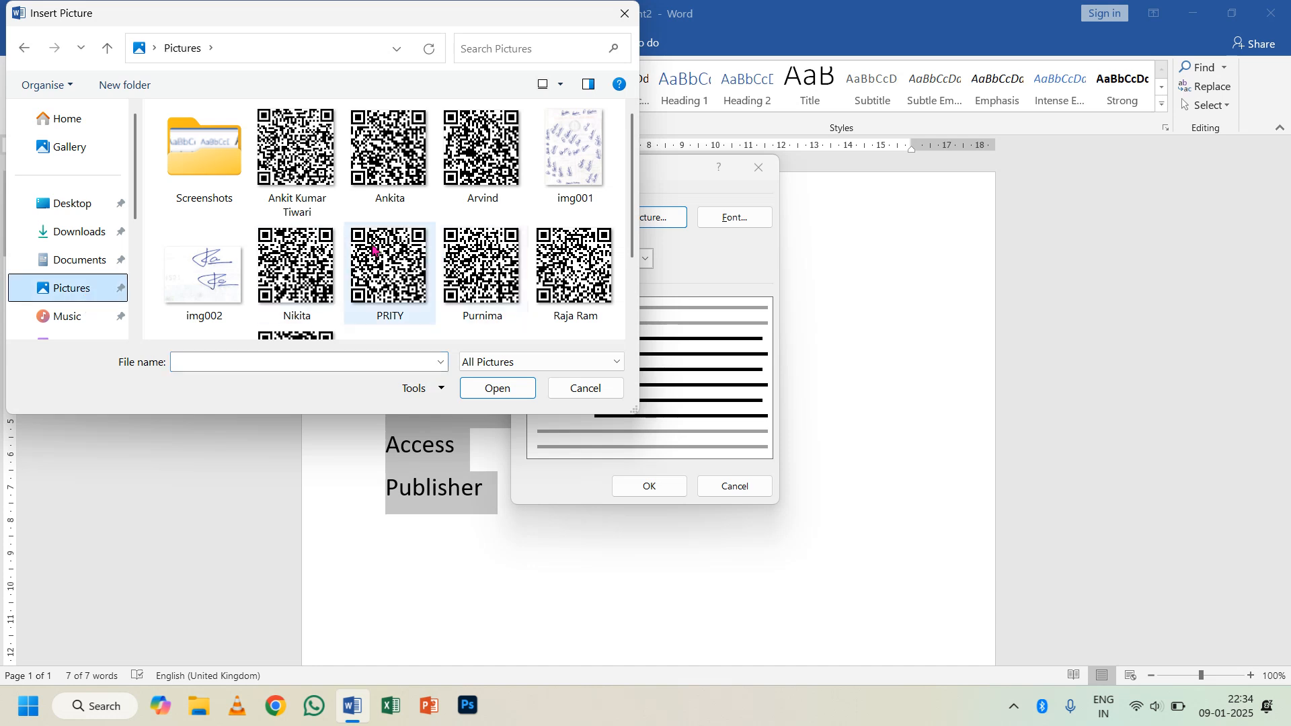
scroll(80, 296, down, 3)
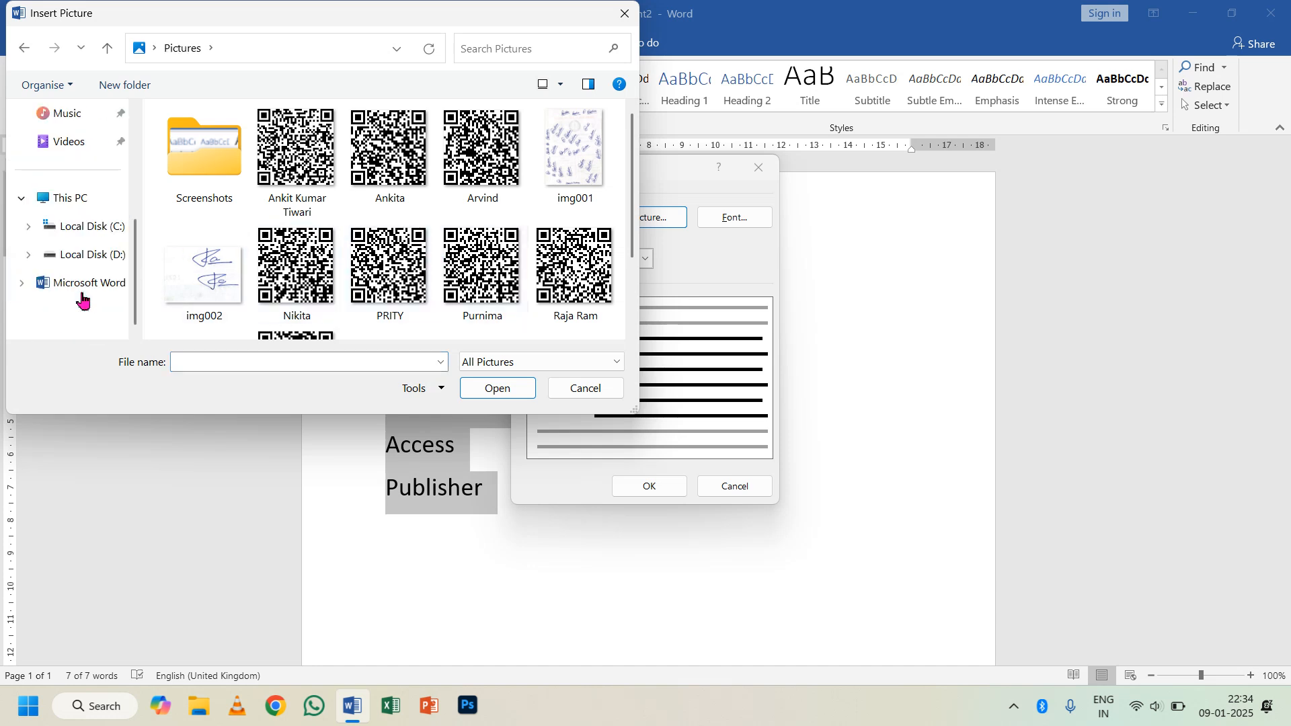
scroll(87, 228, up, 3)
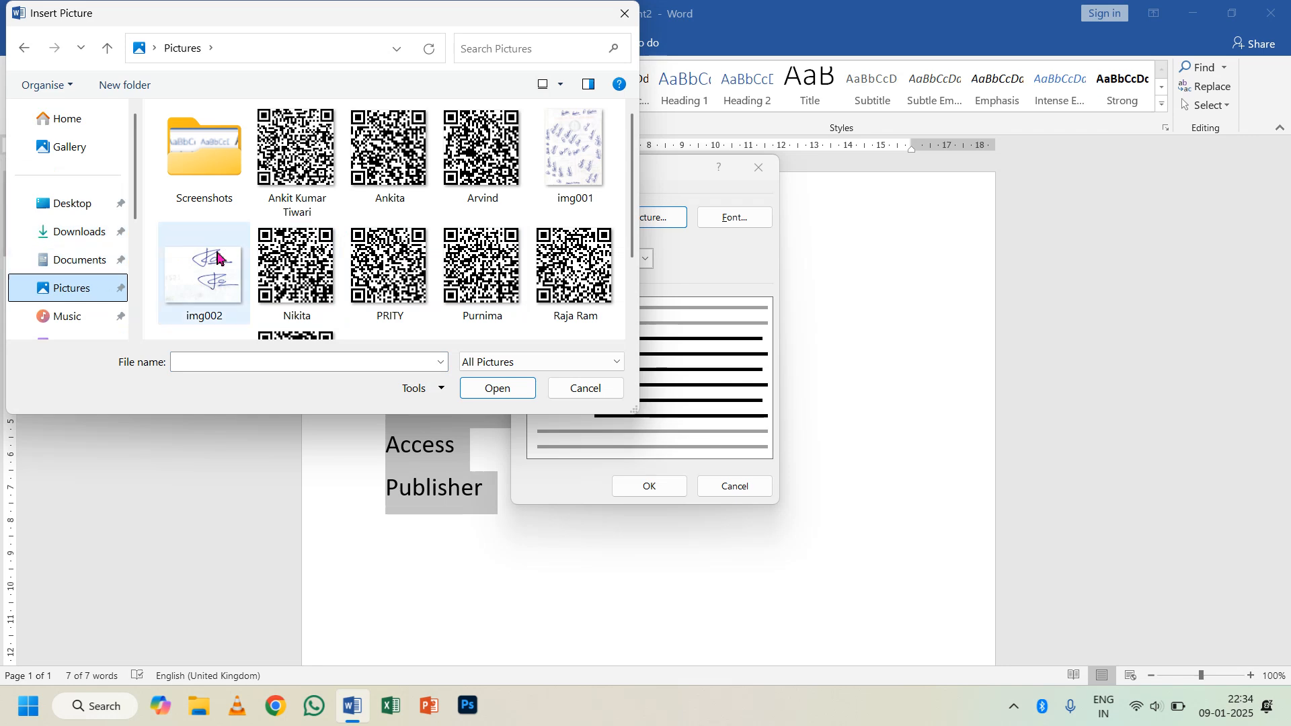
click(78, 233)
scroll(392, 260, down, 3)
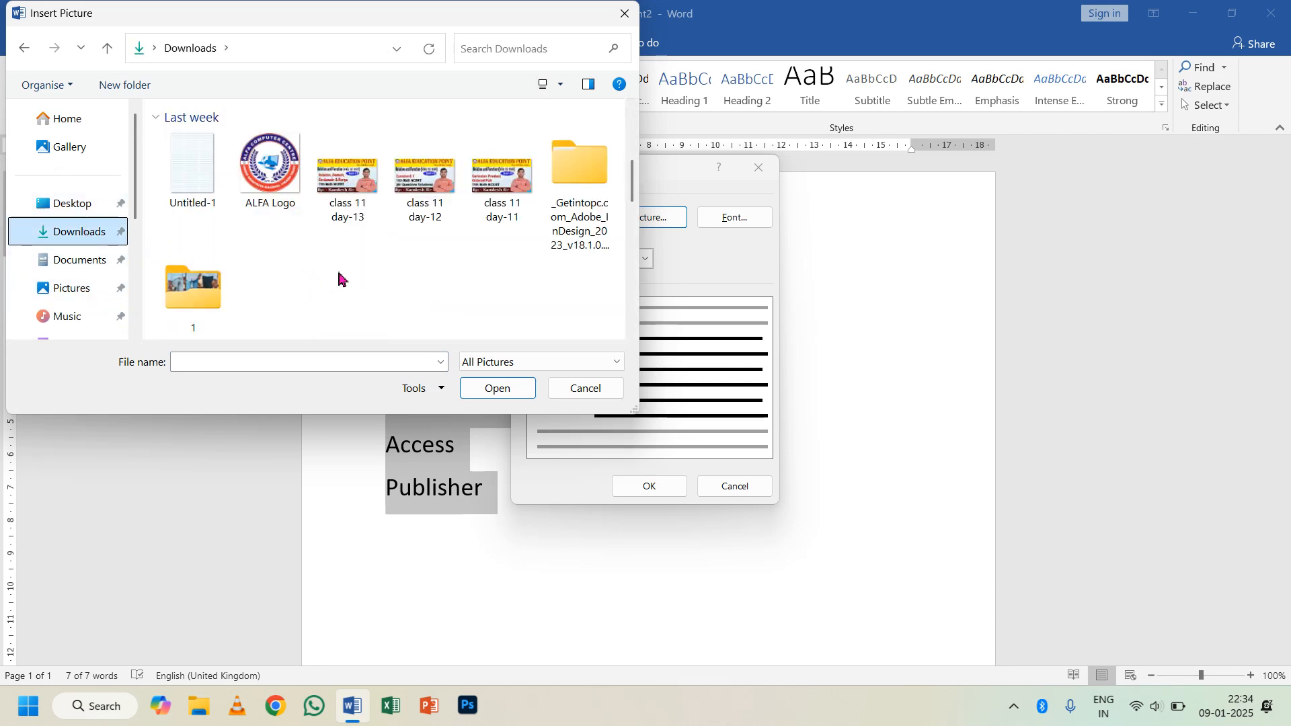
click(283, 178)
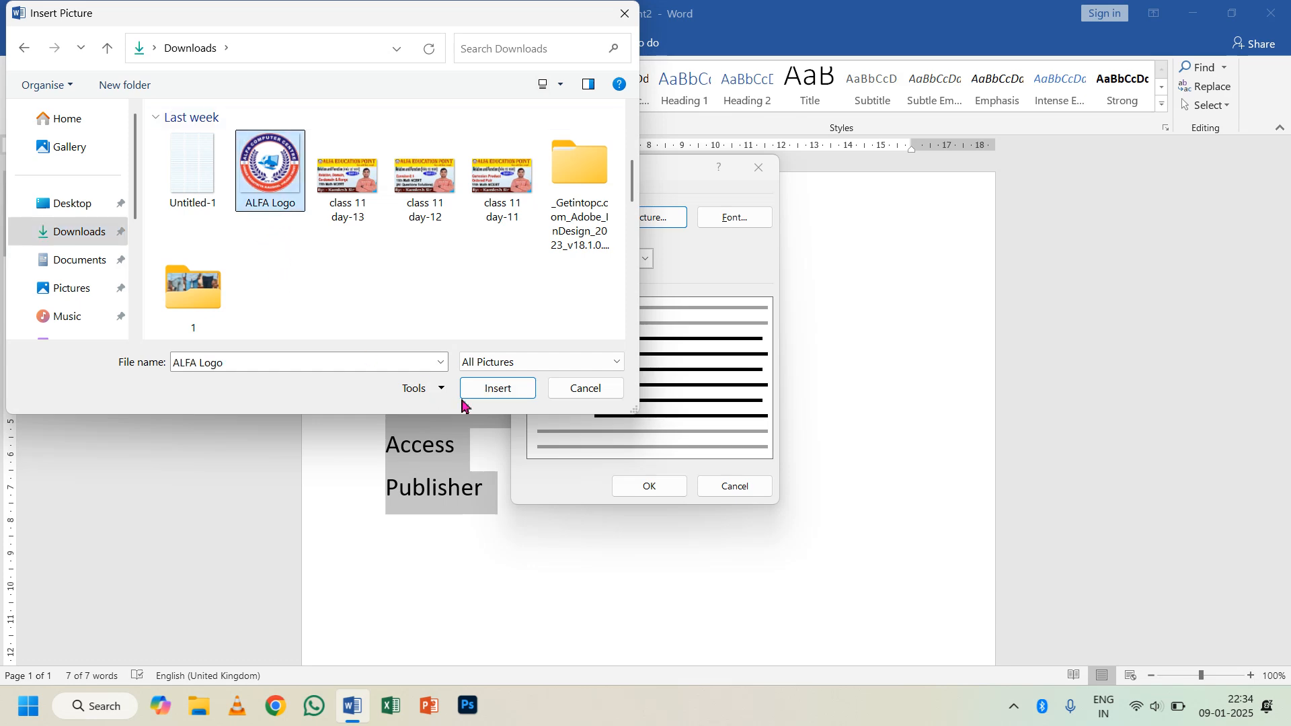
click(498, 389)
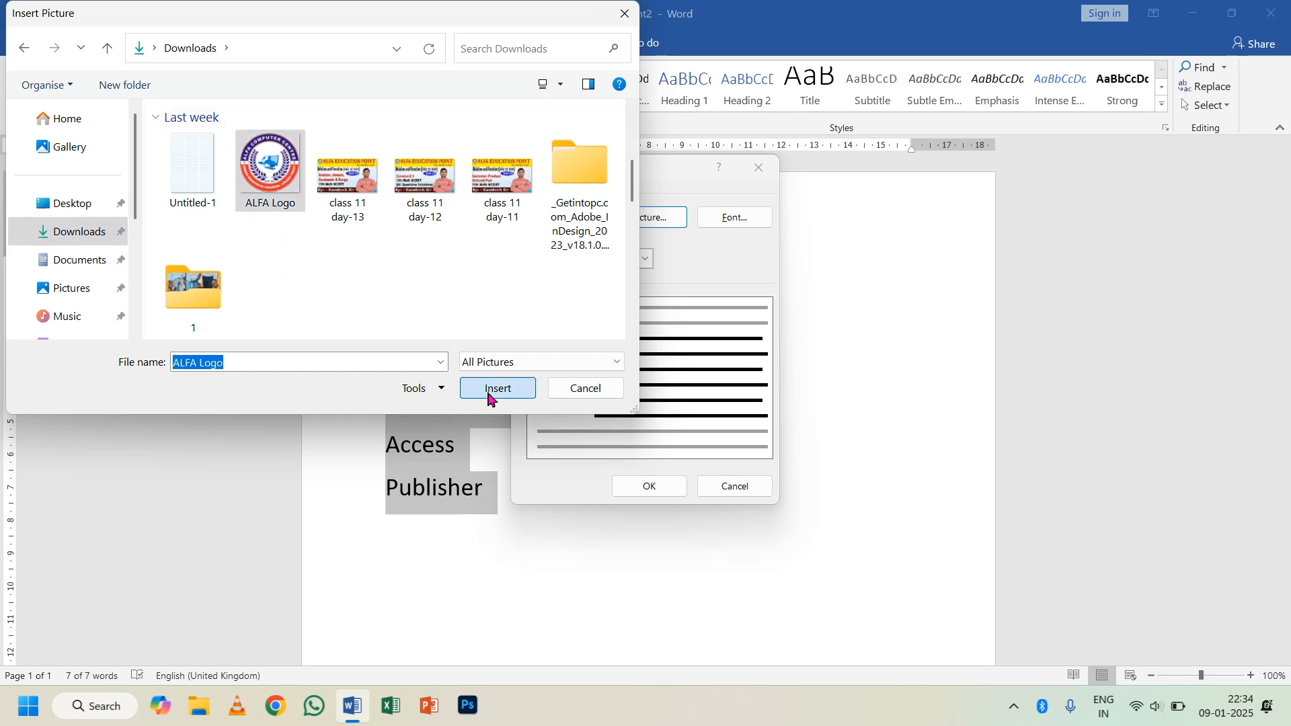
click(659, 490)
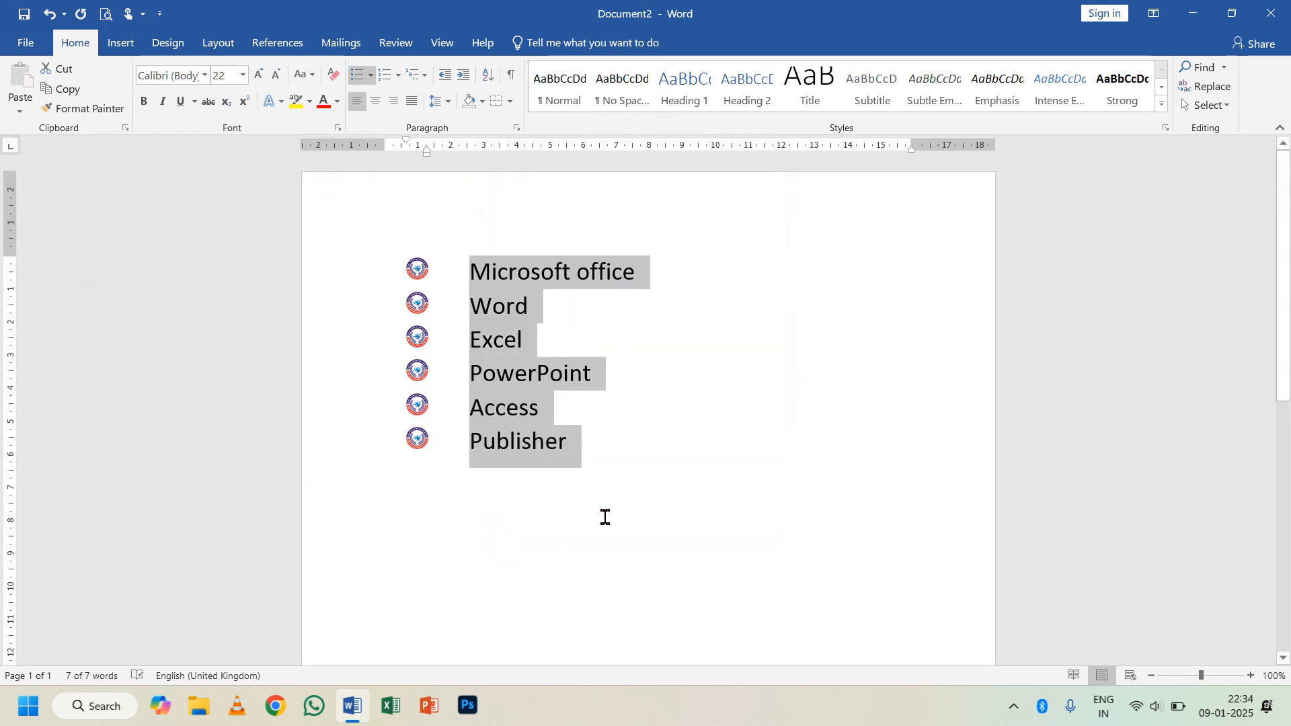
Examine the logo picture bullets beside the list items up close, then return to a smaller page view.
click(1273, 676)
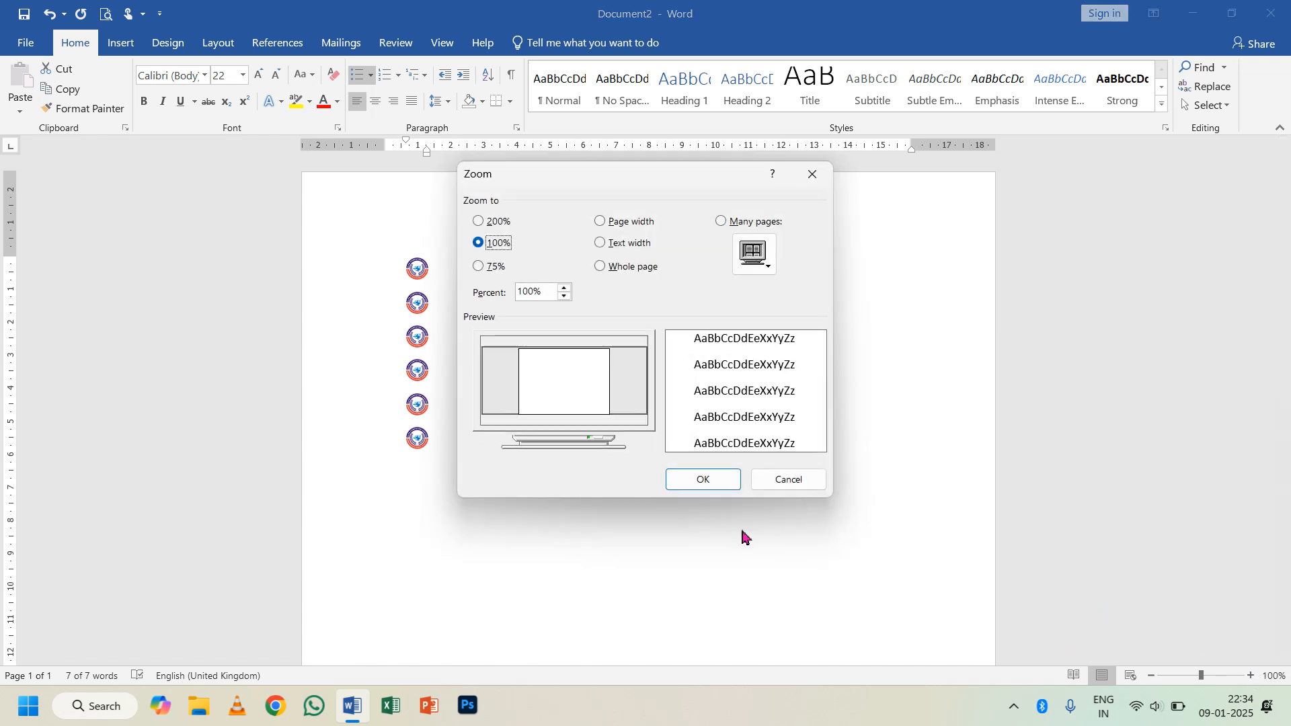
click(784, 481)
click(1251, 676)
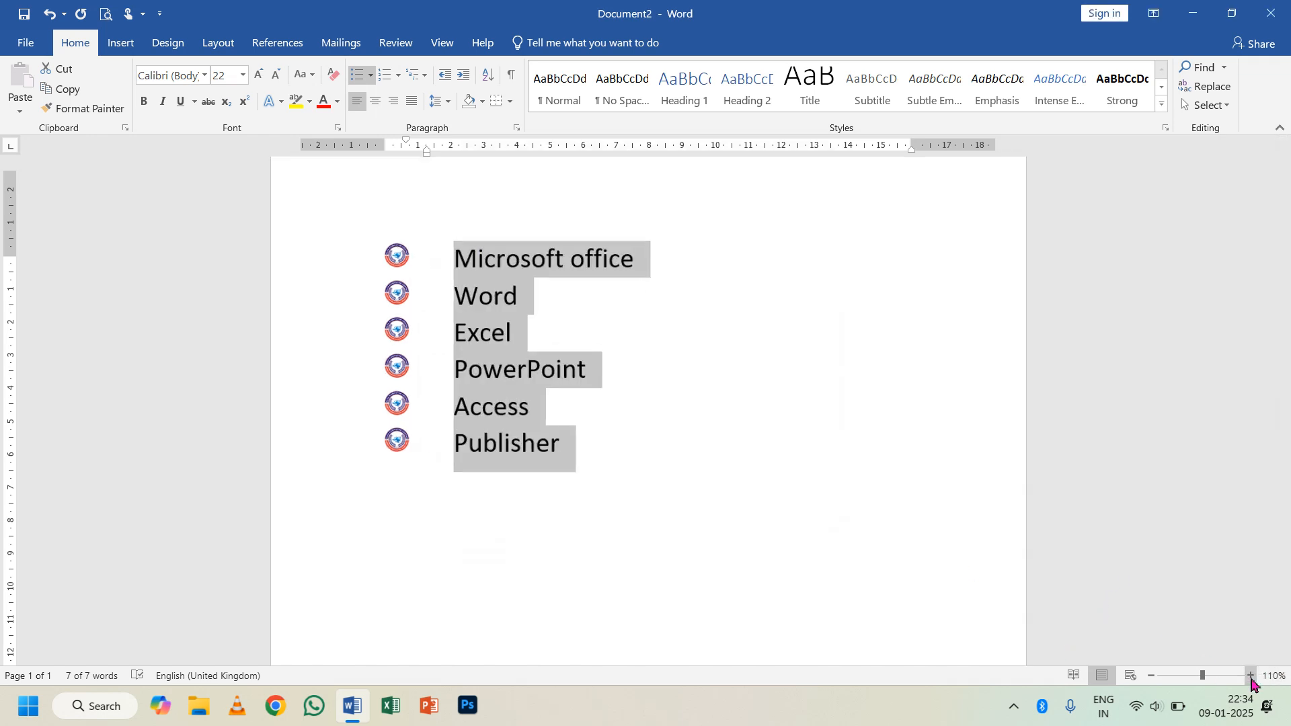
click(1251, 676)
click(1251, 676)
click(1251, 676)
click(1251, 676)
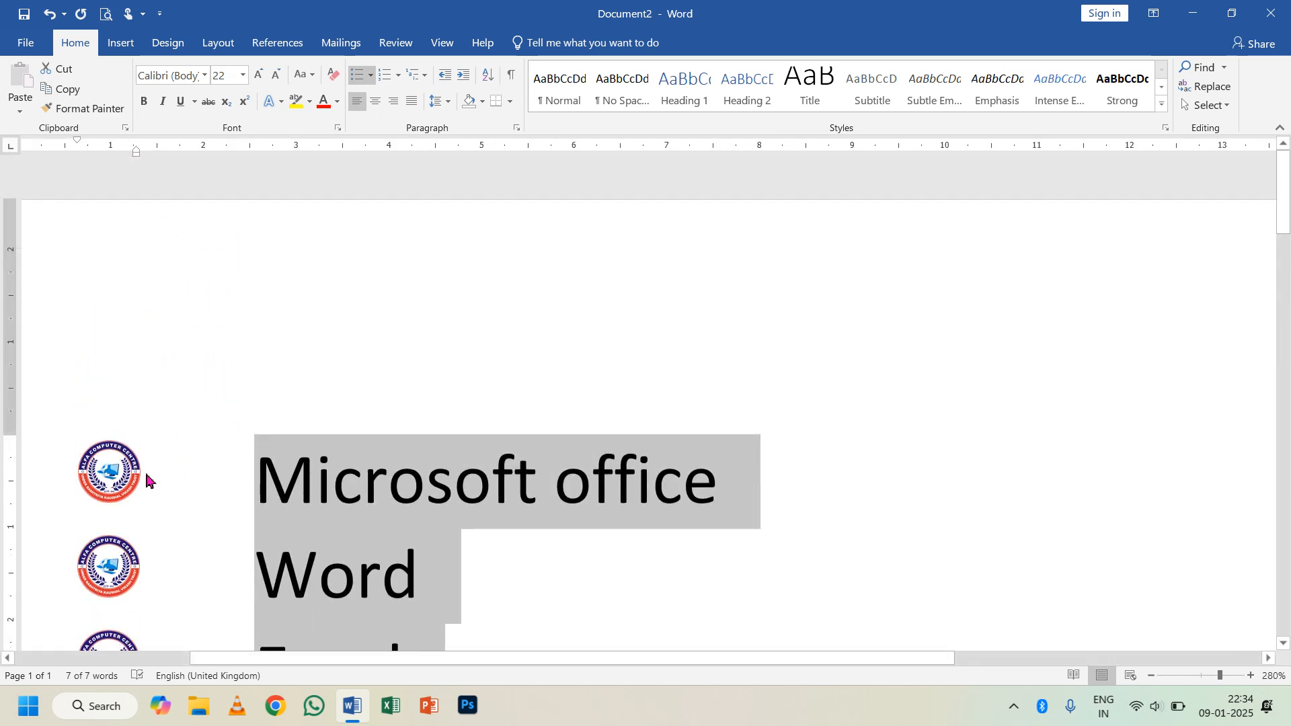
scroll(131, 508, down, 5)
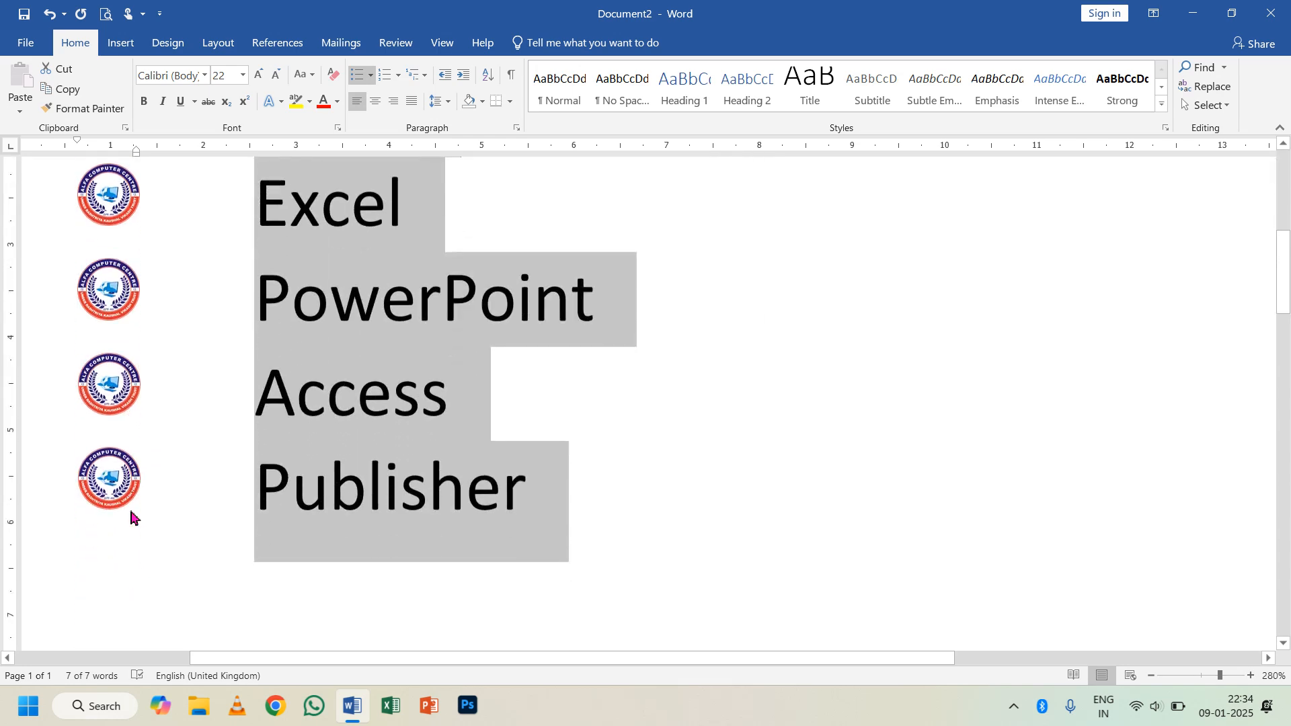
click(1204, 676)
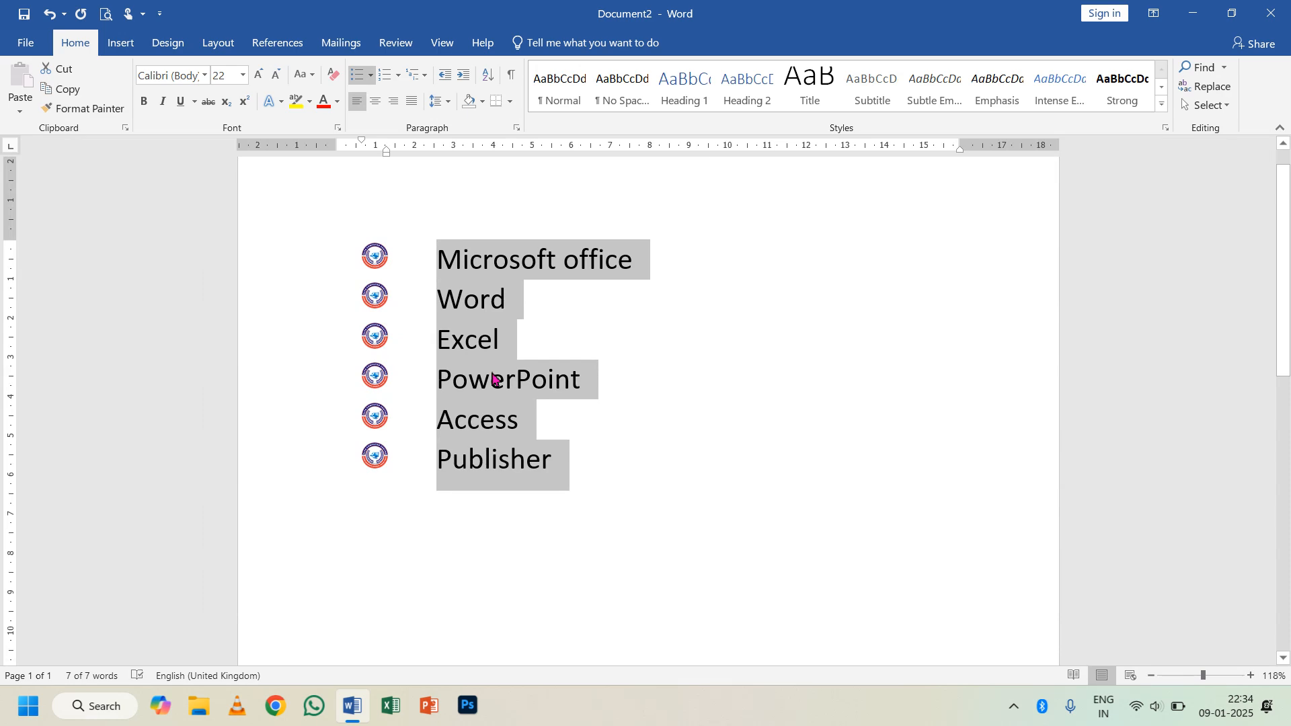
Remove the logo picture bullets from all lines of the Microsoft Office list by setting the bullet style to None.
scroll(486, 398, up, 1)
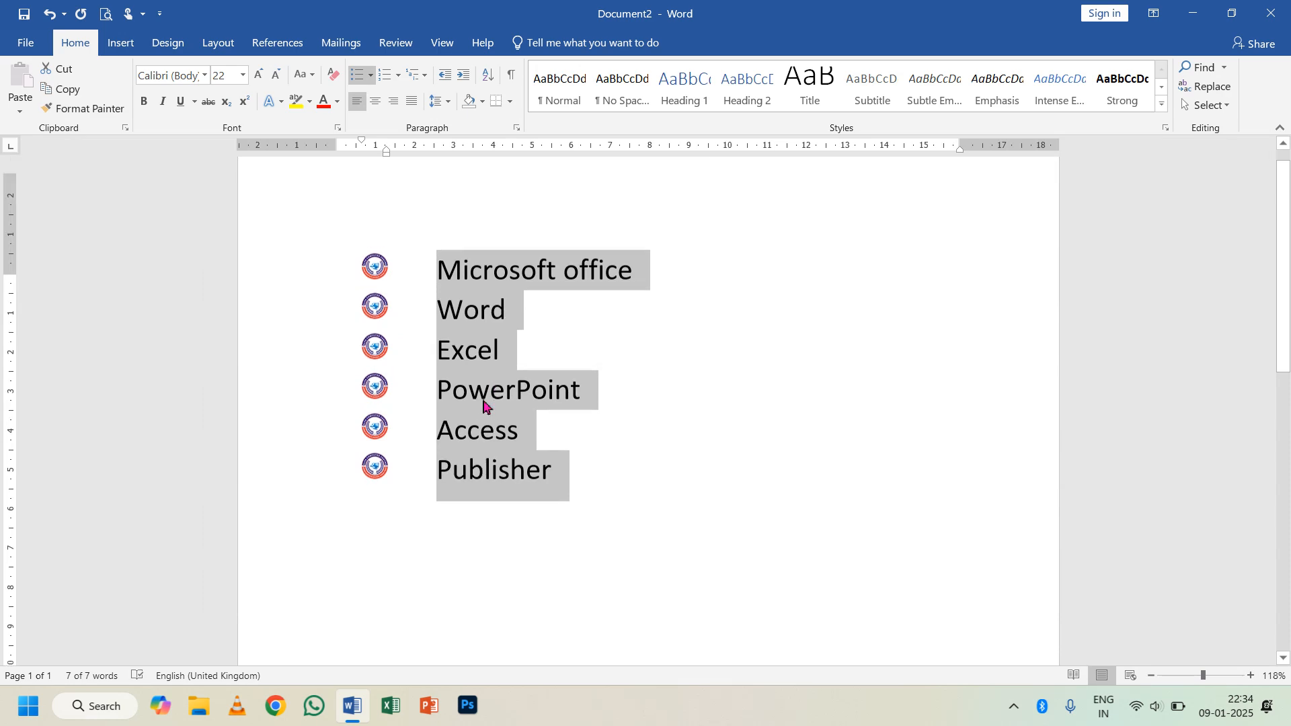
click(370, 75)
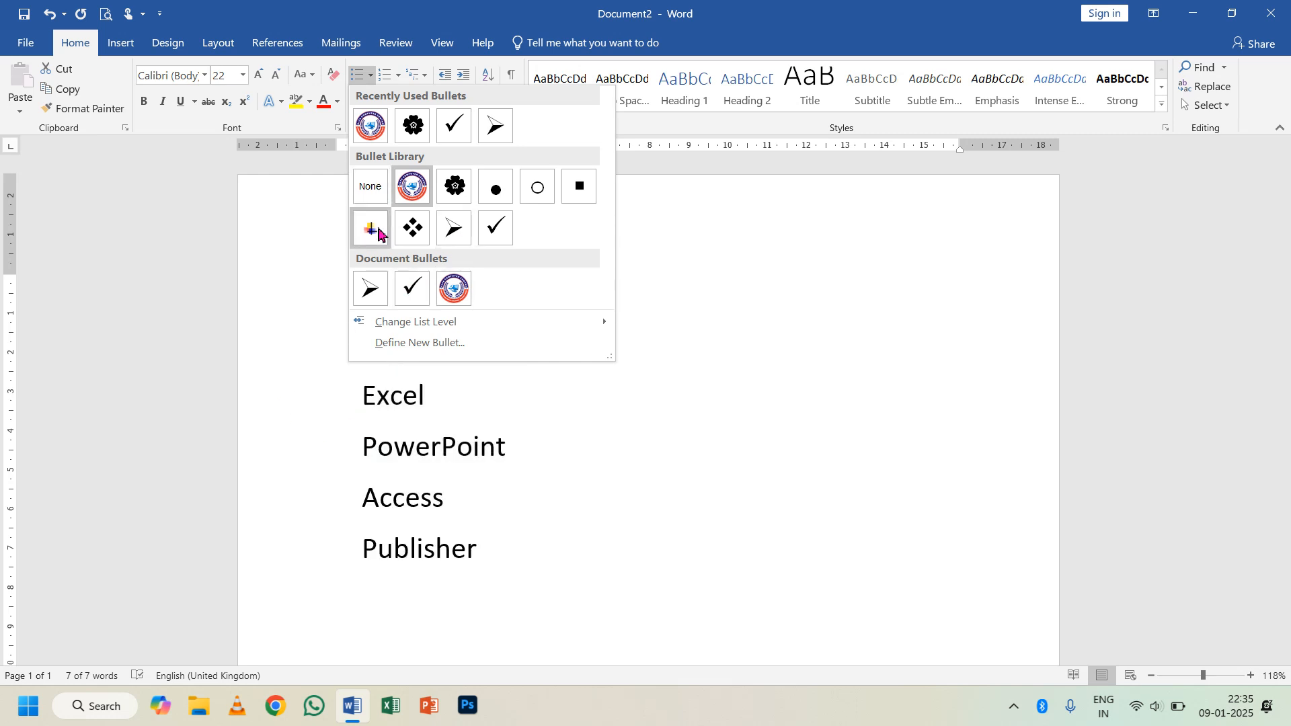
click(375, 195)
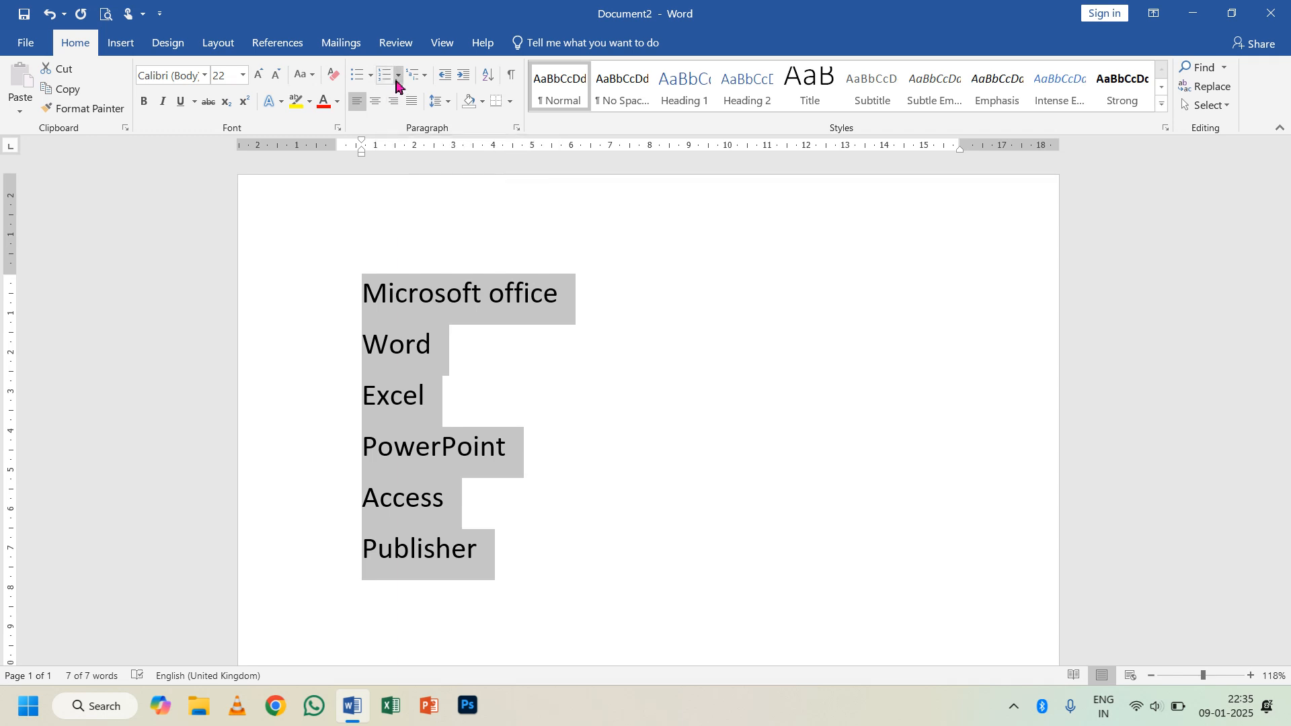
Apply the 1. 2. 3. number format to the Microsoft Office list and change it to i. ii. iii.
click(397, 75)
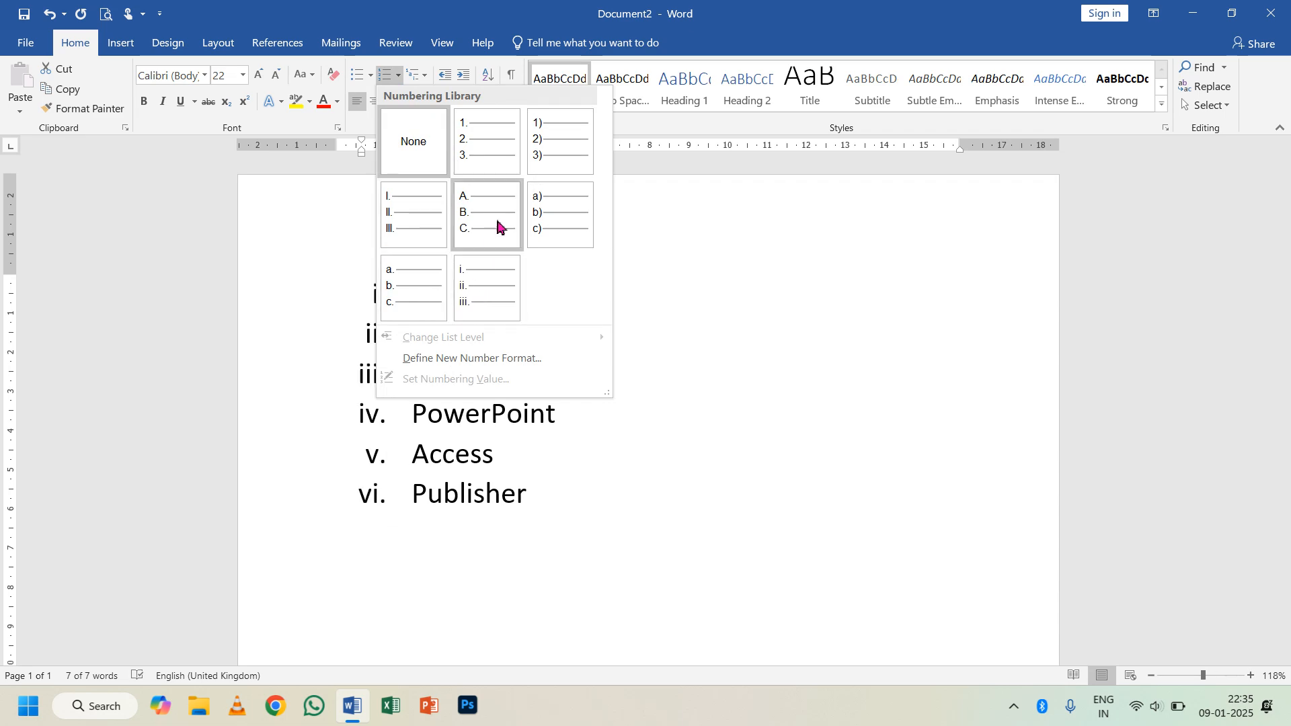
click(489, 138)
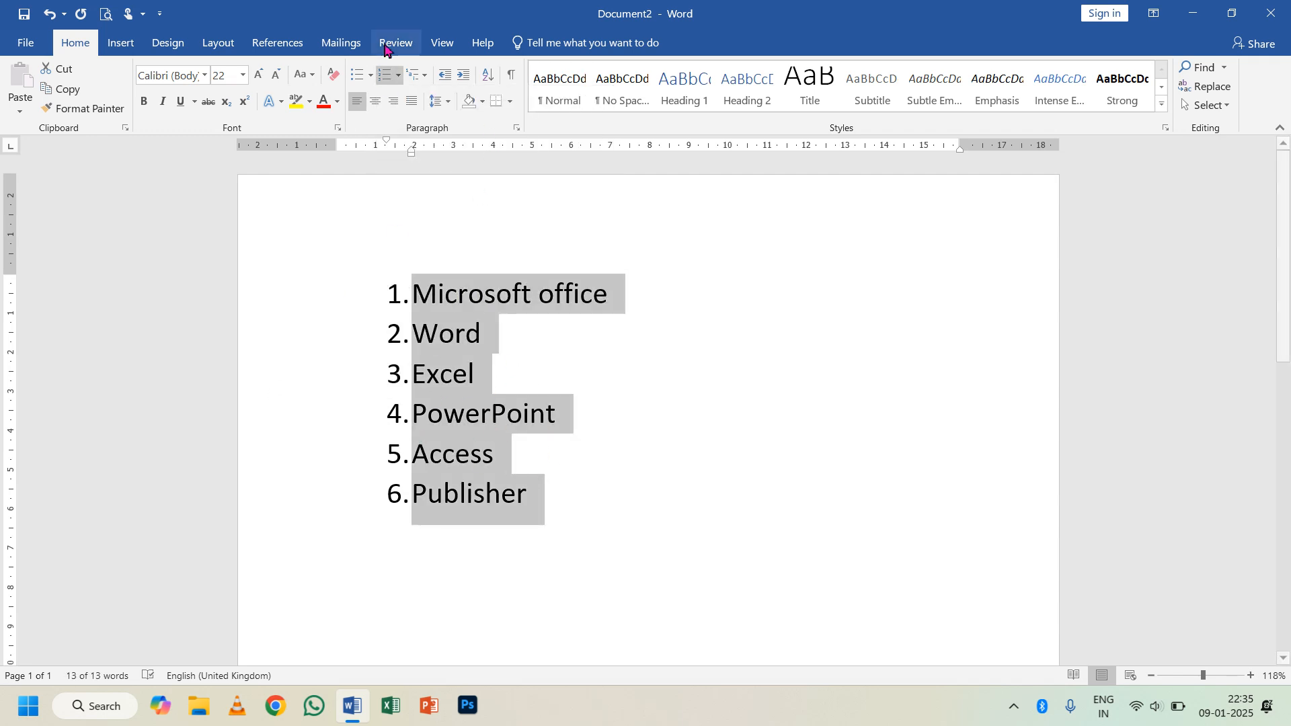
click(399, 75)
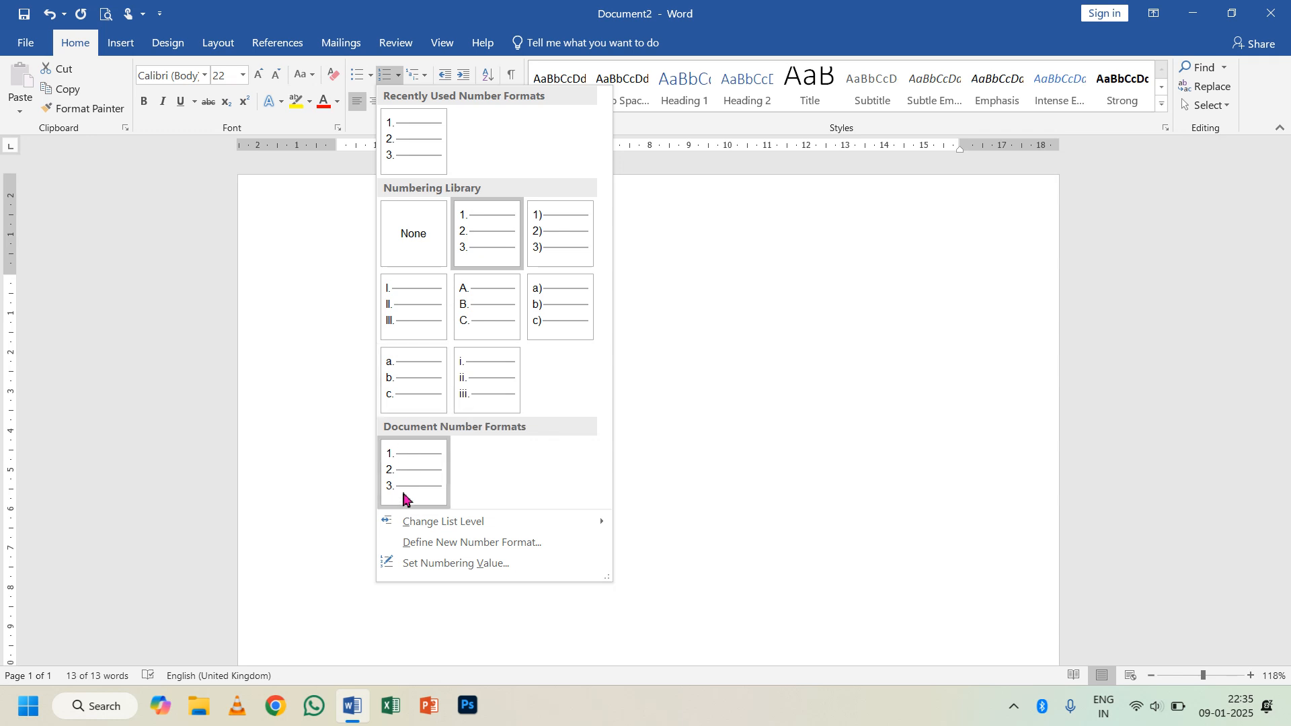
click(479, 401)
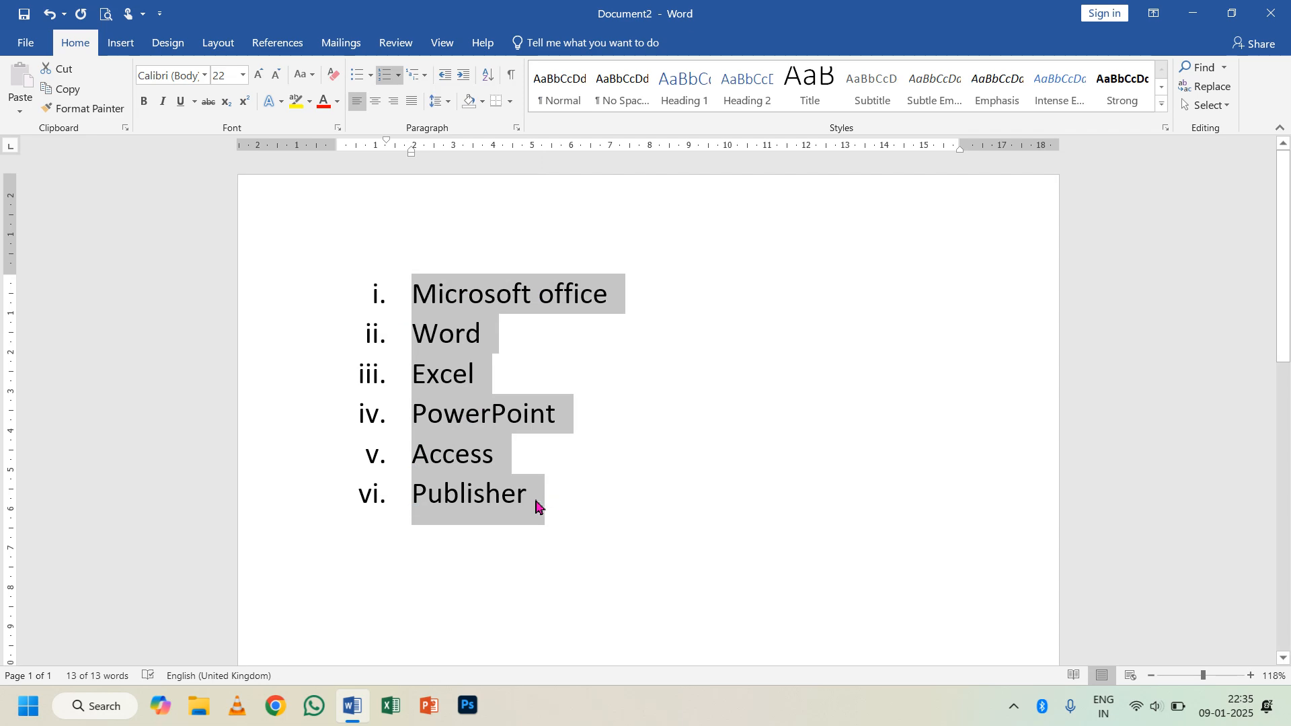
Replace the whole numbered list with four short sample names, each on its own unnumbered line.
drag(543, 503, 229, 243)
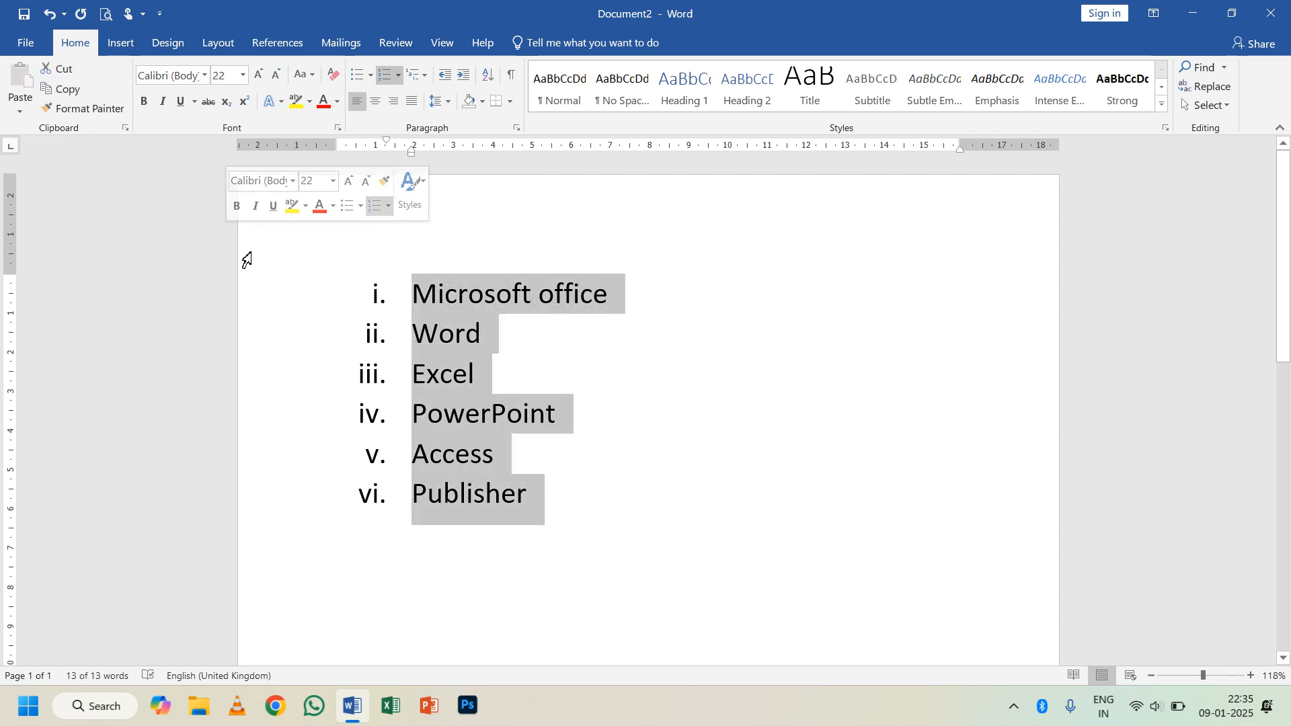
key(BackSpace)
text(rahul)
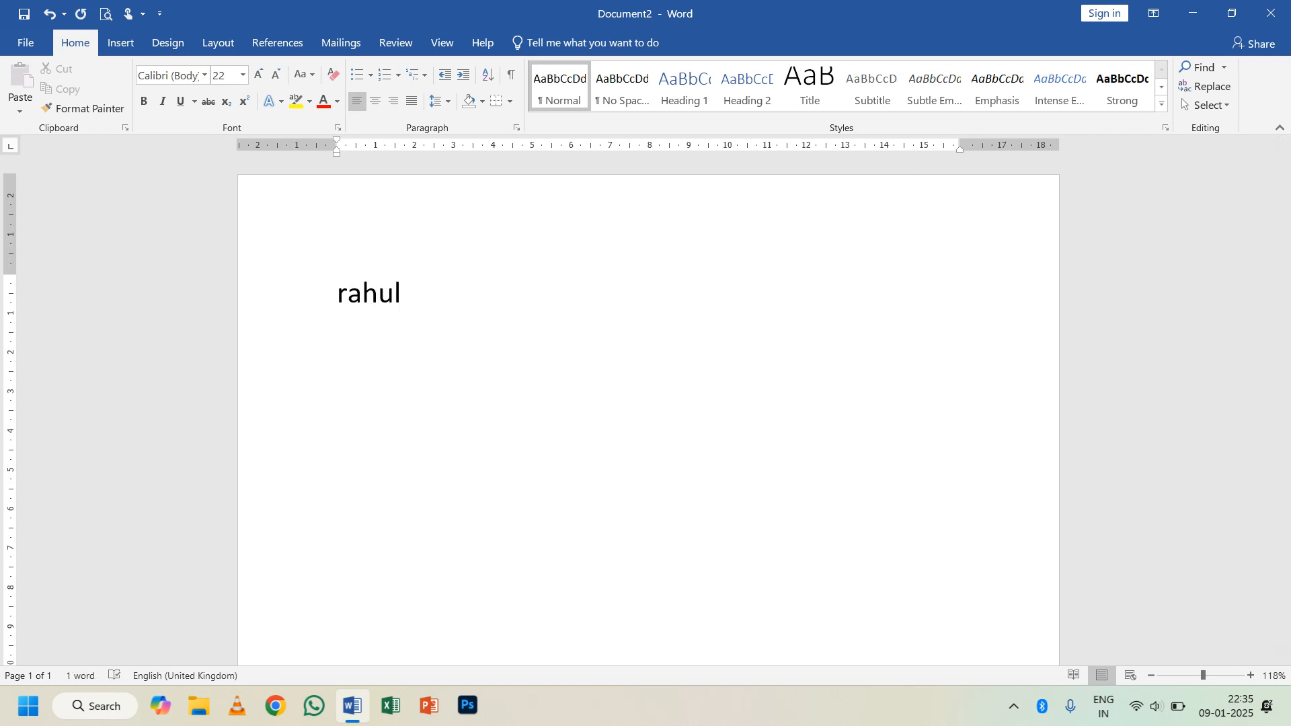
key(Return)
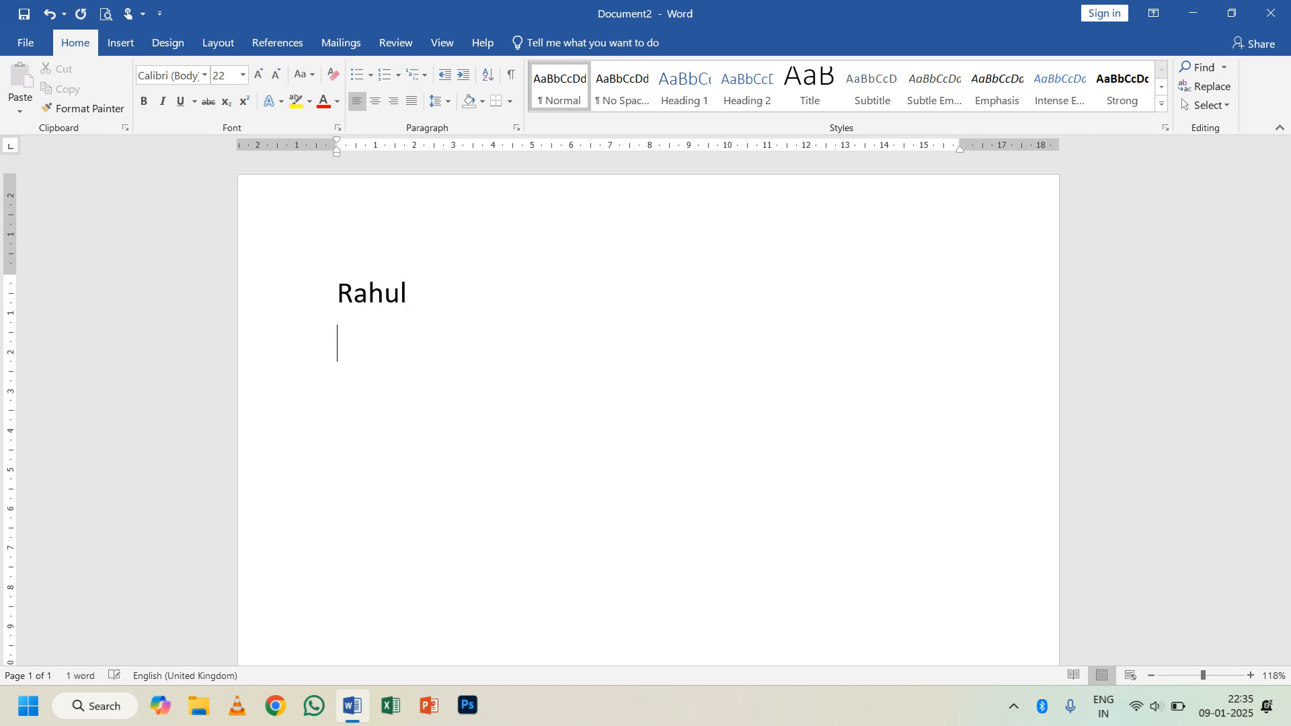
text(rakesg)
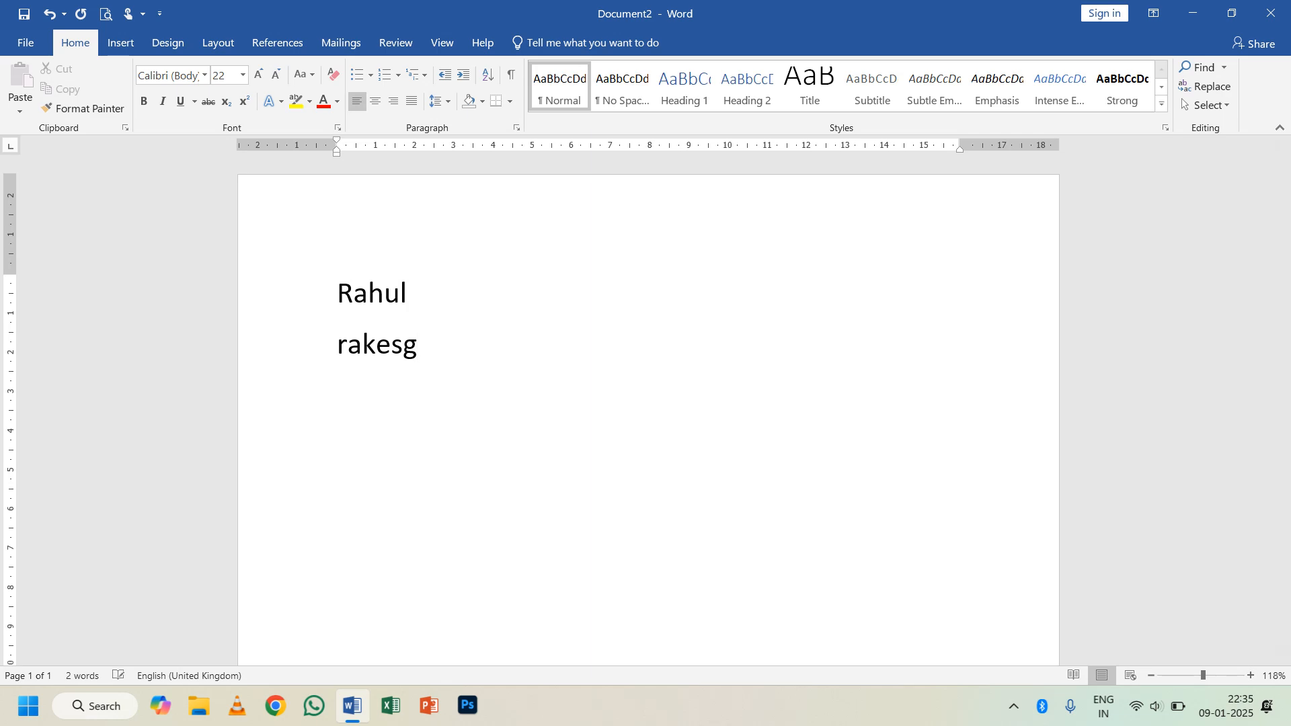
key(BackSpace)
text(h)
key(Return)
text(alfa)
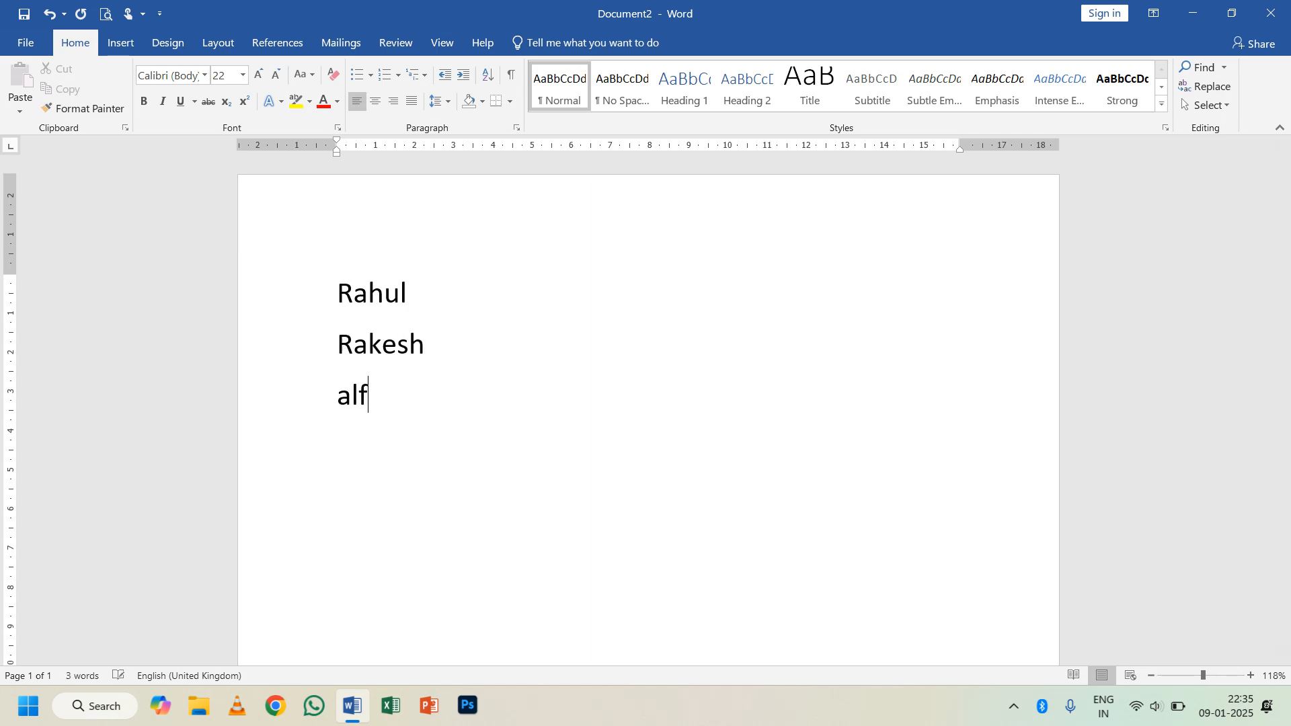
key(Return)
text(aakash)
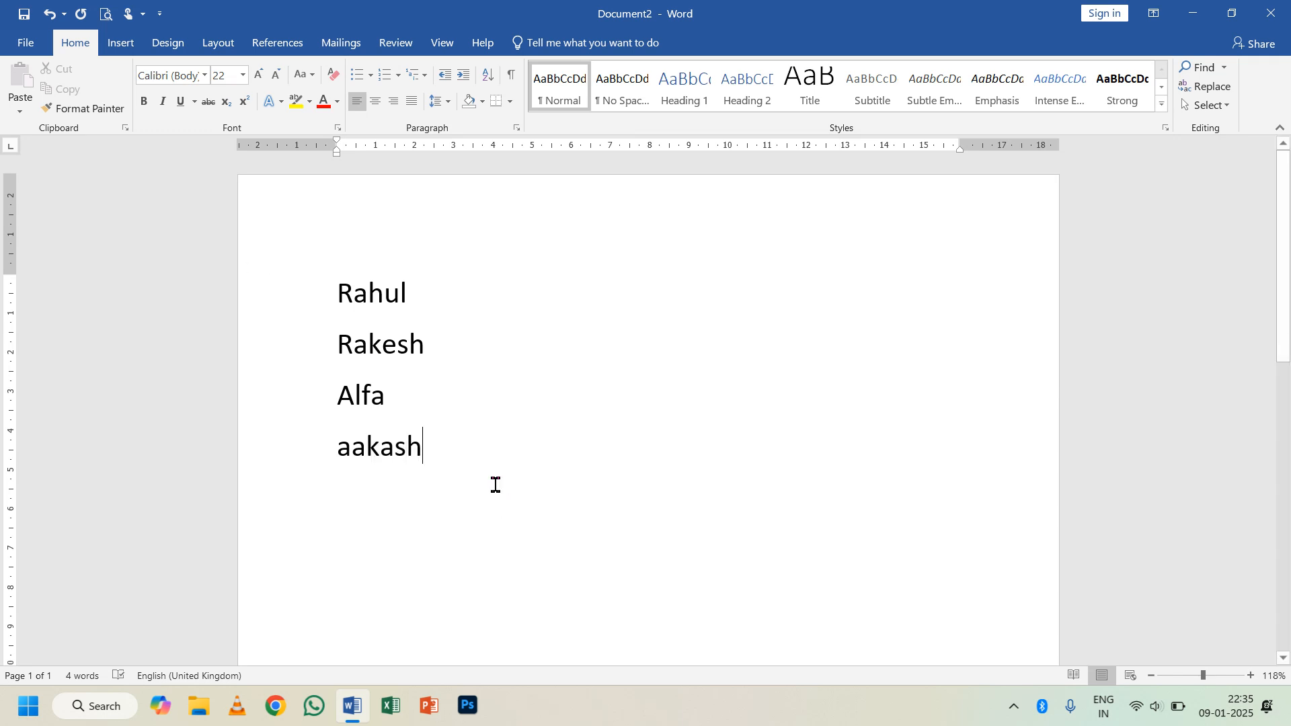
key(Return)
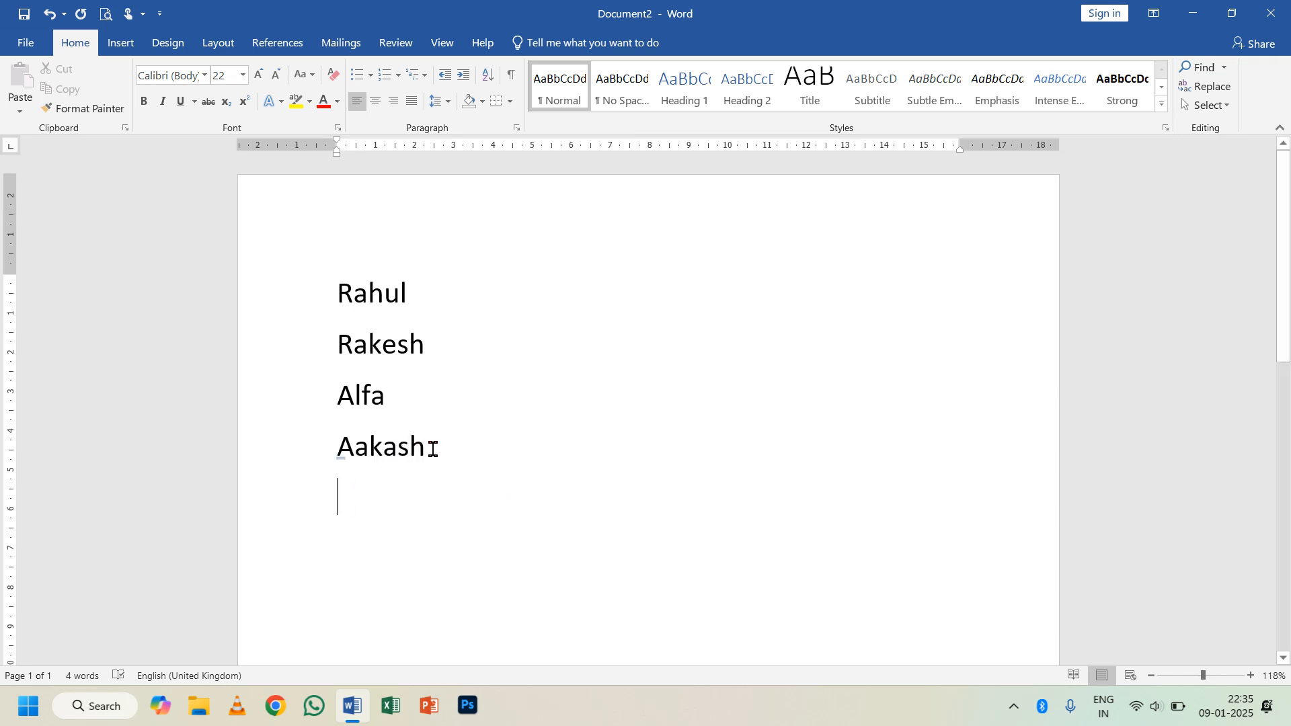
Number the four sample name lines with the 1) 2) 3) format.
drag(430, 447, 317, 269)
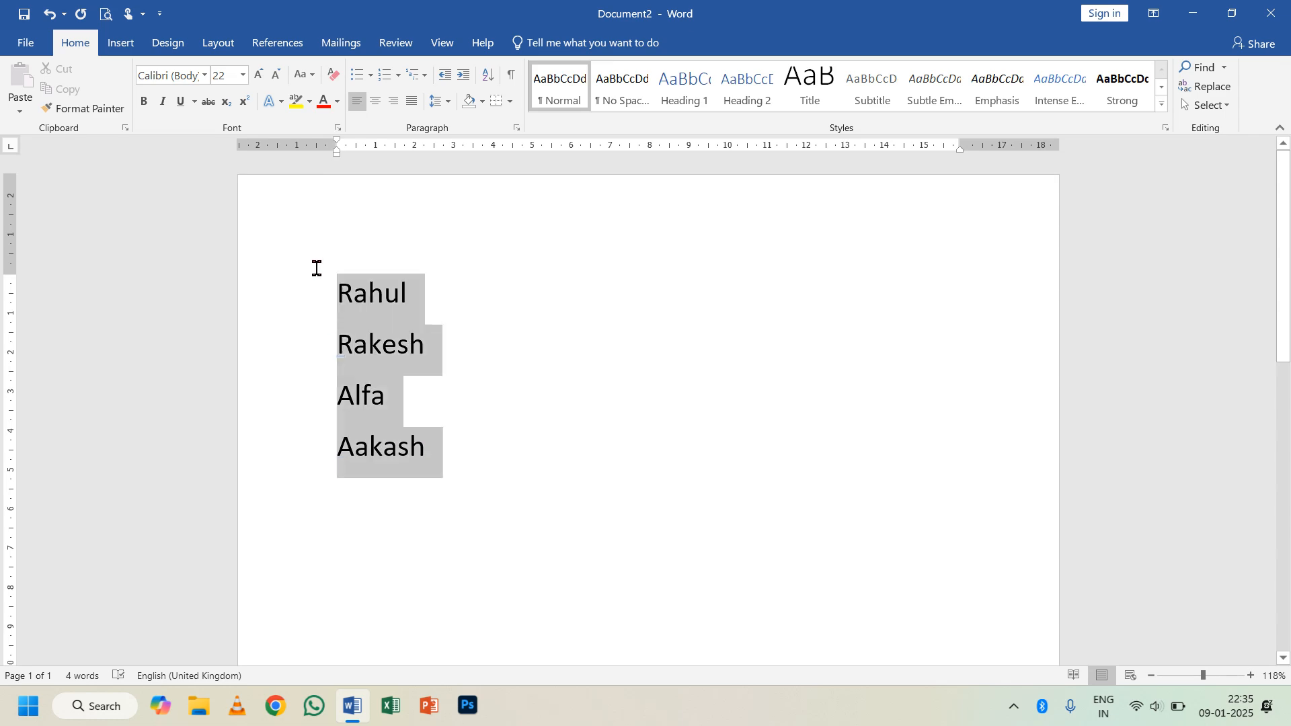
click(398, 74)
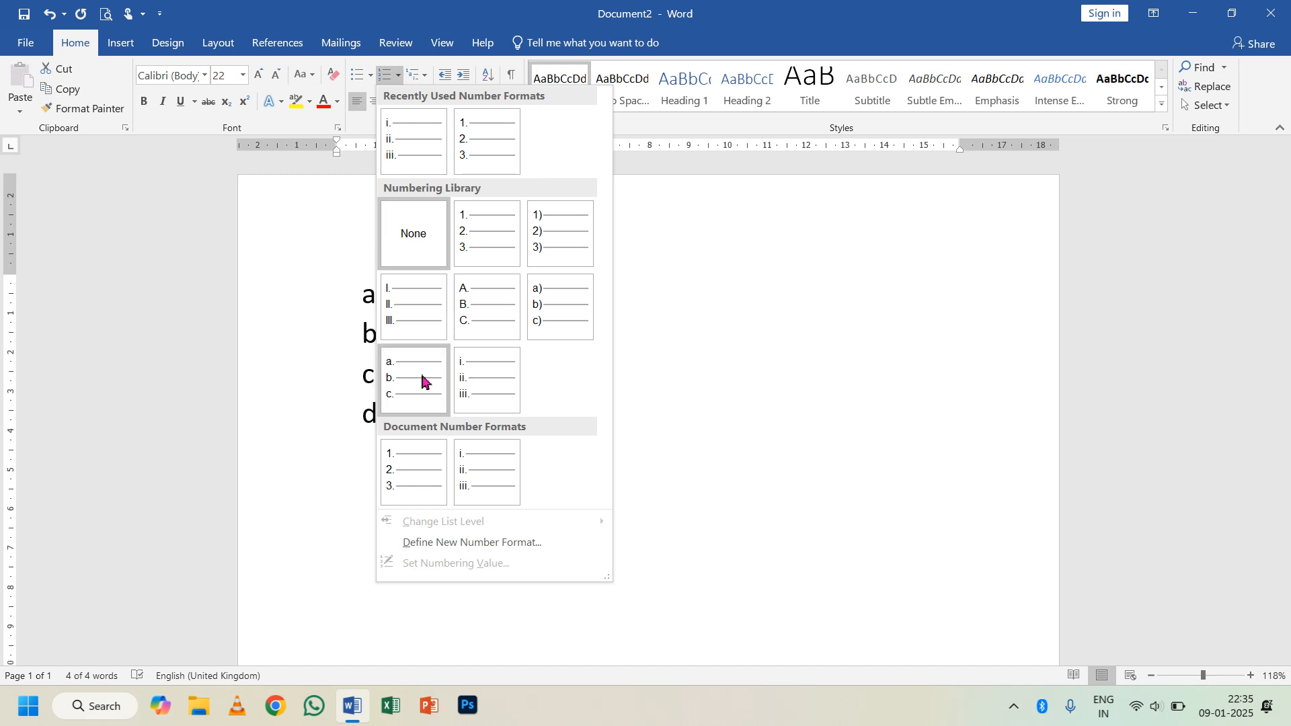
click(536, 262)
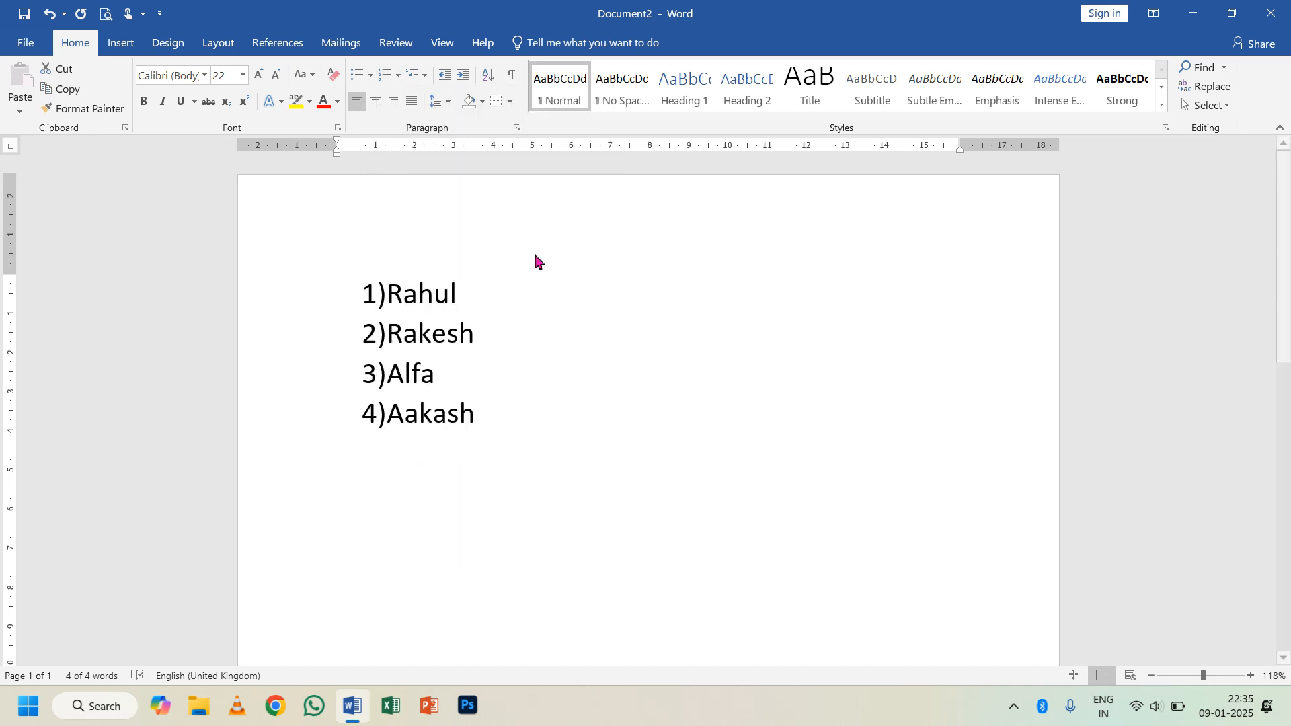
Extend the numbered list with the filler items adfgjgh, gjhghj, jjhj, khjkhjk and khjkh.
click(498, 423)
key(Return)
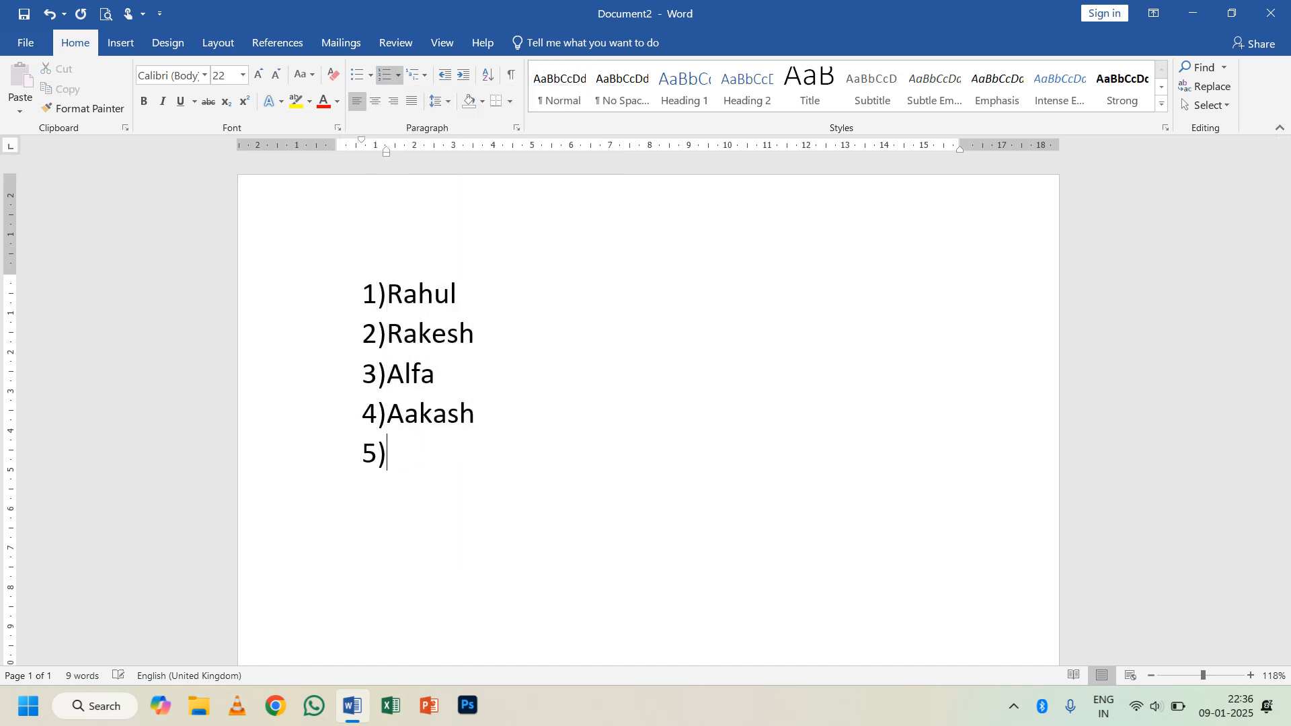
text(adfgjgh)
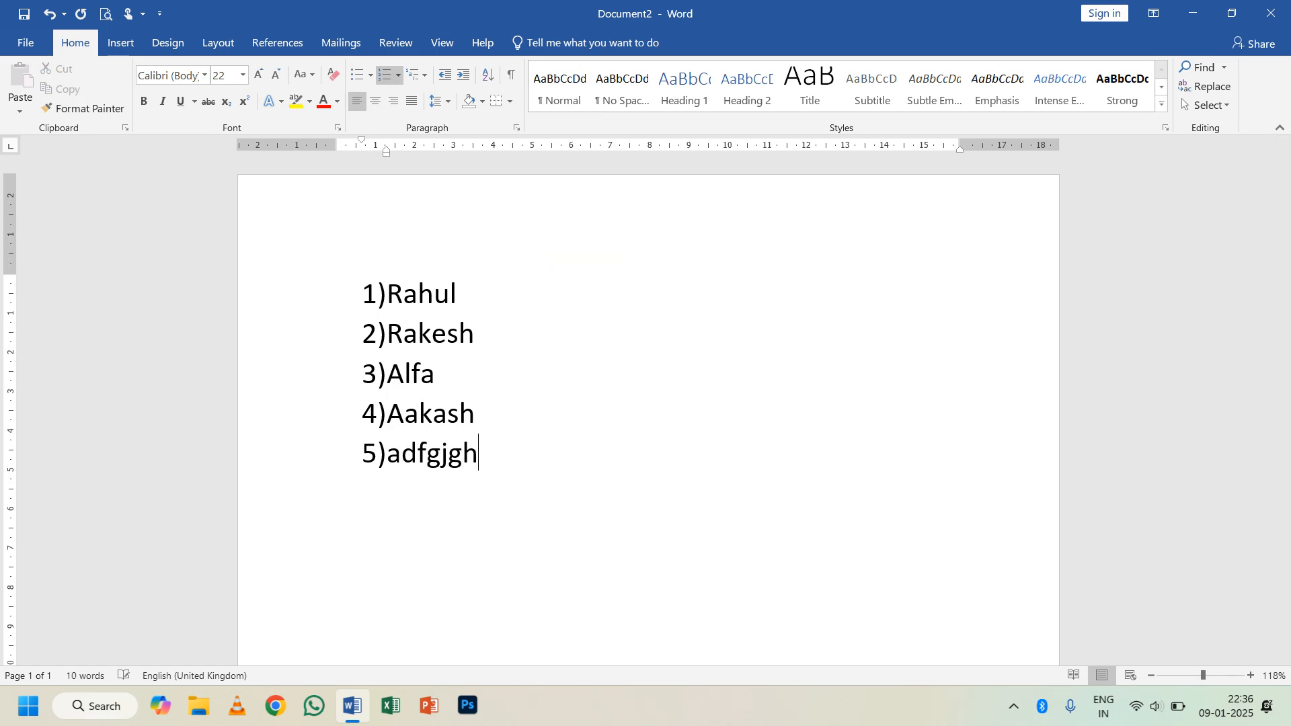
key(Return)
text(gjhghj)
key(Return)
text(jjhj)
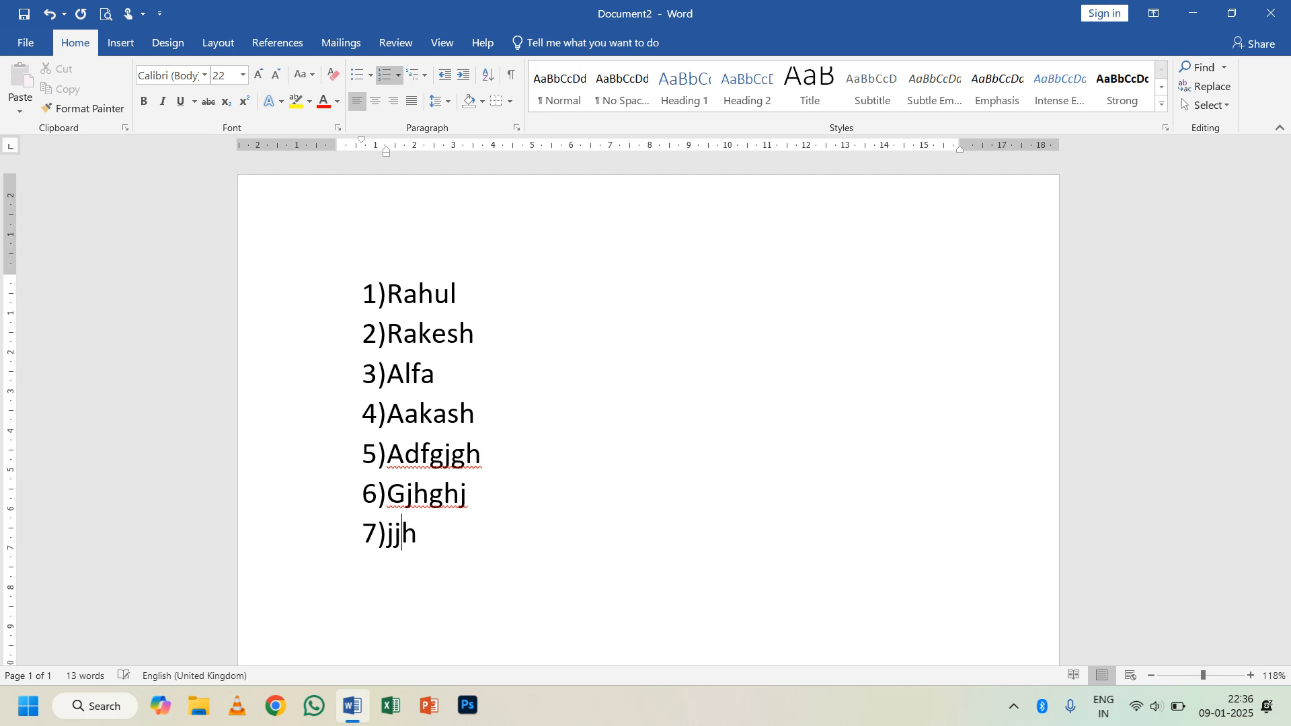
key(Return)
text(khjkhjk)
key(Return)
text(khjkh)
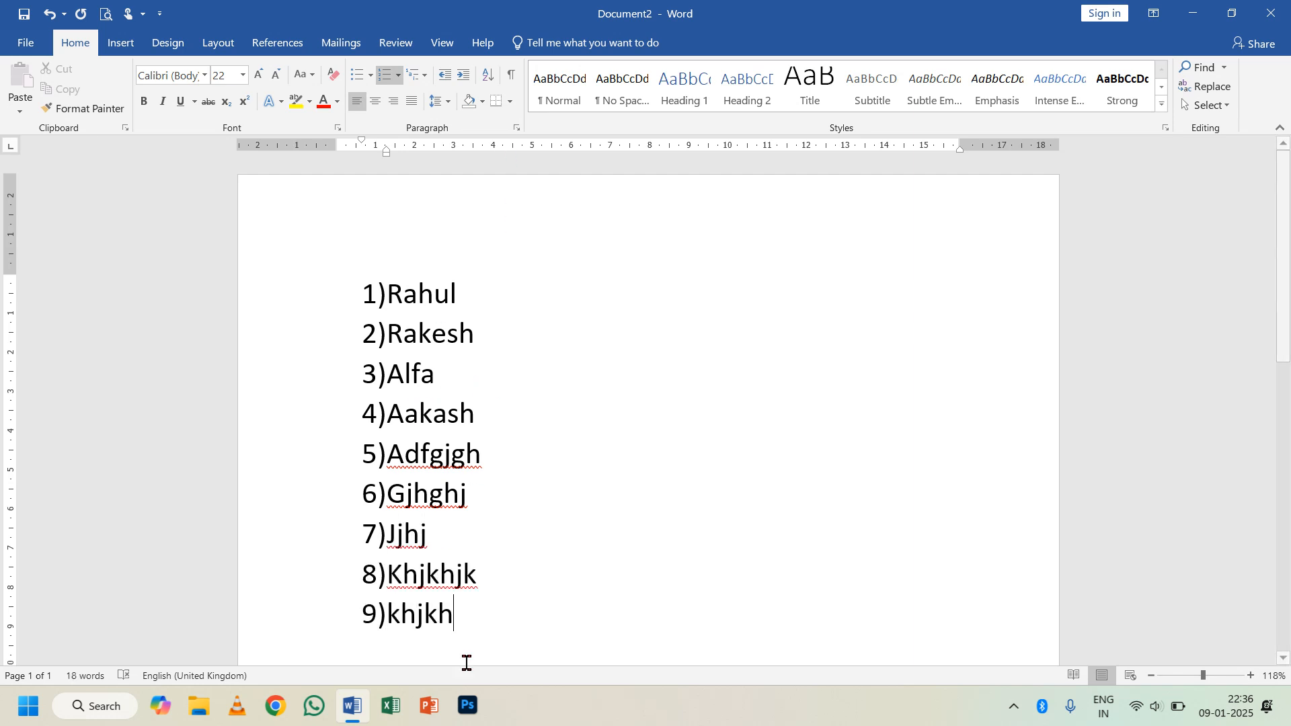
Delete the entire nine-item list and write "A computer is an" in its place.
drag(464, 626, 309, 275)
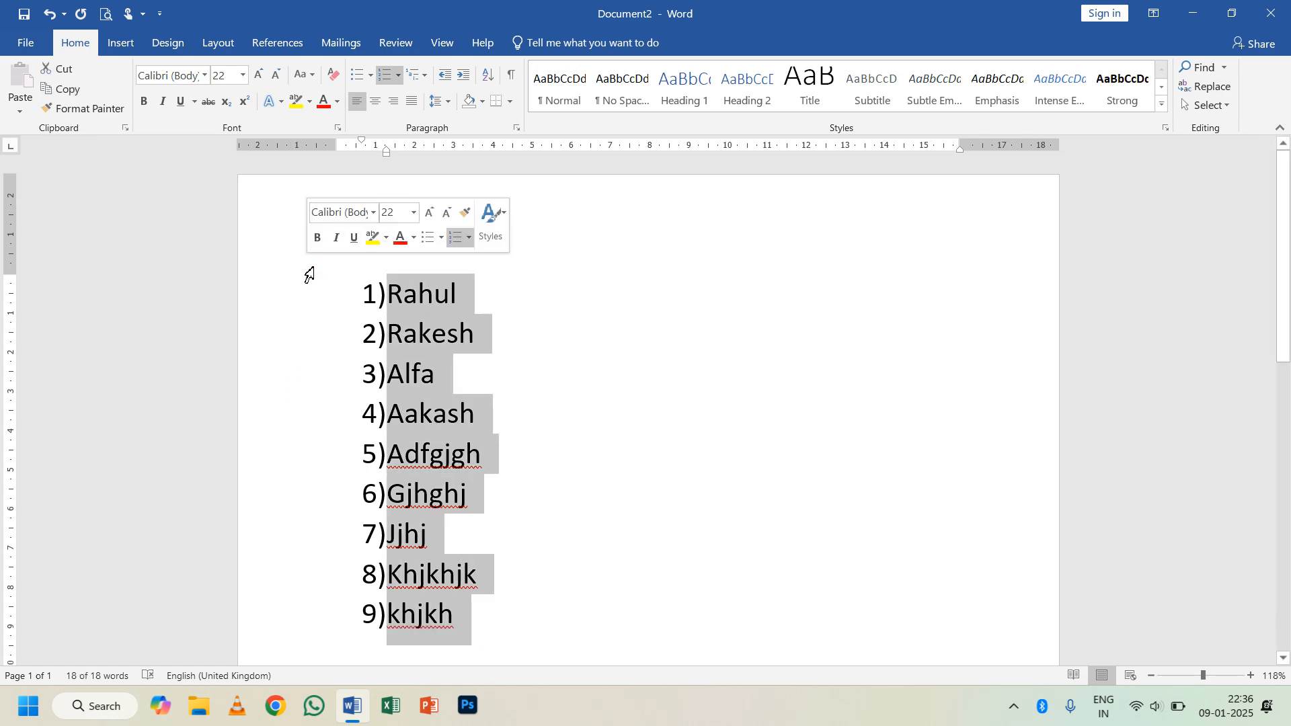
key(Delete)
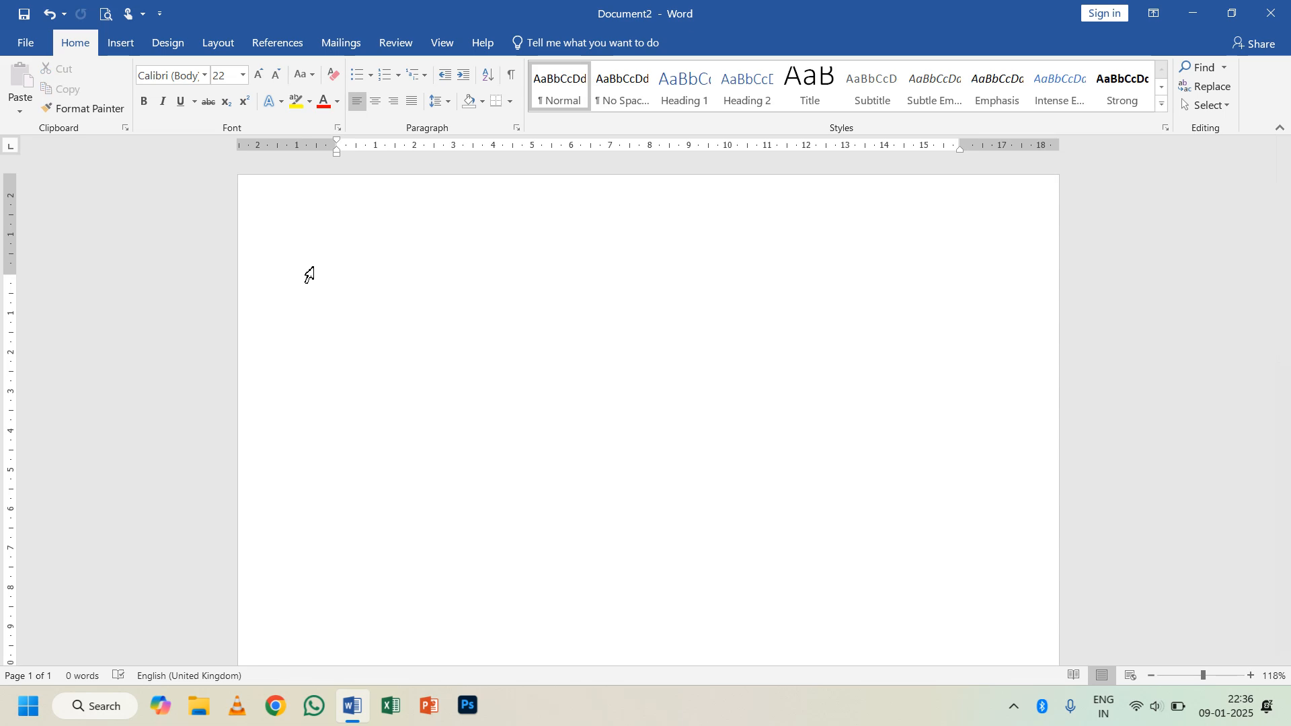
text(A com)
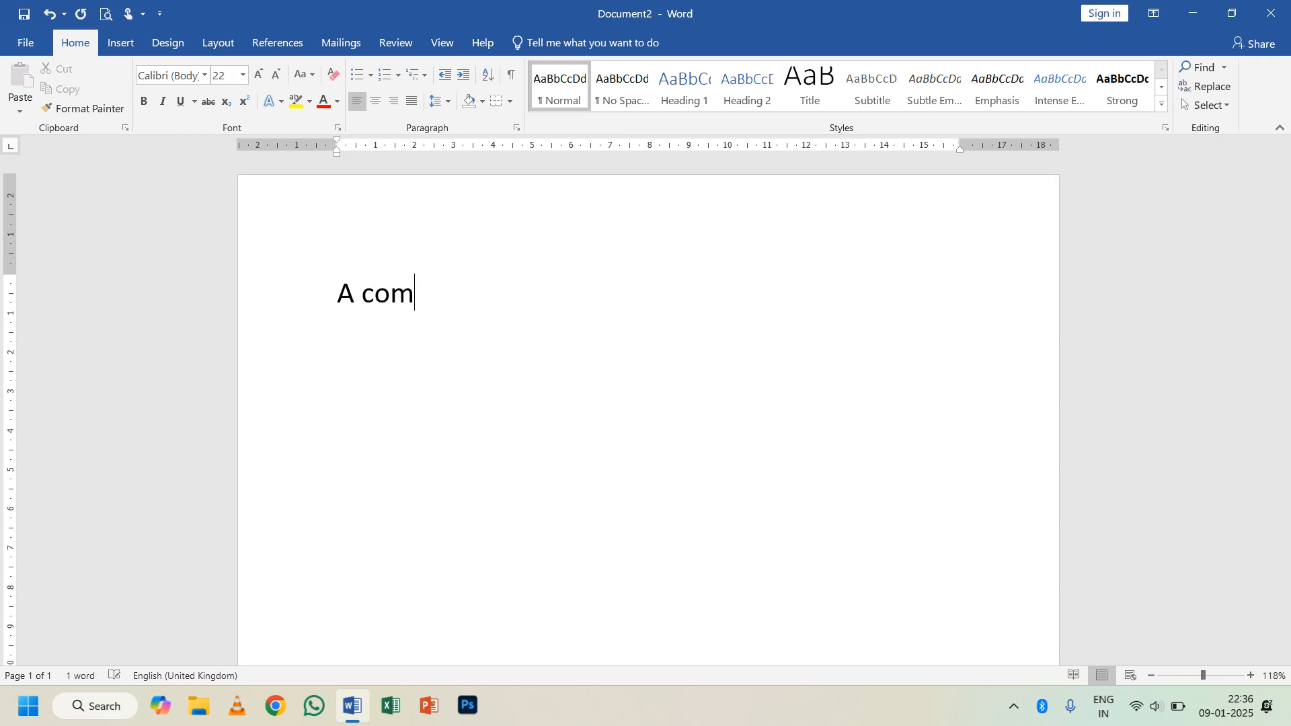
text(puter i)
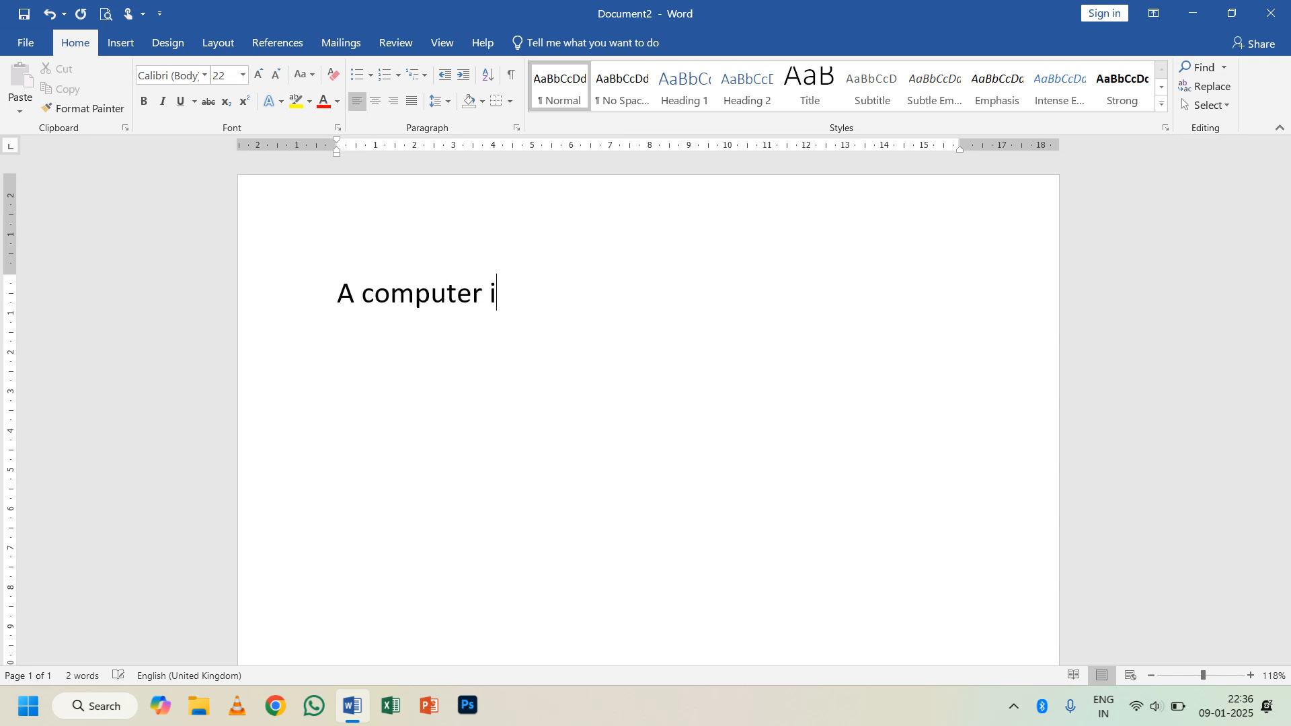
text(s an)
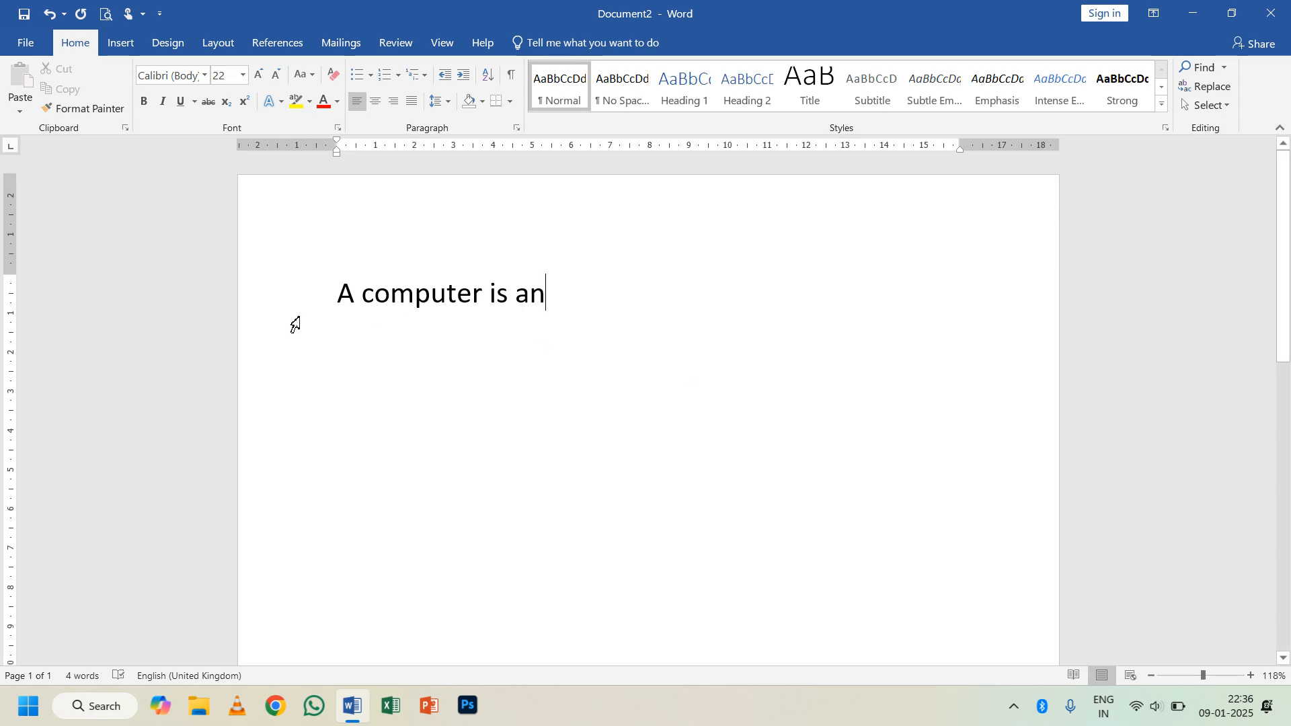
Number the line "A computer is an" with the 1. 2. 3. format and append "..." to it.
click(311, 293)
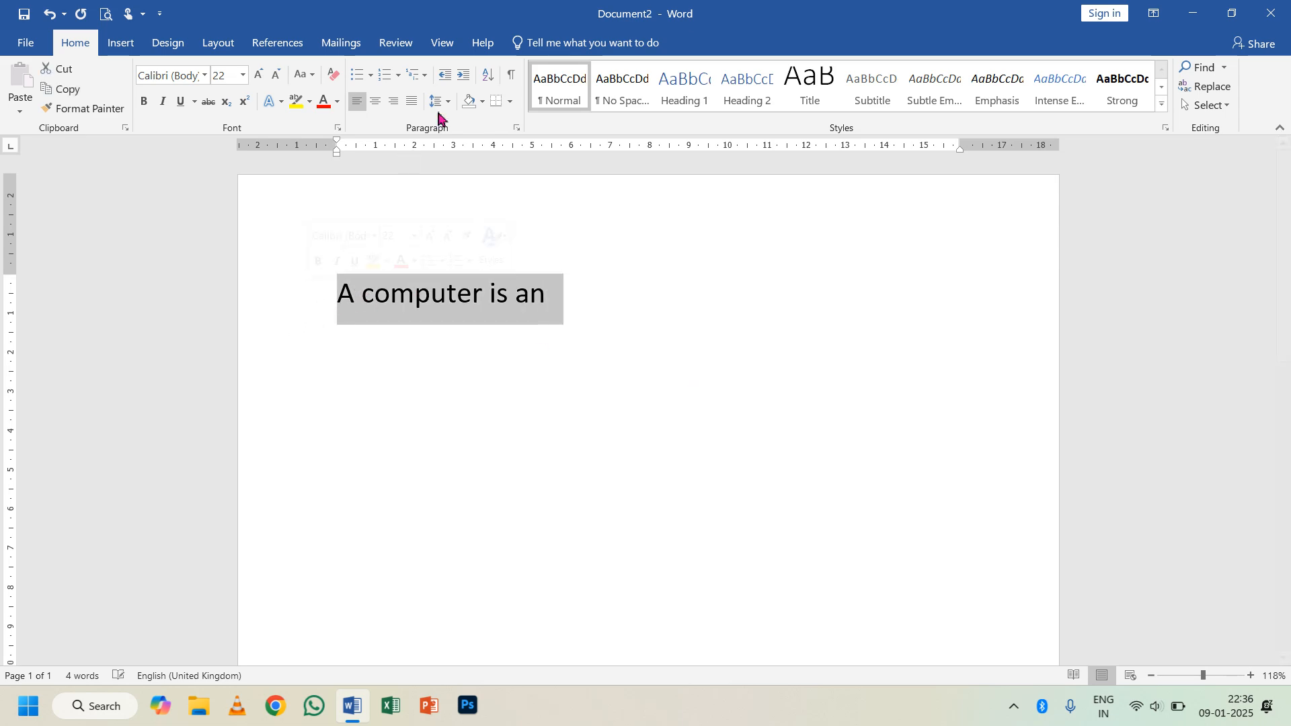
click(398, 75)
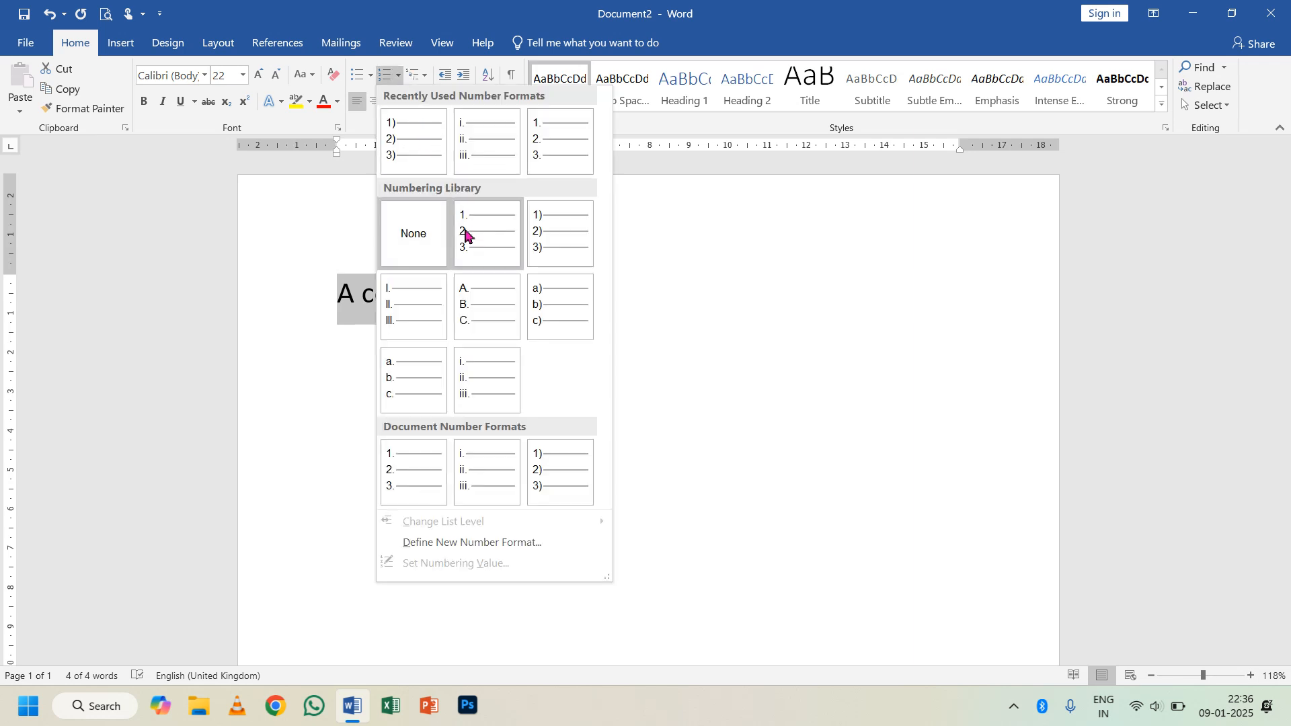
click(487, 240)
click(600, 298)
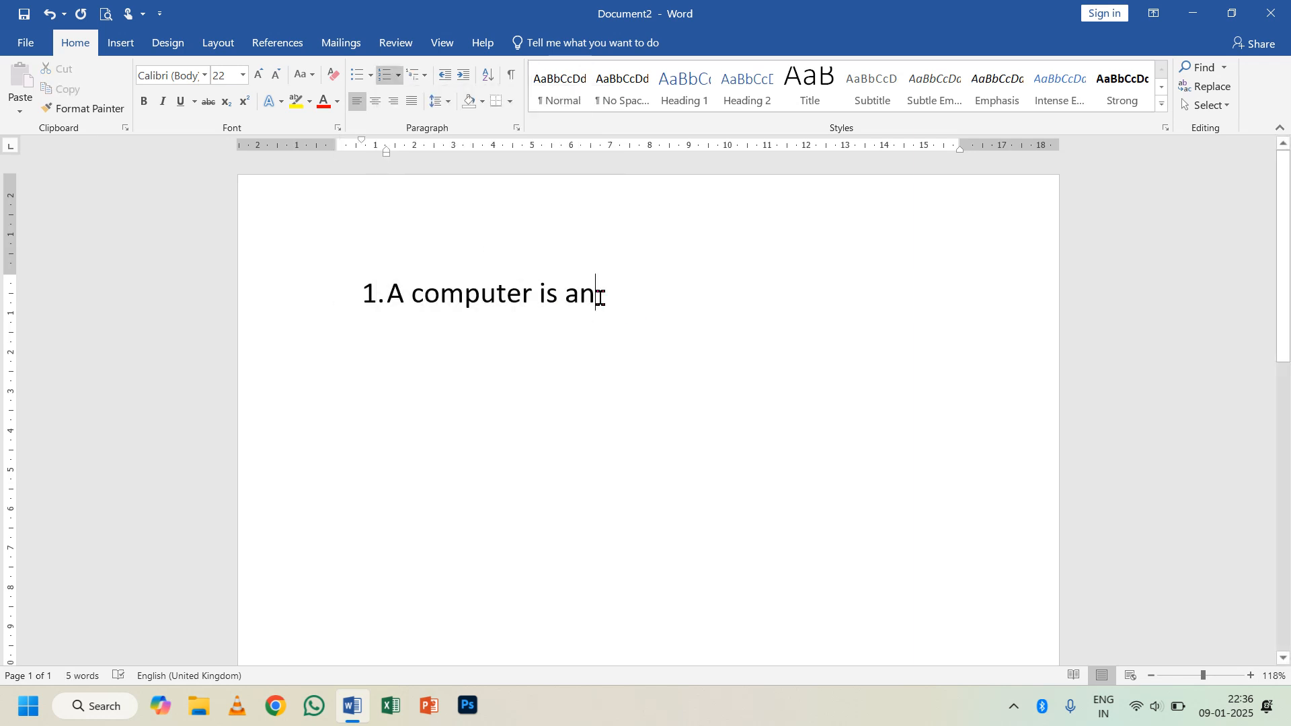
text(...)
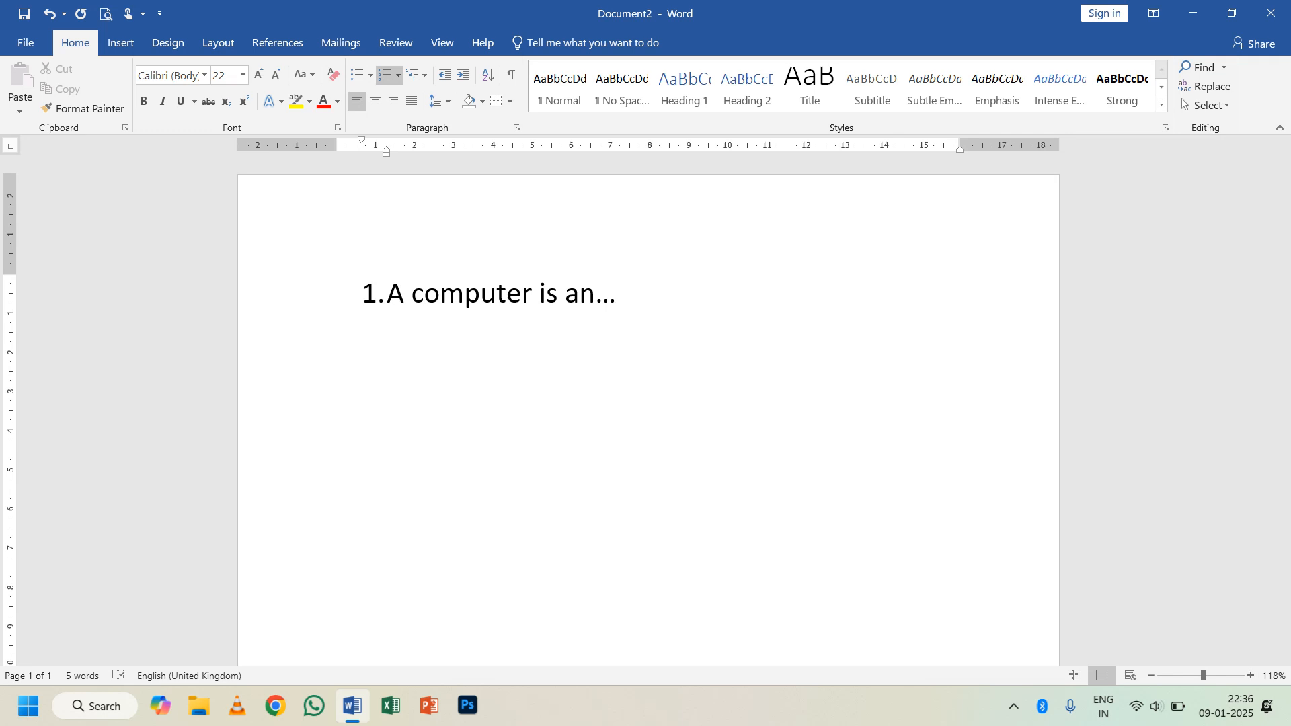
key(Return)
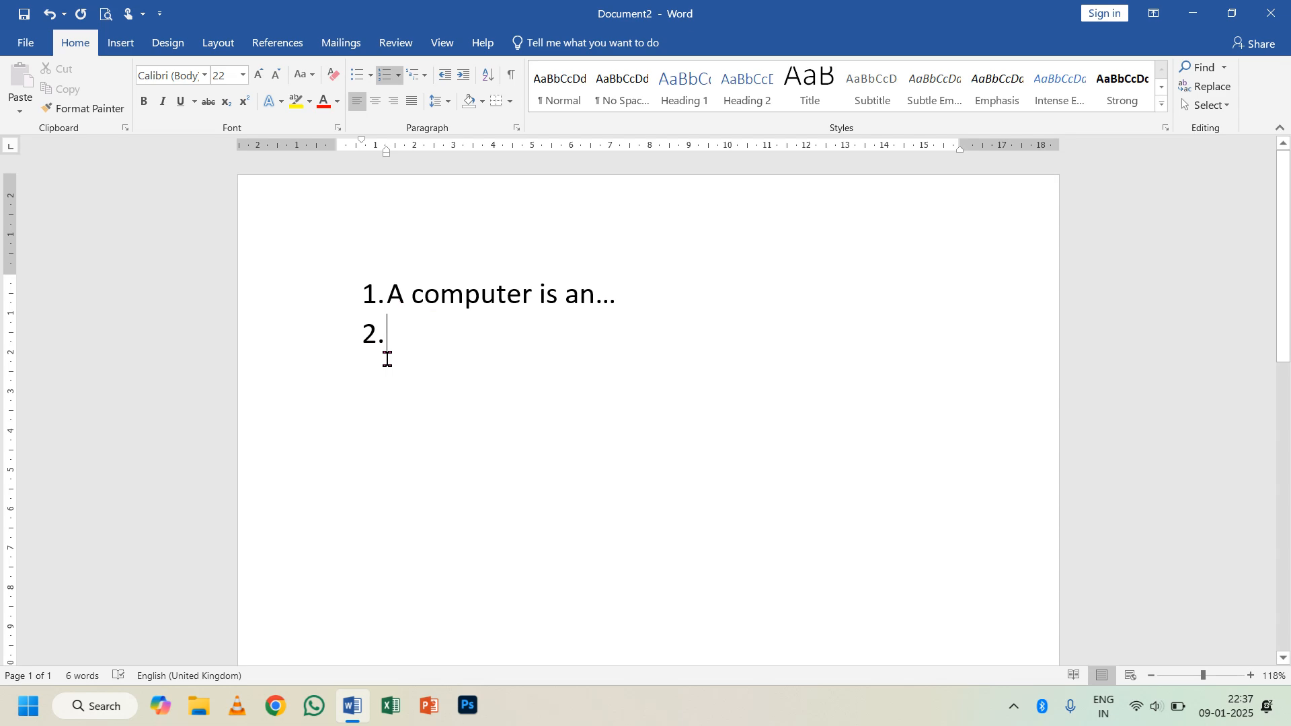
key(BackSpace)
key(BackSpace)
key(BackSpace)
key(BackSpace)
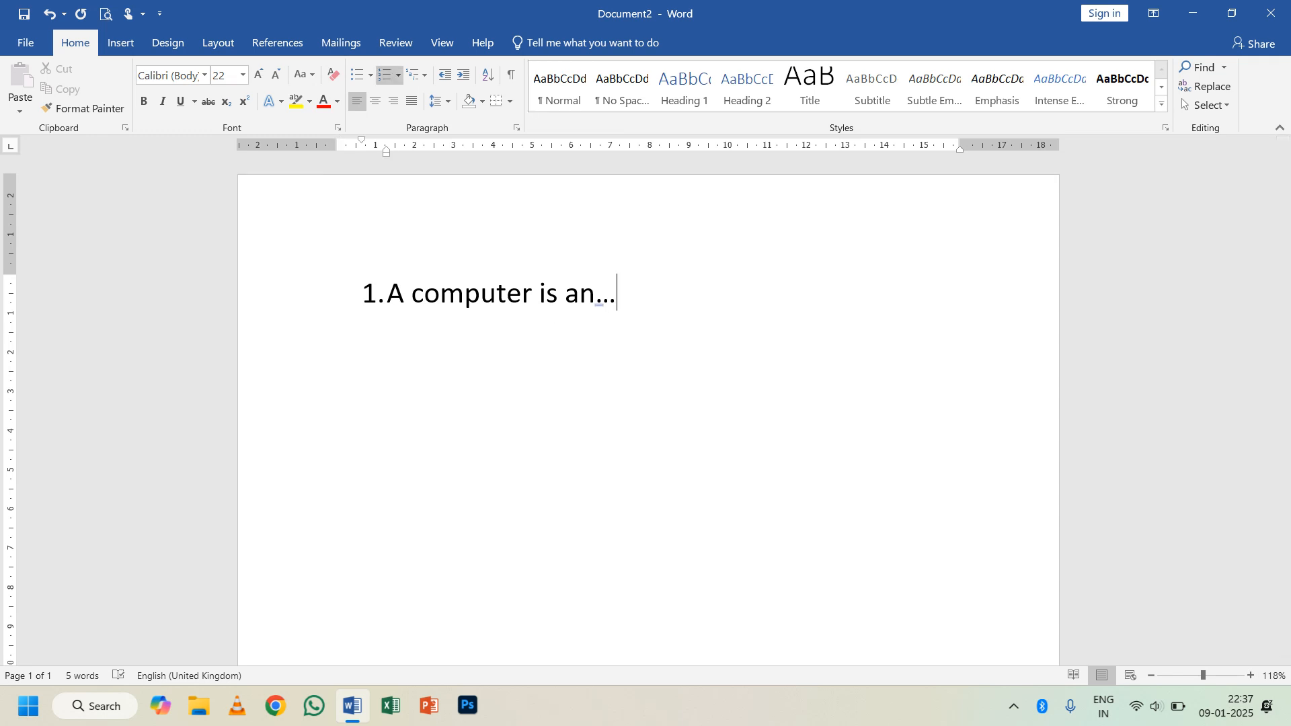
Add the first lettered sub-item "An electrical device" one level below "A computer is an…".
key(Return)
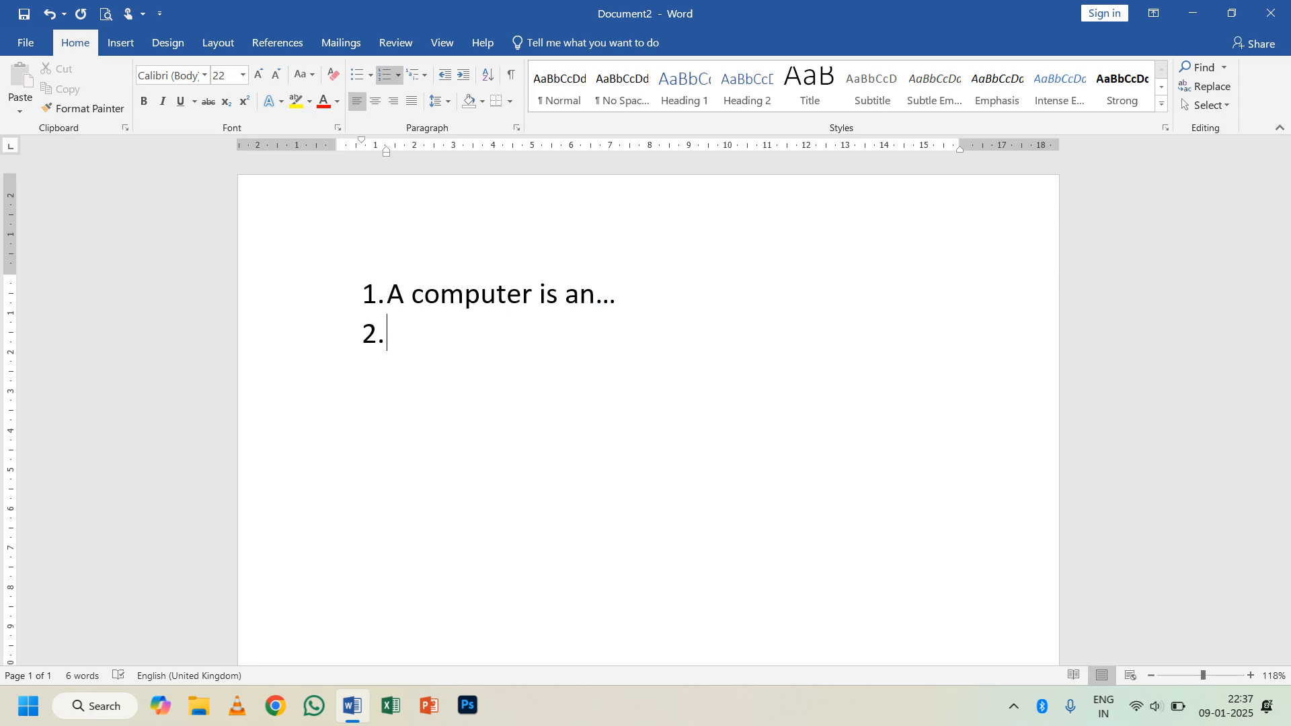
key(Tab)
text(An )
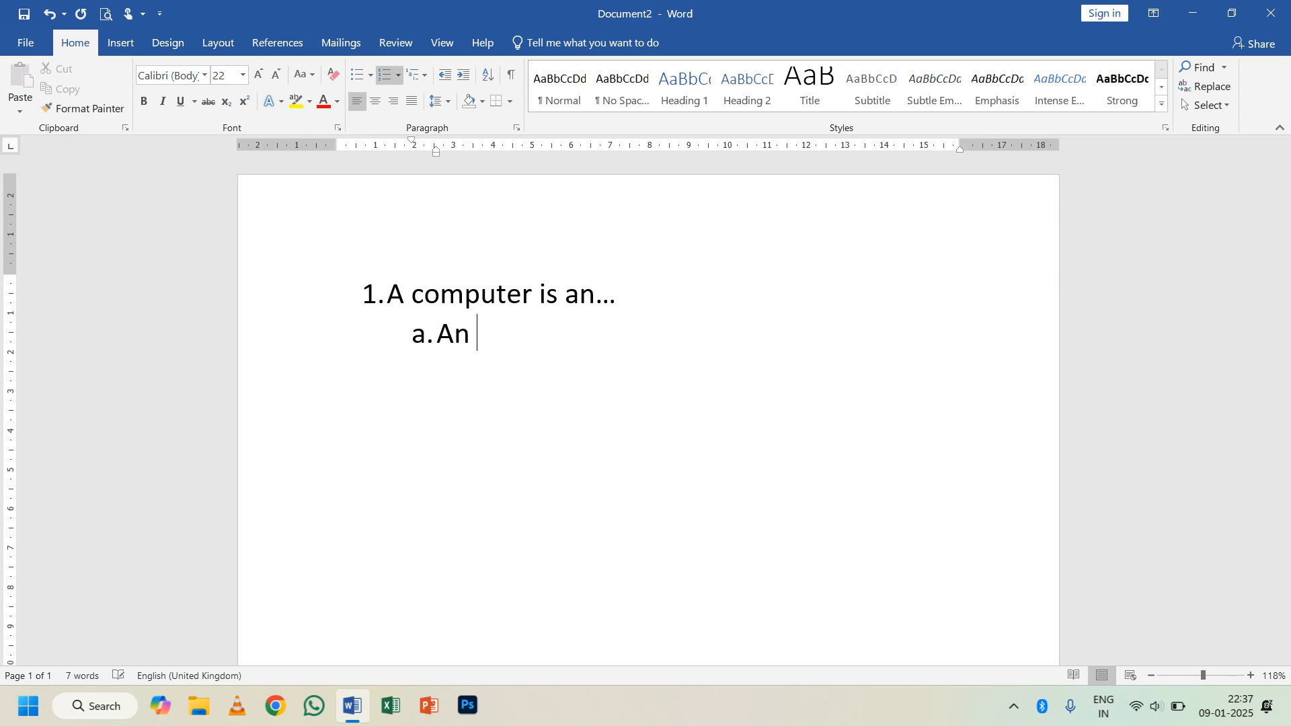
text(elcetrical )
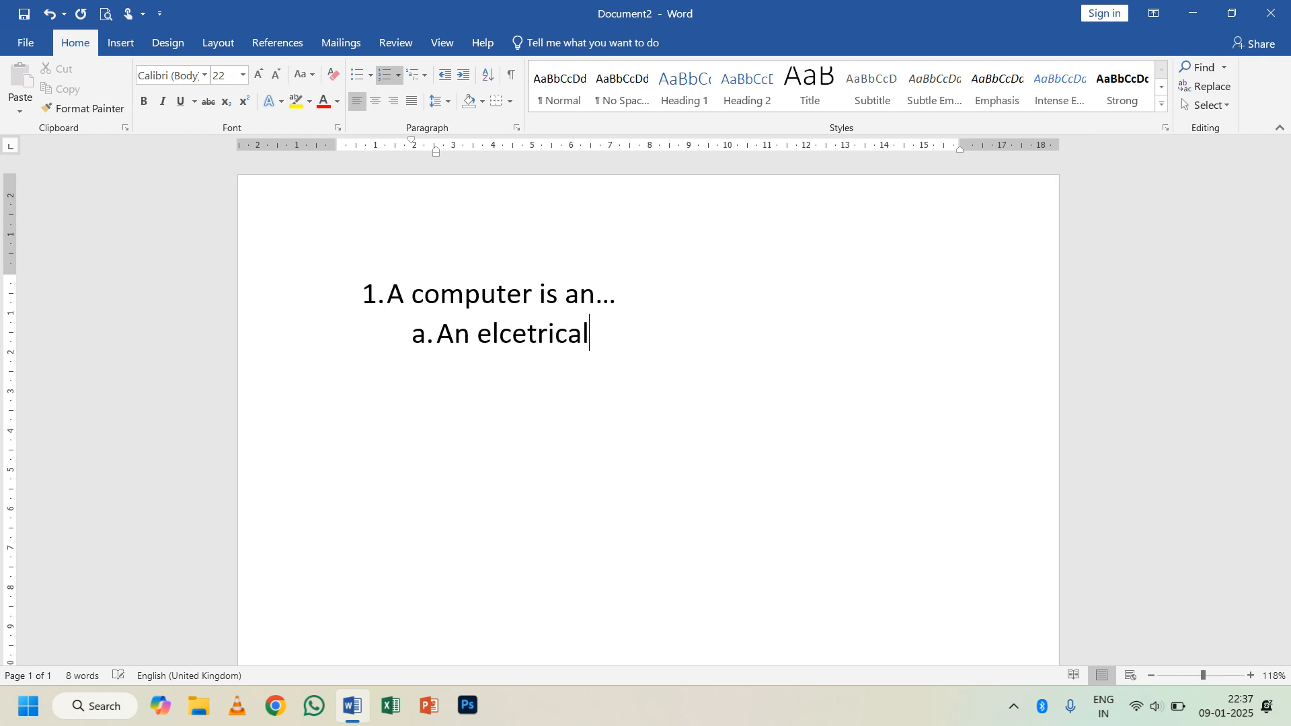
text(device)
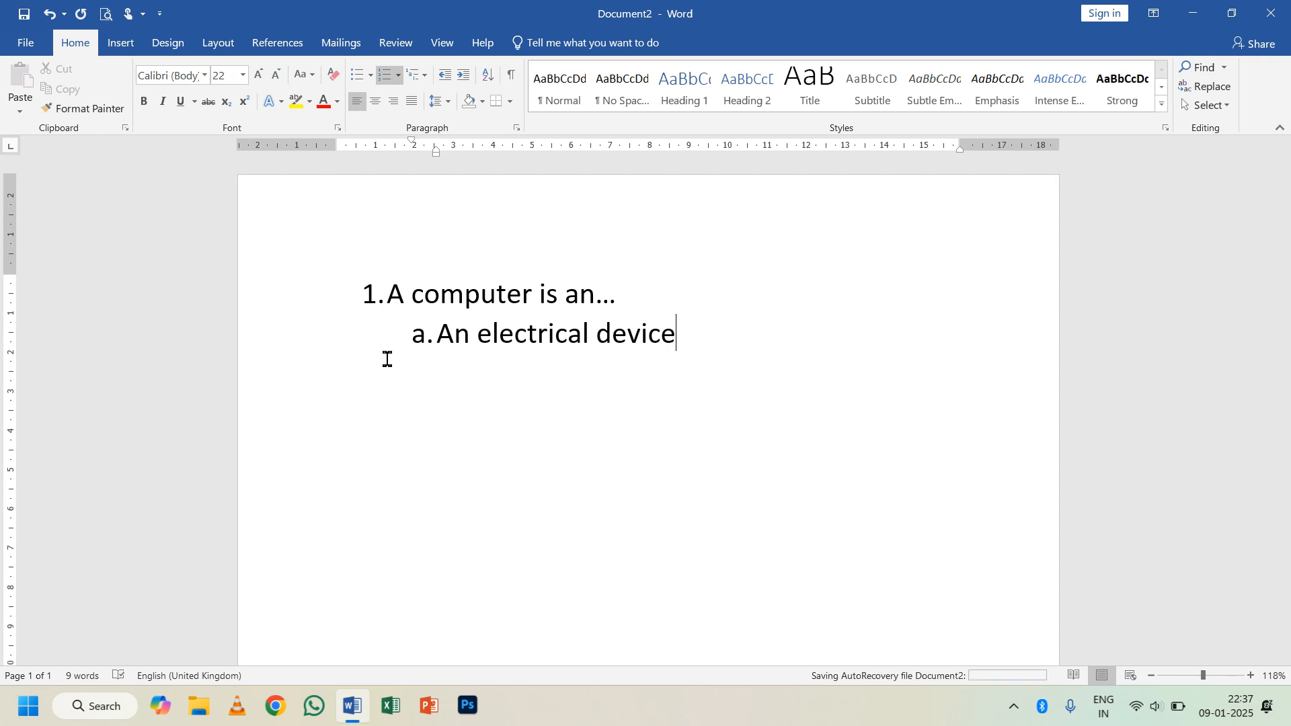
Add the second lettered sub-item "An electronic device" under question 1.
key(Return)
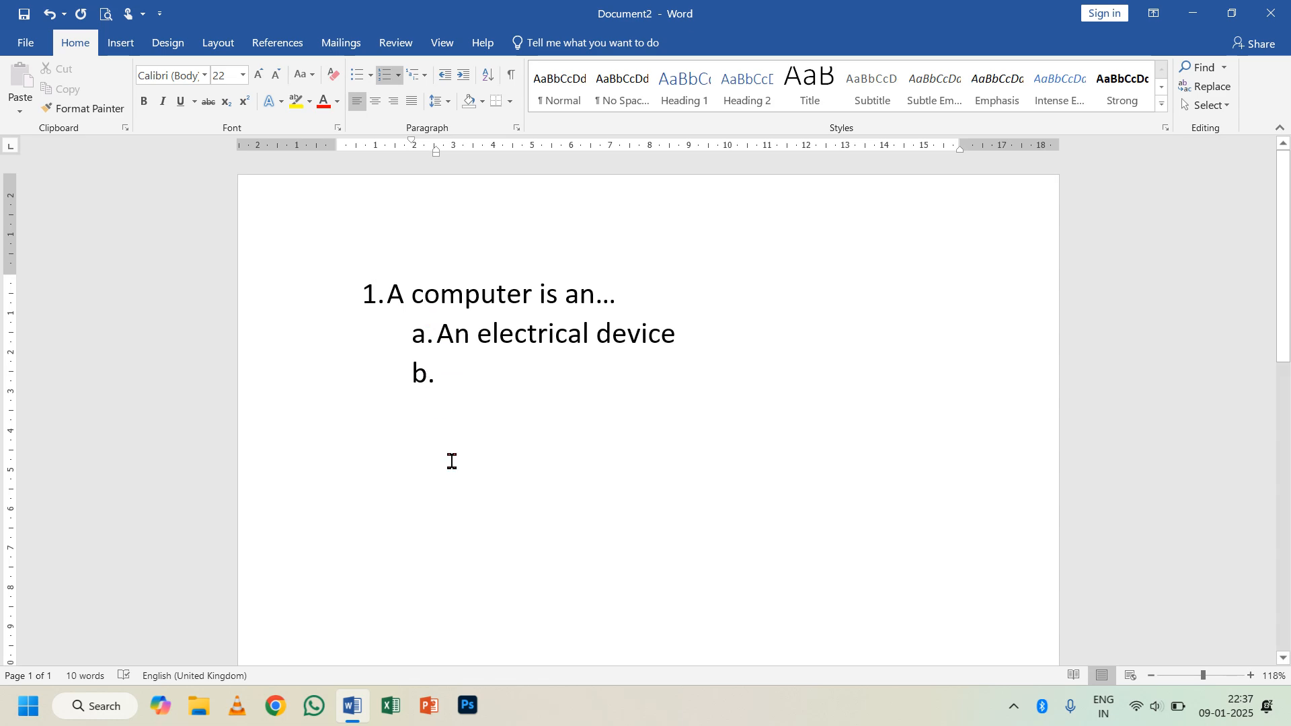
text(an e)
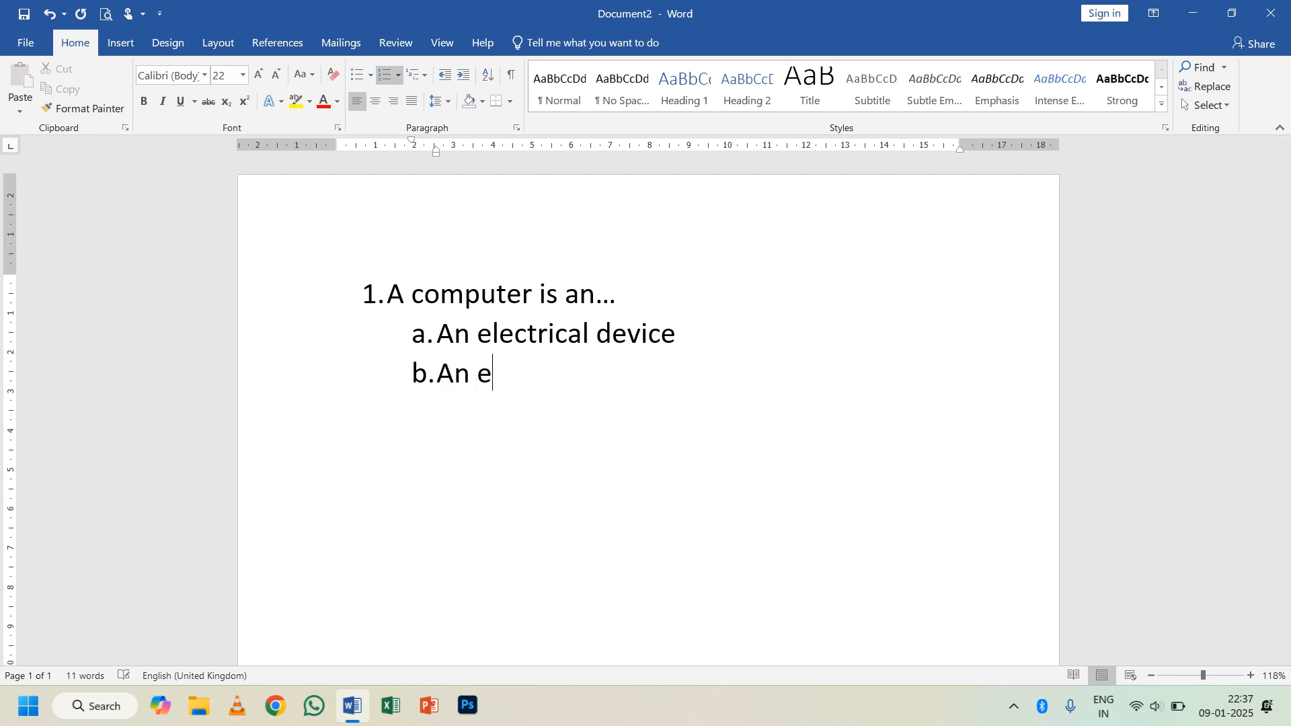
text(c)
key(BackSpace)
text(lectronic )
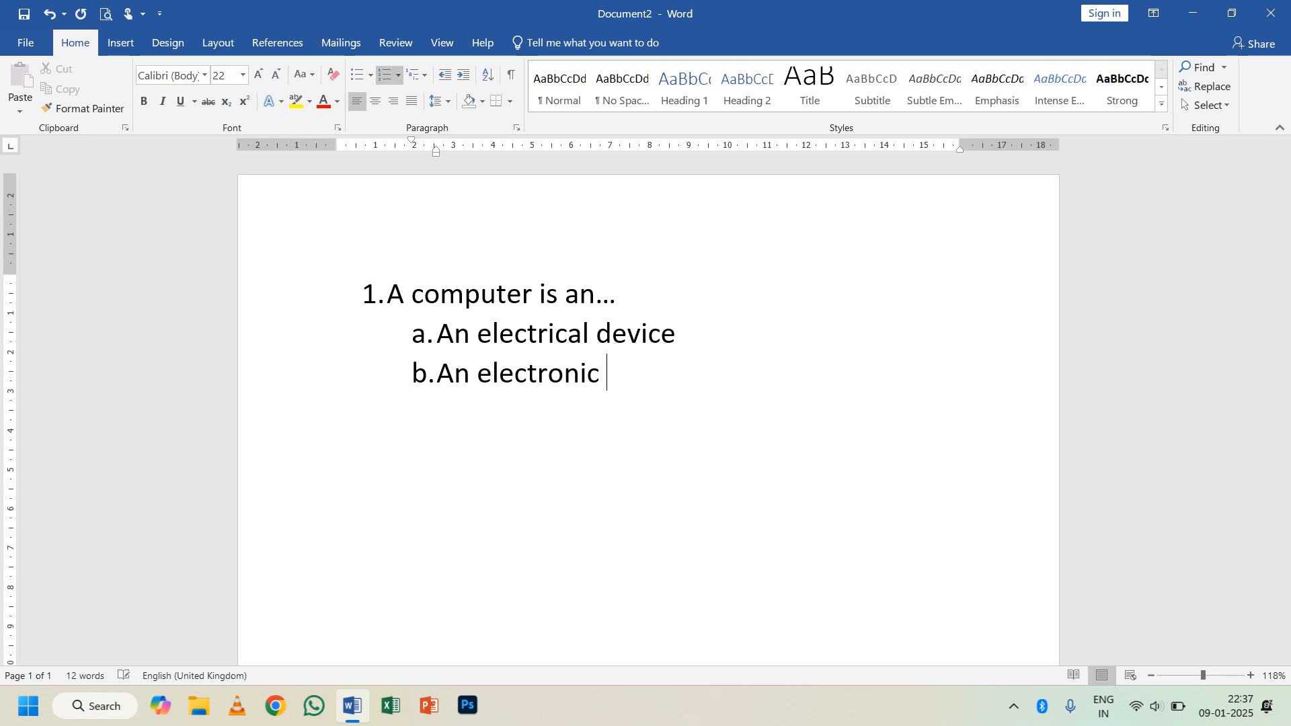
text(device)
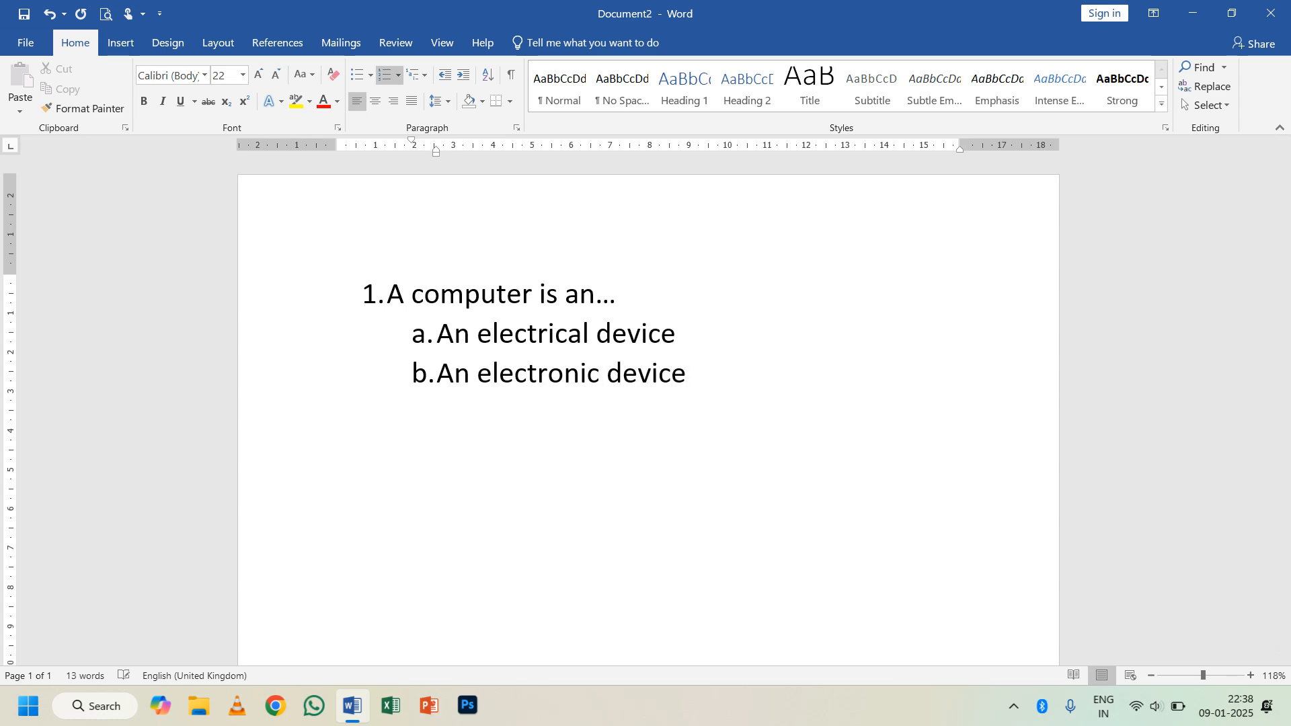
Add sub-item c "An electro-mechanical device" under question 1, correcting the misspelled word and hyphenating it.
key(Return)
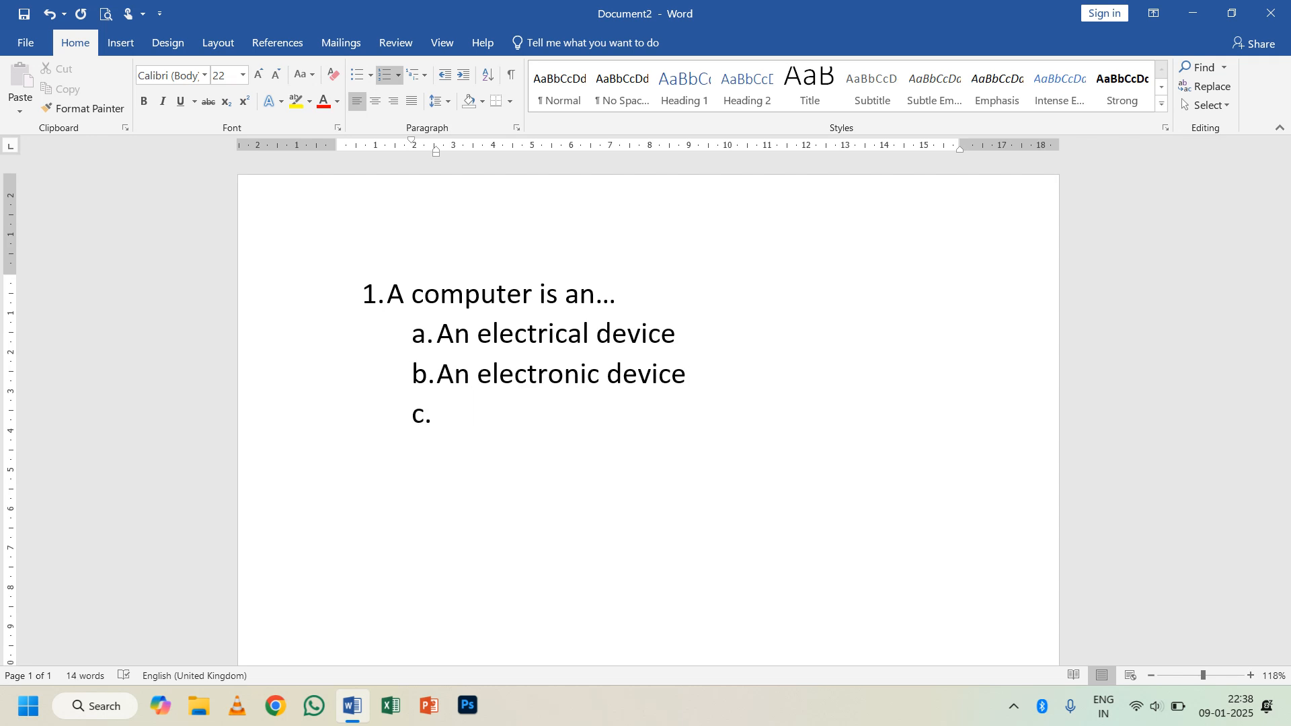
text(An elecr)
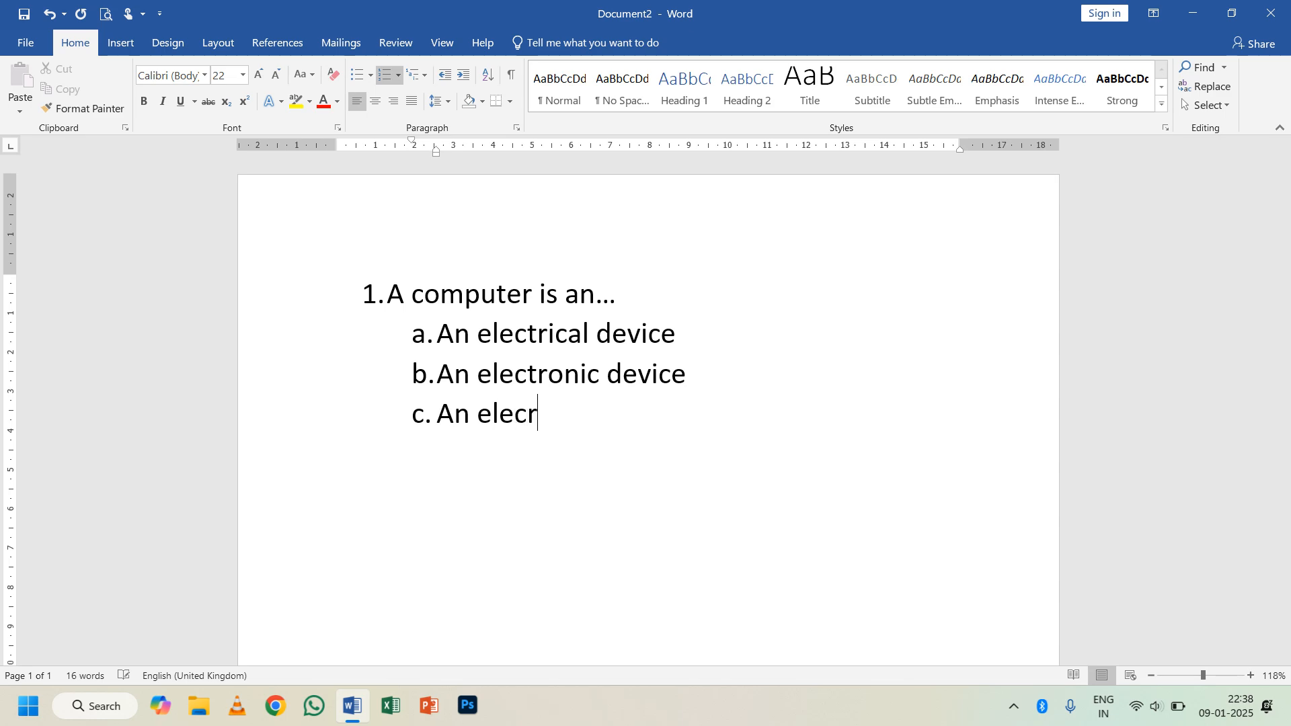
text(tomechanical)
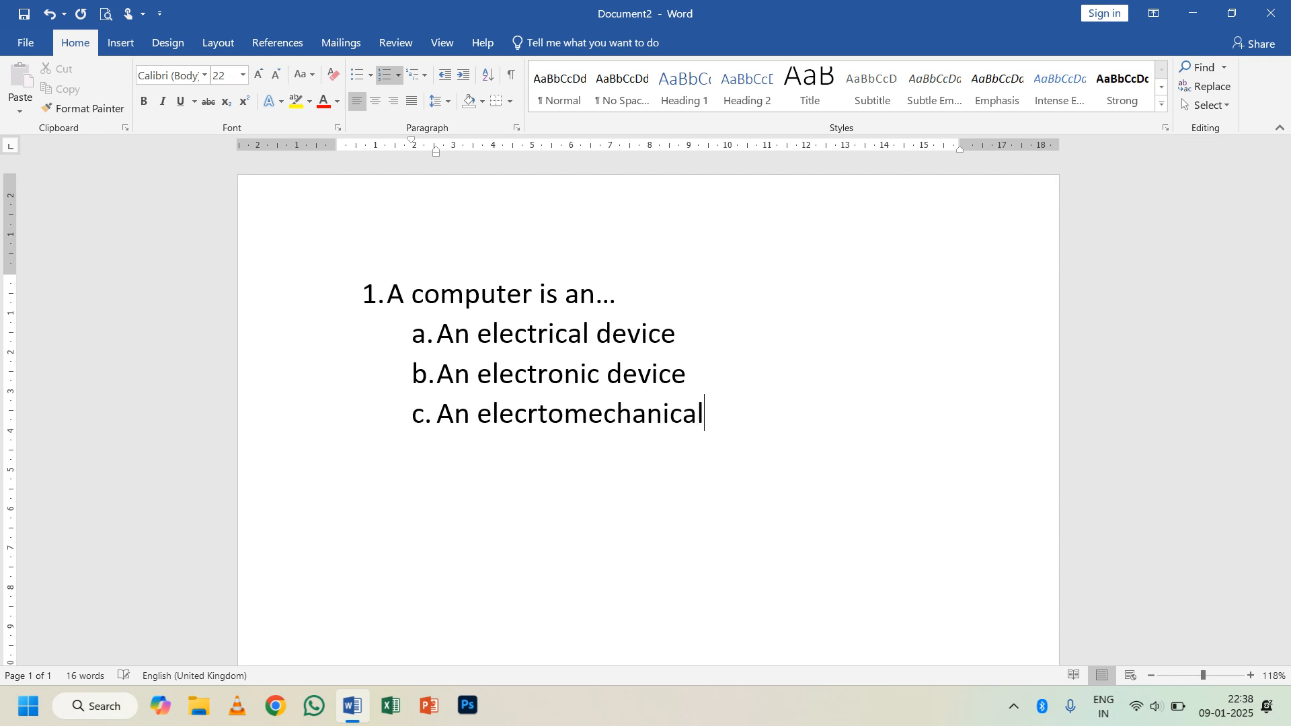
text( device)
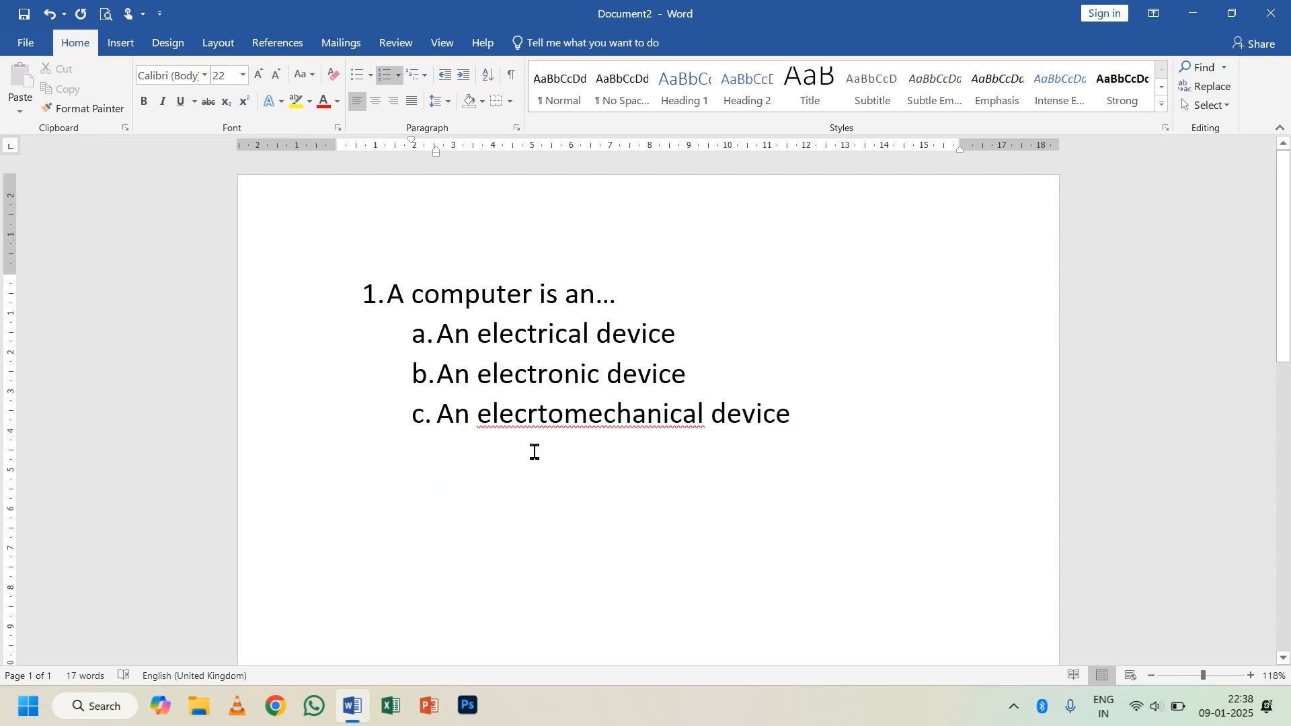
click(560, 412)
right_click(560, 411)
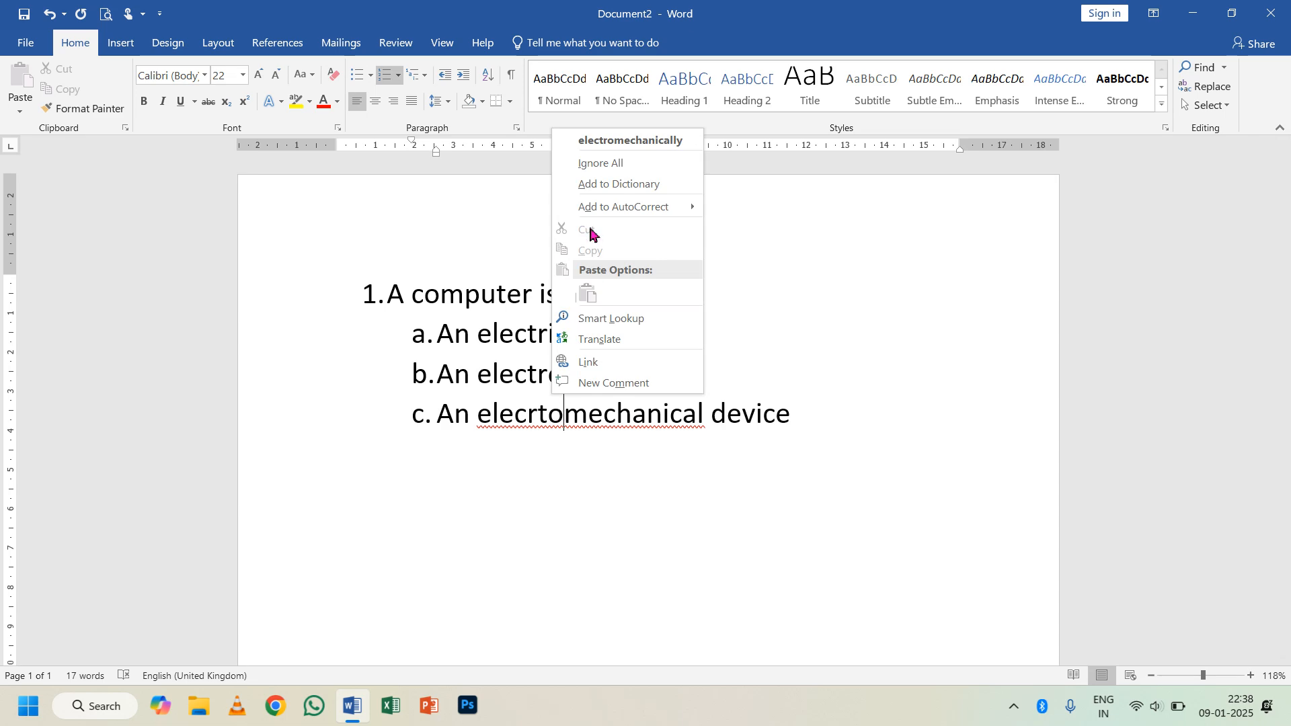
click(597, 141)
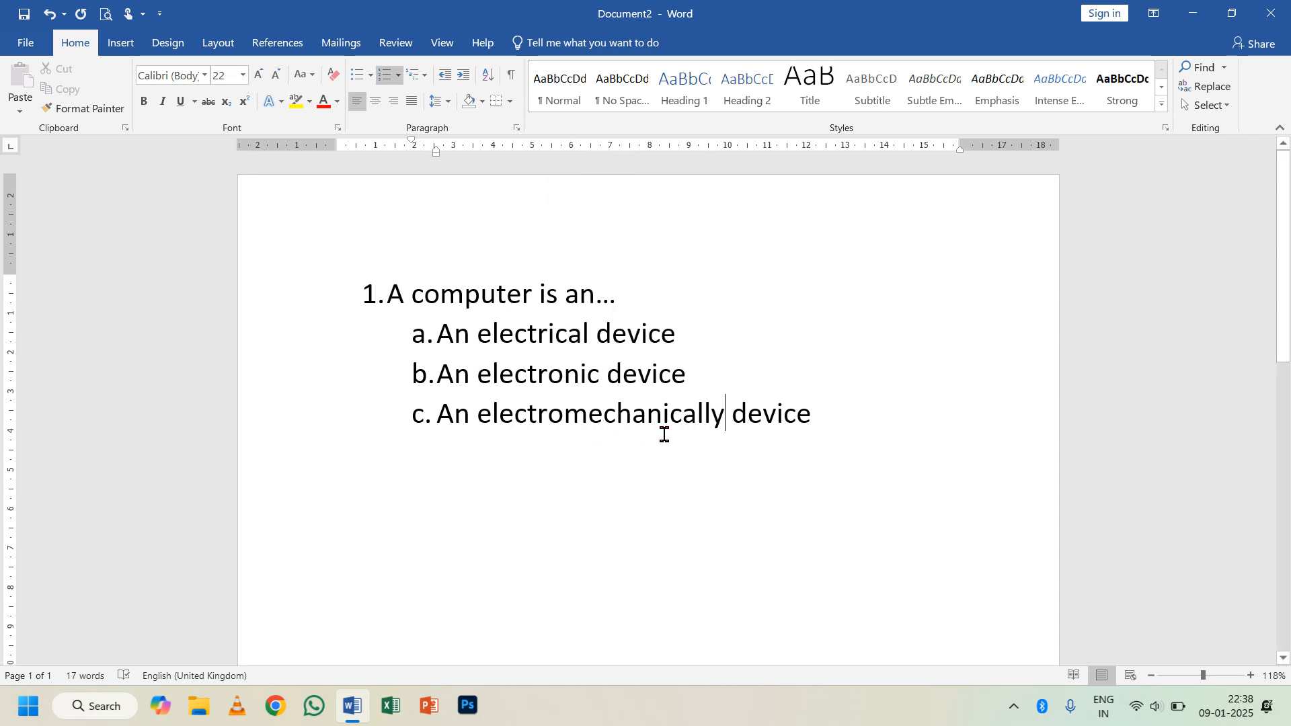
key(BackSpace)
key(BackSpace)
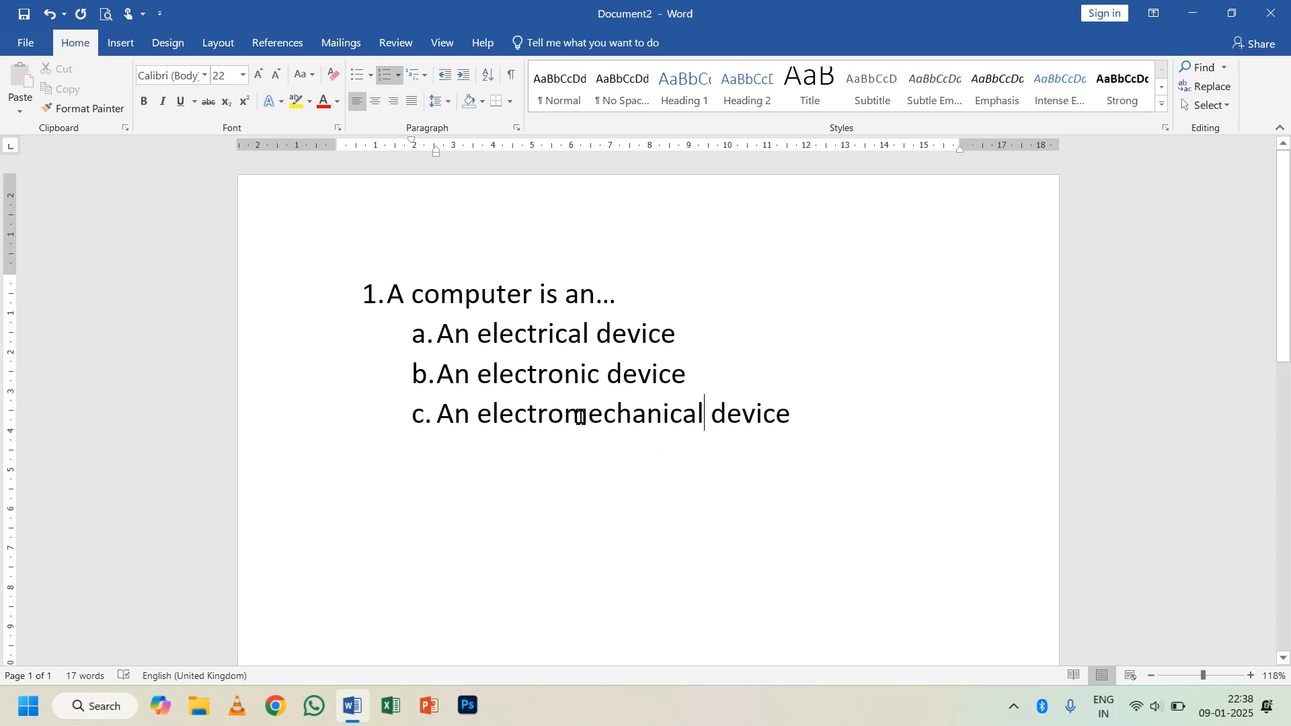
click(567, 417)
text(-)
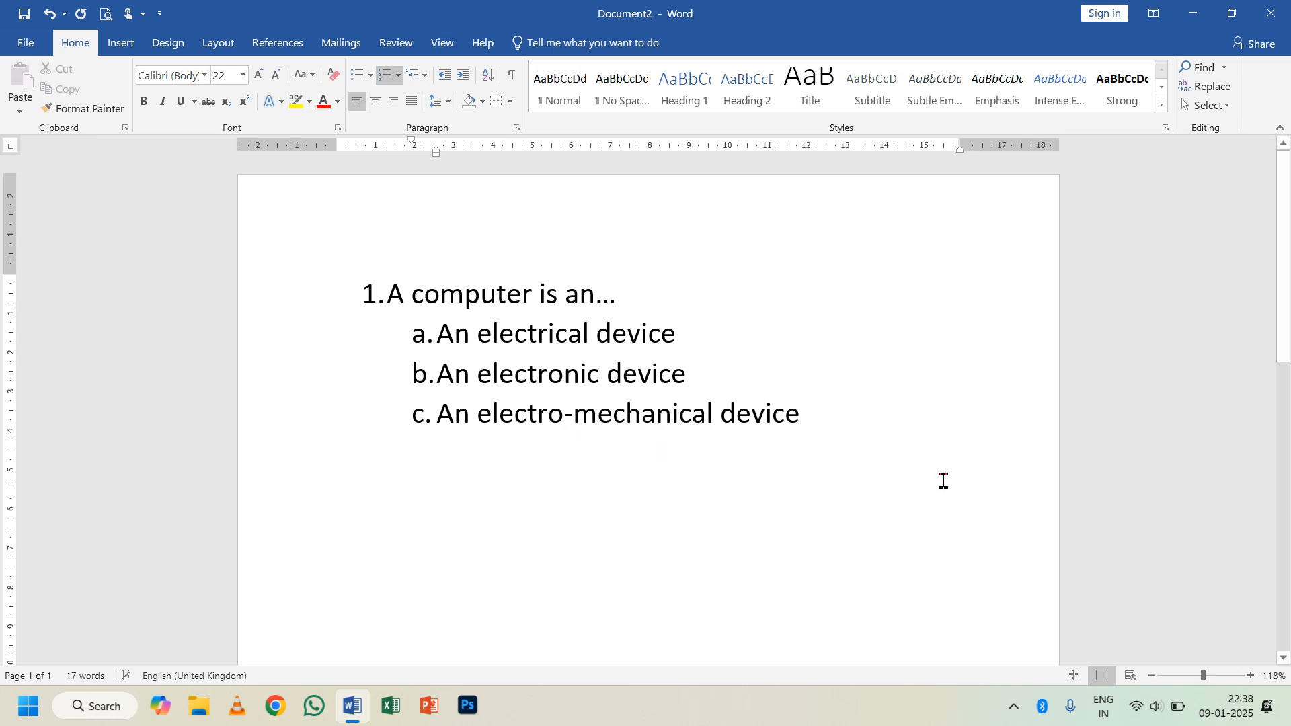
Add "None of these" as lettered sub-item d under question 1.
click(827, 420)
key(Return)
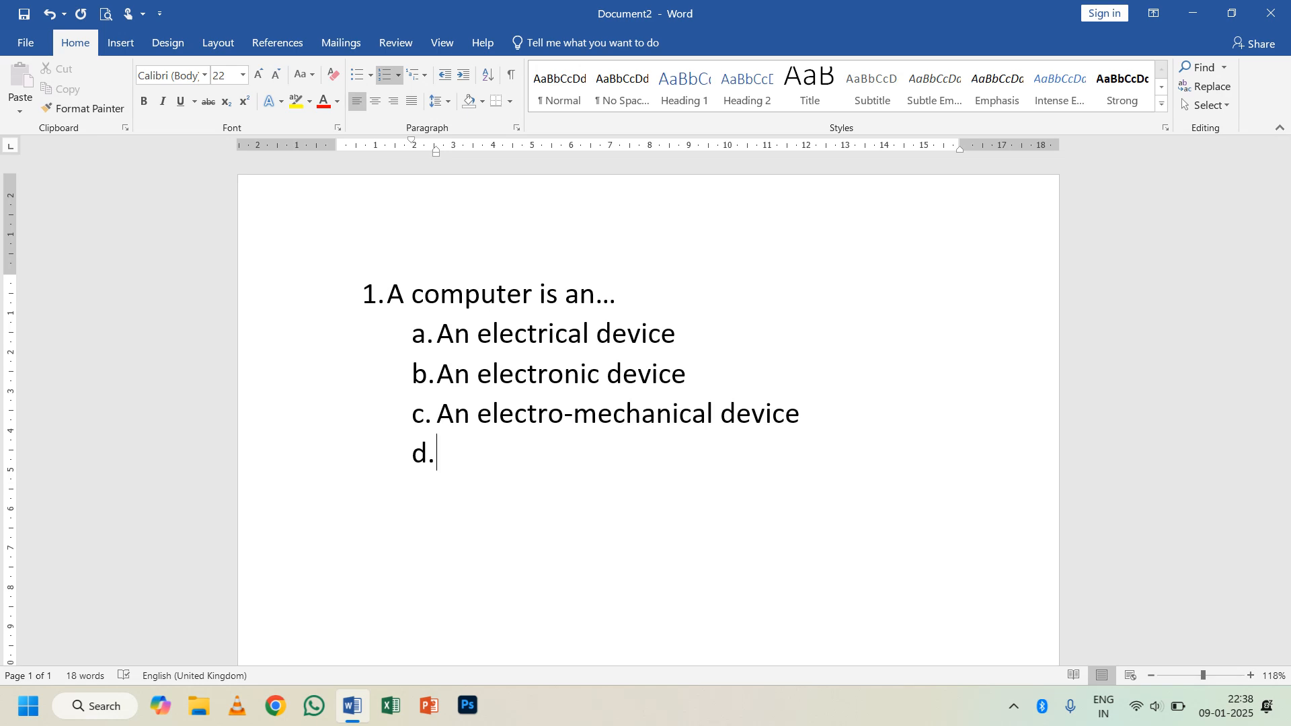
text(None of these)
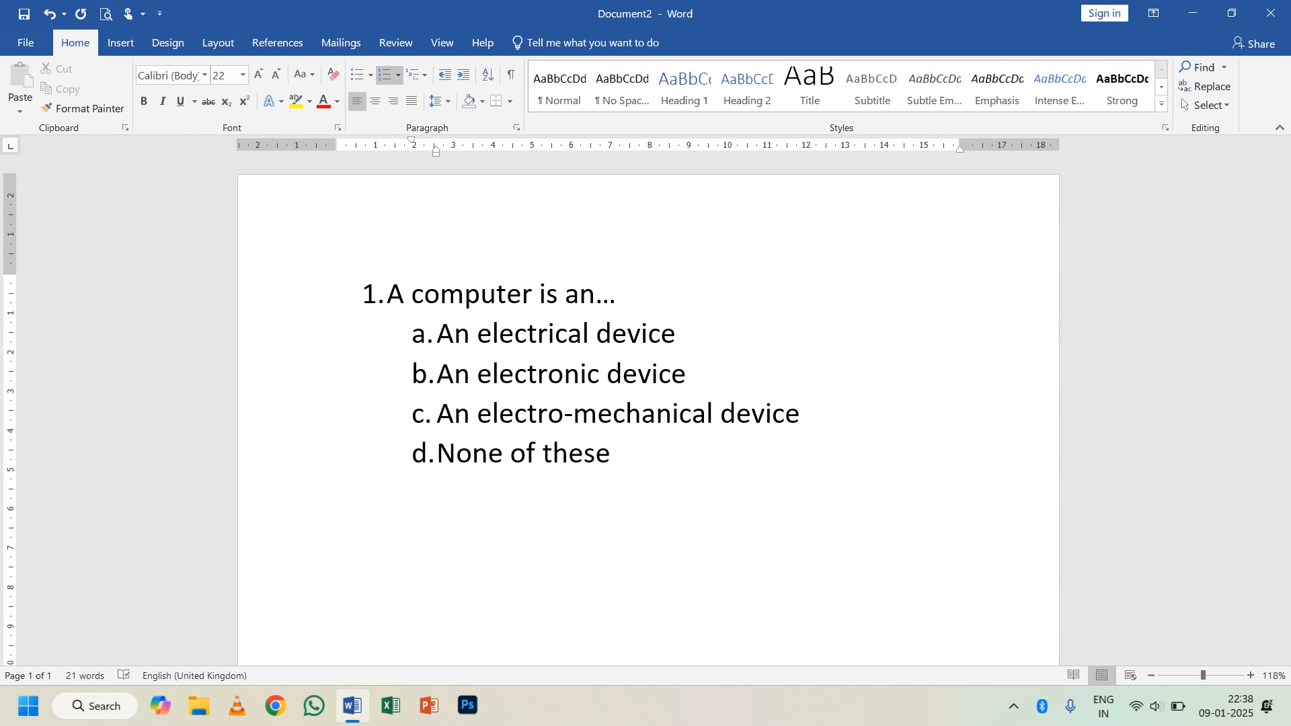
Return to the top list level below sub-item d and write question 2 as "A keyboard is…".
key(Return)
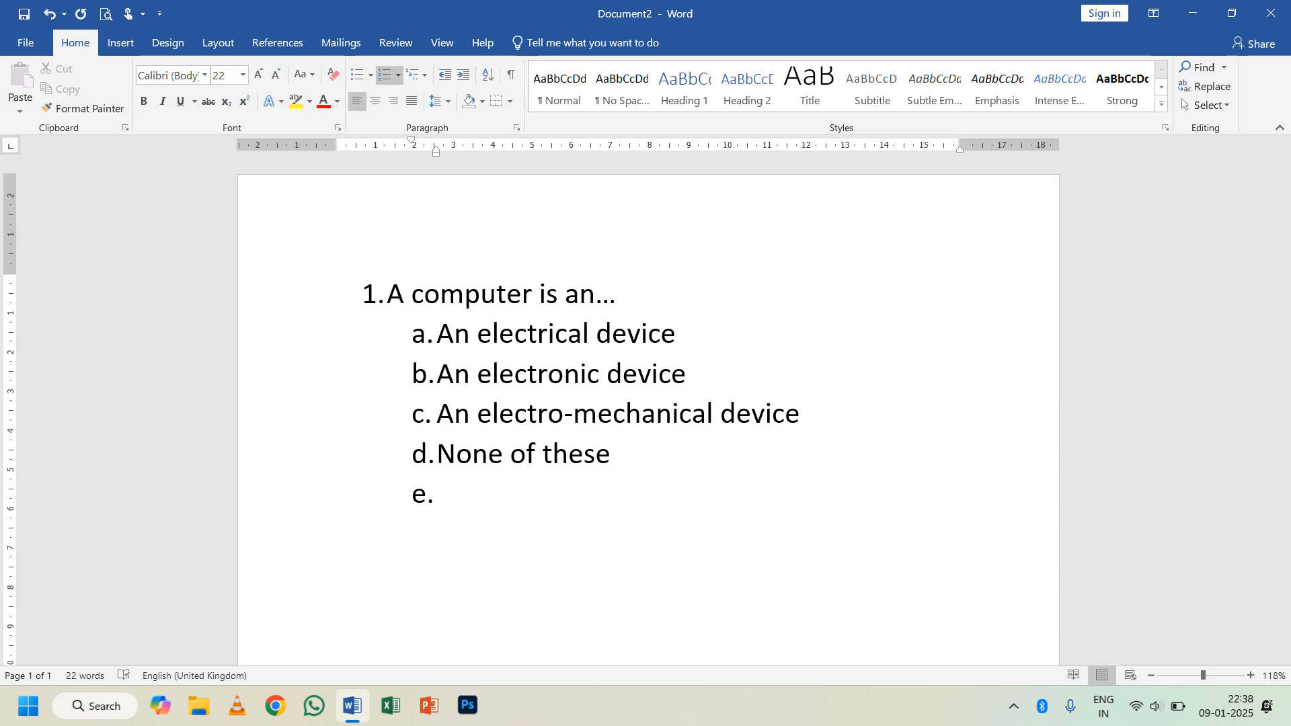
key(shift+Tab)
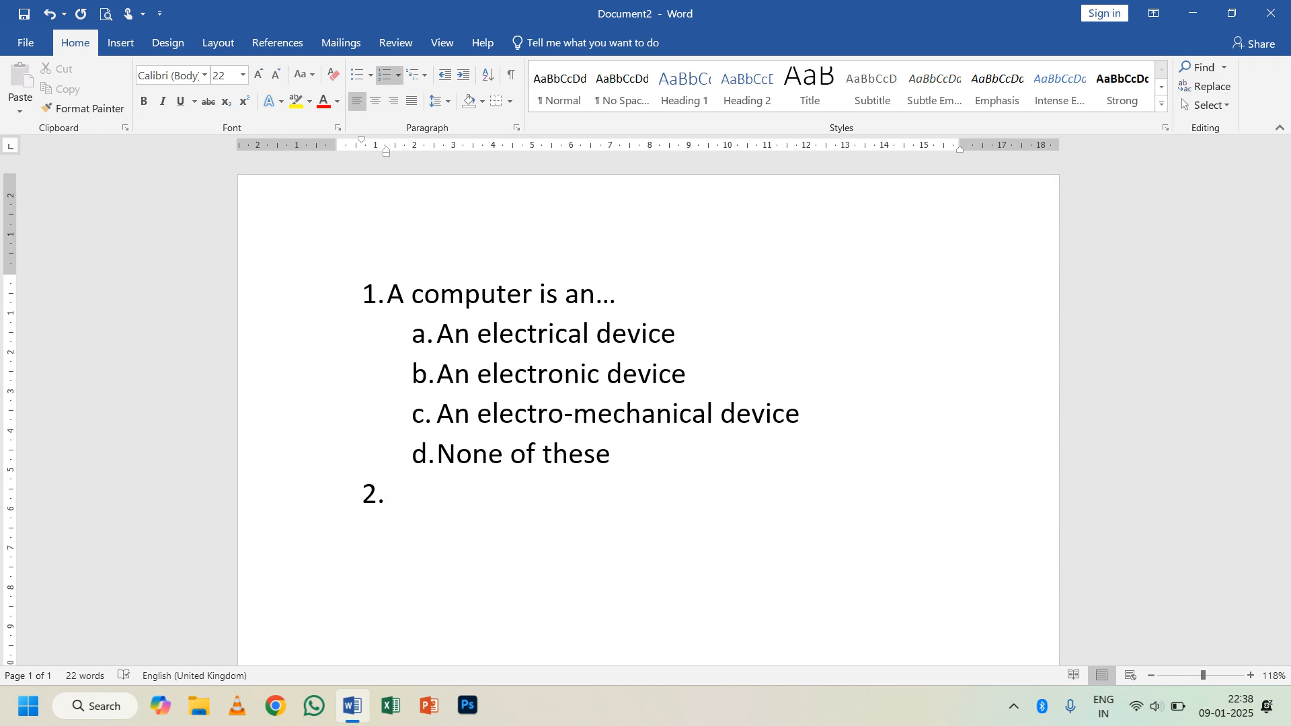
text(A keybo)
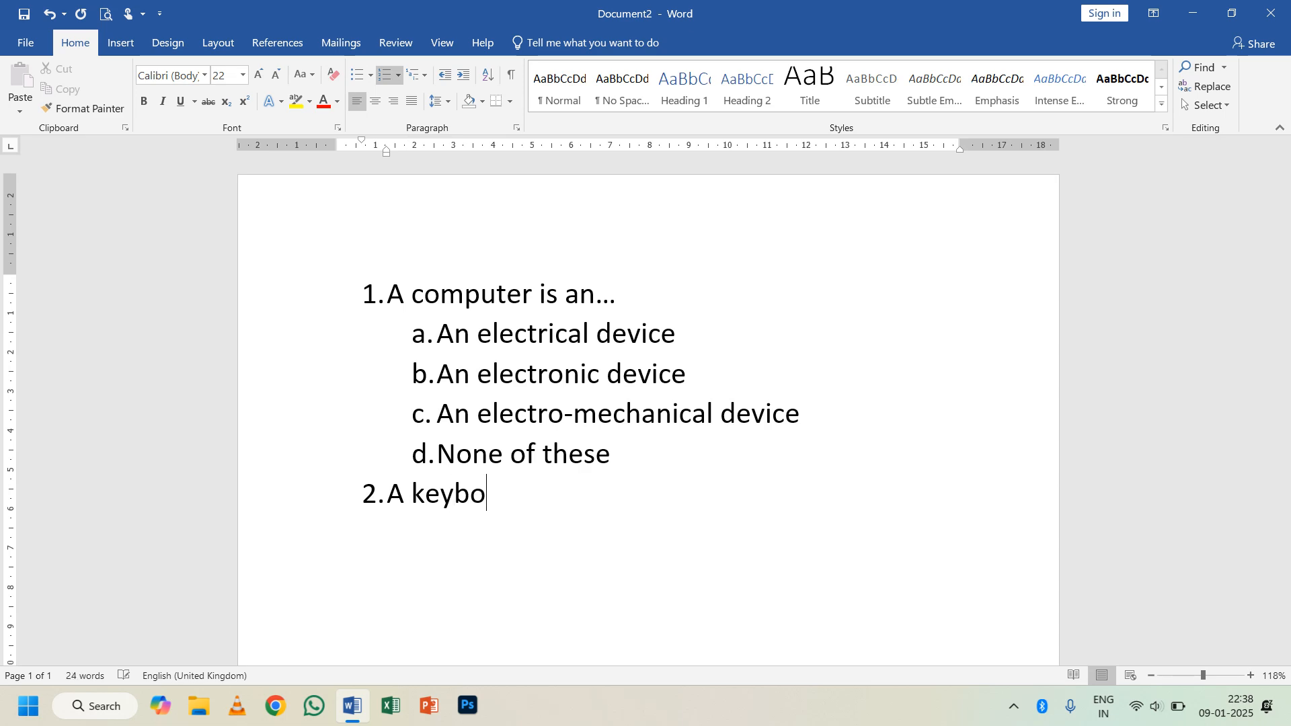
text(ard)
text( is....)
key(BackSpace)
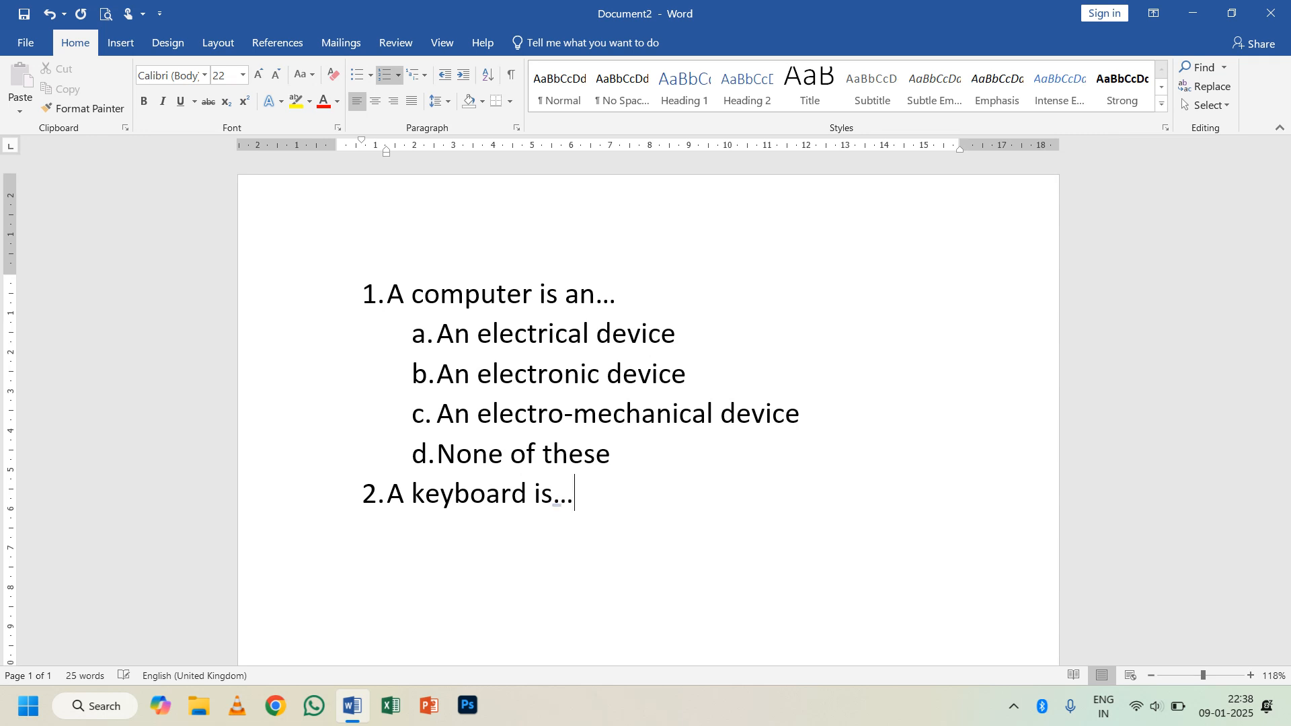
Add the lettered sub-items "An input device" and "An output device" one level below "A keyboard is…".
key(Return)
key(Tab)
text(An input)
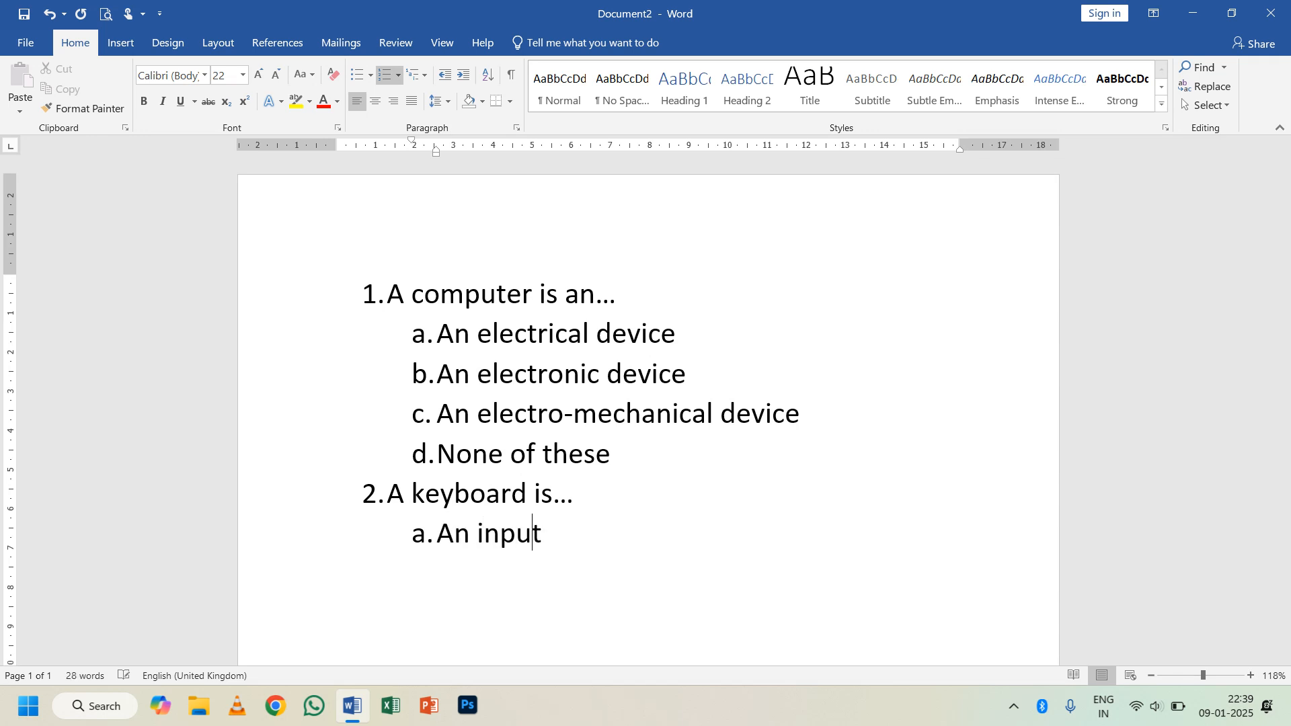
text( device)
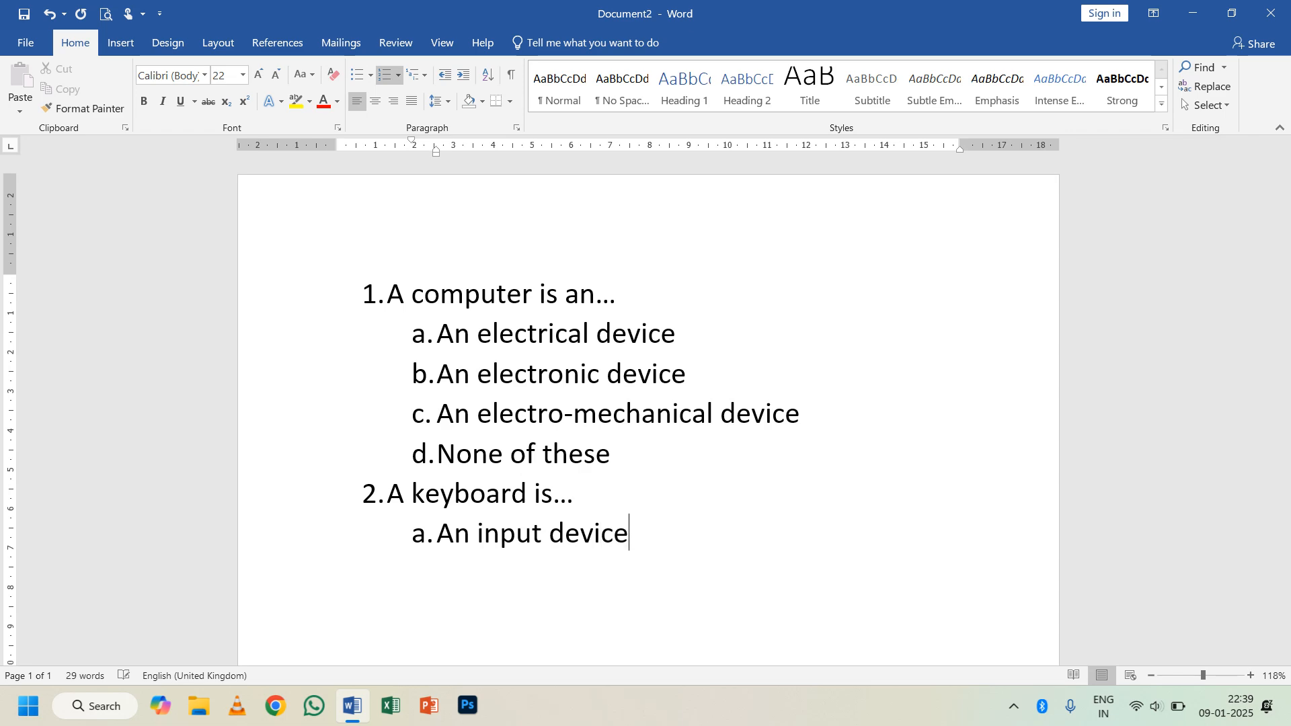
key(Return)
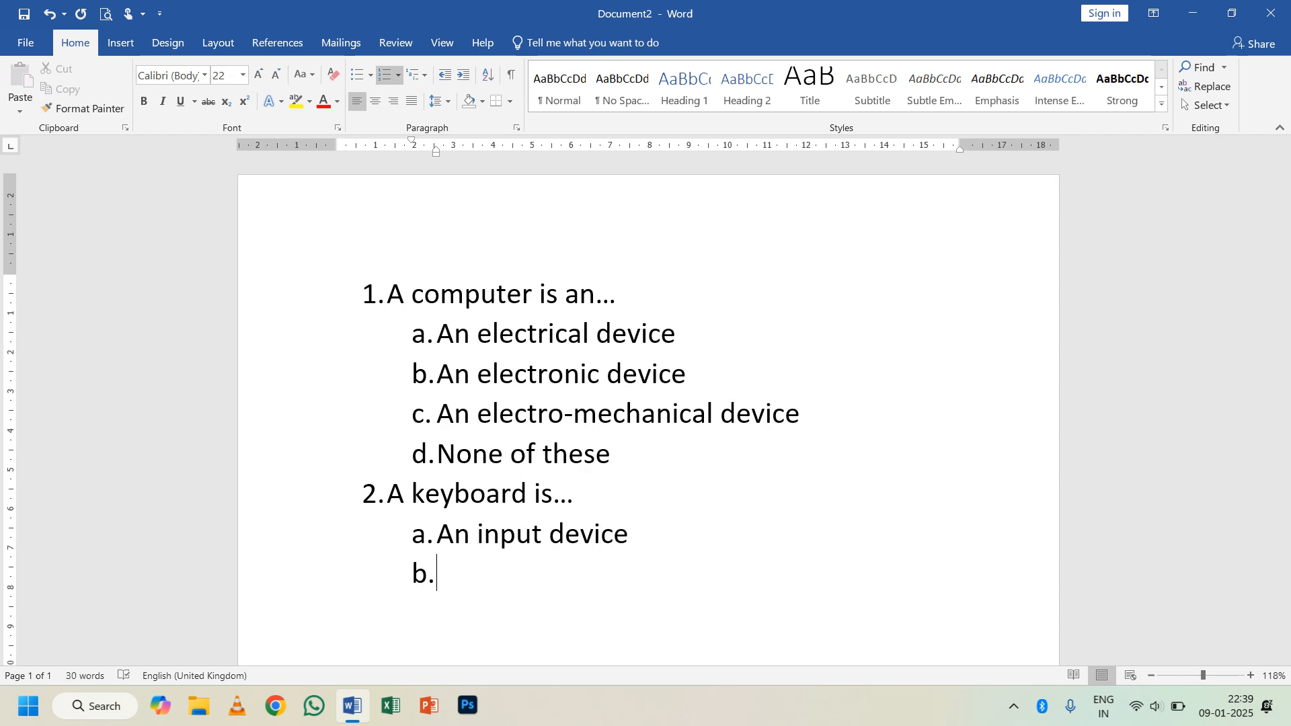
text(an outp)
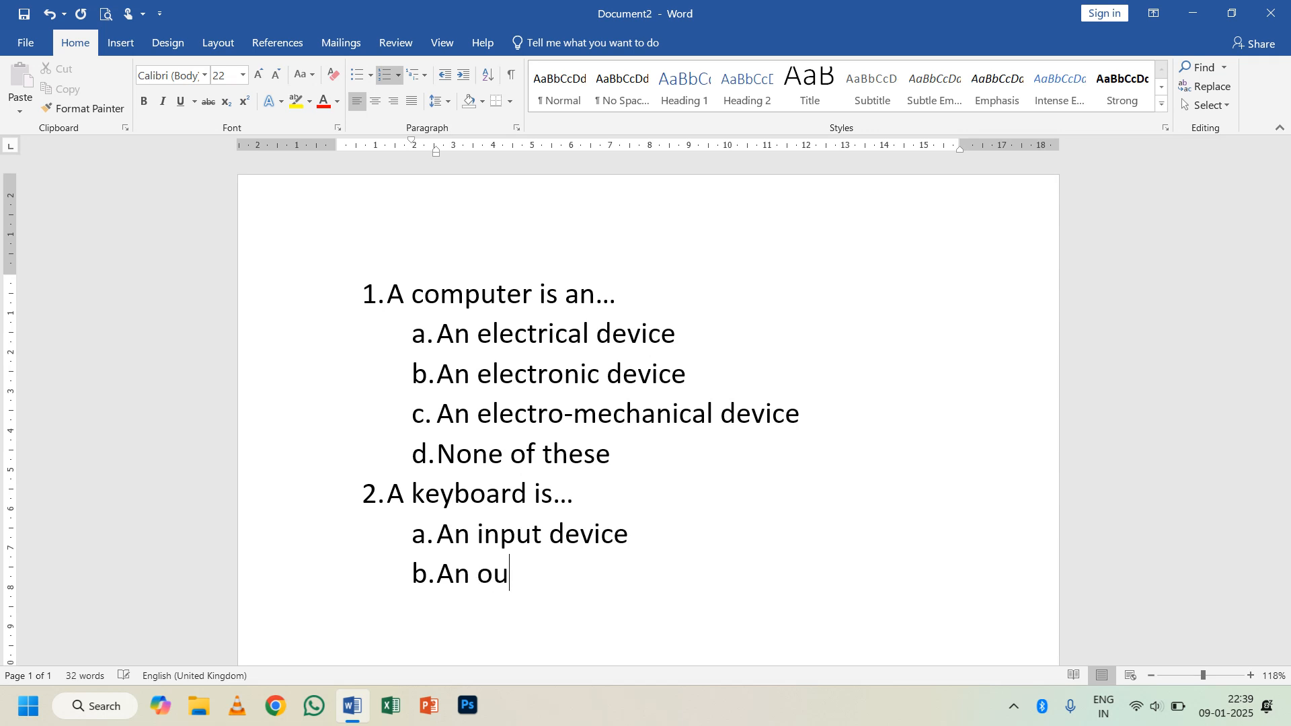
text(ut dev)
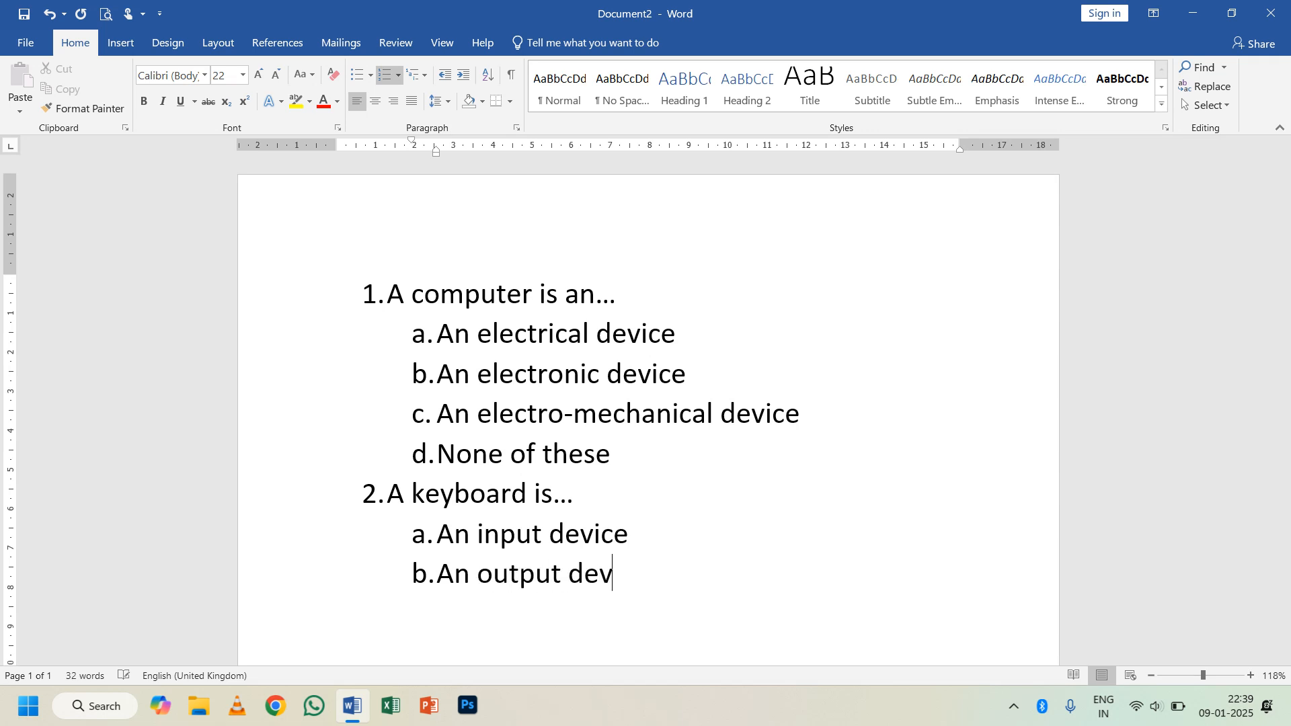
text(ice)
Add the lettered sub-items "Processing device" and "None of these" as options c and d under question 2.
key(Return)
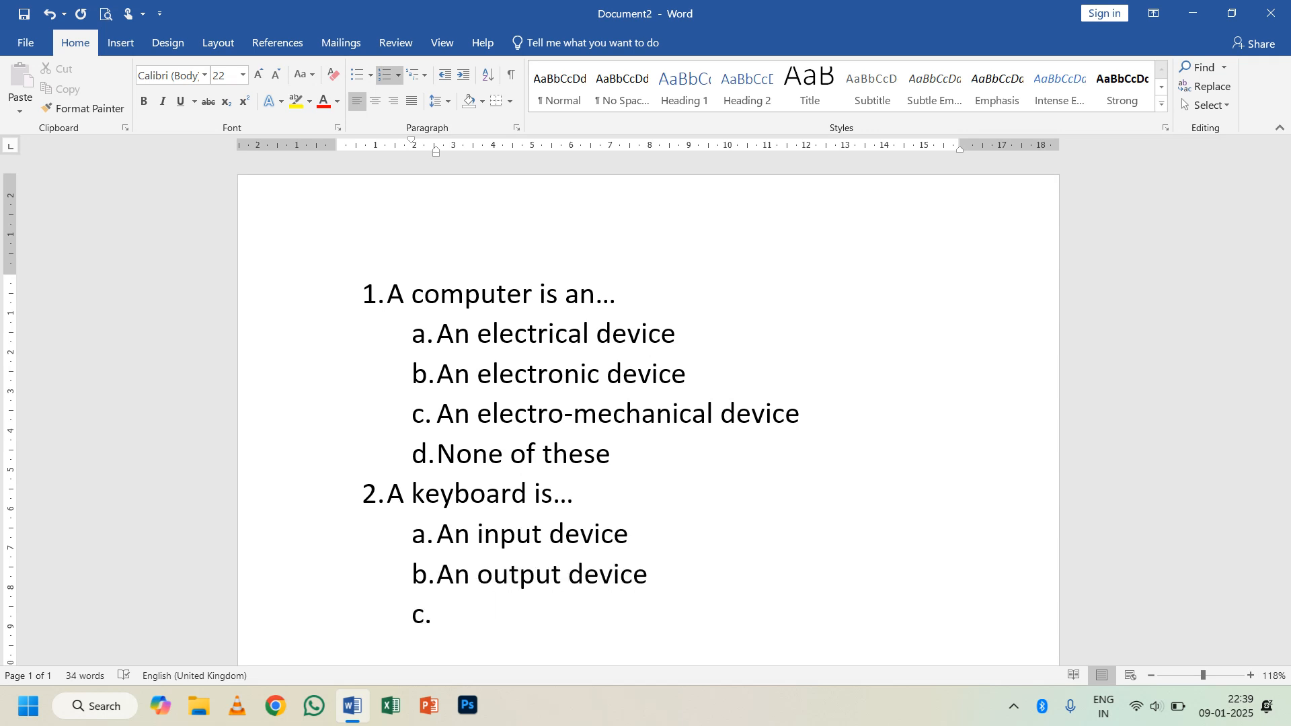
text(an)
key(BackSpace)
key(BackSpace)
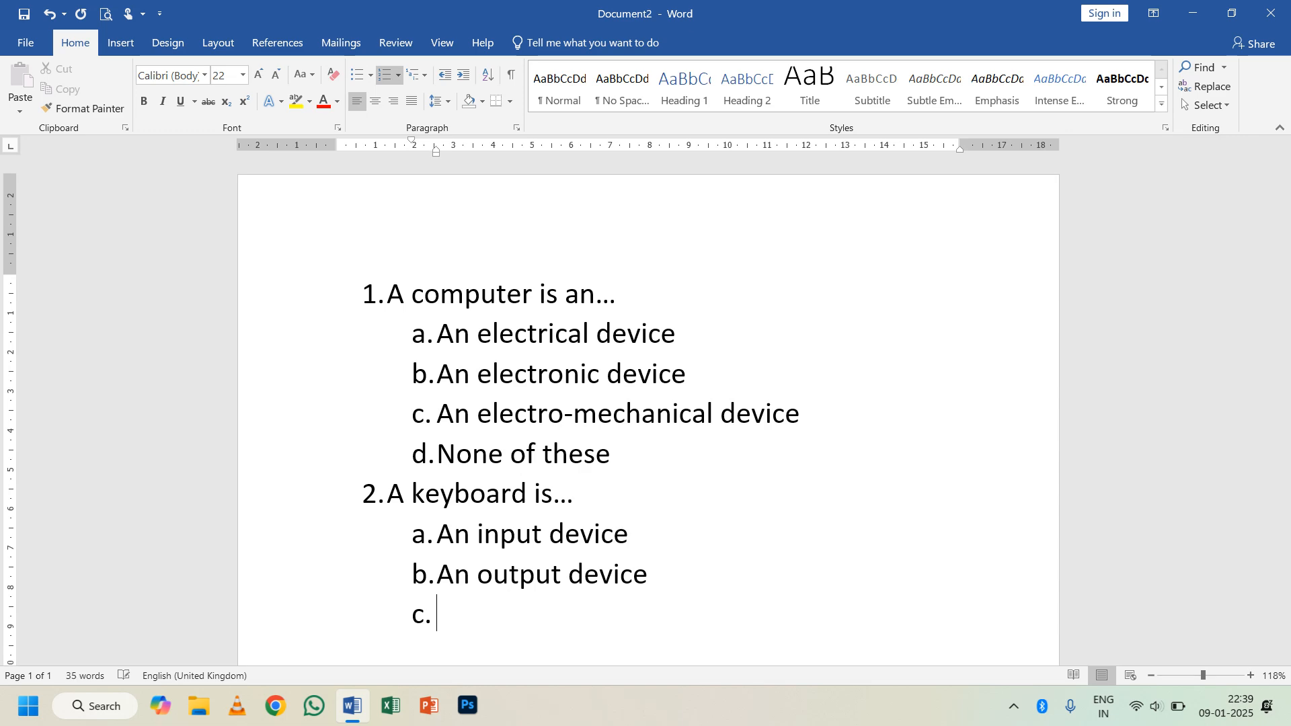
text(a)
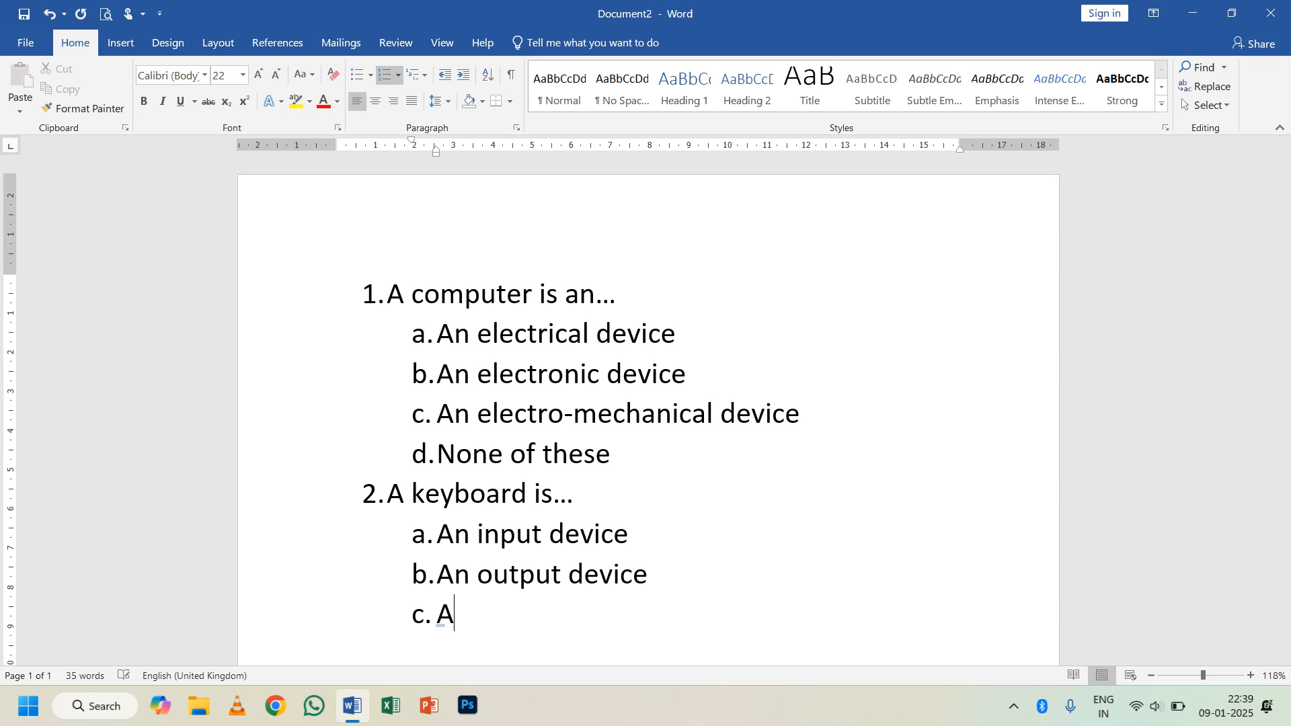
key(BackSpace)
text(processing )
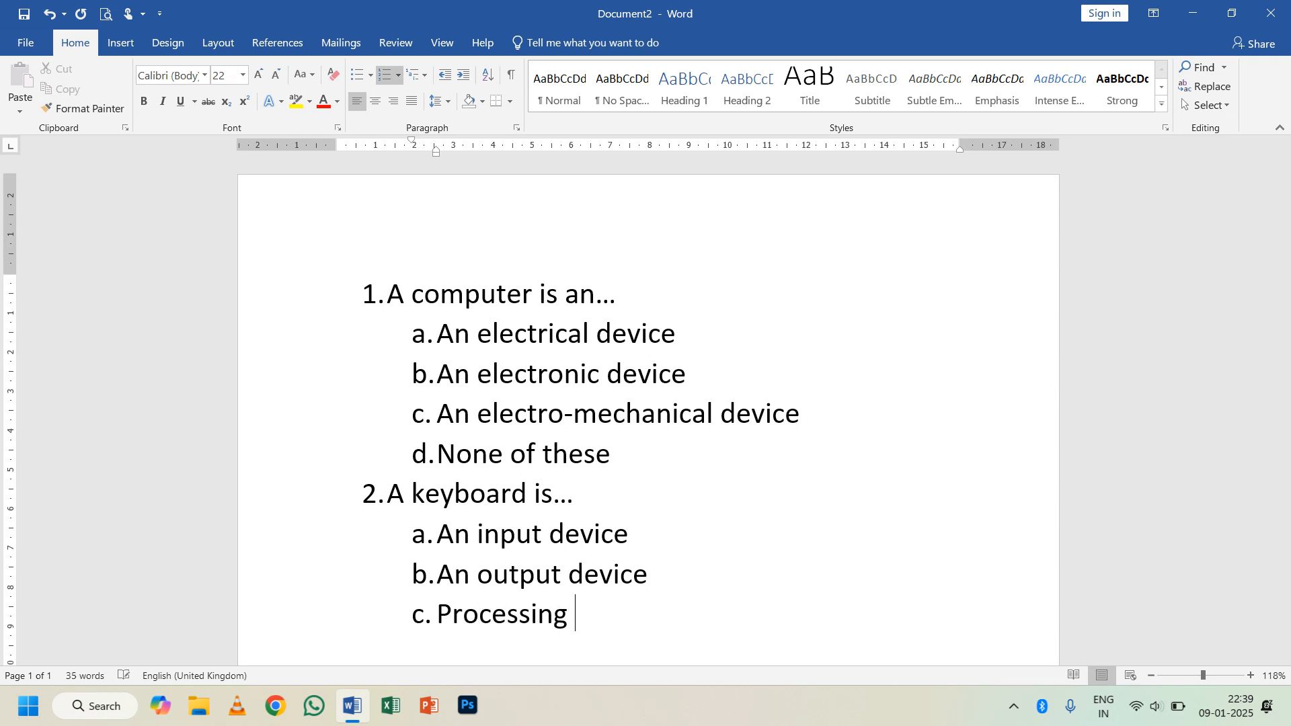
text(device)
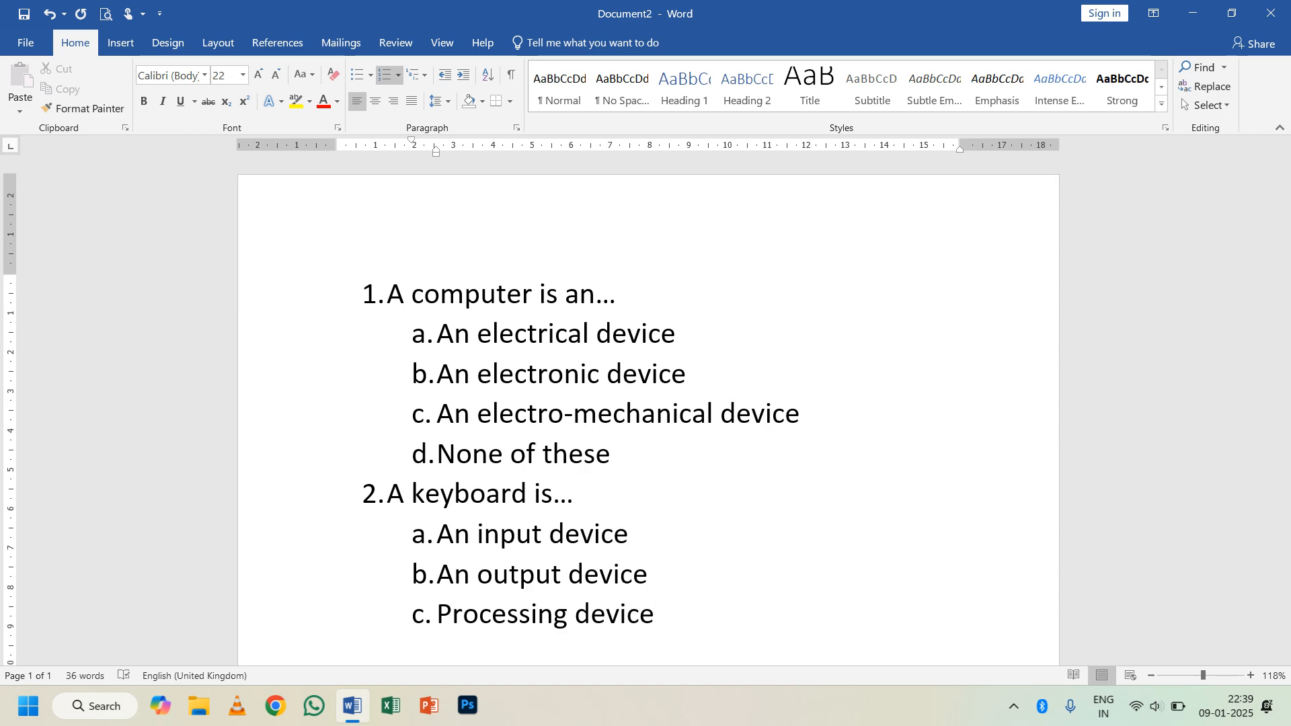
key(Return)
text(non)
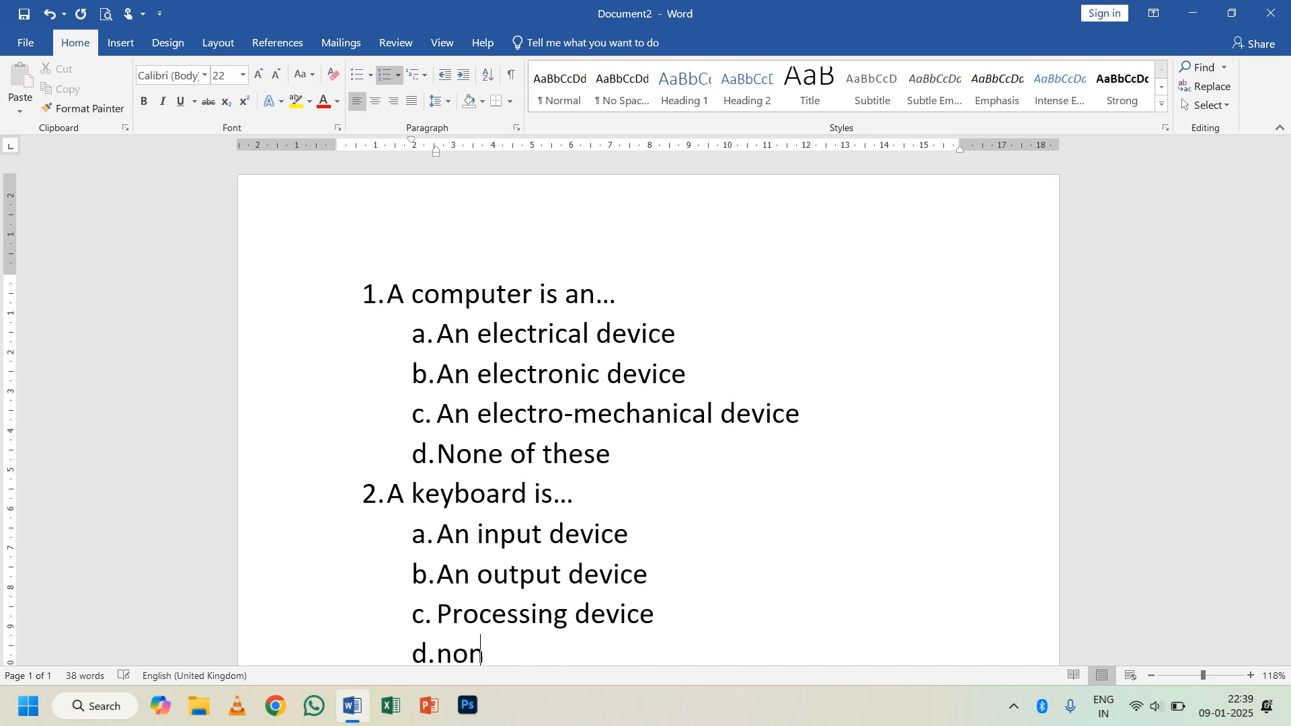
text(e of these)
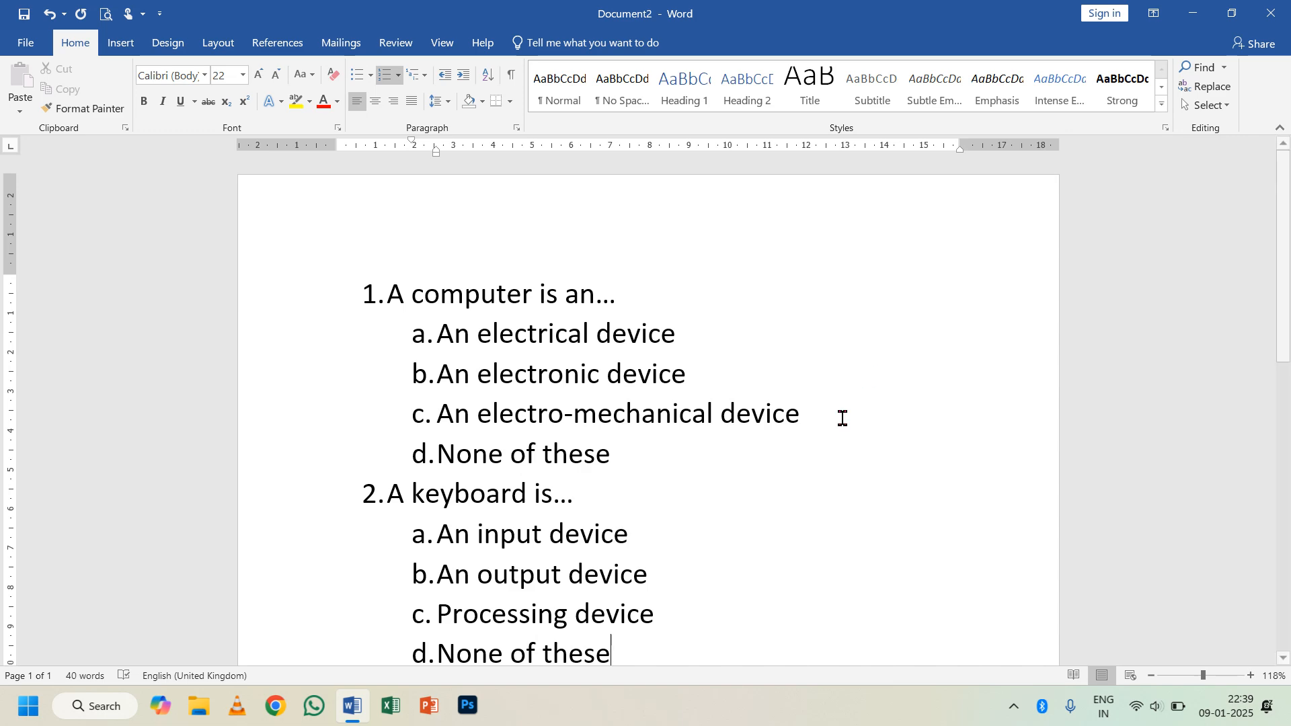
scroll(510, 555, down, 2)
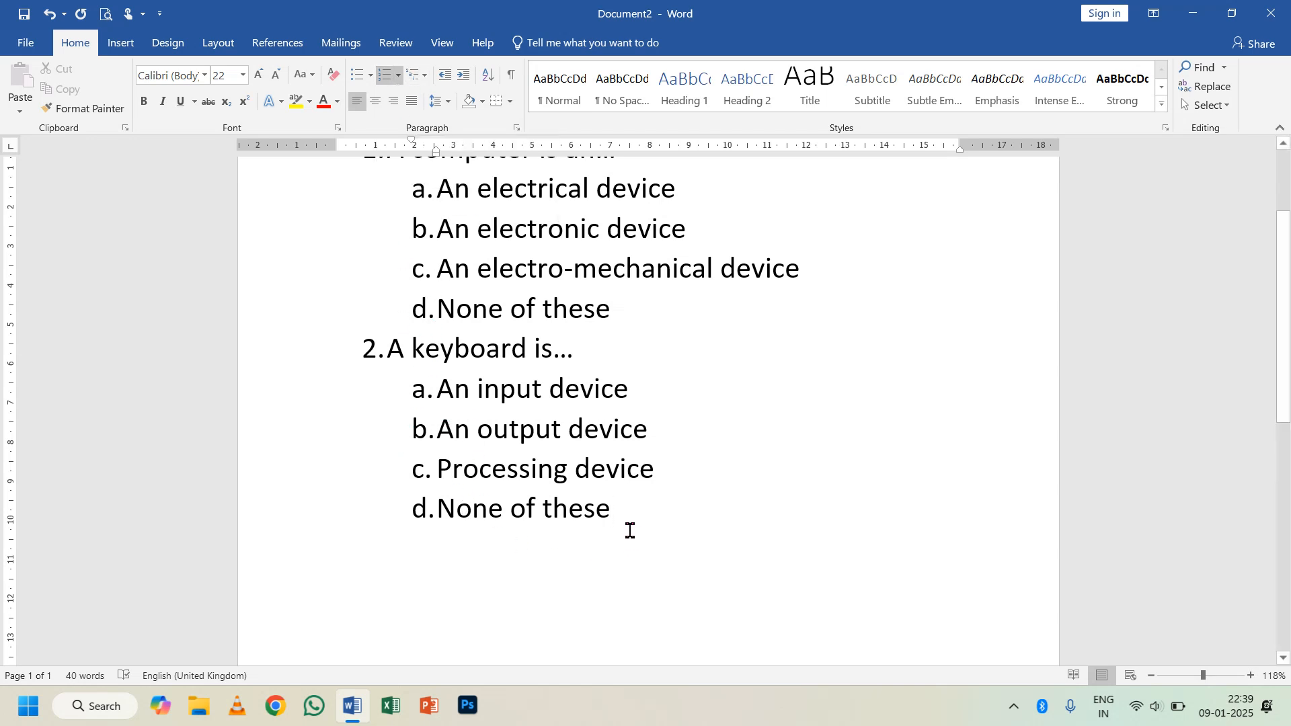
Apply the arrowhead bullet style to the entire list of both questions and their sub-items.
drag(628, 530, 355, 192)
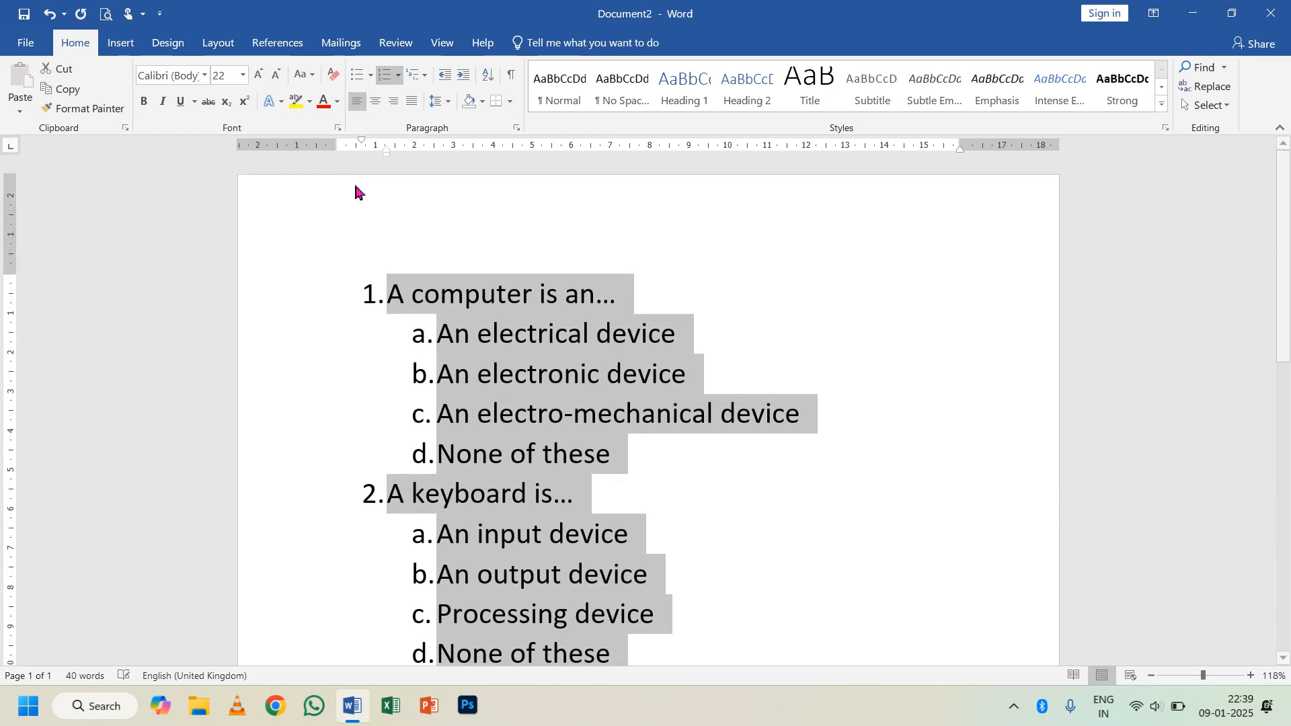
click(370, 74)
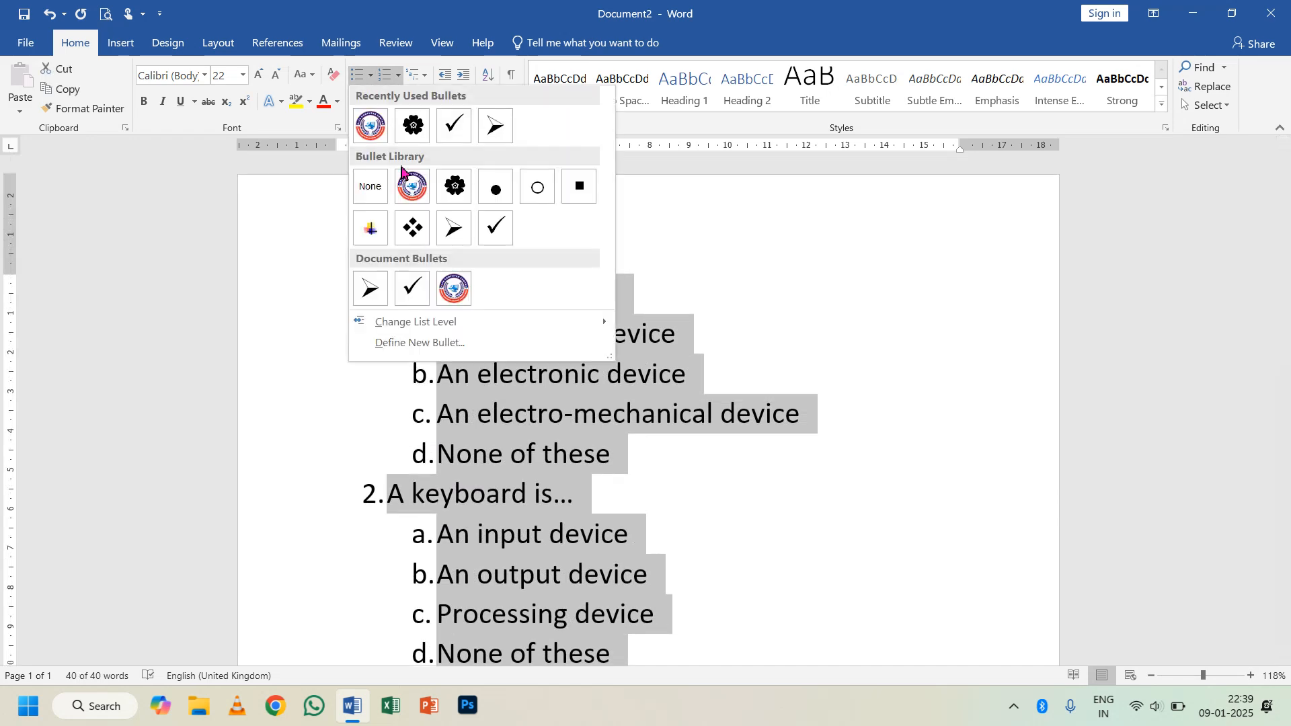
click(450, 230)
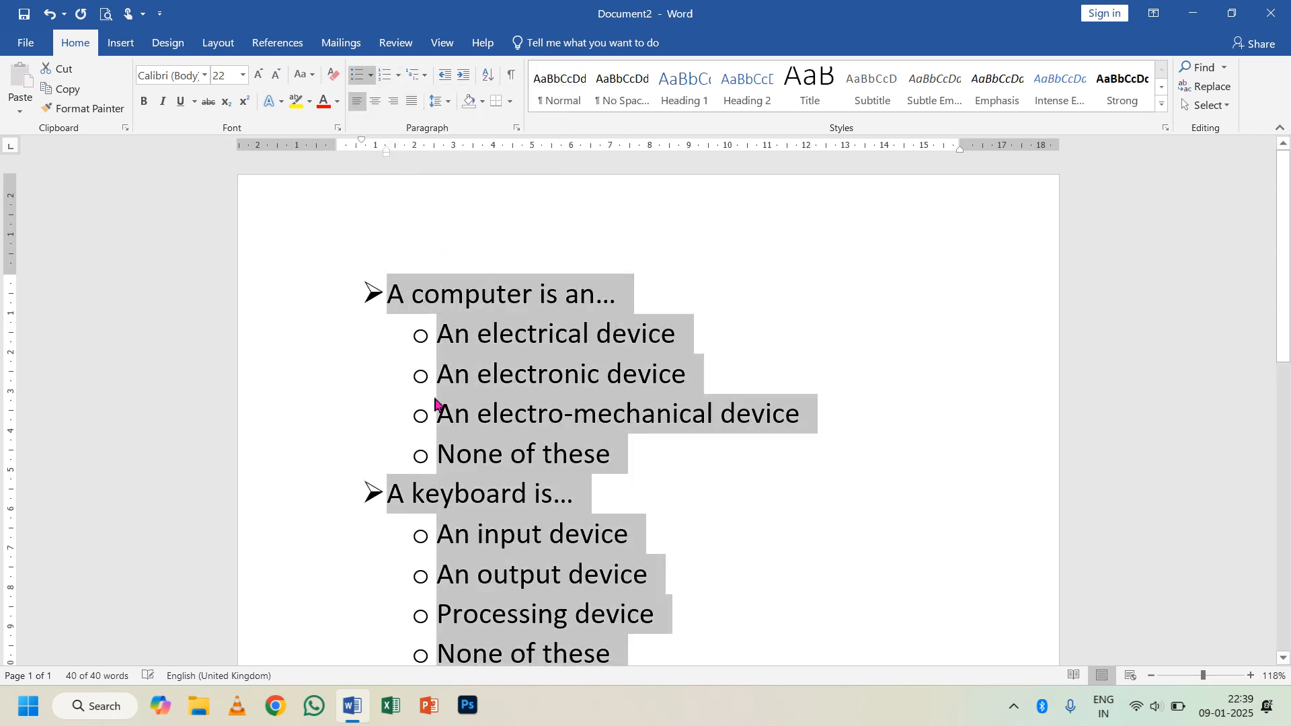
scroll(529, 527, down, 3)
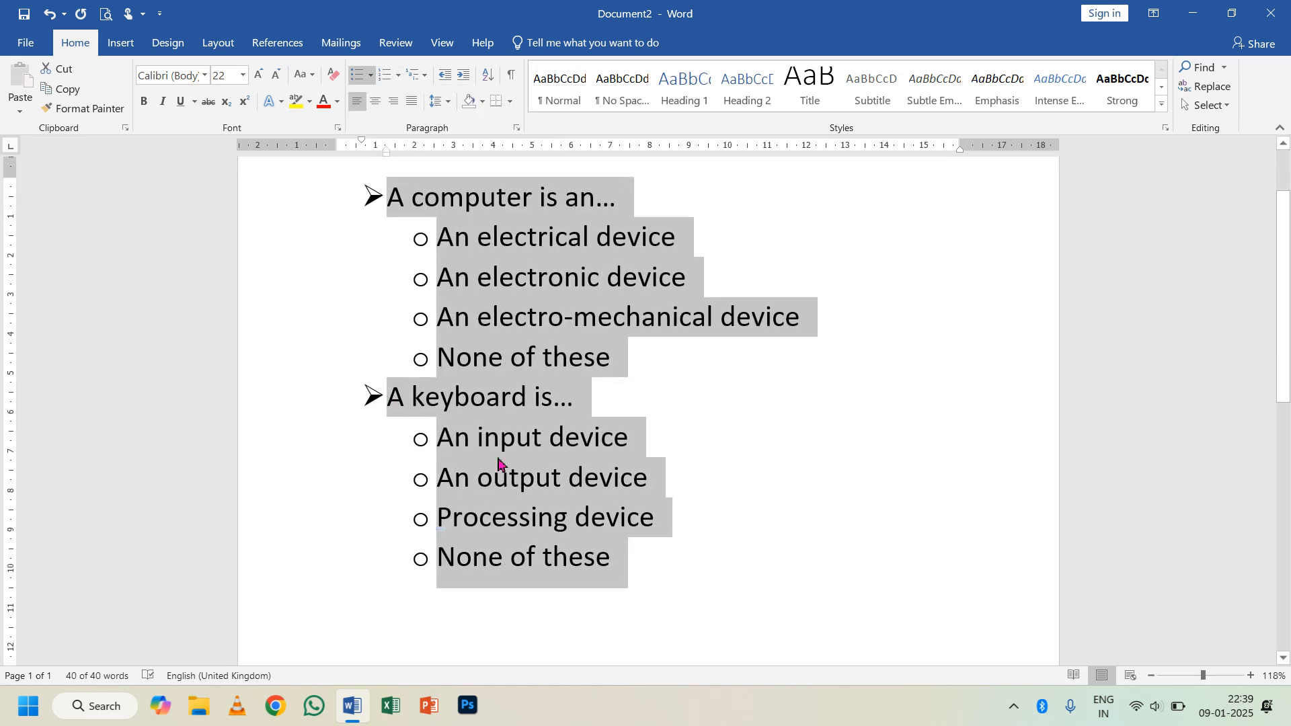
scroll(455, 403, up, 3)
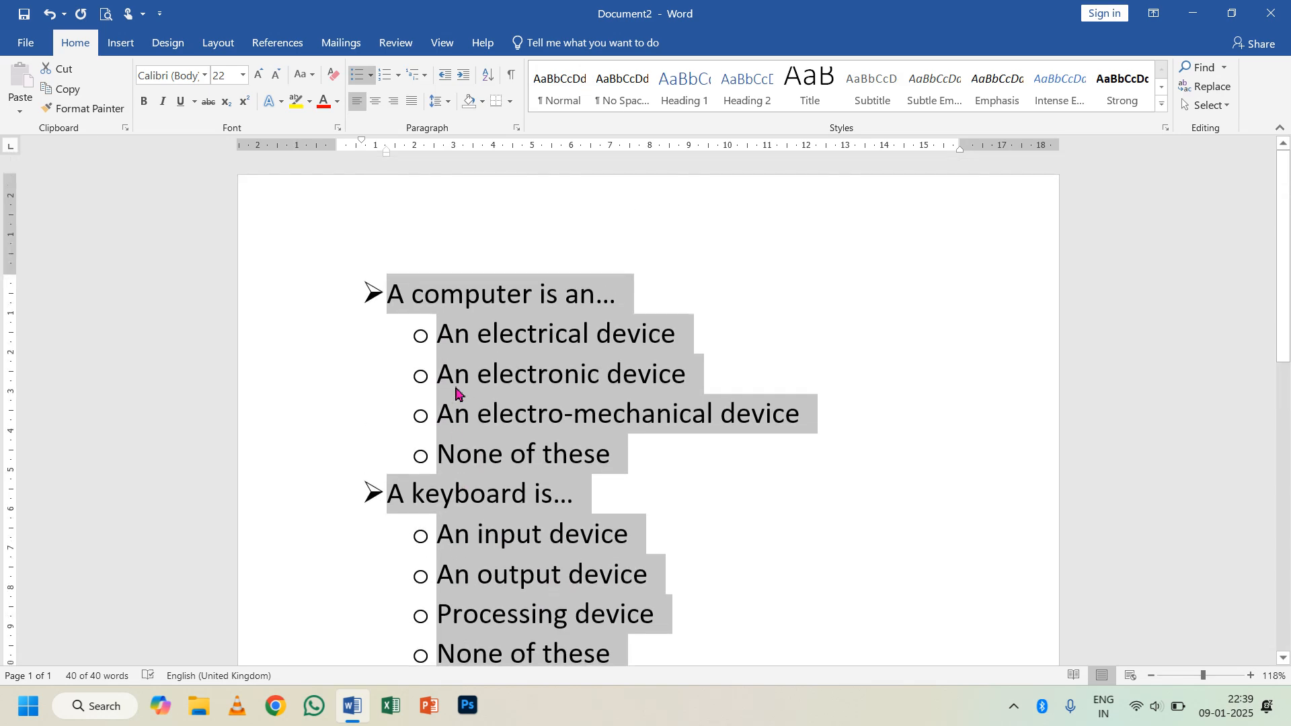
click(558, 612)
scroll(584, 617, down, 2)
scroll(585, 617, down, 1)
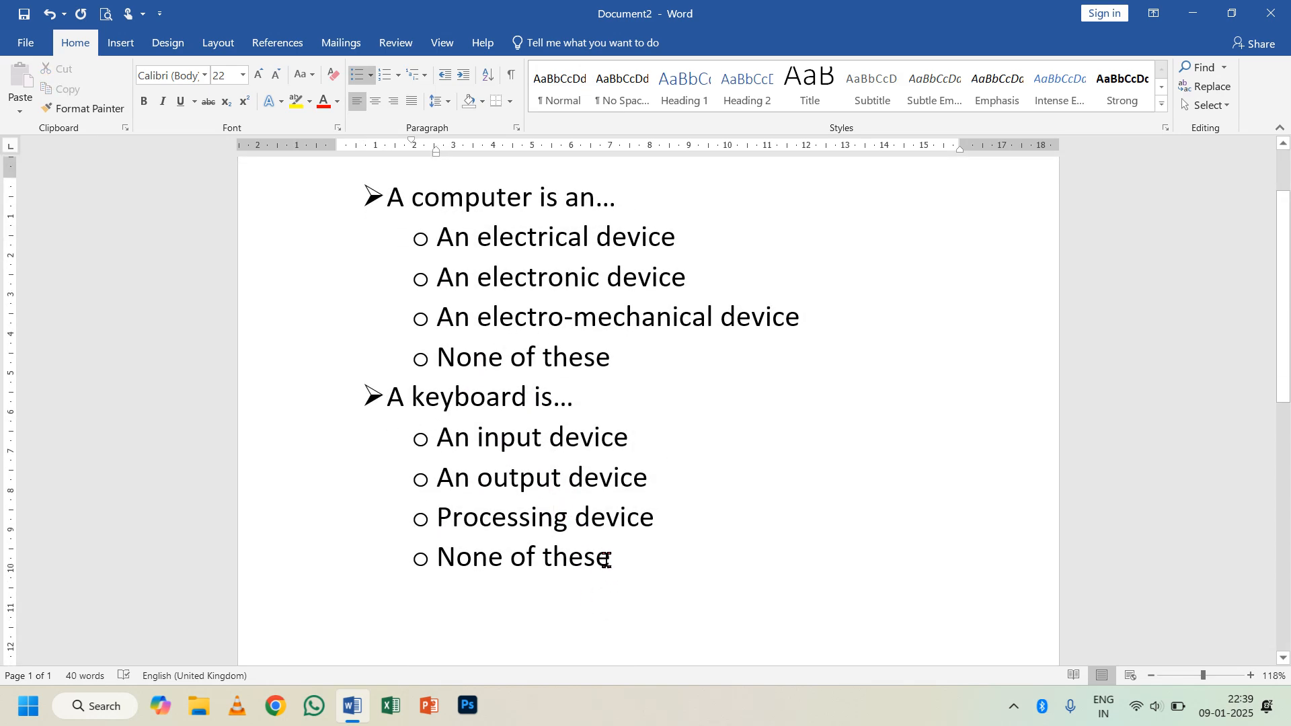
Change the entire two-question list from bullets to the 1., 2., 3. number format.
drag(606, 560, 375, 196)
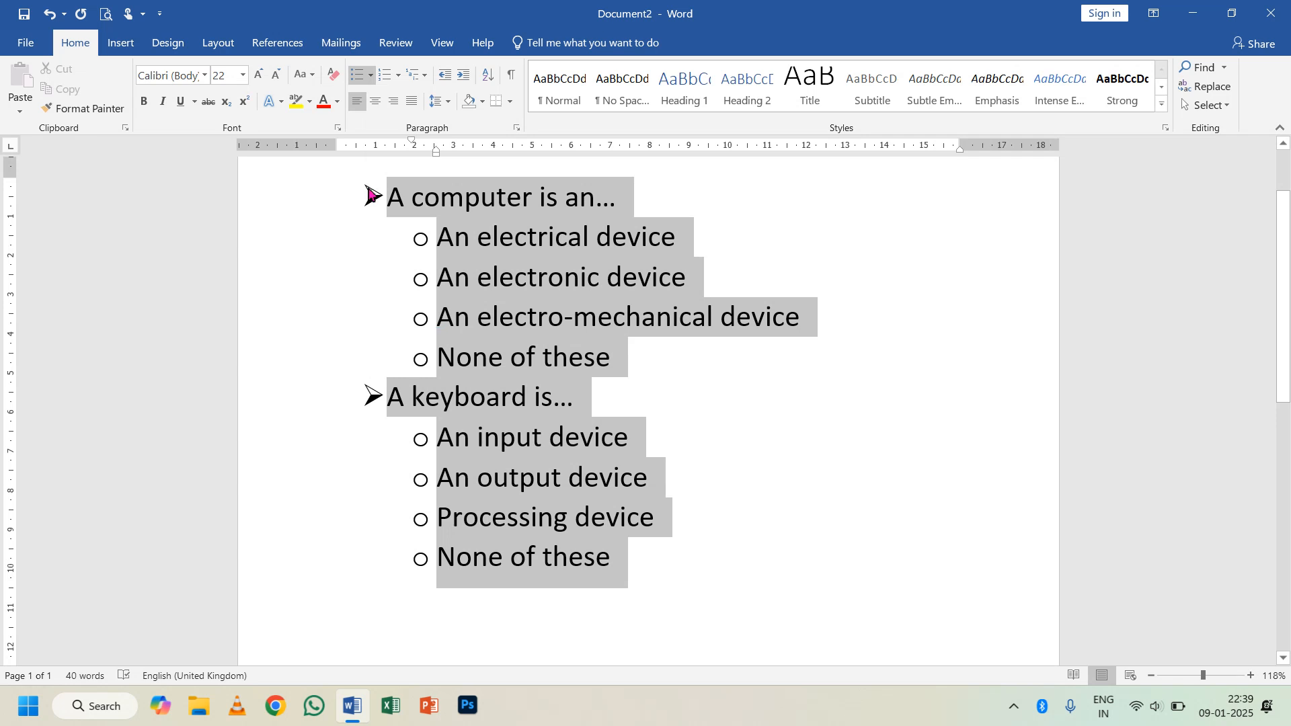
click(399, 75)
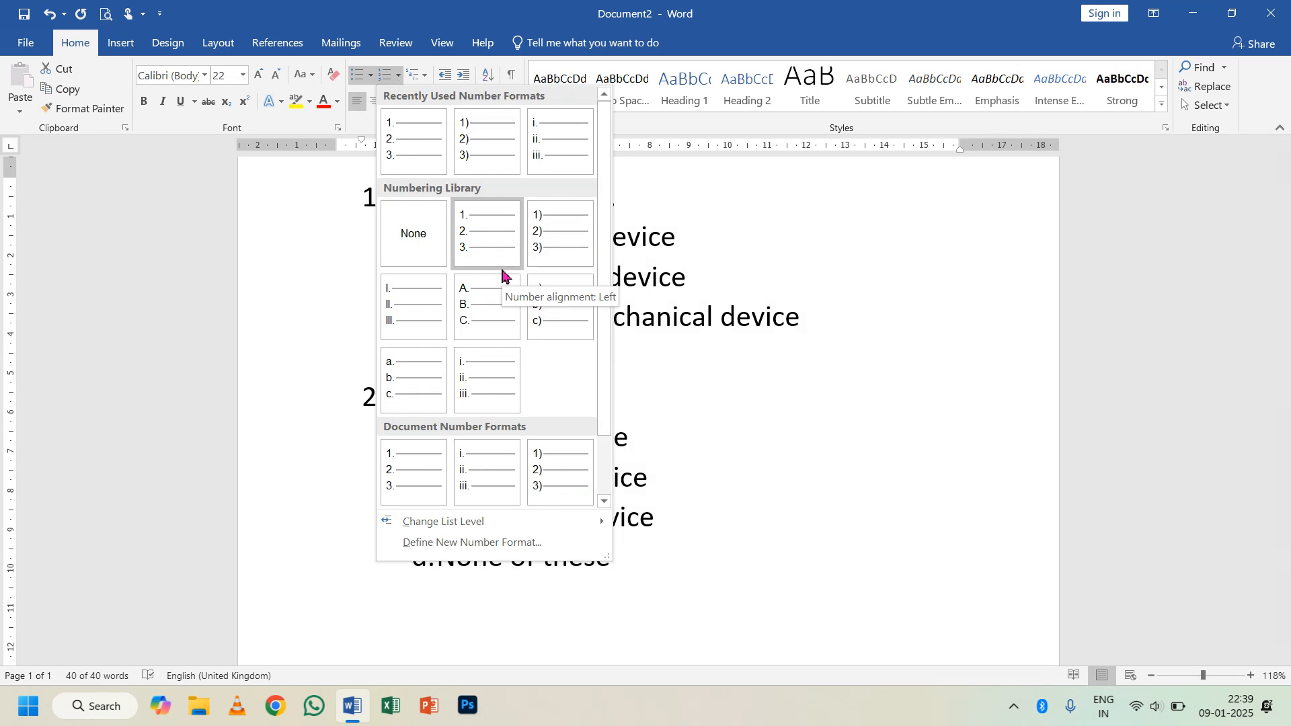
click(496, 248)
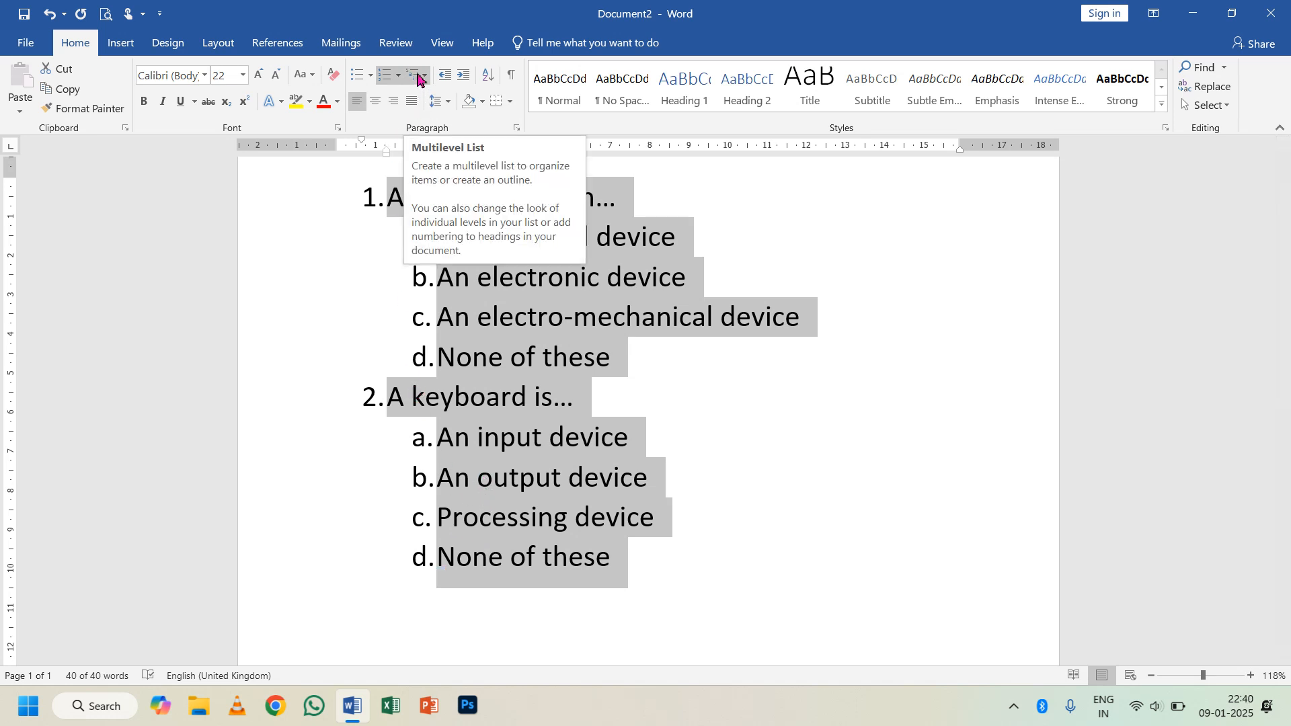
Try a larger indent for the question numbers 1 and 2, and undo it.
click(491, 378)
drag(378, 220, 391, 318)
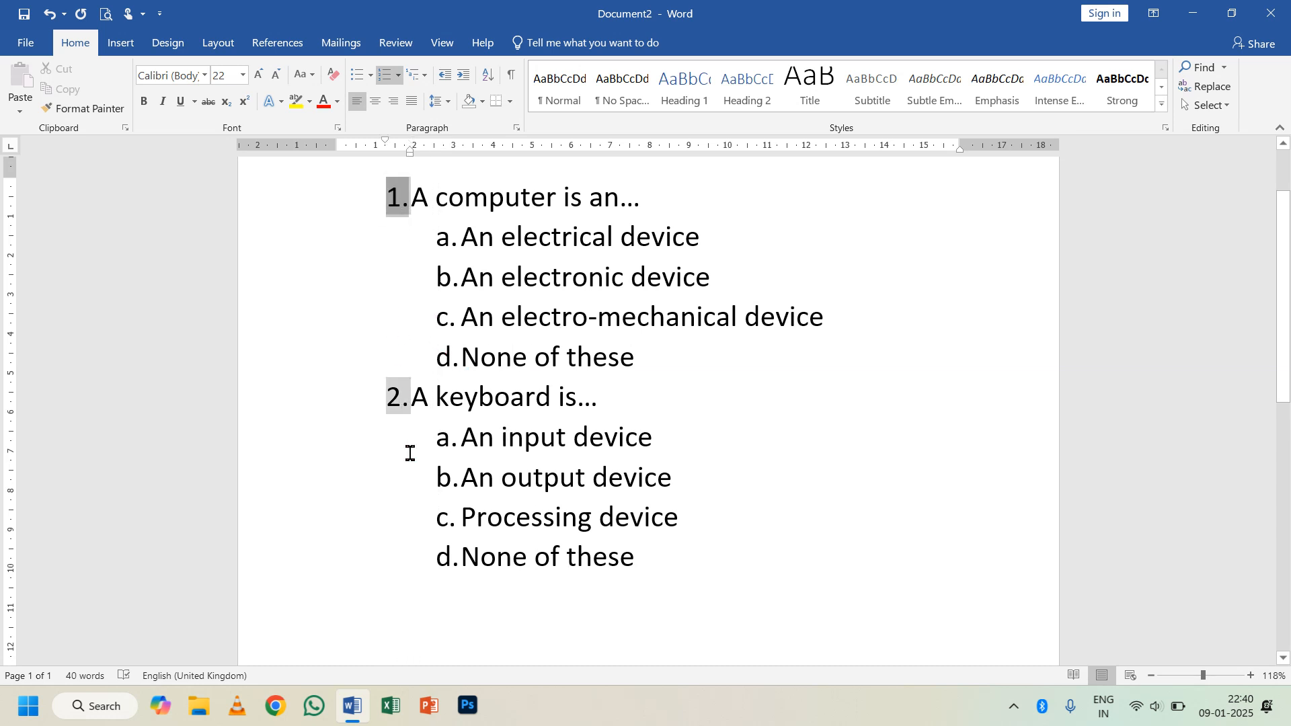
key(ctrl+z)
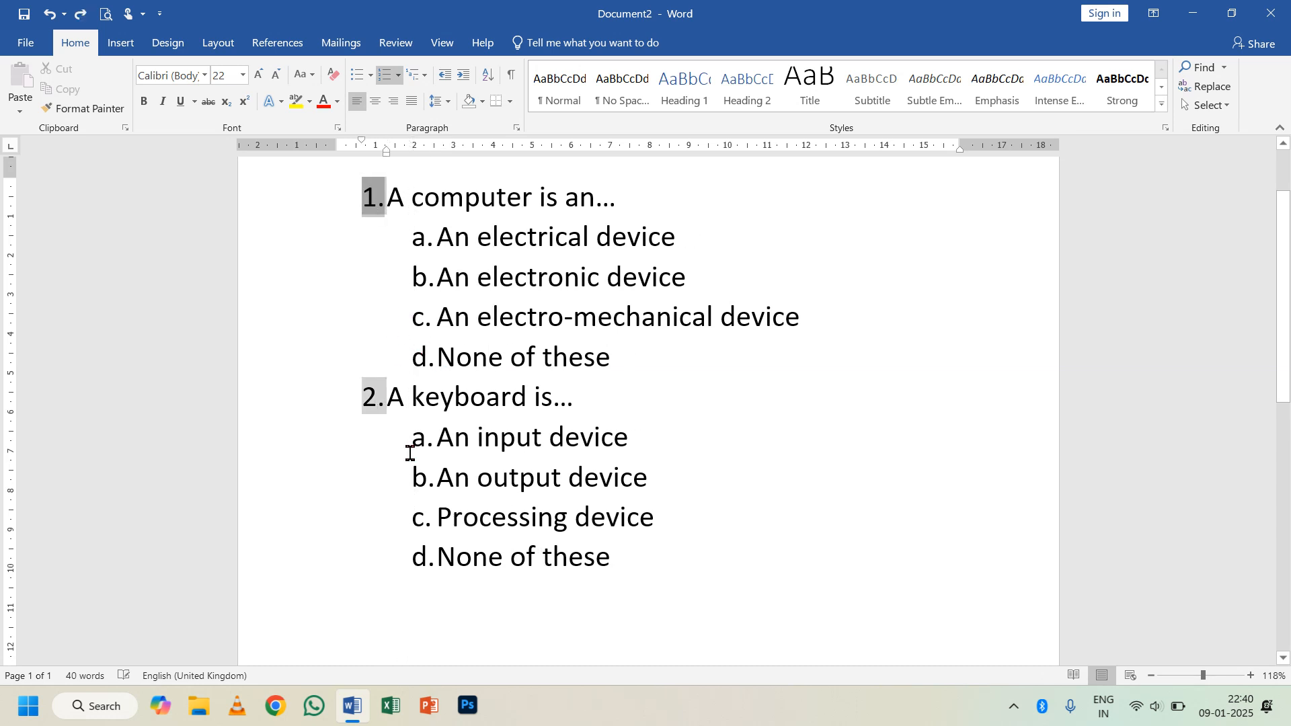
click(597, 470)
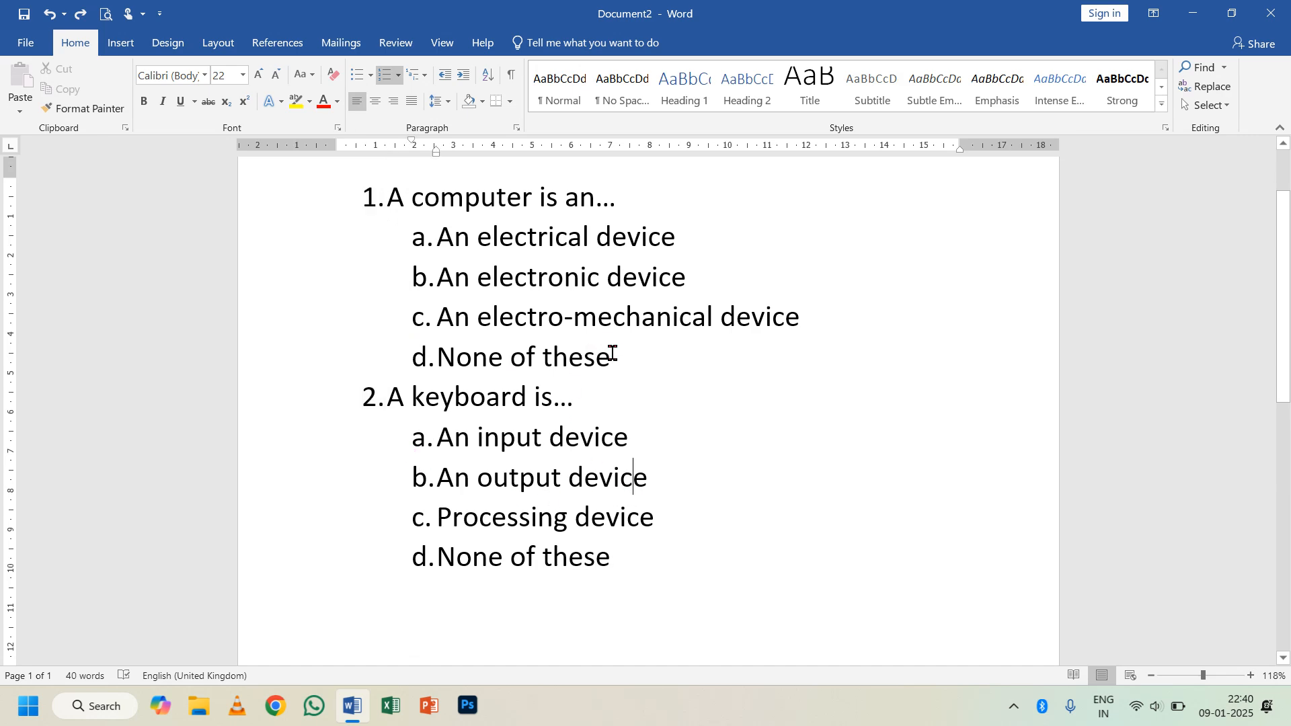
Try the 1), a), i) multilevel list style on the four sub-items of question 1, and undo it.
drag(613, 360, 431, 251)
click(418, 75)
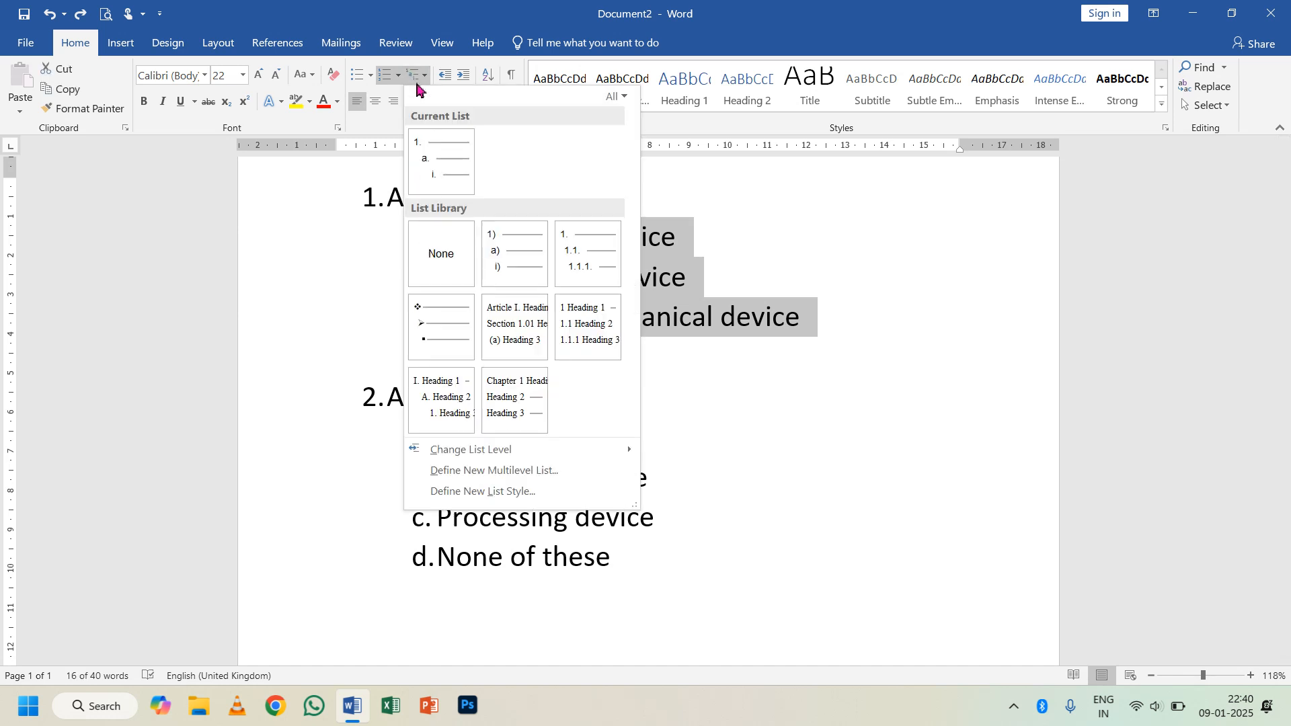
click(518, 253)
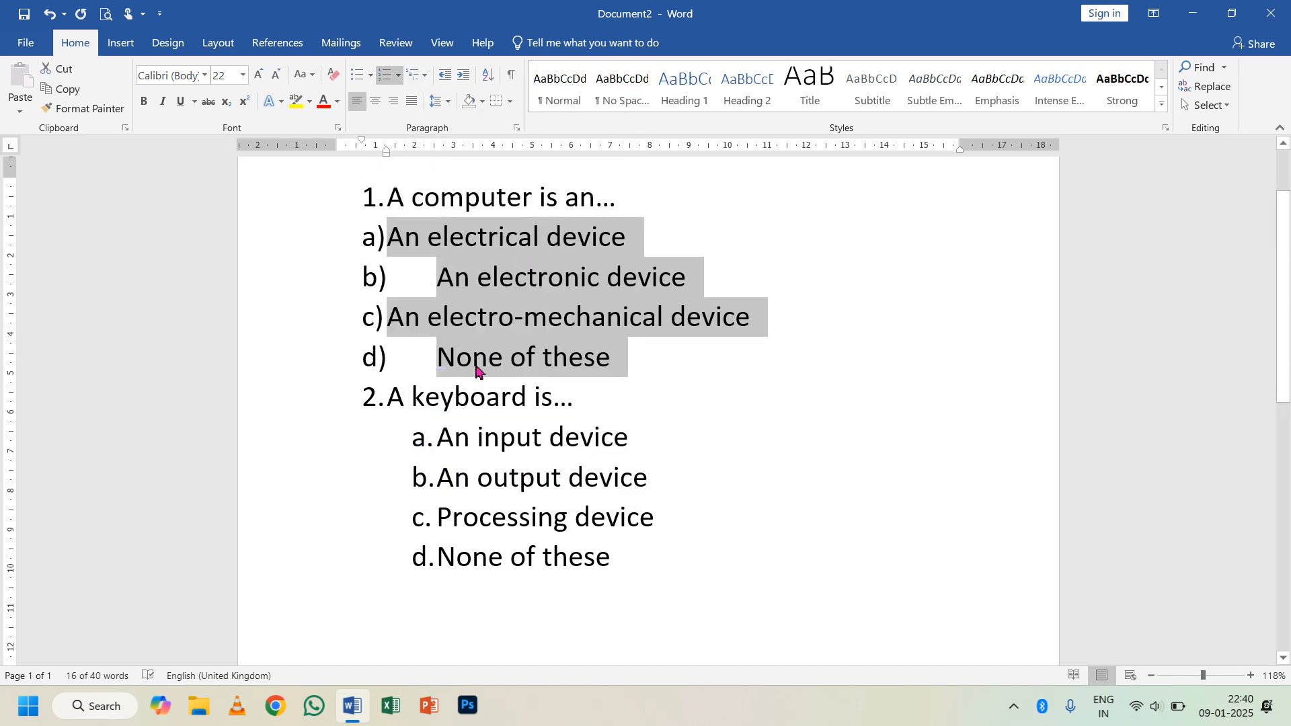
key(ctrl+z)
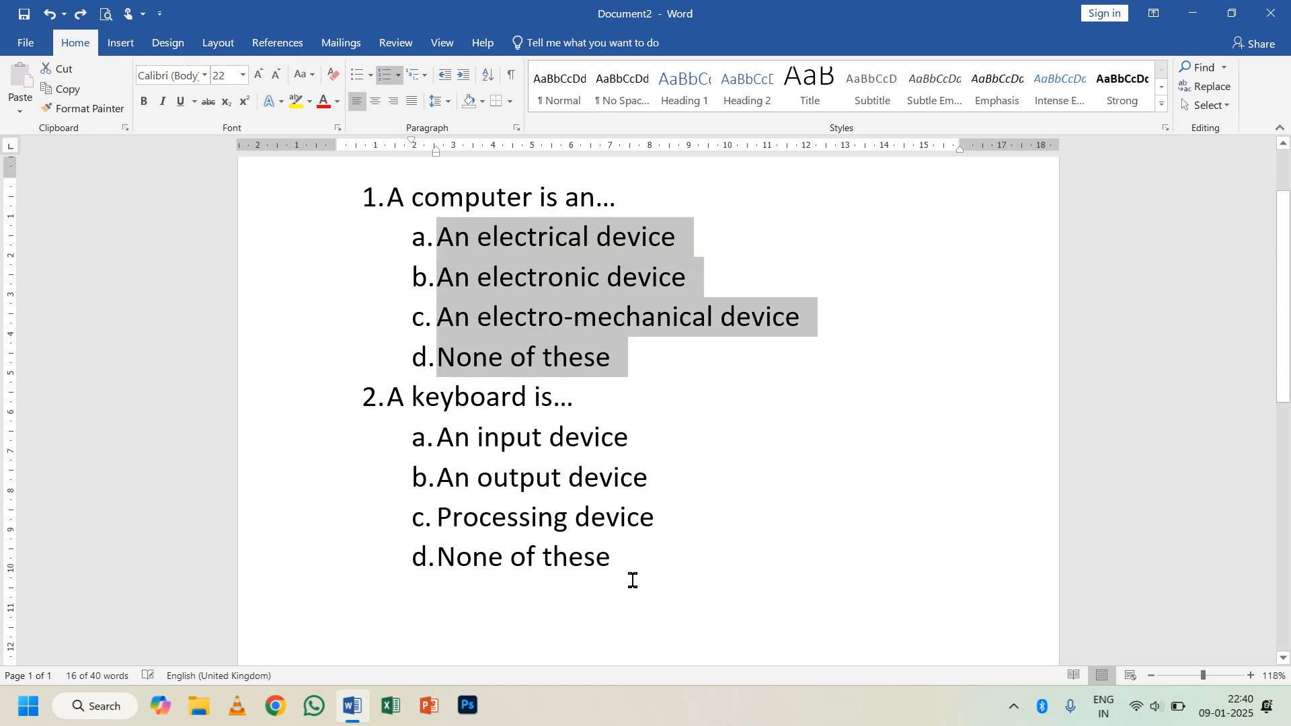
Try the 1), a), i) multilevel list style on both questions with all their sub-items, and undo it.
drag(613, 570, 365, 196)
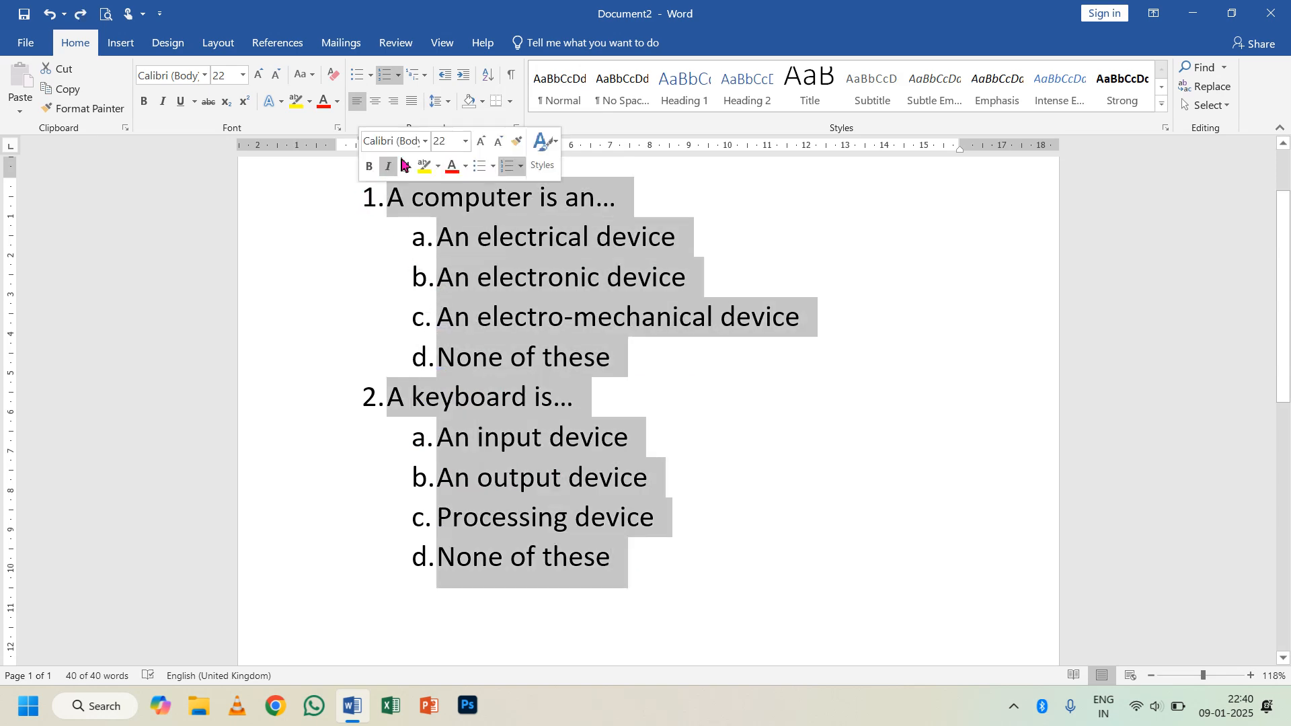
click(418, 79)
click(534, 285)
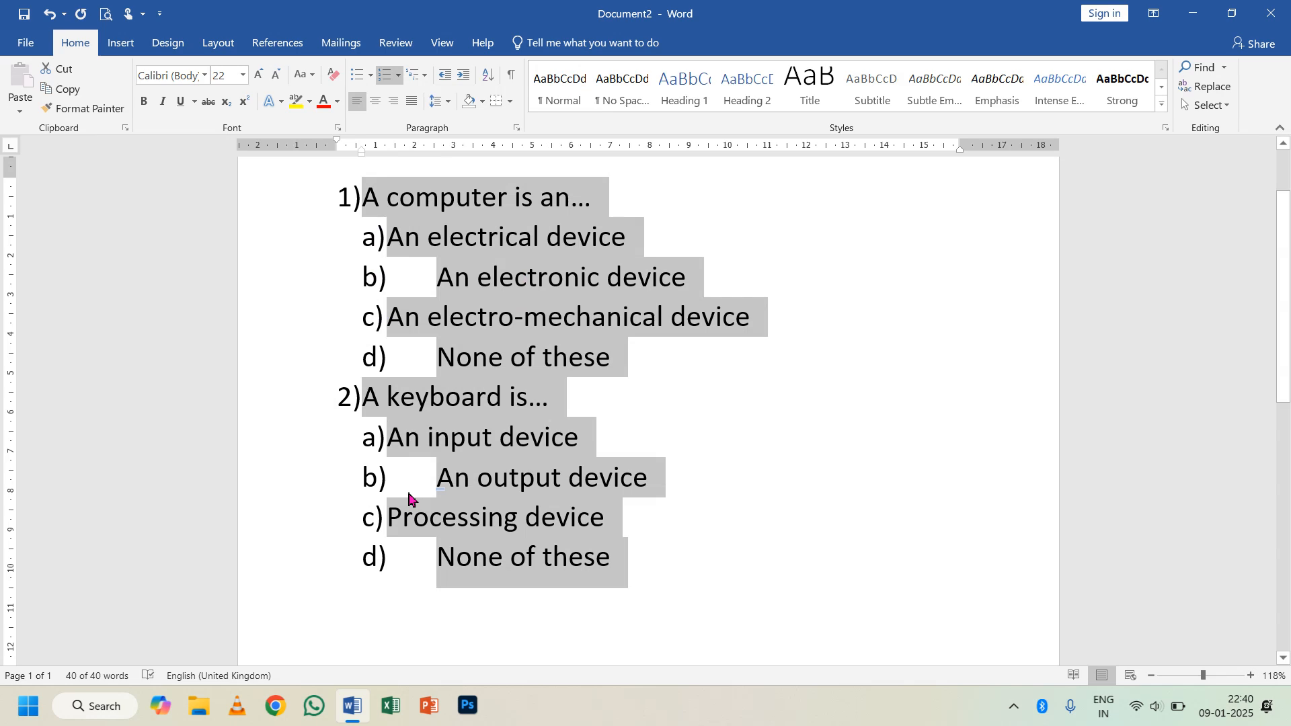
key(ctrl+z)
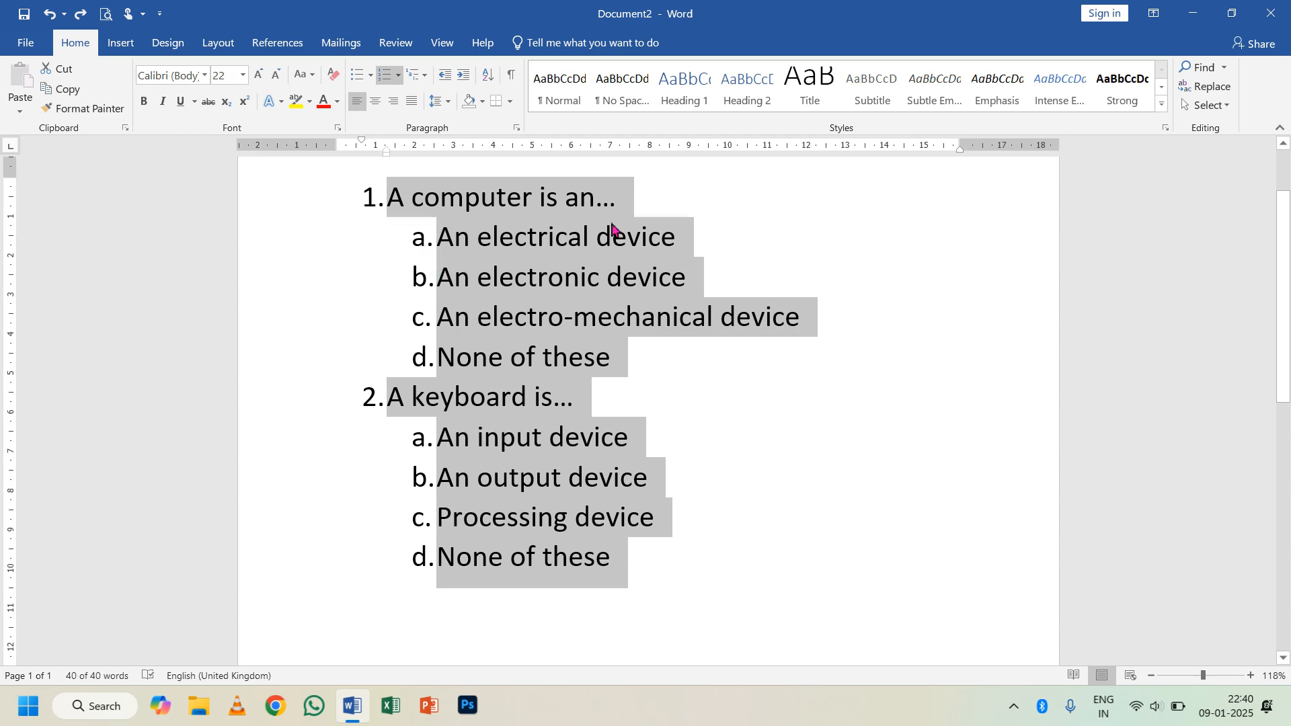
Apply the symbol-bullet multilevel style to the whole list, and replace it with the 1., 1.1., 1.1.1. style.
click(418, 75)
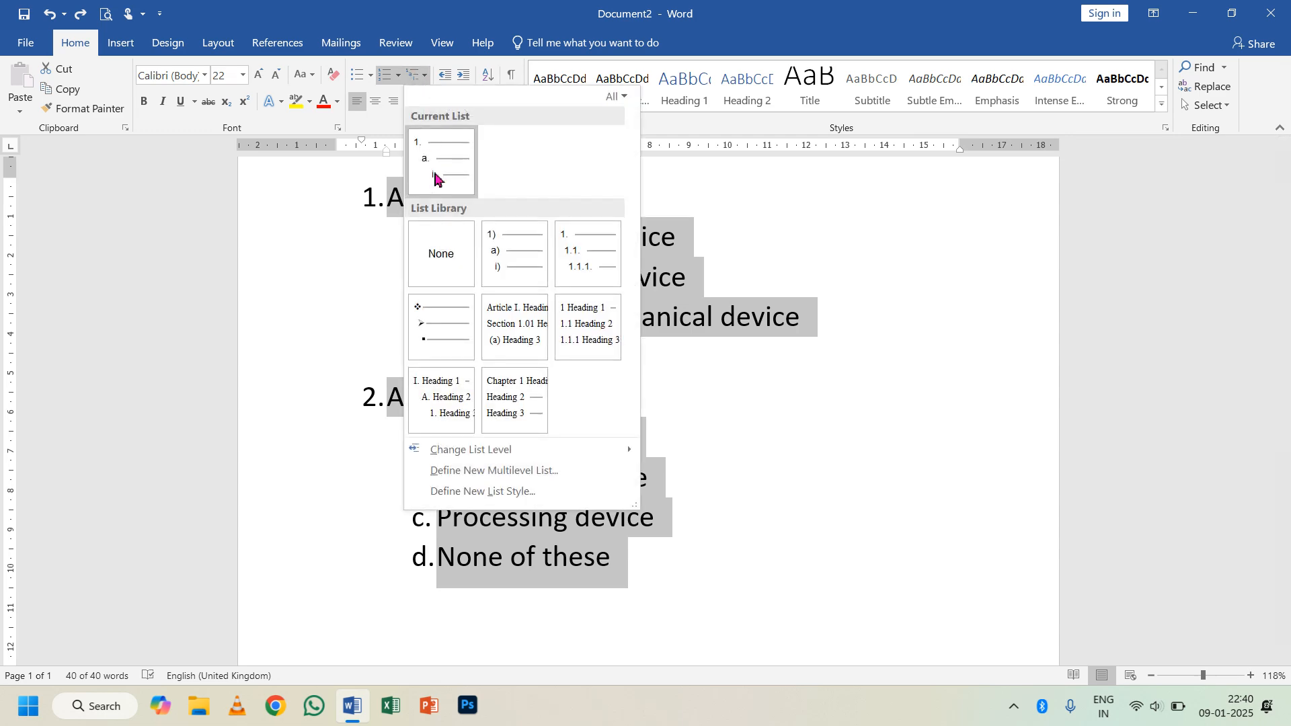
click(450, 343)
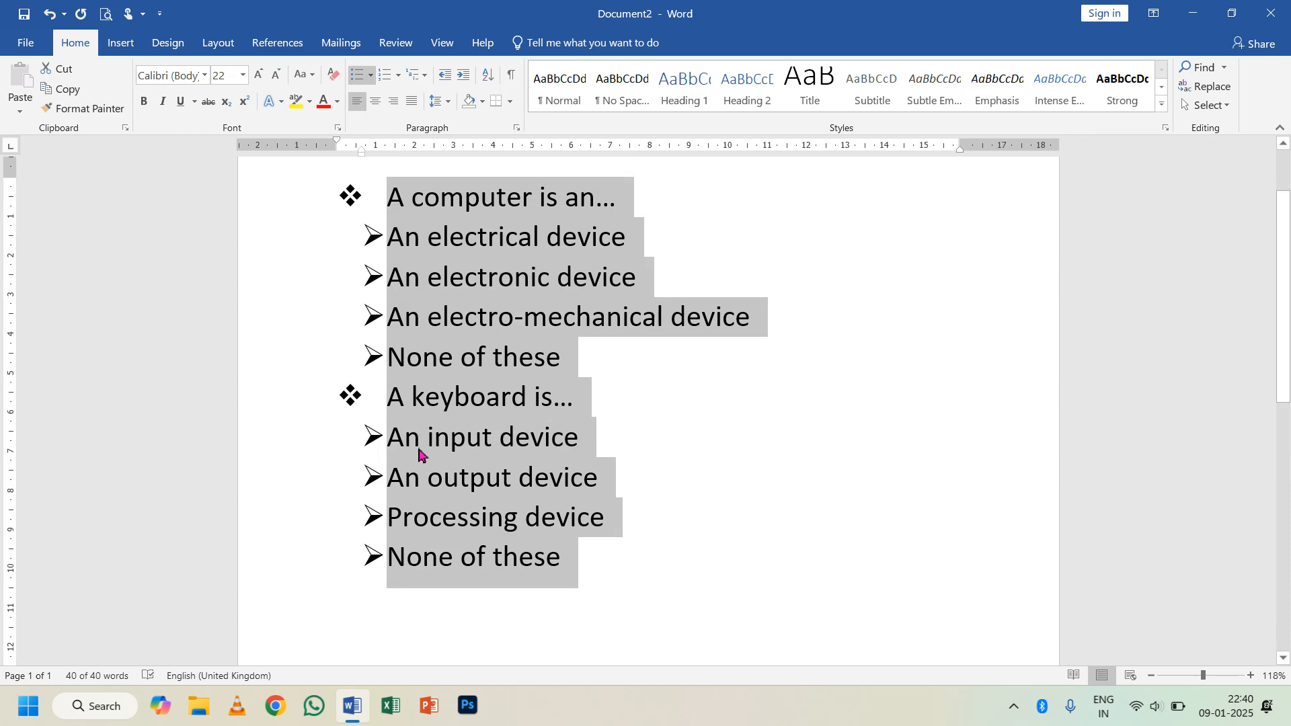
click(418, 74)
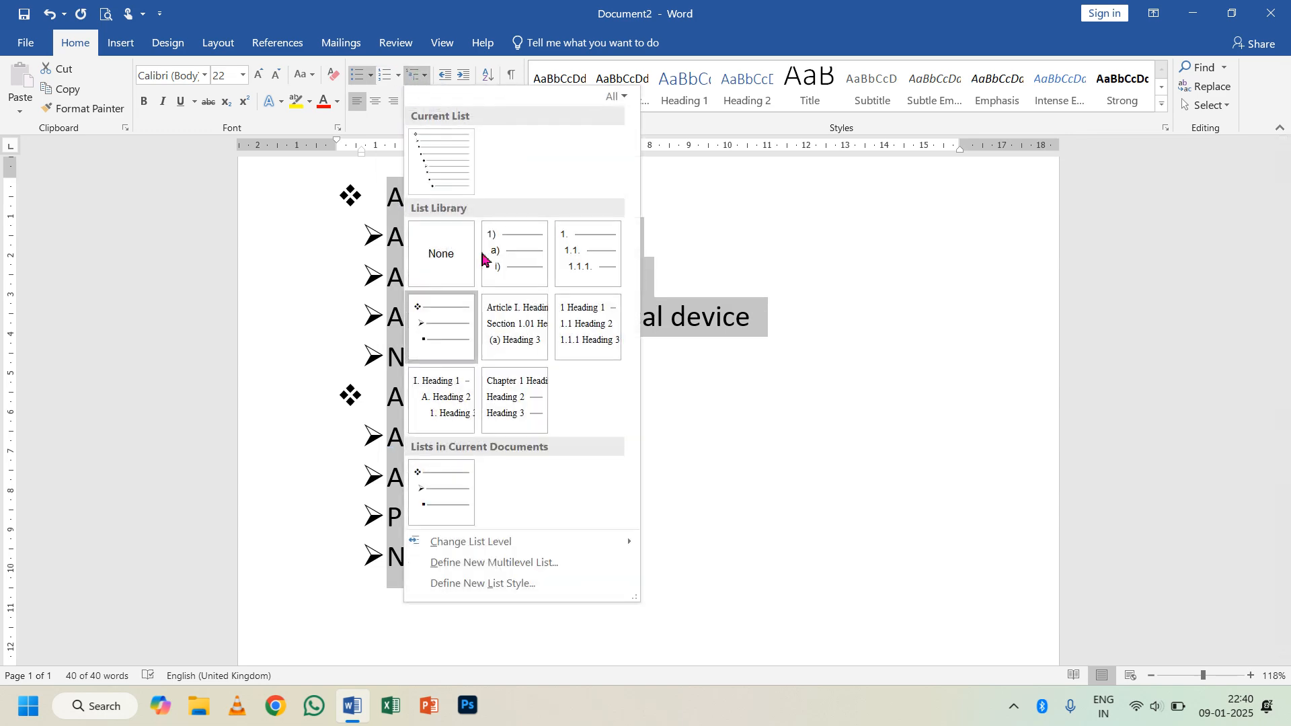
click(562, 283)
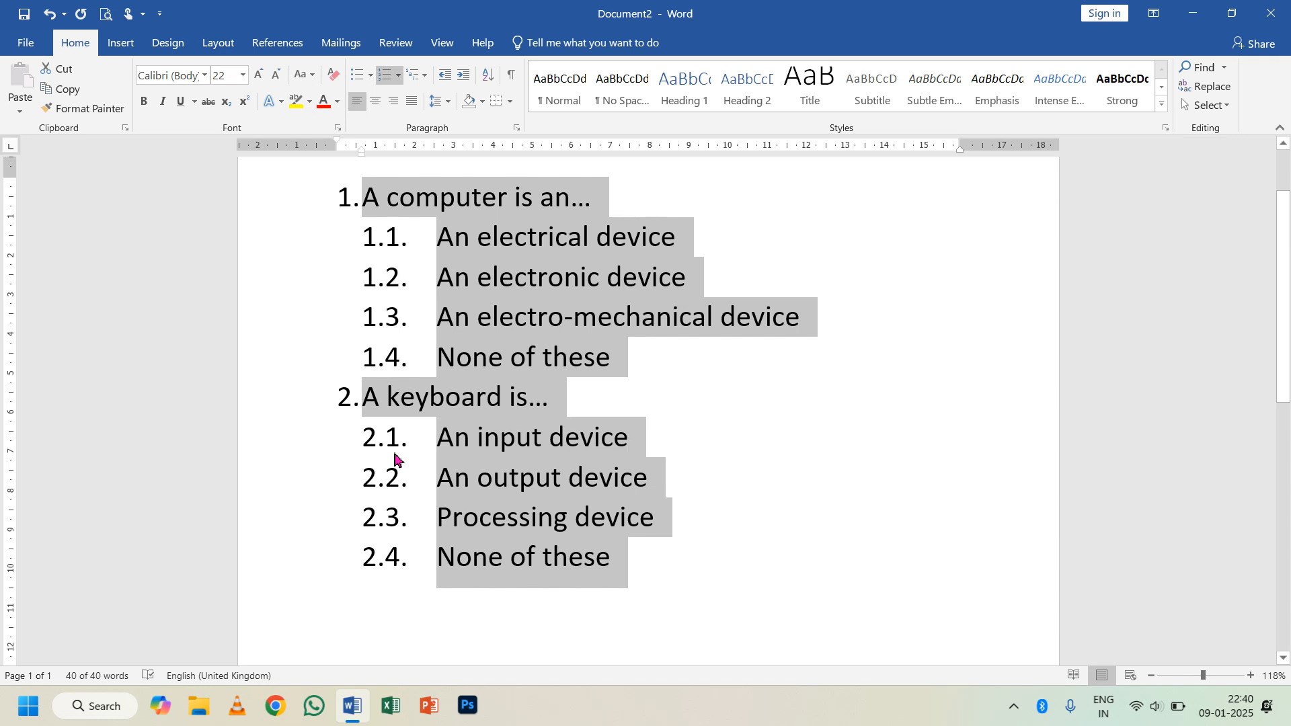
Reset the whole list to the Normal style, try the 1., 2., 3. number format on it, and undo that numbering.
click(417, 74)
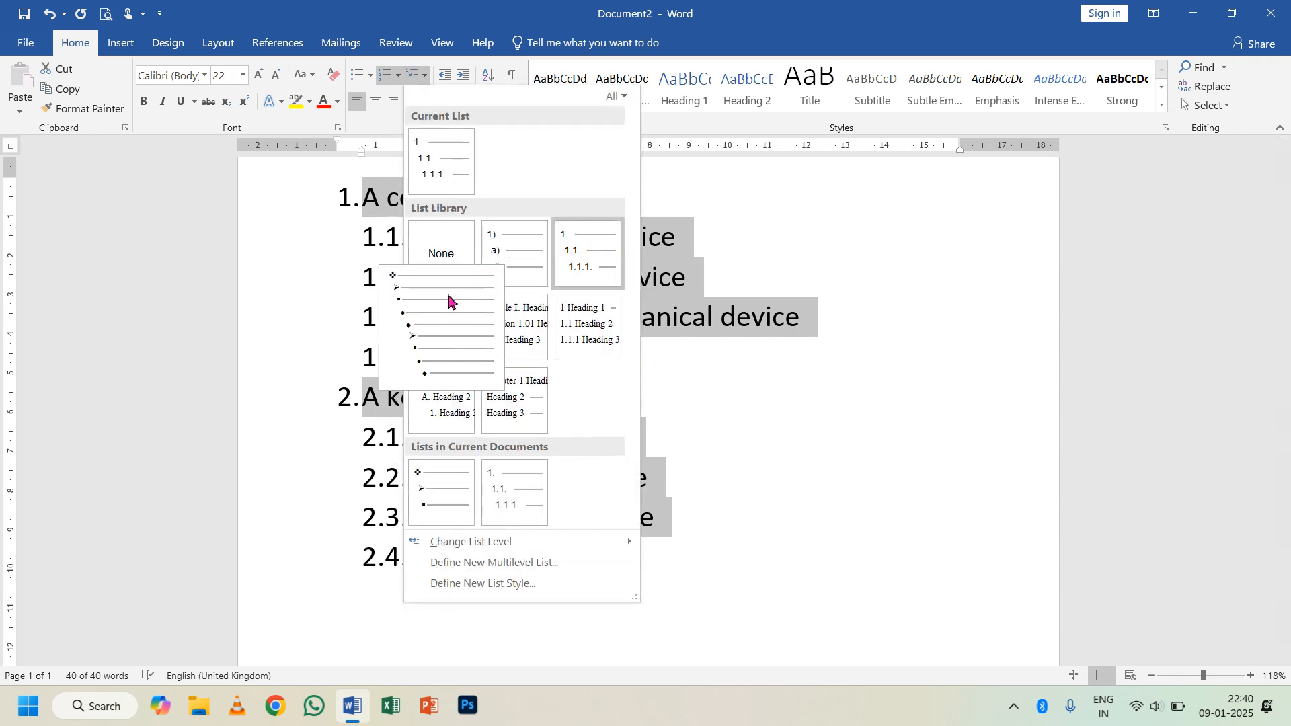
key(Escape)
key(ctrl+shift+n)
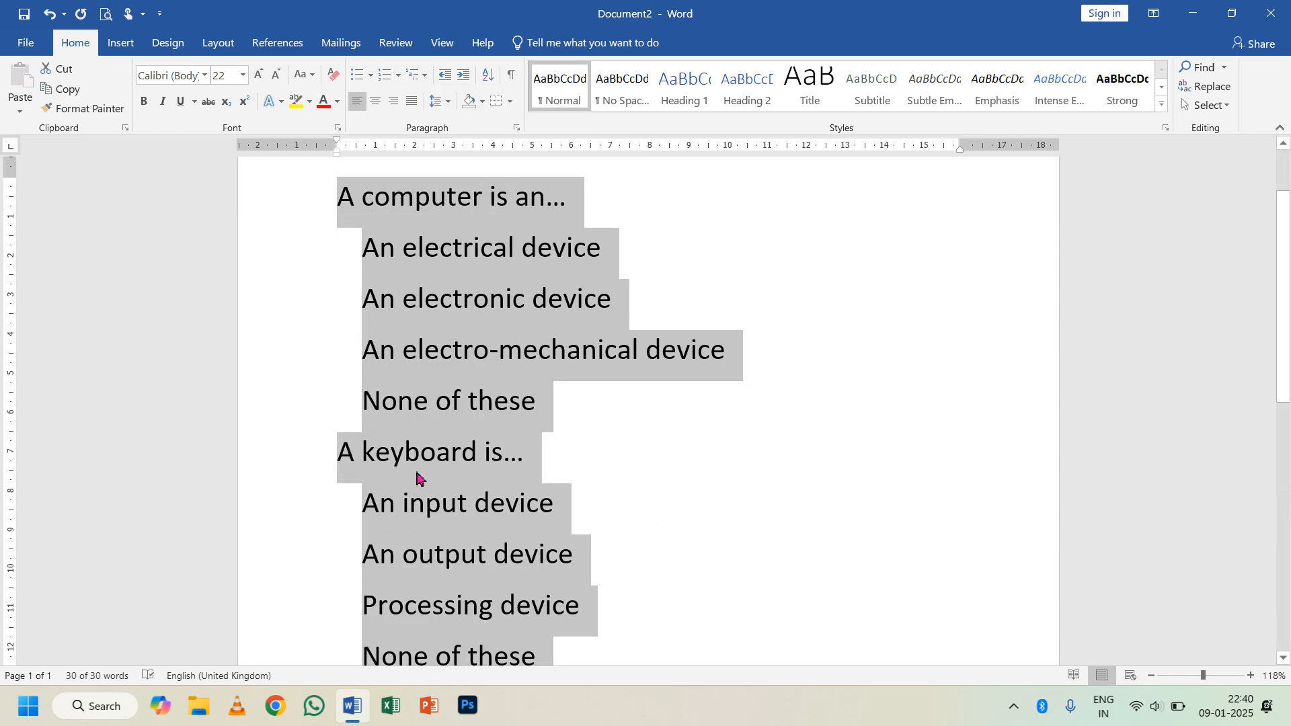
click(399, 75)
click(478, 253)
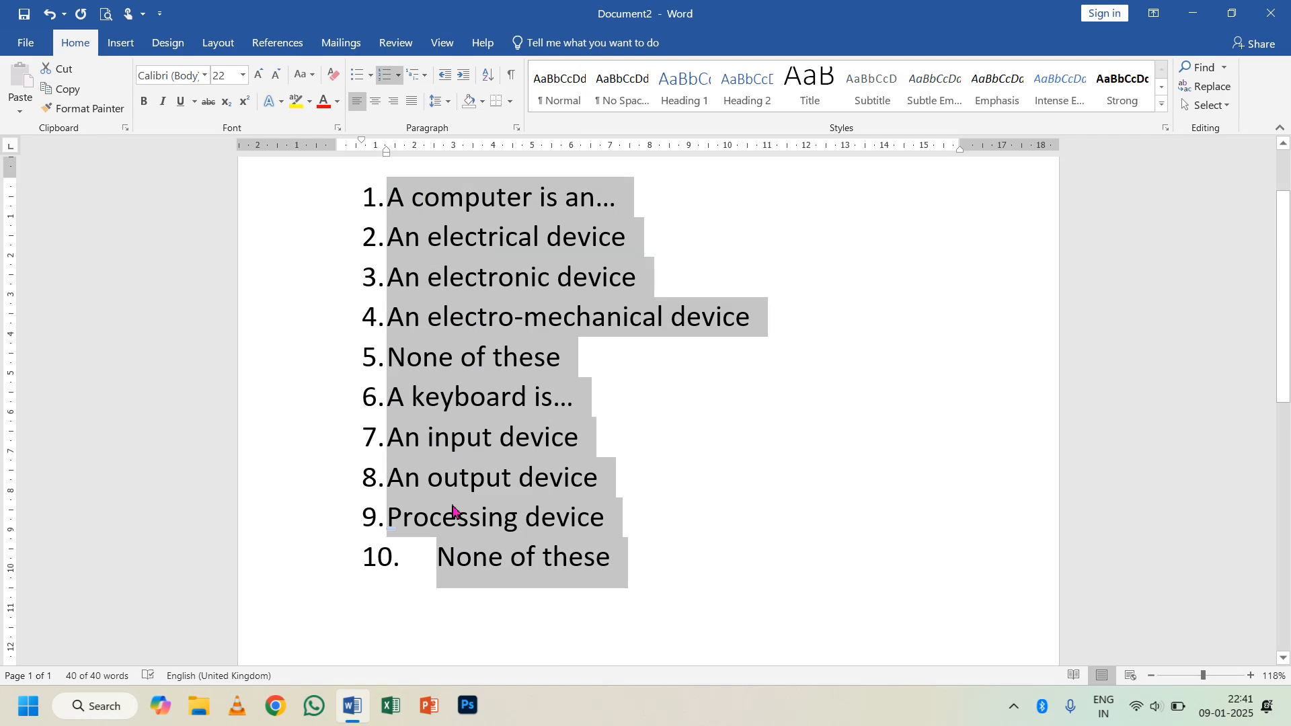
key(ctrl+z)
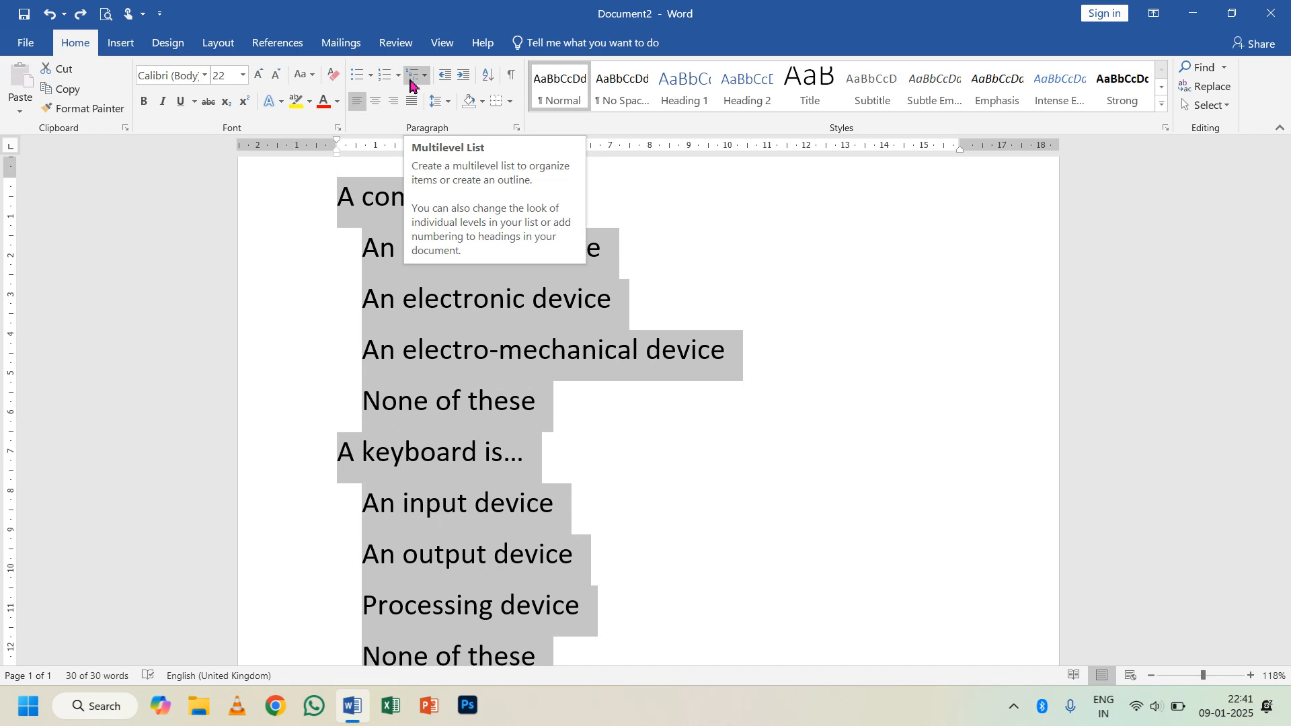
Undo the list format changes back to the original numbered questions with lettered sub-items.
key(ctrl+y)
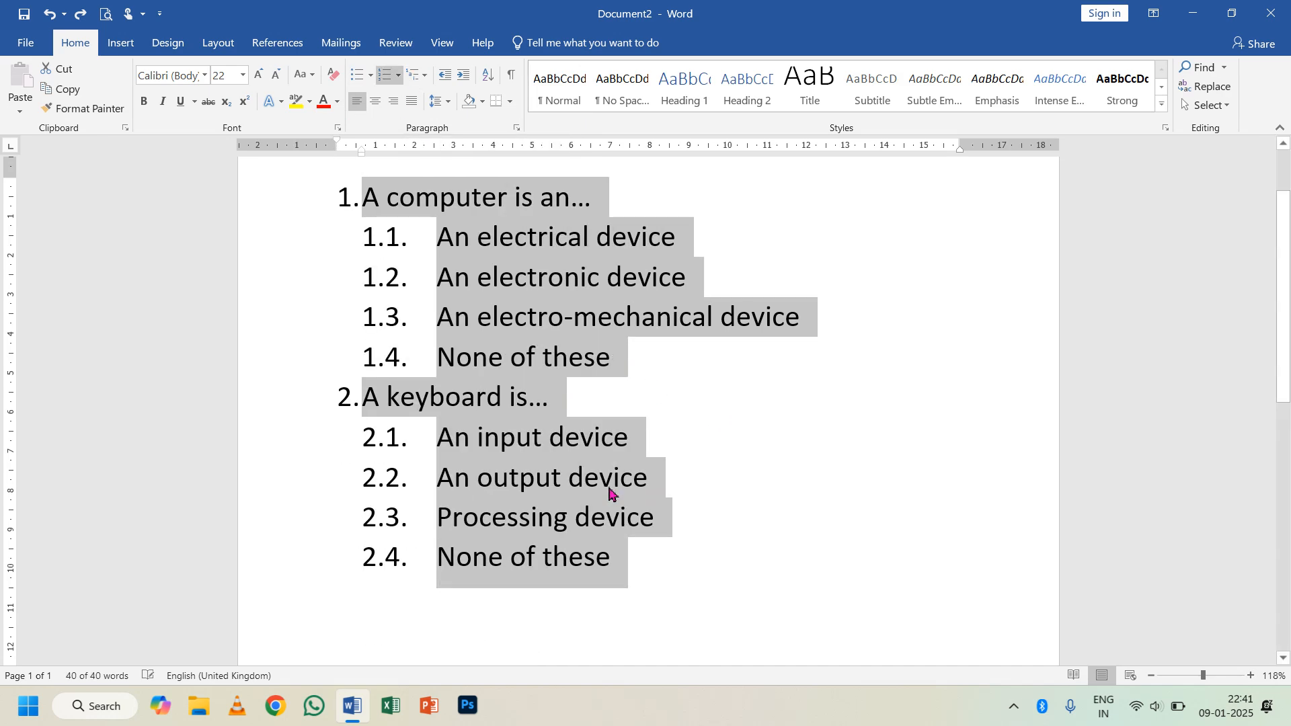
key(ctrl+z)
key(ctrl+z)
key(ctrl+z)
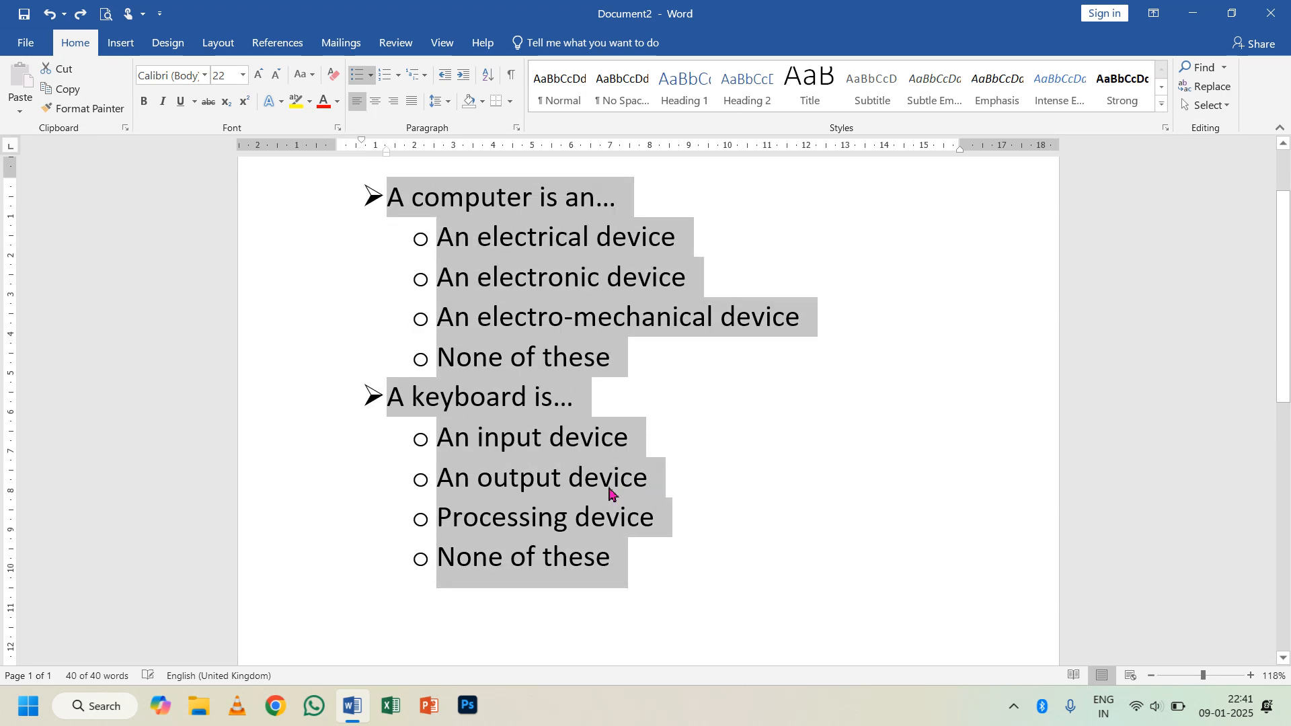
key(ctrl+z)
key(ctrl+z)
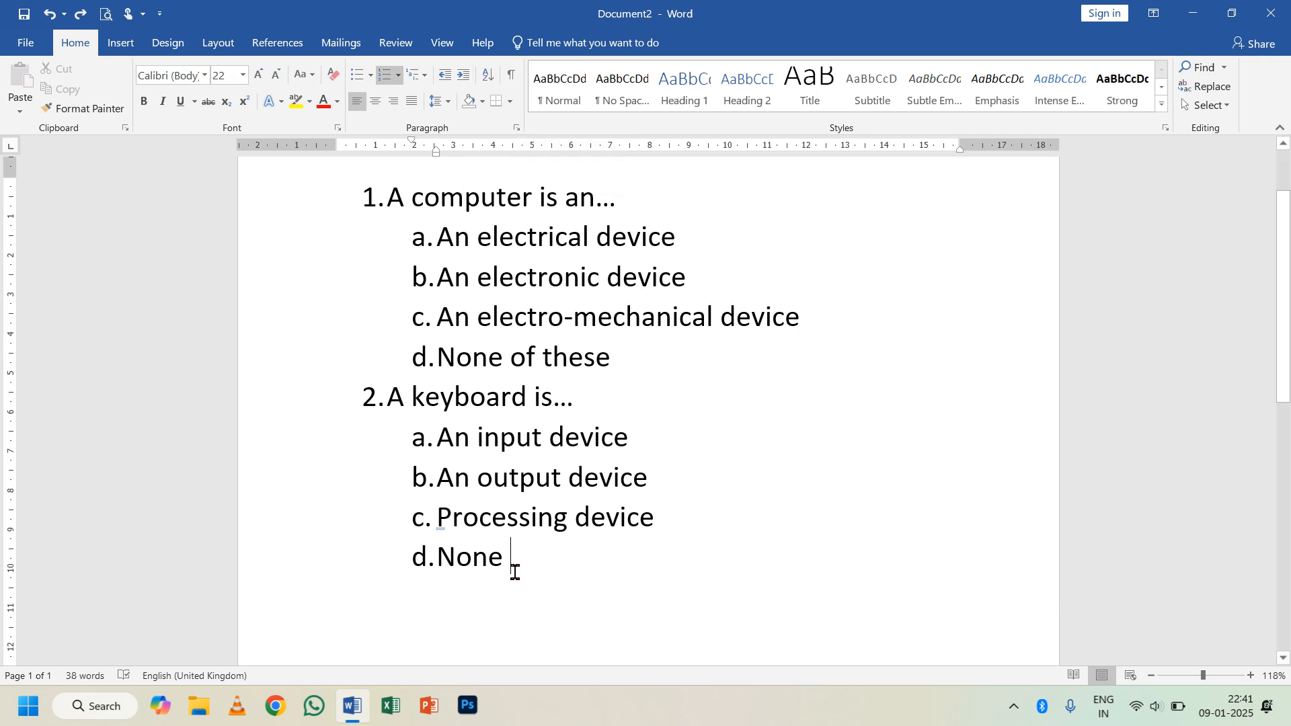
Complete sub-item d under question 2 so that it reads "None of these".
text(of ths)
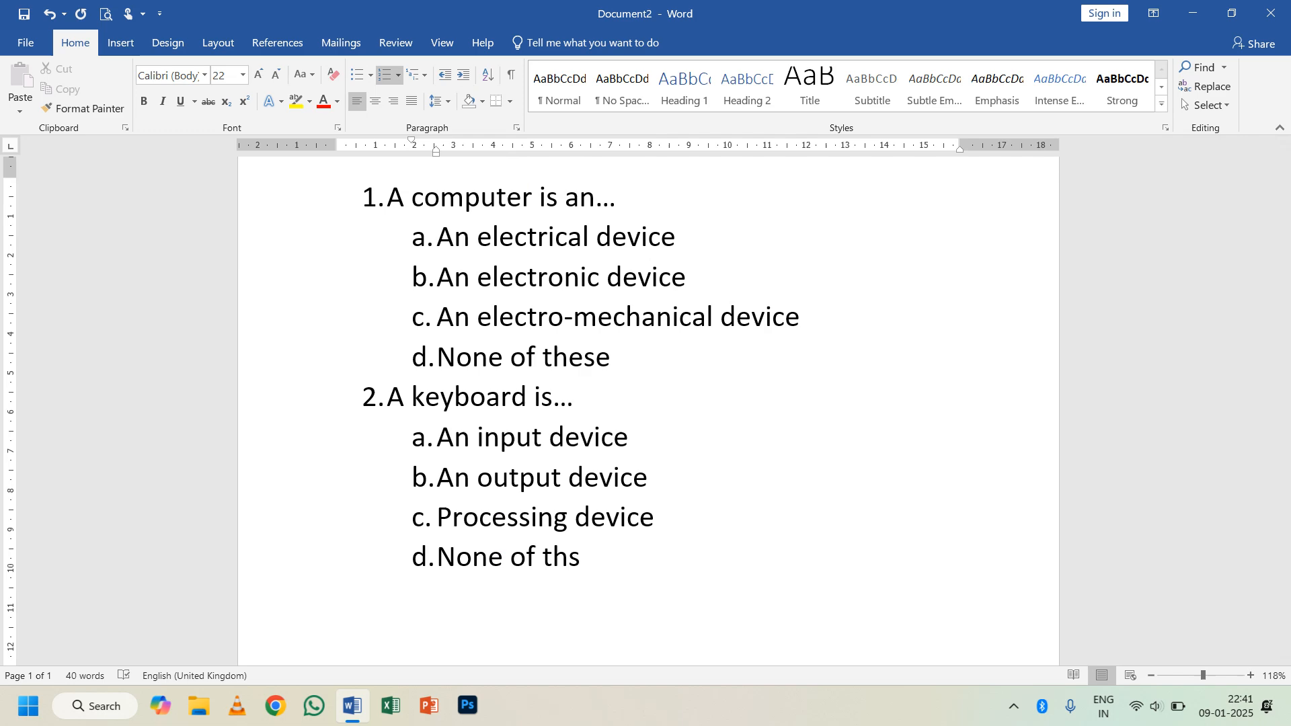
key(BackSpace)
text(ese)
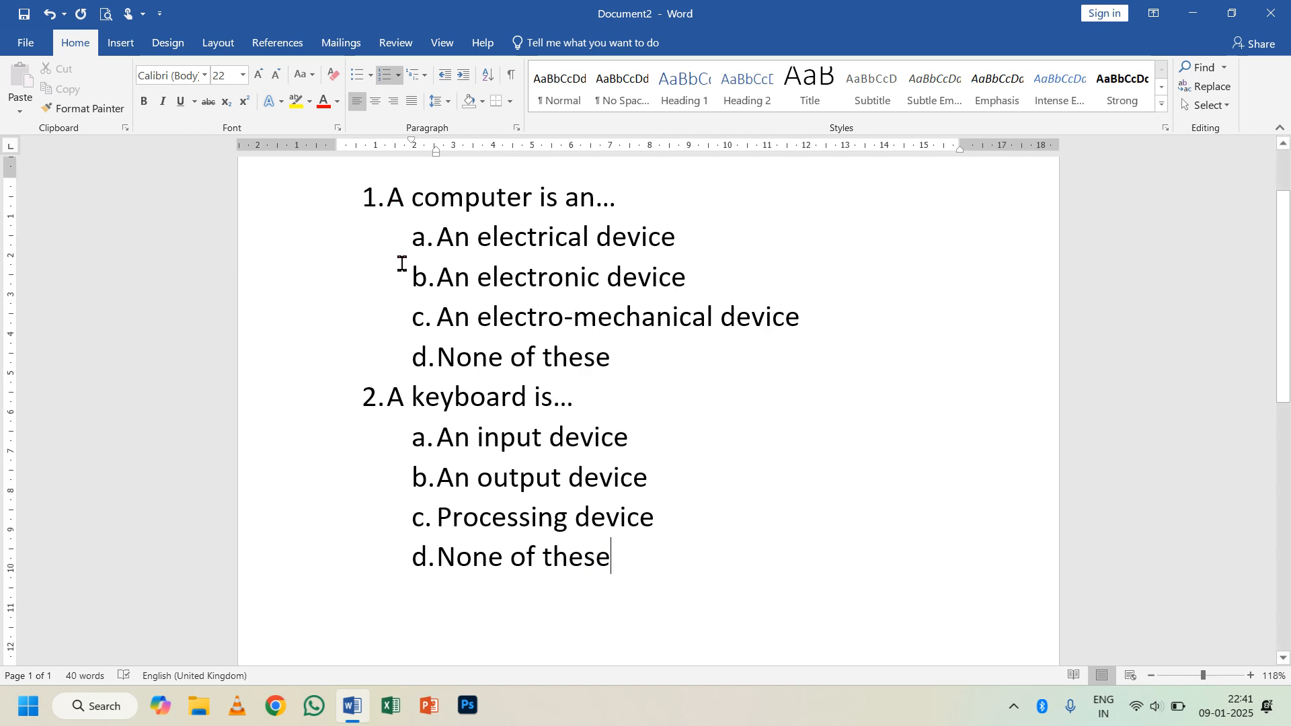
Select the question numbers and the sub-item letters in turn to examine the two list levels.
click(493, 318)
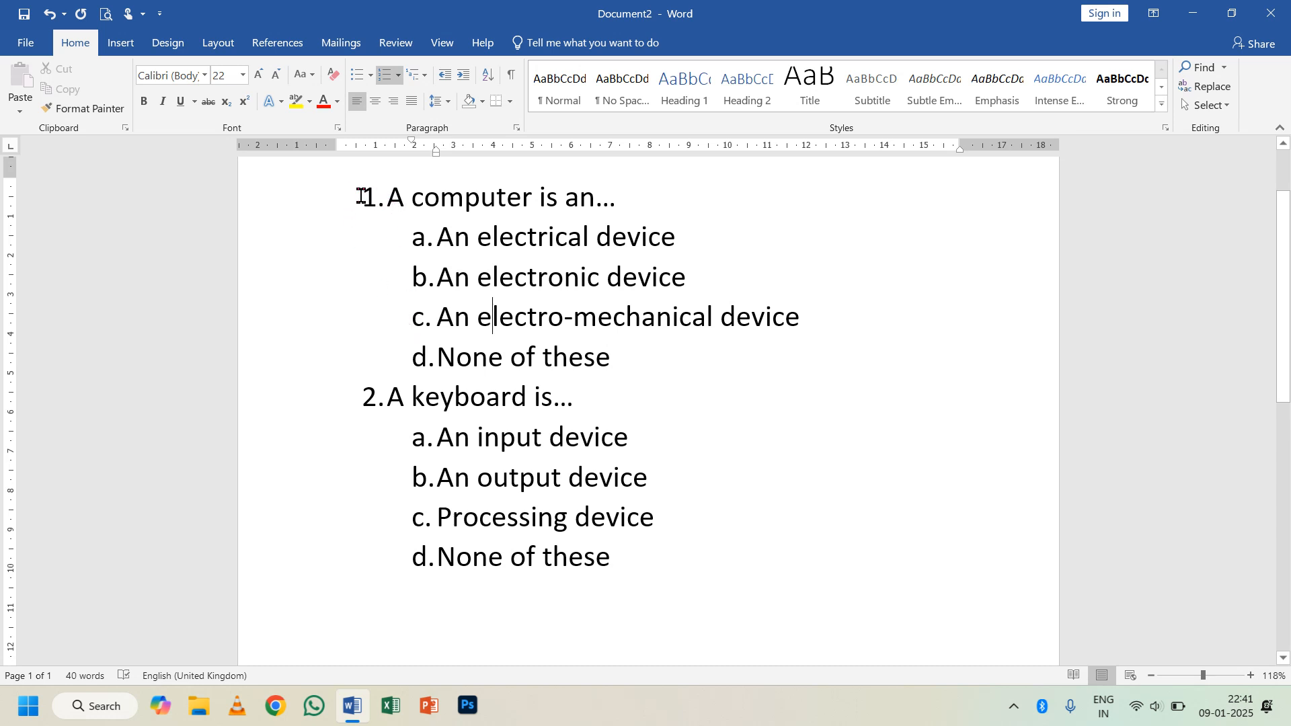
click(373, 398)
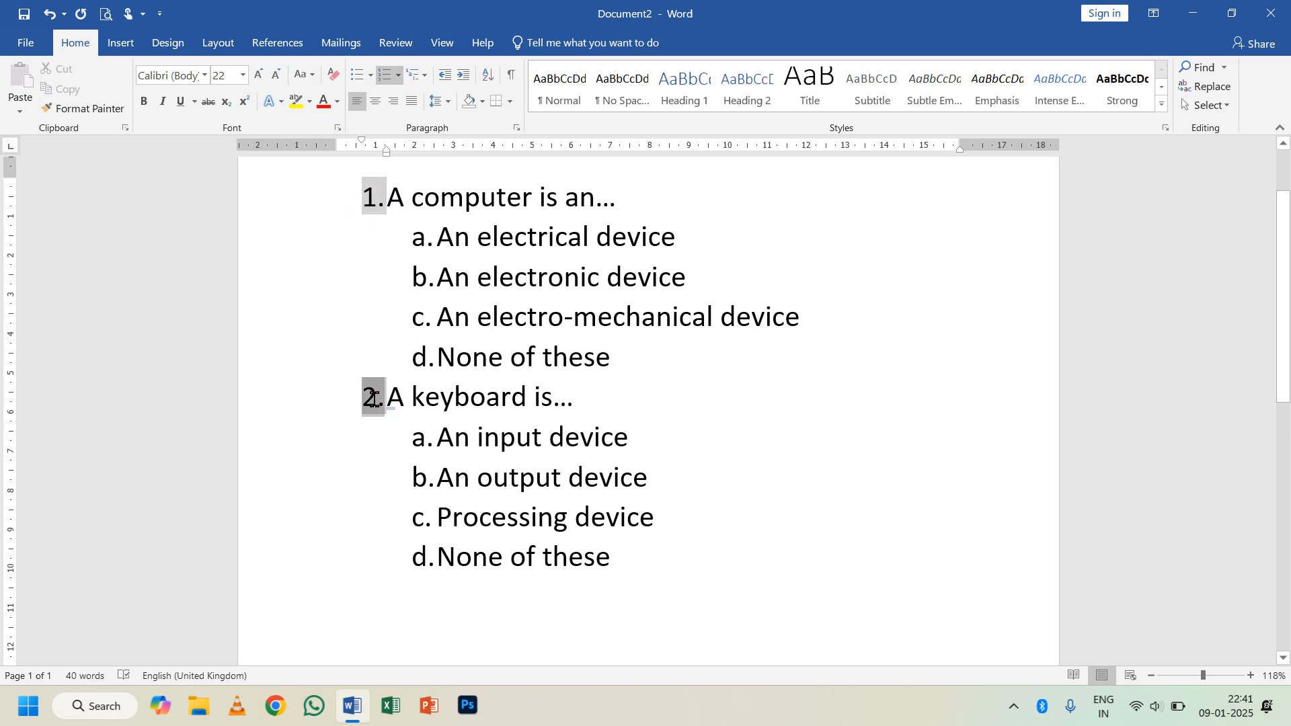
click(417, 241)
click(431, 355)
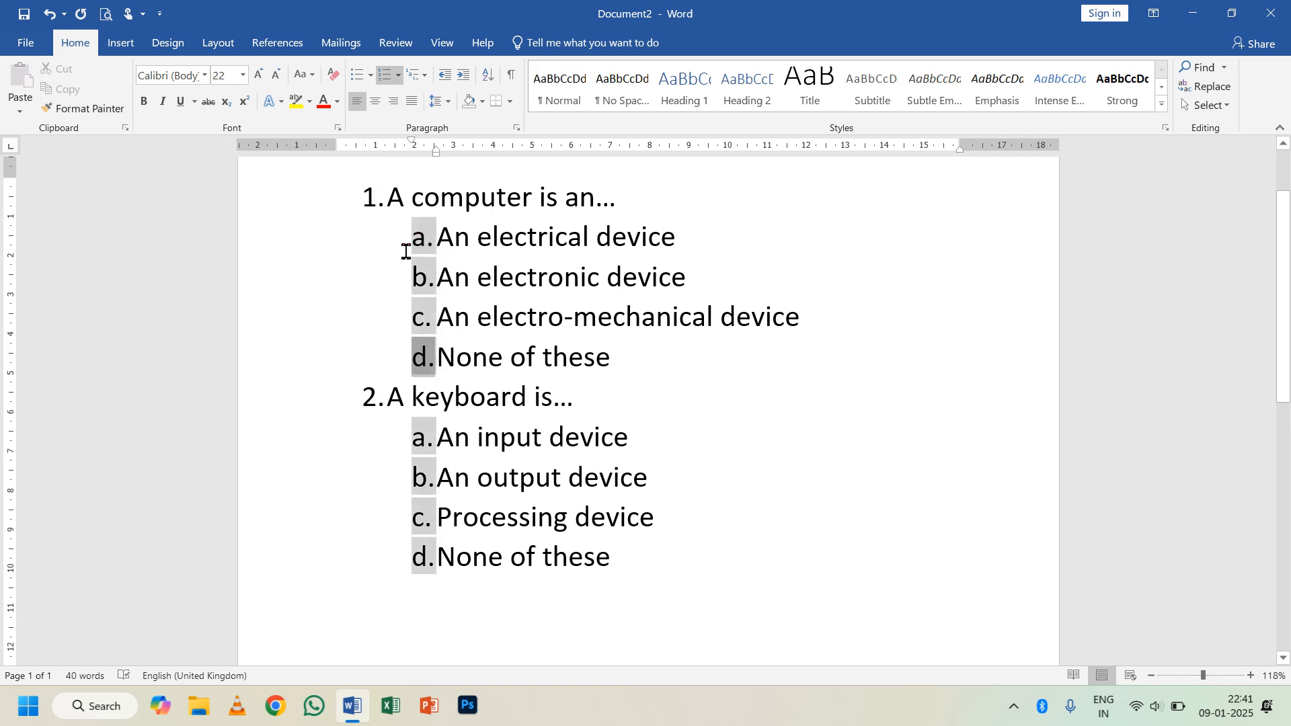
click(368, 199)
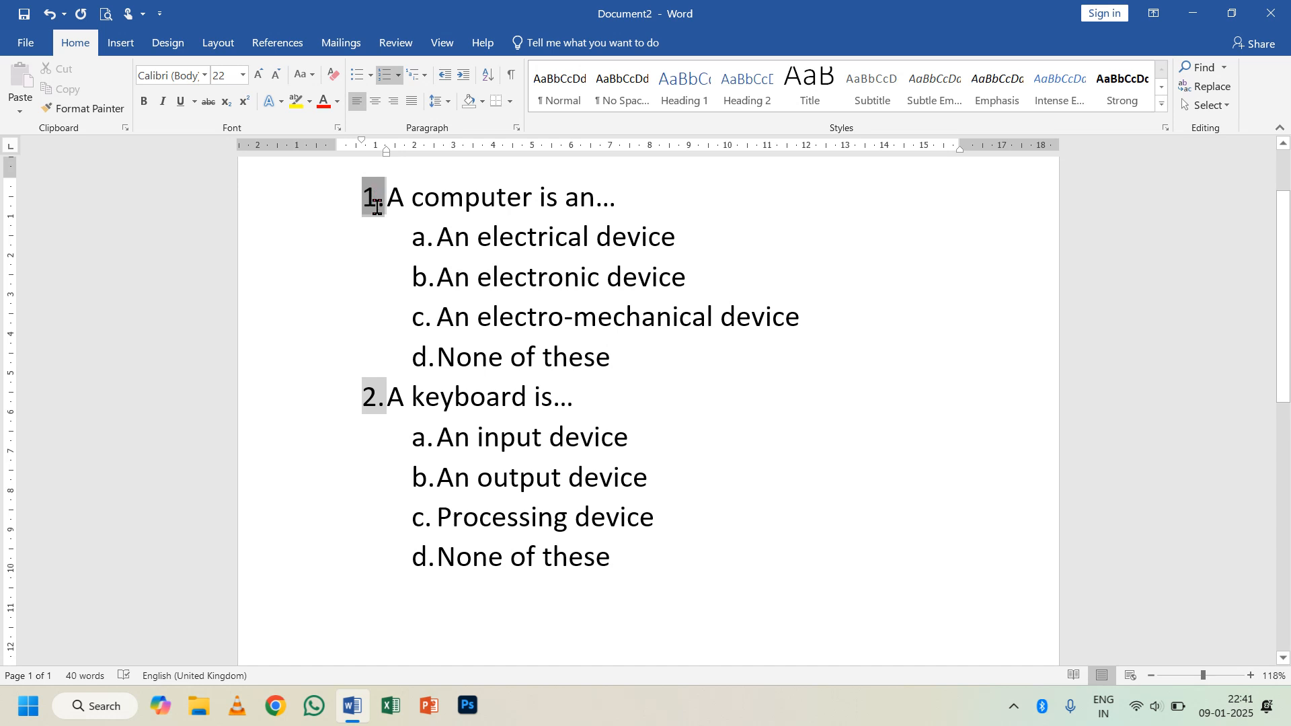
Select the sub-item letters, then decrease the whole list's indent by one level and increase it again.
click(422, 237)
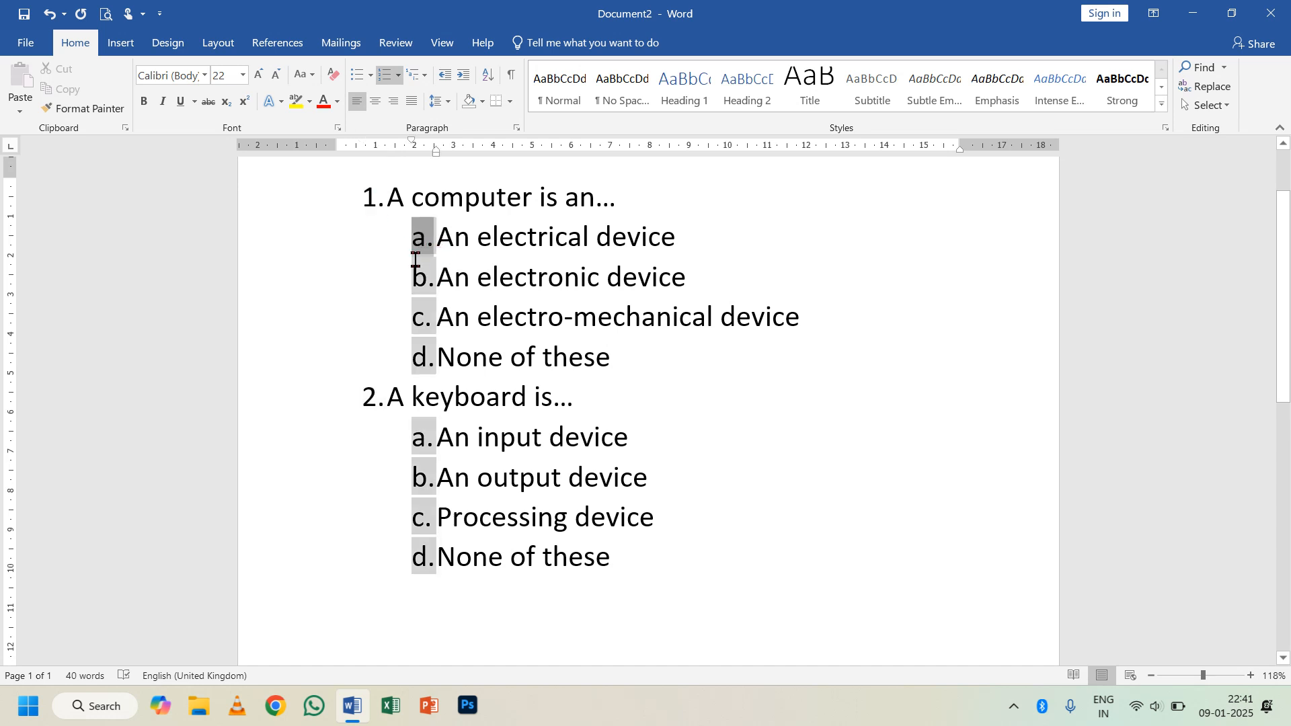
click(406, 242)
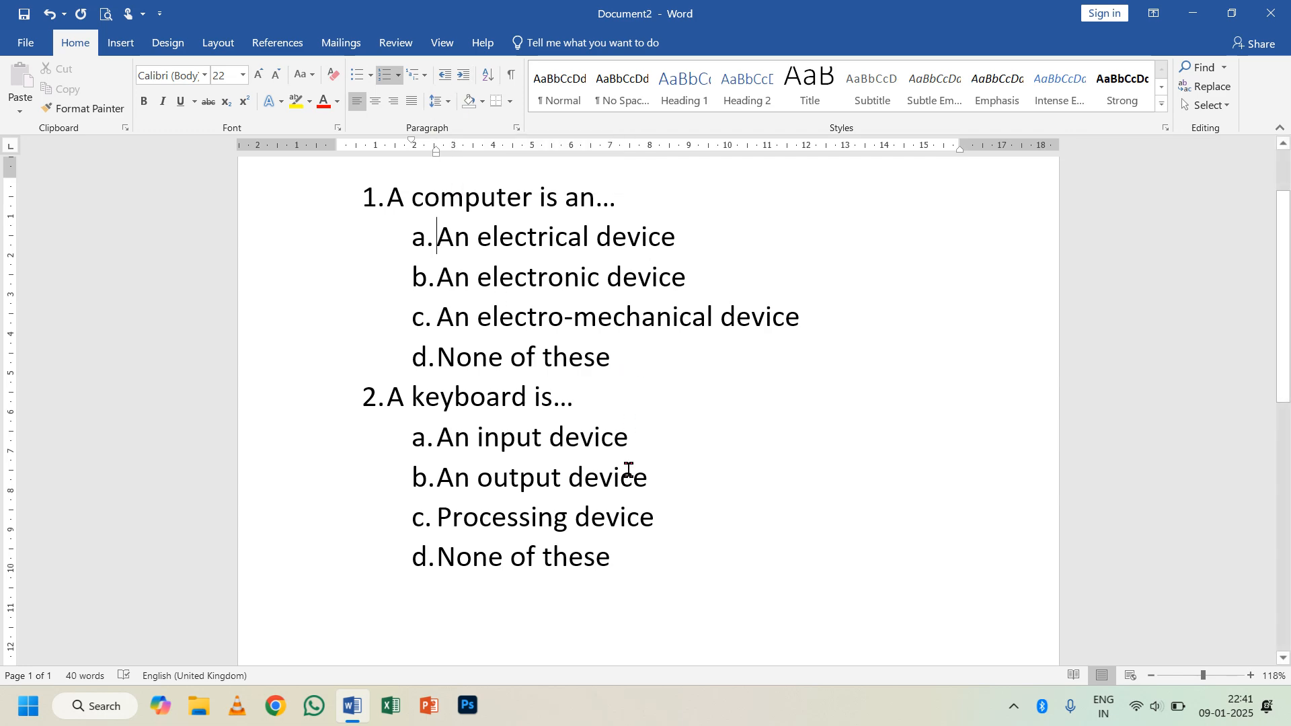
drag(623, 565, 395, 201)
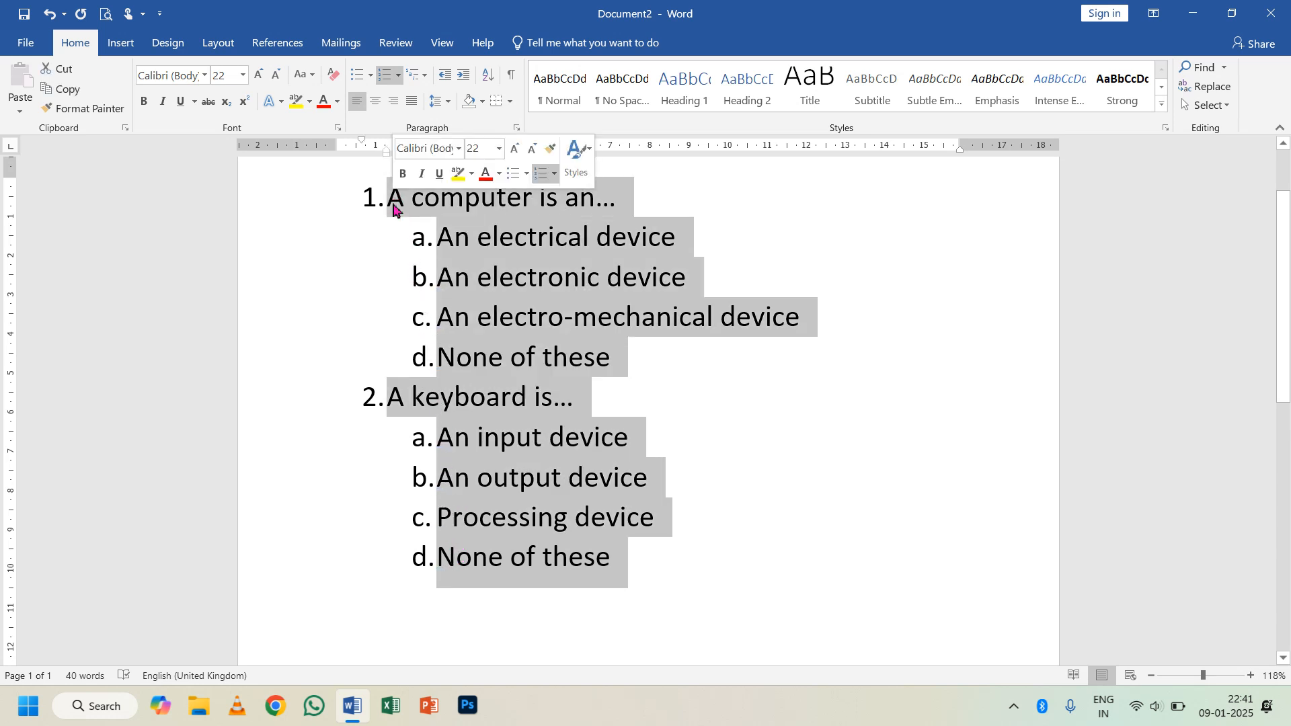
click(445, 83)
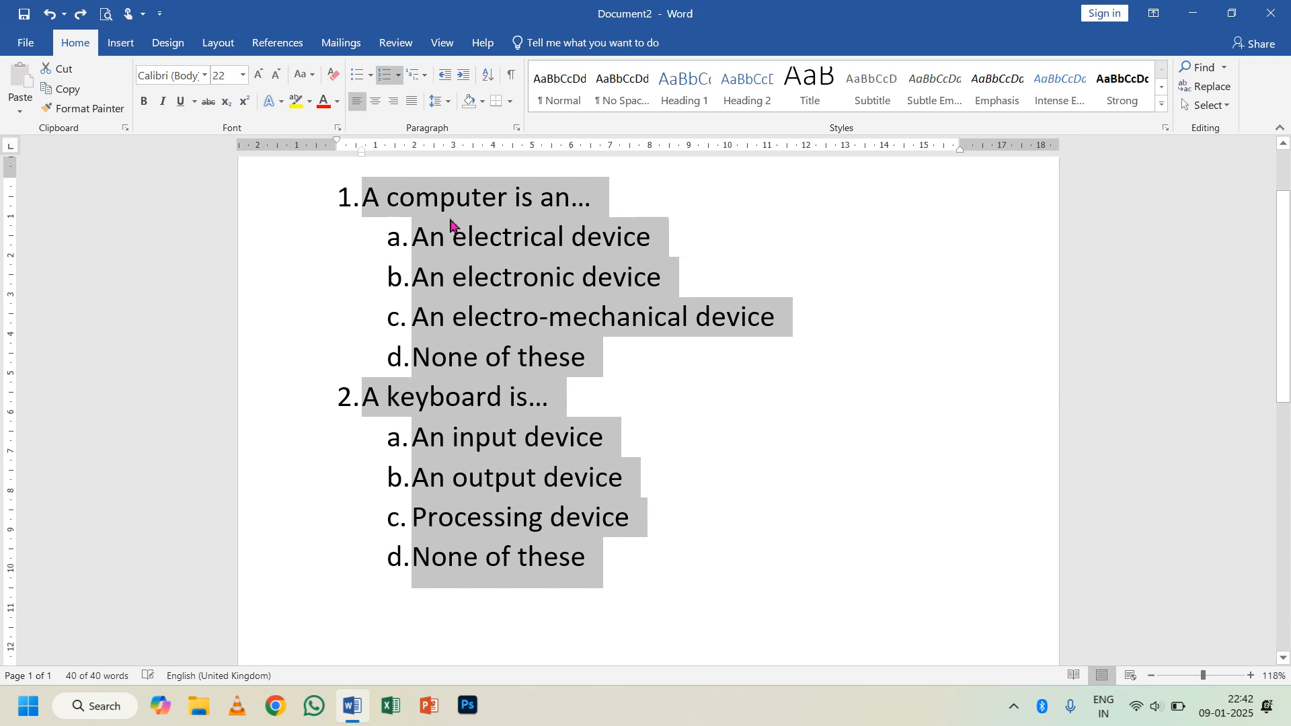
key(ctrl+m)
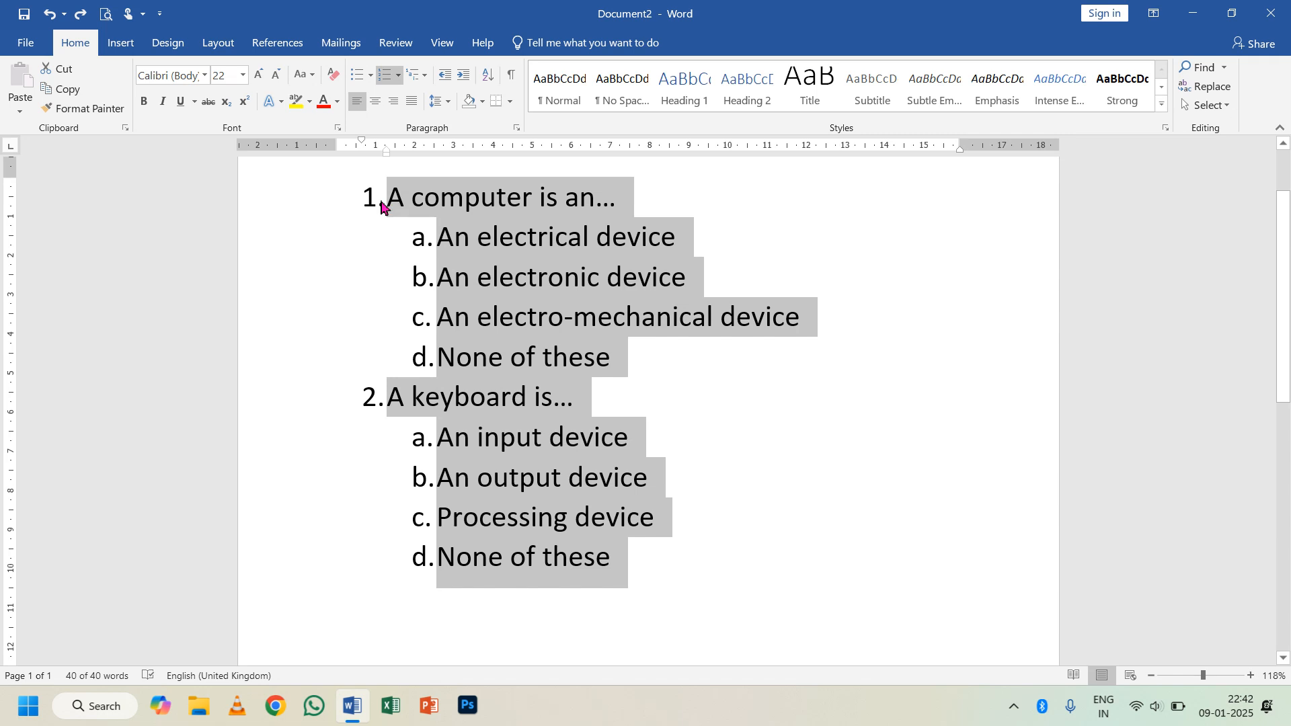
Turn on the screen magnifier and shift the whole list to the margin, two indent levels inward, and back to the margin.
key(super+plus)
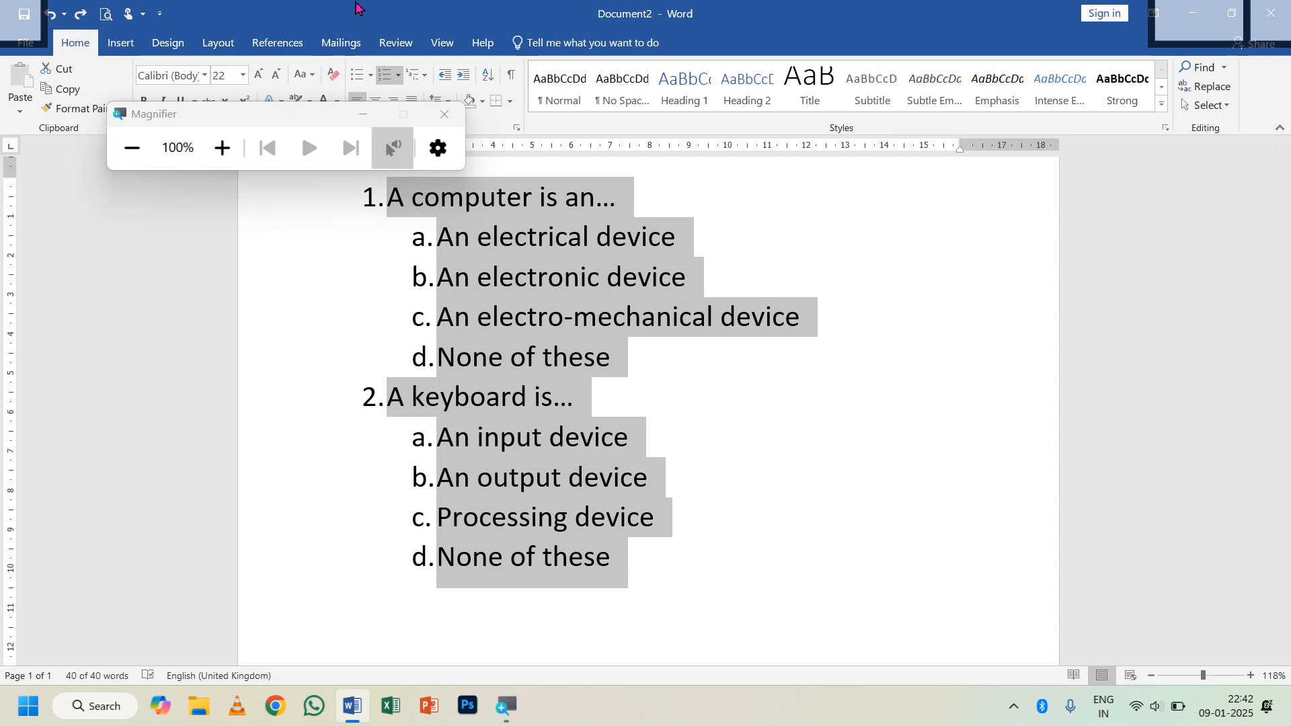
click(364, 116)
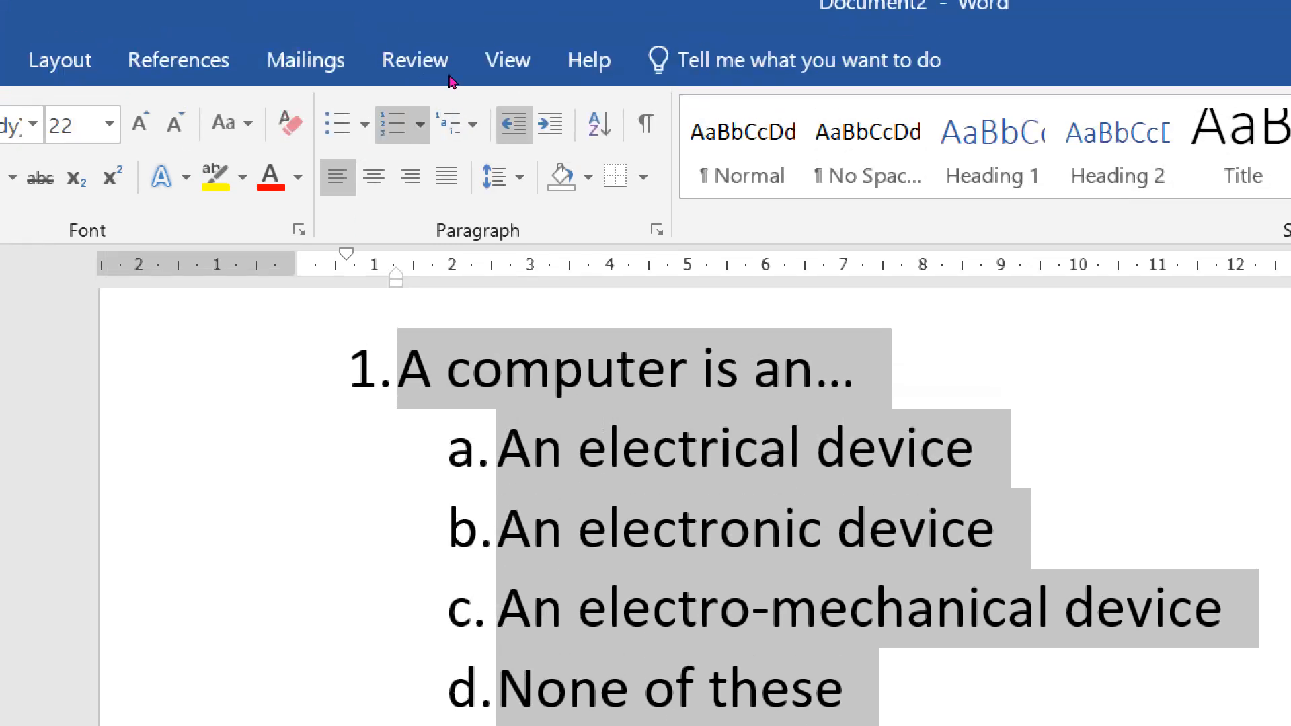
click(513, 124)
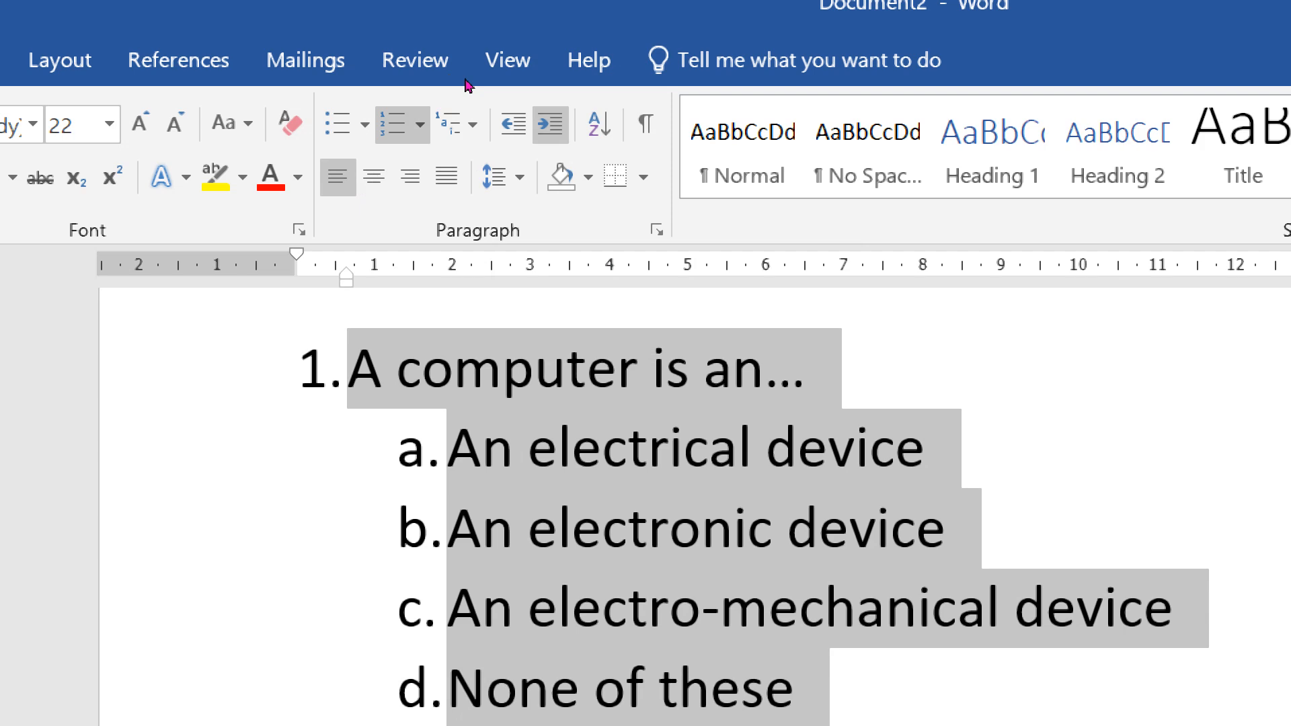
key(ctrl+m)
key(ctrl+m)
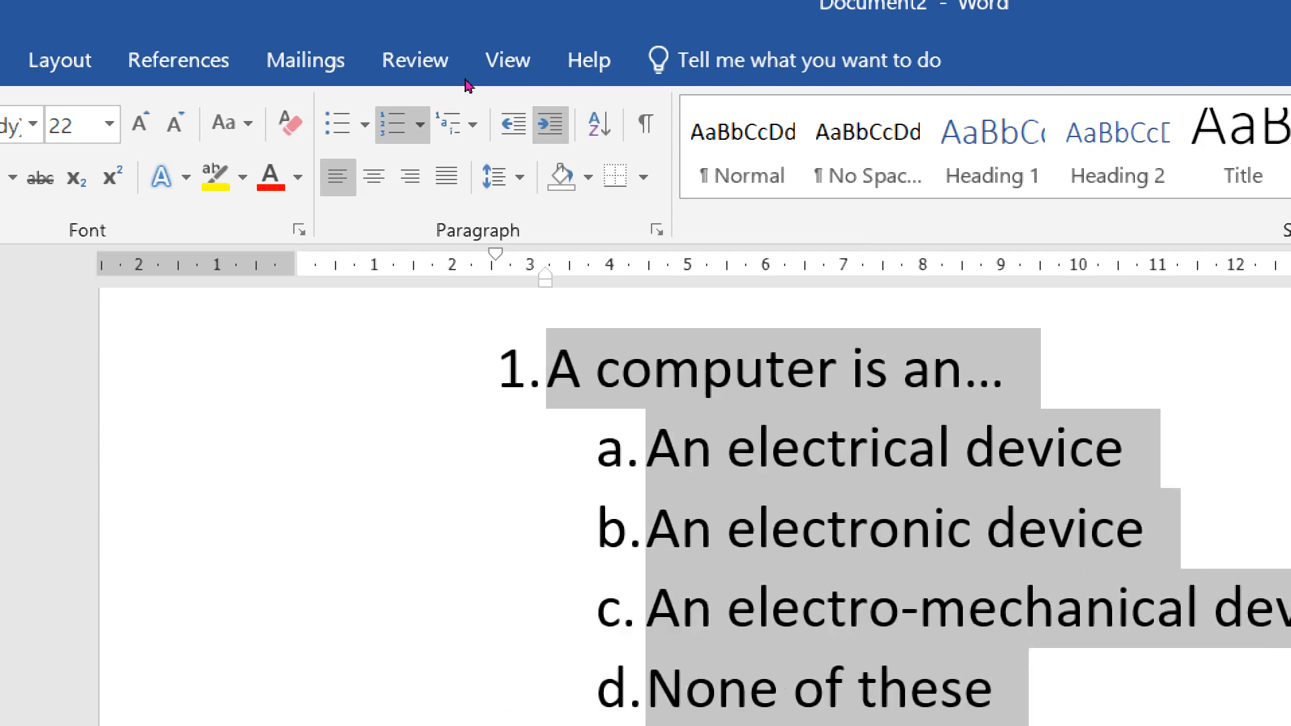
key(ctrl+shift+m)
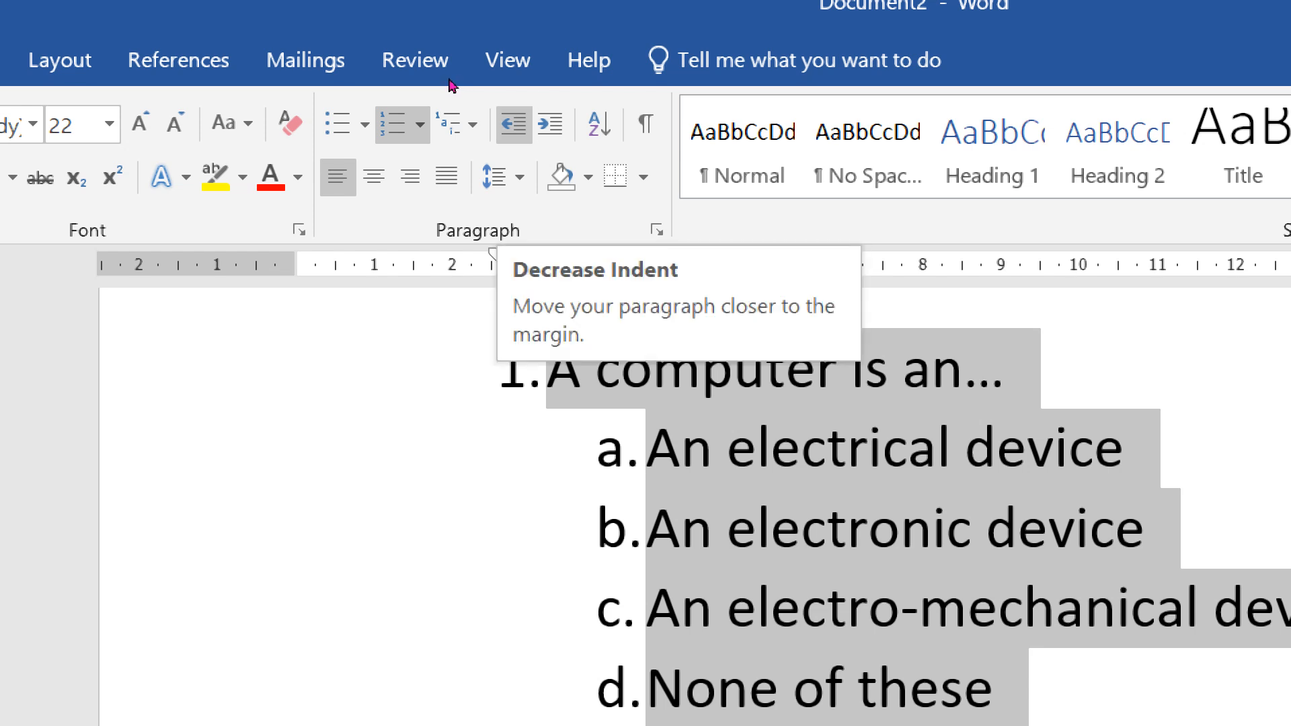
key(ctrl+shift+m)
key(ctrl+shift+m)
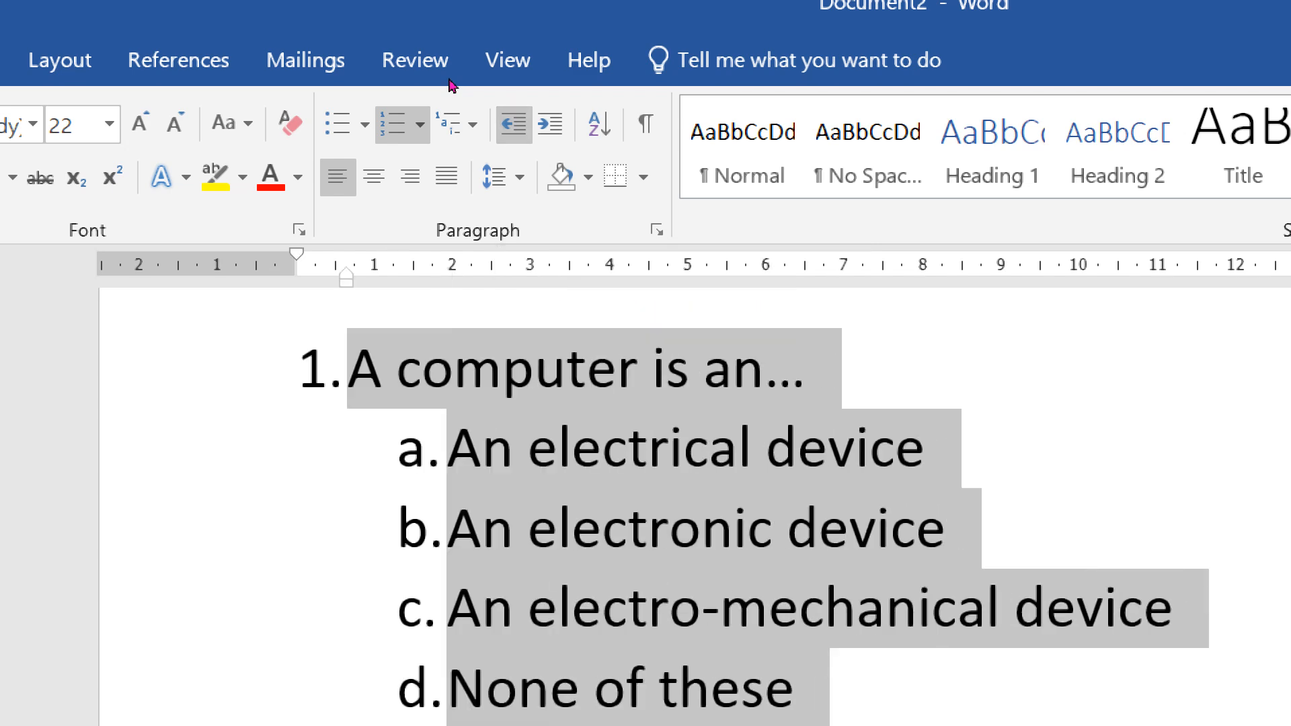
Increase and decrease the whole list's indent again, then do the same for only the lettered sub-item level.
key(ctrl+m)
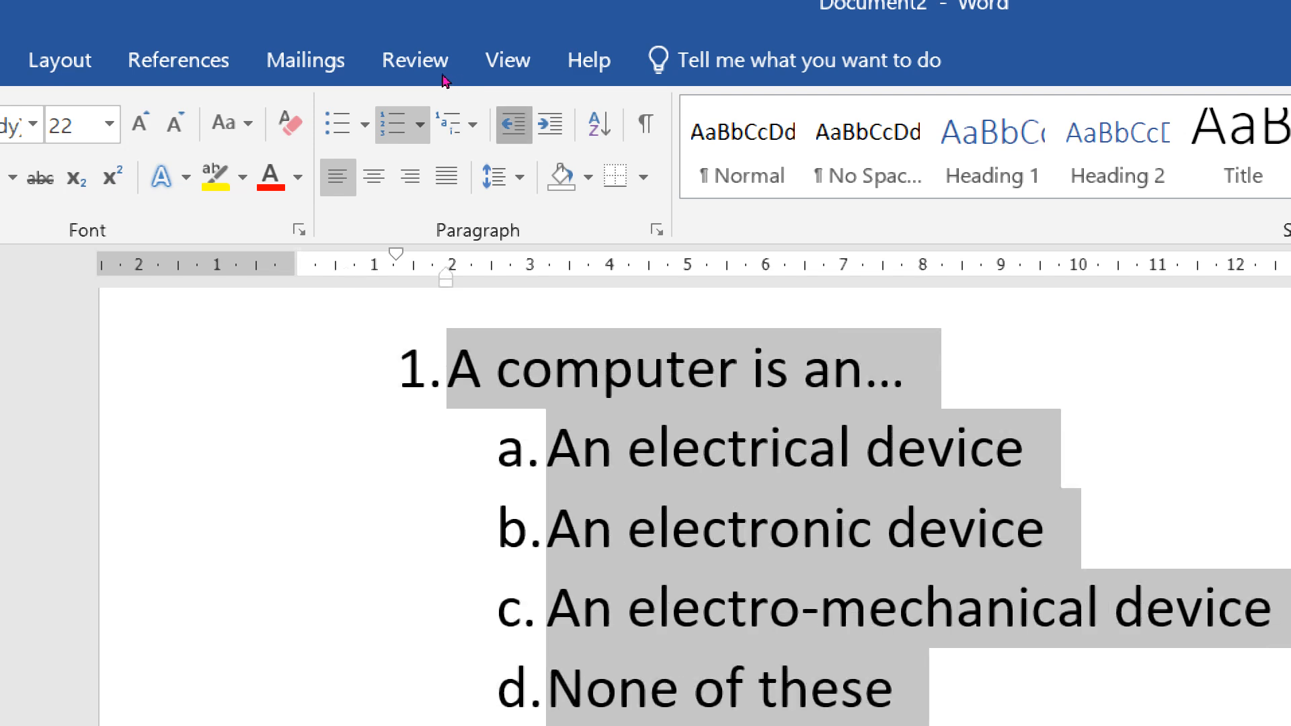
key(ctrl+shift+m)
key(ctrl+m)
key(ctrl+shift+m)
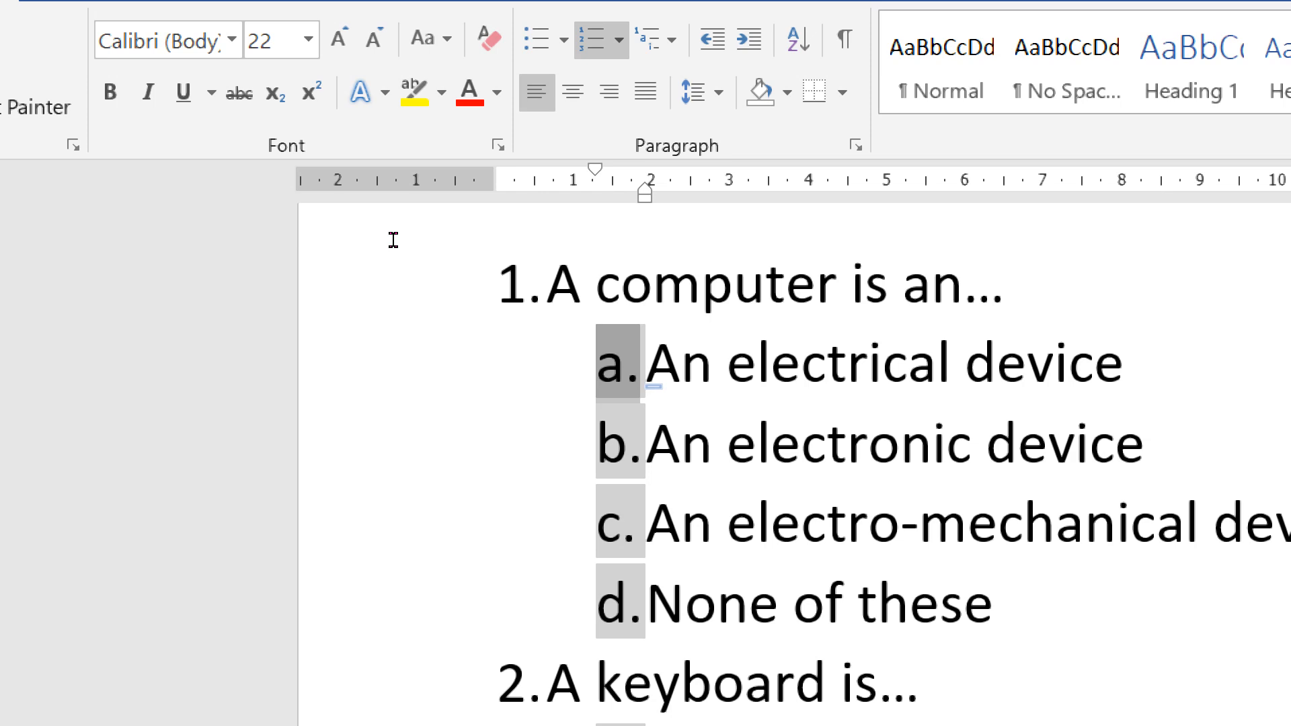
key(ctrl+m)
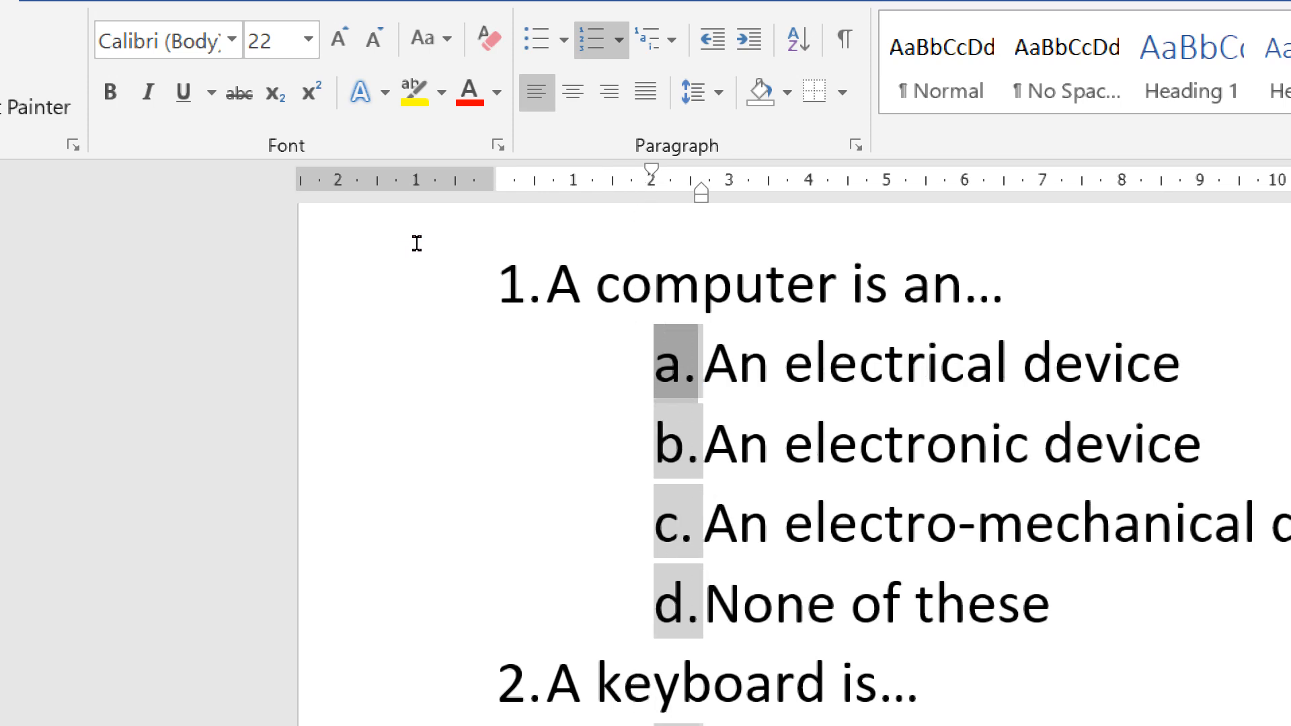
key(ctrl+shift+m)
Select question 1's four sub-items and switch them repeatedly between the numbered question level and the lettered level.
mouse_move(995, 604)
mouse_down()
mouse_move(729, 524)
mouse_move(648, 364)
mouse_up()
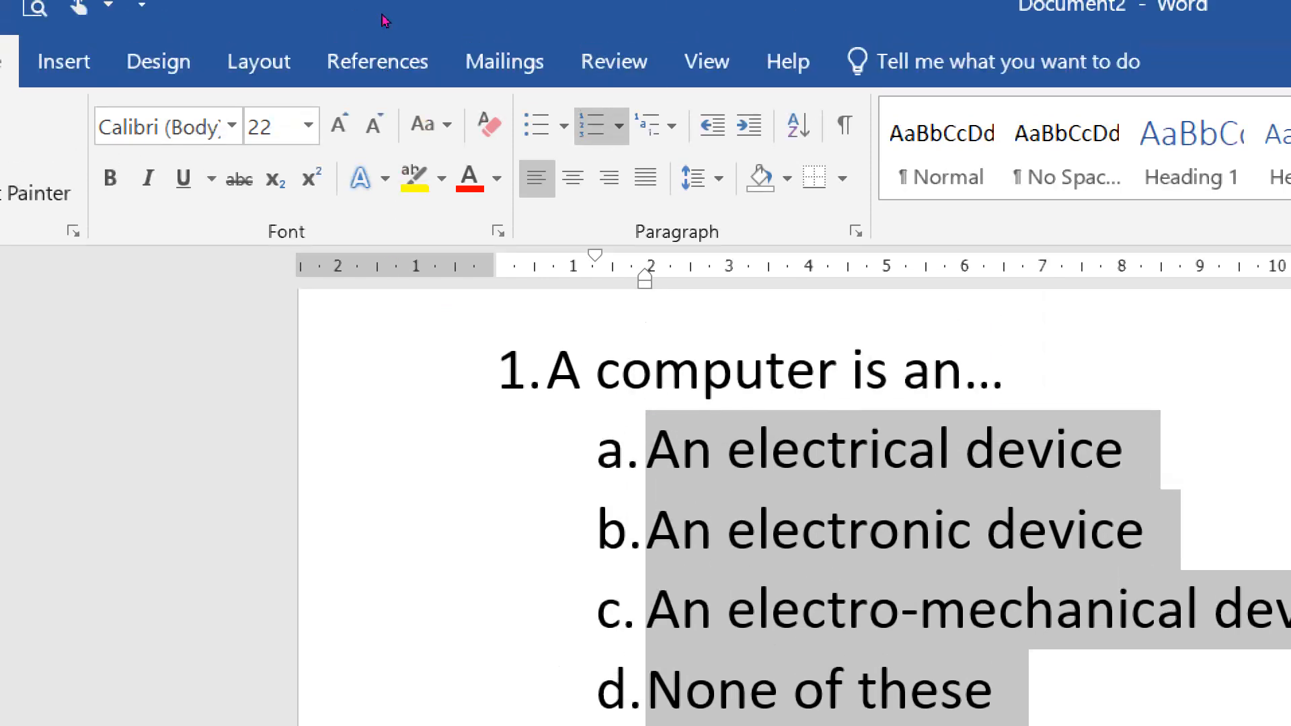
click(713, 39)
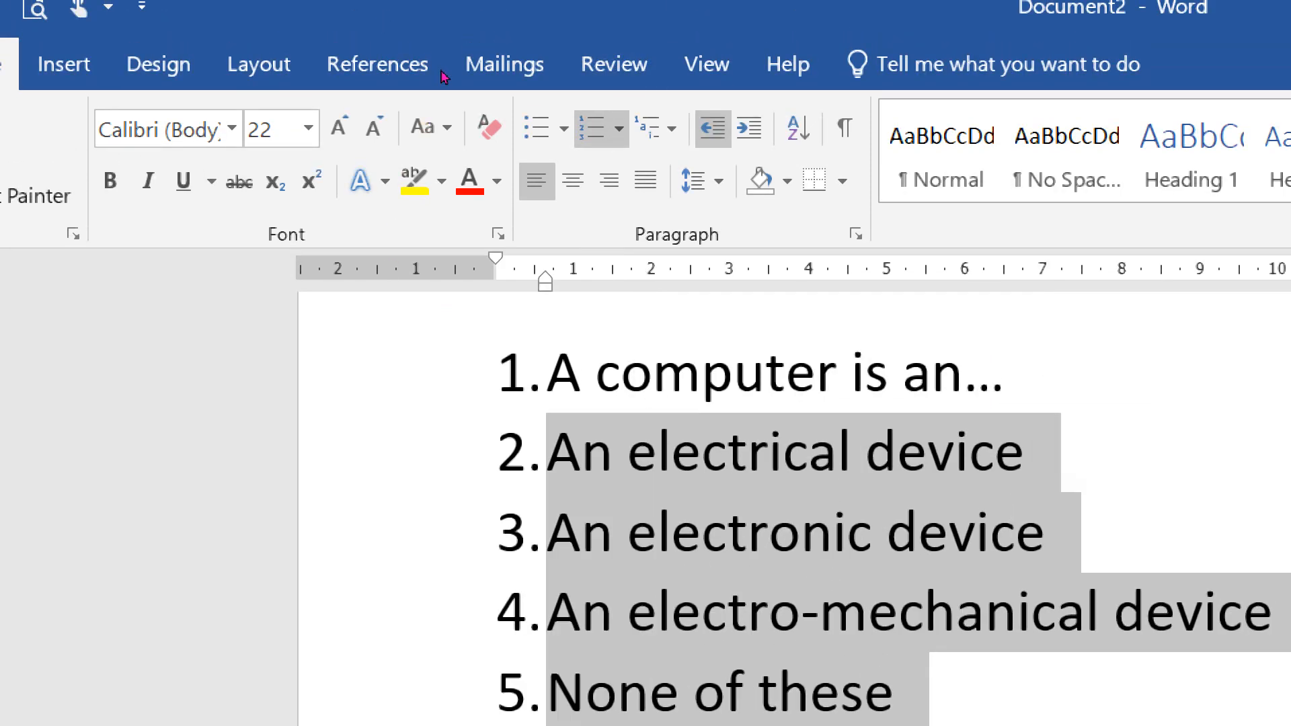
click(750, 128)
click(713, 128)
click(749, 128)
click(713, 128)
click(749, 127)
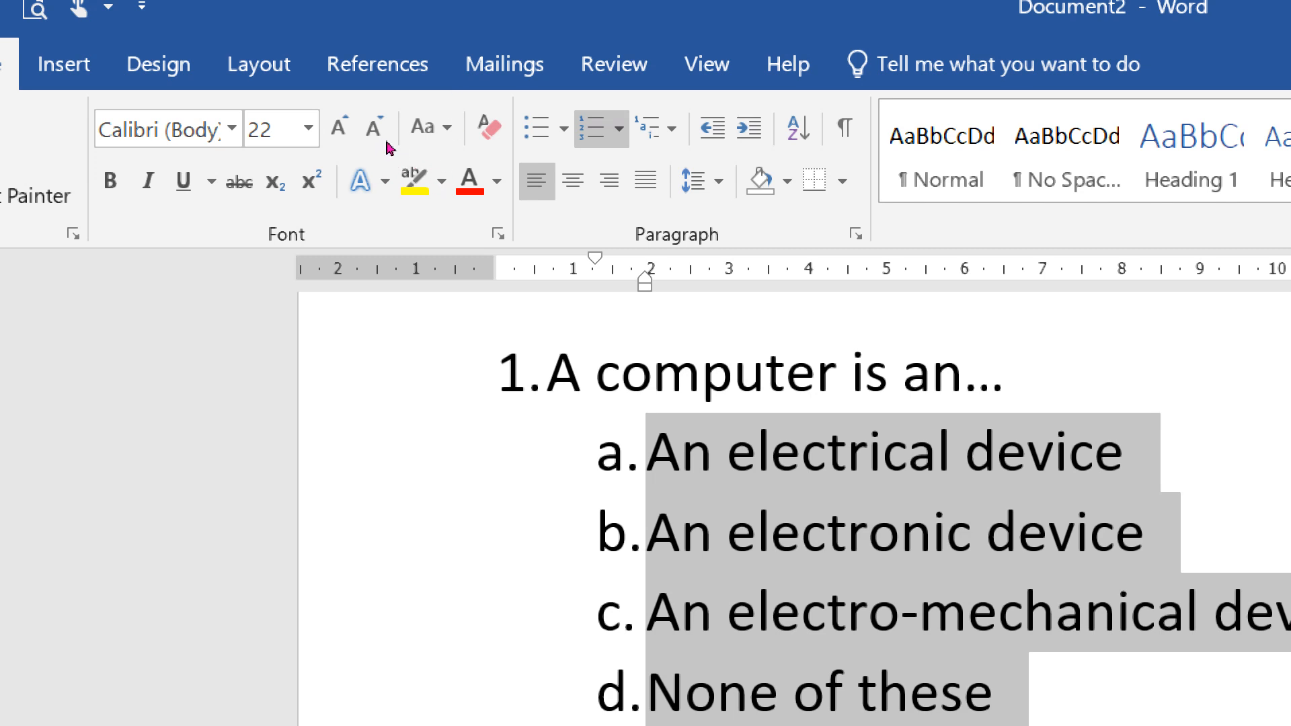
Shift the first-line and hanging indents of question 1's sub-items, then promote and demote them to restore the lettered level.
mouse_move(595, 259)
mouse_down()
mouse_move(535, 259)
mouse_move(553, 259)
mouse_up()
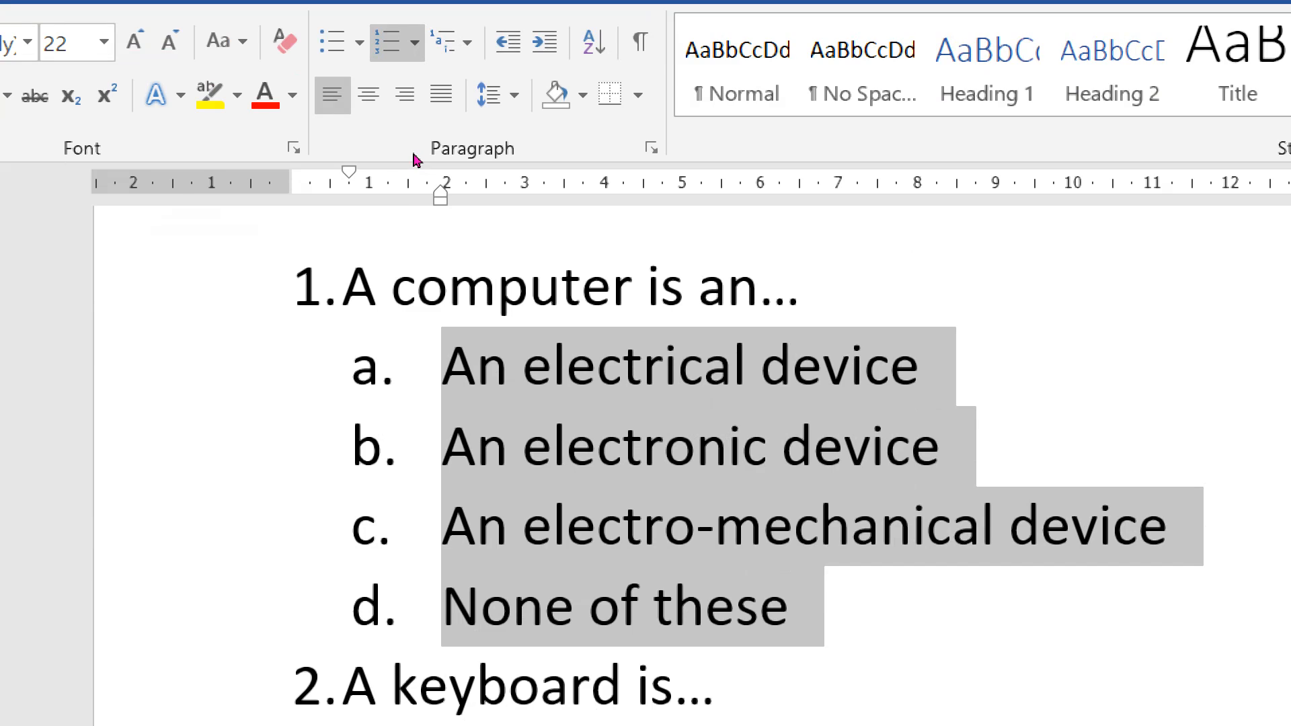
mouse_move(415, 160)
mouse_down()
mouse_move(372, 164)
mouse_move(386, 158)
mouse_move(364, 148)
mouse_up()
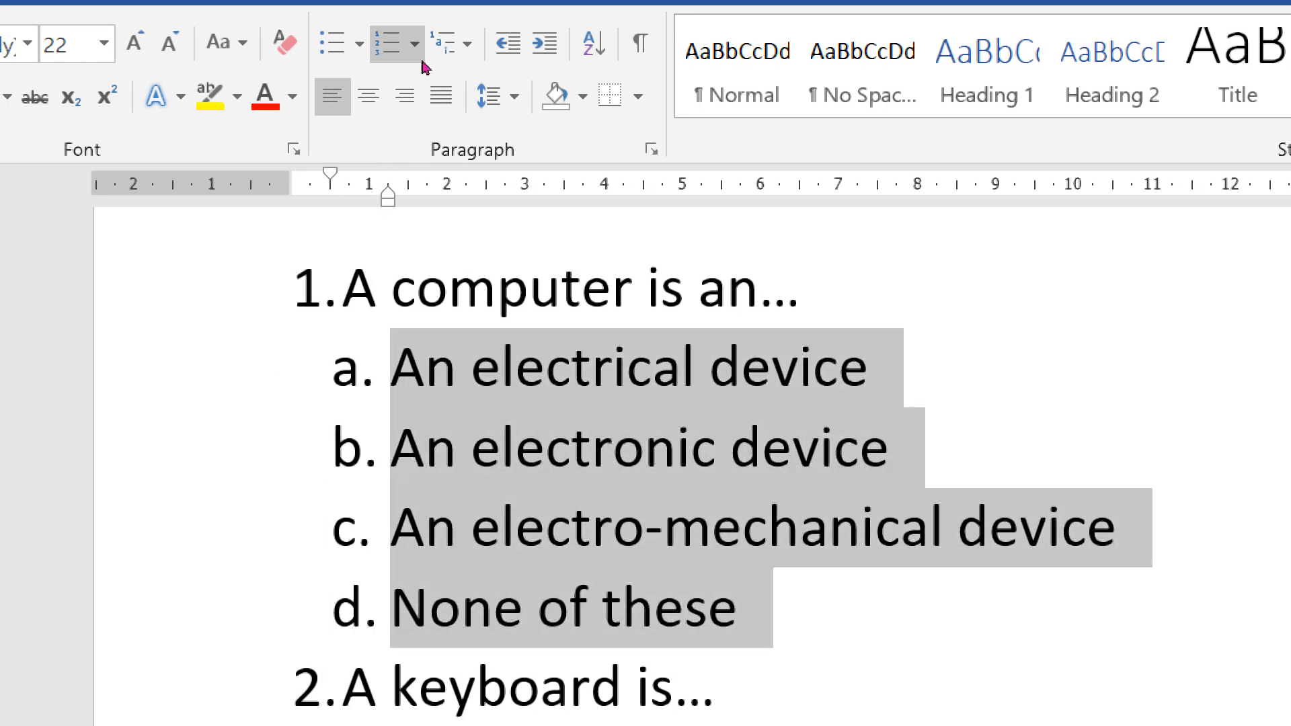
click(509, 44)
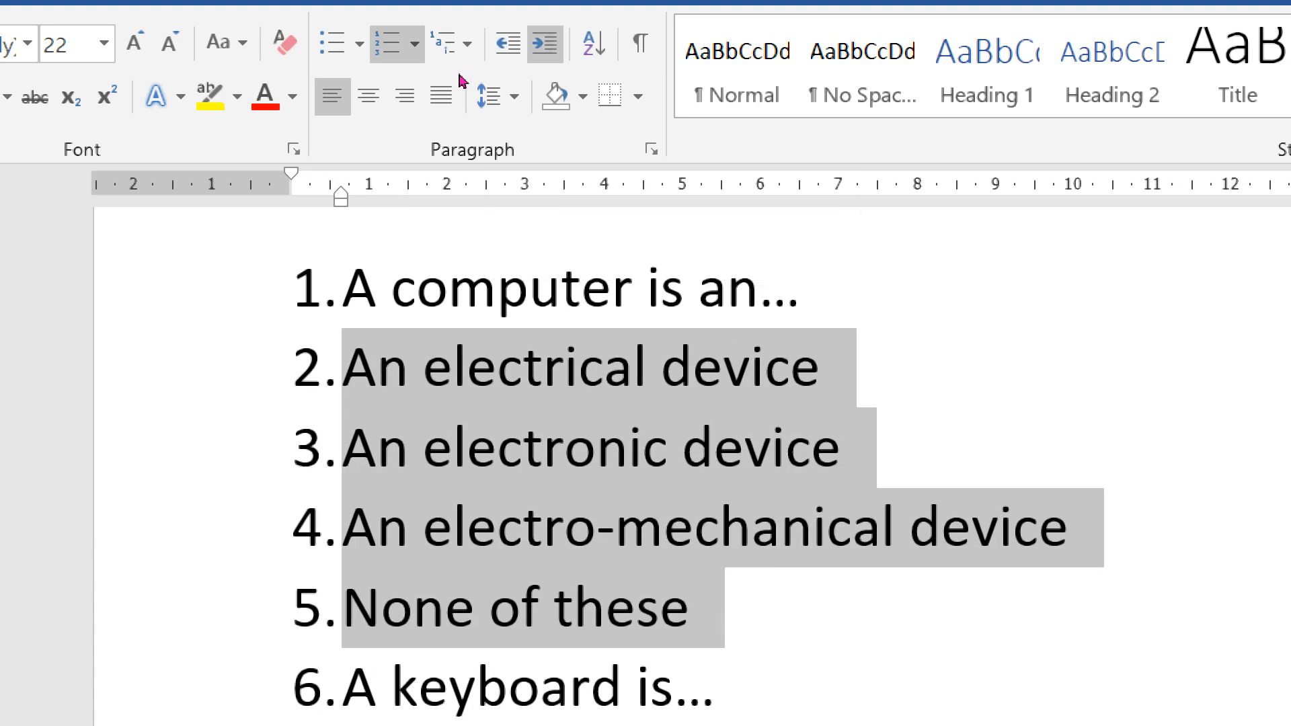
click(545, 44)
click(509, 44)
click(509, 44)
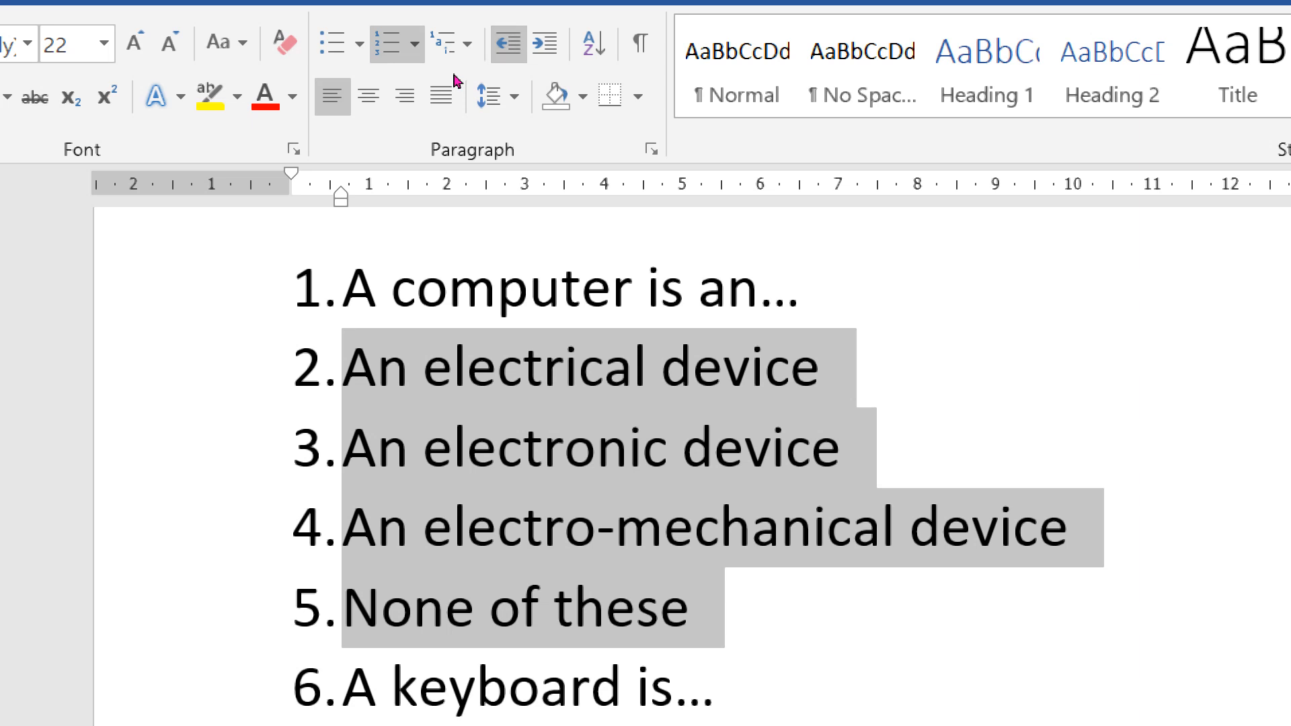
click(545, 45)
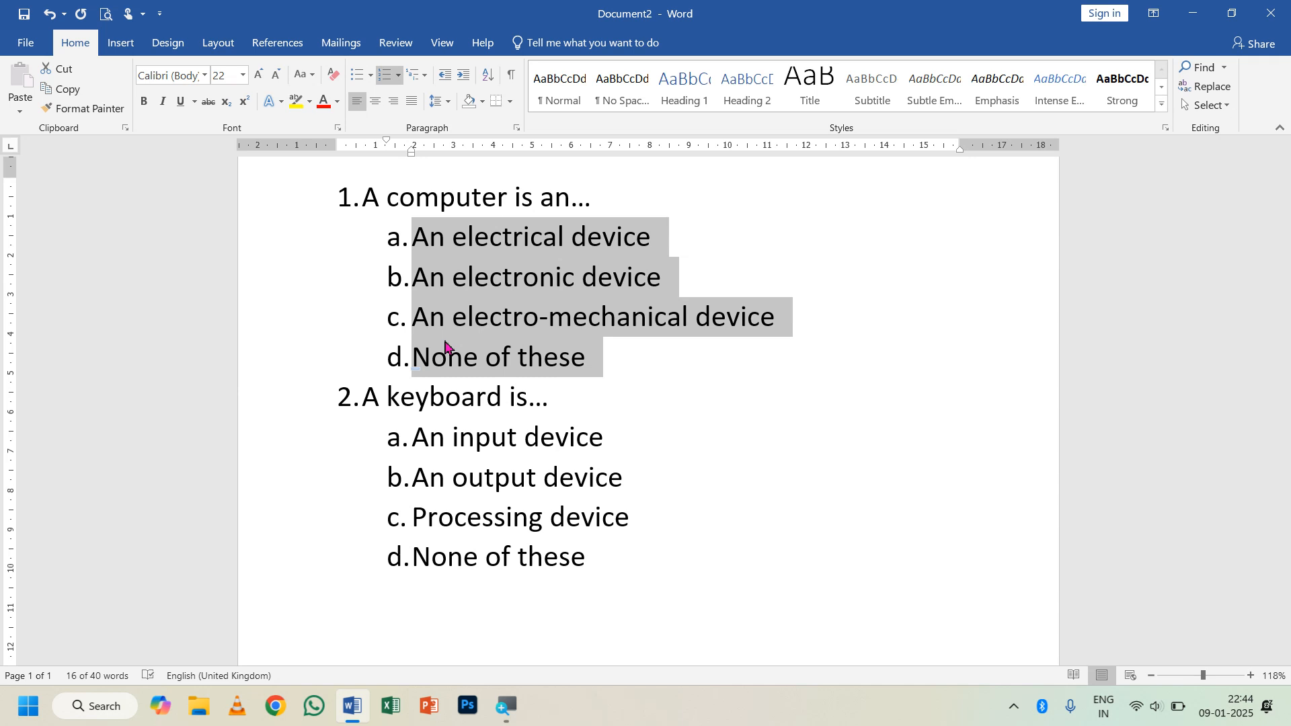
Delete both multiple-choice questions with all their sub-items to empty the page.
click(623, 571)
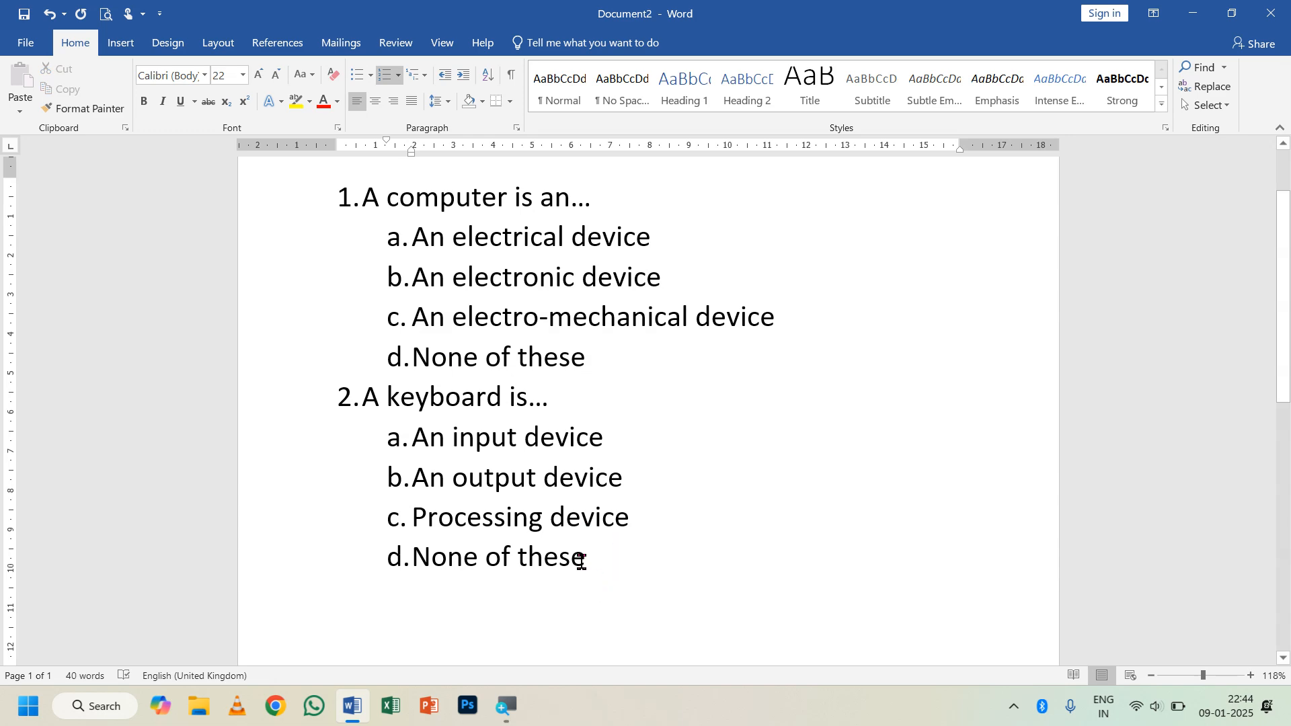
drag(581, 560, 298, 189)
key(BackSpace)
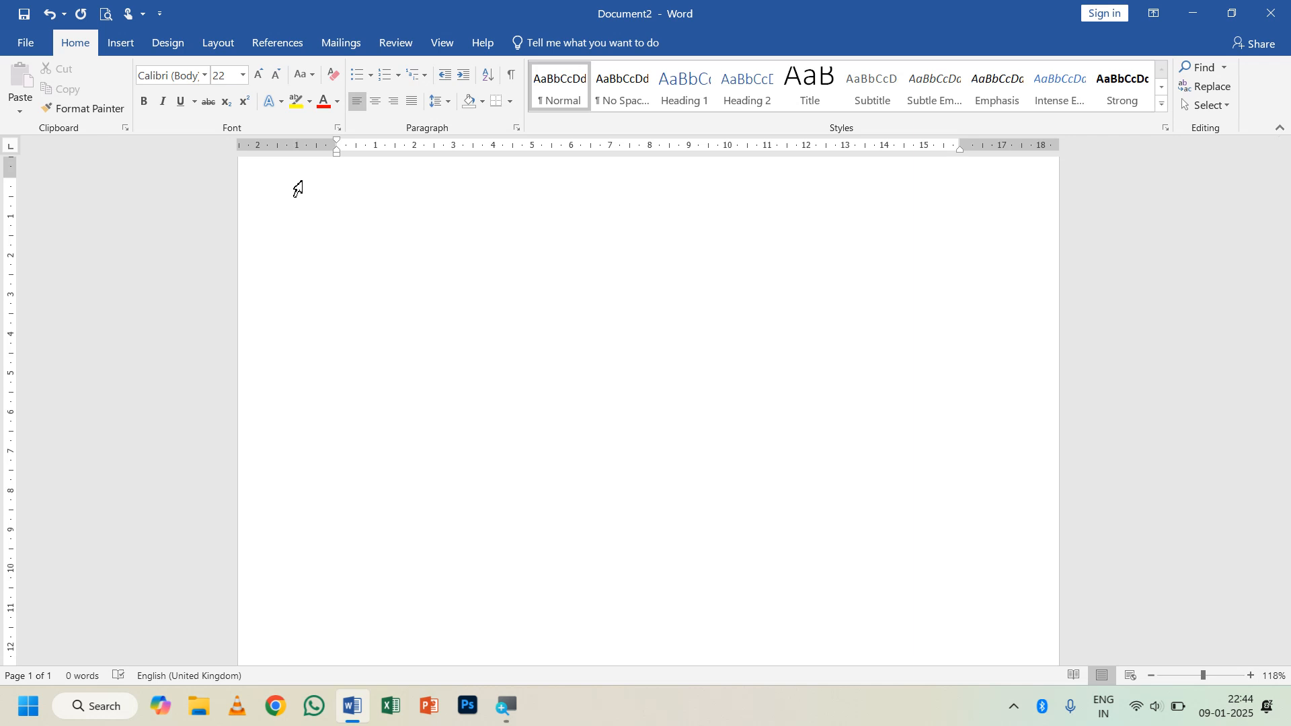
Enter six first names in unsorted order, each in its own paragraph.
text(shivam)
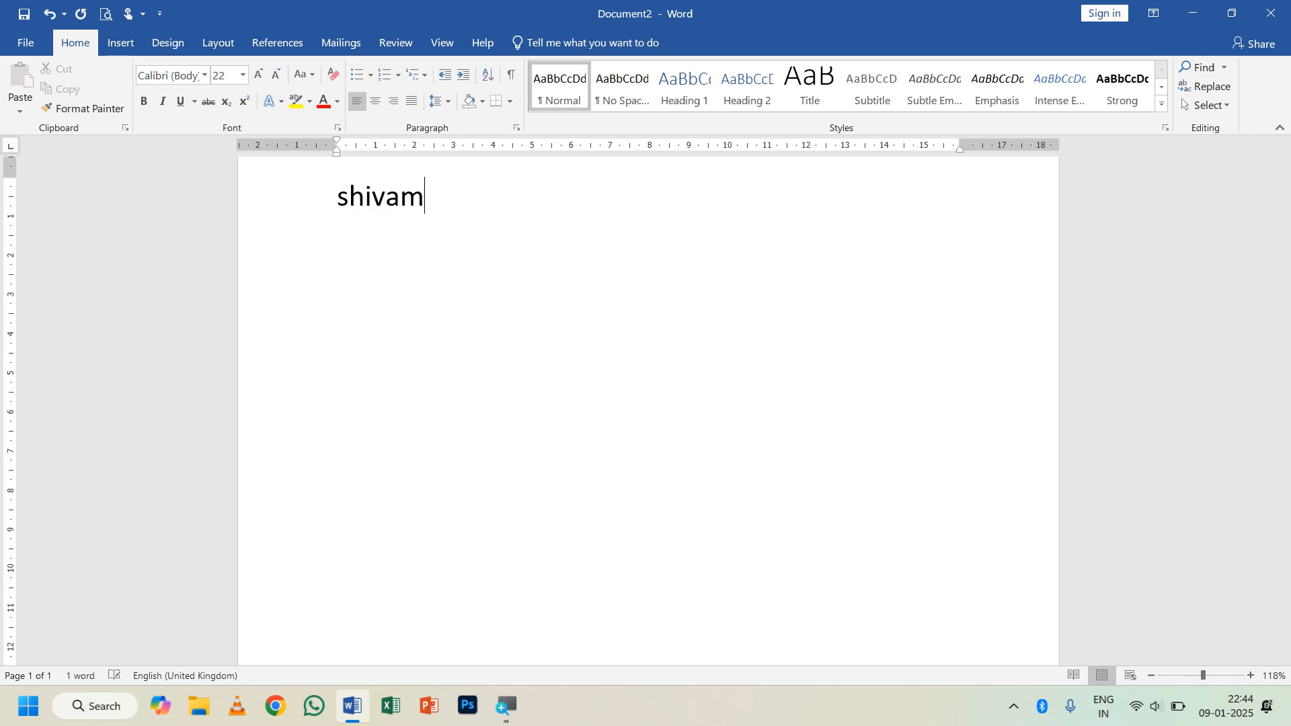
key(Return)
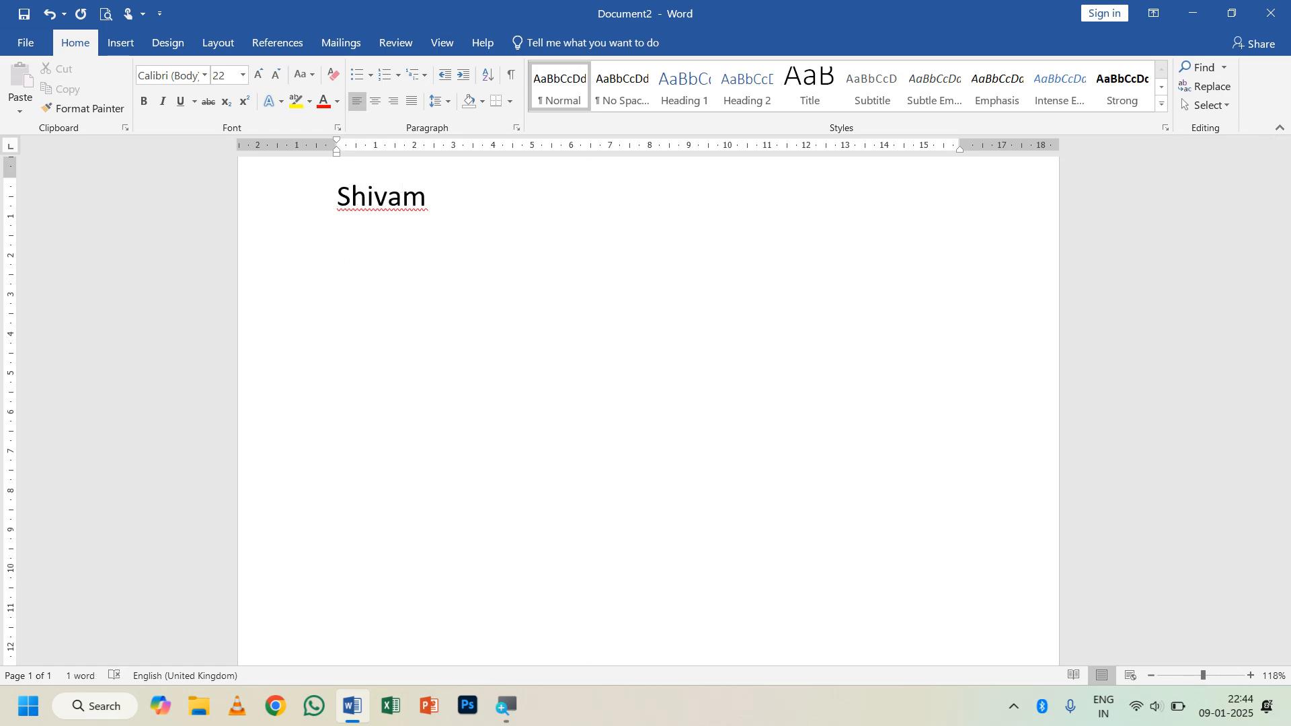
text(aakash)
key(Return)
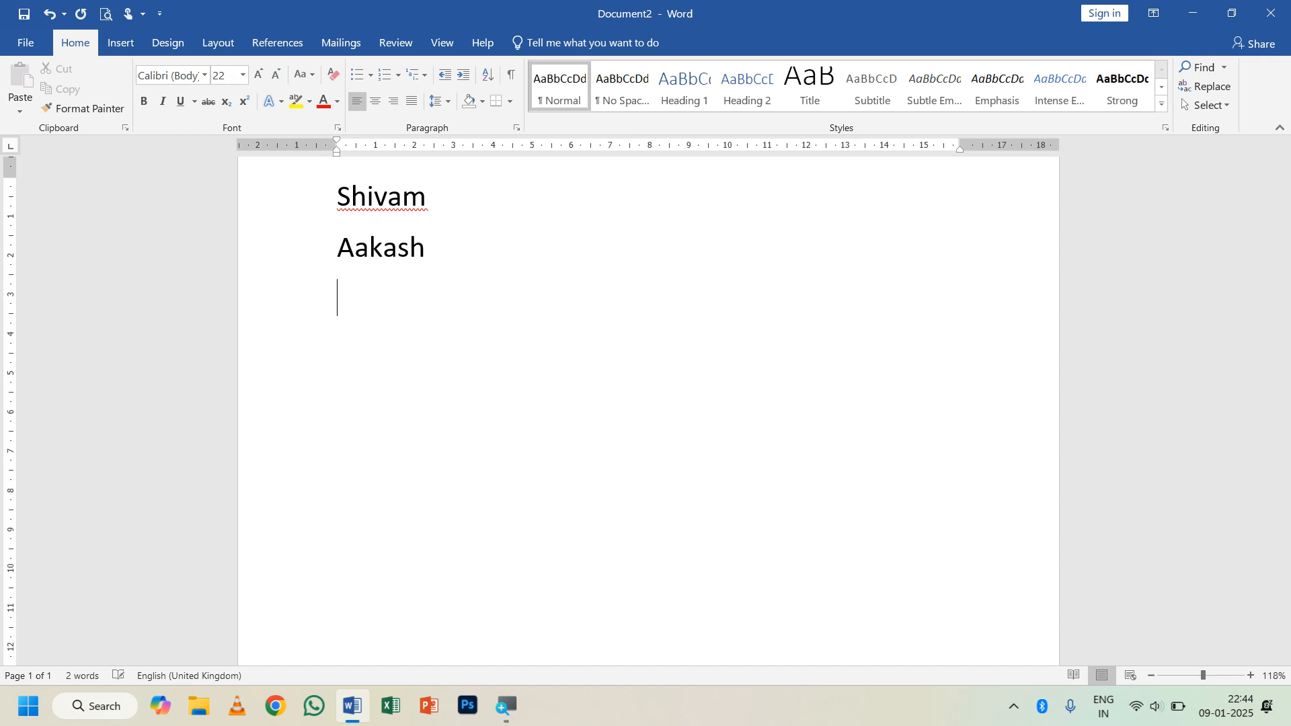
text(ravi)
key(Return)
text(rahul)
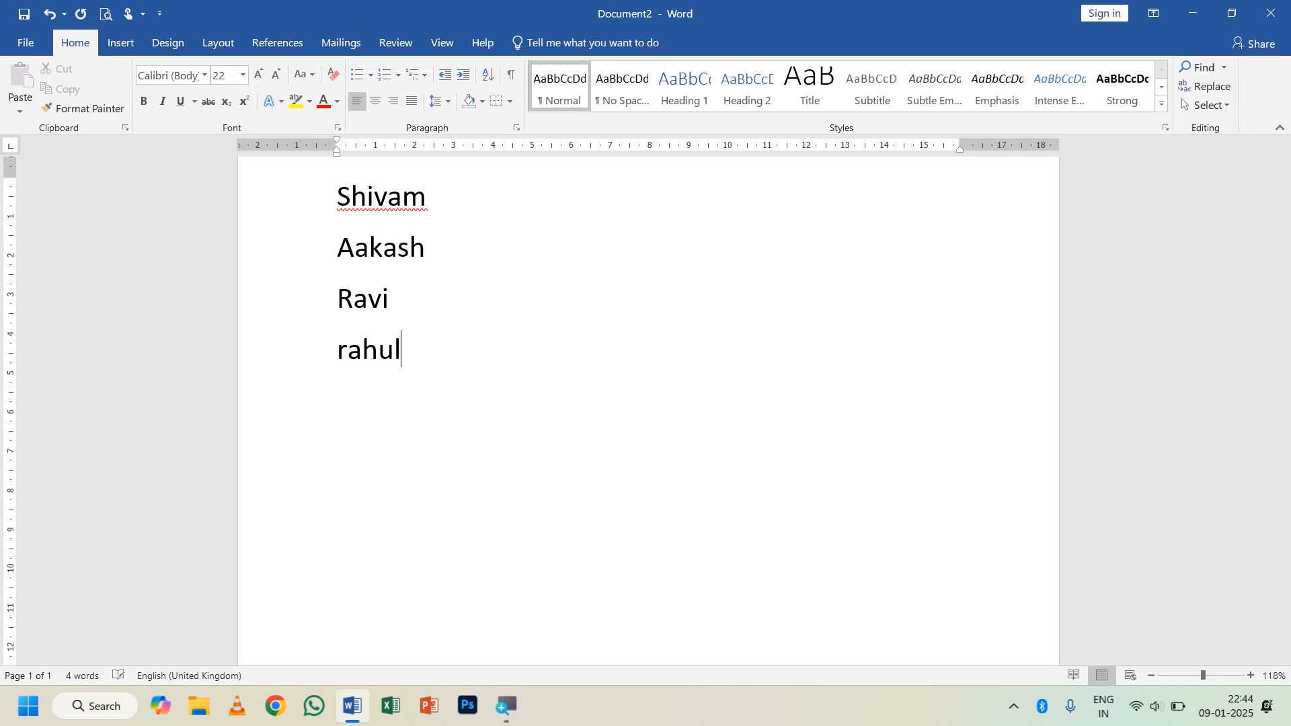
key(Return)
text(s)
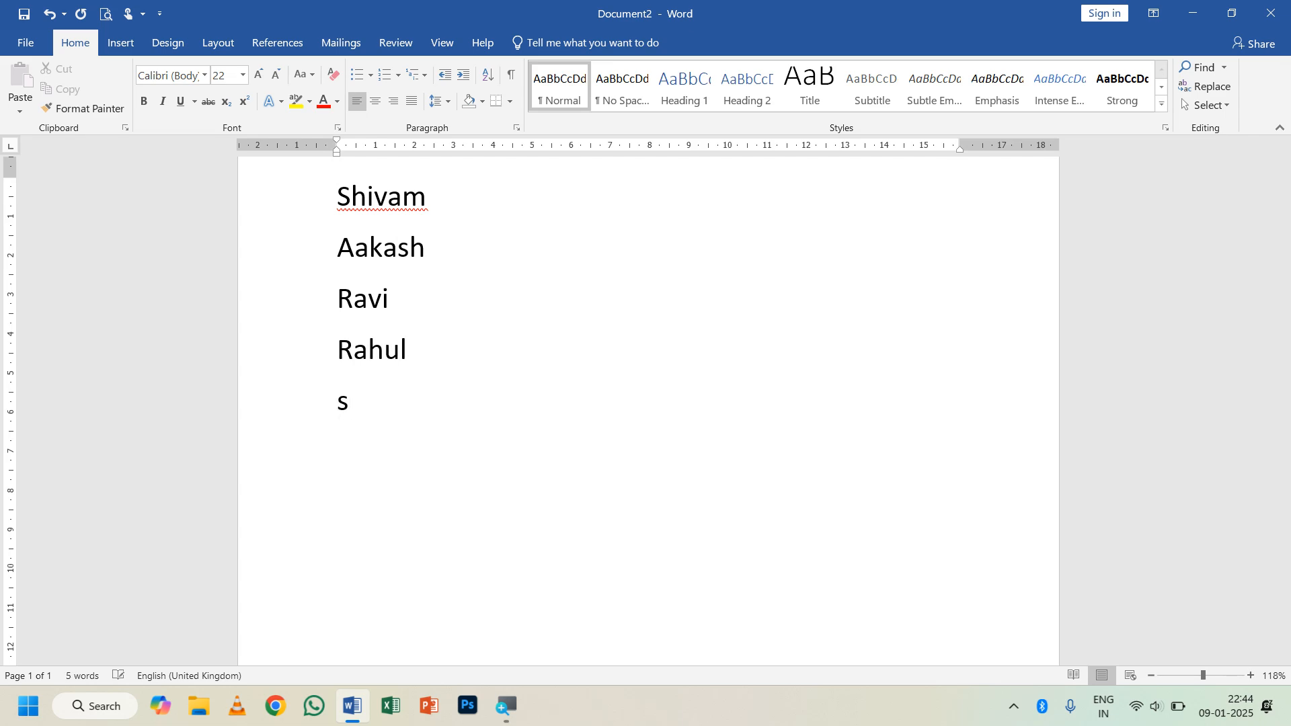
text(hyam)
key(Return)
text(rohan)
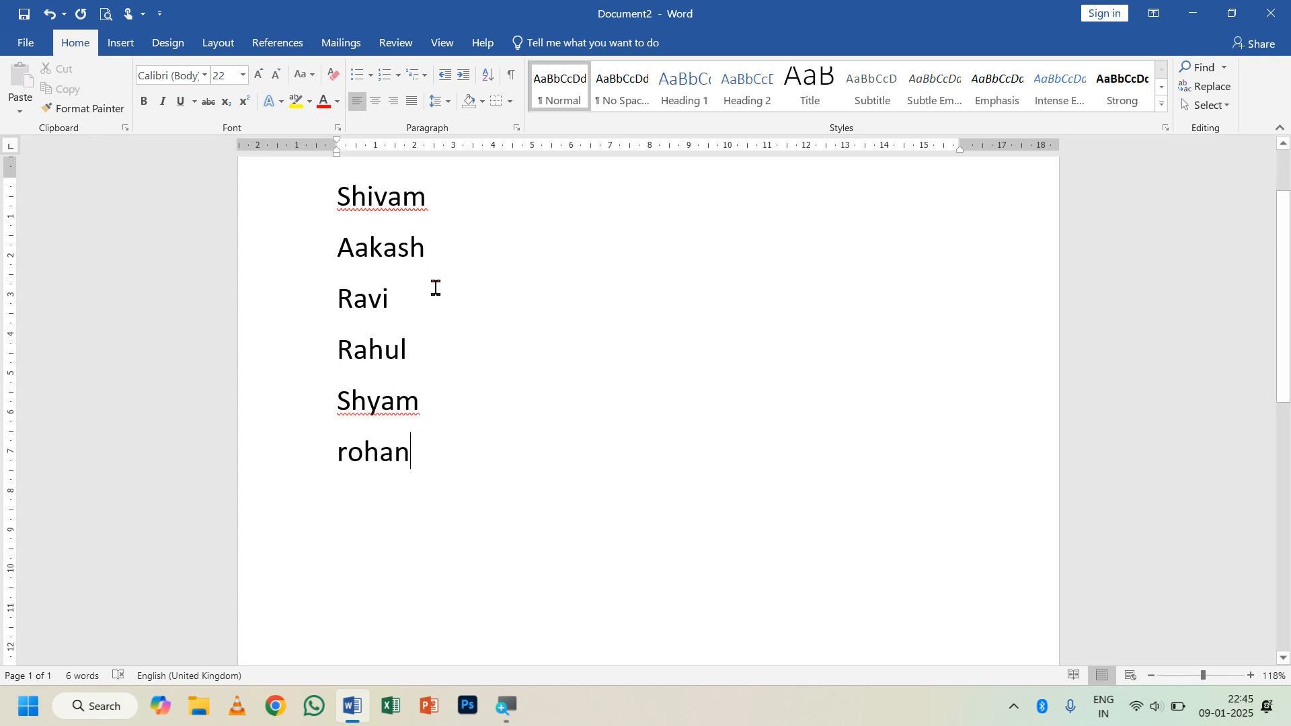
Add three more first names in separate paragraphs to extend the name list to nine entries.
key(Return)
text(bin)
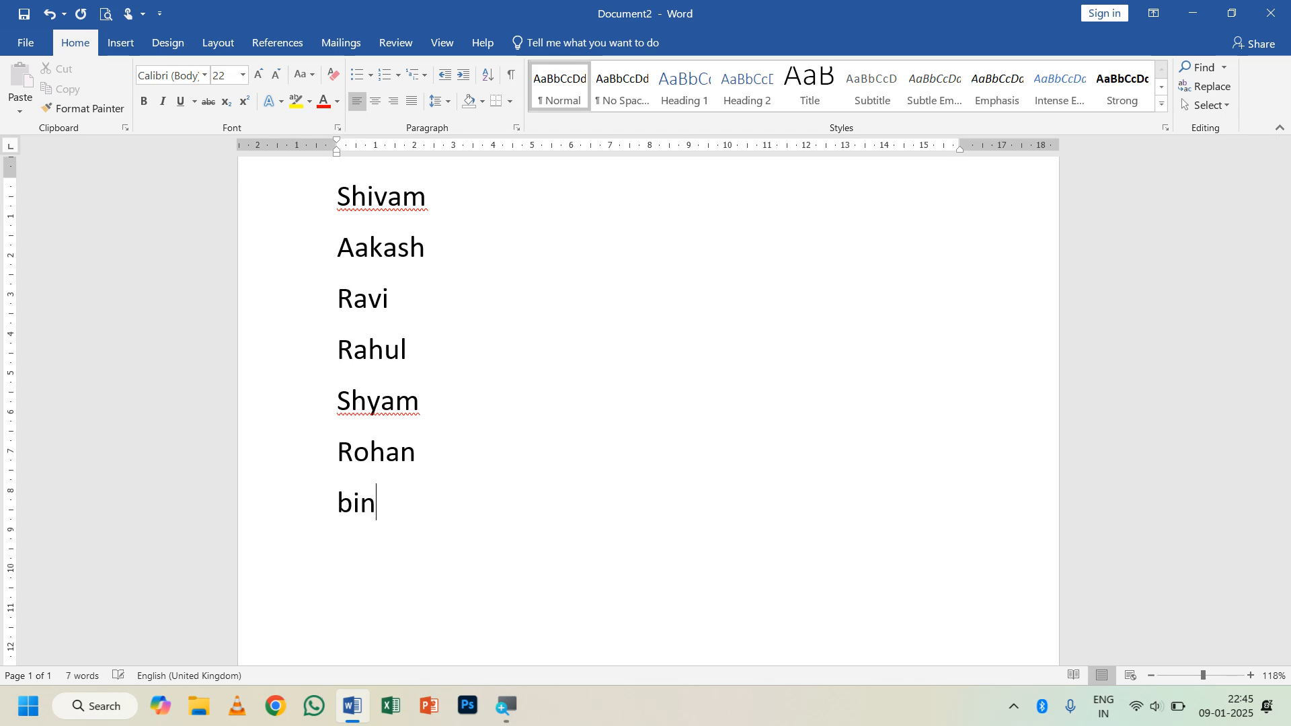
text(od)
key(Return)
text(c)
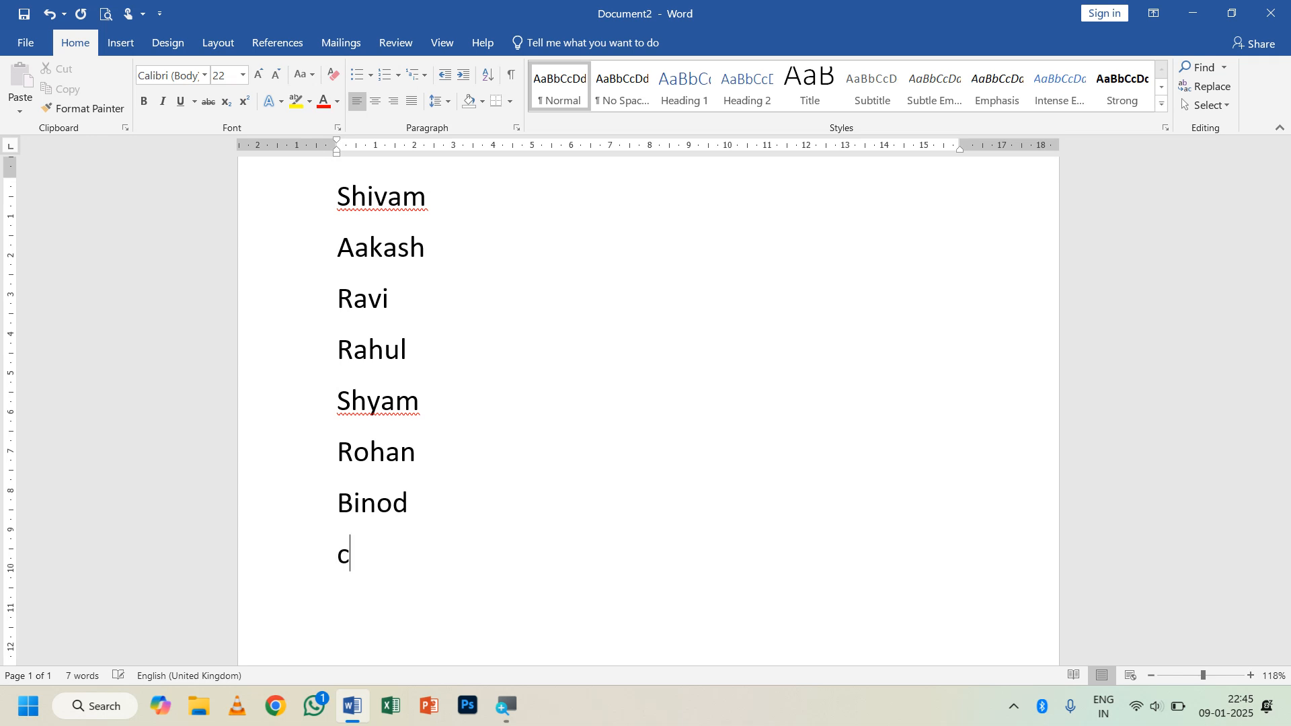
text(hhotu)
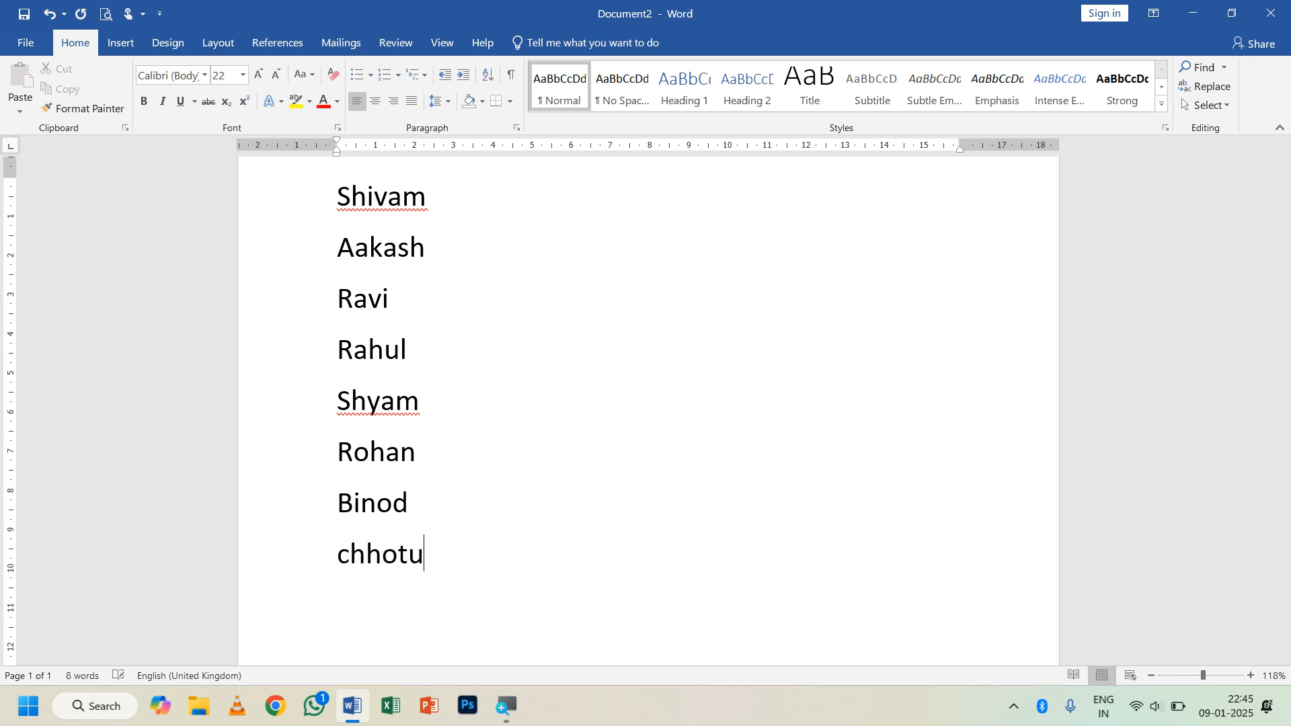
key(Return)
text(dv)
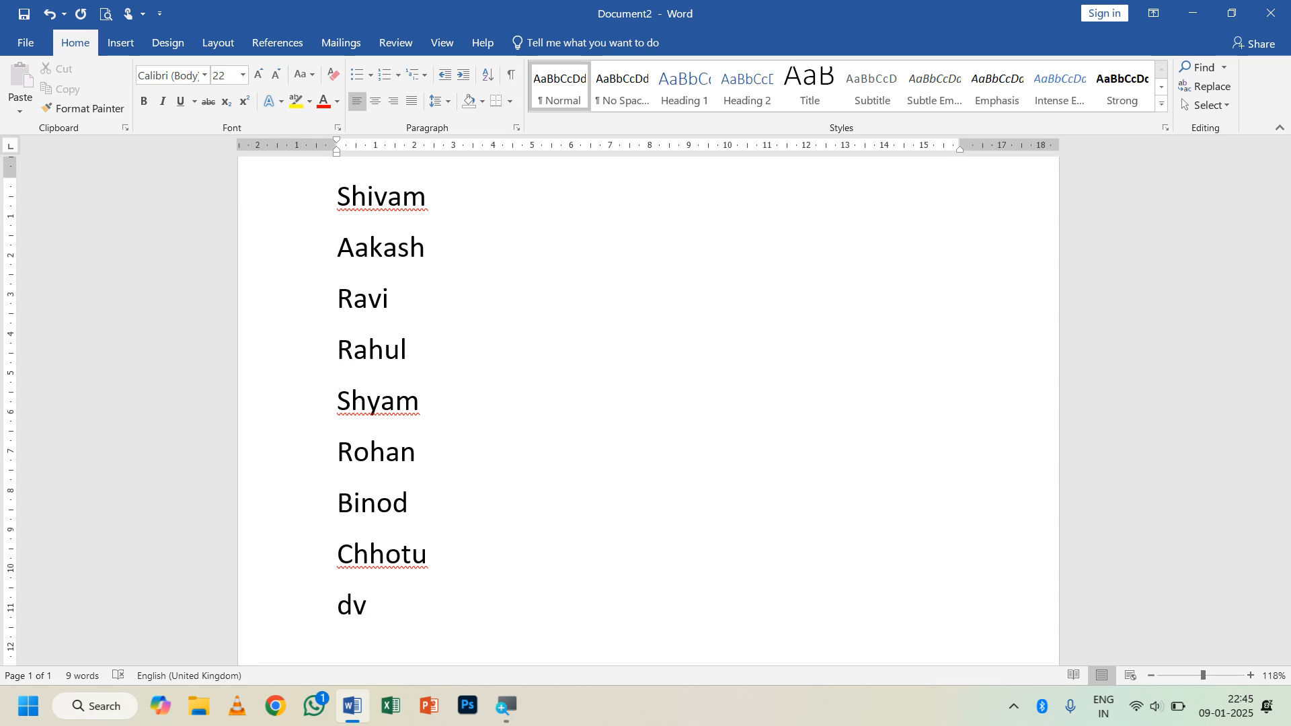
key(BackSpace)
text(evendra)
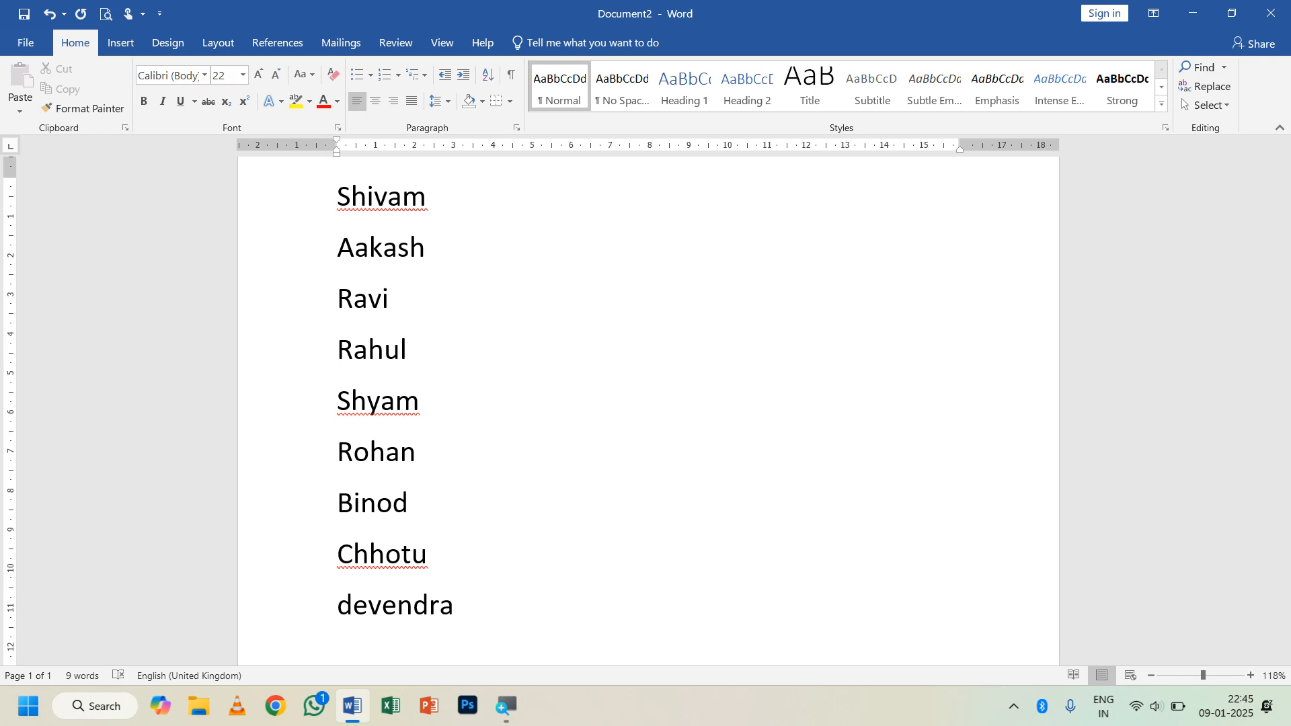
key(Return)
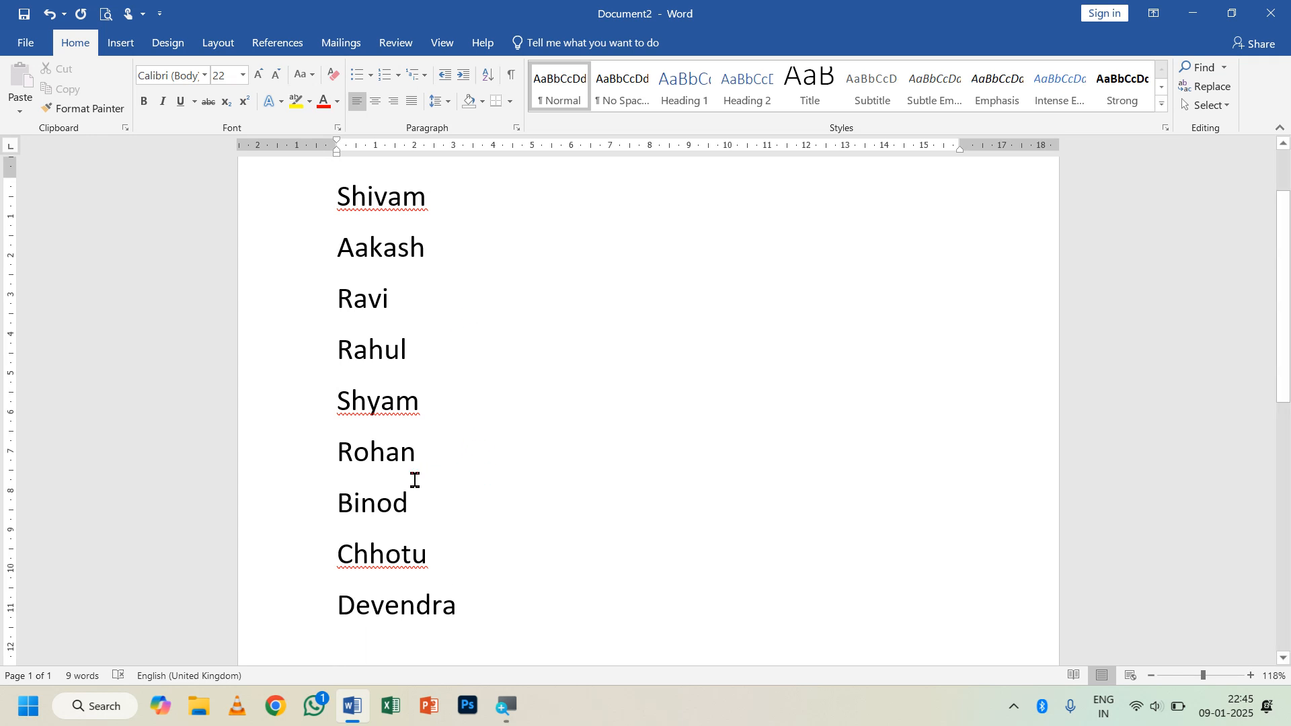
Select the whole name list, then the second and seventh names in turn, to examine their alphabetical order.
drag(342, 197, 380, 603)
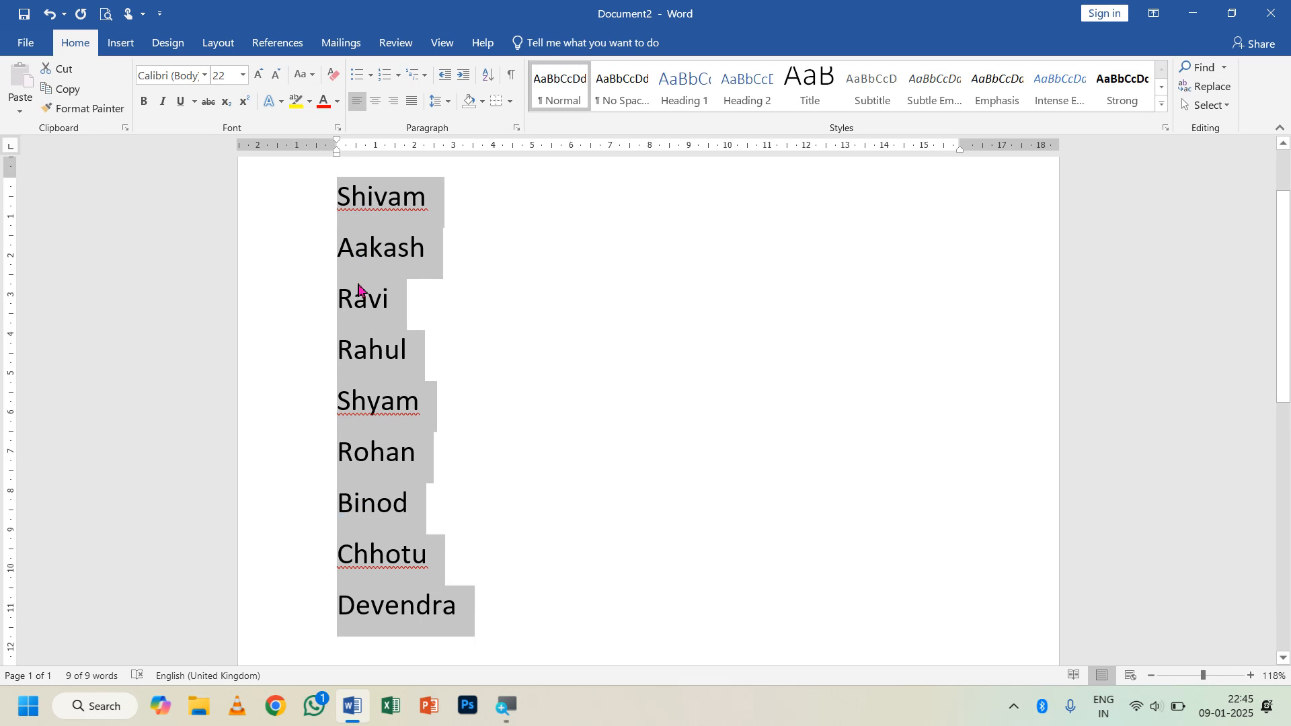
click(462, 437)
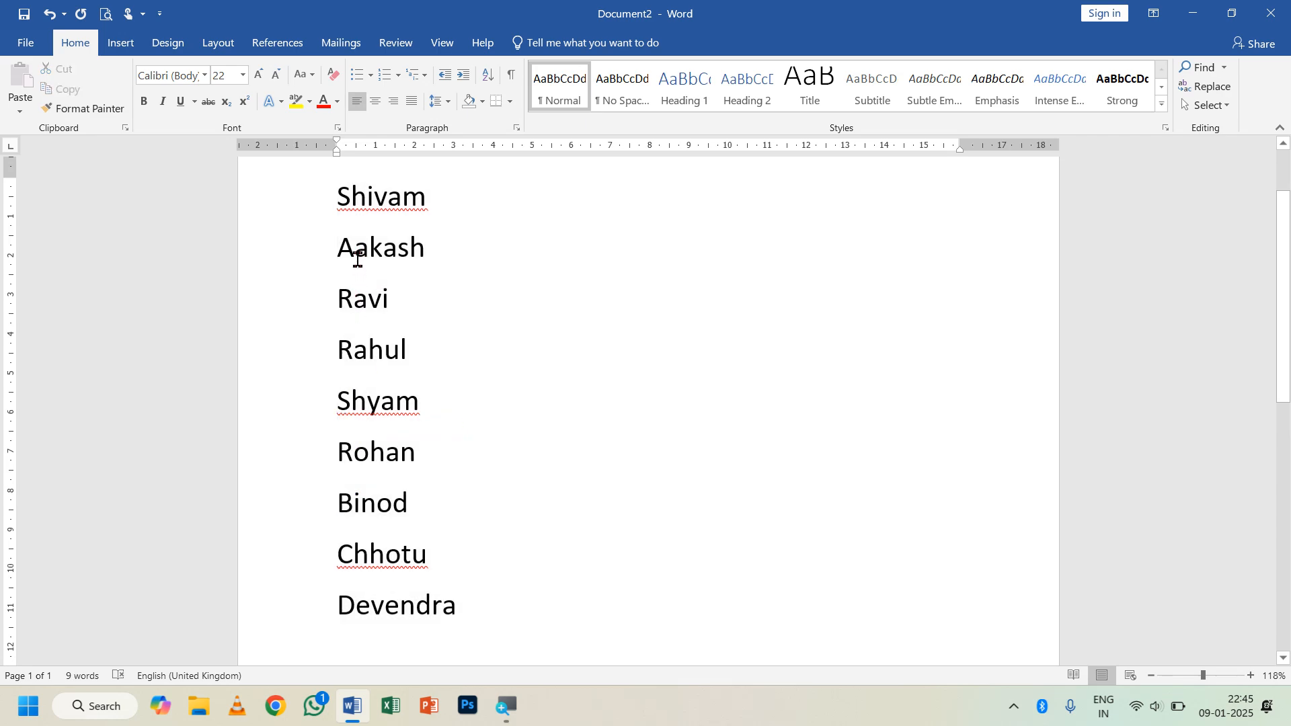
drag(341, 254, 424, 260)
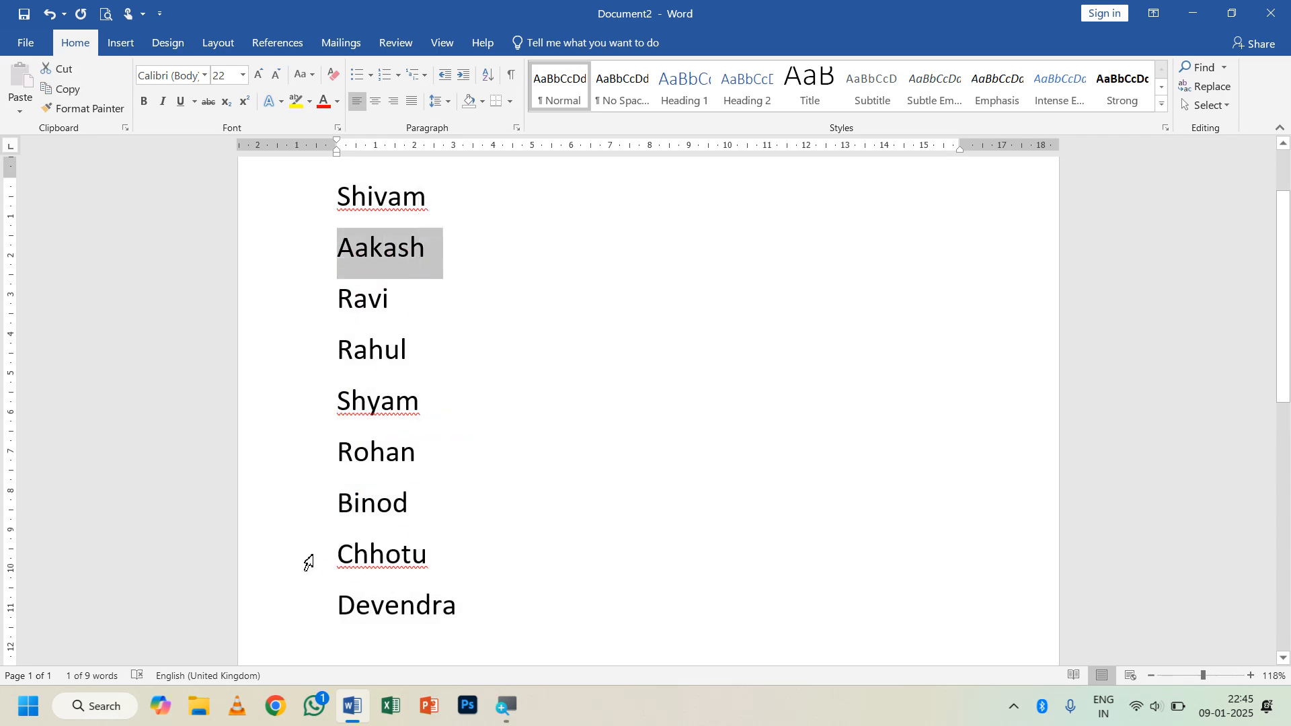
double_click(355, 506)
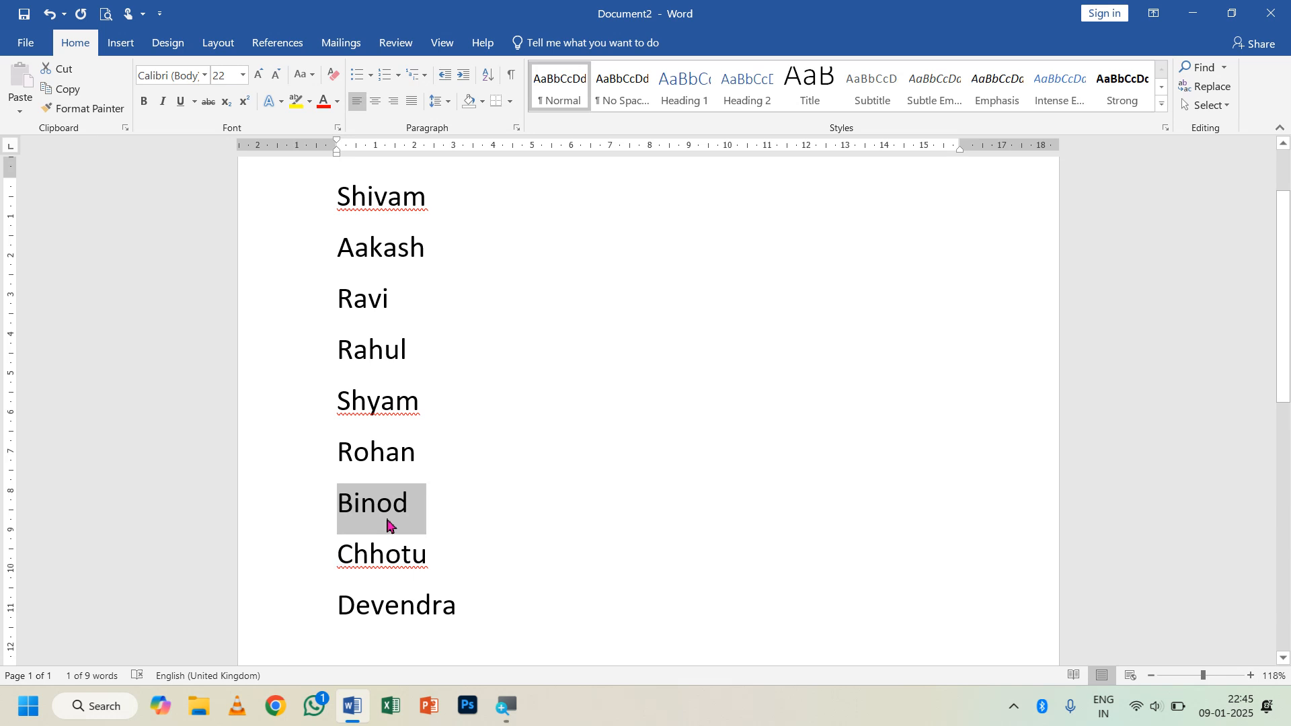
Sort the whole list of names by paragraphs as text in ascending order, with no header row.
click(469, 580)
drag(470, 608, 320, 208)
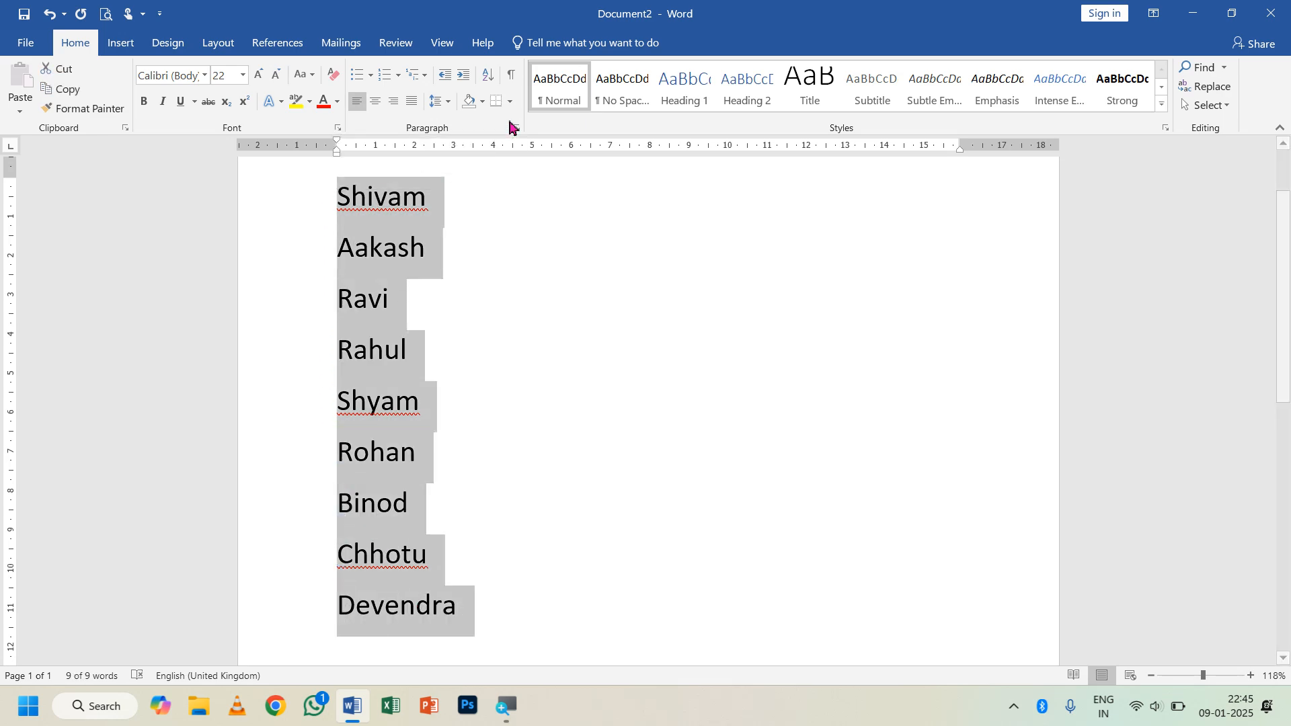
click(495, 76)
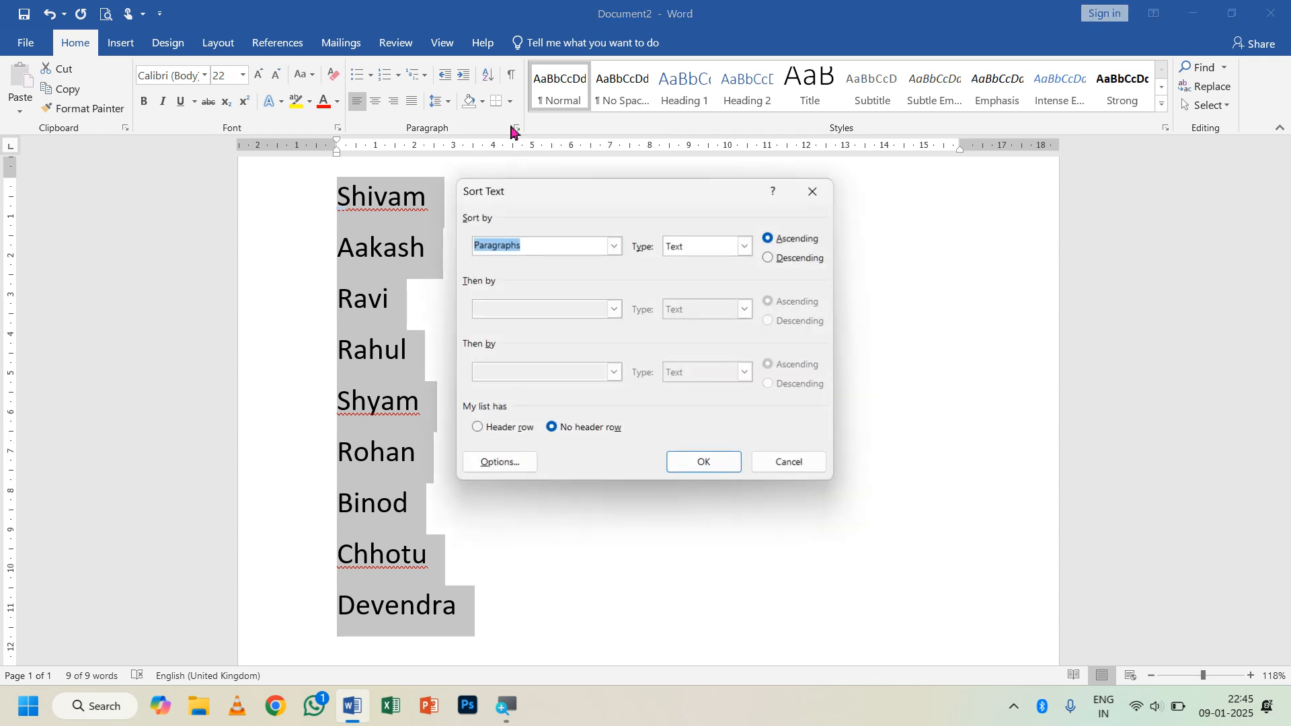
drag(575, 199, 629, 171)
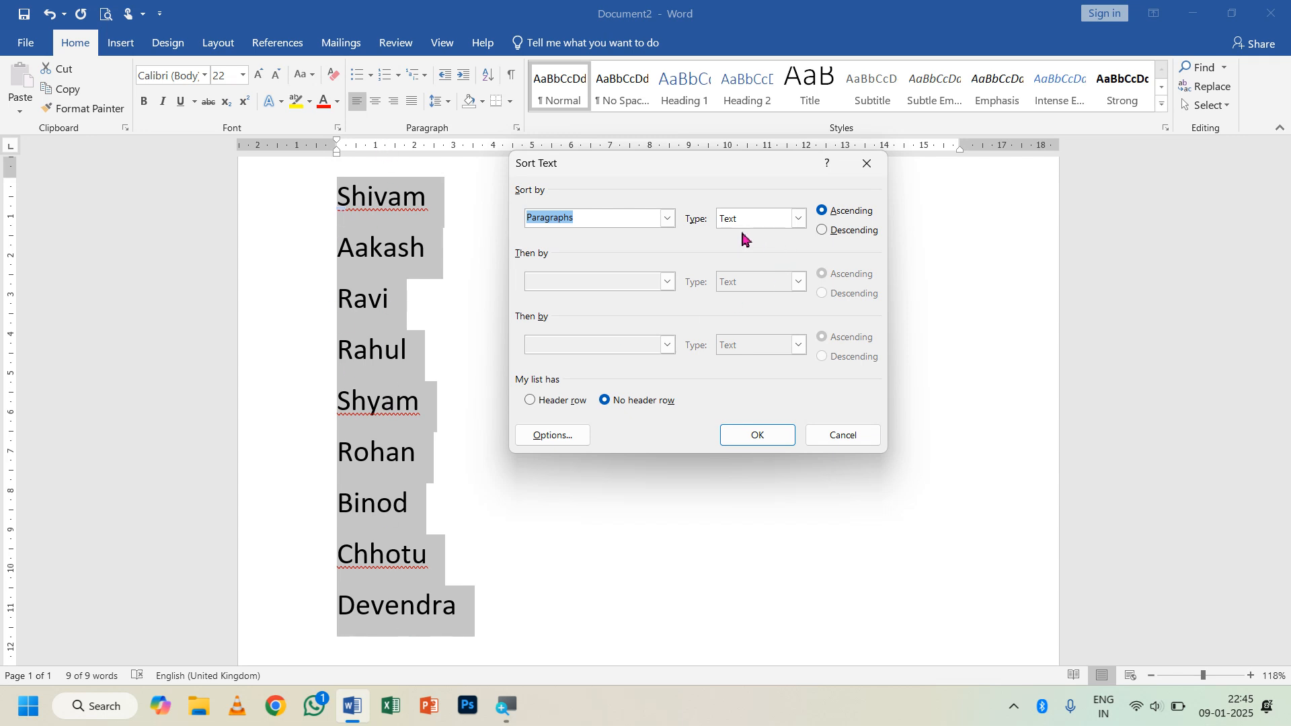
click(763, 224)
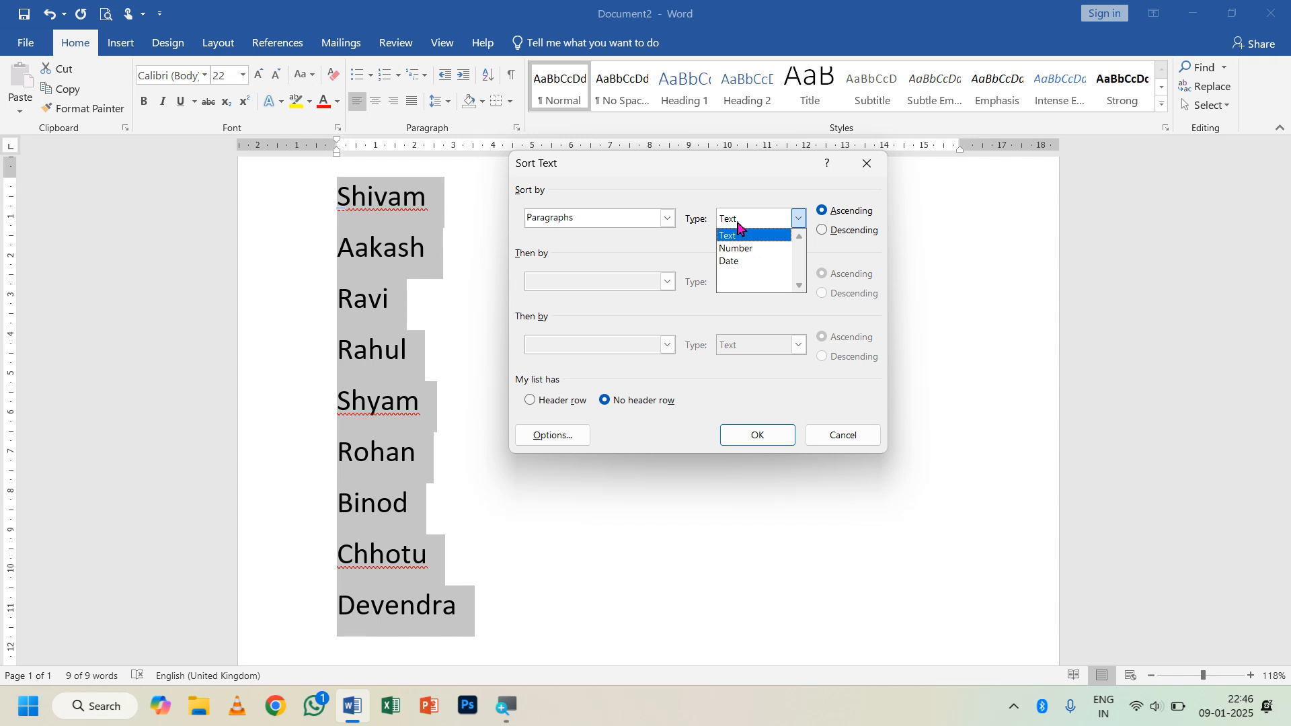
click(739, 226)
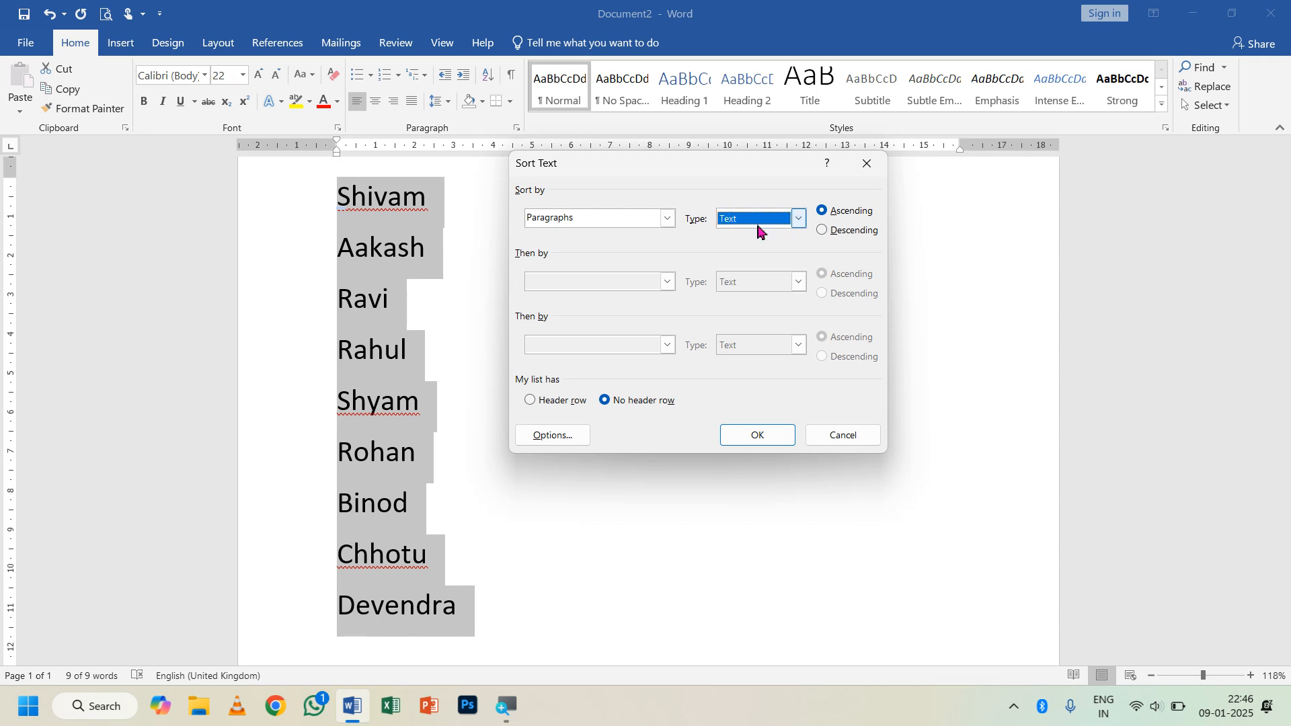
click(826, 231)
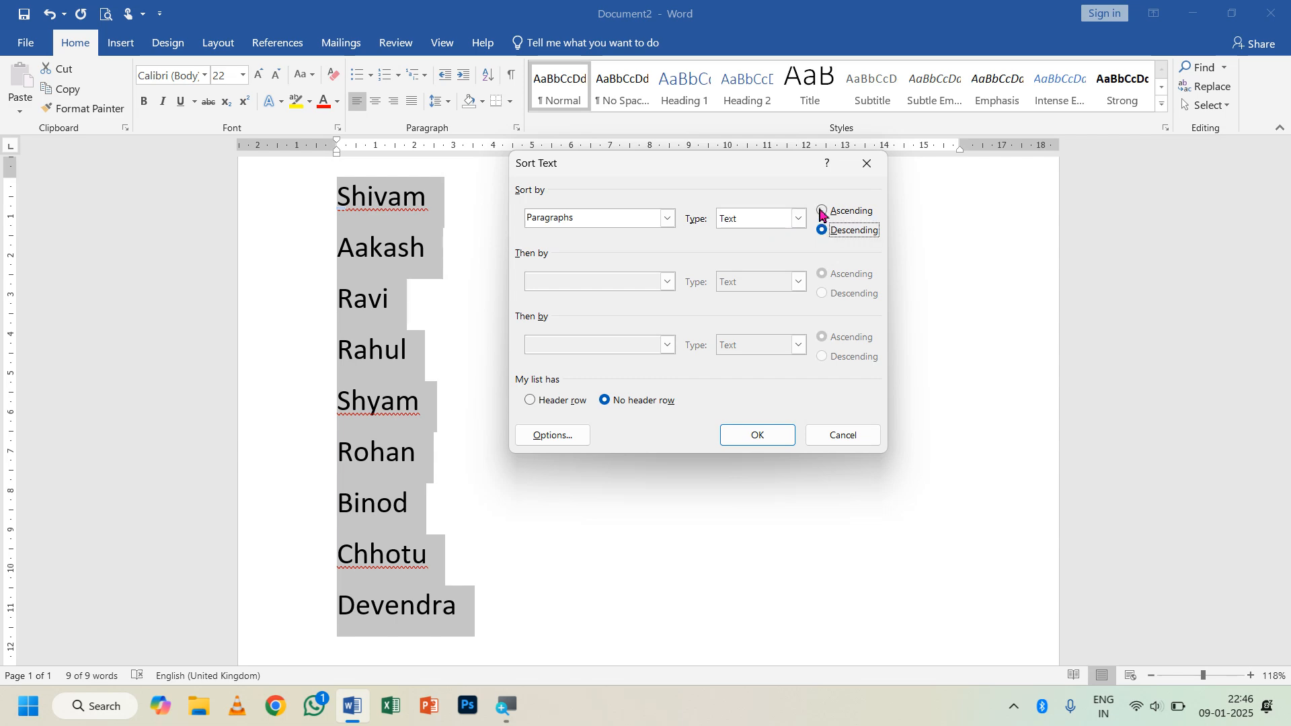
click(822, 213)
click(824, 225)
click(823, 215)
click(824, 232)
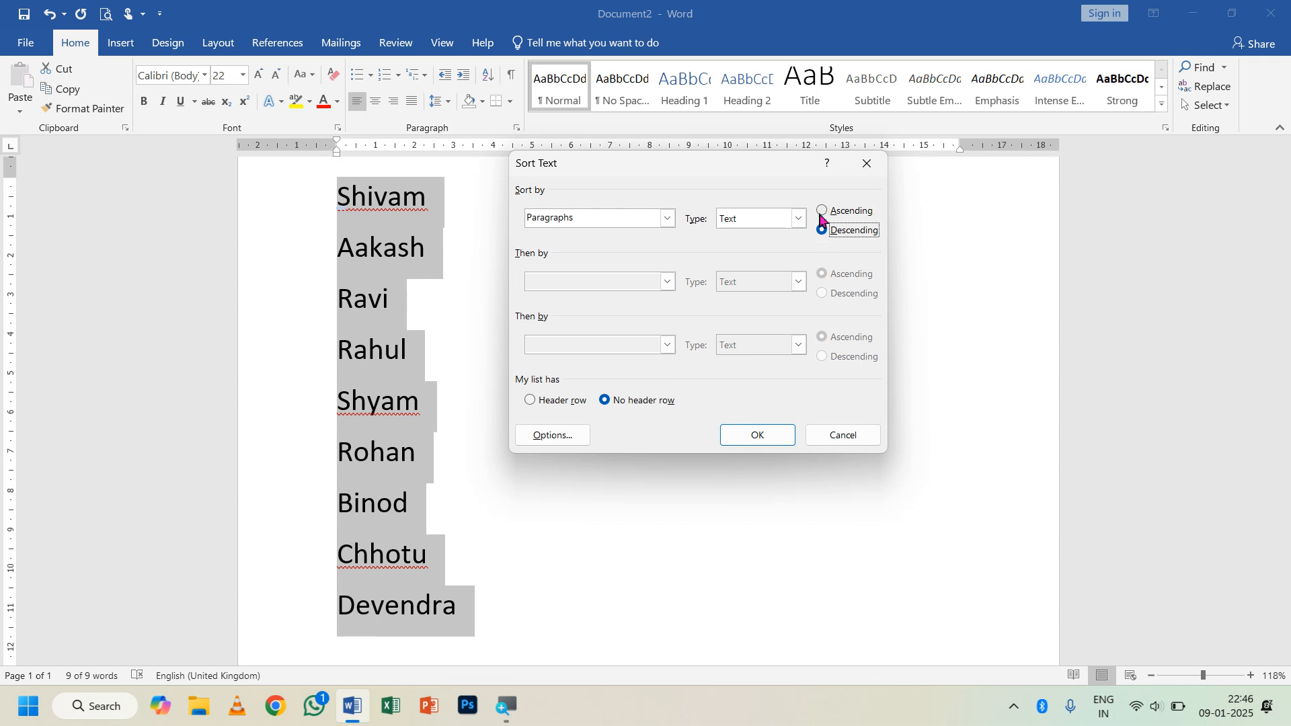
click(822, 215)
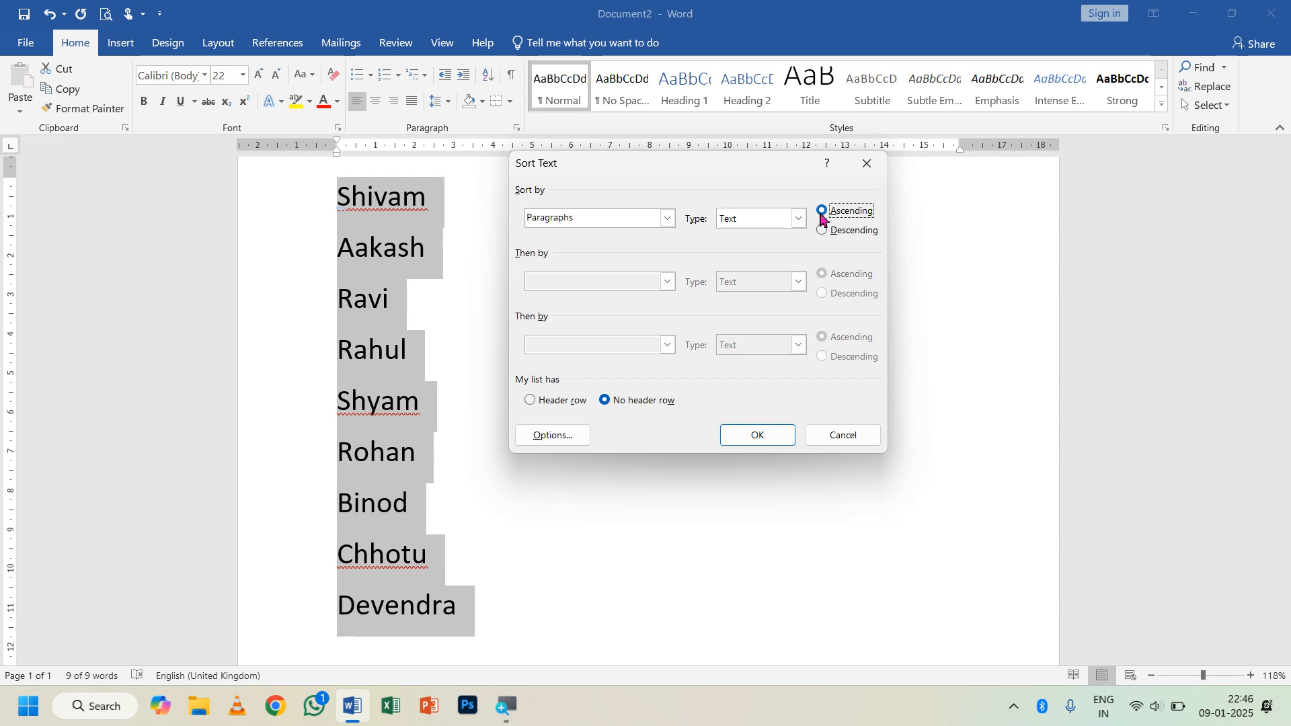
click(771, 439)
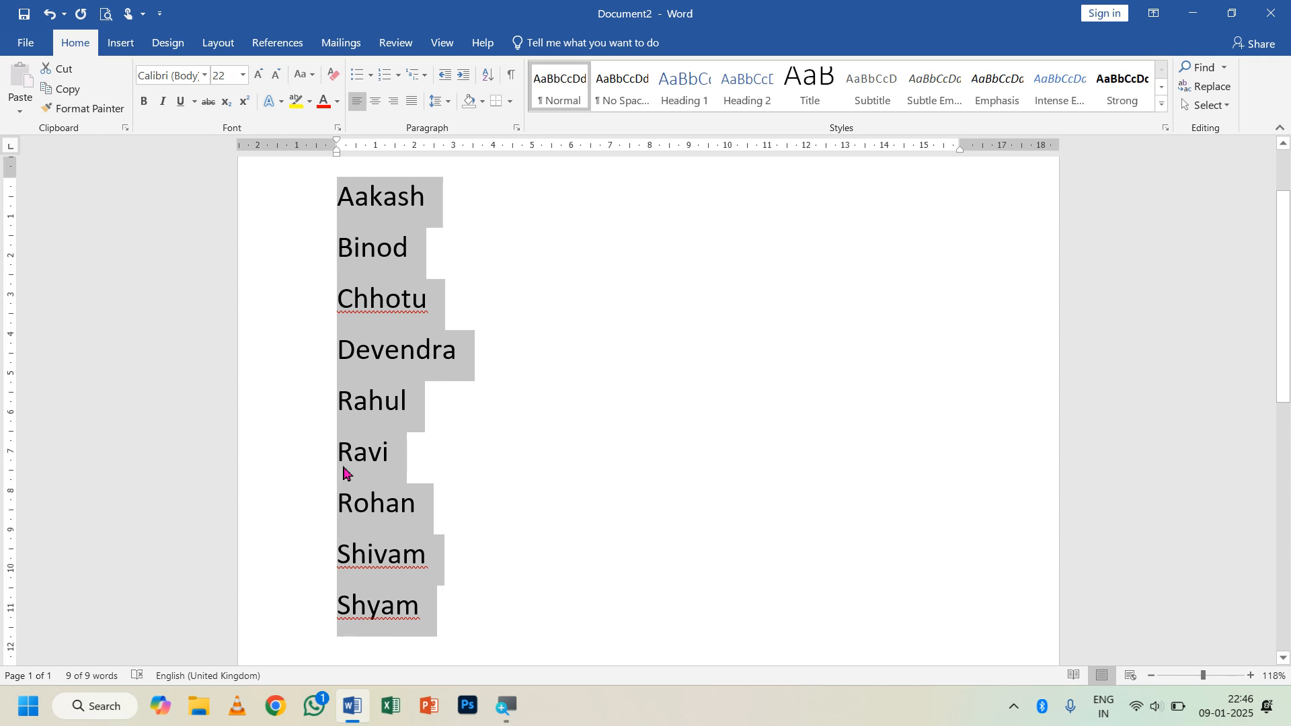
Sort the list of names by paragraphs as text in descending order.
click(489, 76)
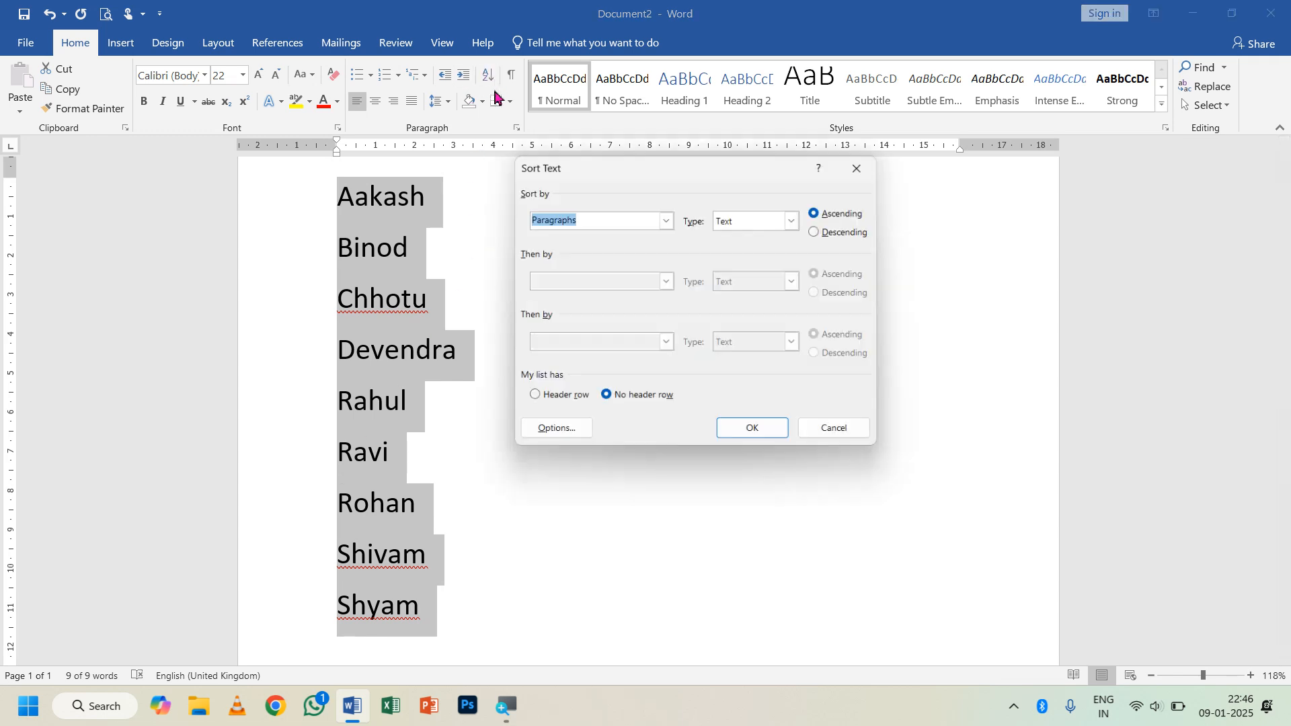
click(827, 229)
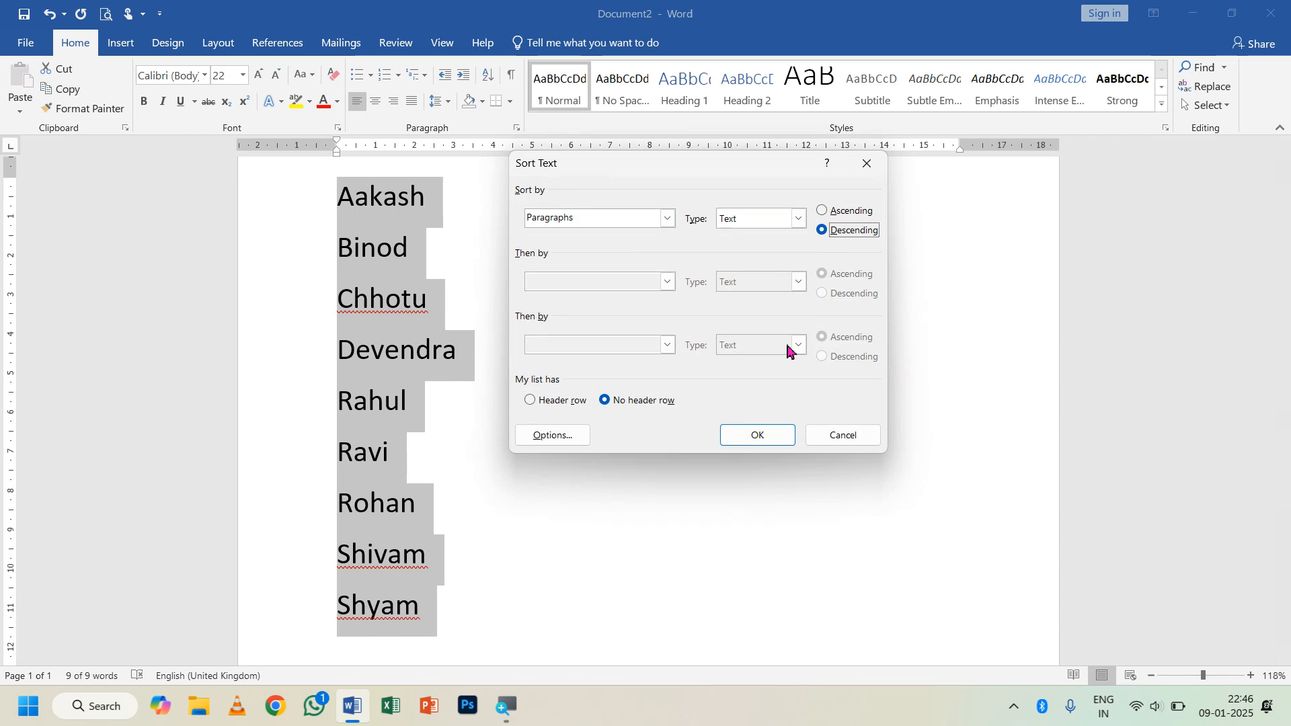
click(790, 433)
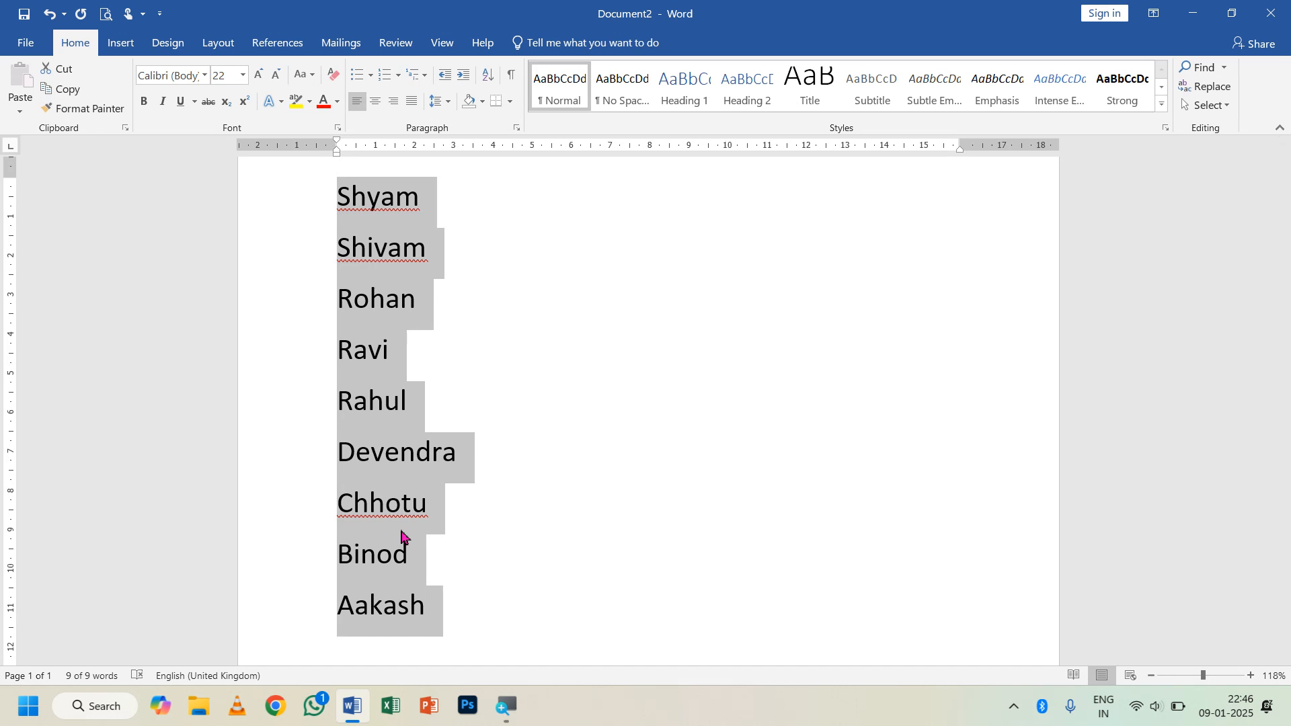
Replace the list of names with the numbers 1, 9, 5, 7, 2, 0, 3, 6 and 8, one per line.
key(Delete)
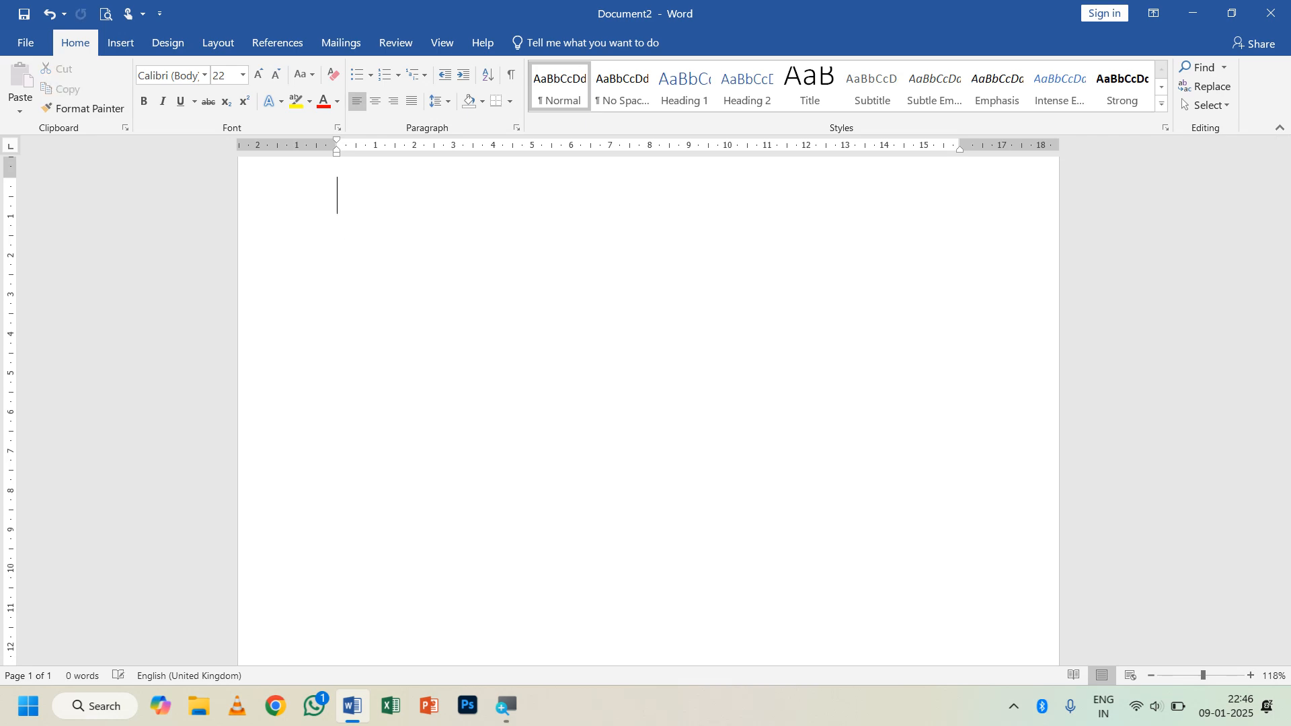
text(1)
key(Return)
text(9)
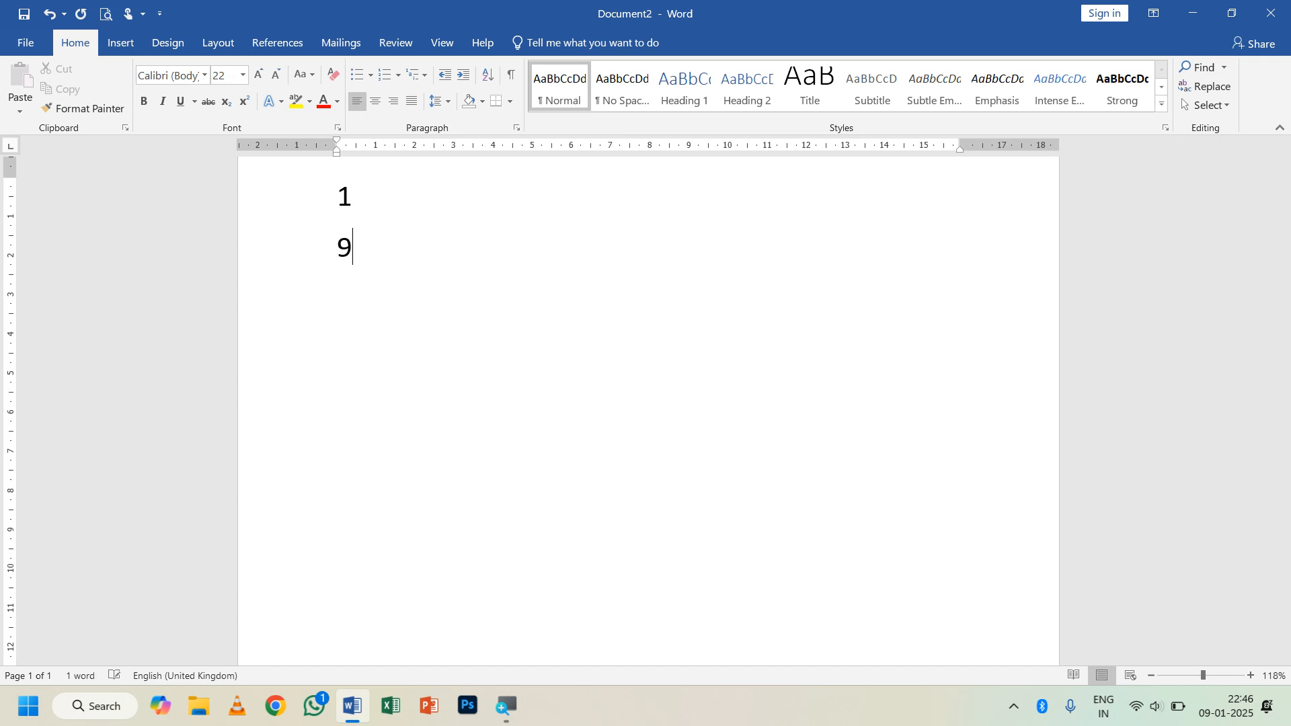
key(Return)
text(5 )
text(7 )
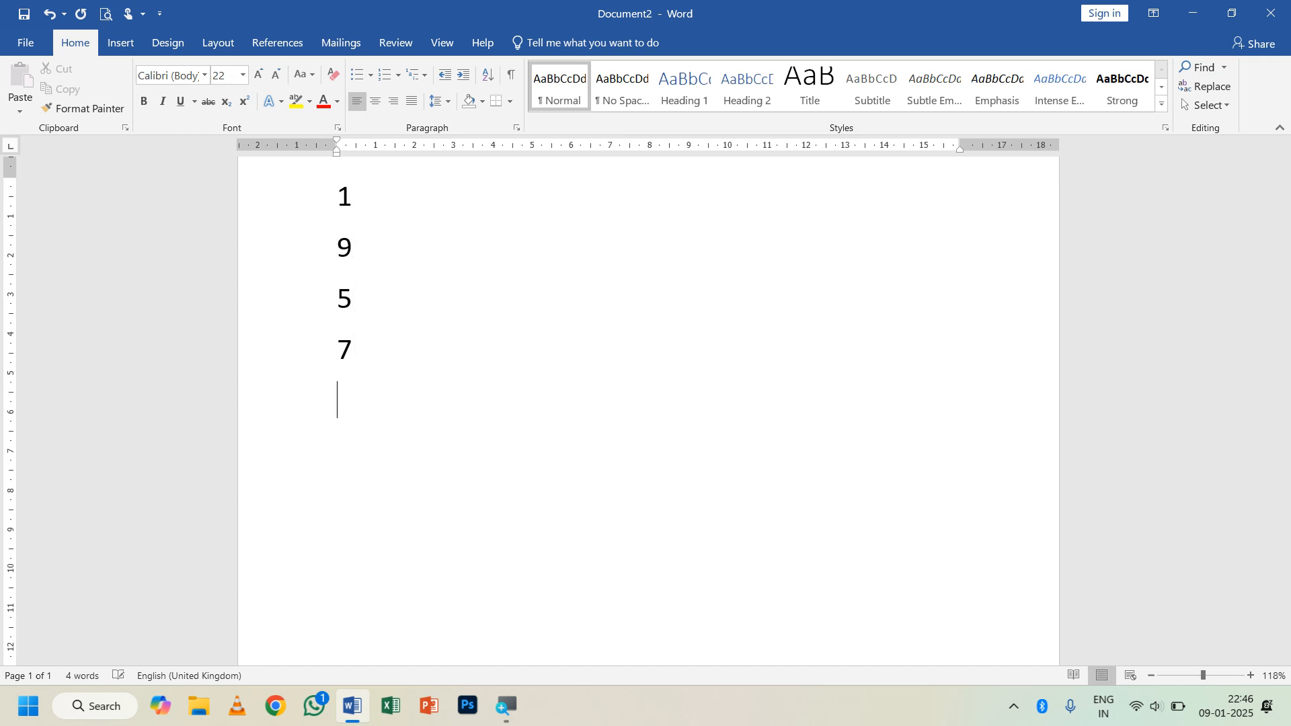
text(2 )
text(0)
key(Return)
text(3)
key(Return)
text(6)
key(Return)
text(8)
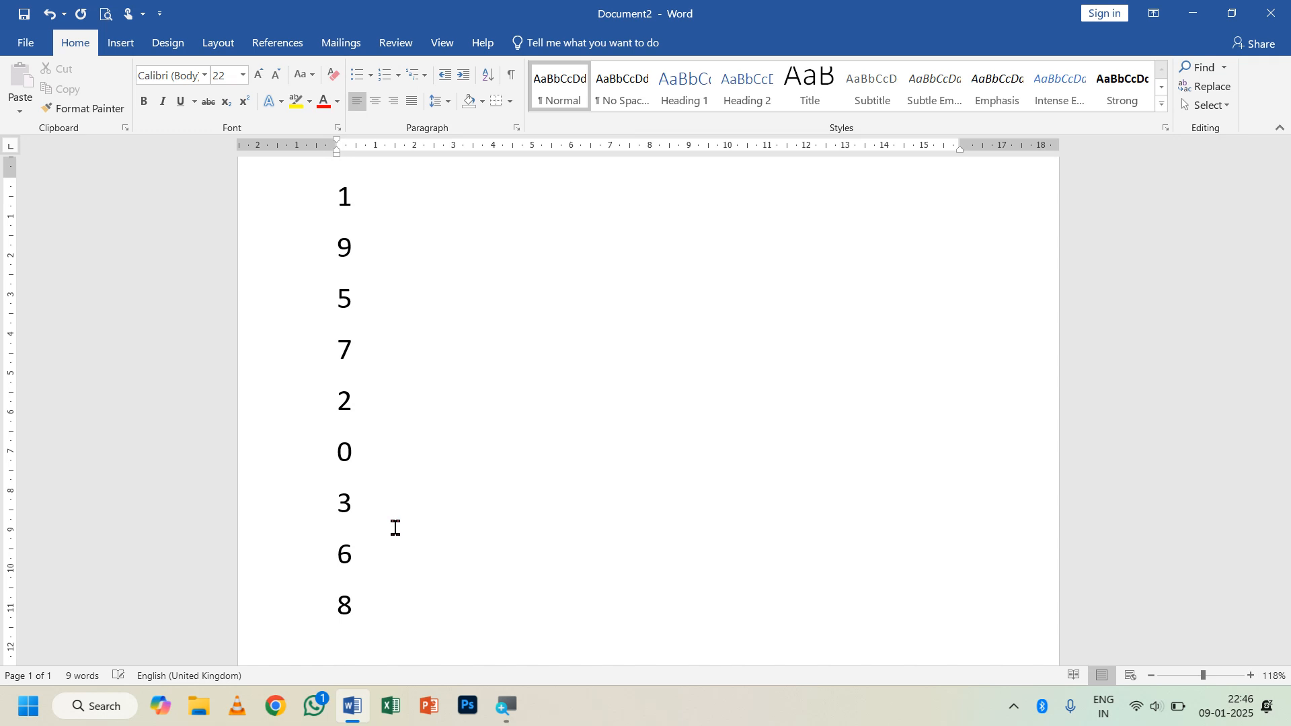
Sort the whole list of numbers by paragraphs as numbers in descending order.
drag(356, 609, 300, 222)
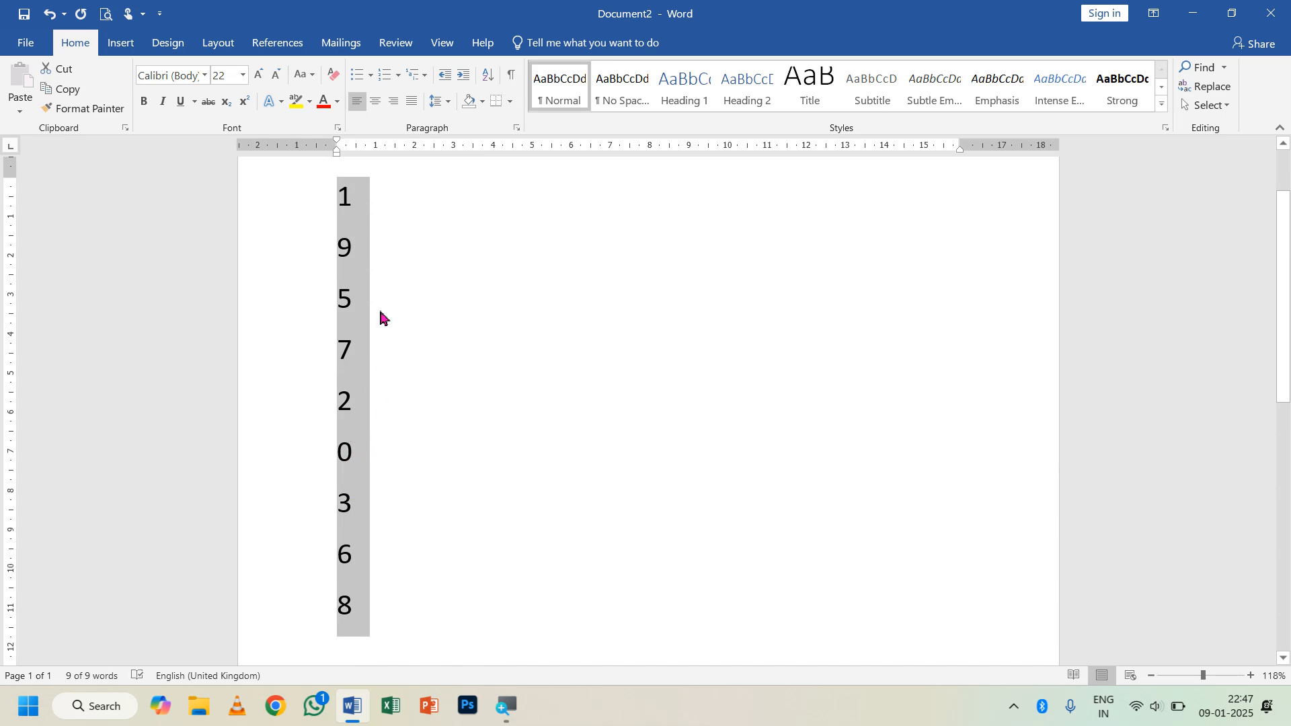
click(489, 76)
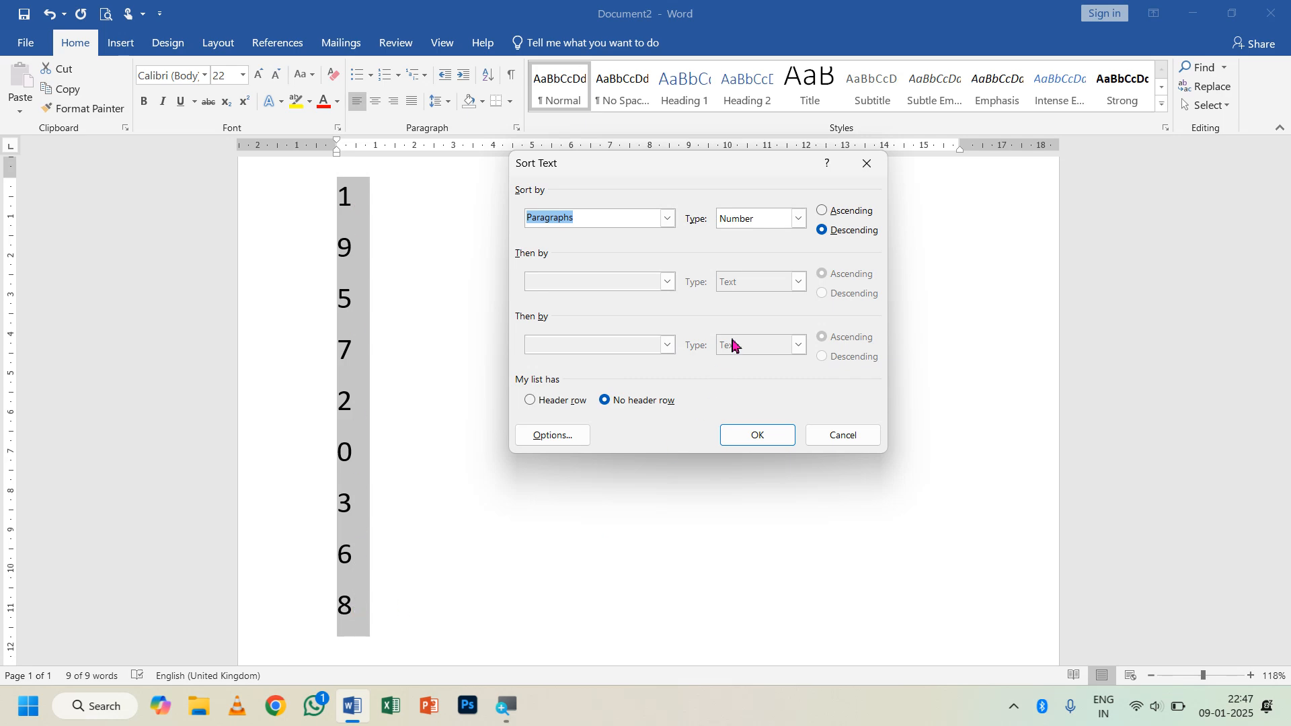
click(823, 230)
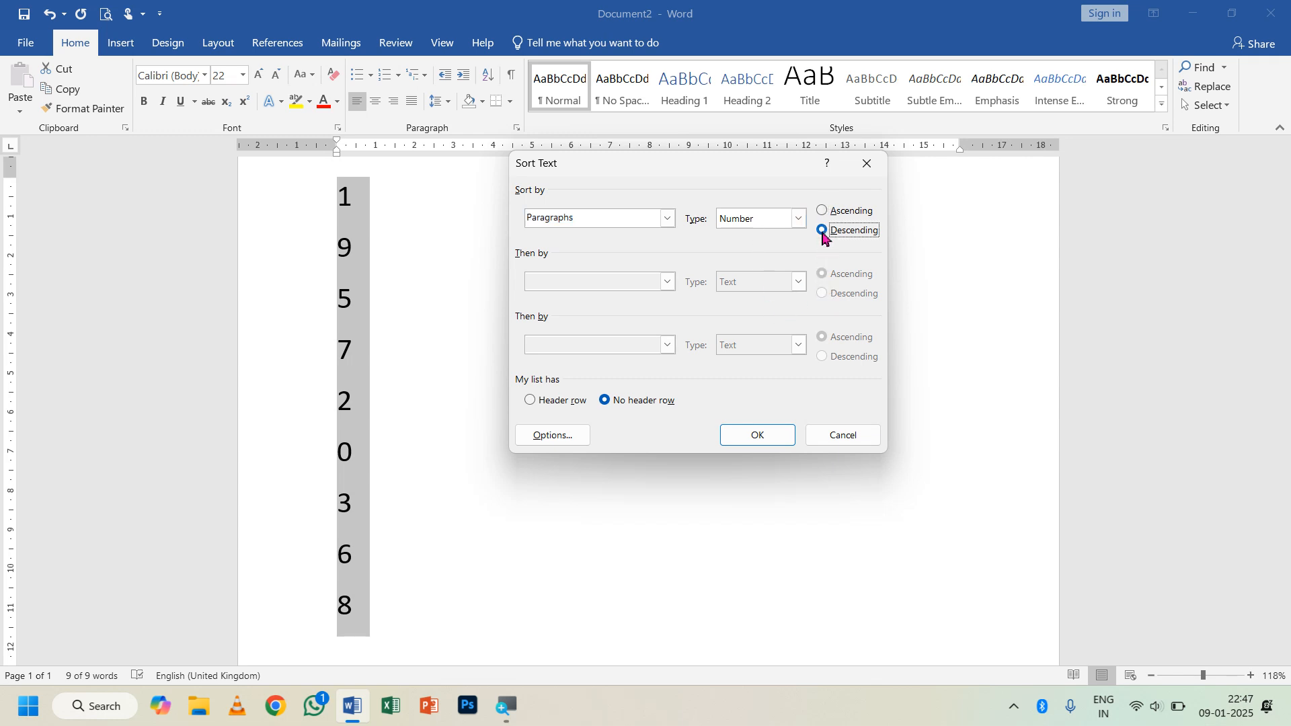
click(791, 435)
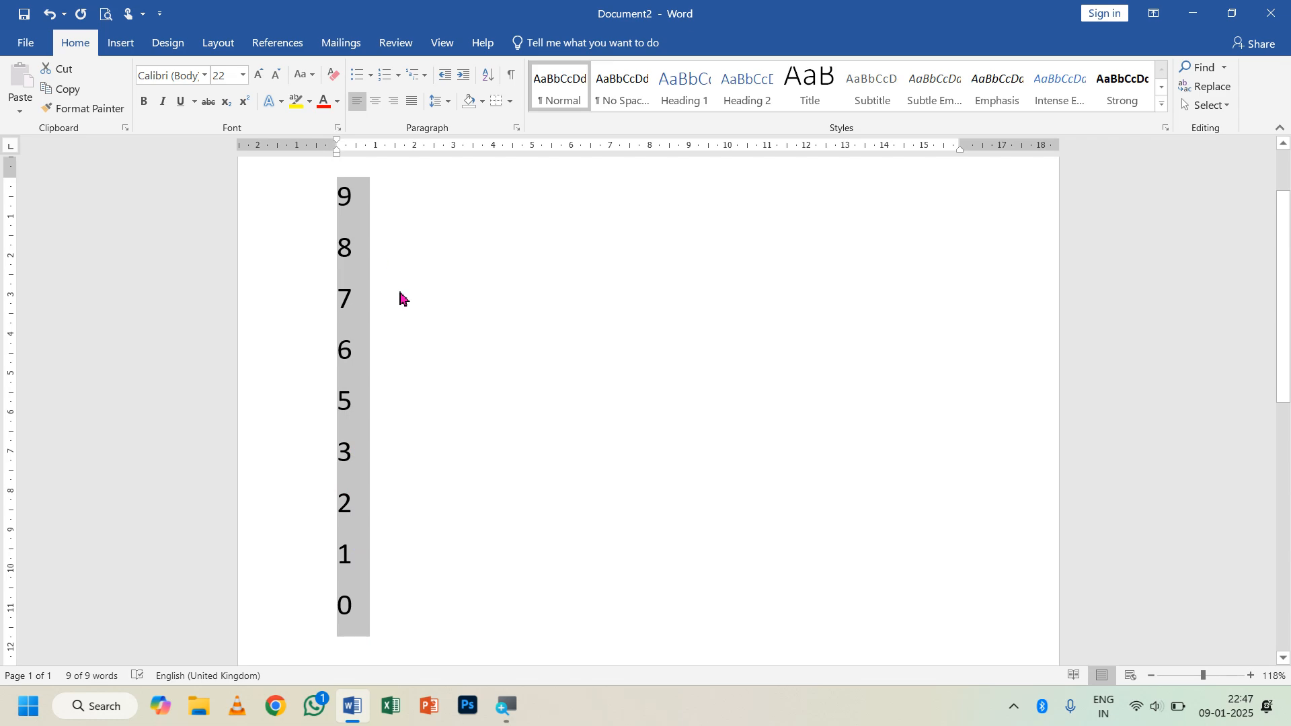
Sort the list of numbers by paragraphs as numbers in ascending order.
click(488, 75)
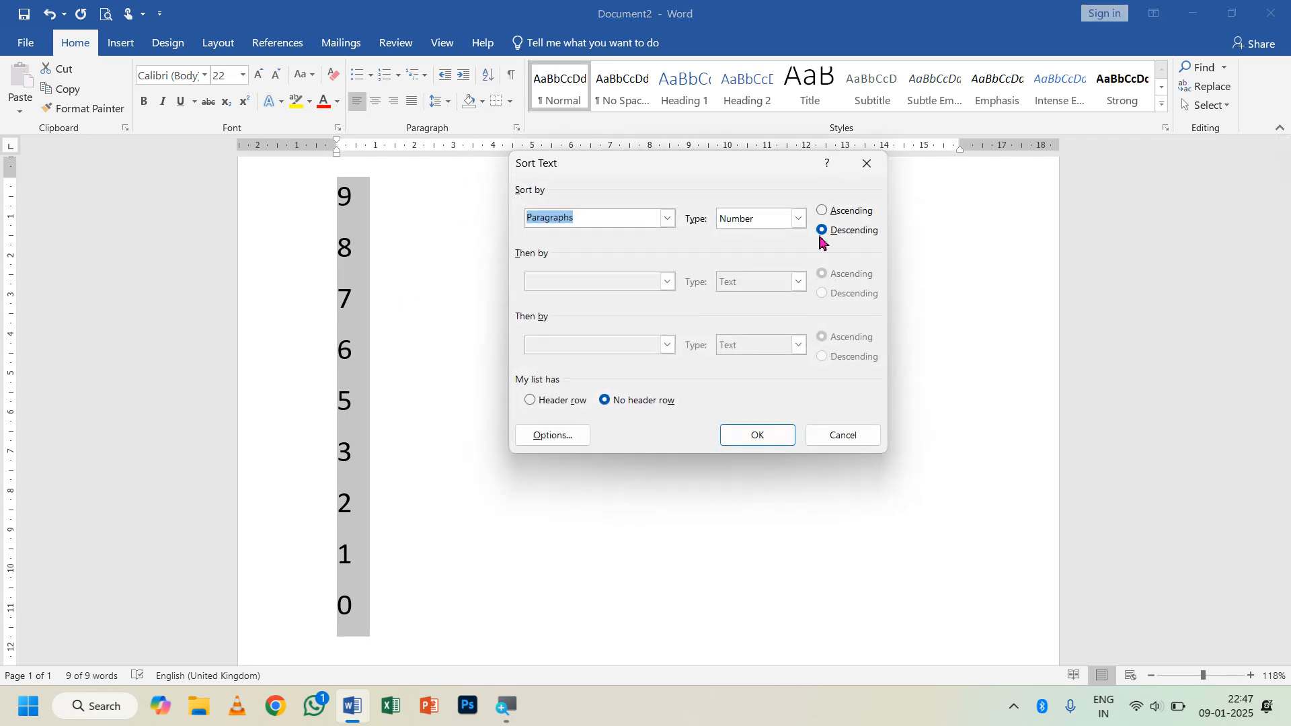
click(823, 211)
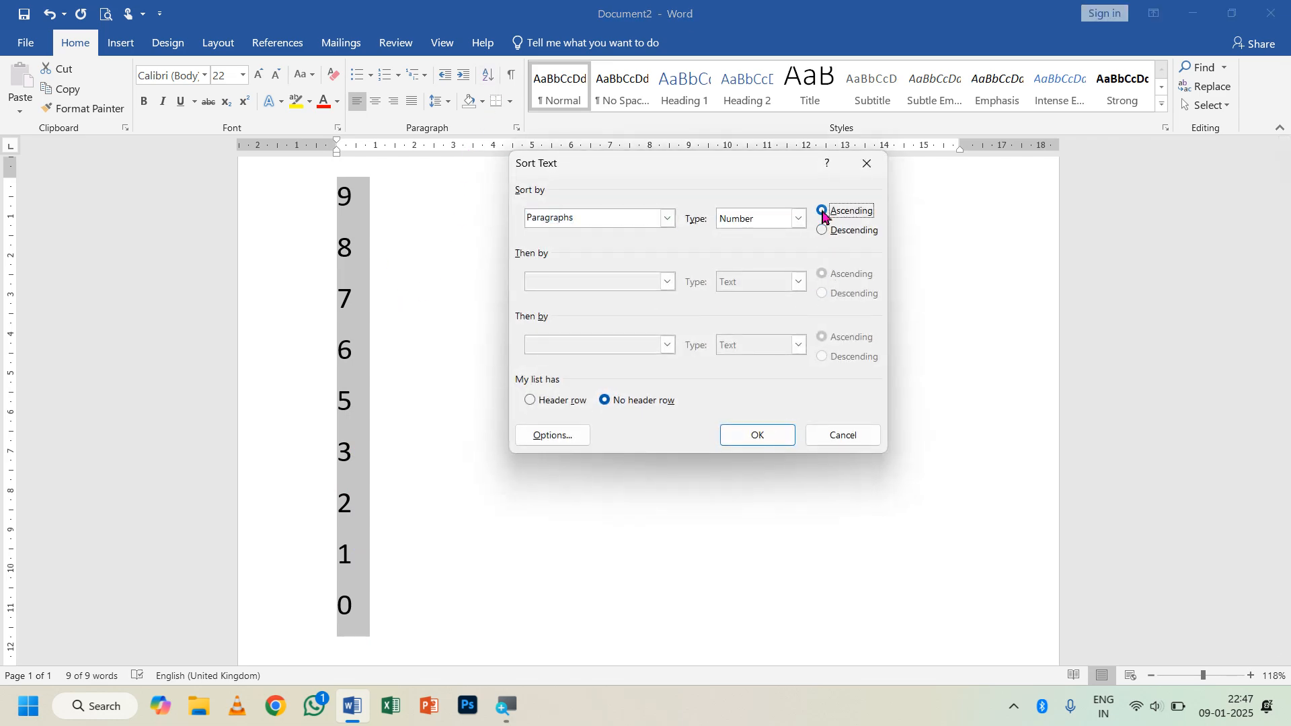
click(783, 436)
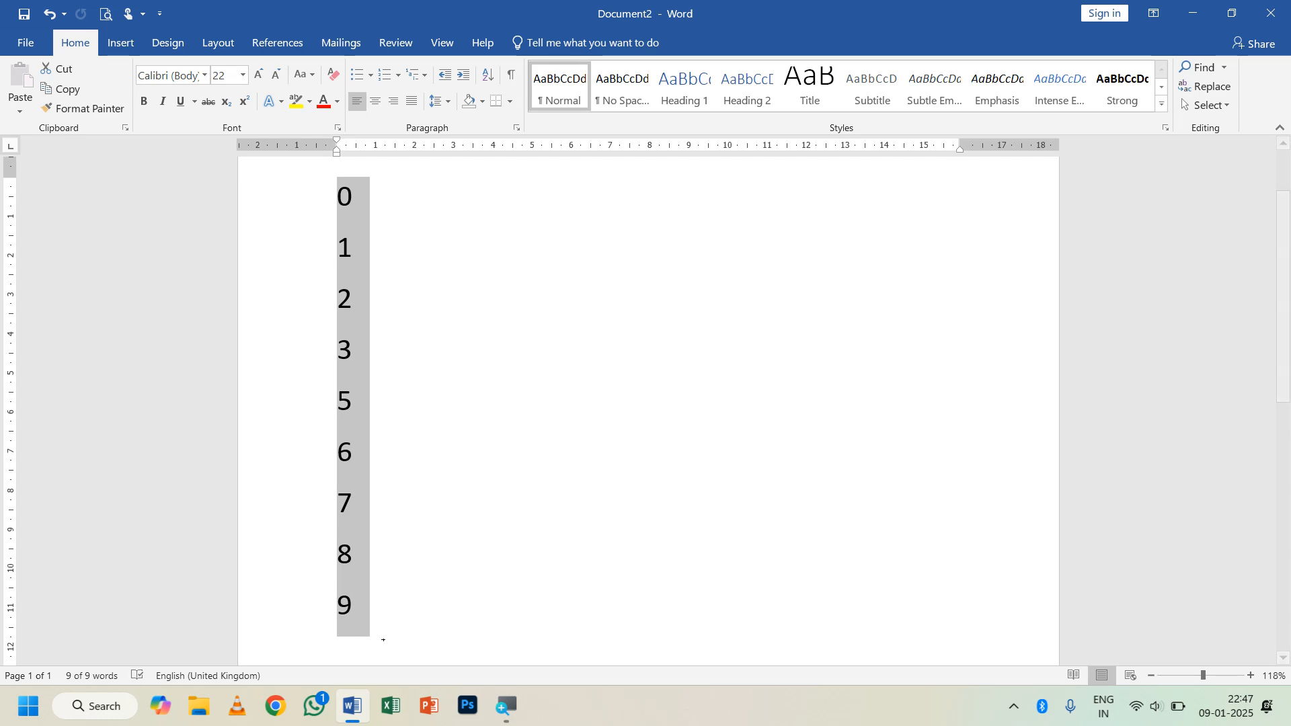
Replace the number list with two lines reading "Alfa education point" and "Alfa computer centre".
key(Delete)
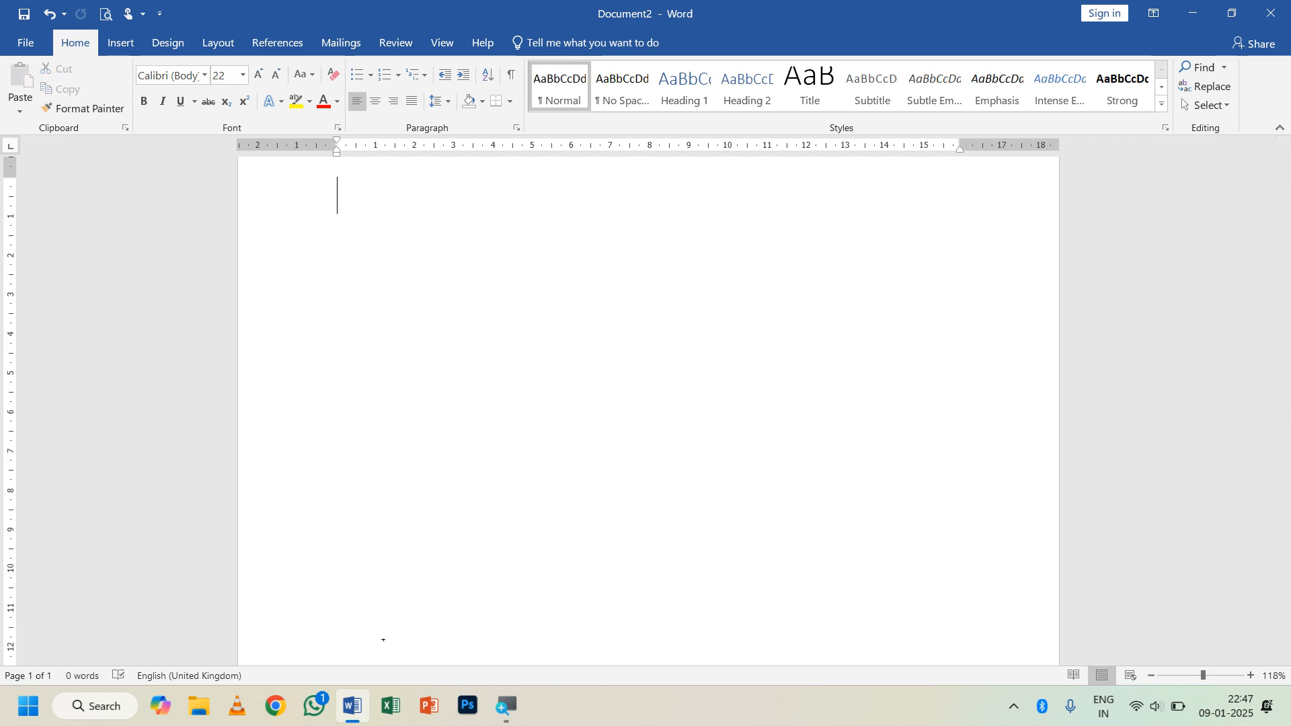
text(a)
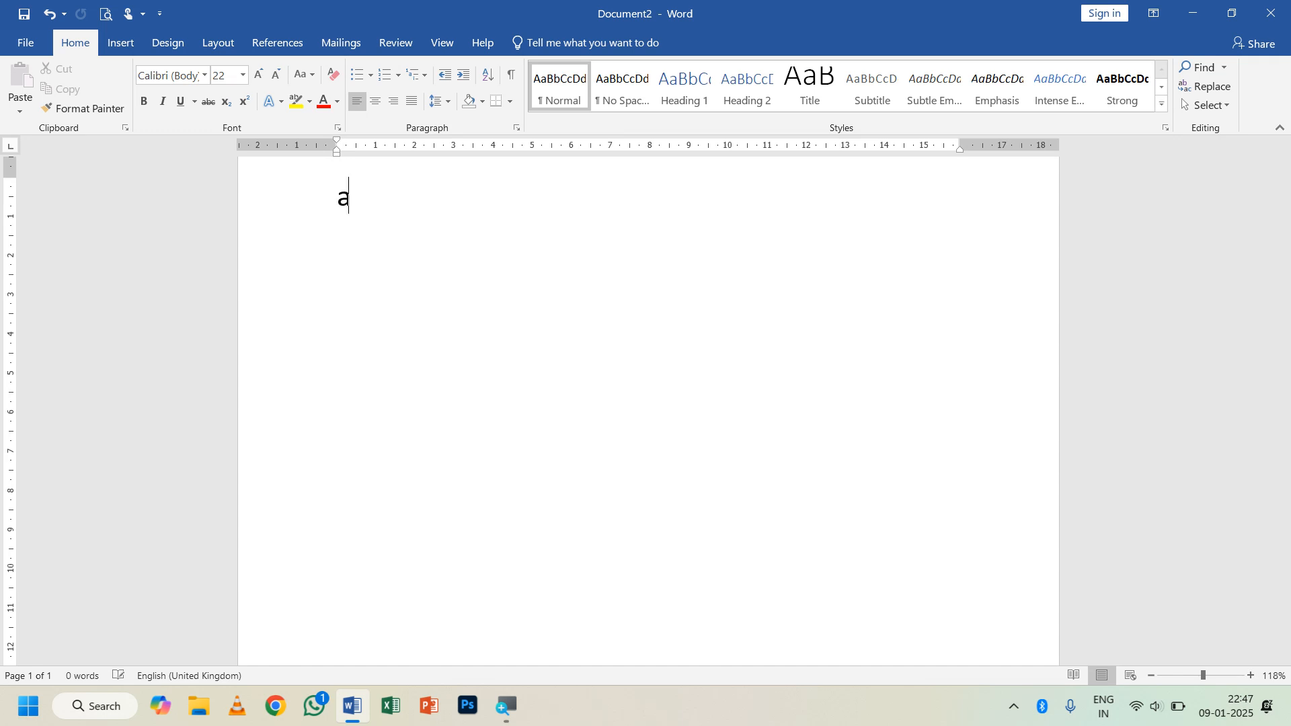
text(lfa edu)
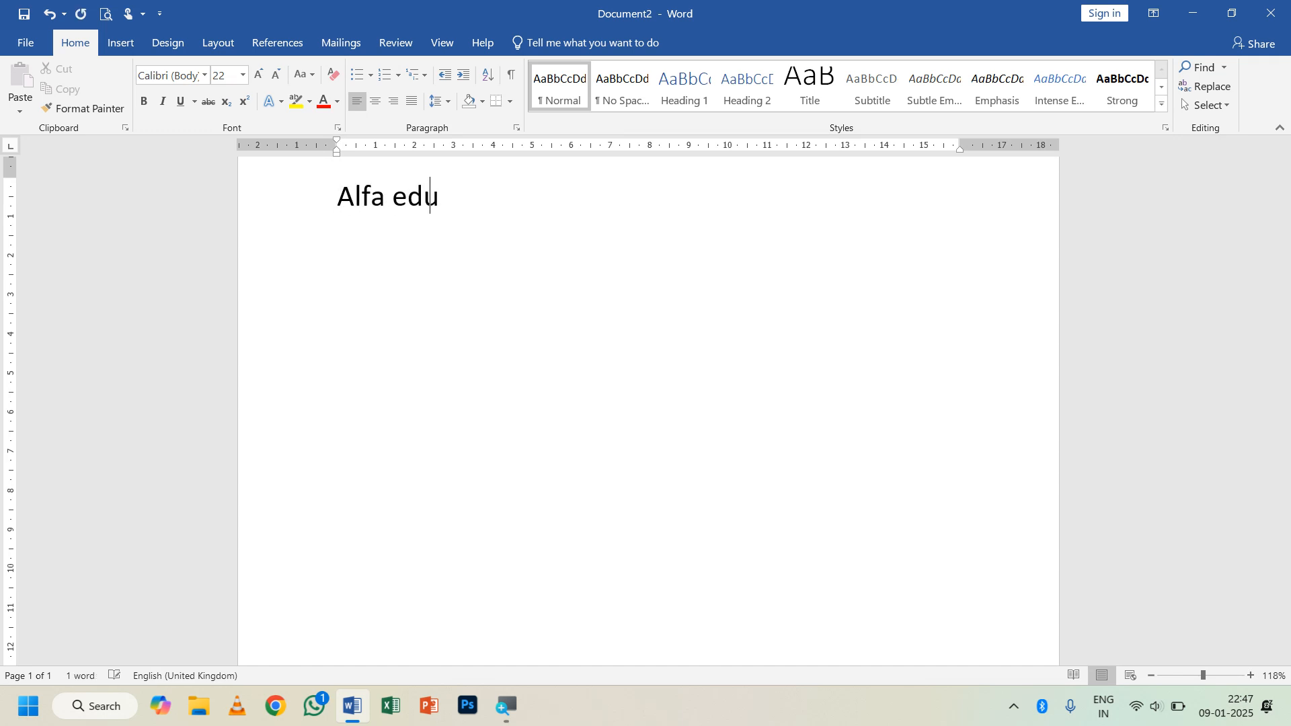
text(cation point)
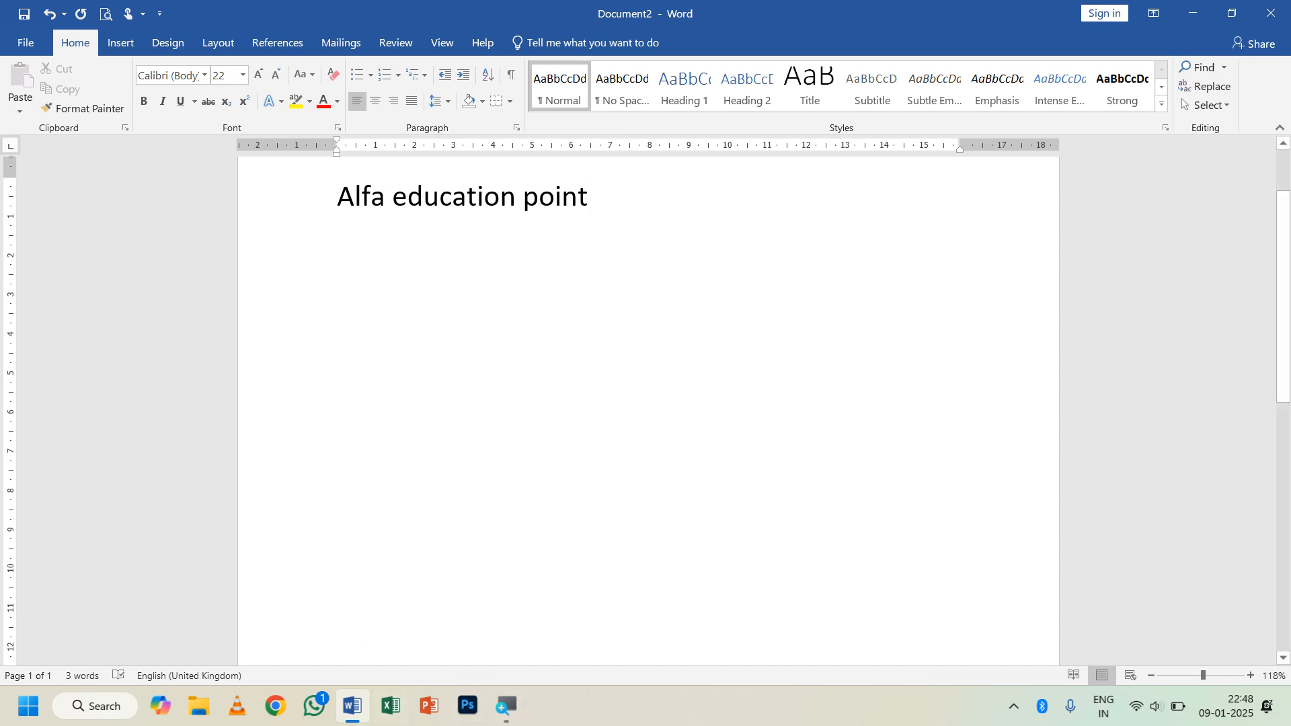
key(Return)
text(al)
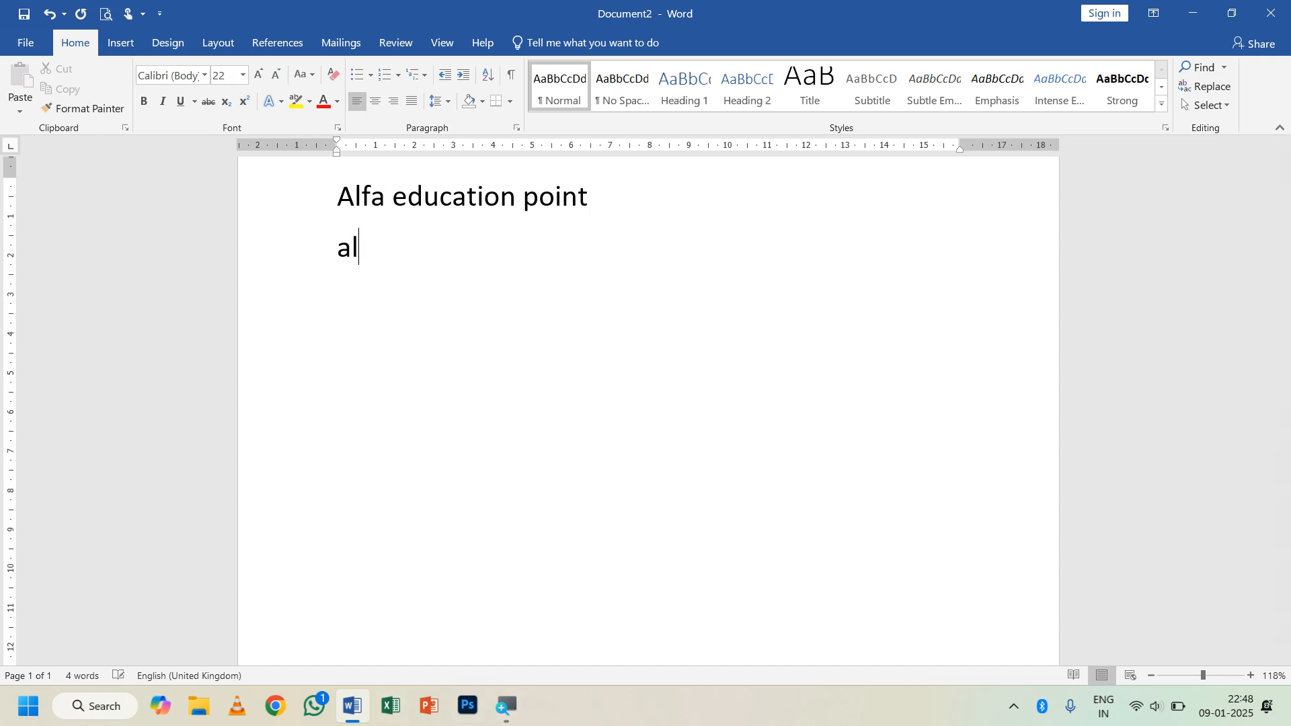
text(fa compu)
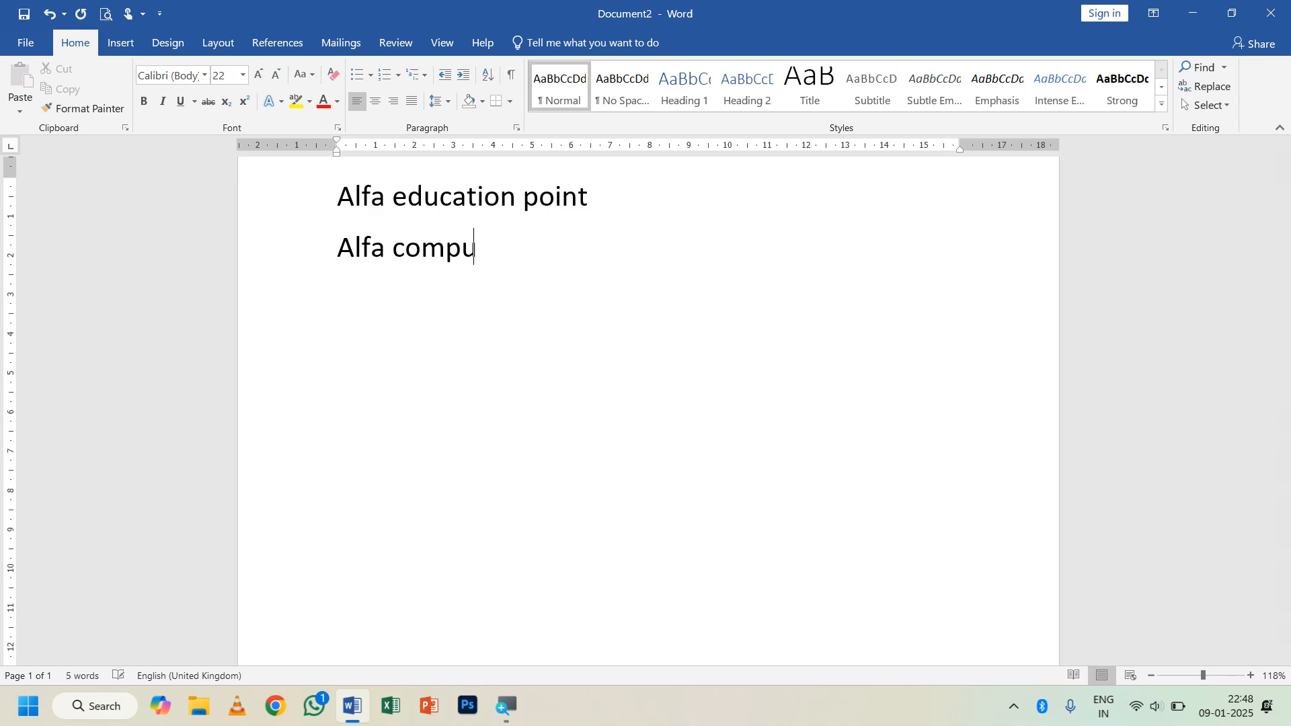
text(ter centre)
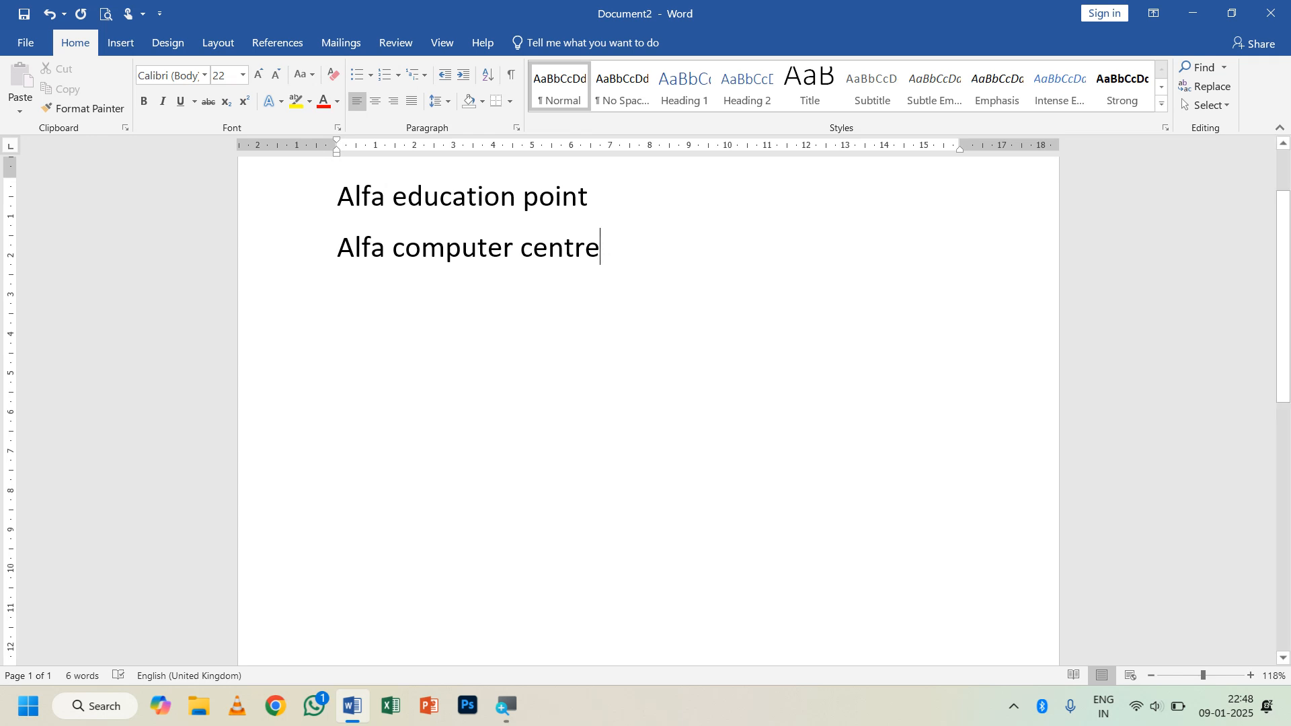
drag(395, 197, 388, 202)
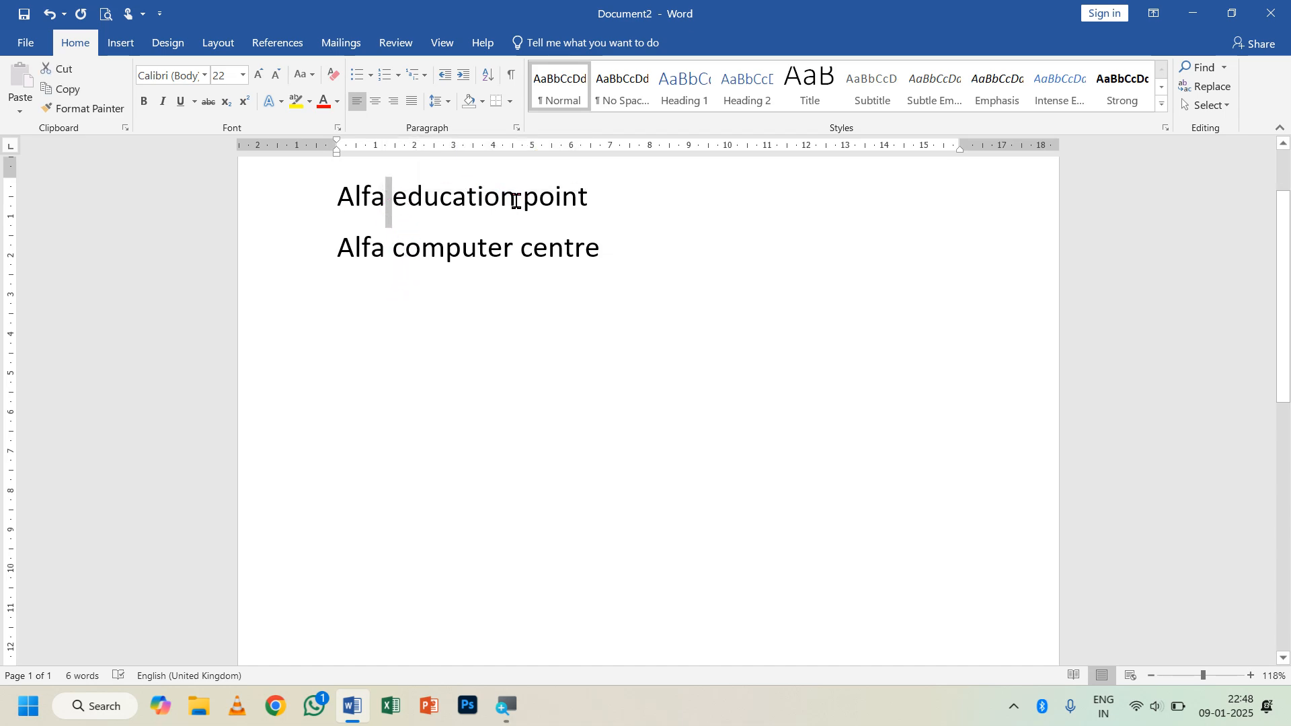
drag(514, 201, 518, 195)
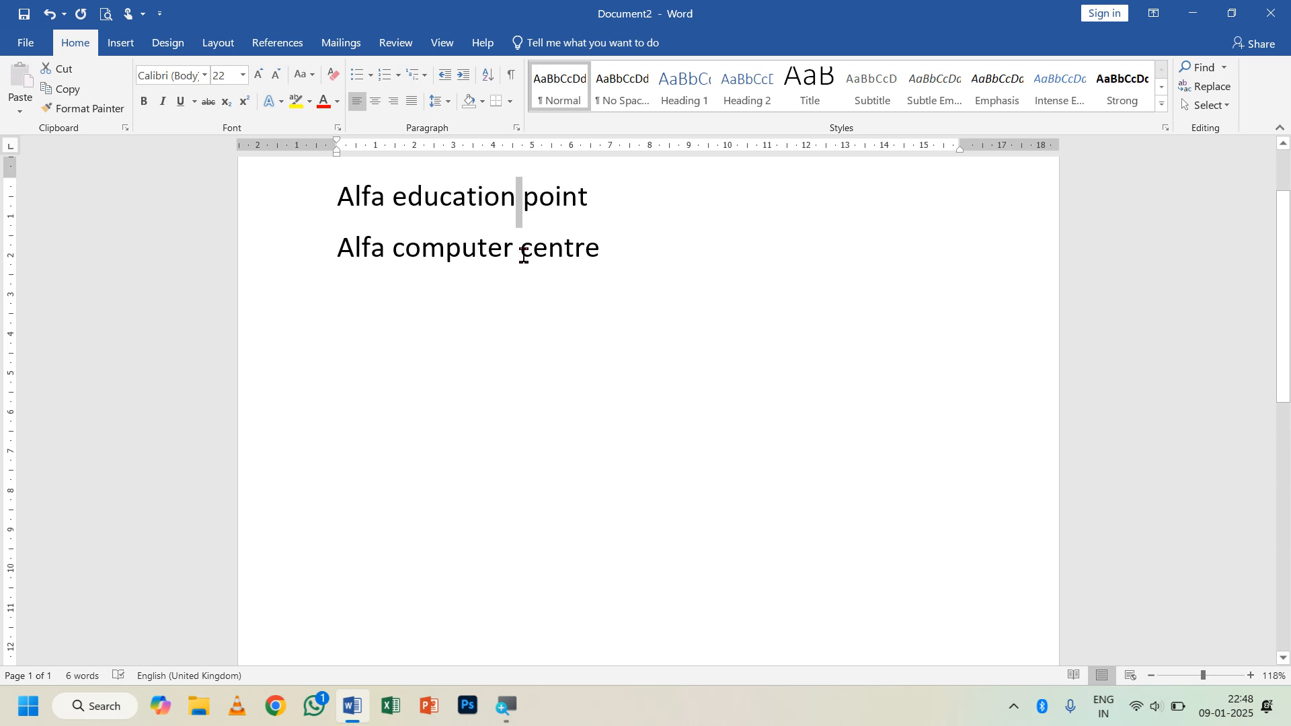
drag(524, 256, 516, 258)
drag(394, 250, 387, 270)
Add a third line reading "Microsoft word" below "Alfa computer centre", with two tabs between the words.
click(622, 262)
key(Return)
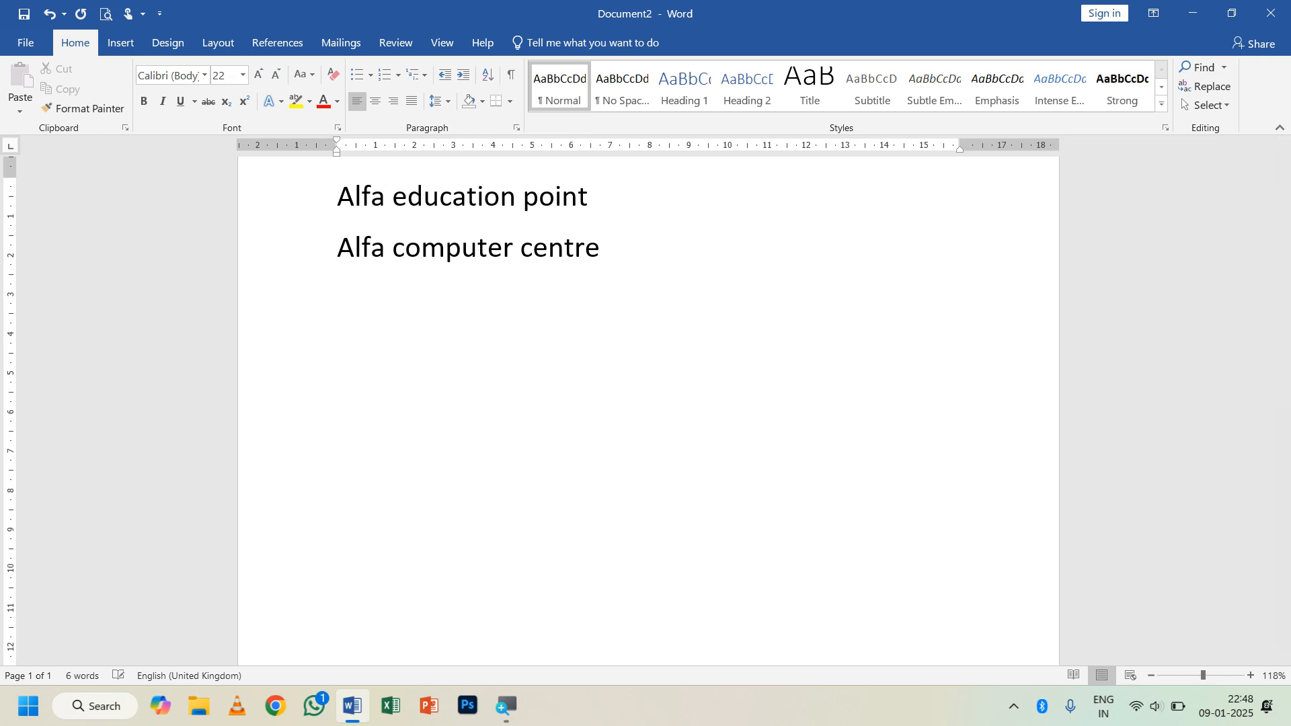
text(microsoft)
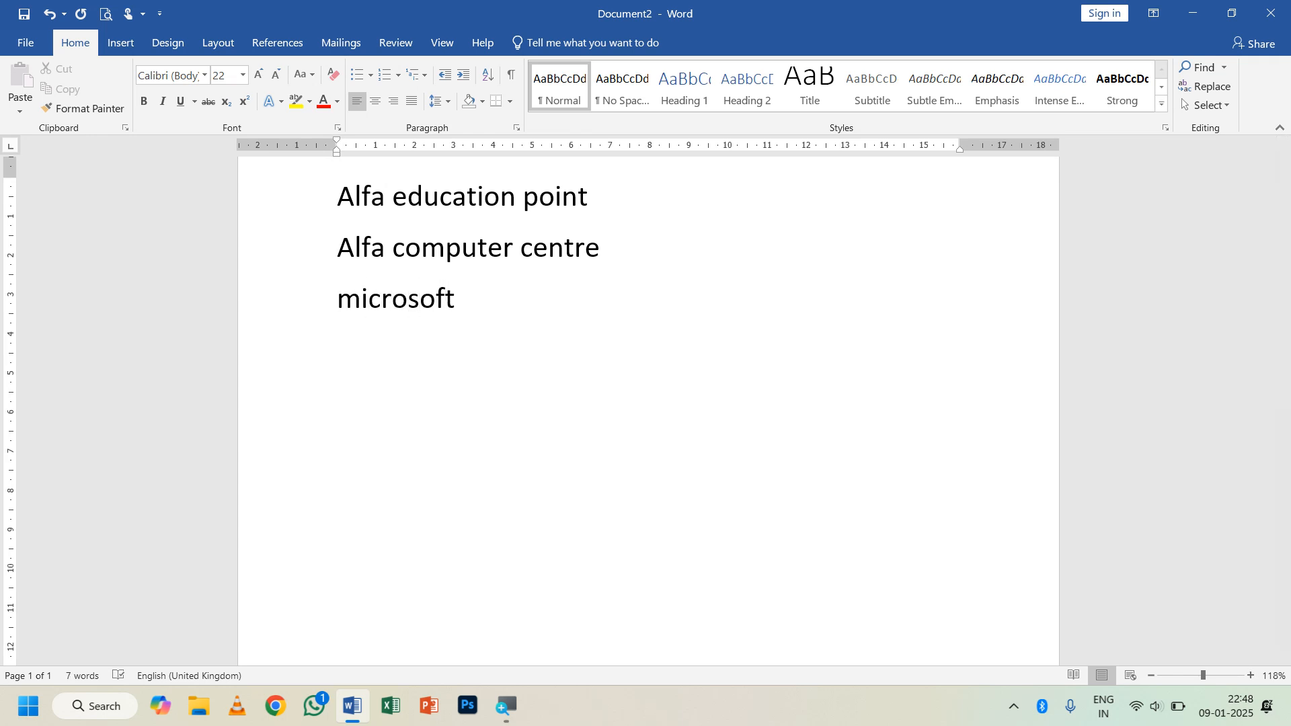
key(Tab)
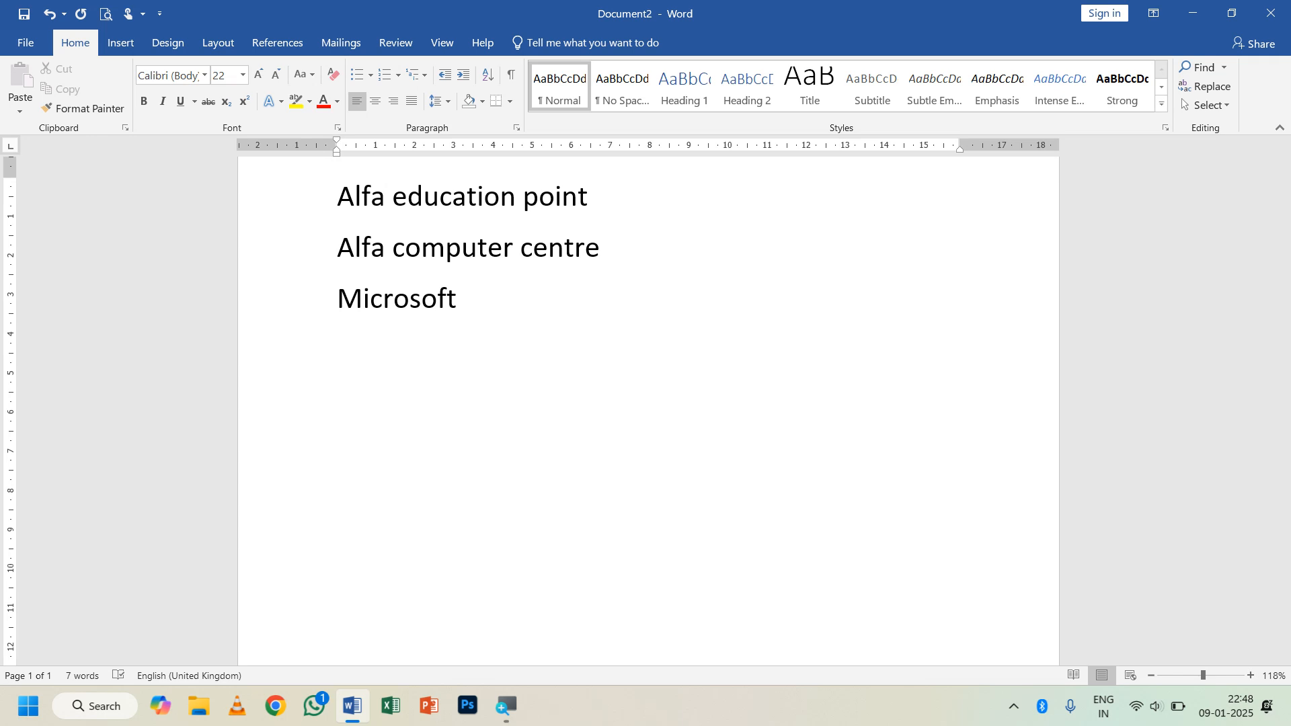
key(Tab)
text(word)
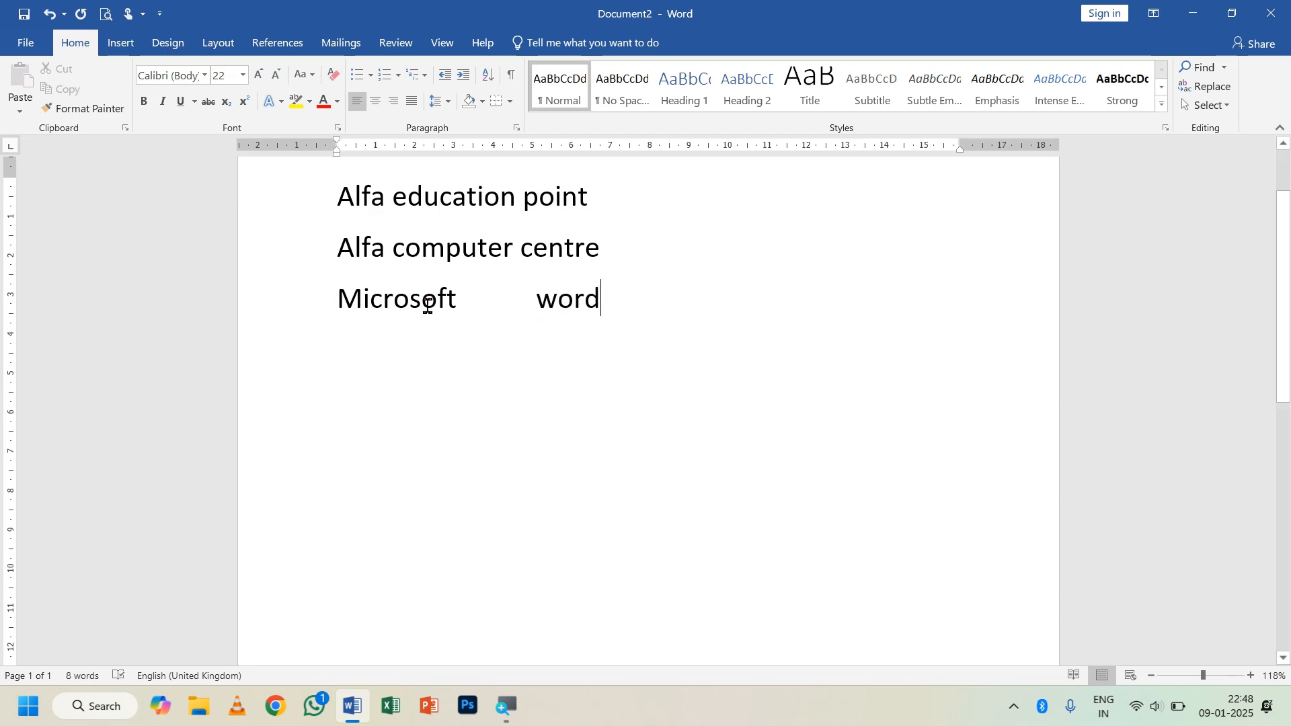
Select the tab gaps between "Microsoft" and "word" to examine the blank space one tab at a time.
drag(537, 301, 489, 302)
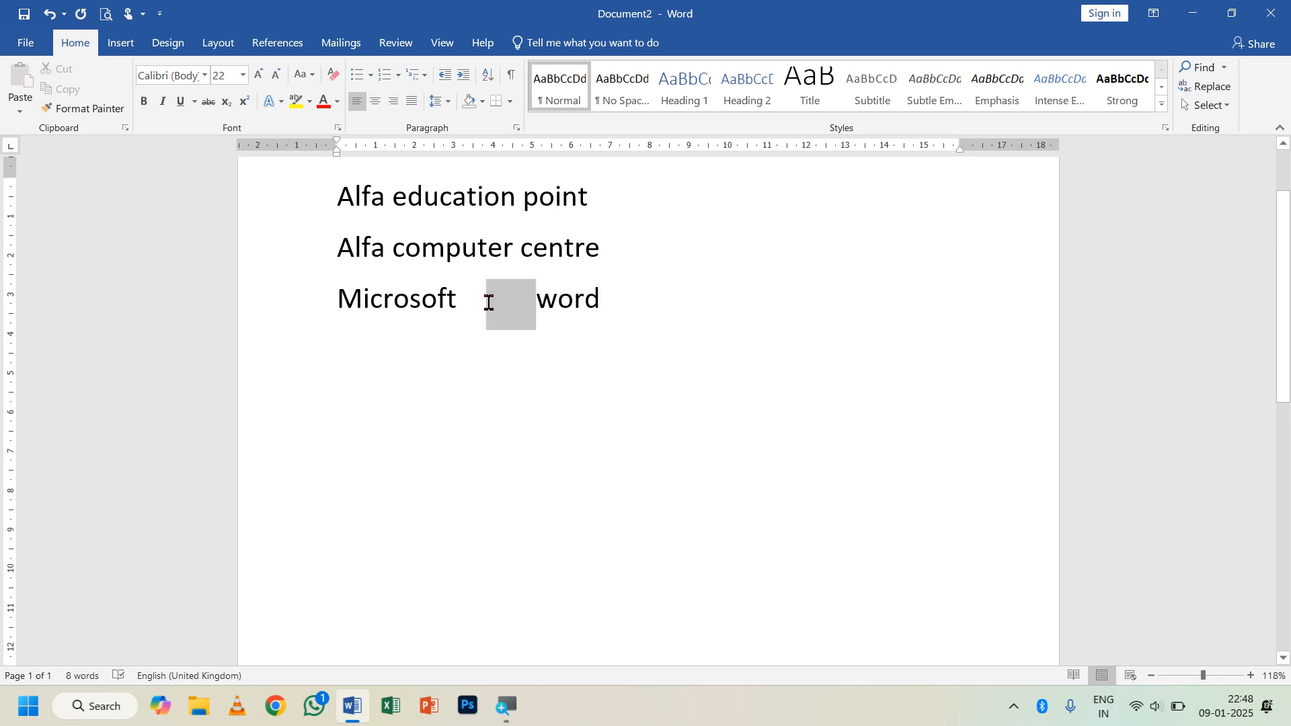
click(536, 302)
drag(536, 303, 463, 306)
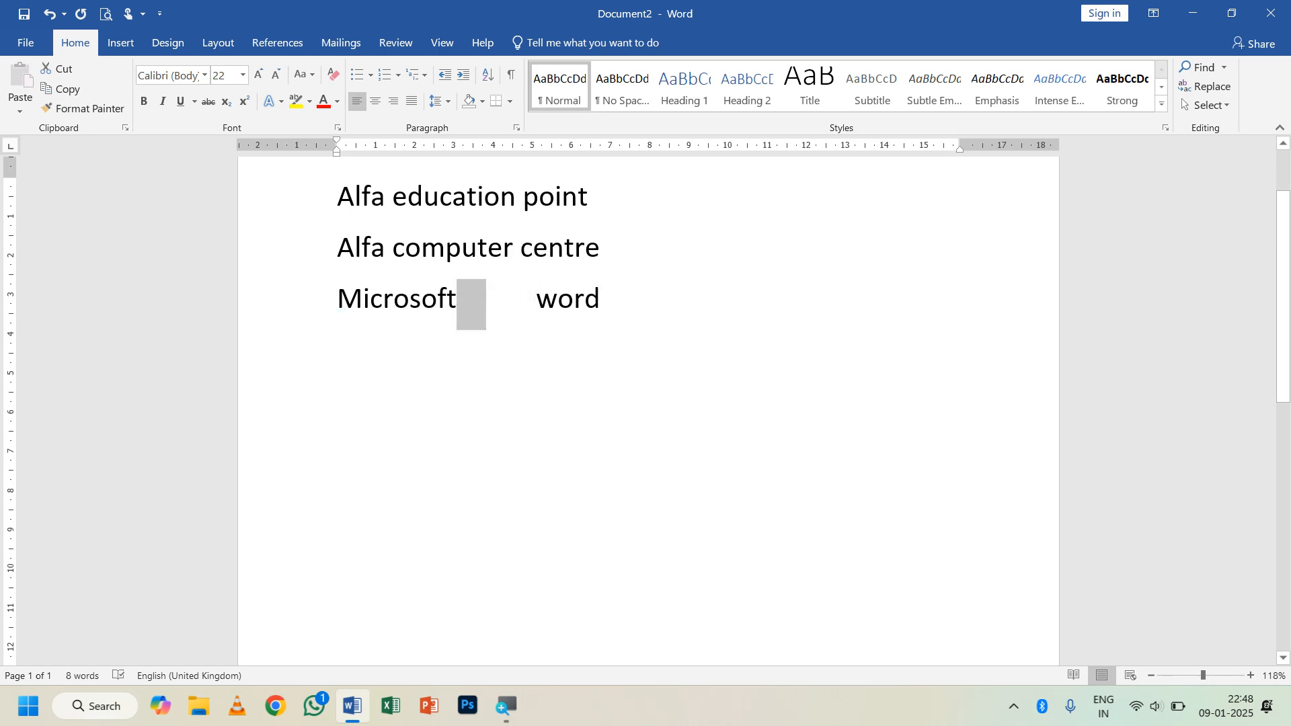
key(Right)
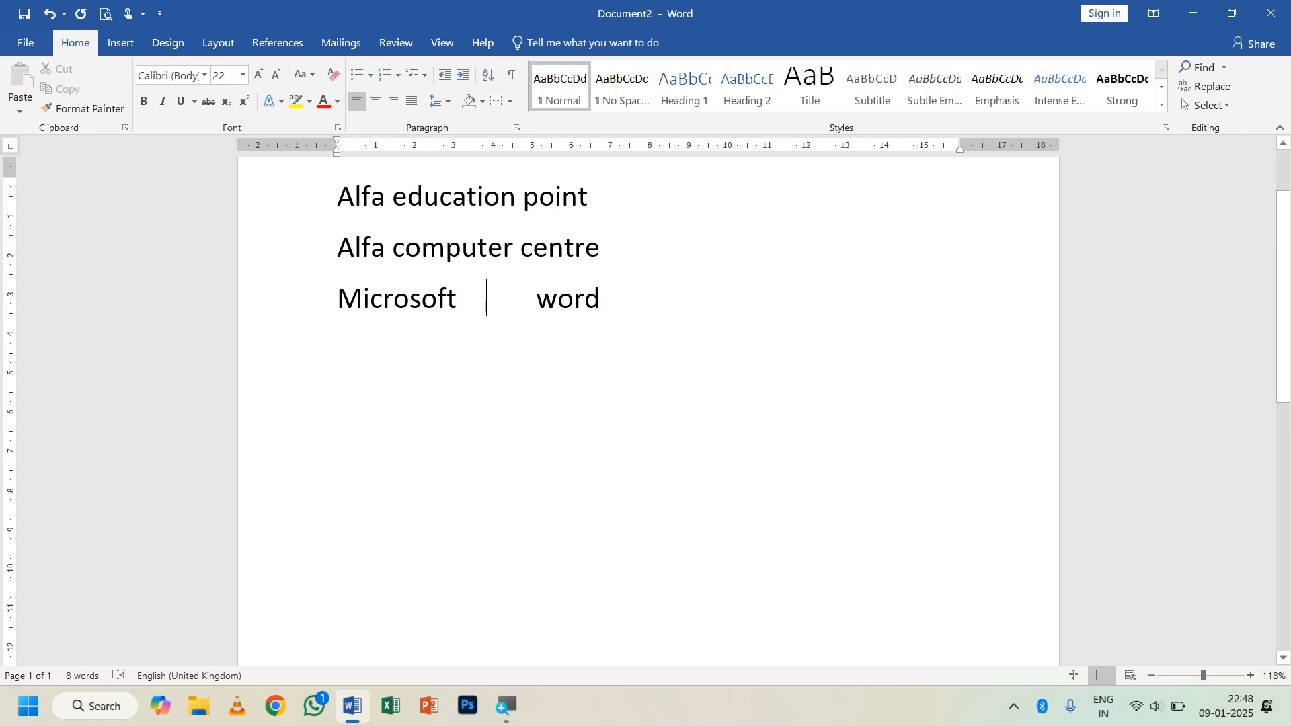
click(634, 311)
drag(536, 299, 477, 299)
Show the formatting marks for the spaces, tabs and paragraph ends in the three lines.
click(554, 197)
click(509, 84)
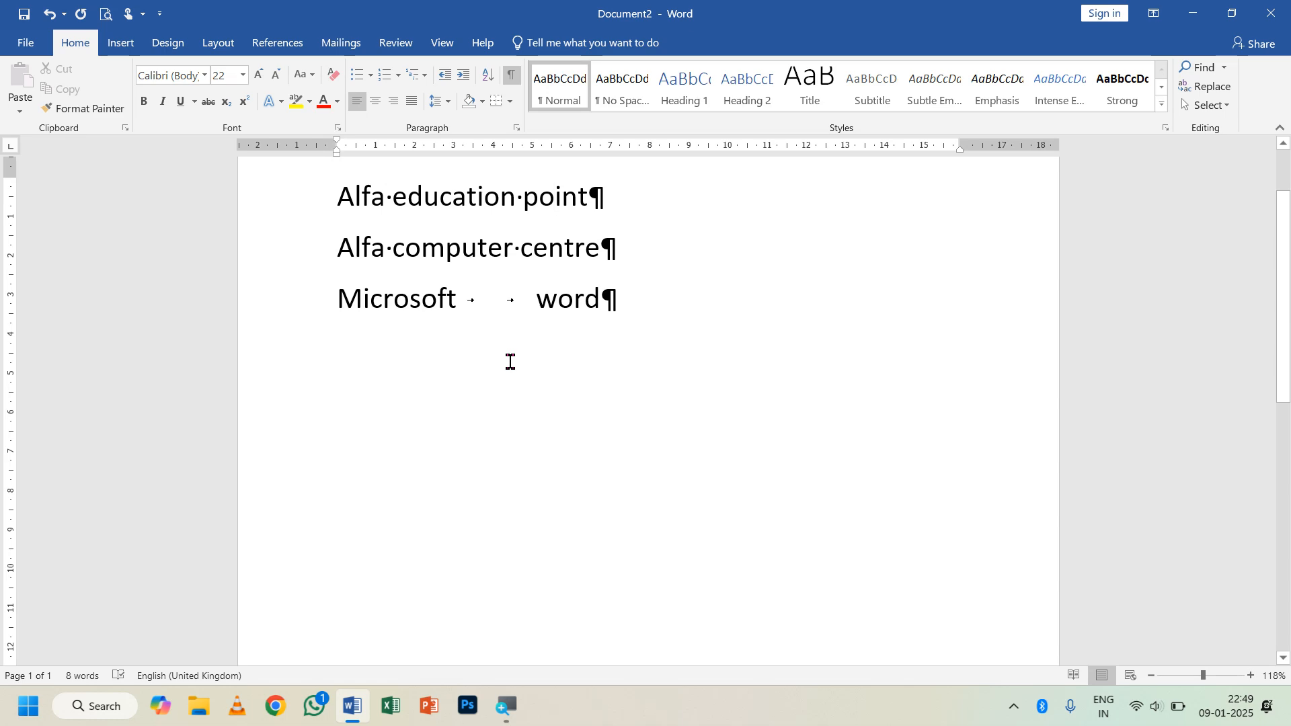
key(super)
key(Escape)
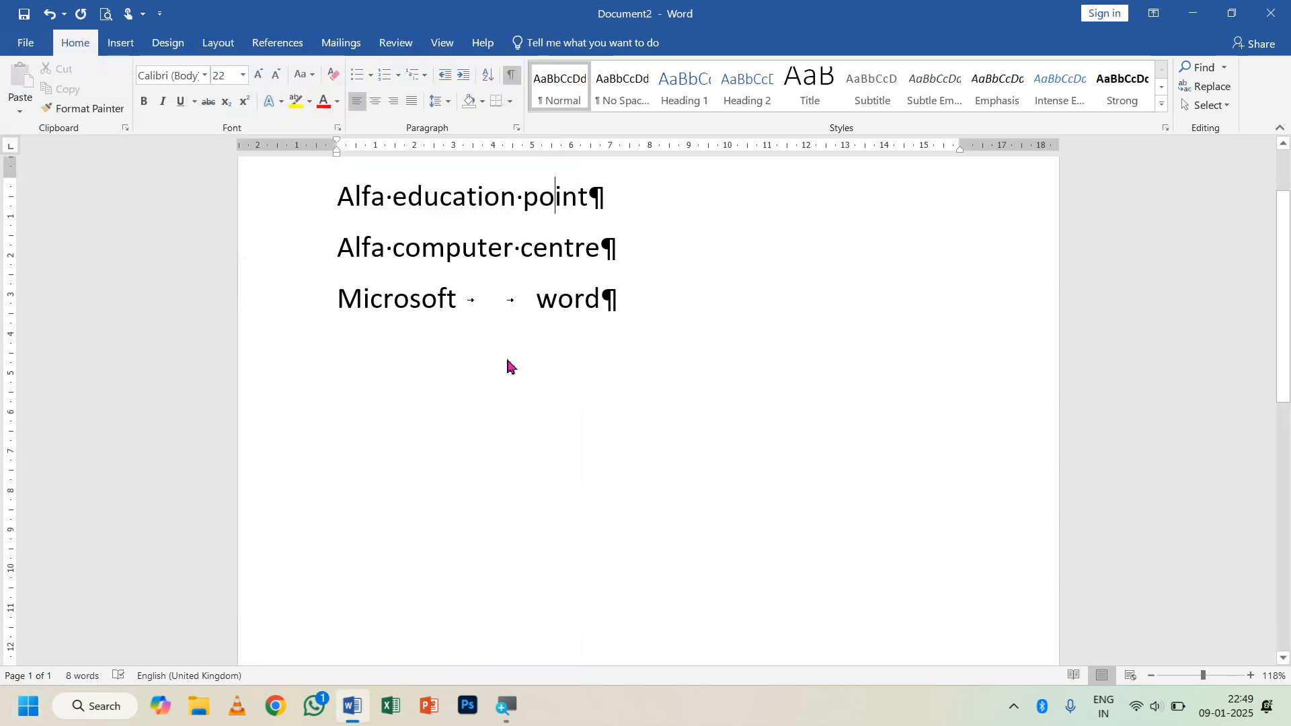
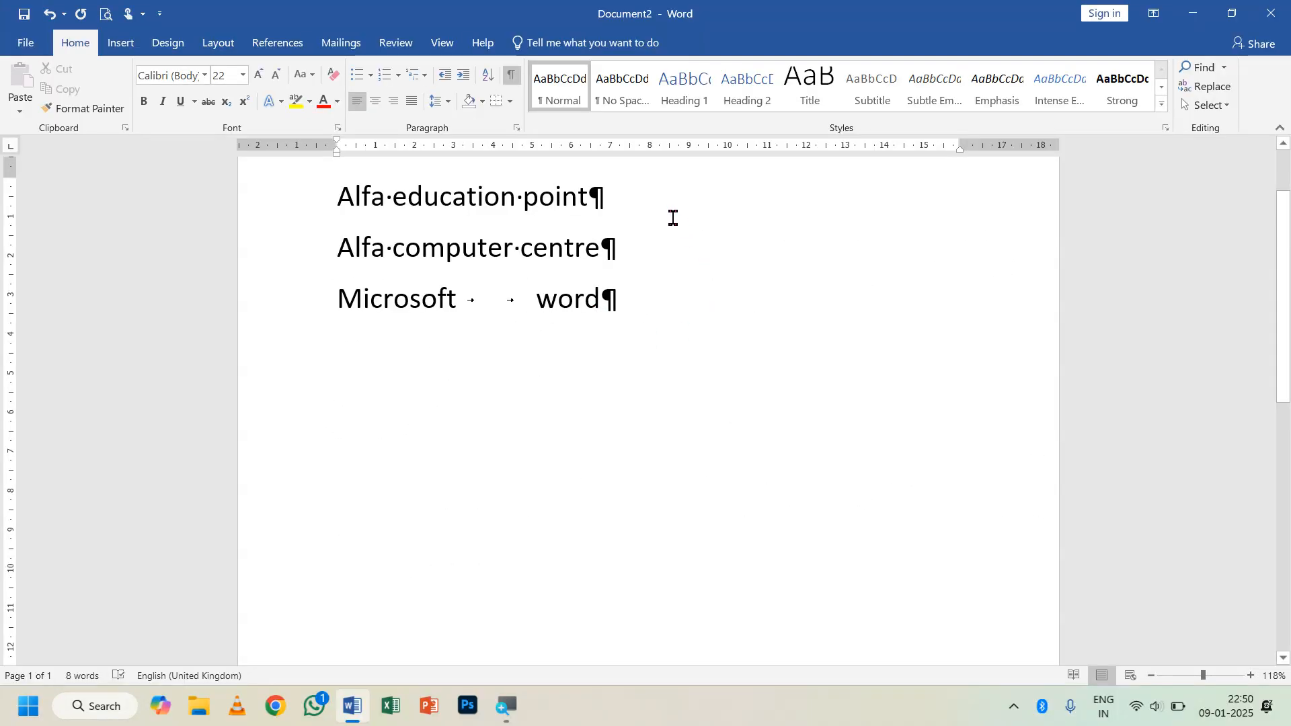
Toggle the formatting marks off and on several times, leaving them shown.
click(513, 84)
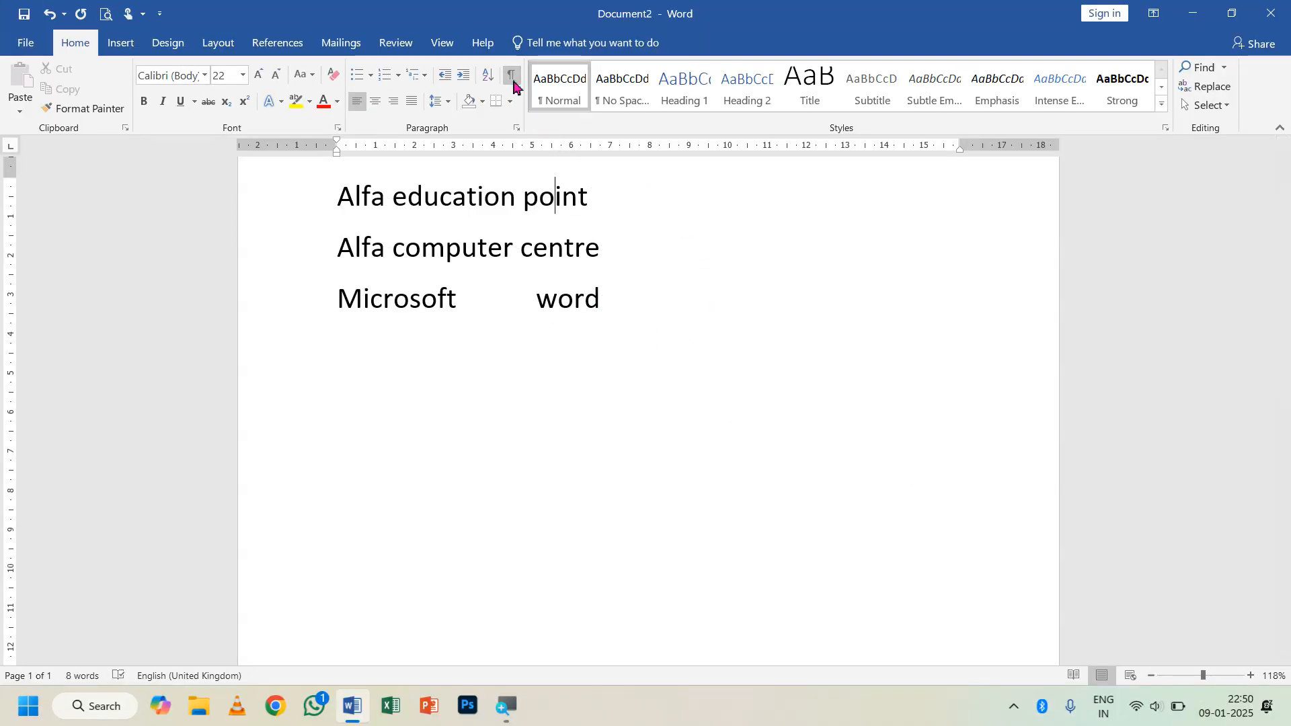
click(513, 84)
click(513, 84)
click(513, 84)
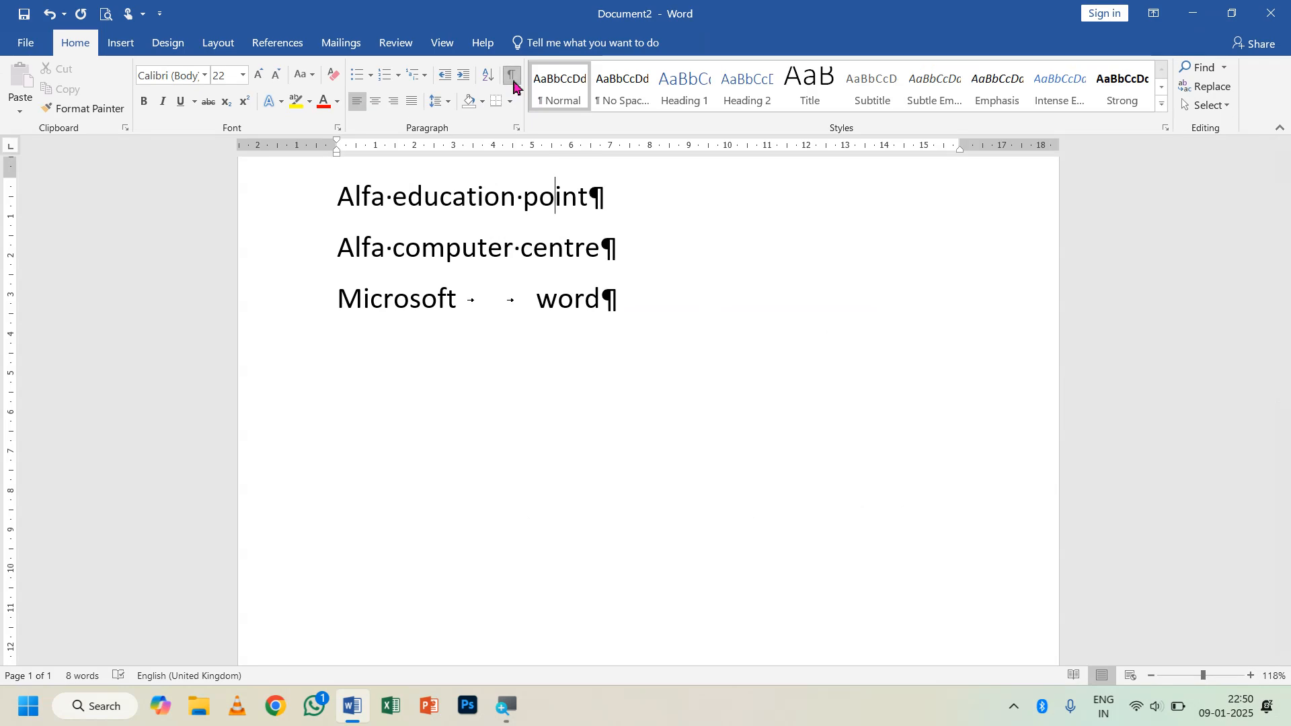
click(513, 84)
click(513, 84)
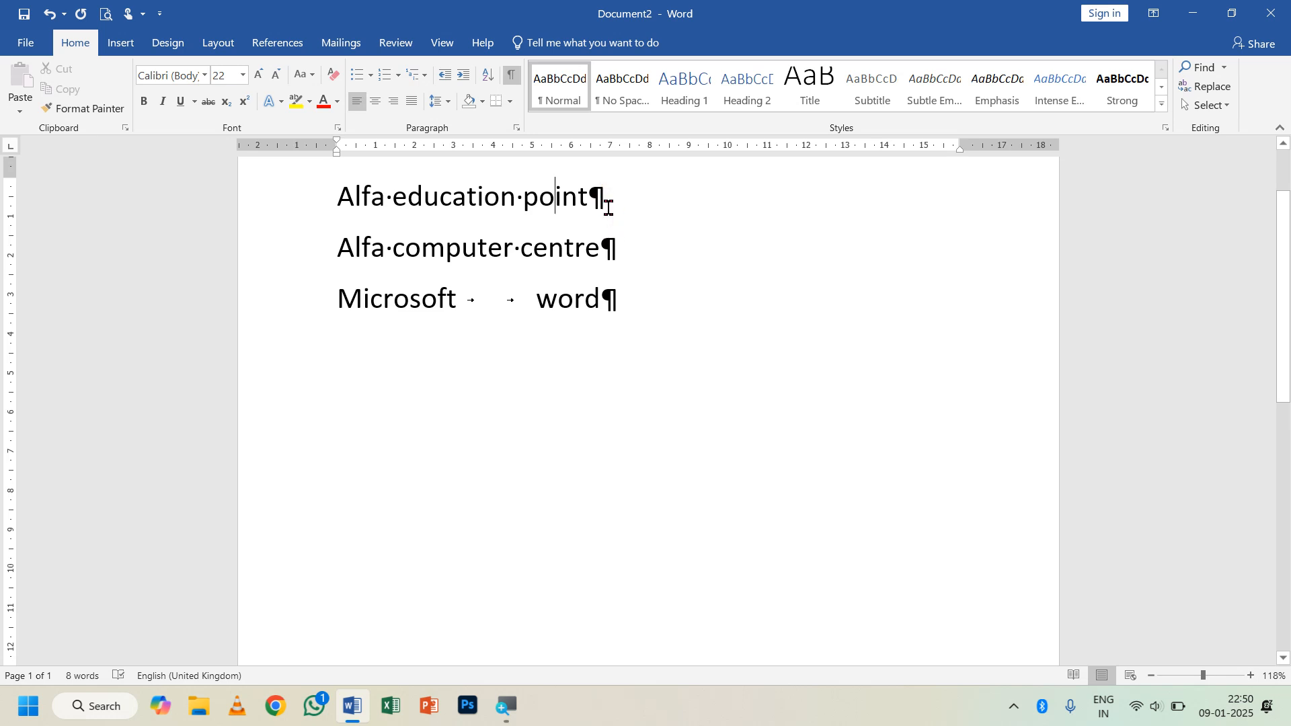
Add a paragraph of random filler words below "Microsoft word", long enough to wrap onto a second line, followed by an empty paragraph.
click(632, 315)
key(Return)
text(fjsdfhjsdg)
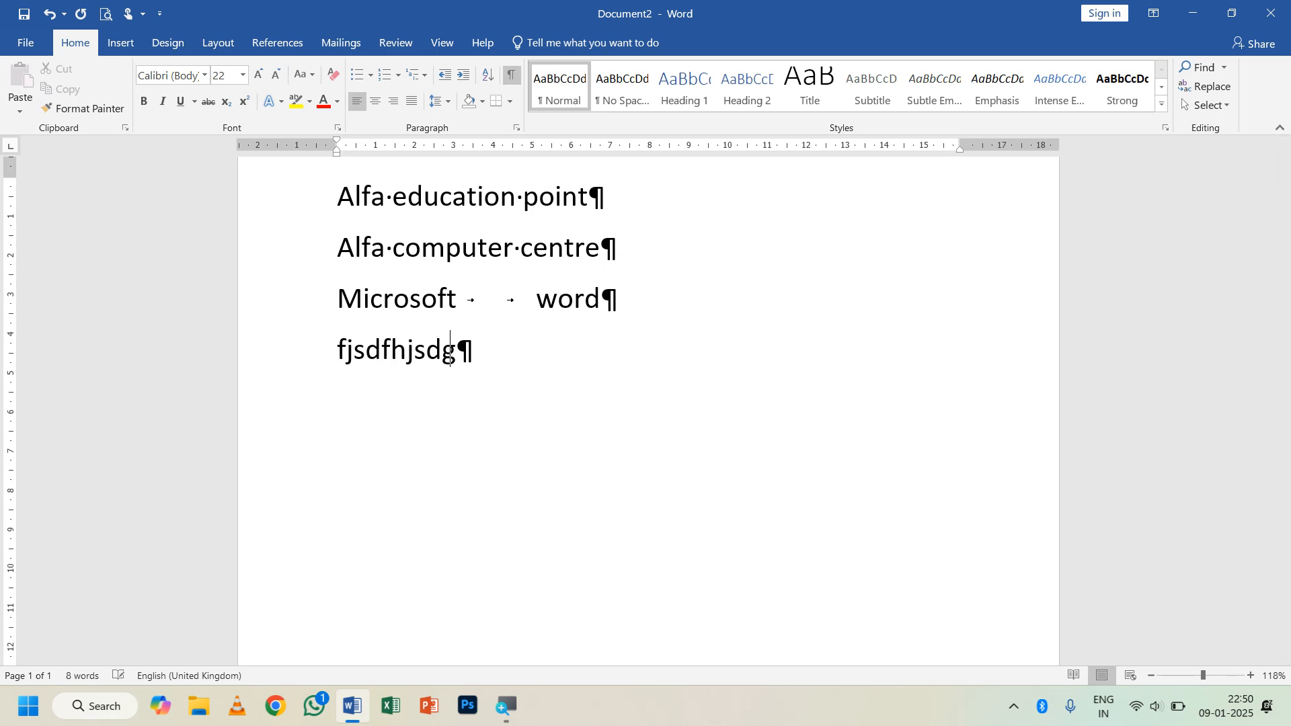
text(fhfhsdsdhfg fgdshfghdfg sd dshfgshdfg)
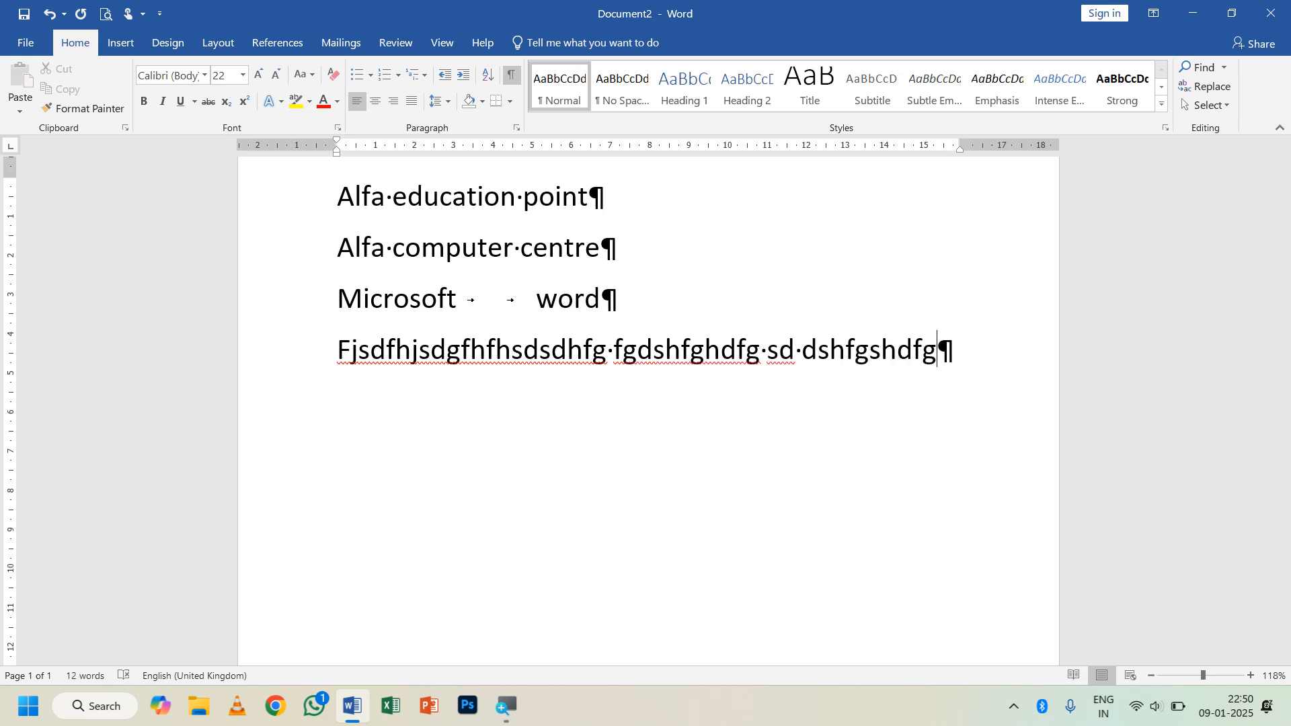
text( dsgffghdsgfhdgfhdsgfh)
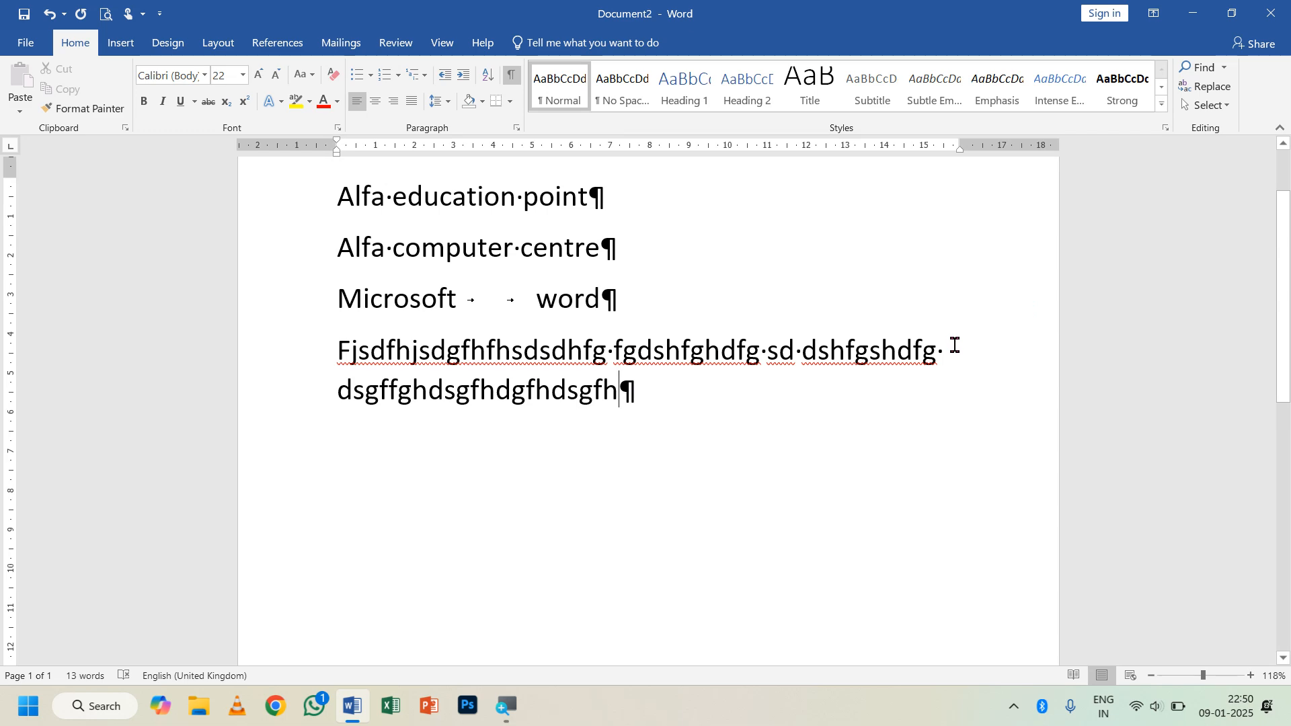
key(Return)
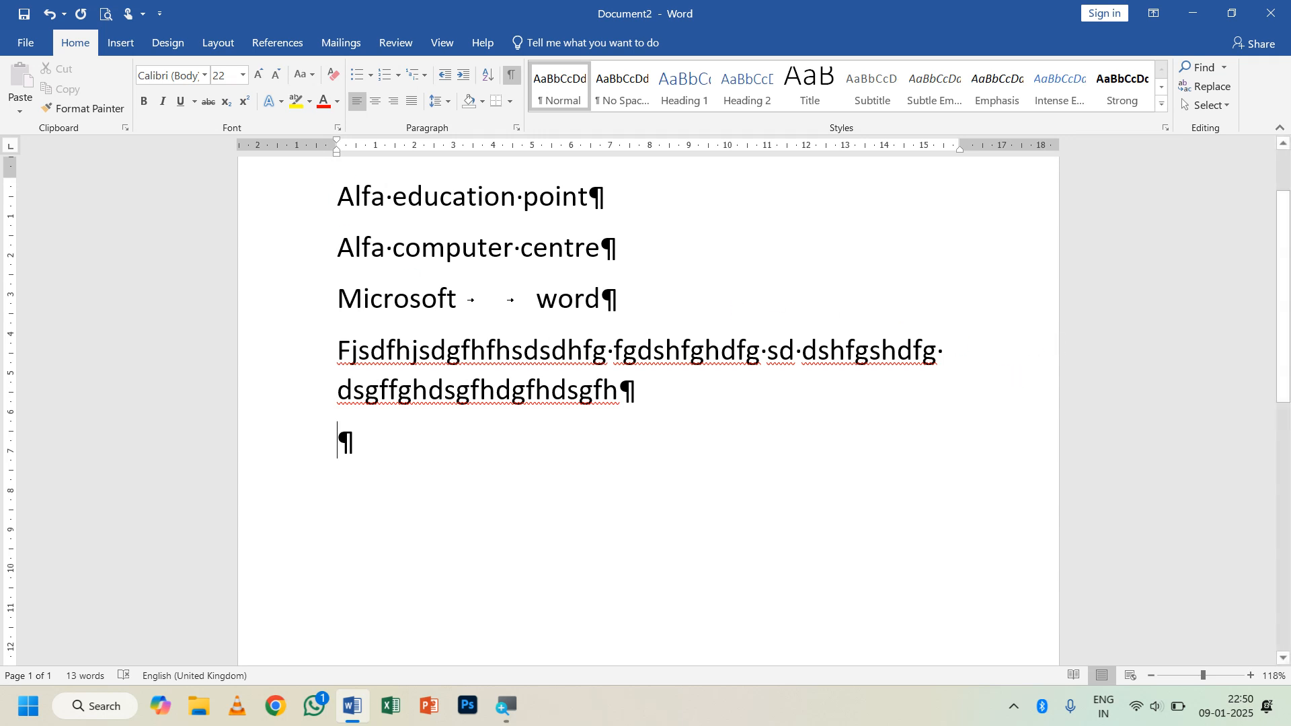
Toggle the formatting marks repeatedly to compare both views of the text, leaving them hidden.
click(510, 83)
click(509, 83)
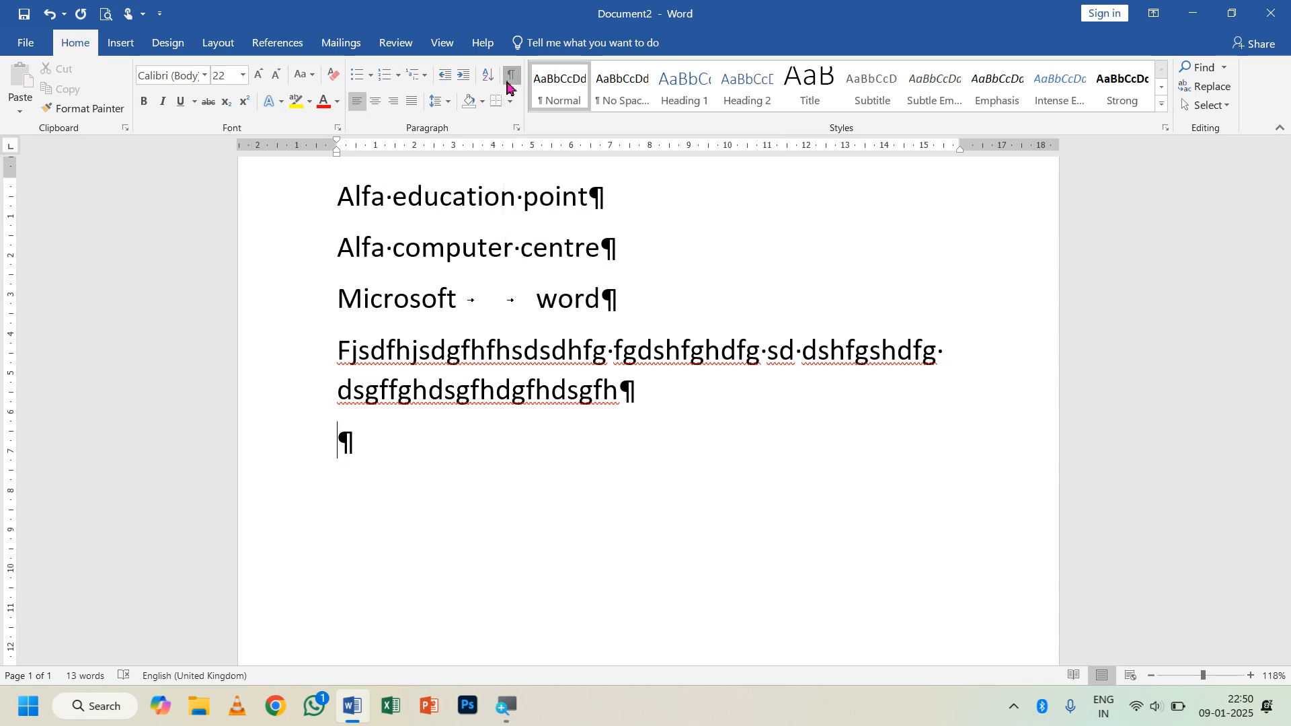
click(510, 83)
click(510, 83)
click(509, 84)
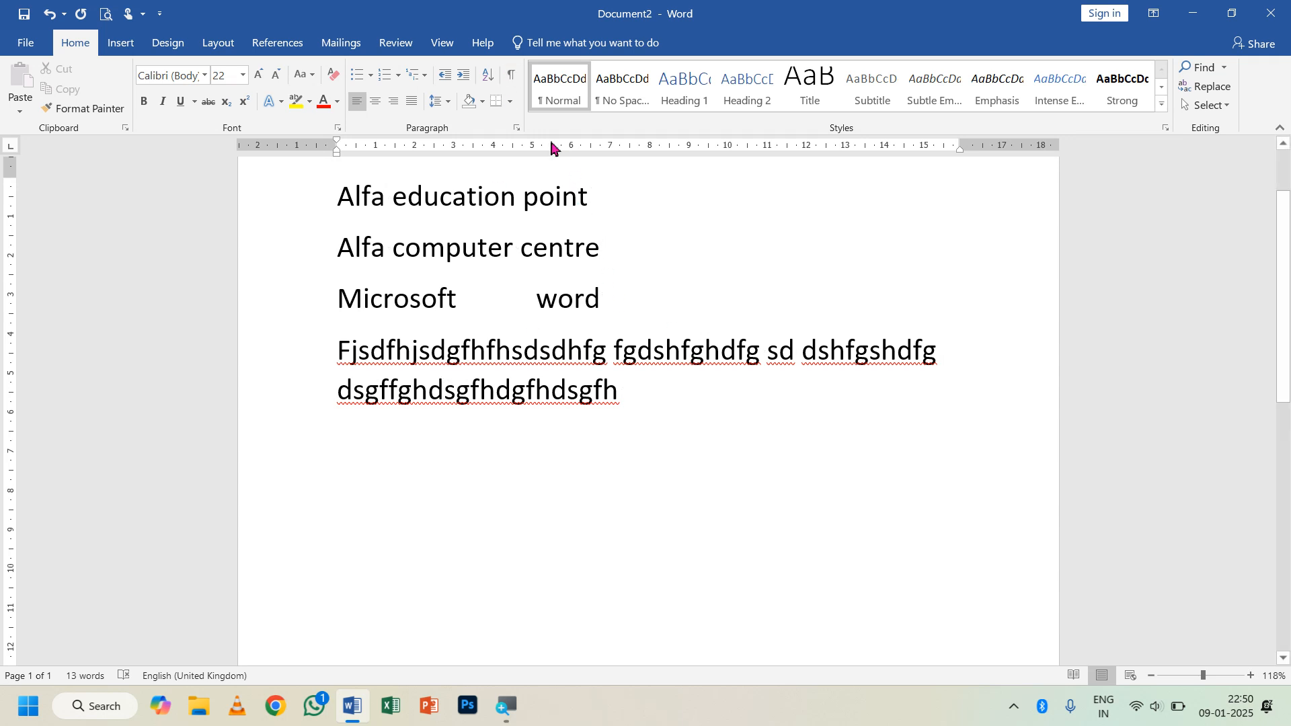
click(511, 85)
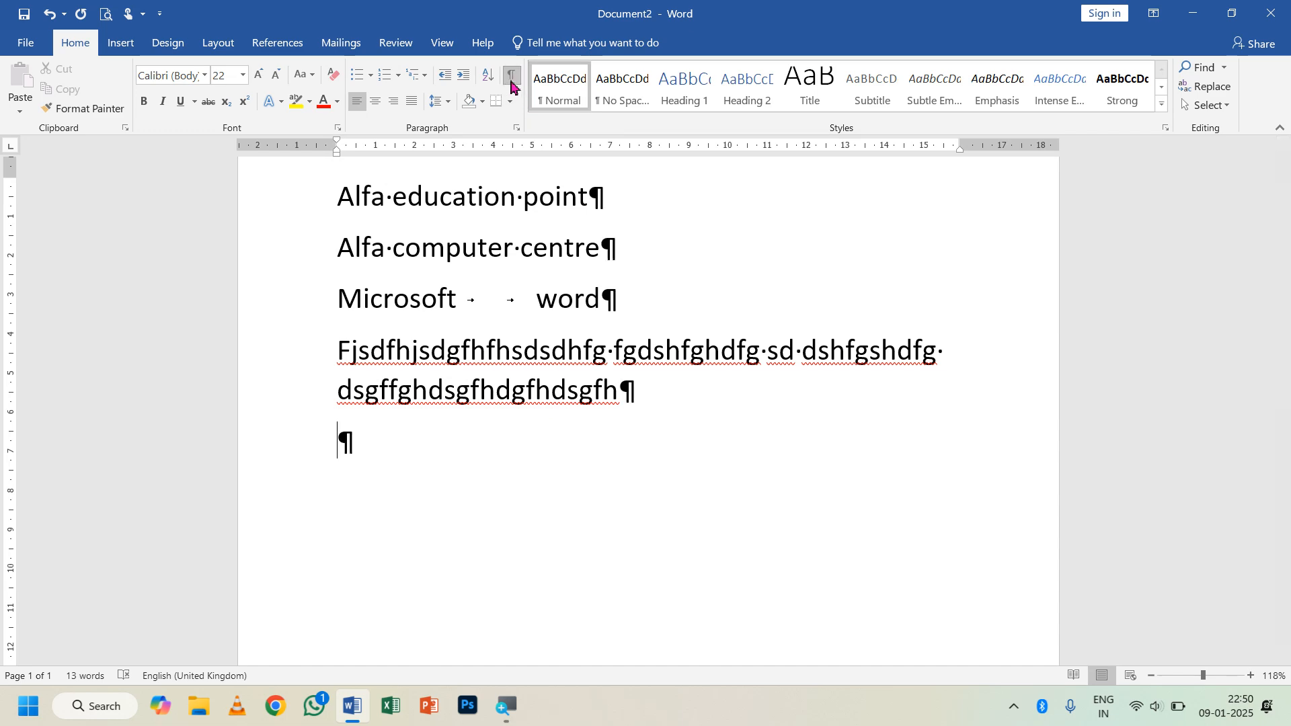
click(511, 85)
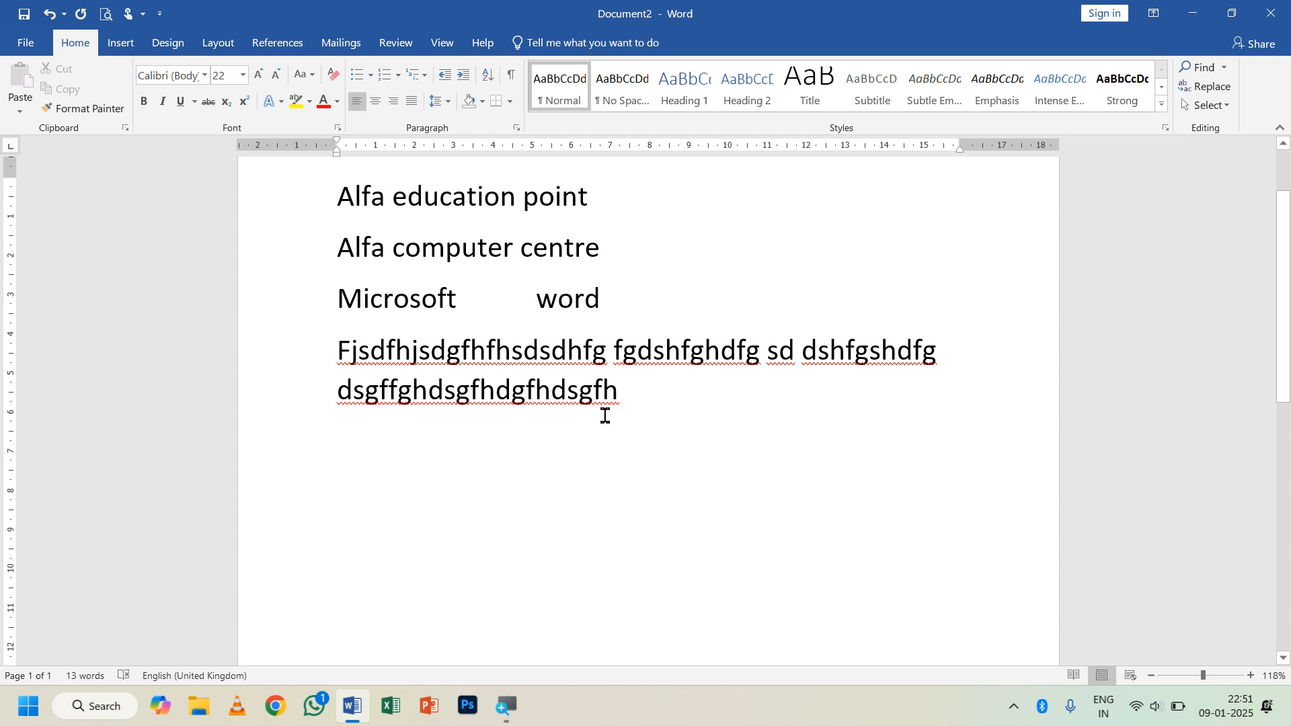
Replace the whole document text with two lines reading "Computer" and "CPU", with CPU in capitals.
triple_click(228, 172)
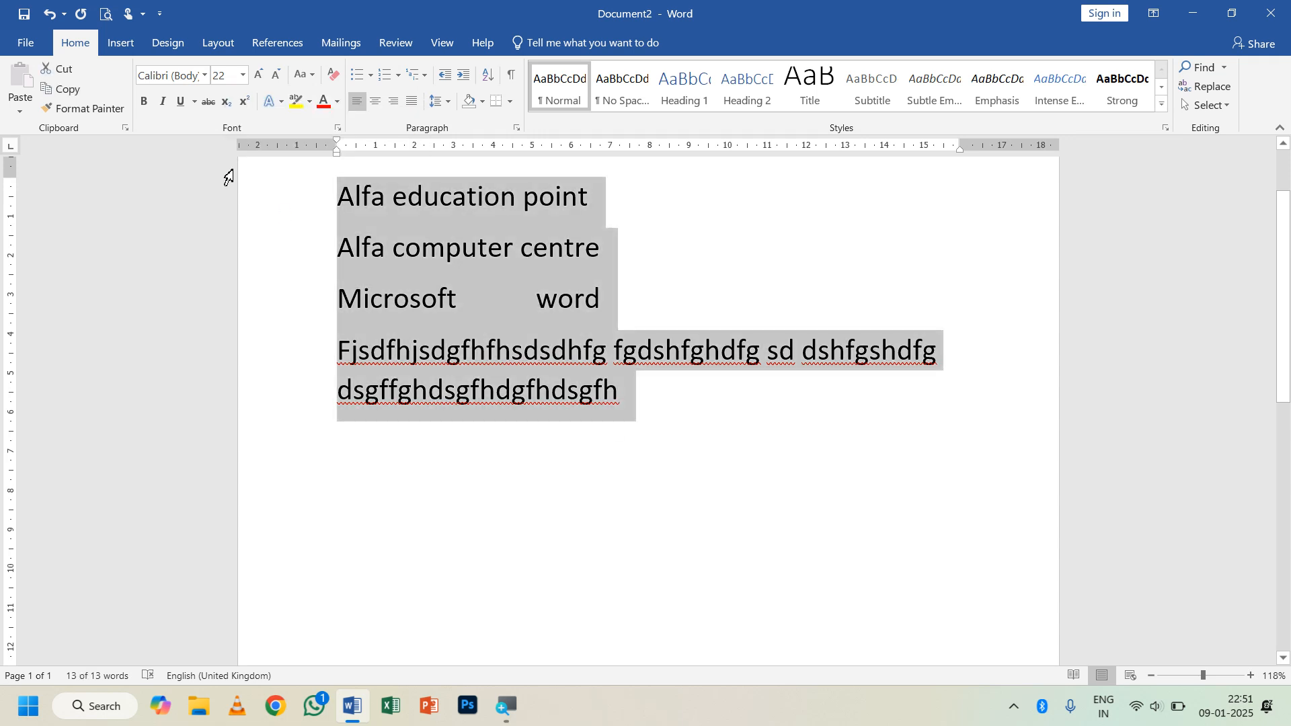
key(Delete)
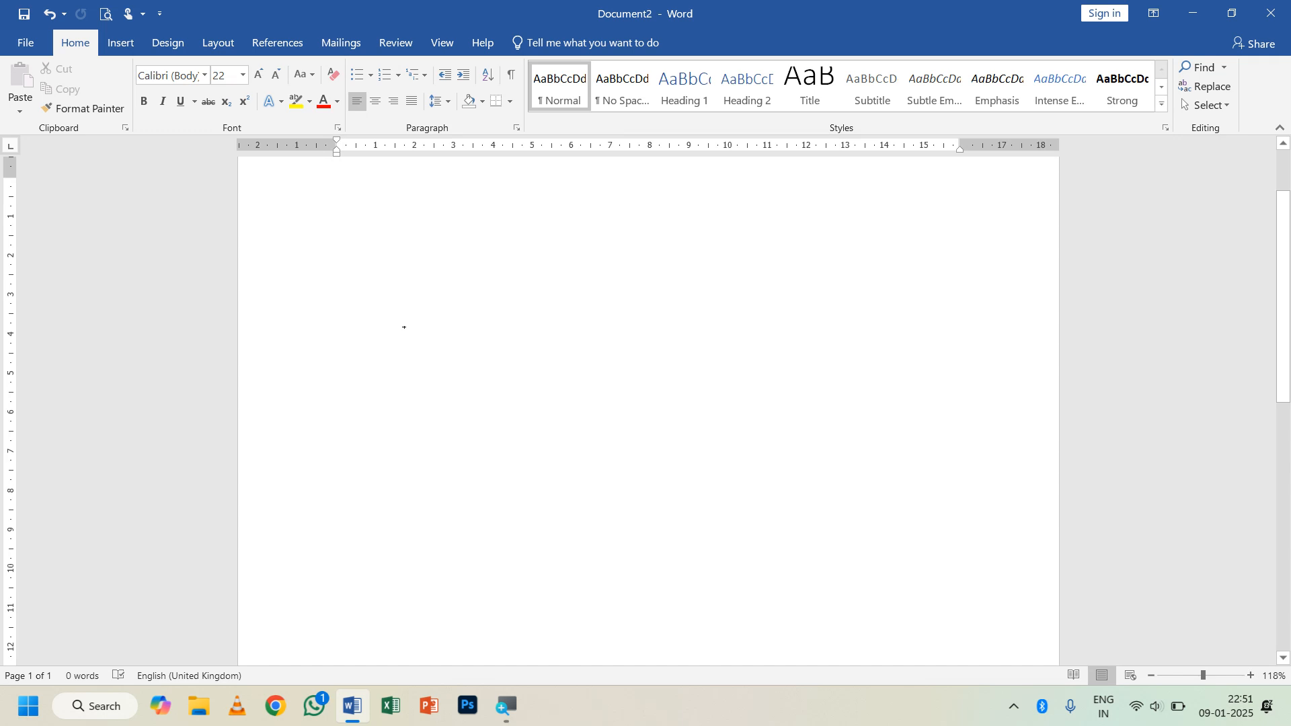
text(c)
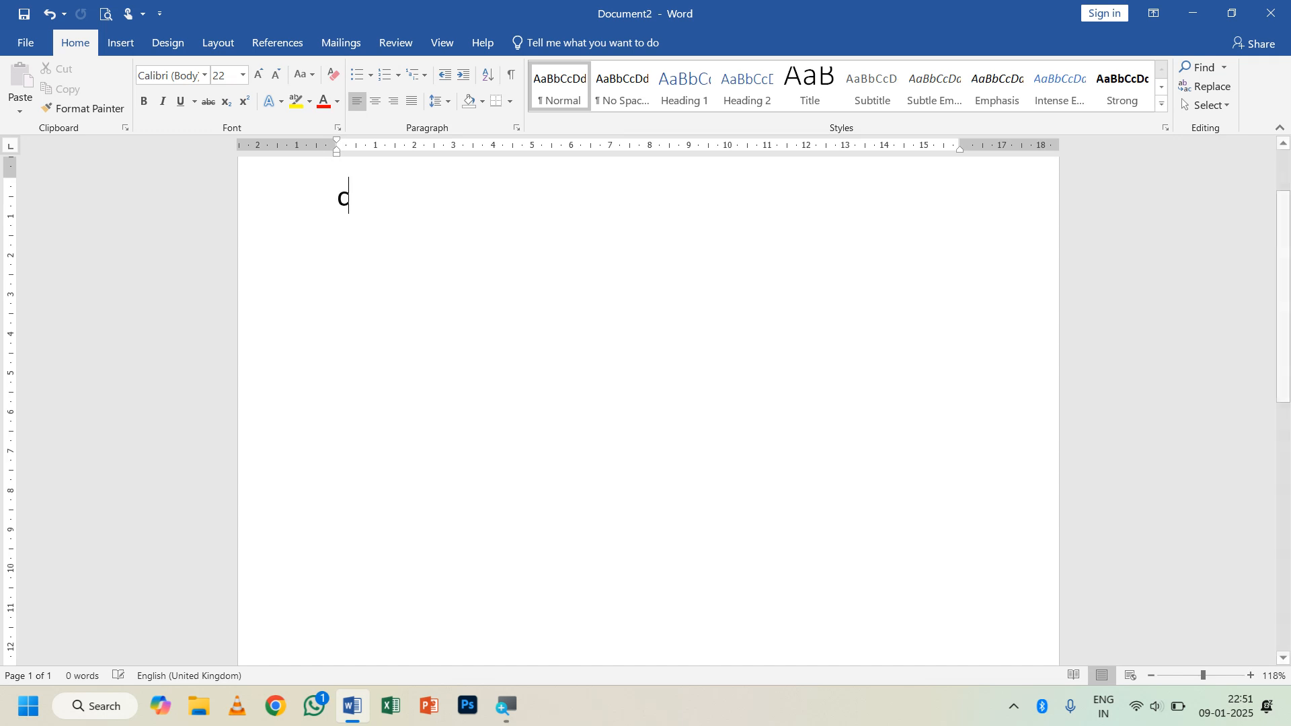
text(omputer)
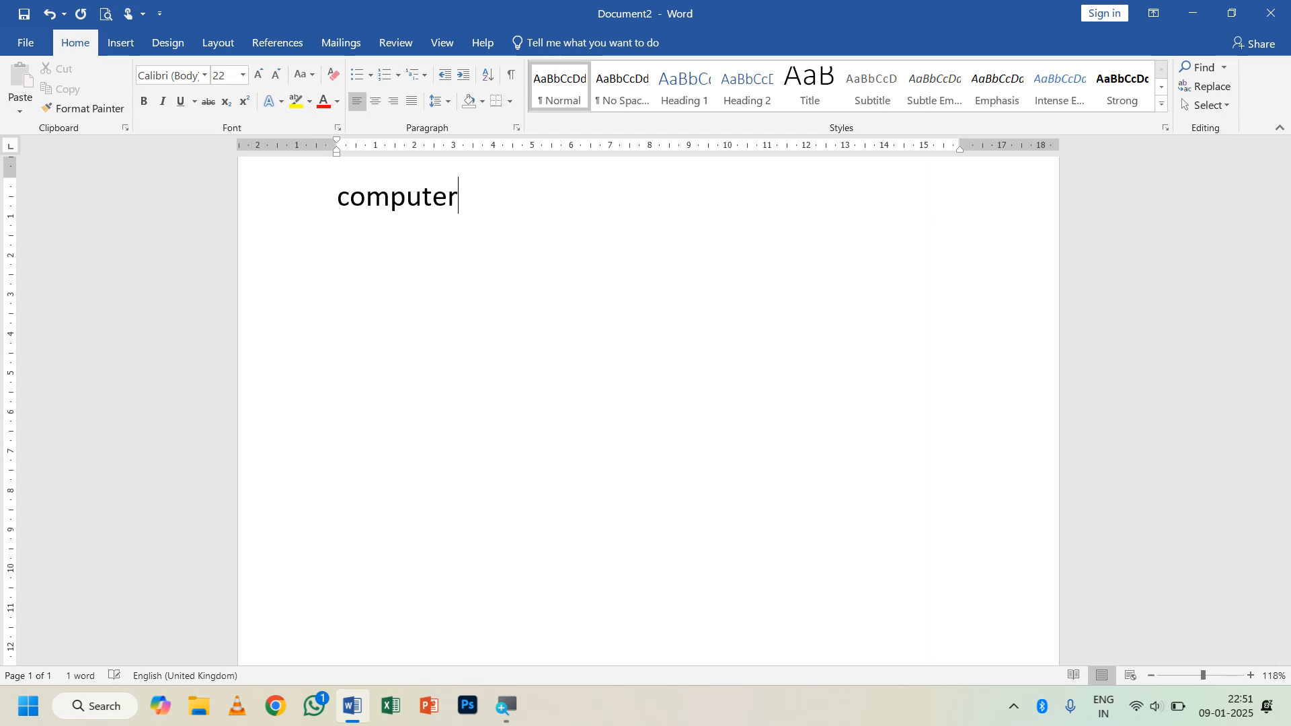
key(Return)
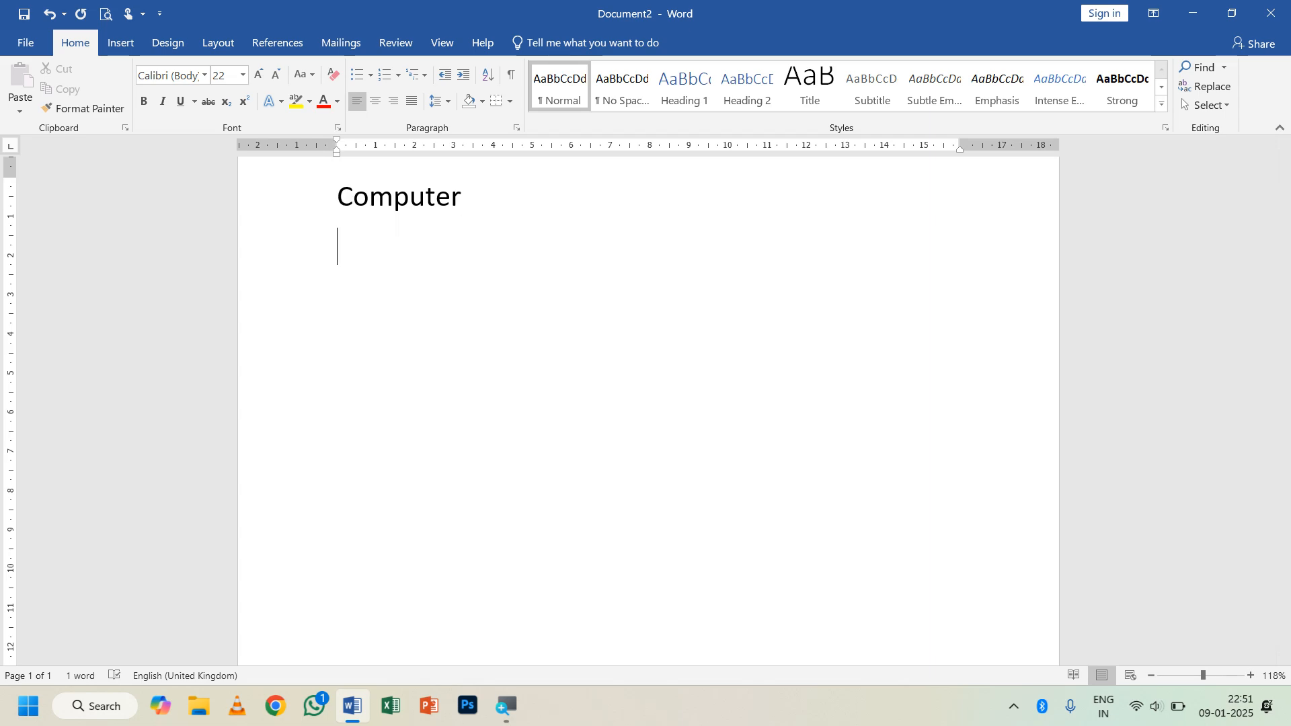
text(cpu)
key(Return)
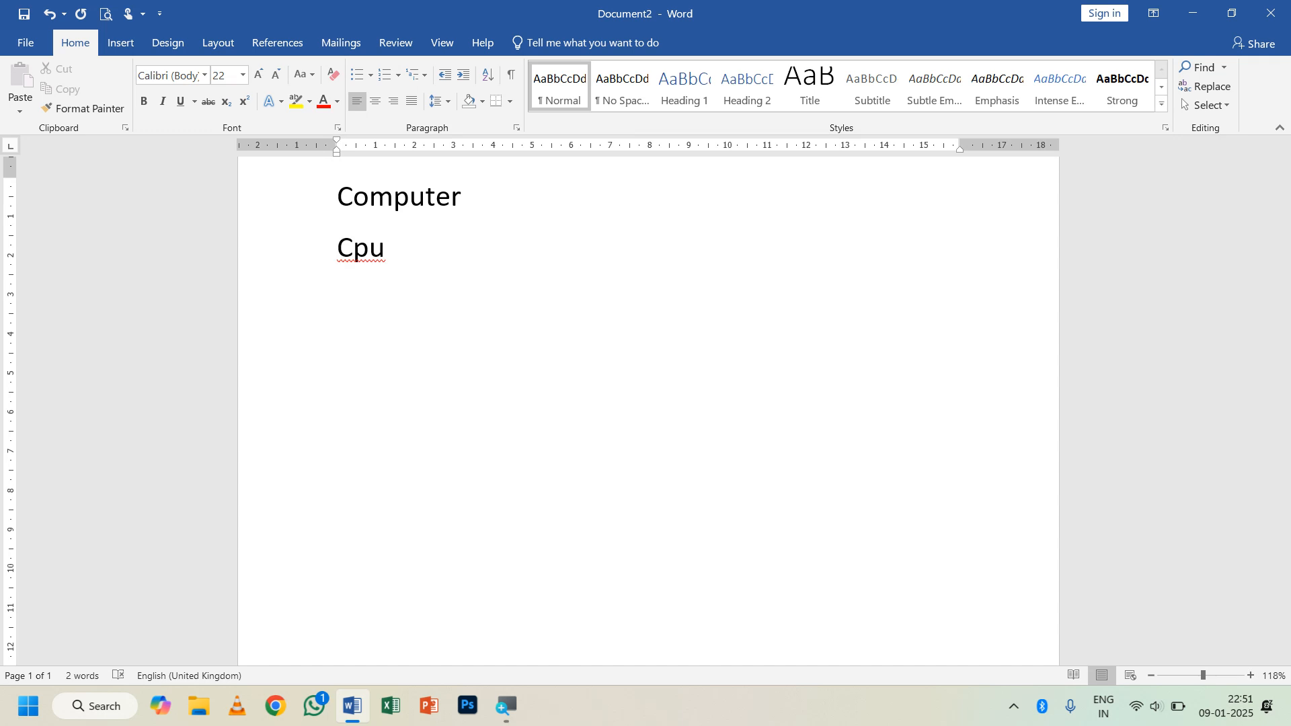
key(BackSpace)
key(BackSpace)
text(PU)
key(BackSpace)
Add the lines "Monitor" and "Keyboard" below "CPU".
text(monitor)
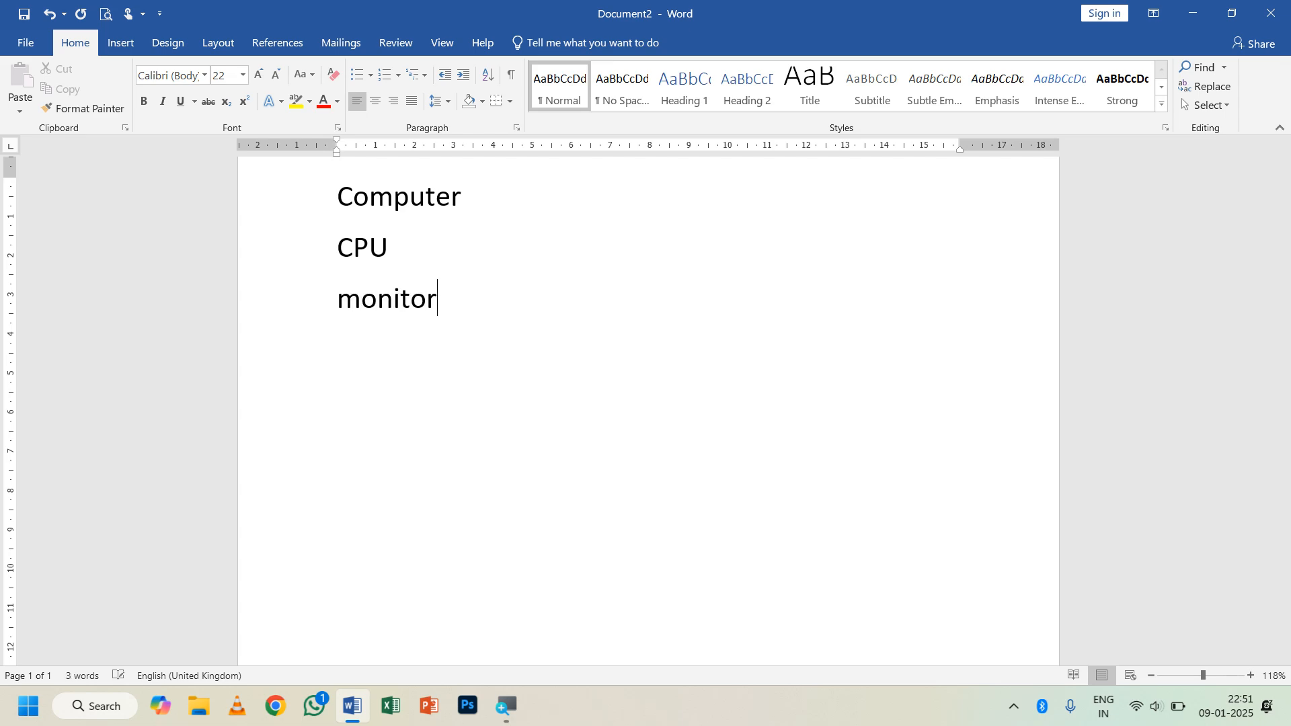
key(Return)
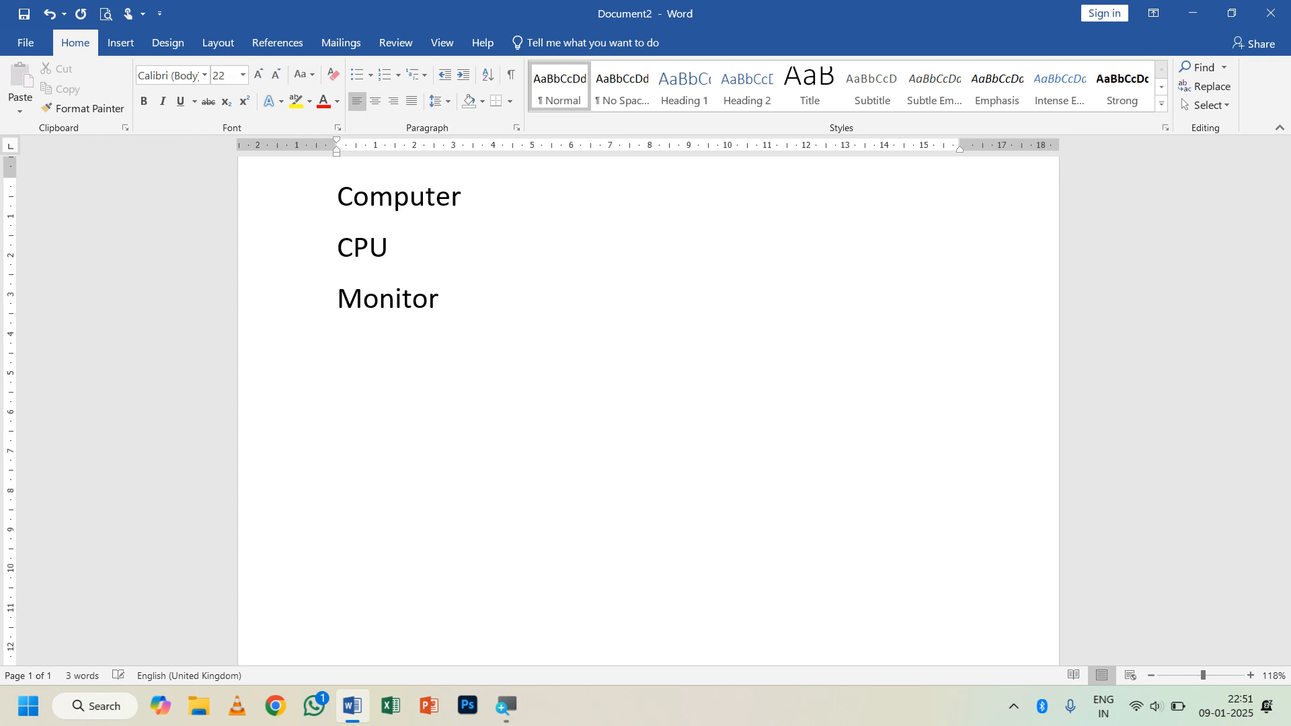
text(keyboard)
key(Return)
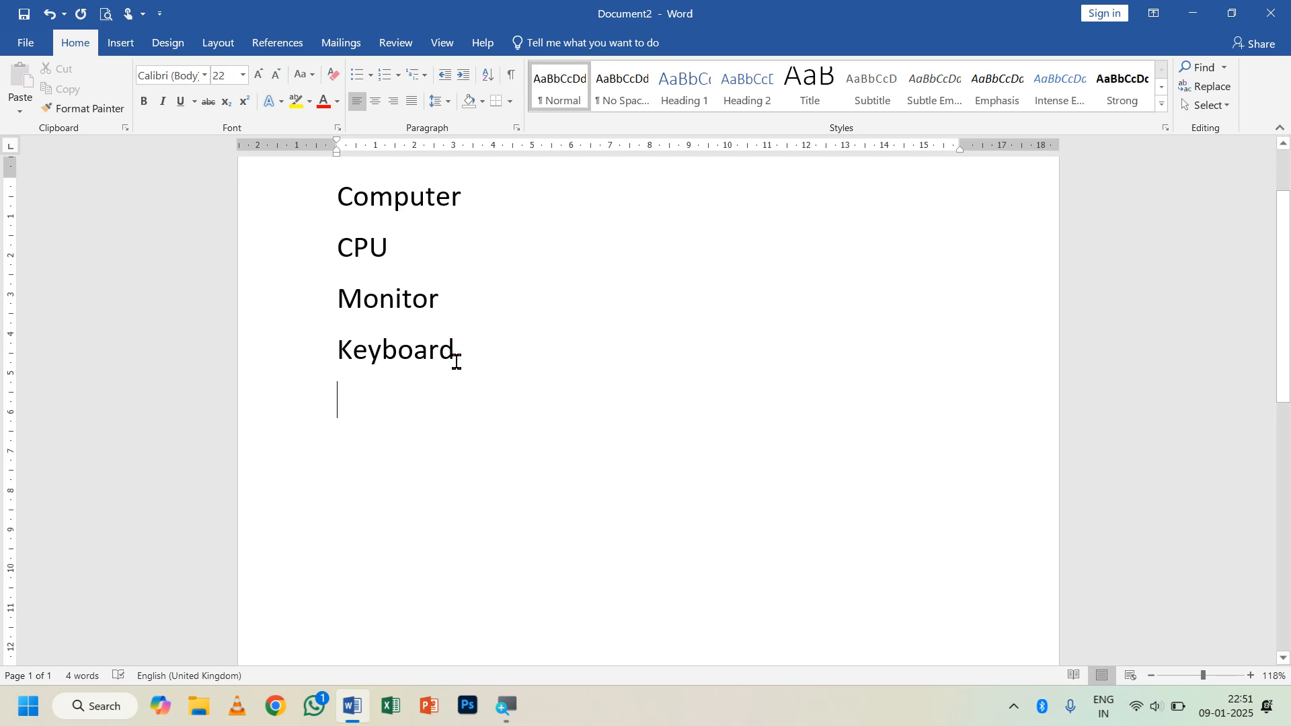
Add the line "Alfa education point" below "Keyboard".
drag(456, 349, 343, 220)
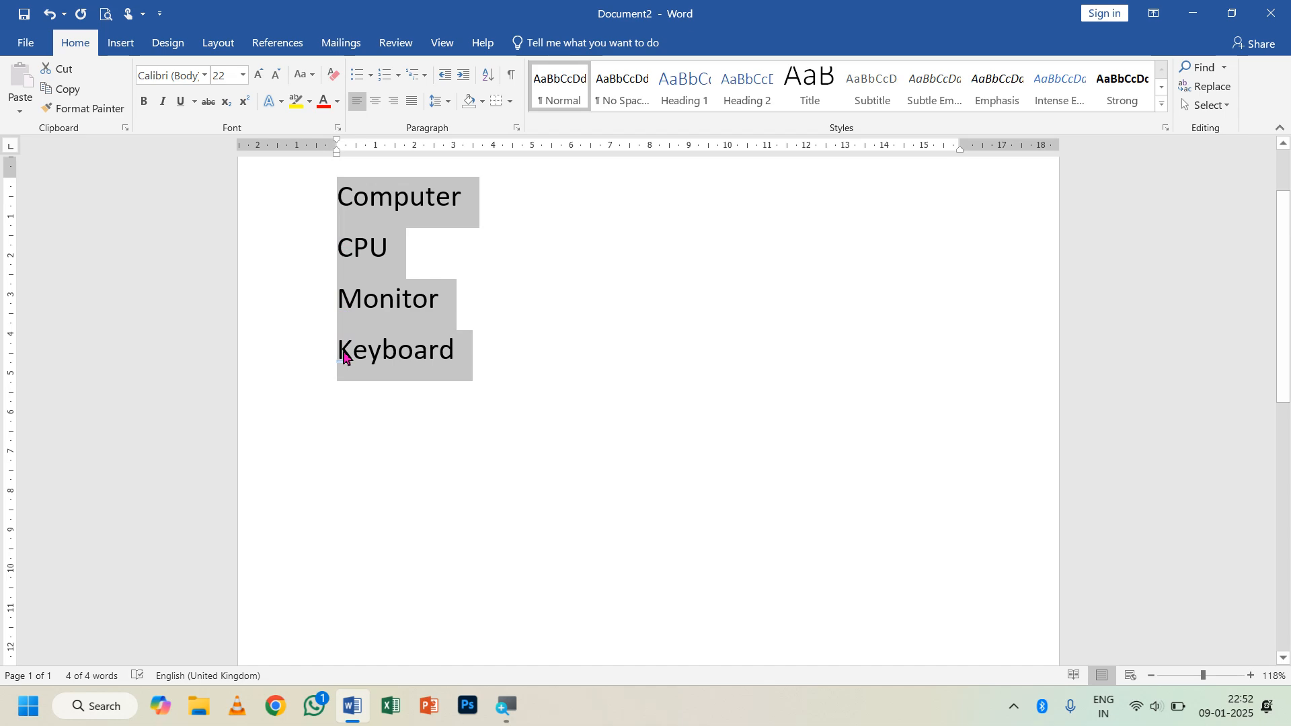
click(453, 351)
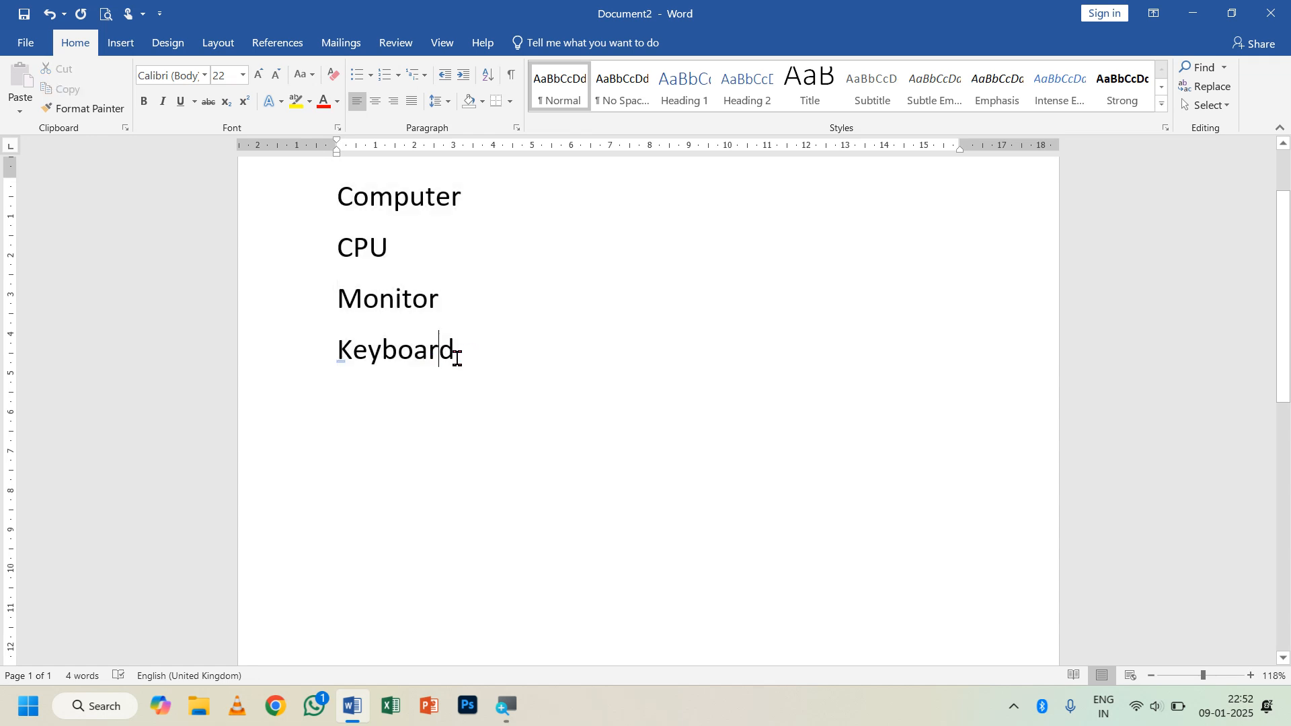
key(Return)
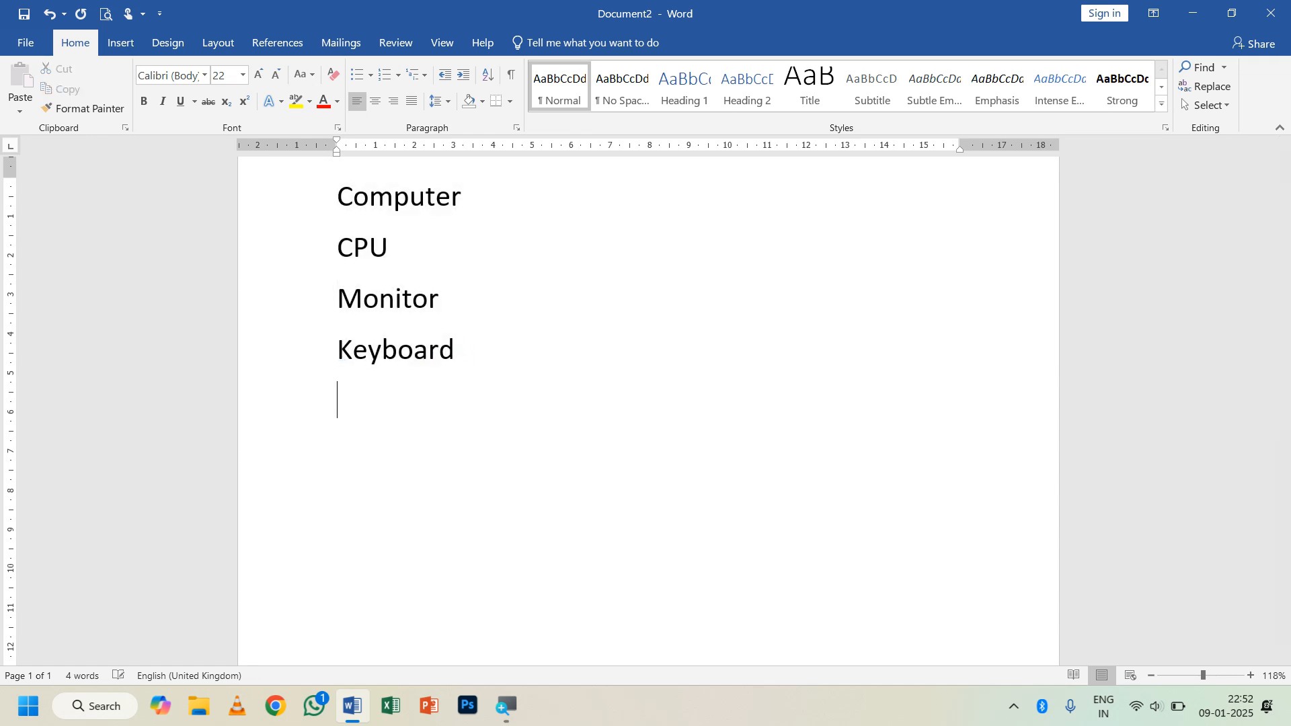
text(alfa educati)
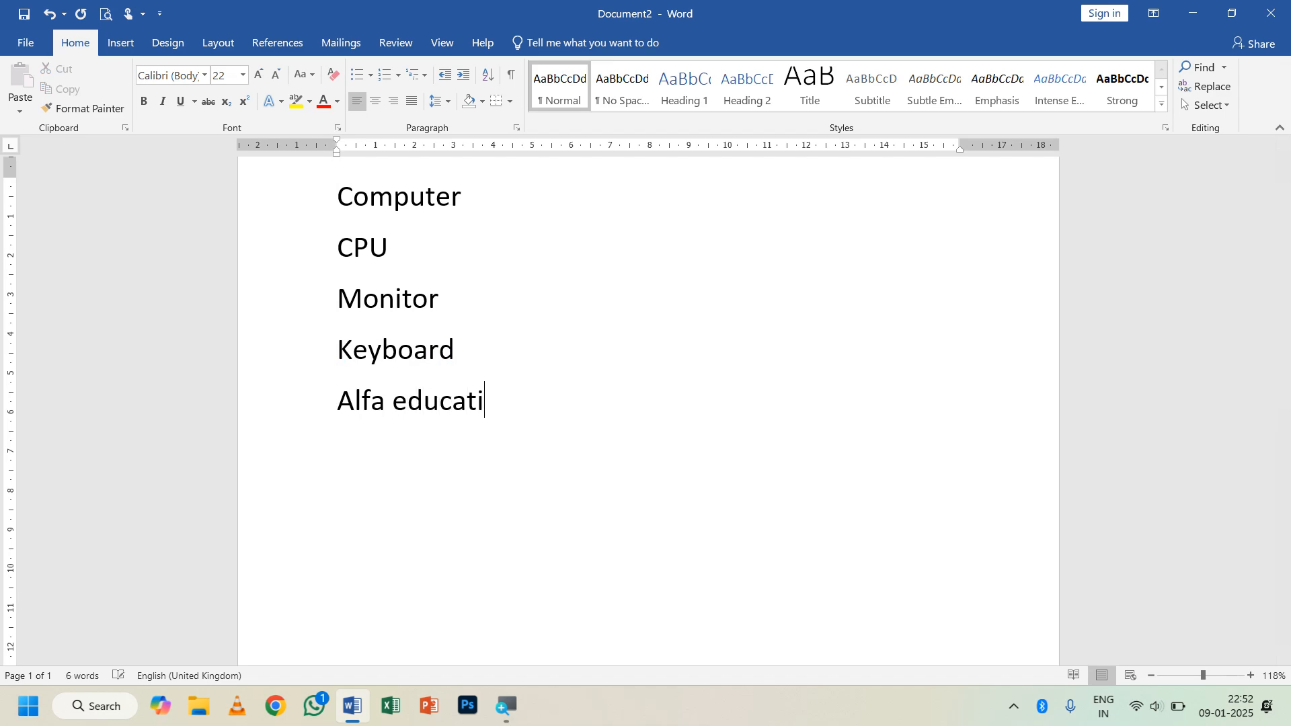
text(on point)
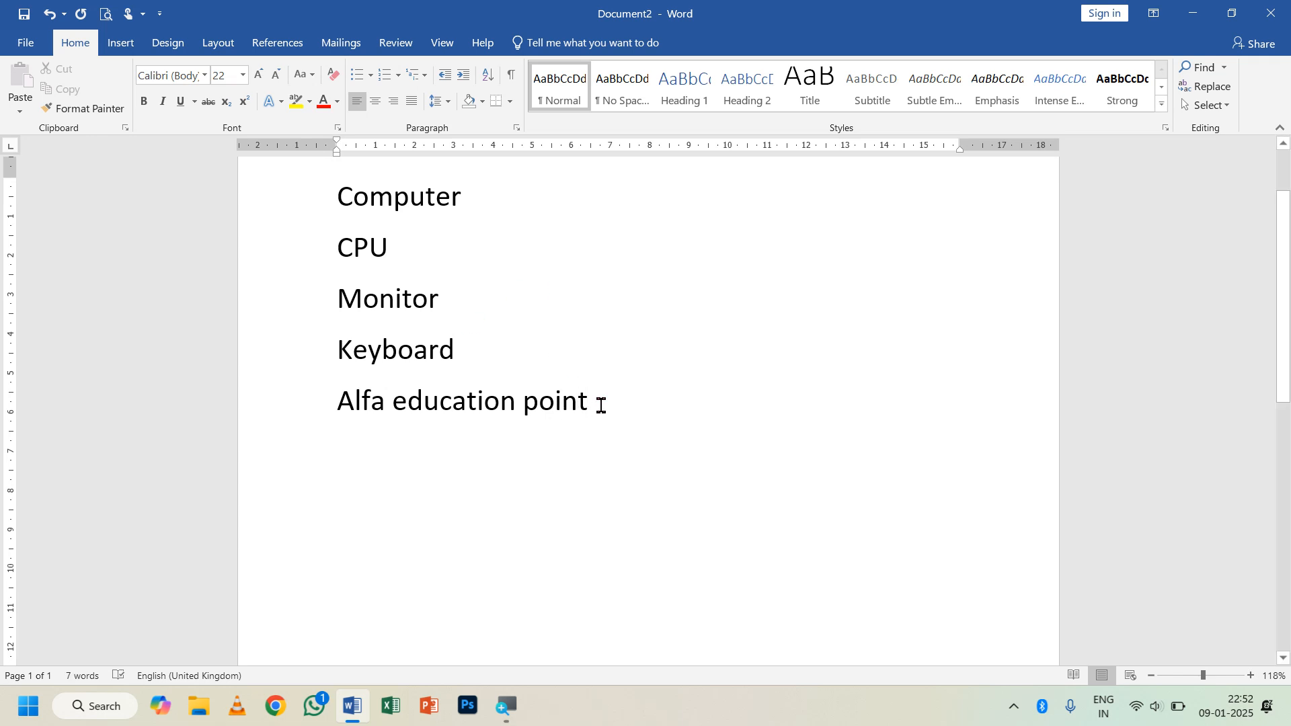
Switch all five lines between centre and left alignment, finishing with right alignment.
drag(600, 403, 342, 208)
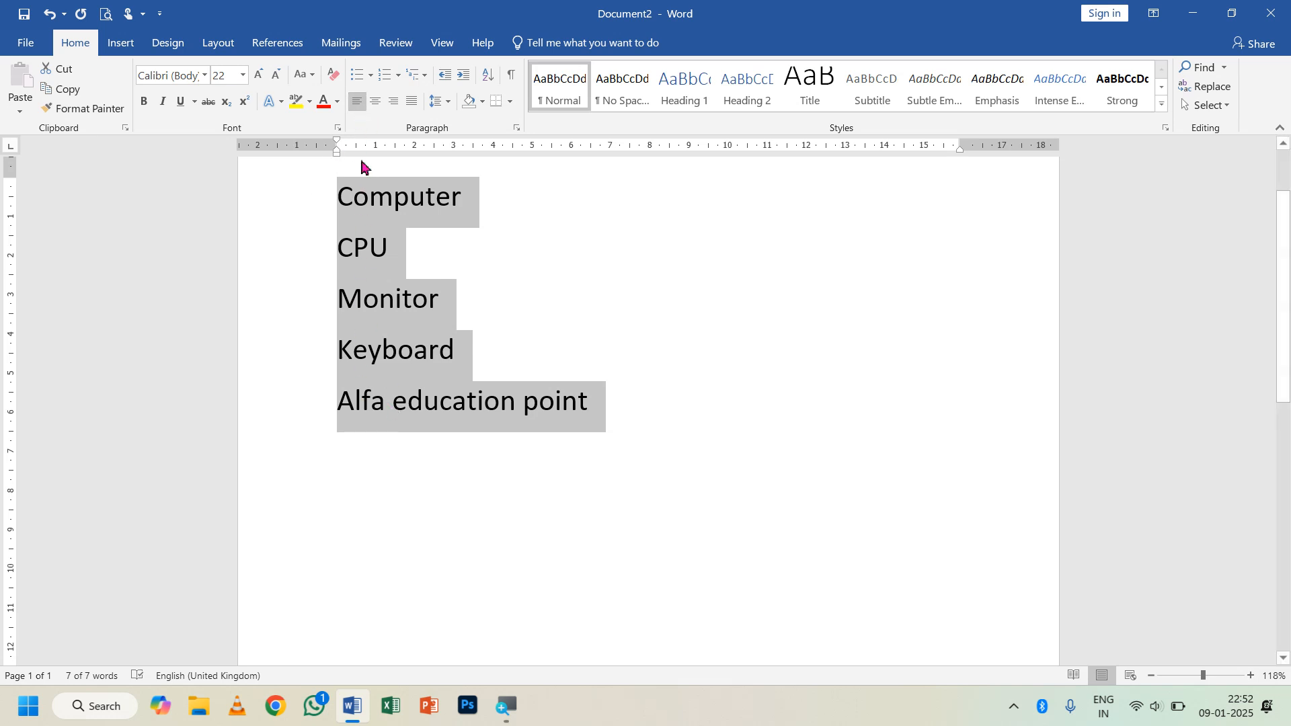
click(374, 102)
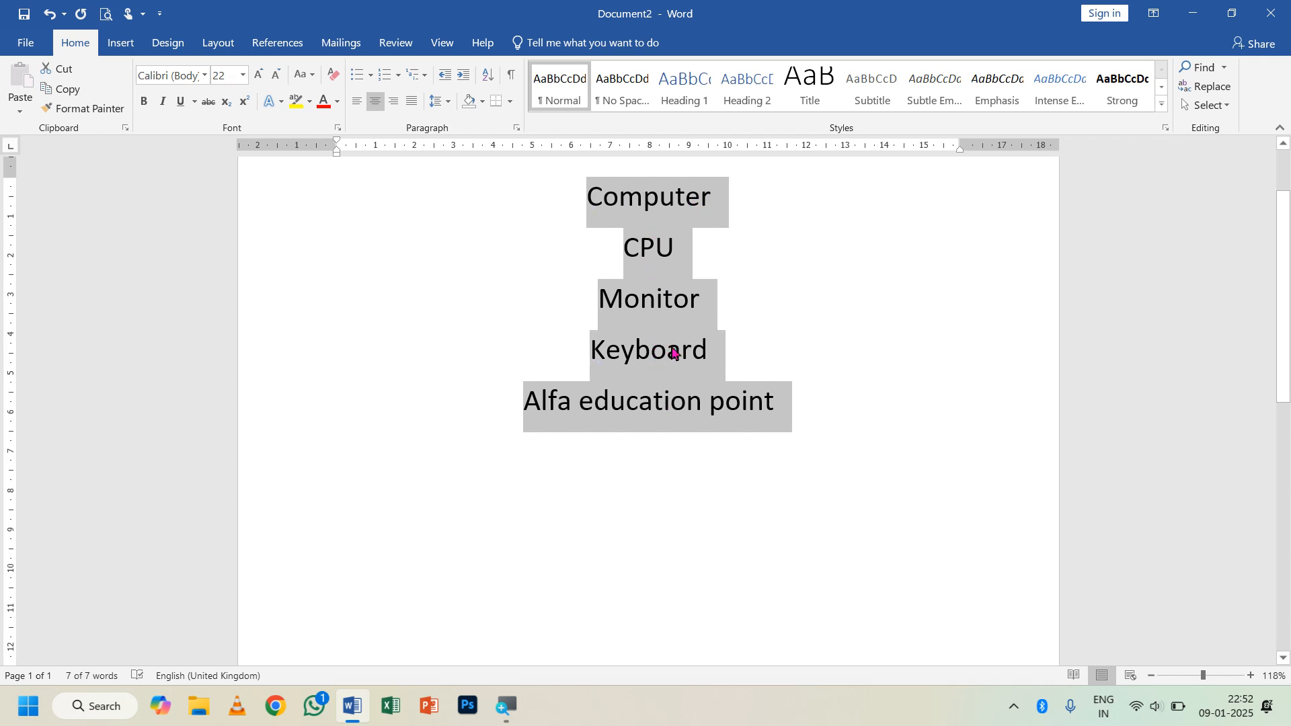
click(357, 101)
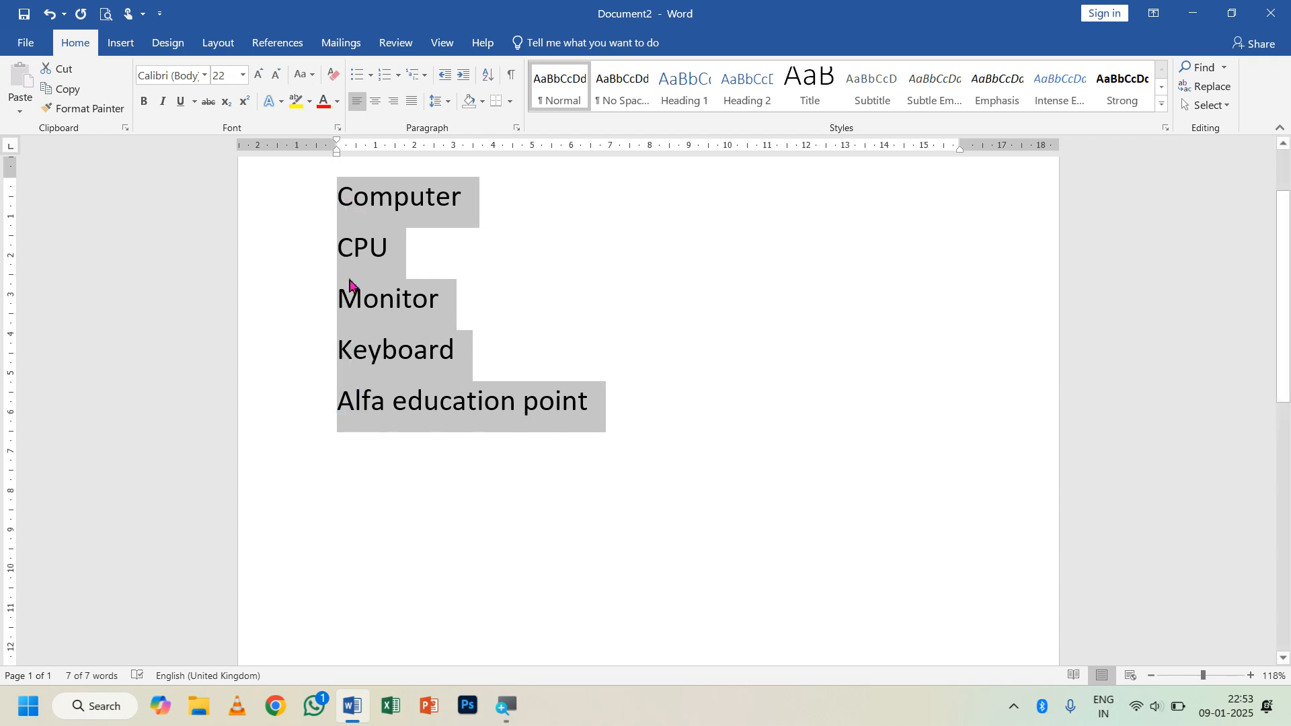
click(375, 101)
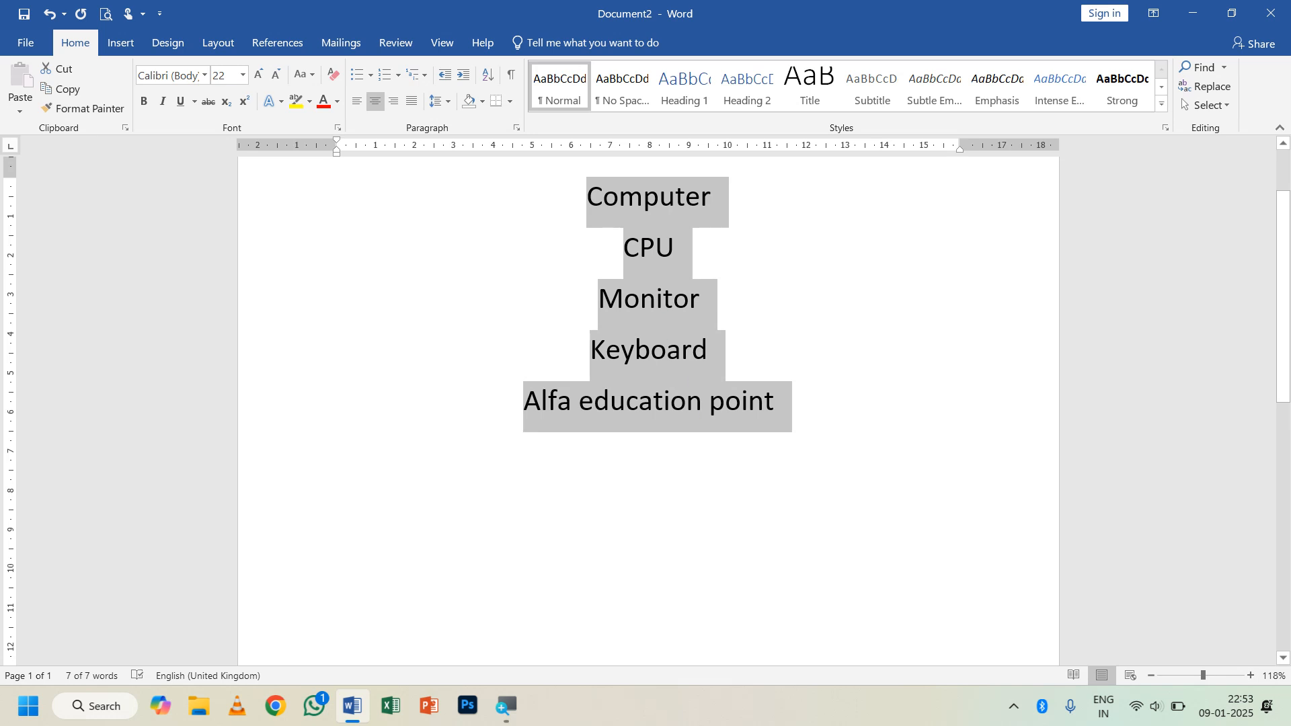
click(393, 101)
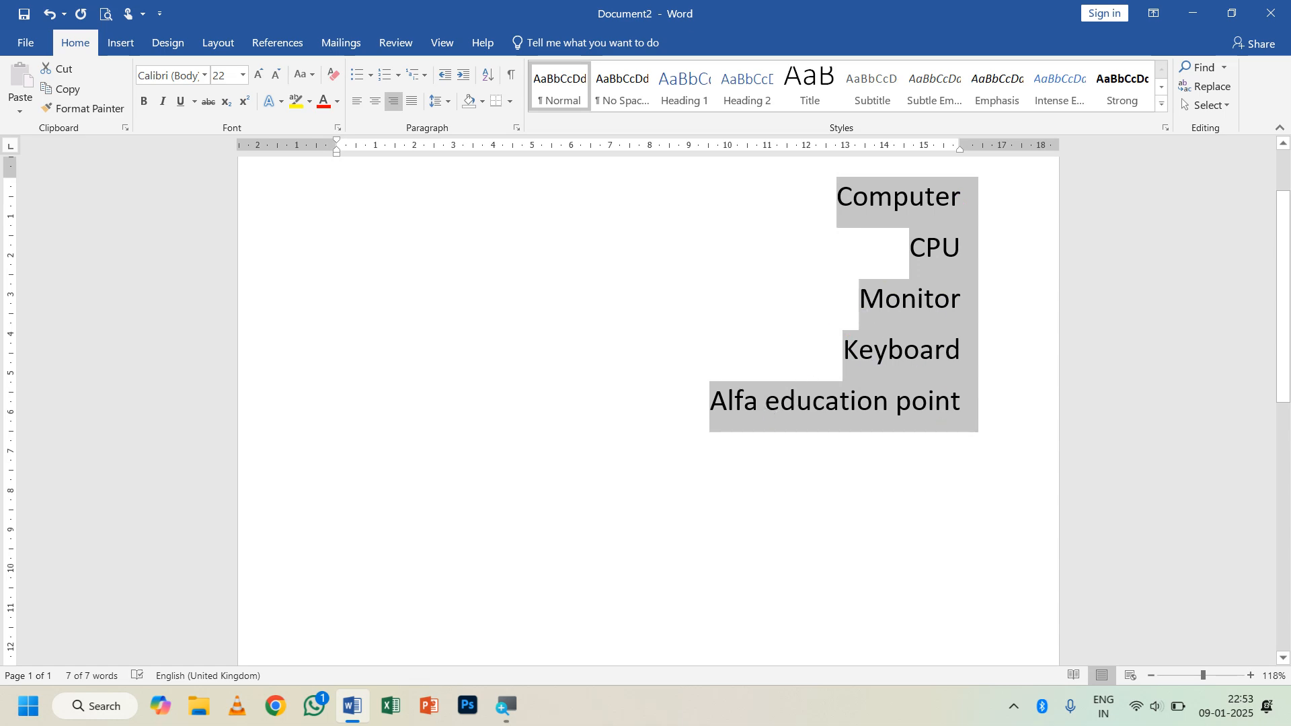
Add the right-aligned line "Computer centre" below "Alfa education point".
click(998, 424)
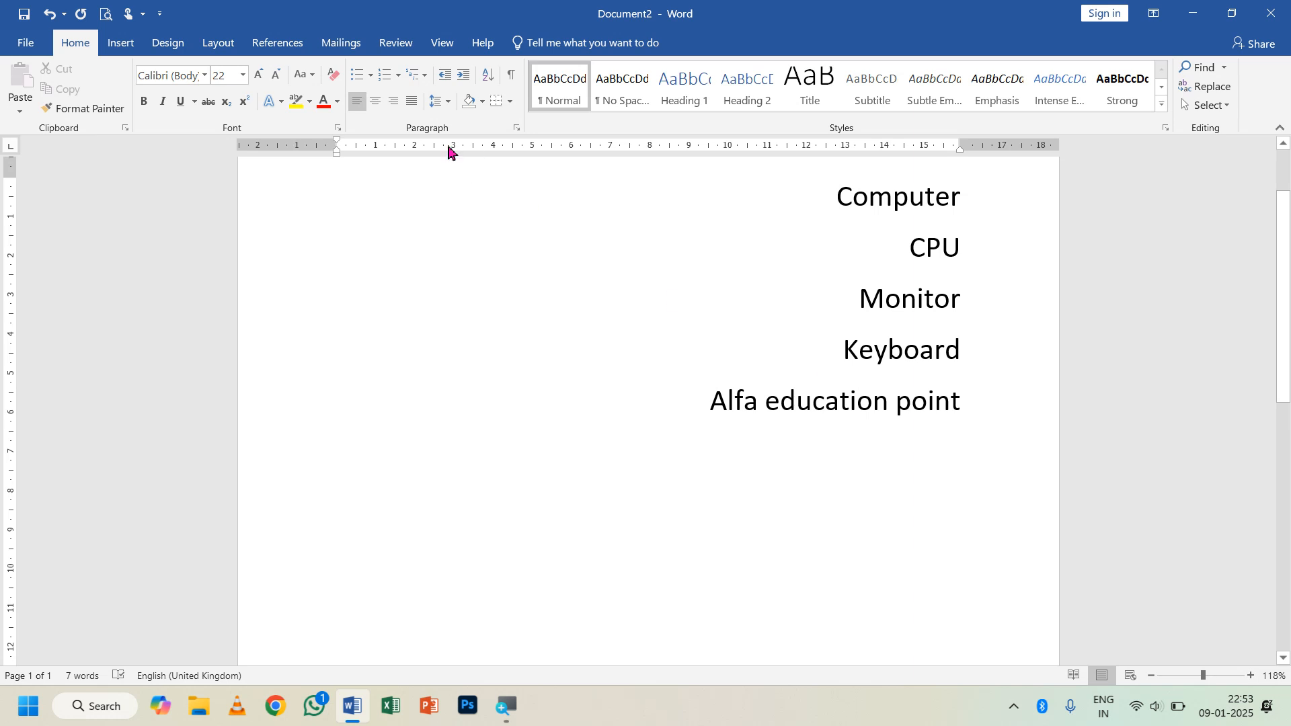
click(393, 101)
text(compute)
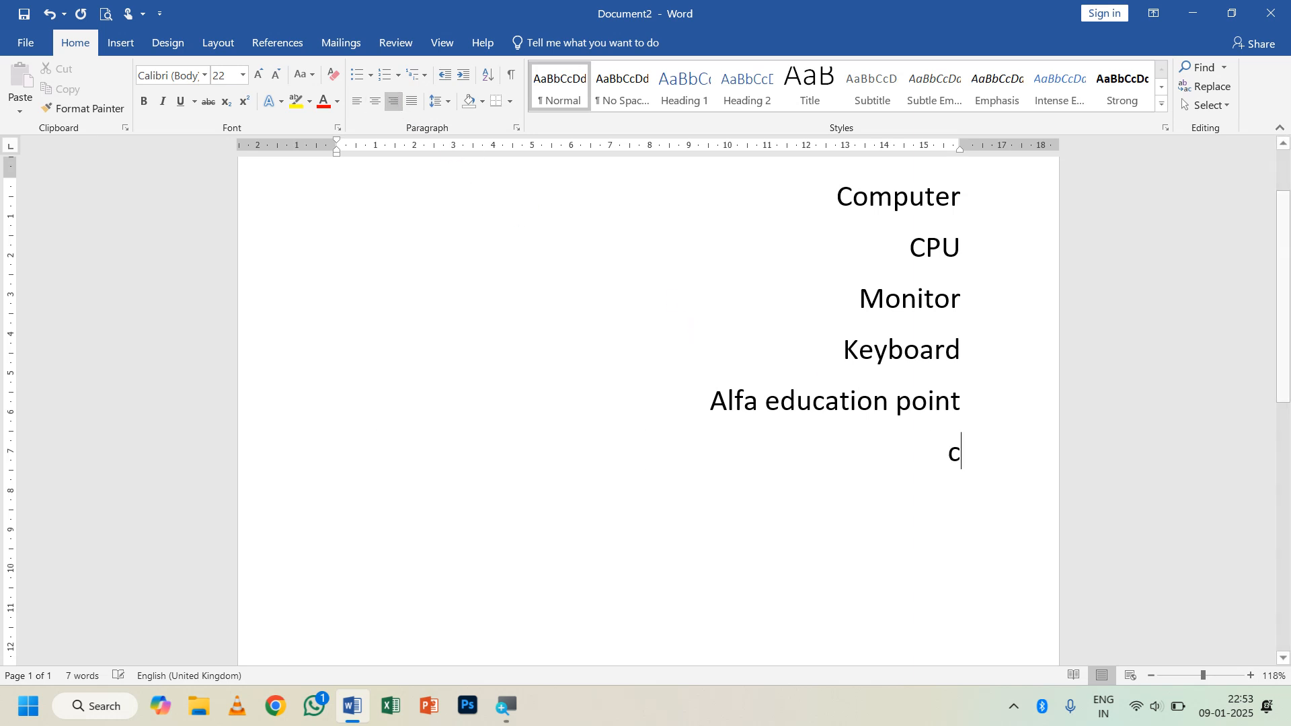
text(r)
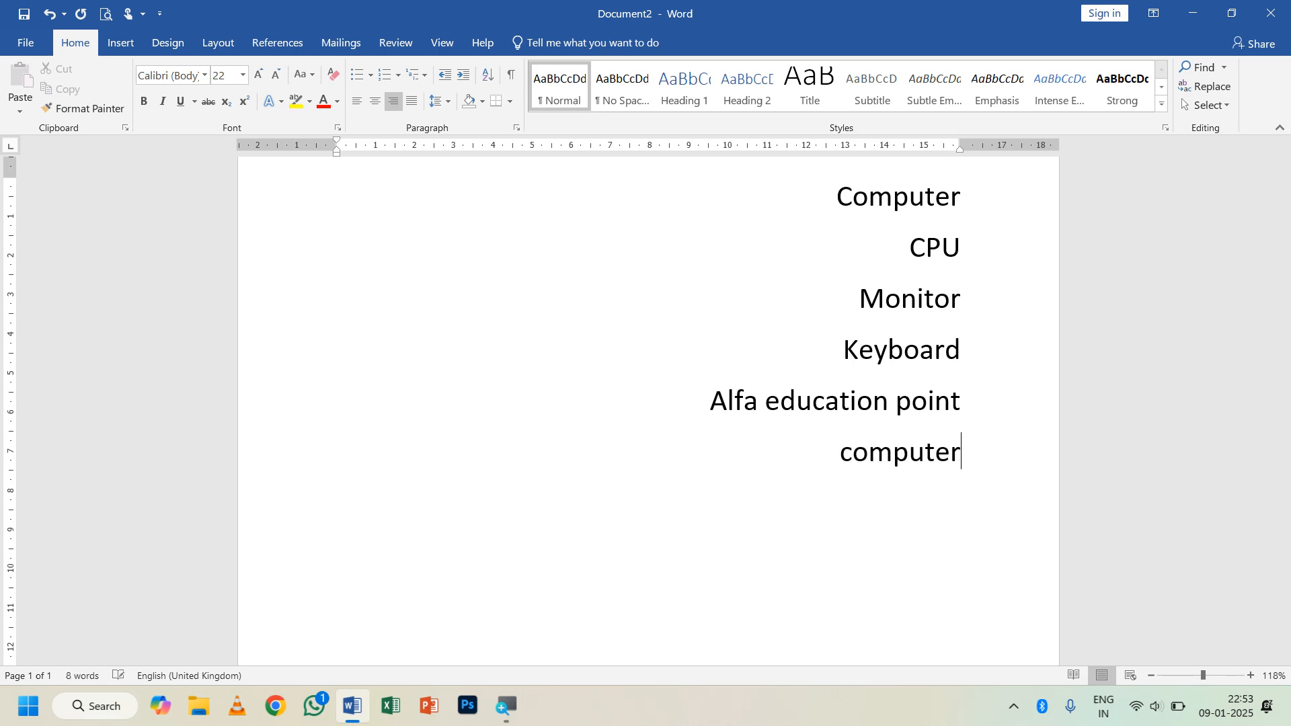
text( centre)
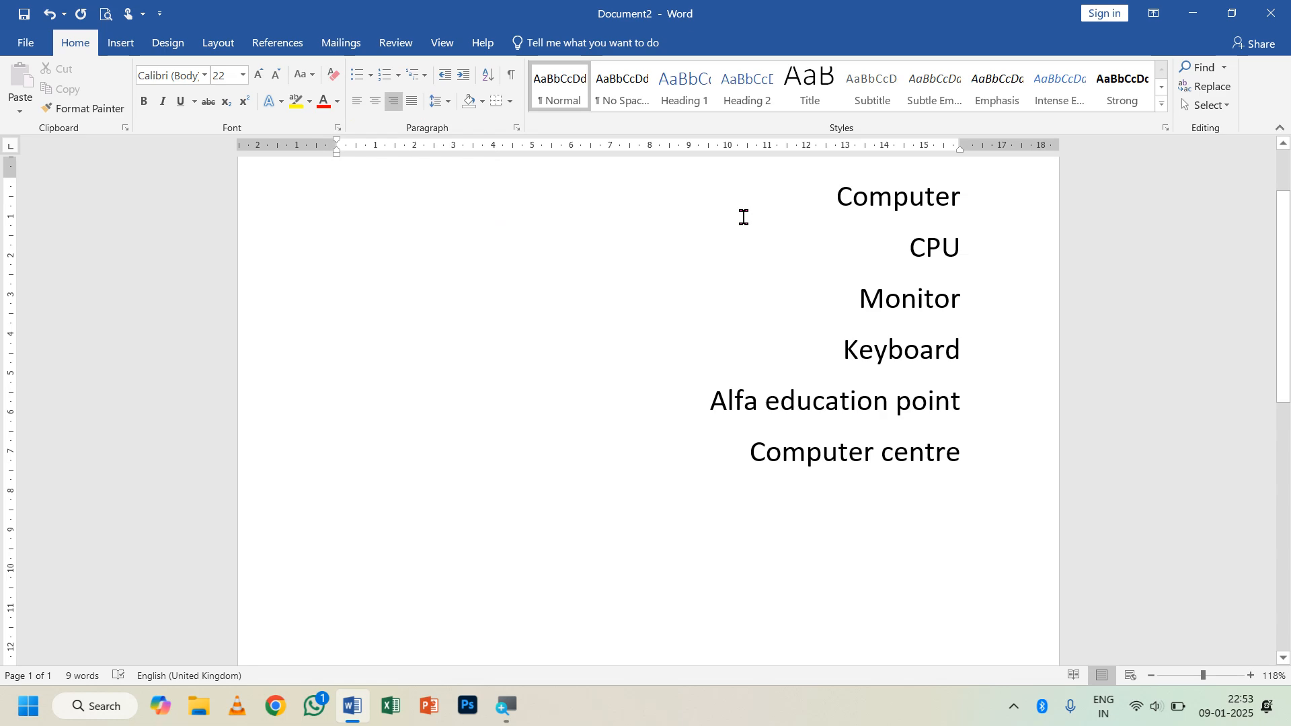
Create a new blank document and enter four lines of filler text: "Mfnmfnmfd", "Fgfgjkfgfd", "Glghjghjfdg" and "fgldgjk".
key(ctrl+n)
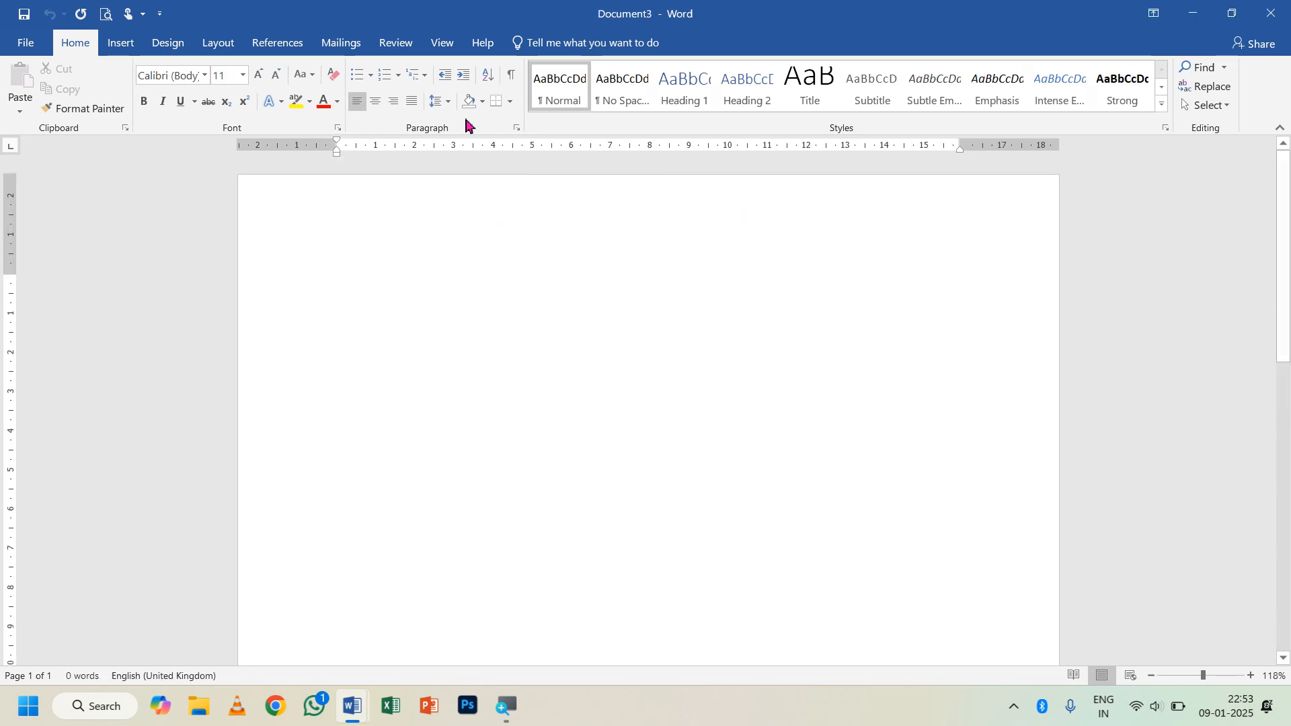
text(mfnmfnmfd)
key(Return)
text(fgfgjkfgfd)
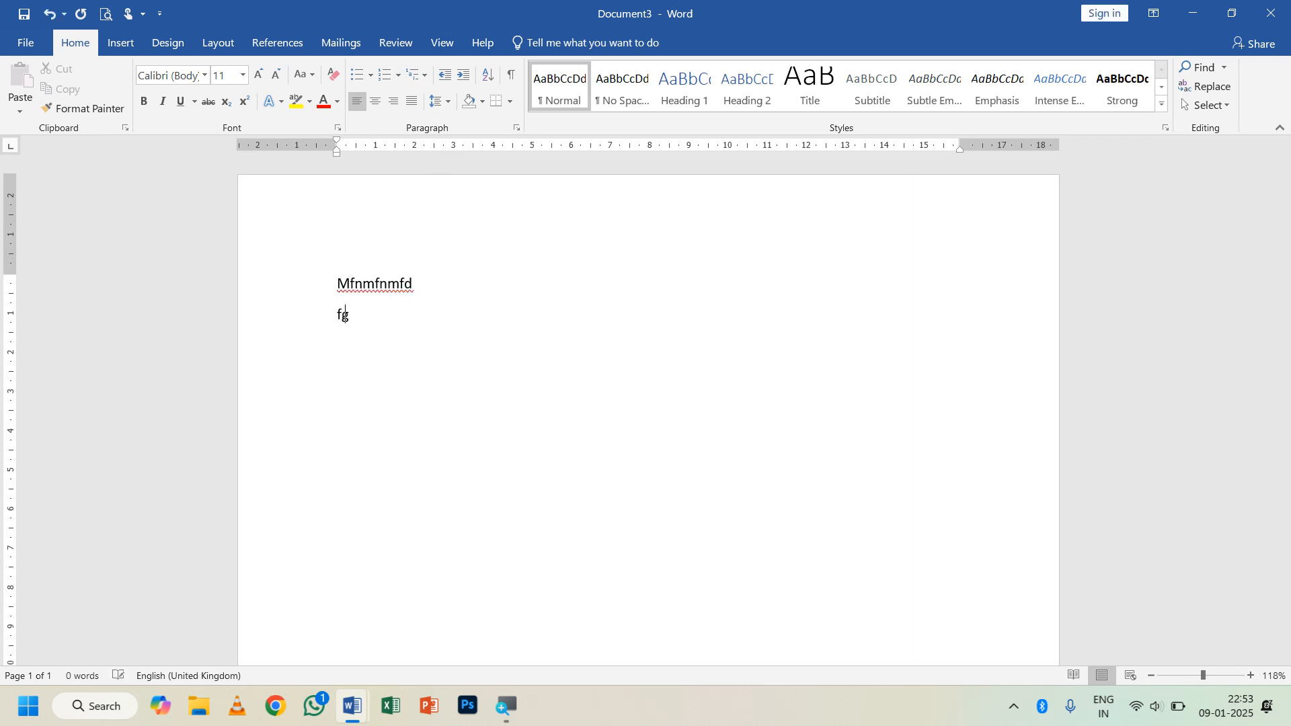
key(Return)
text(glghjghjfdg)
key(Return)
text(fgldgjk)
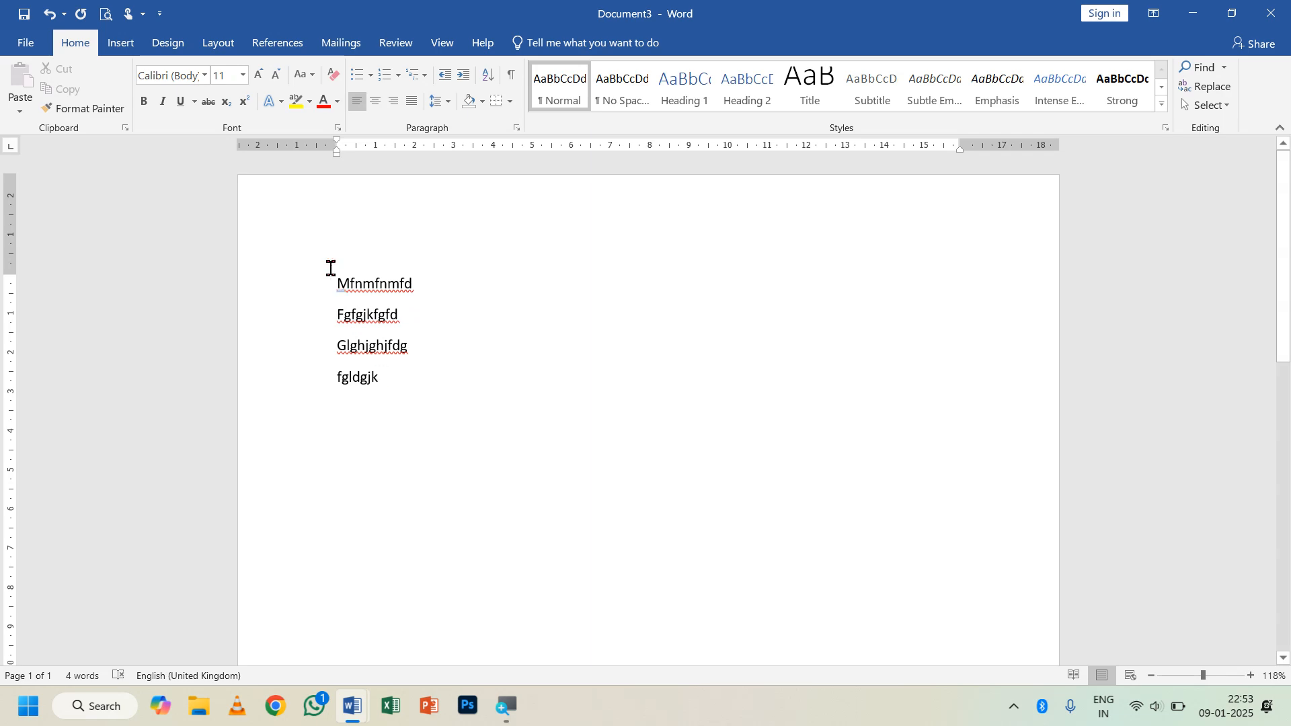
Cycle the four filler lines through centre, right and left alignment, and close that document without saving.
drag(329, 268, 383, 379)
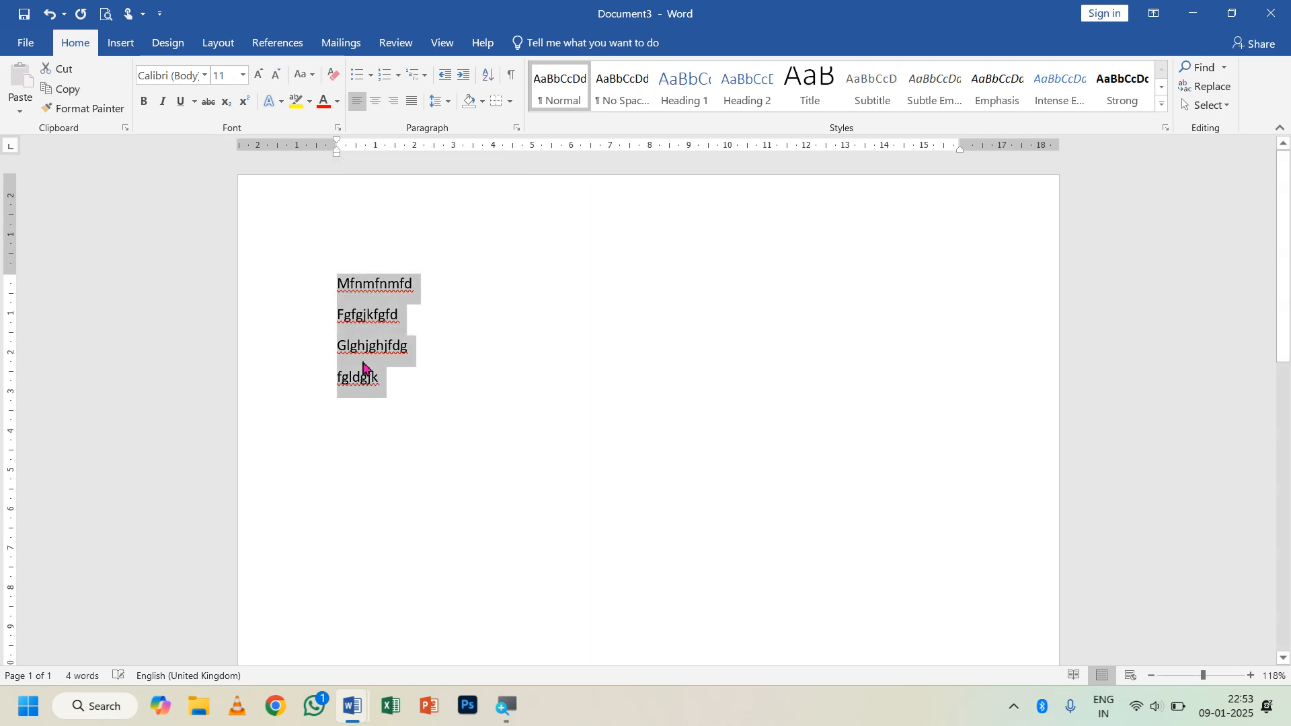
click(375, 101)
click(393, 101)
click(375, 104)
click(357, 103)
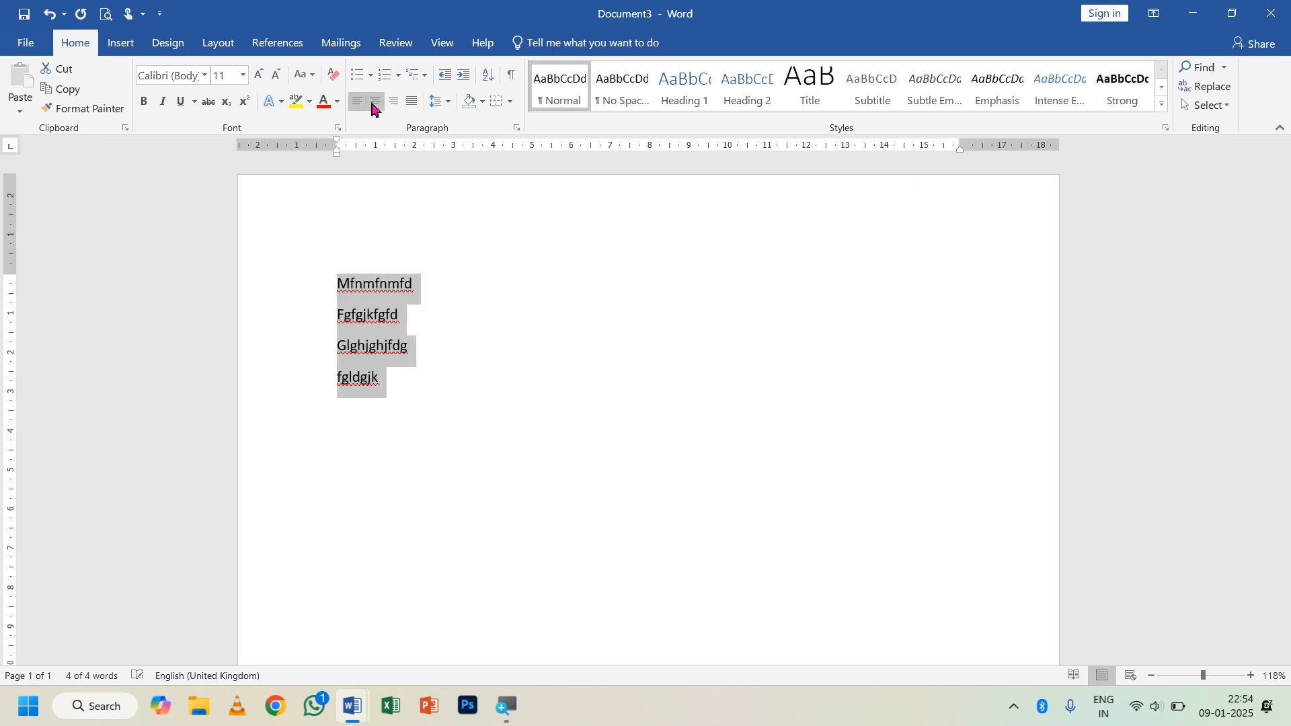
click(374, 102)
key(ctrl+r)
click(359, 102)
click(374, 102)
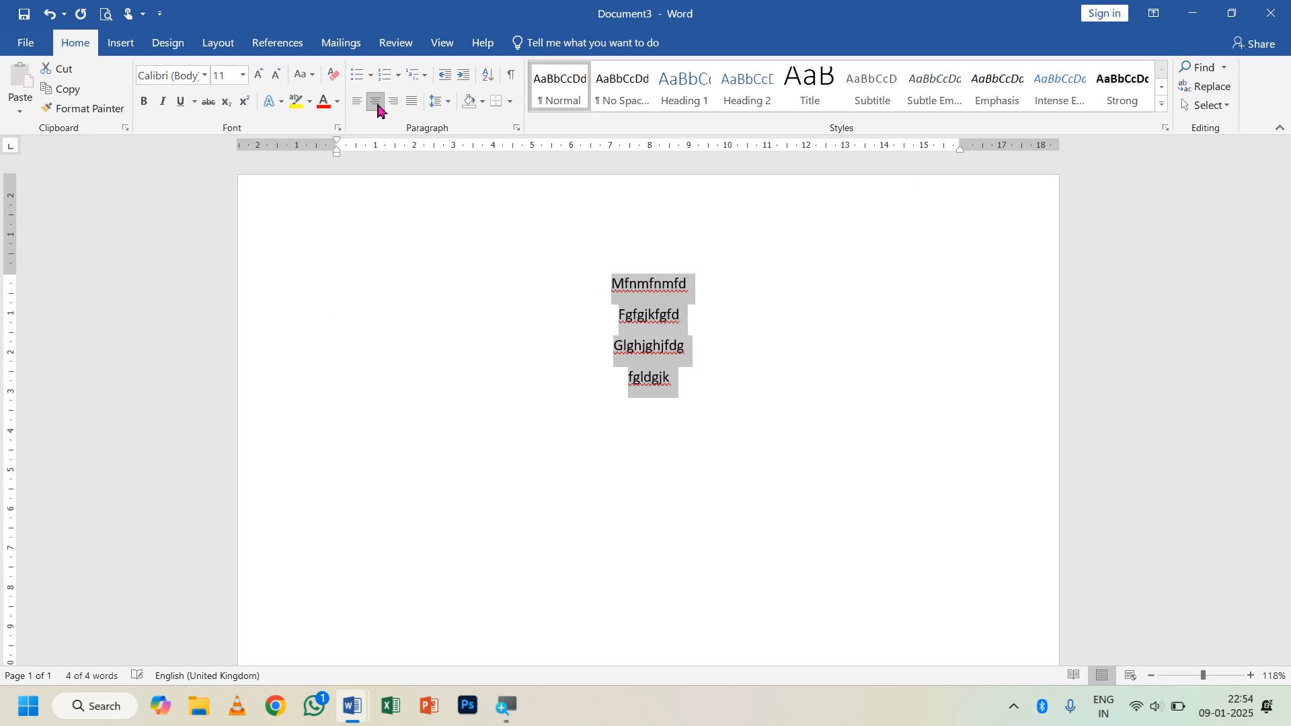
click(357, 102)
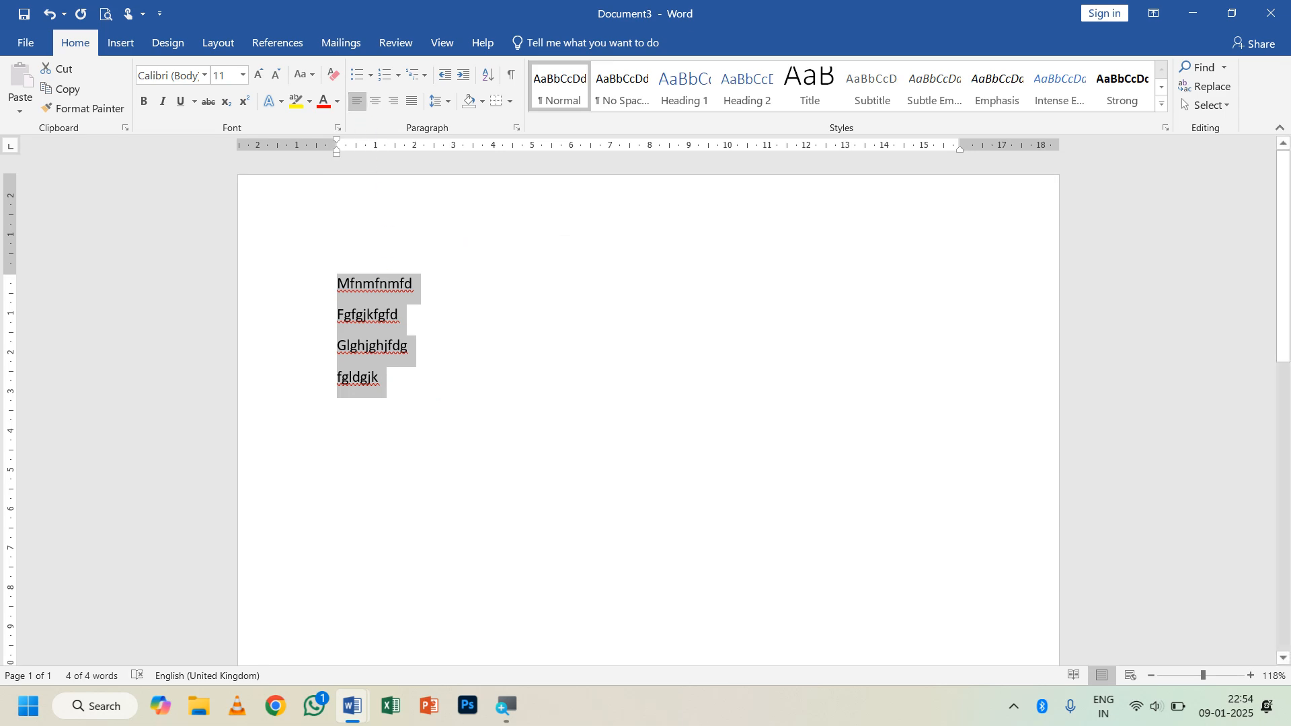
key(ctrl+w)
click(647, 392)
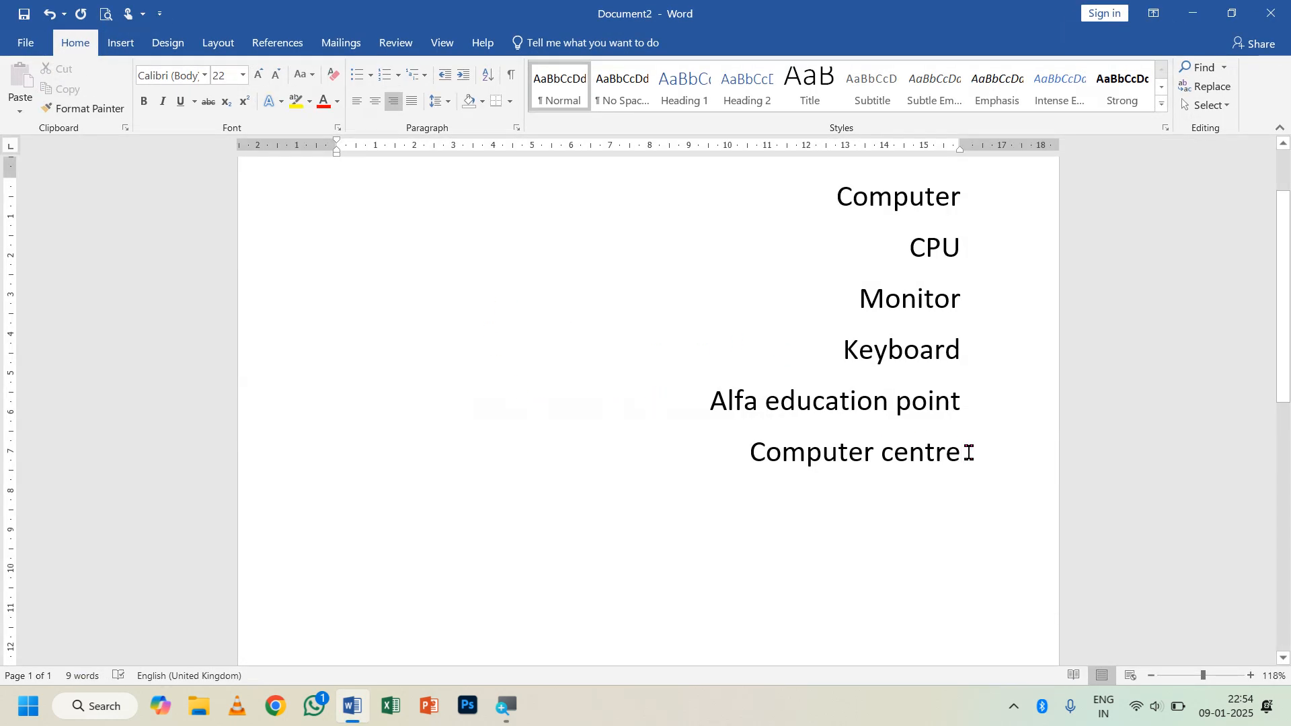
Left-align all six lines from "Computer" to "Computer centre", and centre them.
drag(969, 453, 841, 209)
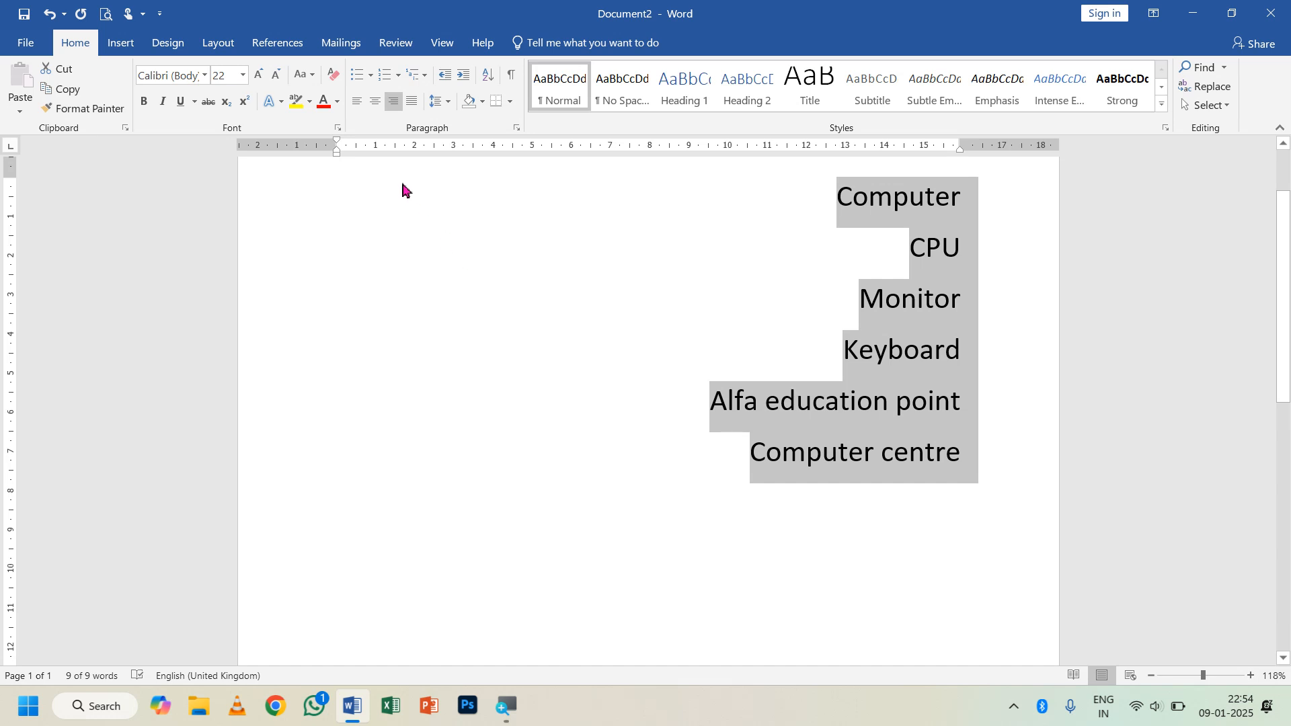
click(357, 101)
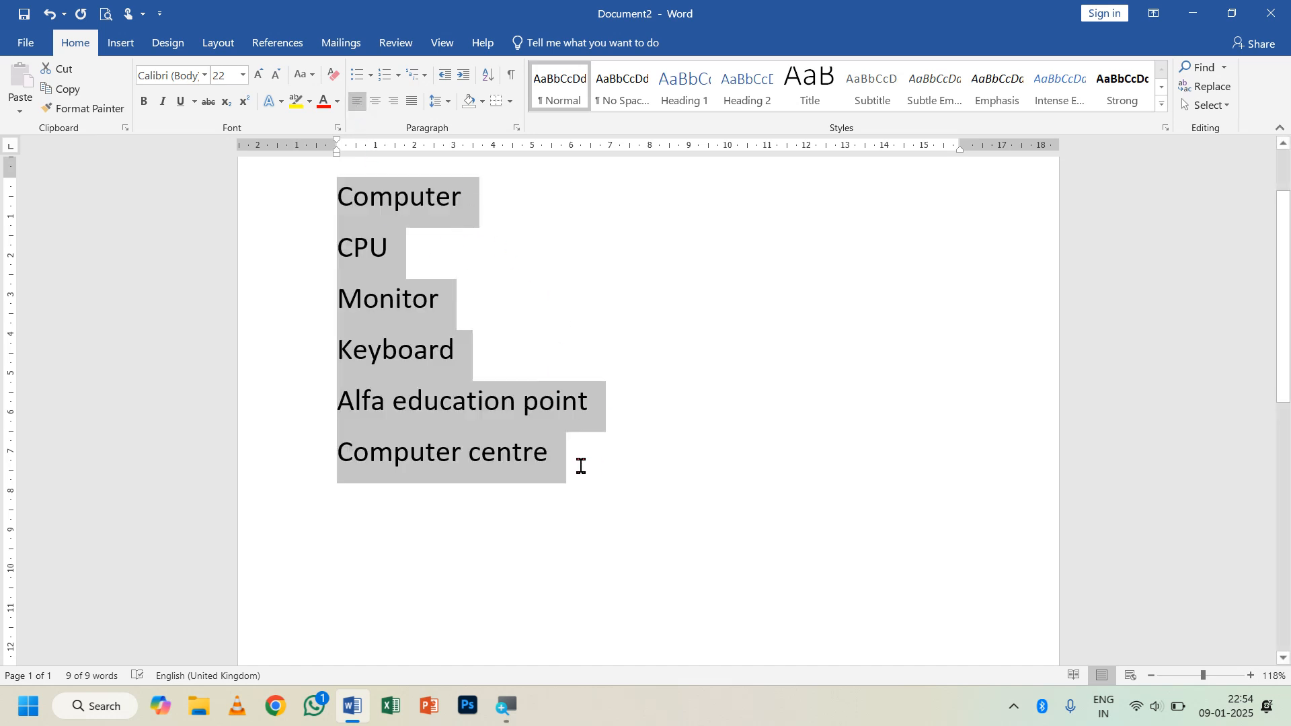
click(375, 101)
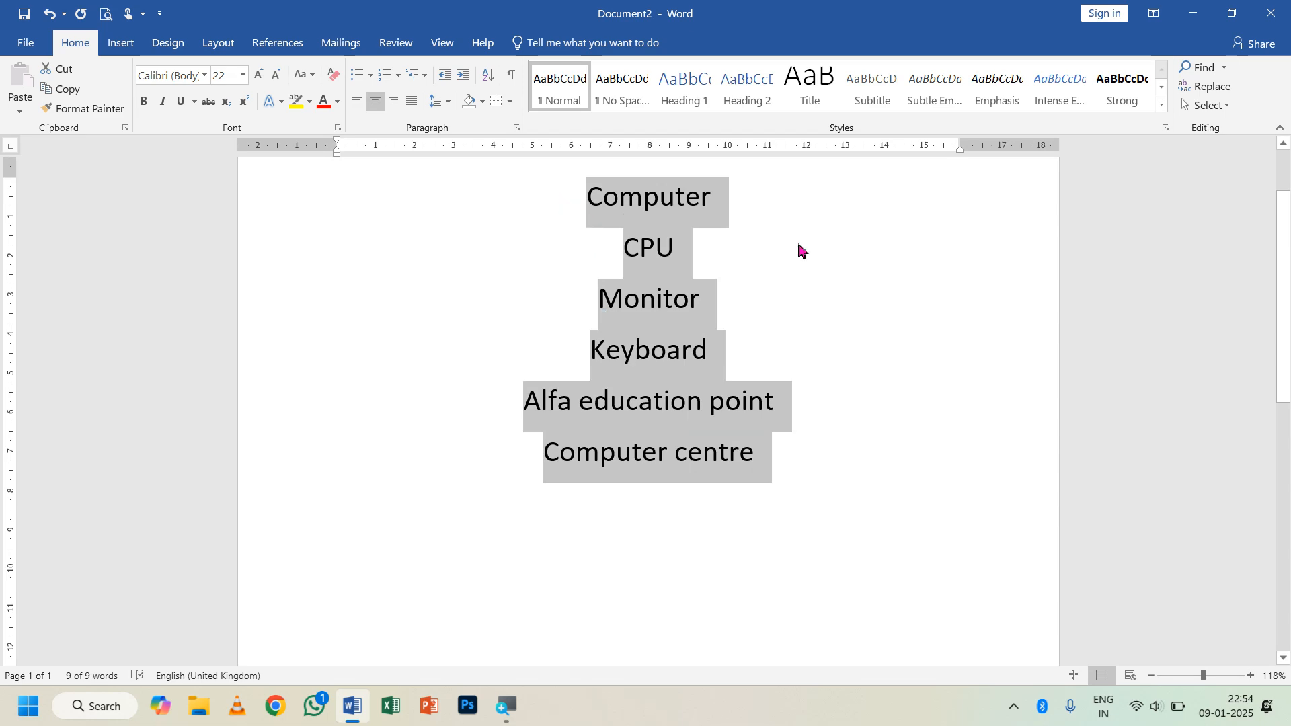
Replace the document text with left-aligned sample paragraphs generated by =rand().
key(Delete)
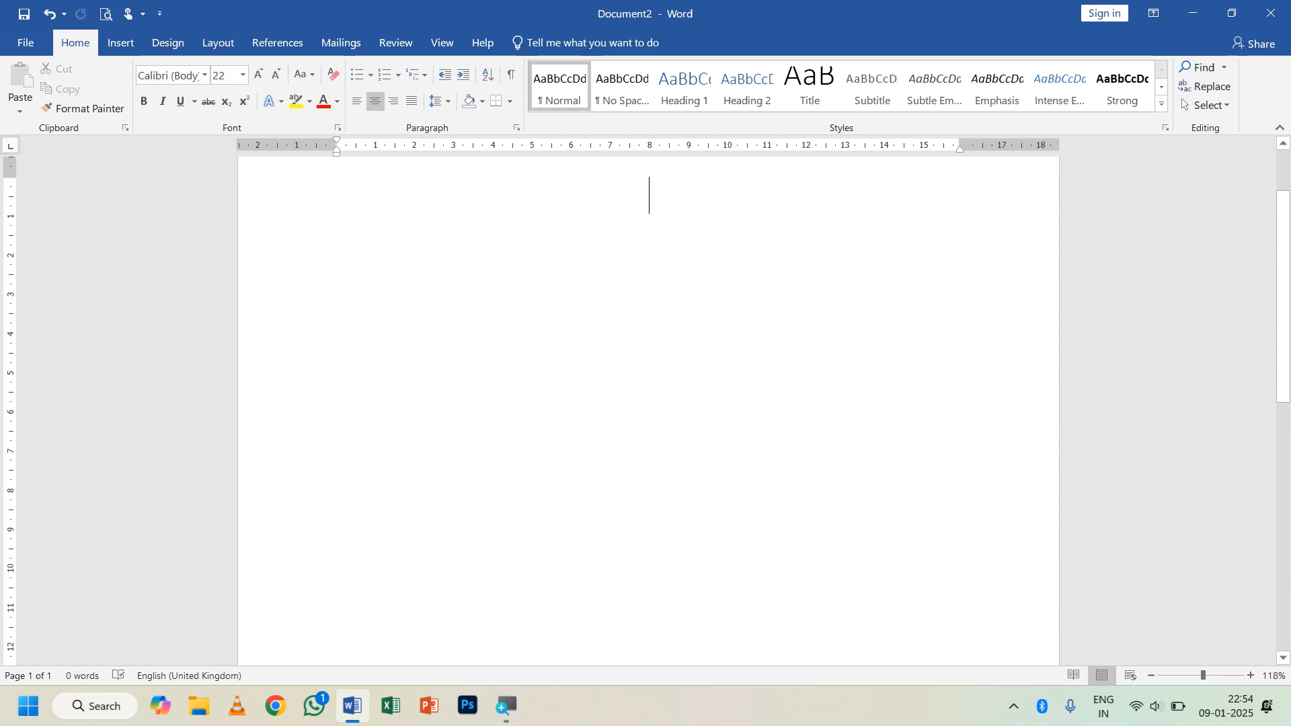
click(357, 101)
text(=)
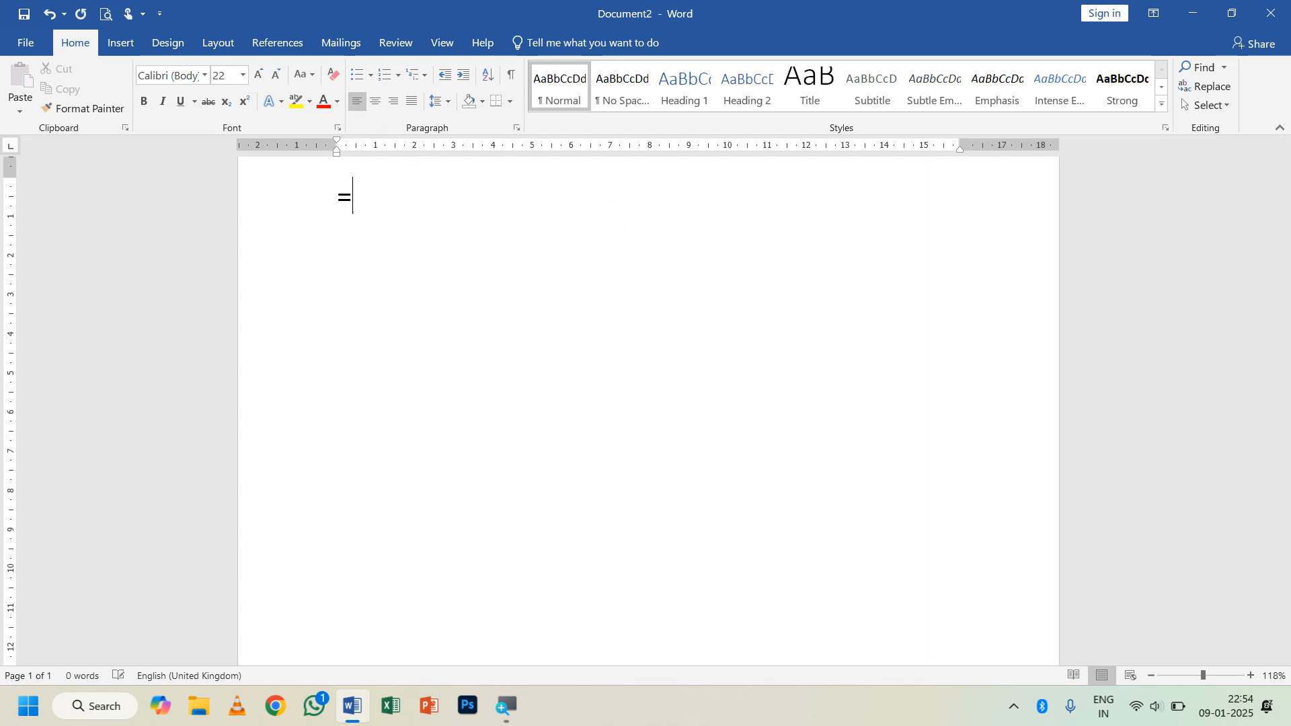
text(rand())
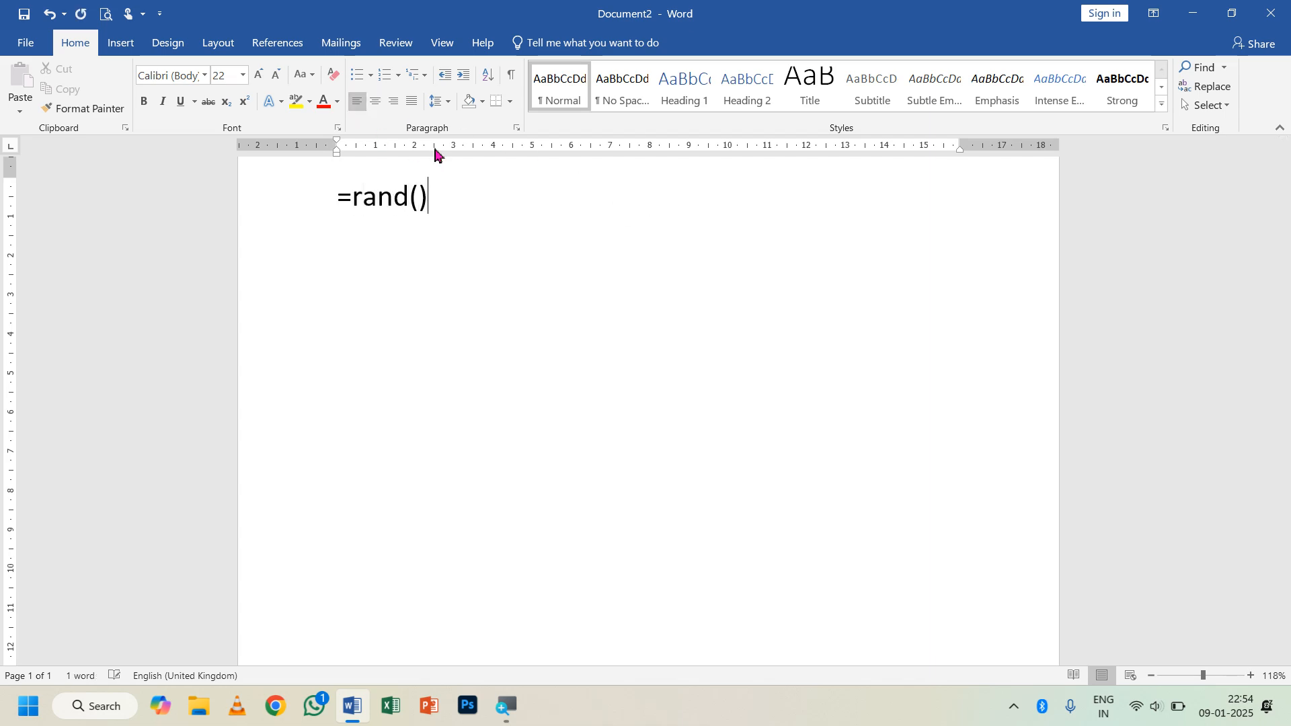
key(Return)
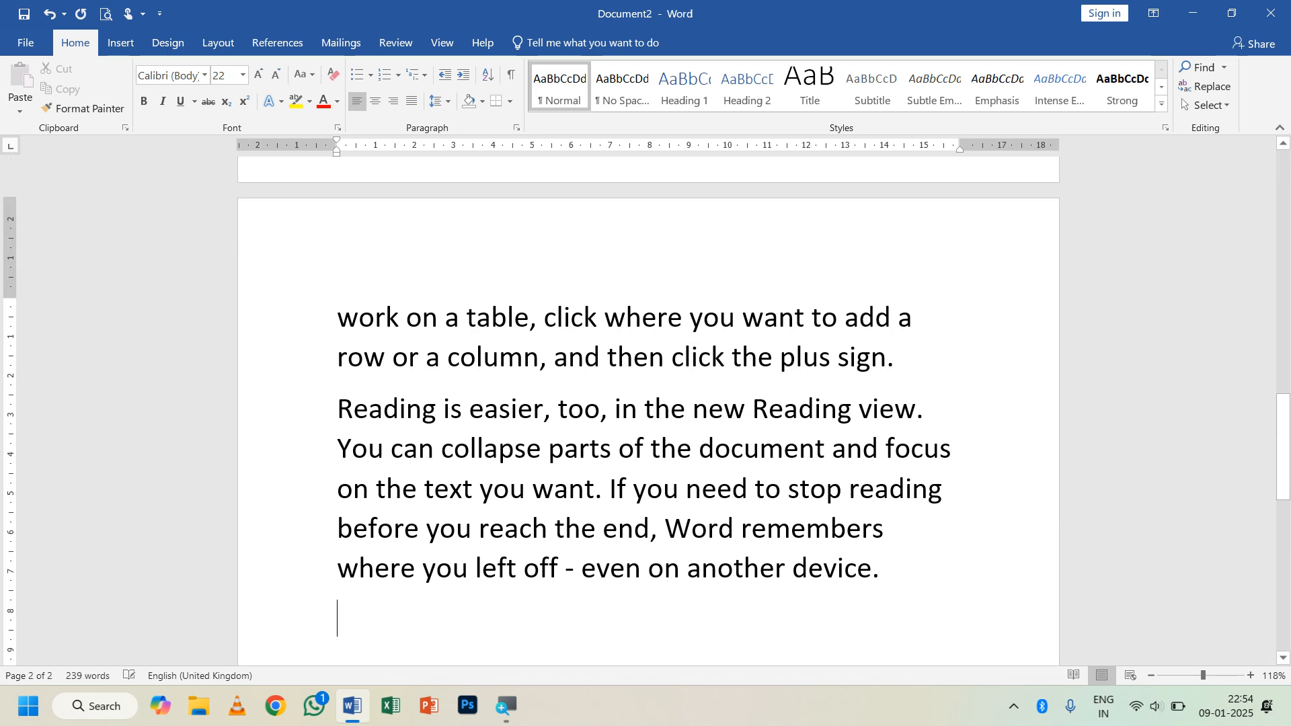
Reduce the font size of the whole document text to 18.
key(ctrl+a)
key(ctrl+shift+comma)
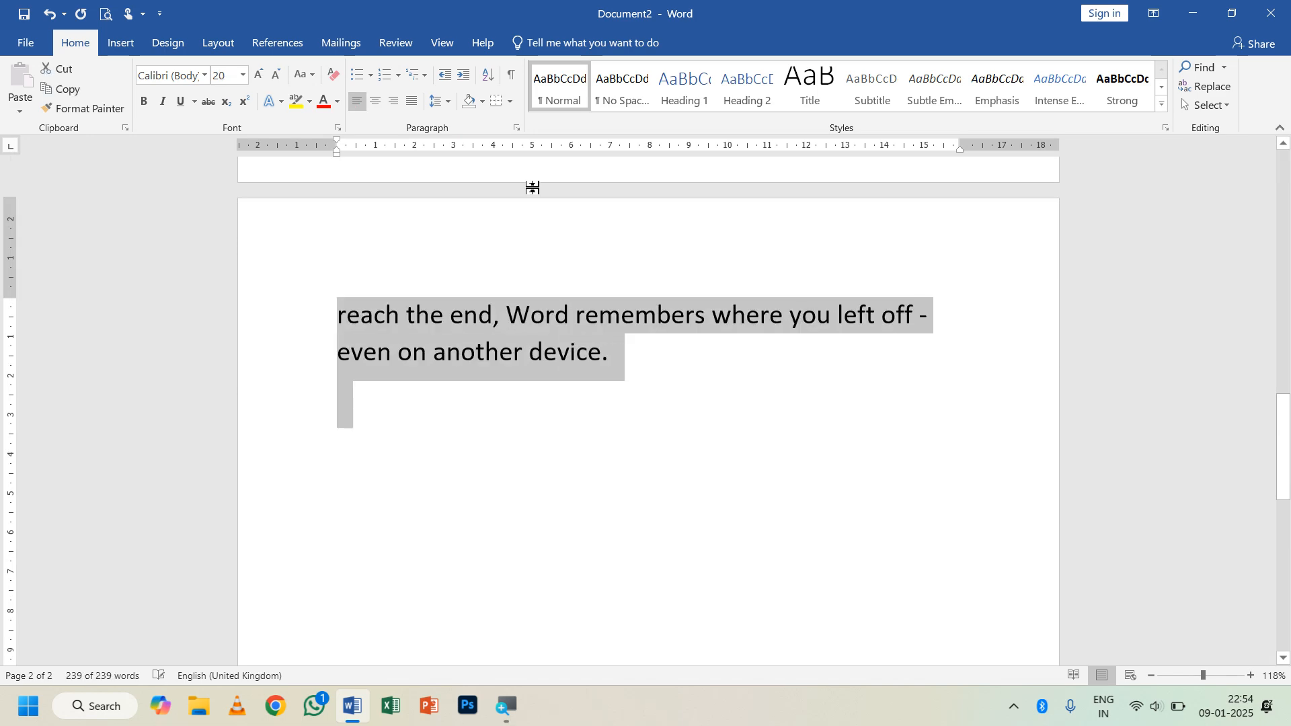
key(ctrl+shift+comma)
scroll(618, 367, up, 5)
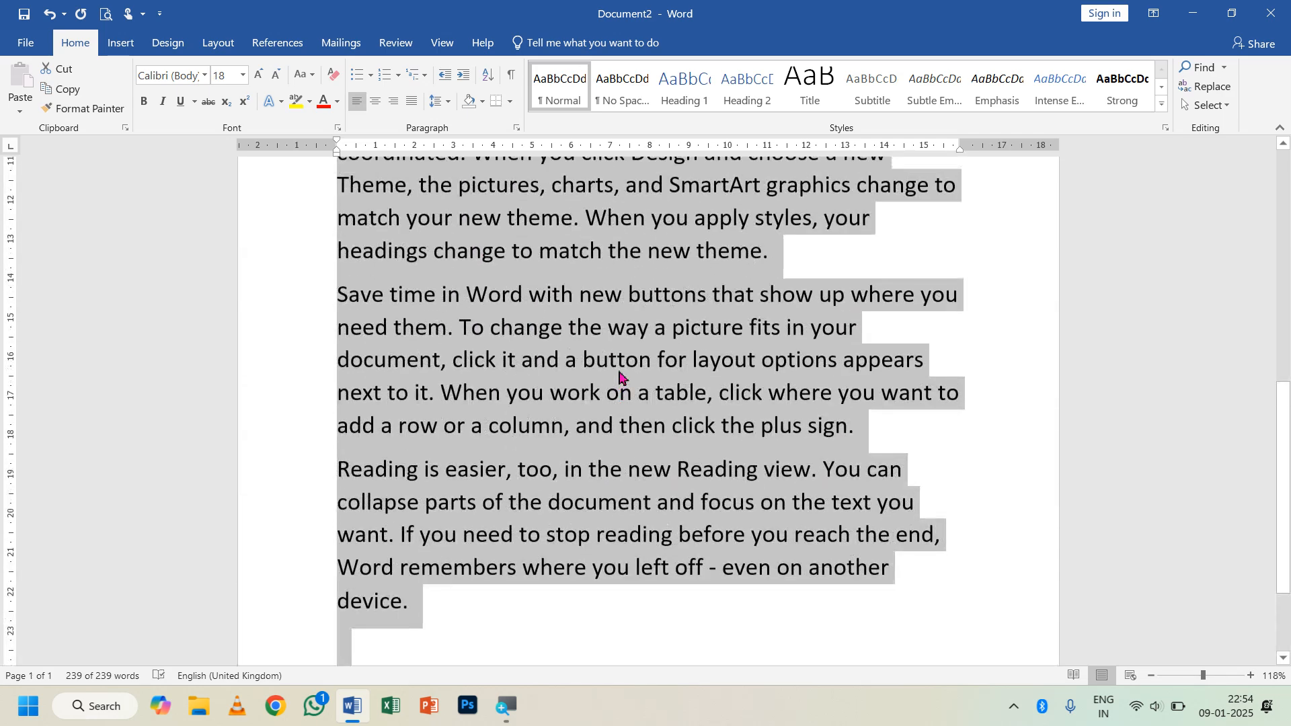
scroll(619, 375, up, 6)
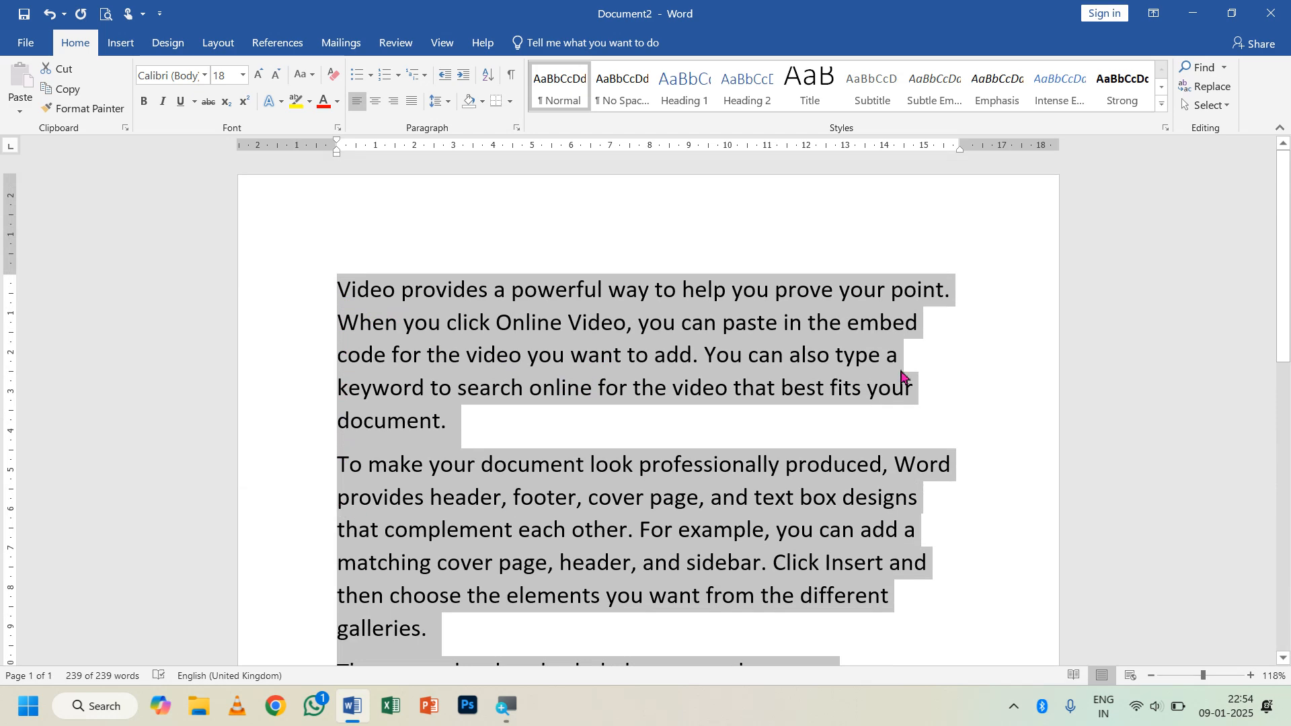
Right-align all the sample paragraphs to compare their edges, and return them to left alignment.
scroll(917, 547, down, 3)
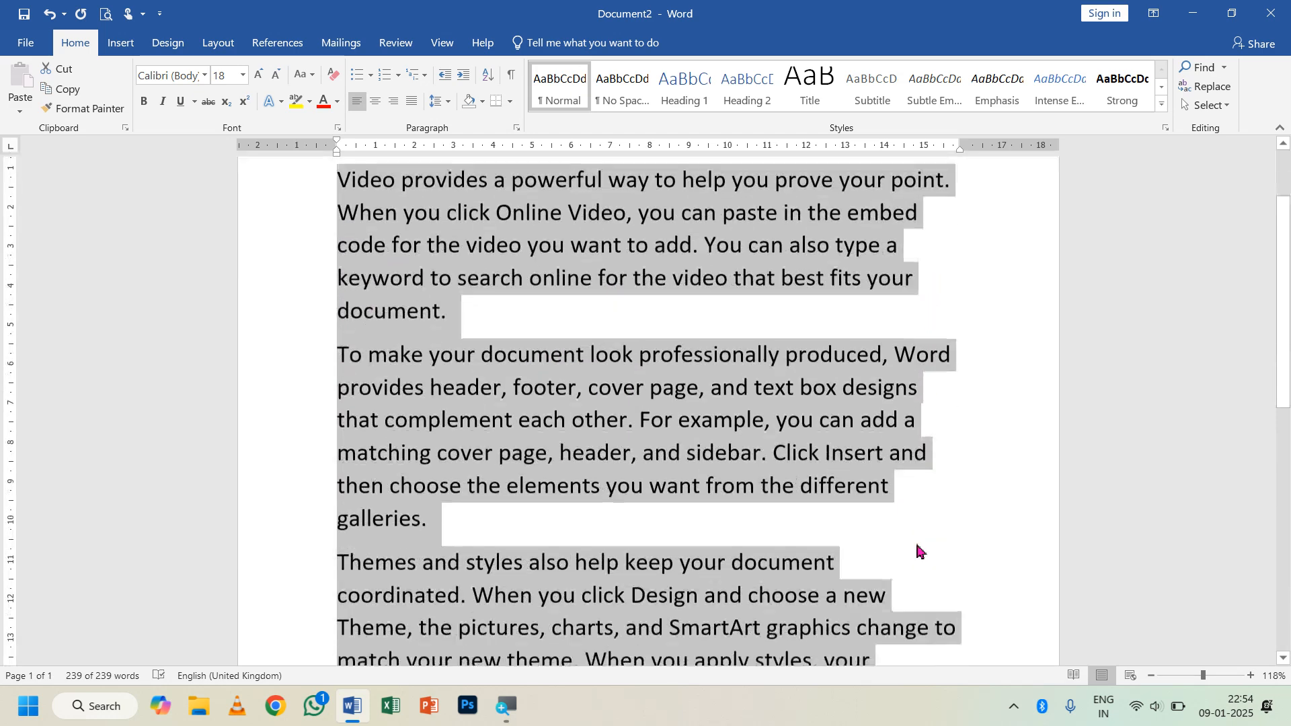
click(389, 108)
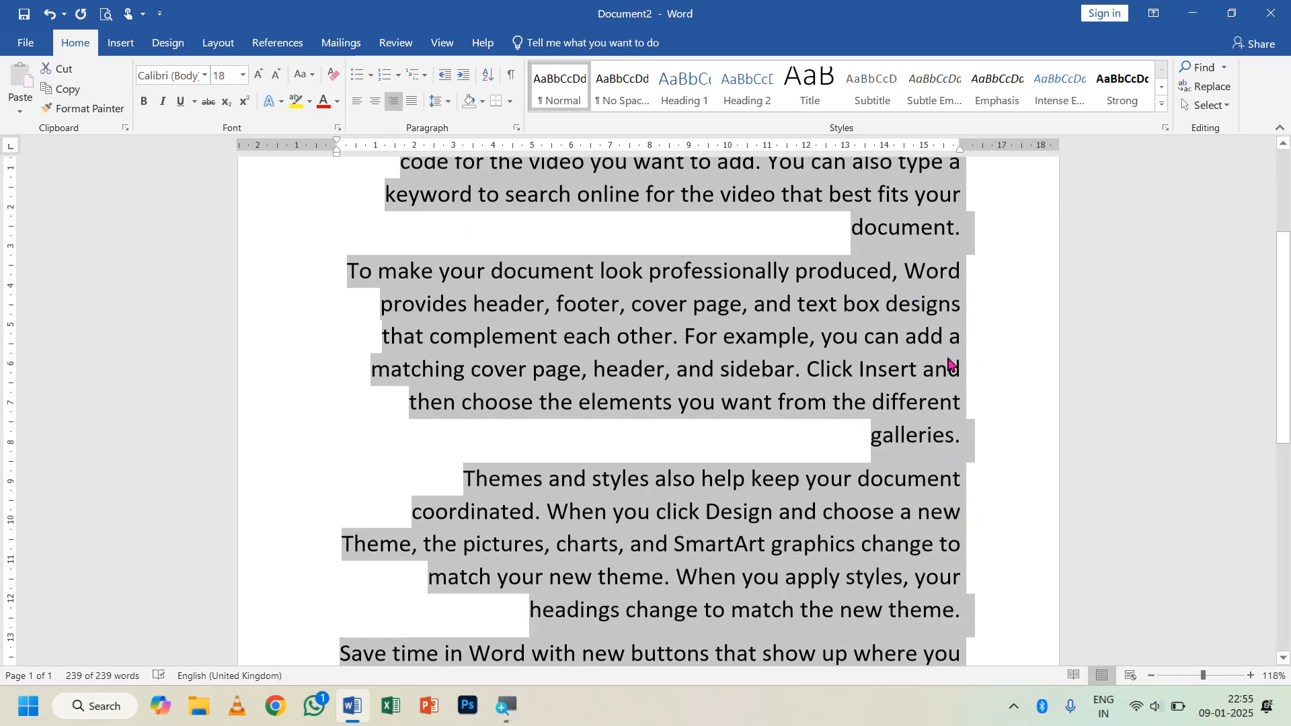
scroll(950, 363, up, 3)
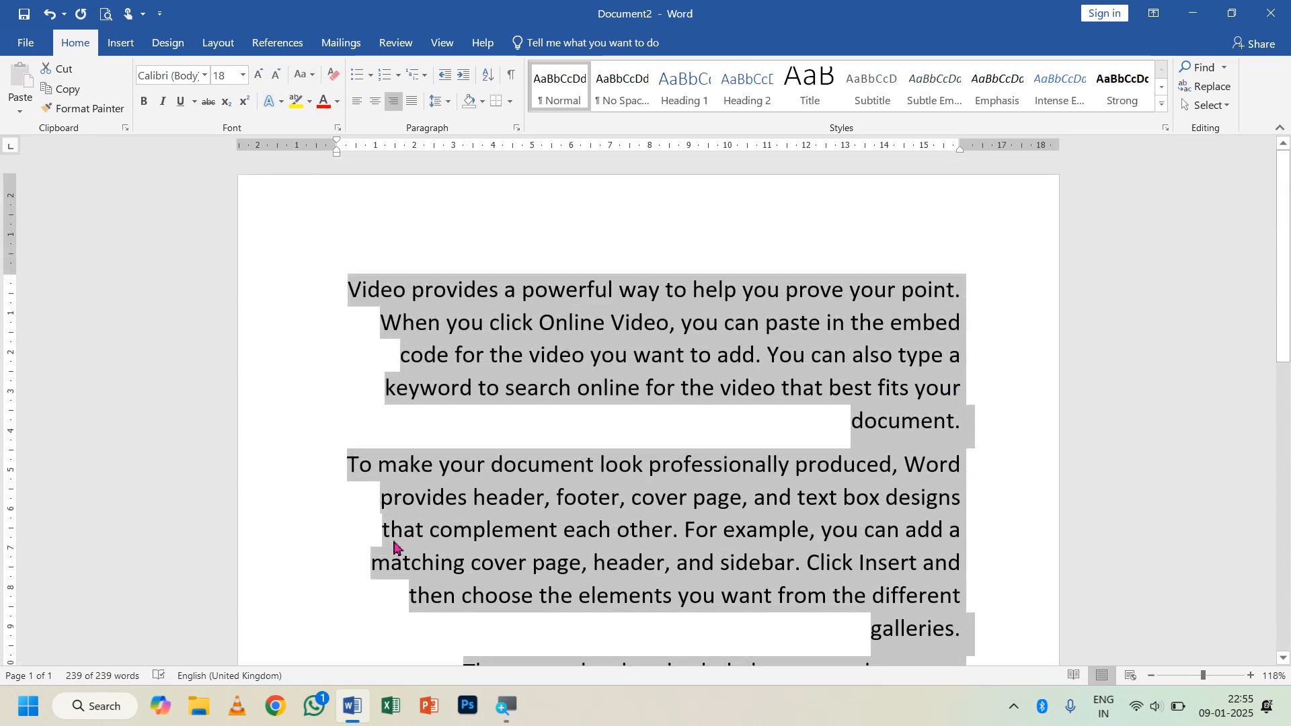
click(355, 107)
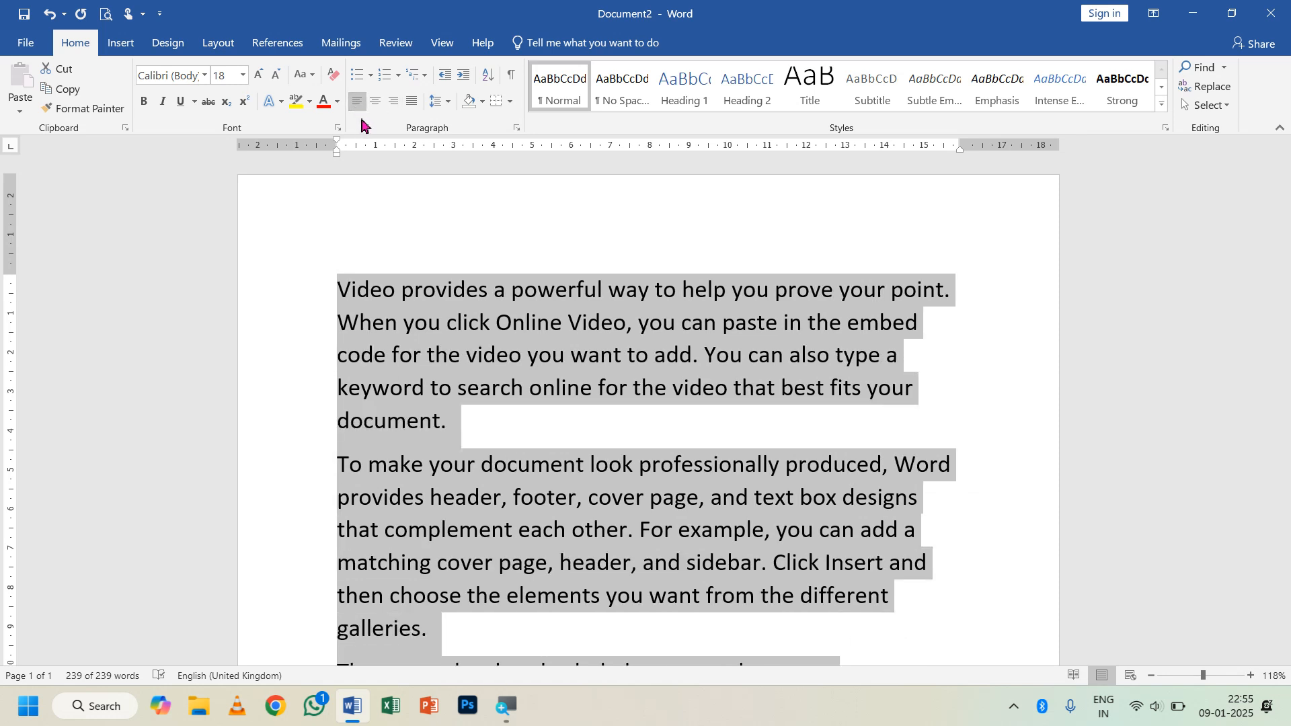
Justify all the sample paragraphs, switching justification off and on again to compare the line edges.
click(413, 102)
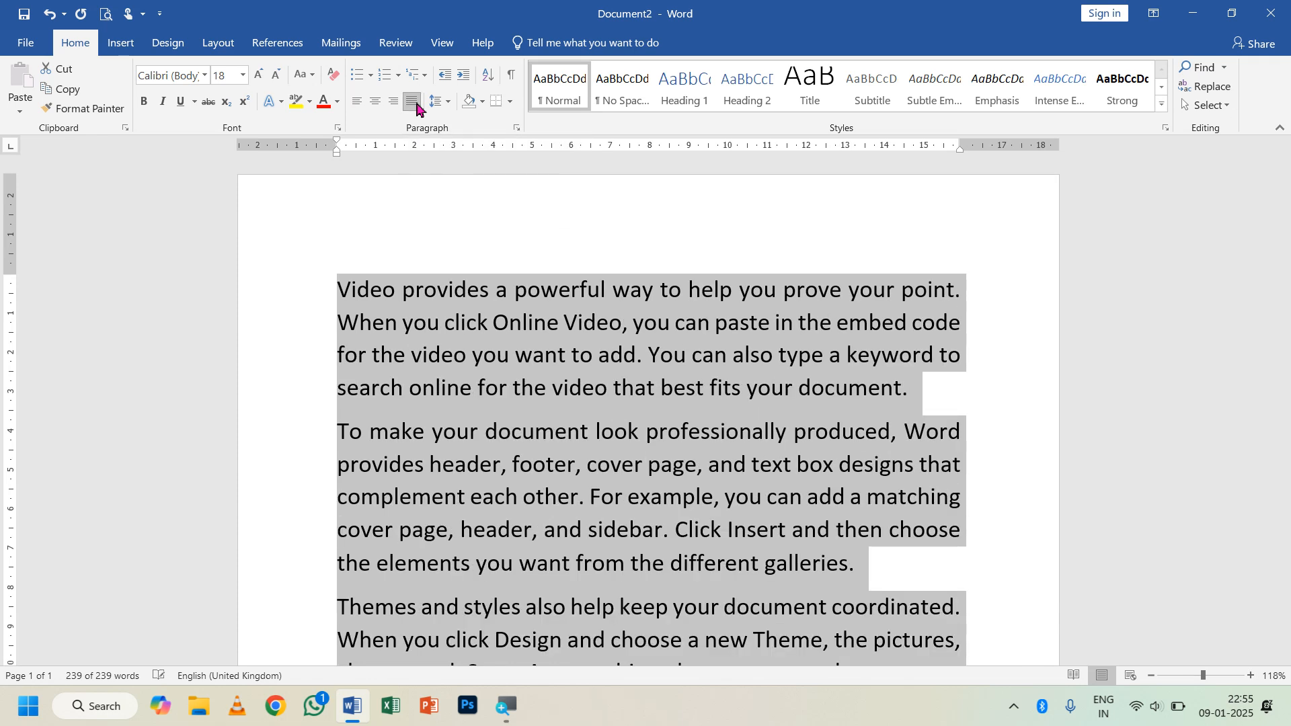
scroll(944, 542, down, 6)
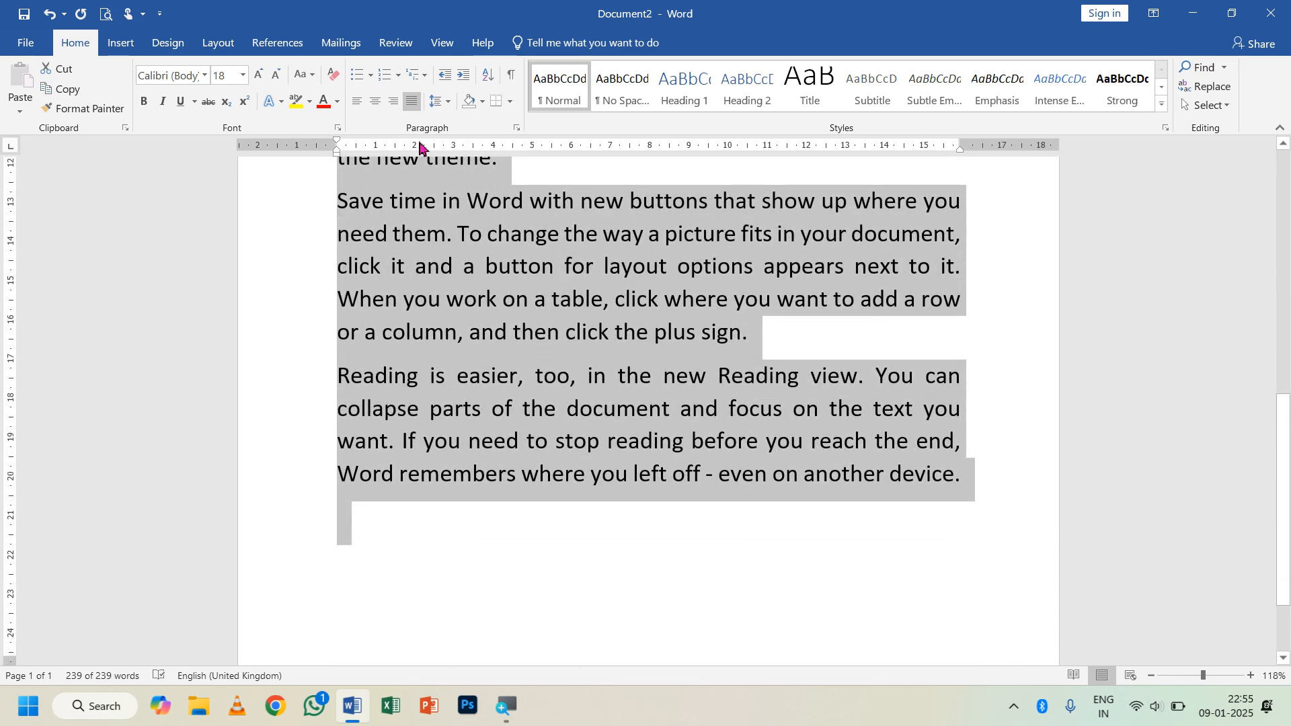
click(411, 102)
scroll(891, 370, up, 4)
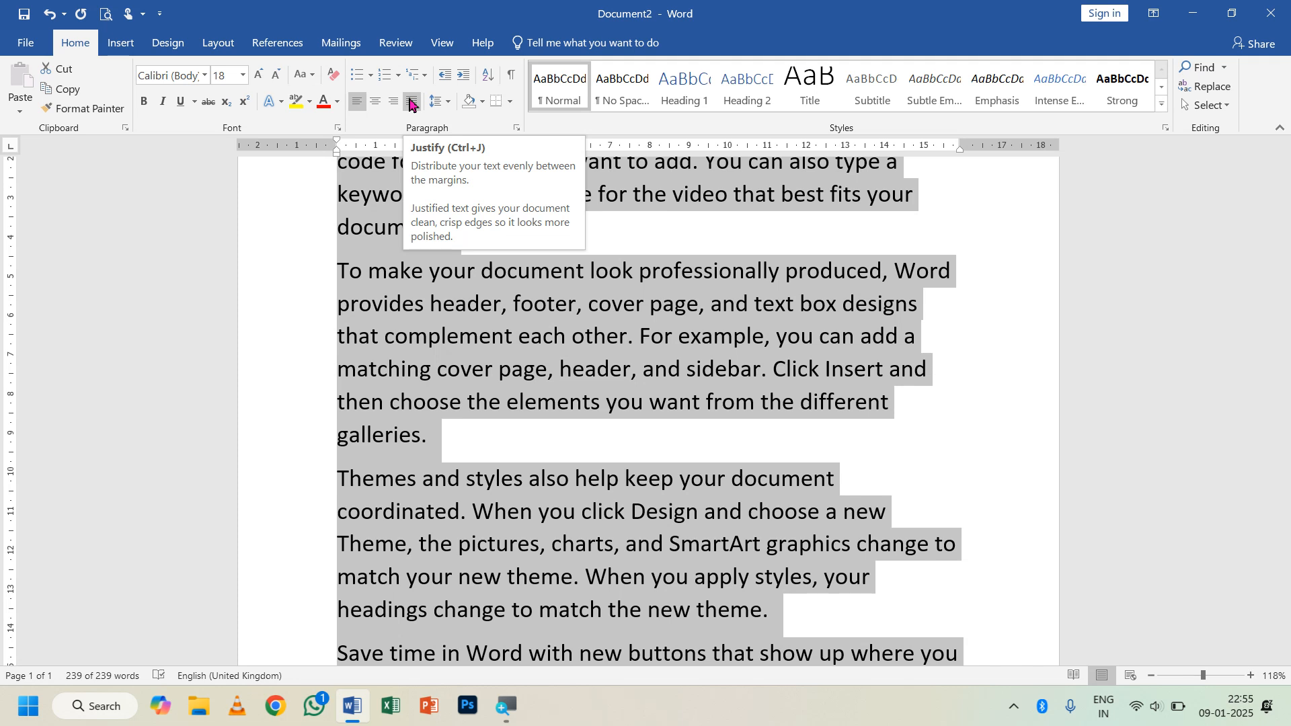
click(413, 107)
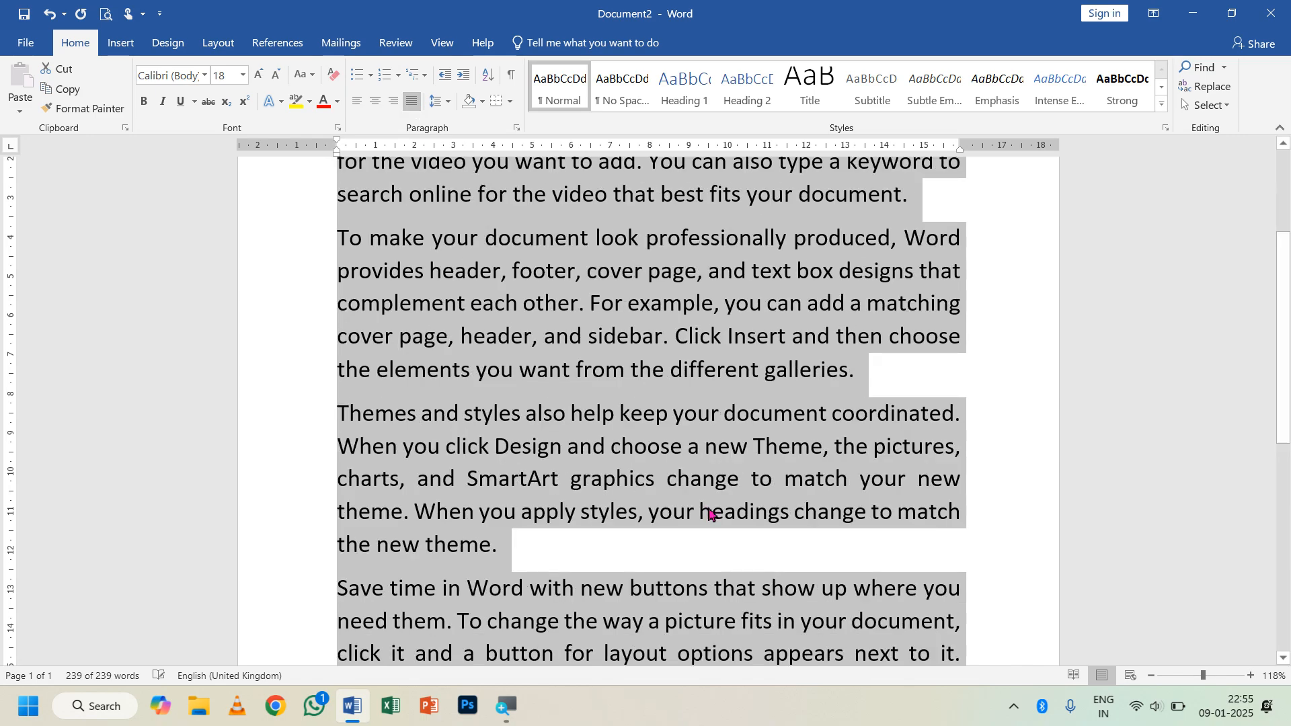
Left-align all the sample paragraphs to compare their line edges with the justified layout.
scroll(790, 521, up, 3)
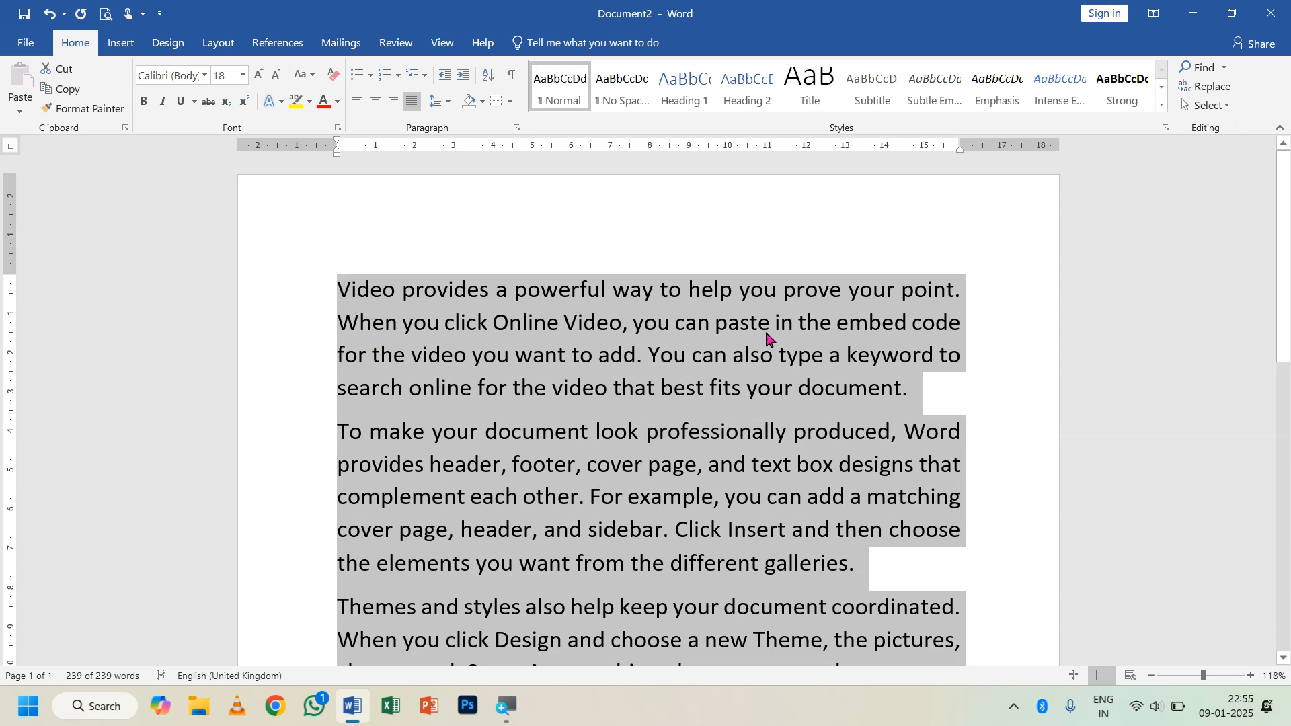
scroll(683, 412, down, 5)
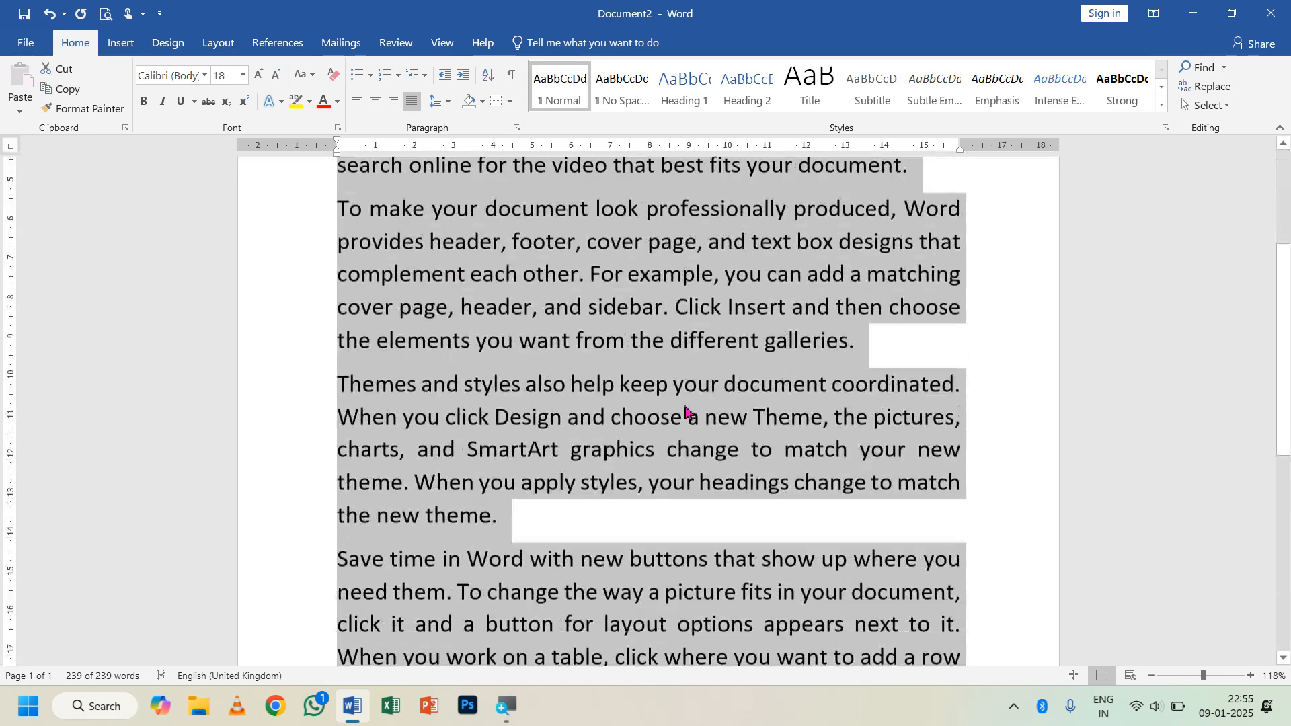
scroll(692, 461, up, 4)
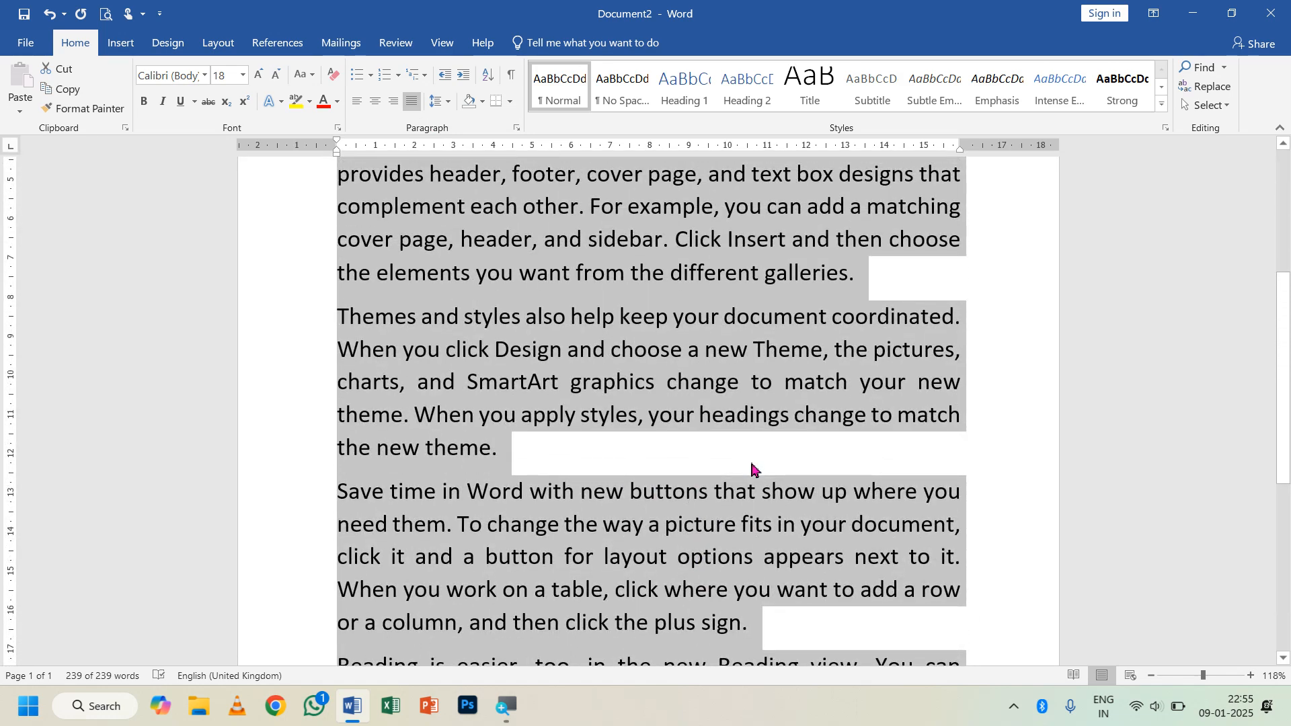
scroll(402, 361, up, 2)
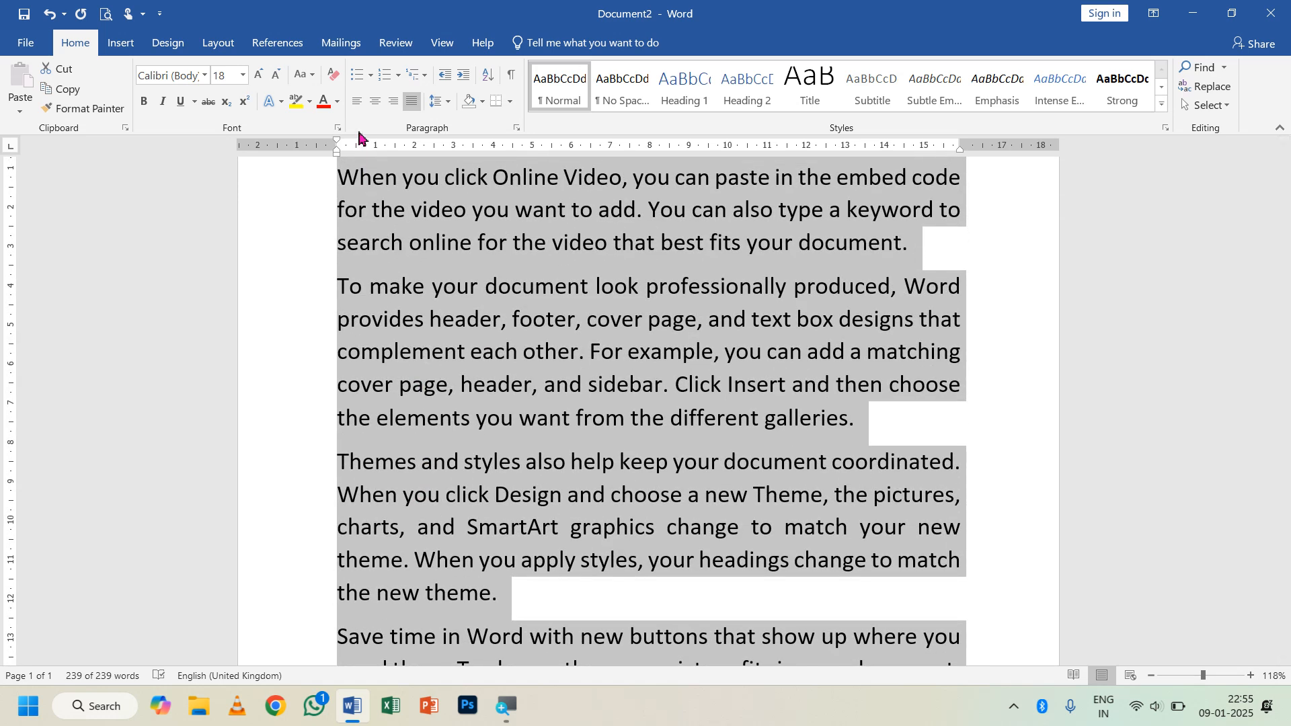
click(357, 101)
click(638, 417)
scroll(764, 430, up, 2)
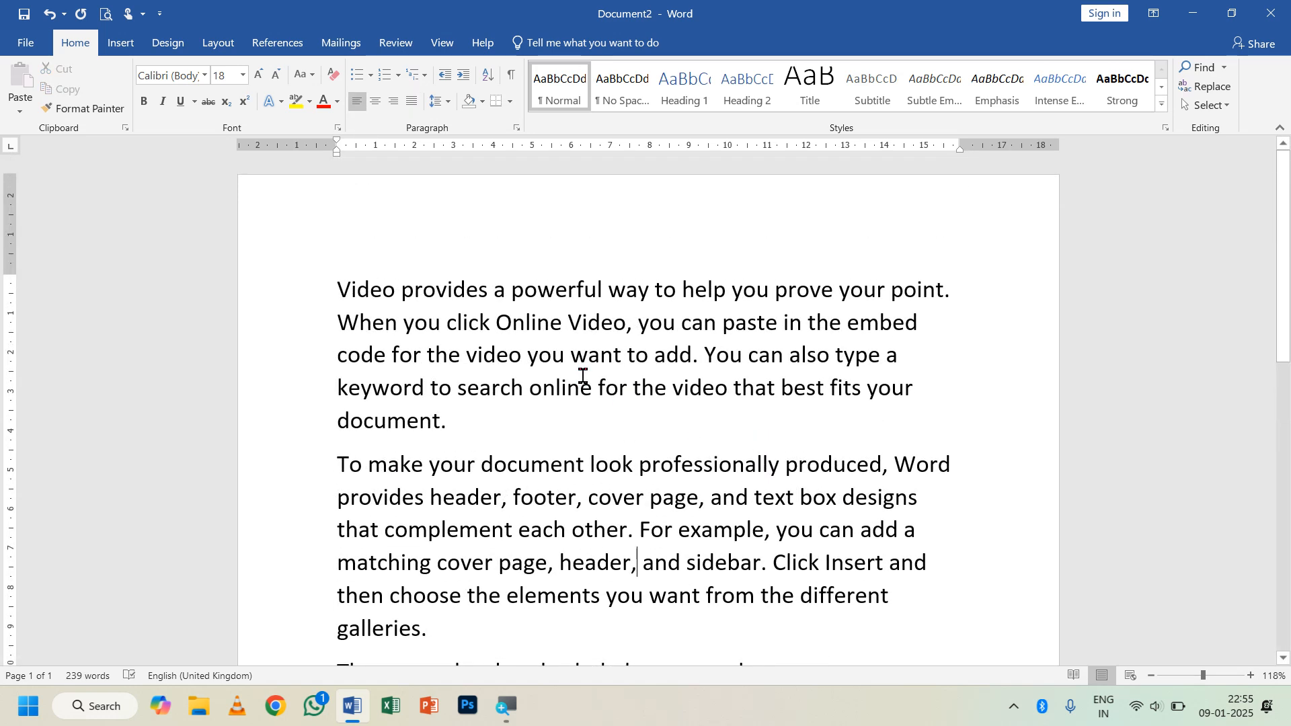
scroll(582, 376, down, 8)
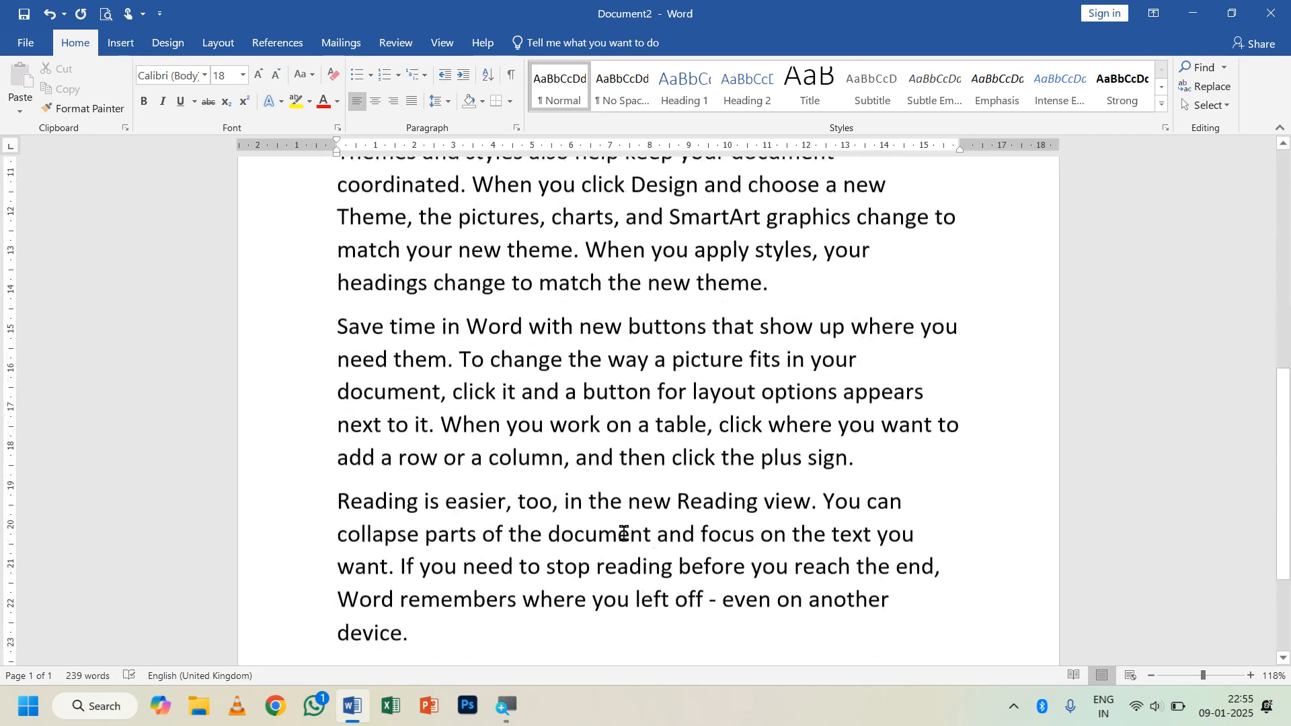
Select all the sample paragraphs from the end of the text and justify them again.
drag(439, 632, 412, 30)
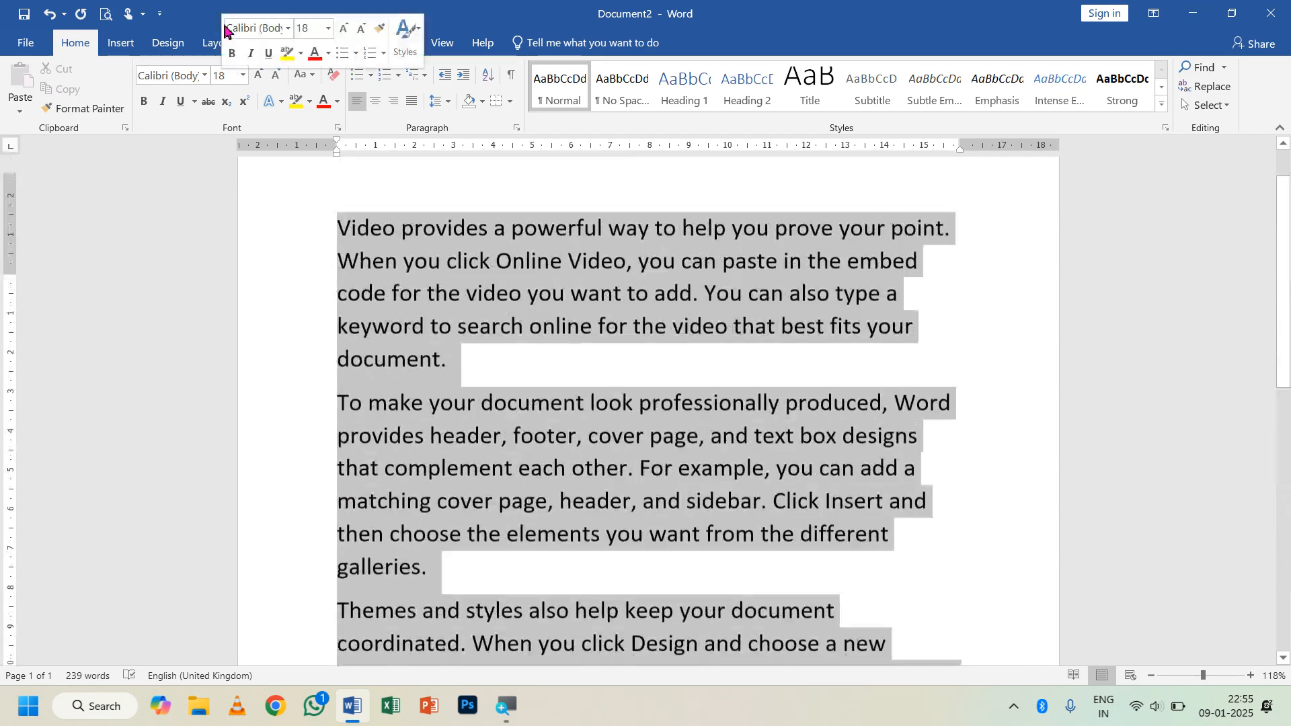
click(412, 101)
click(700, 475)
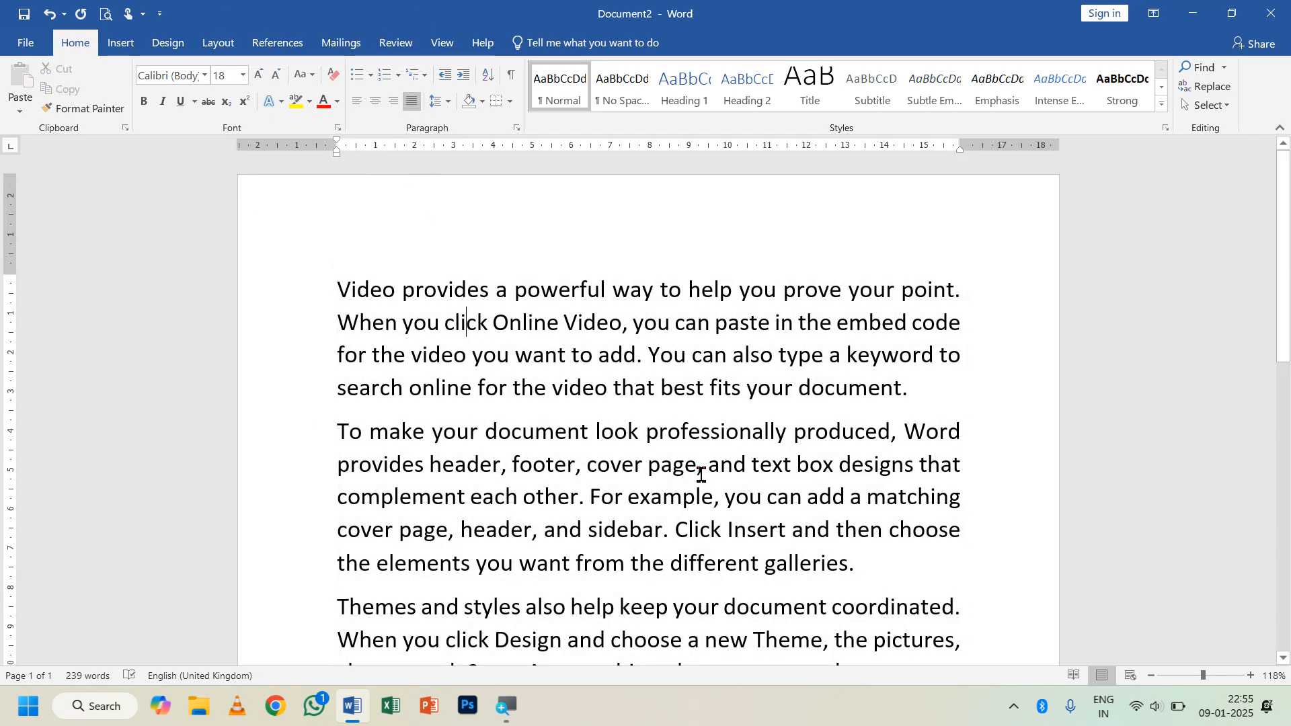
scroll(727, 468, down, 7)
scroll(727, 469, up, 8)
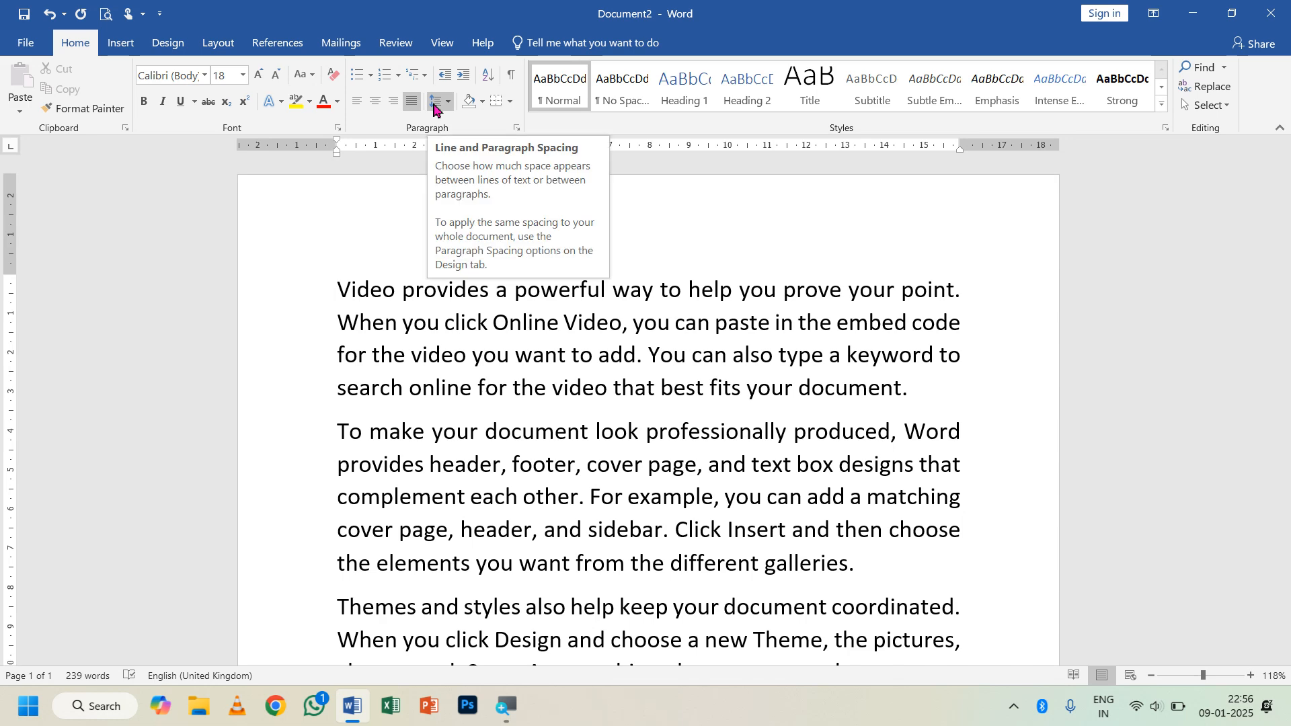
Set the line spacing of all the sample paragraphs to 1.0.
click(433, 431)
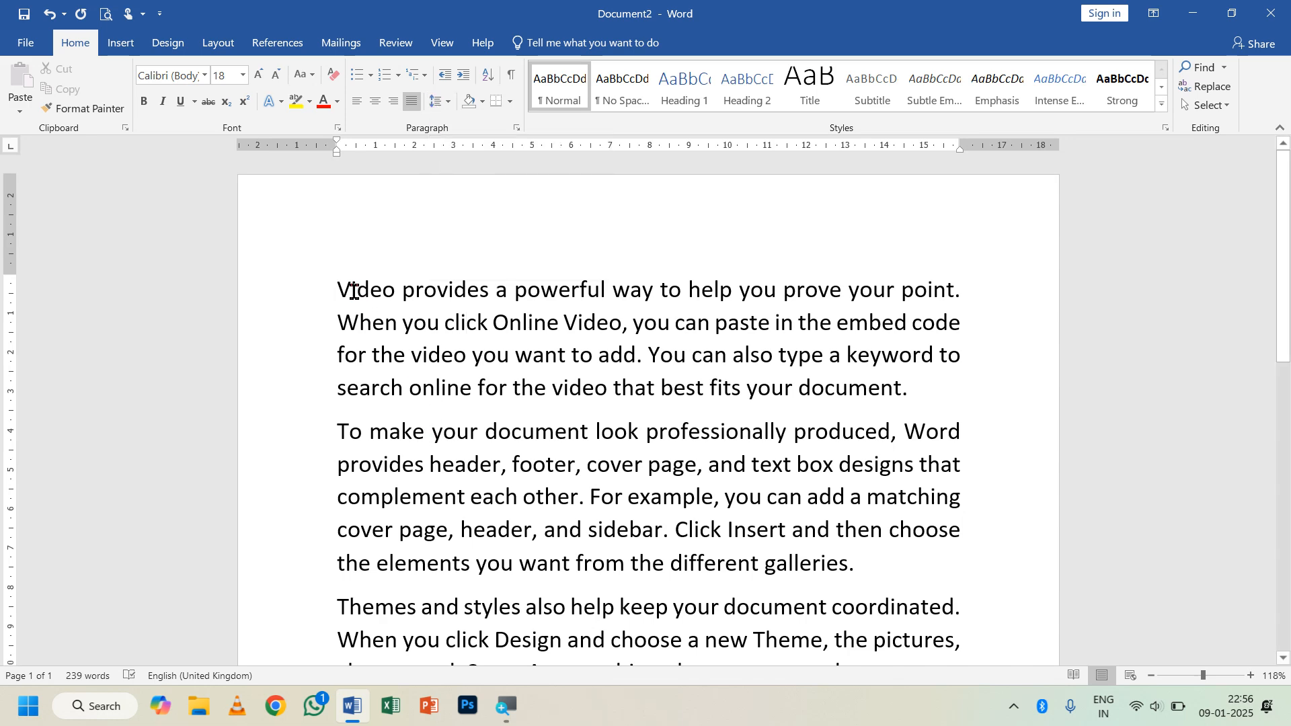
drag(339, 290, 954, 380)
scroll(628, 440, up, 2)
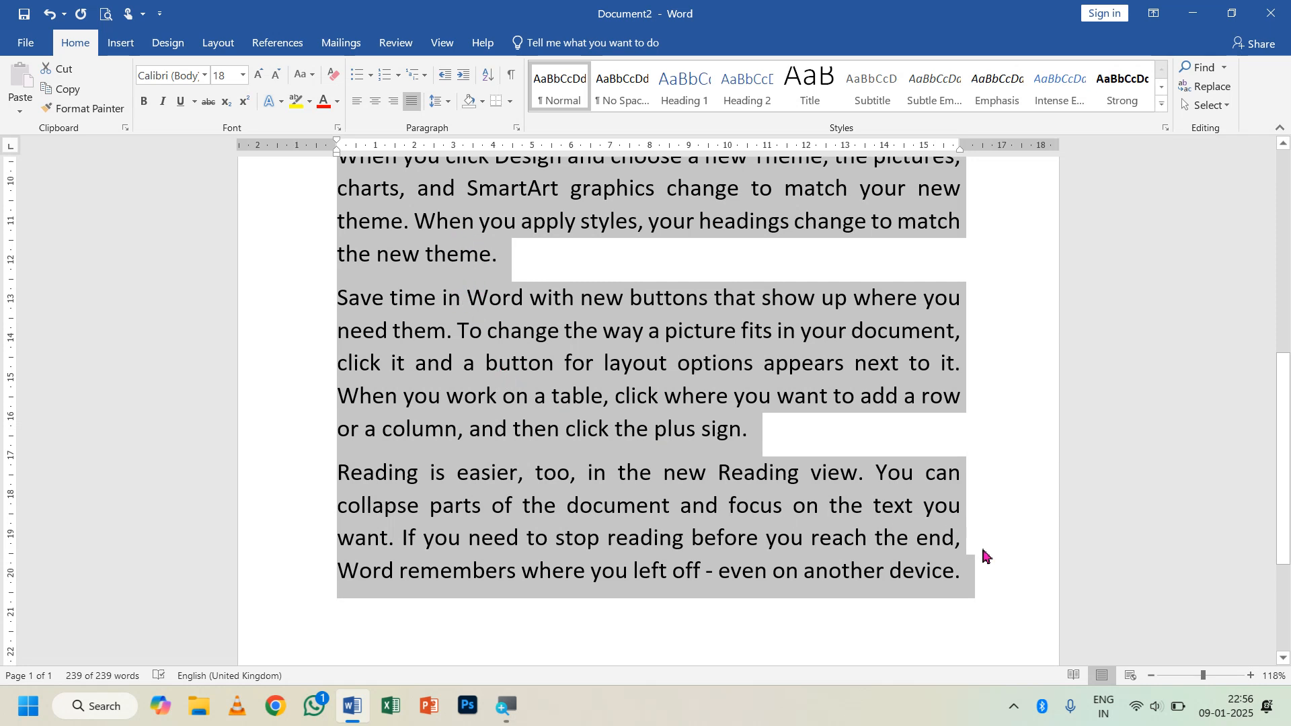
click(1151, 676)
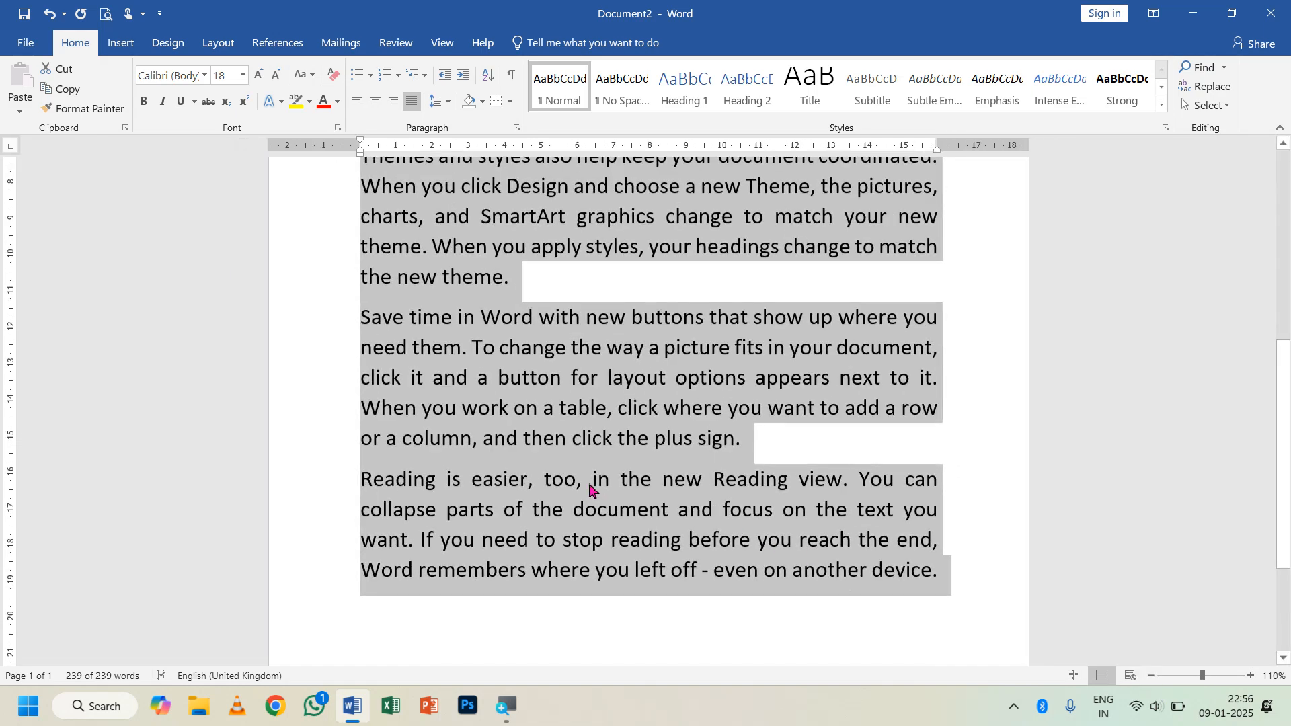
scroll(590, 490, up, 1)
click(436, 101)
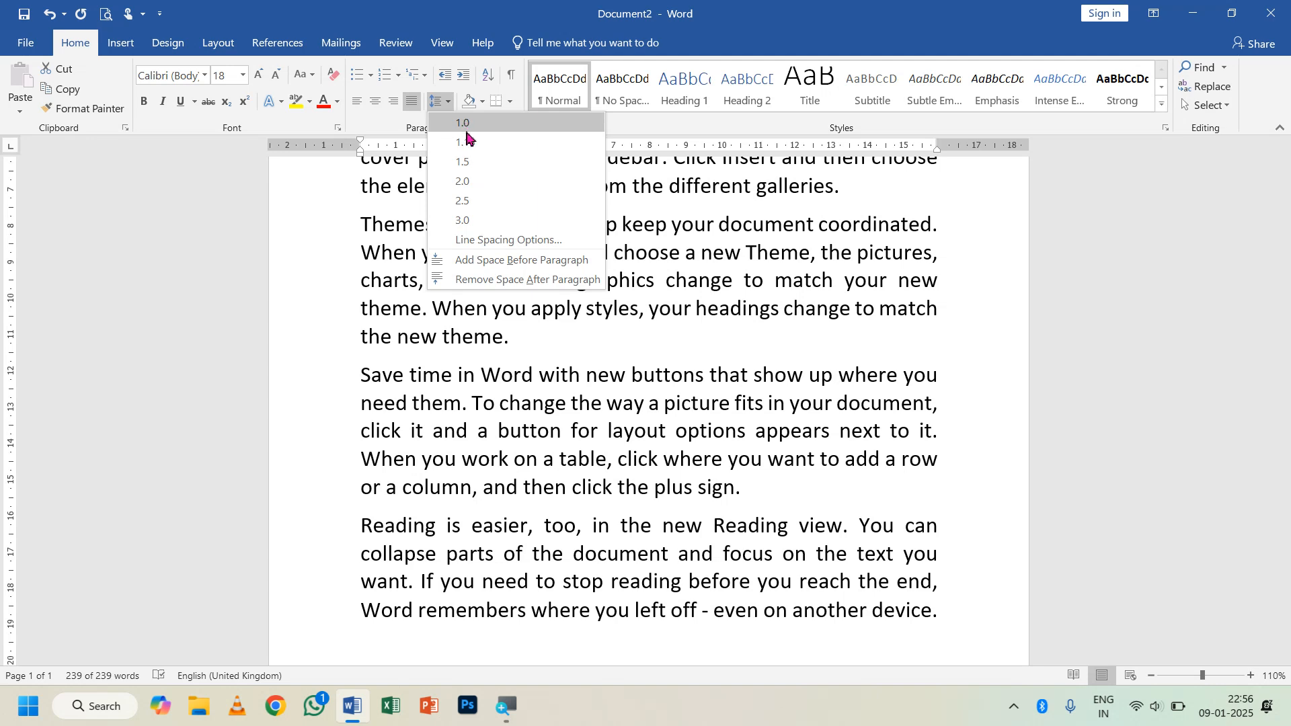
click(467, 134)
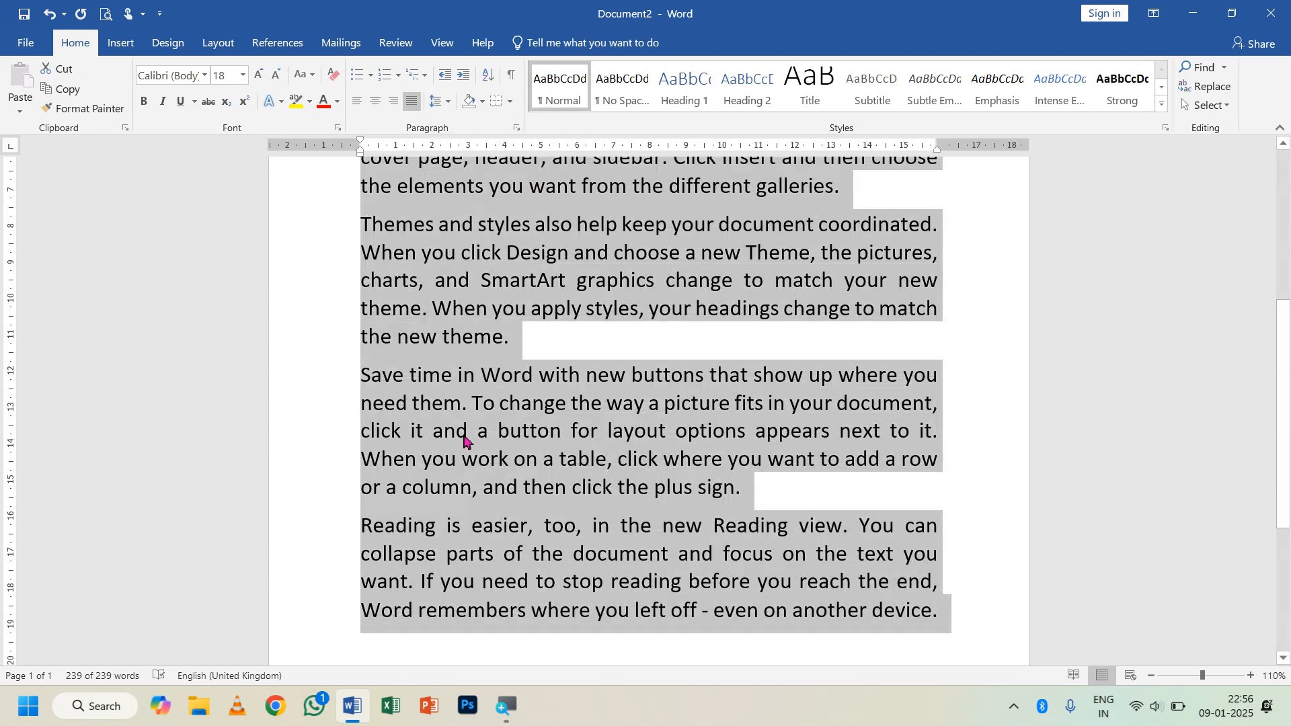
scroll(464, 440, up, 3)
Remove the space after each of the first three sample paragraphs.
click(380, 304)
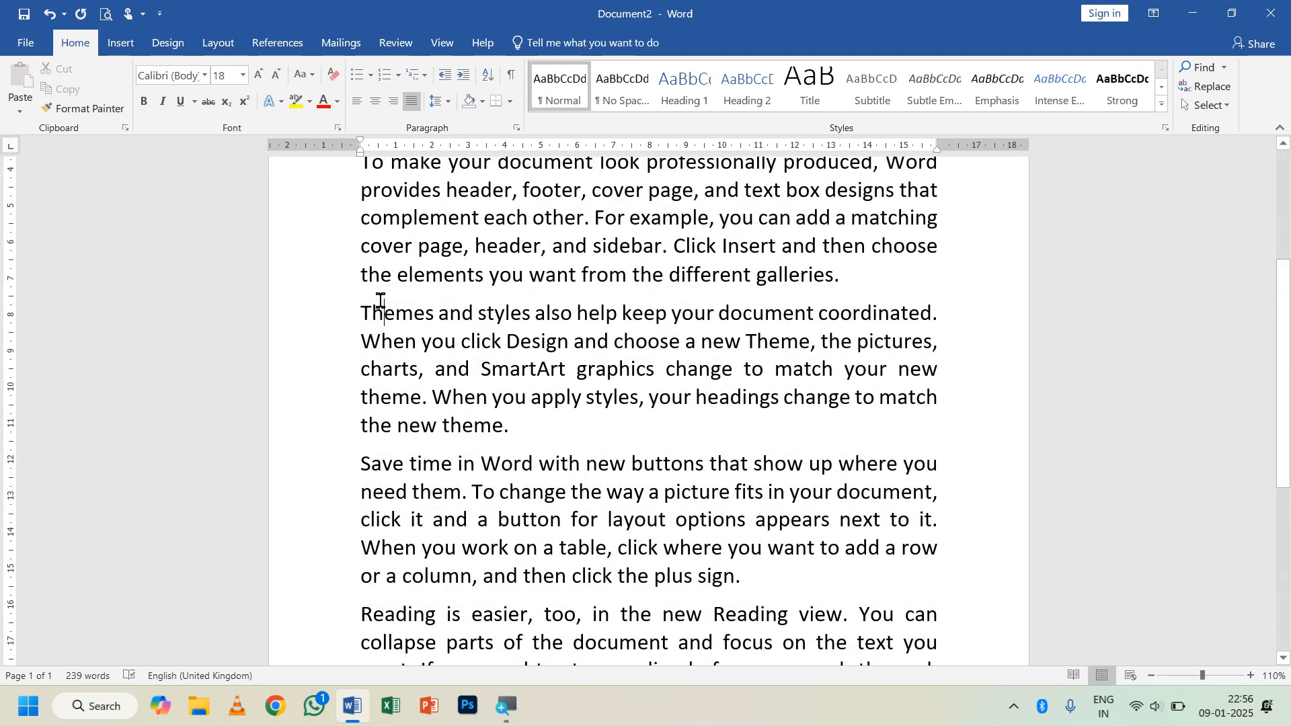
drag(366, 277, 528, 282)
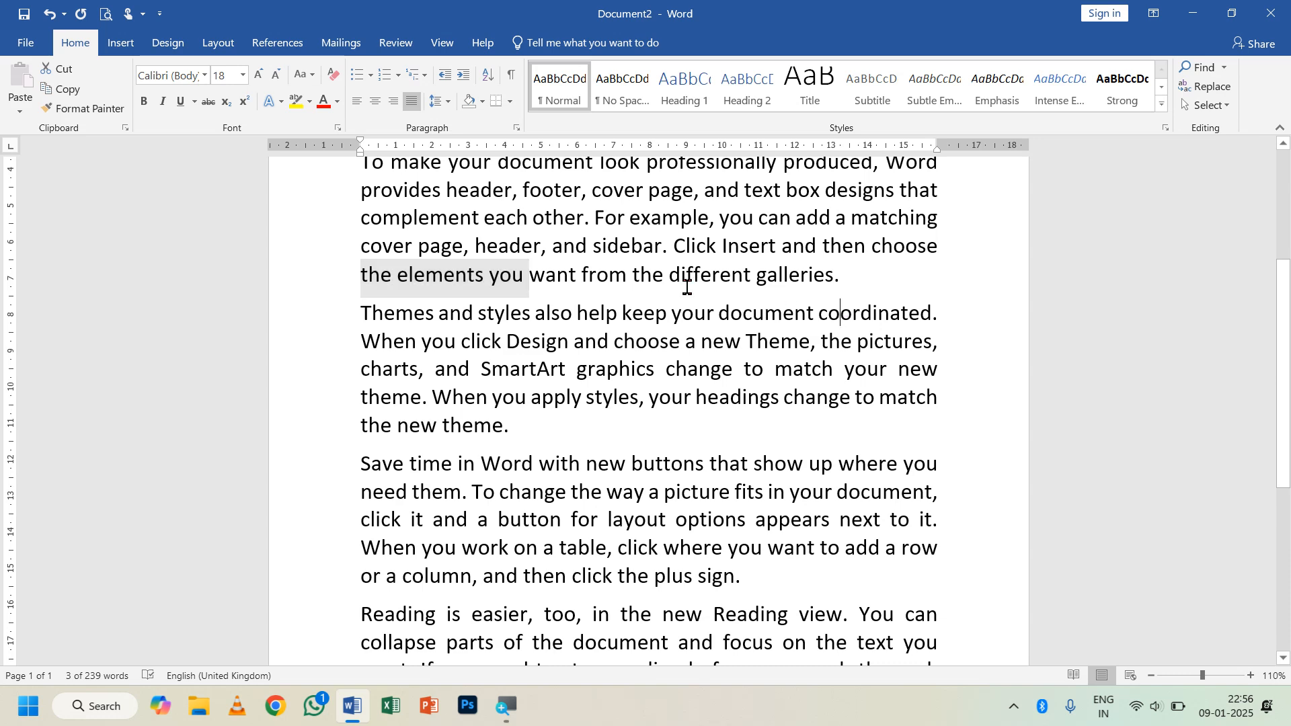
drag(687, 287, 377, 276)
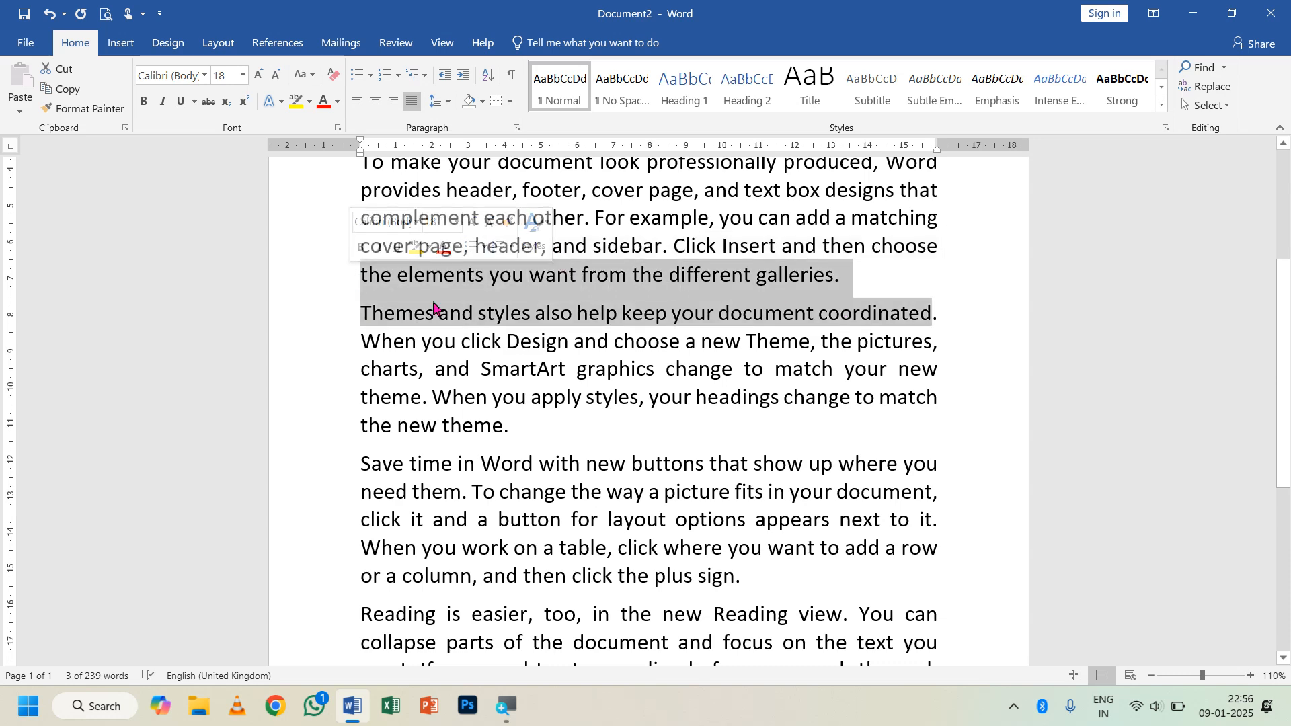
click(731, 391)
drag(509, 425, 340, 144)
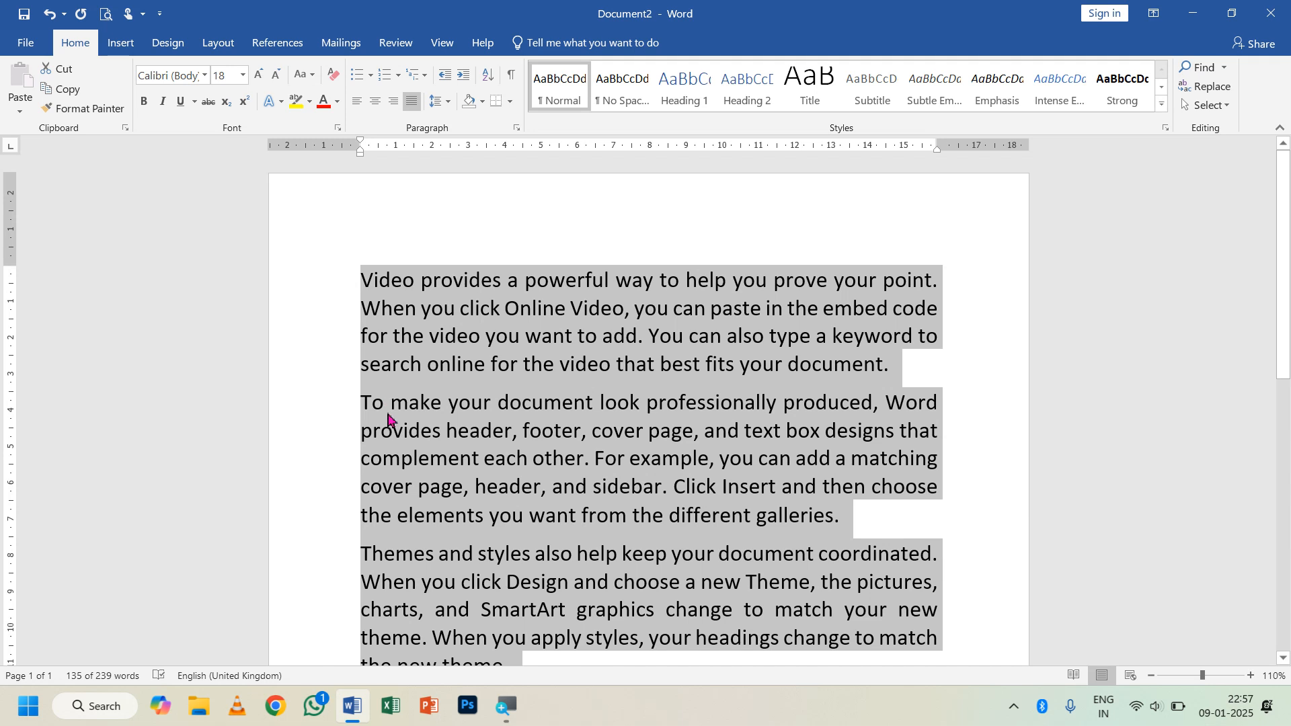
click(440, 107)
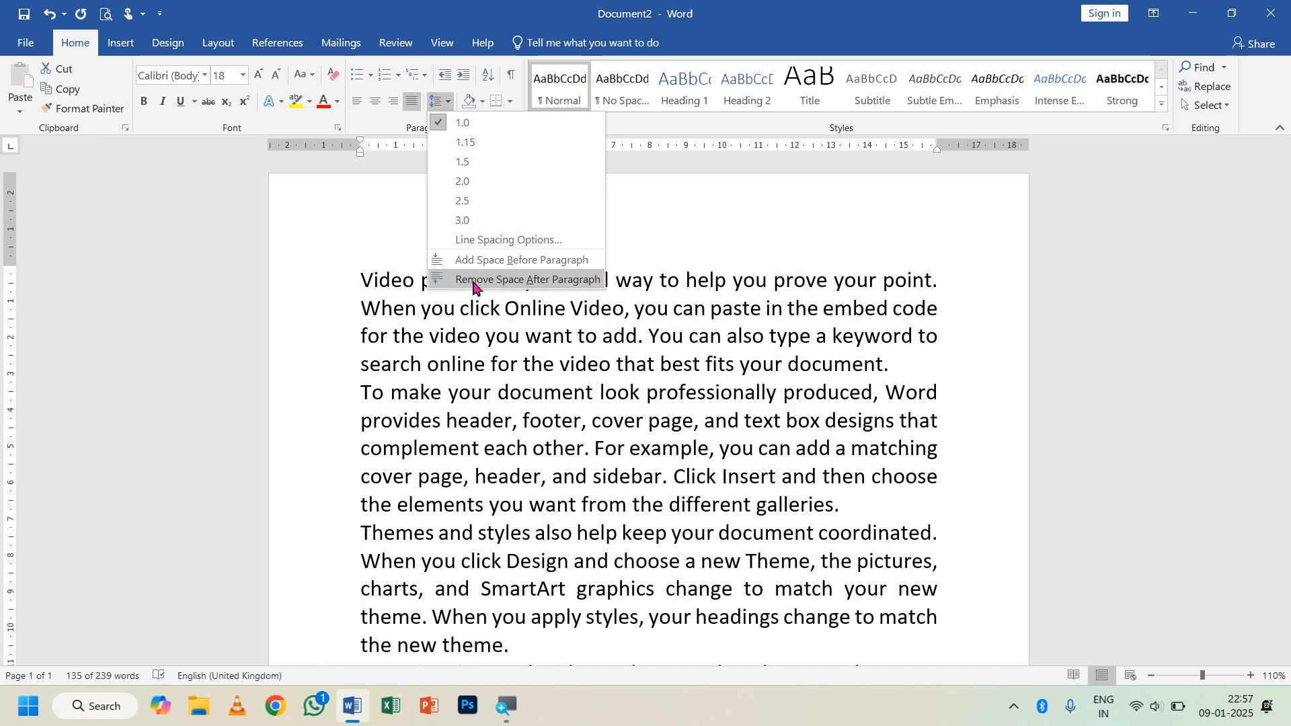
click(473, 279)
scroll(672, 476, down, 3)
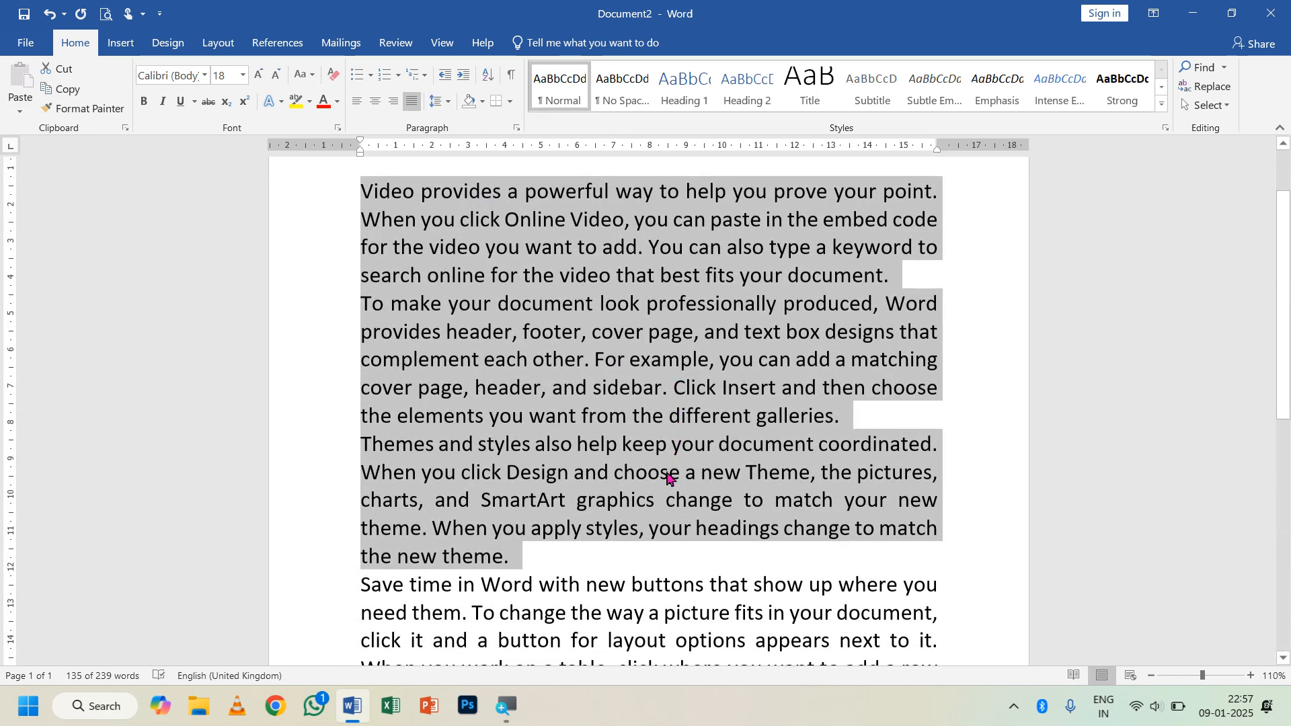
scroll(668, 474, down, 2)
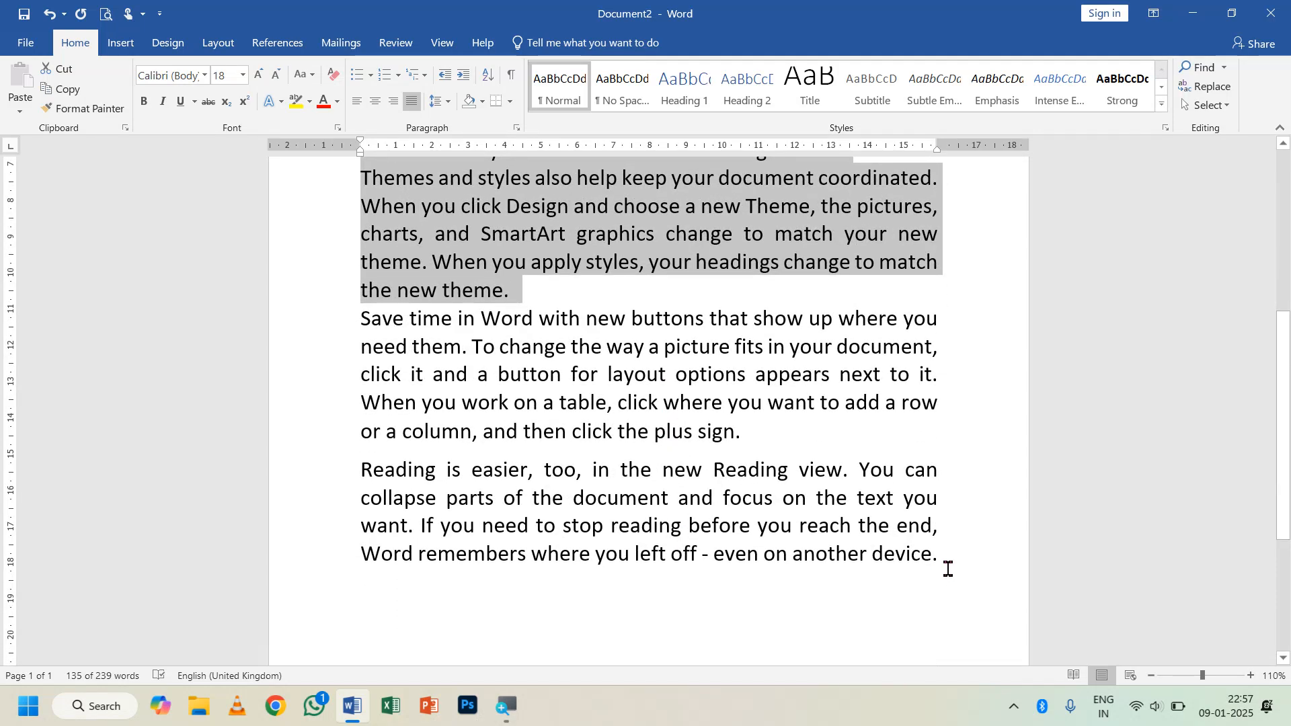
Add space after every paragraph in the document.
drag(946, 566, 473, 346)
drag(411, 271, 439, 128)
click(438, 101)
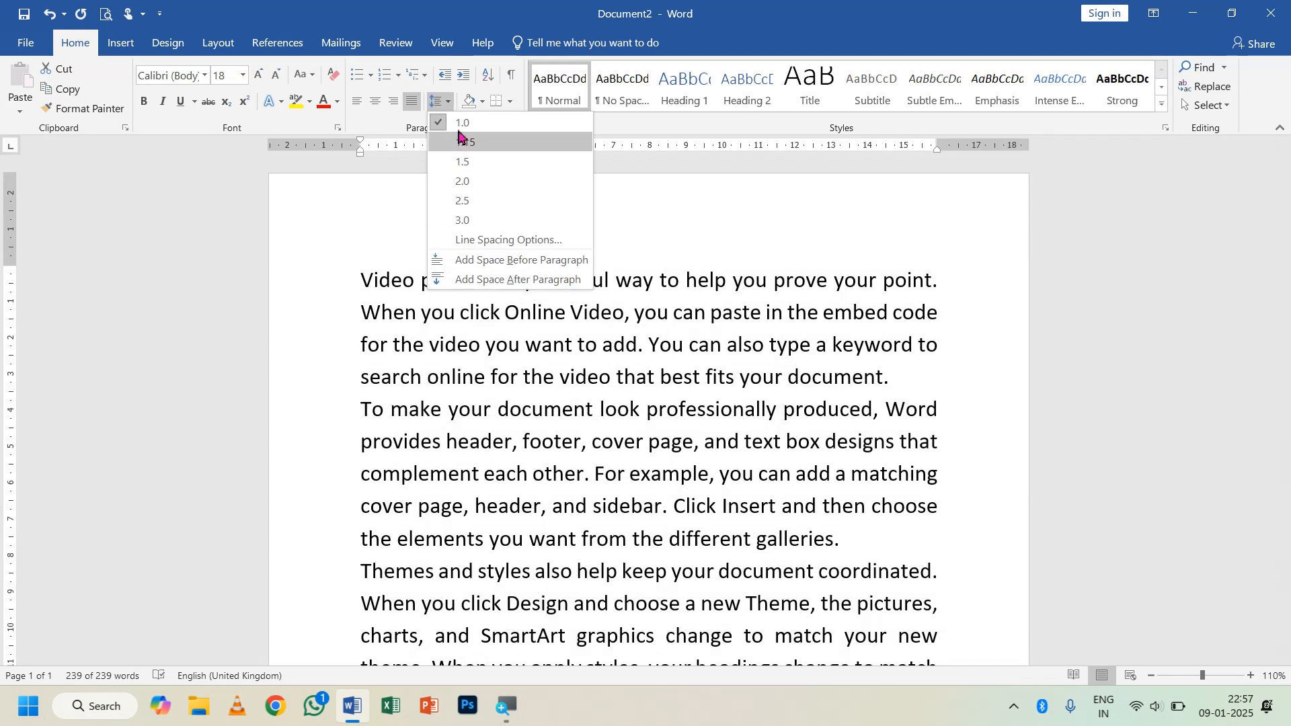
click(512, 279)
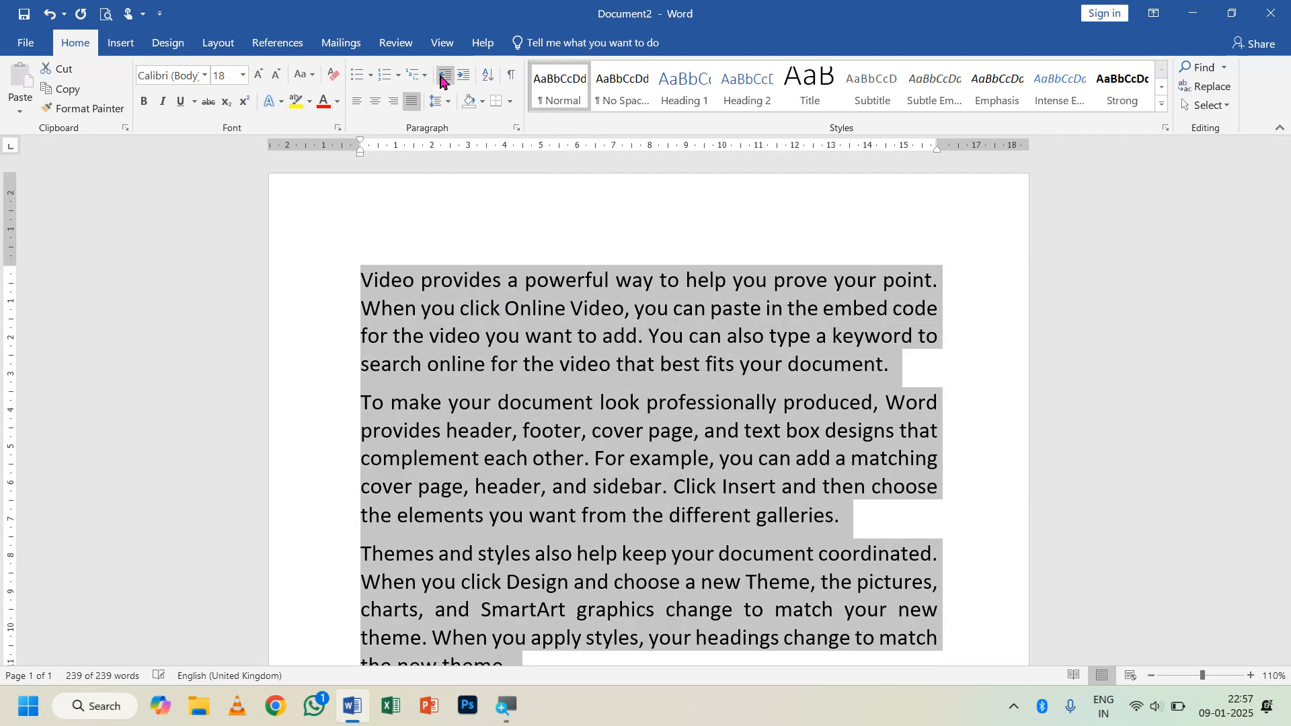
Remove the space after all the sample paragraphs in the document.
click(438, 101)
click(514, 279)
scroll(532, 494, down, 5)
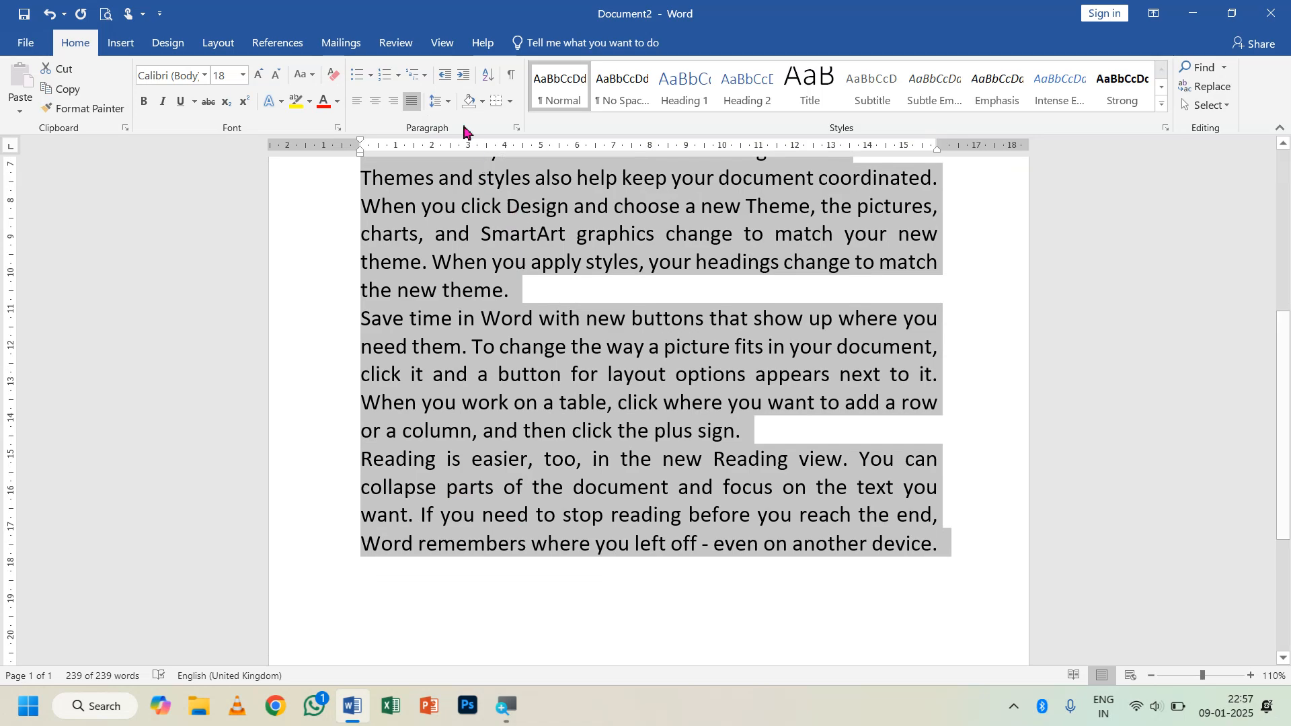
click(438, 101)
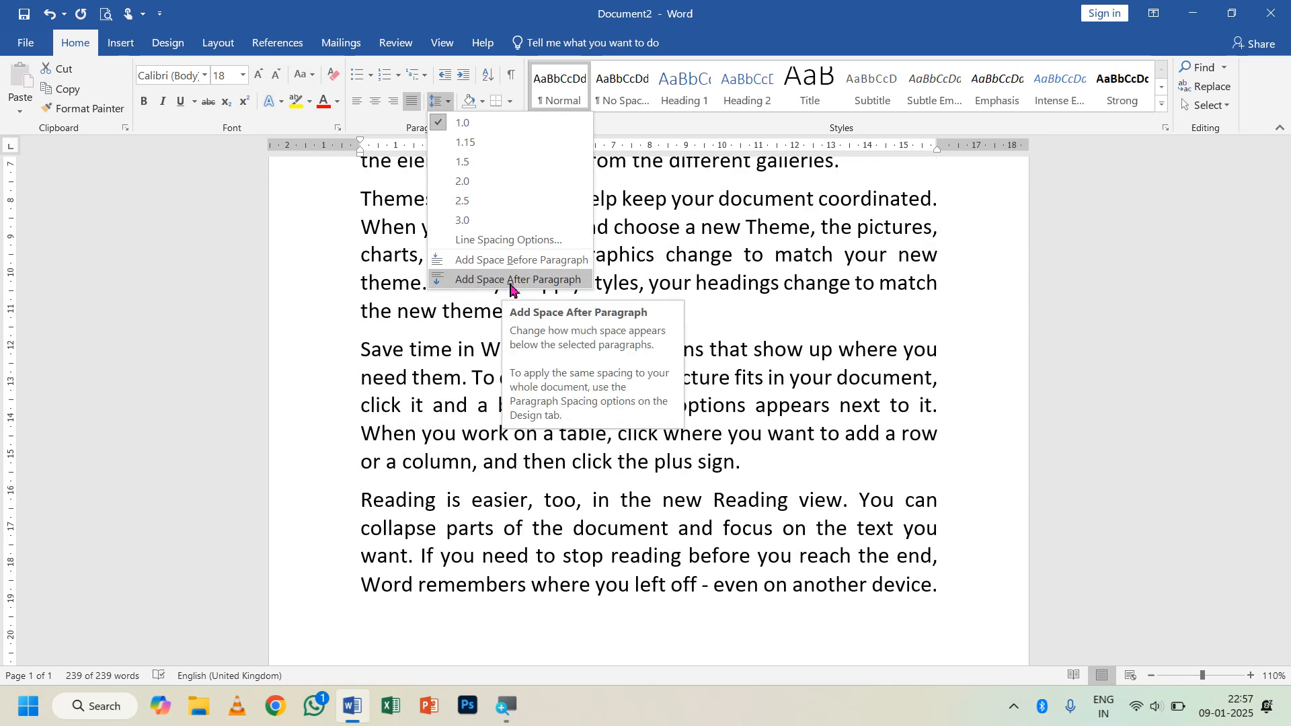
click(550, 337)
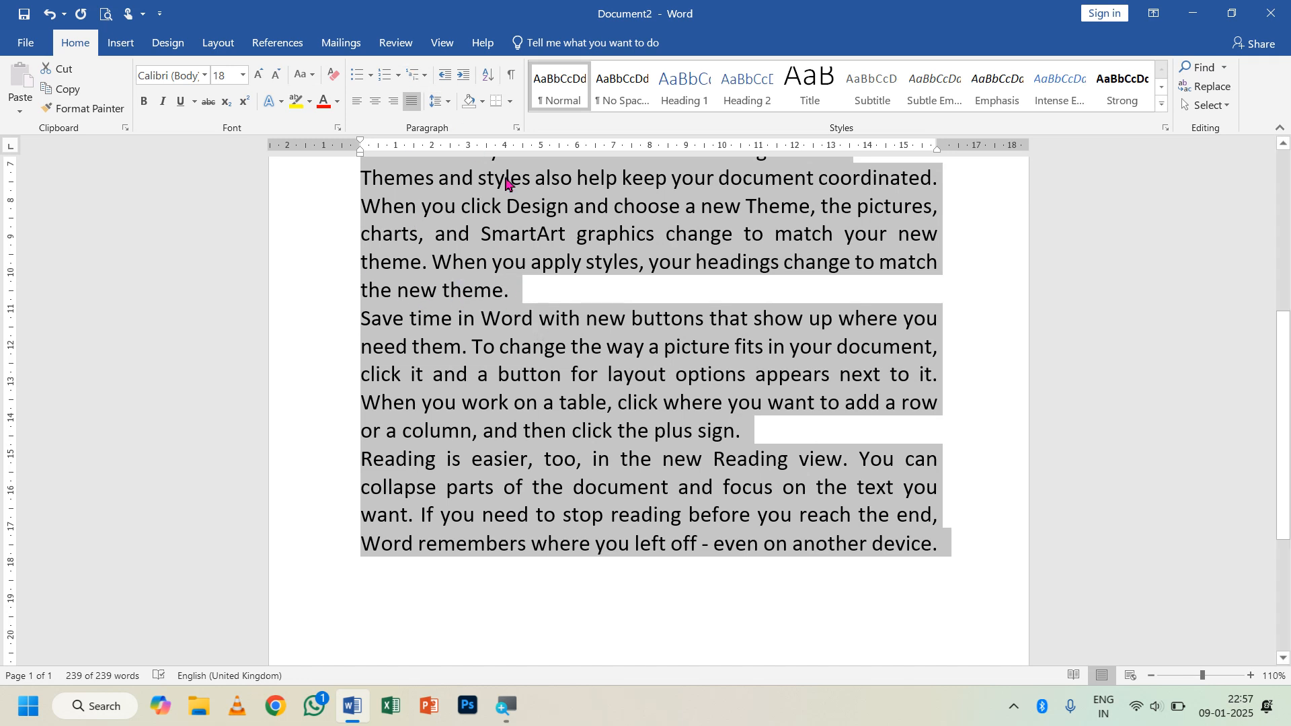
click(439, 104)
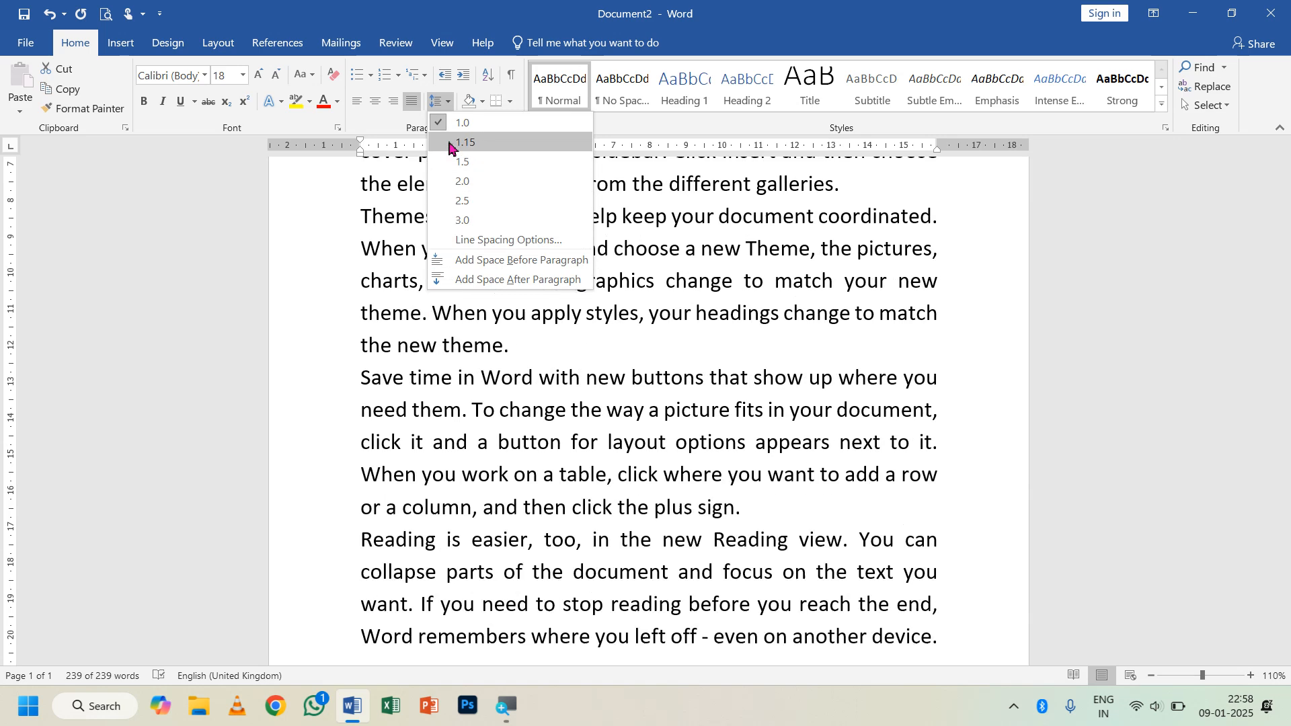
key(Escape)
click(493, 423)
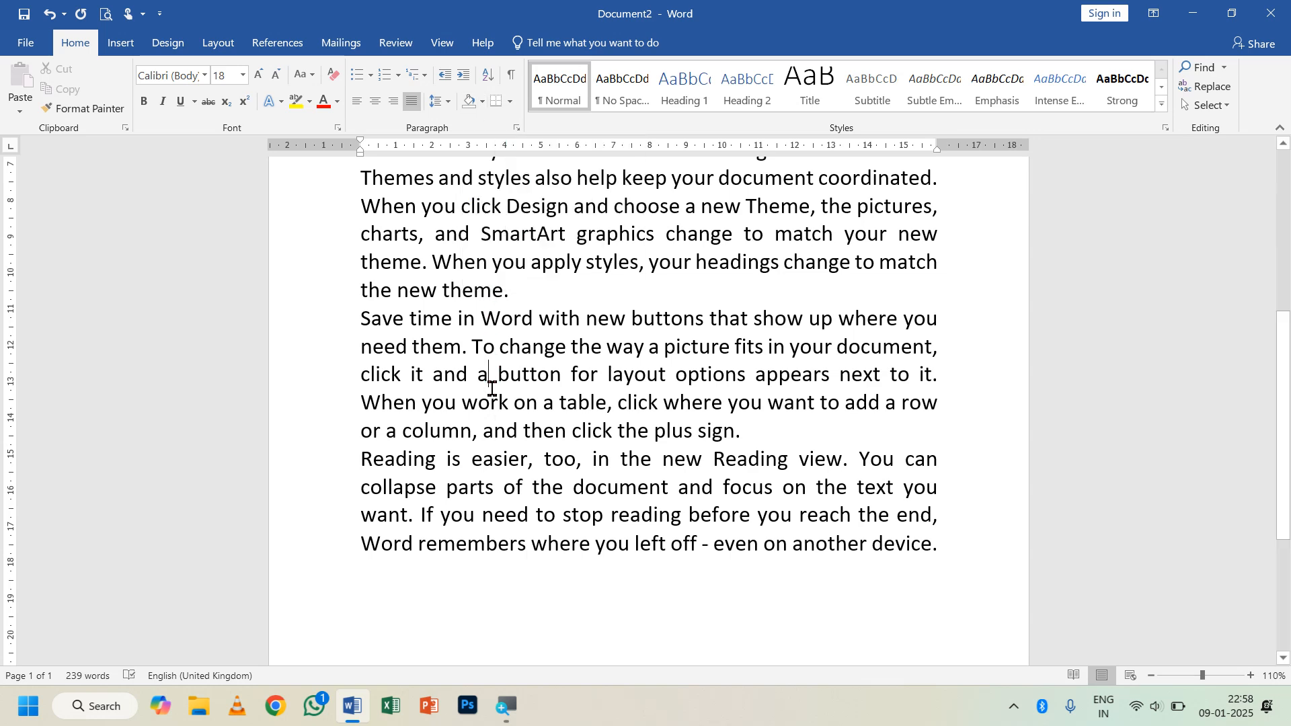
scroll(492, 388, up, 5)
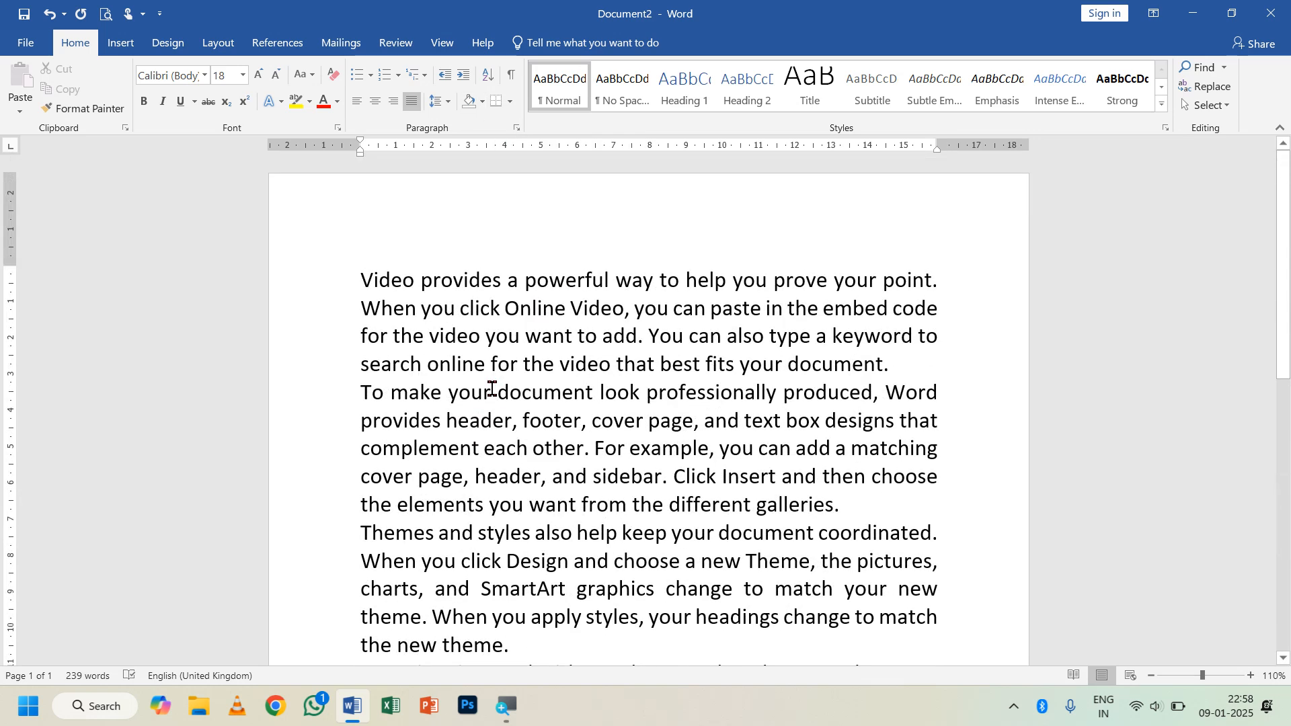
Replace the entire document text with fresh sample paragraphs generated by =rand().
key(ctrl+a)
text(=)
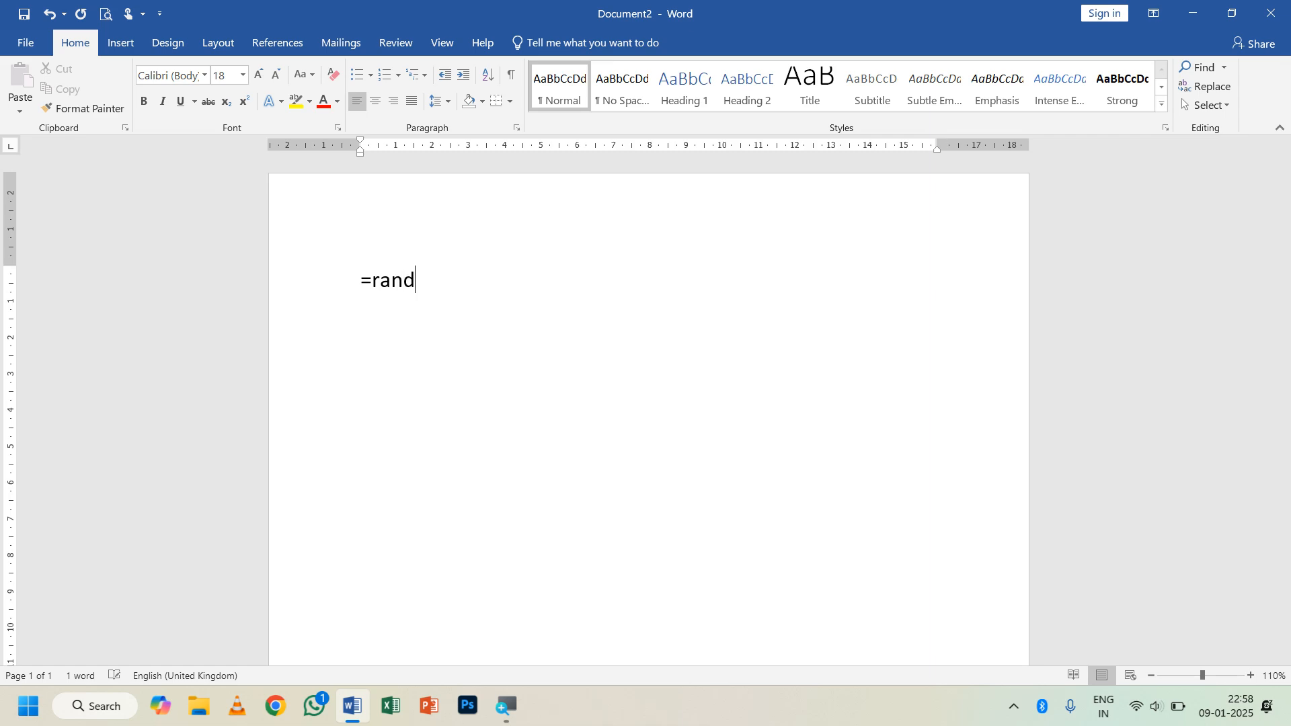
text(rand())
key(Return)
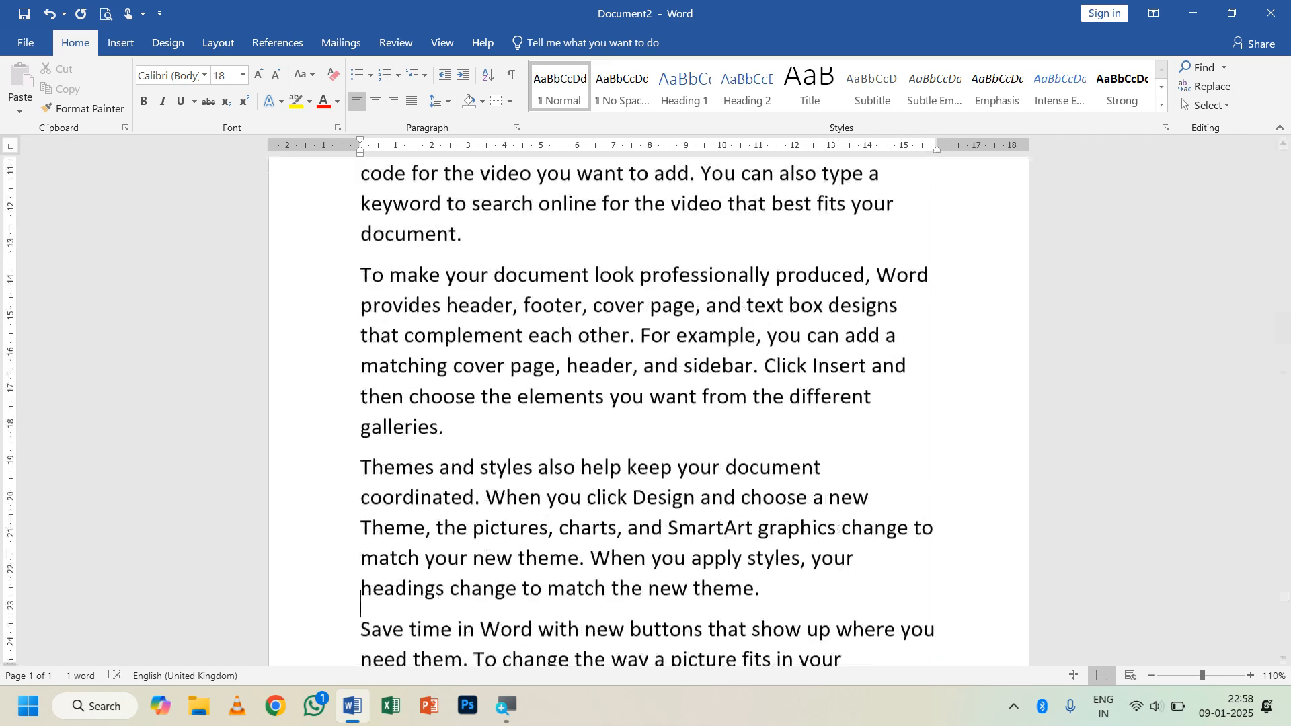
scroll(397, 385, up, 3)
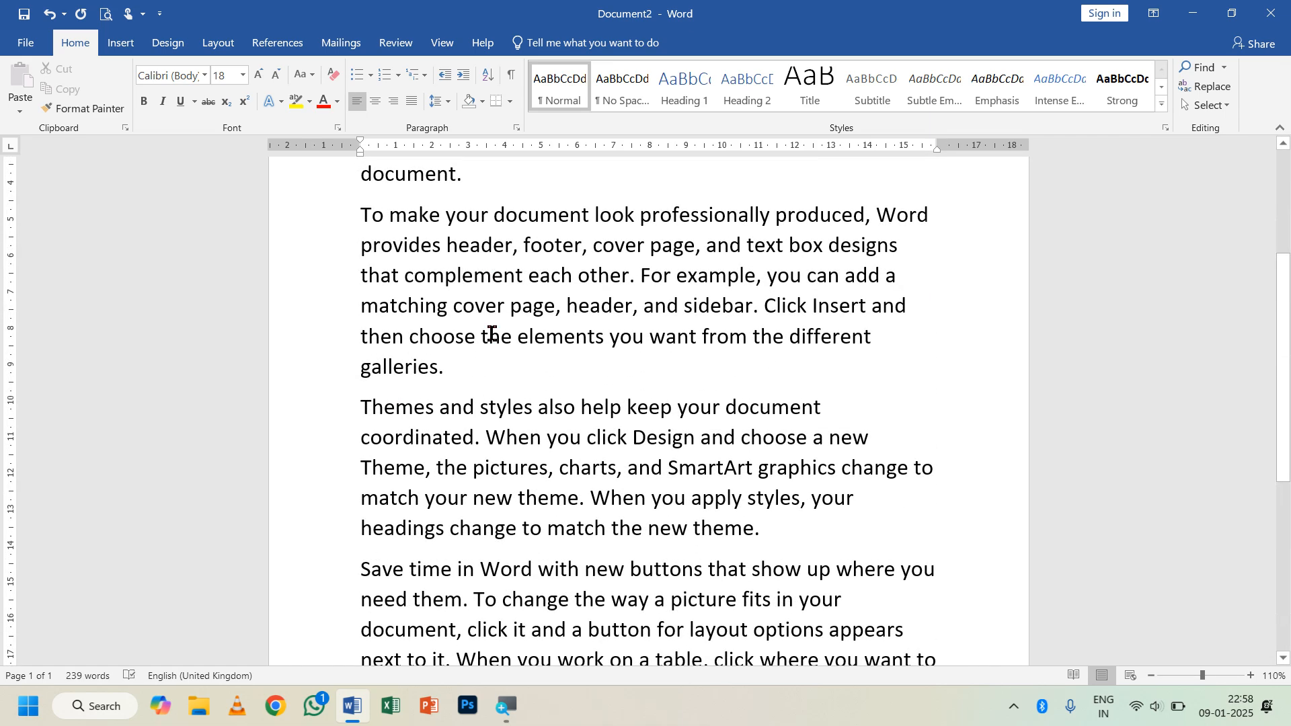
scroll(490, 334, up, 3)
Zoom the document out to 70% and highlight each of the first three paragraphs in turn.
click(1151, 676)
click(1151, 675)
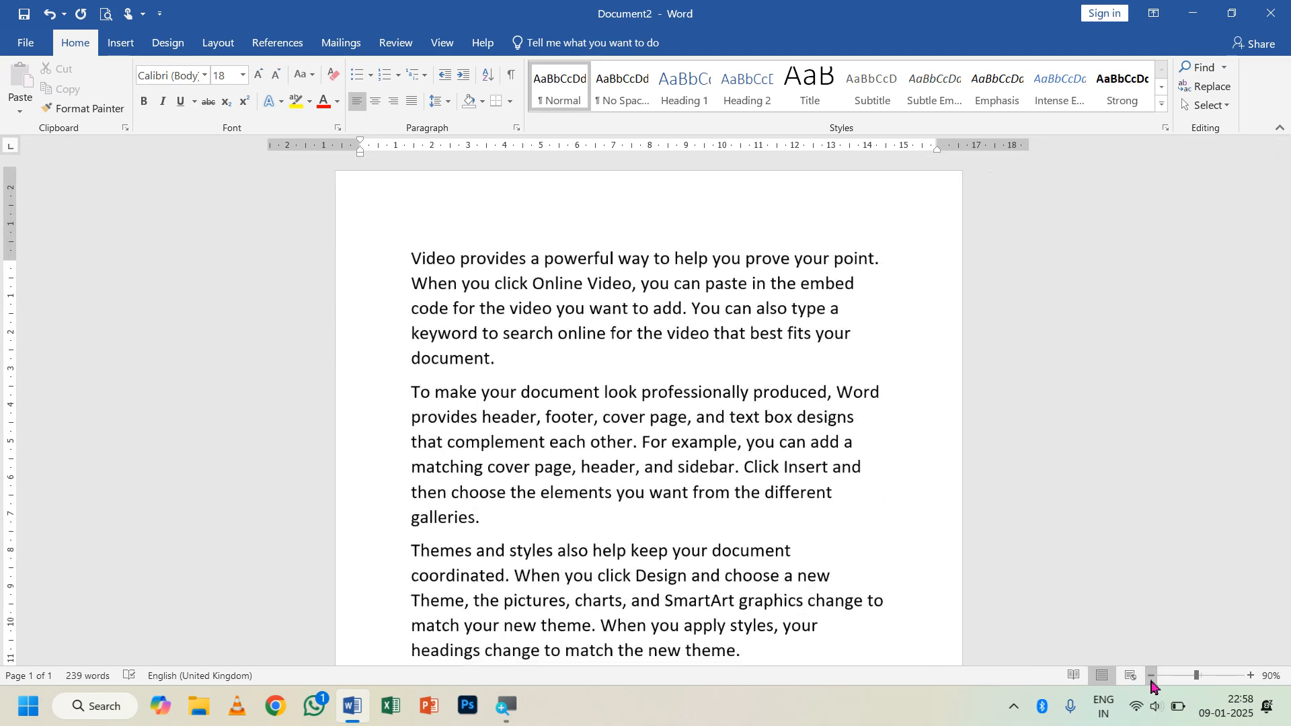
click(1151, 676)
click(1151, 676)
triple_click(423, 235)
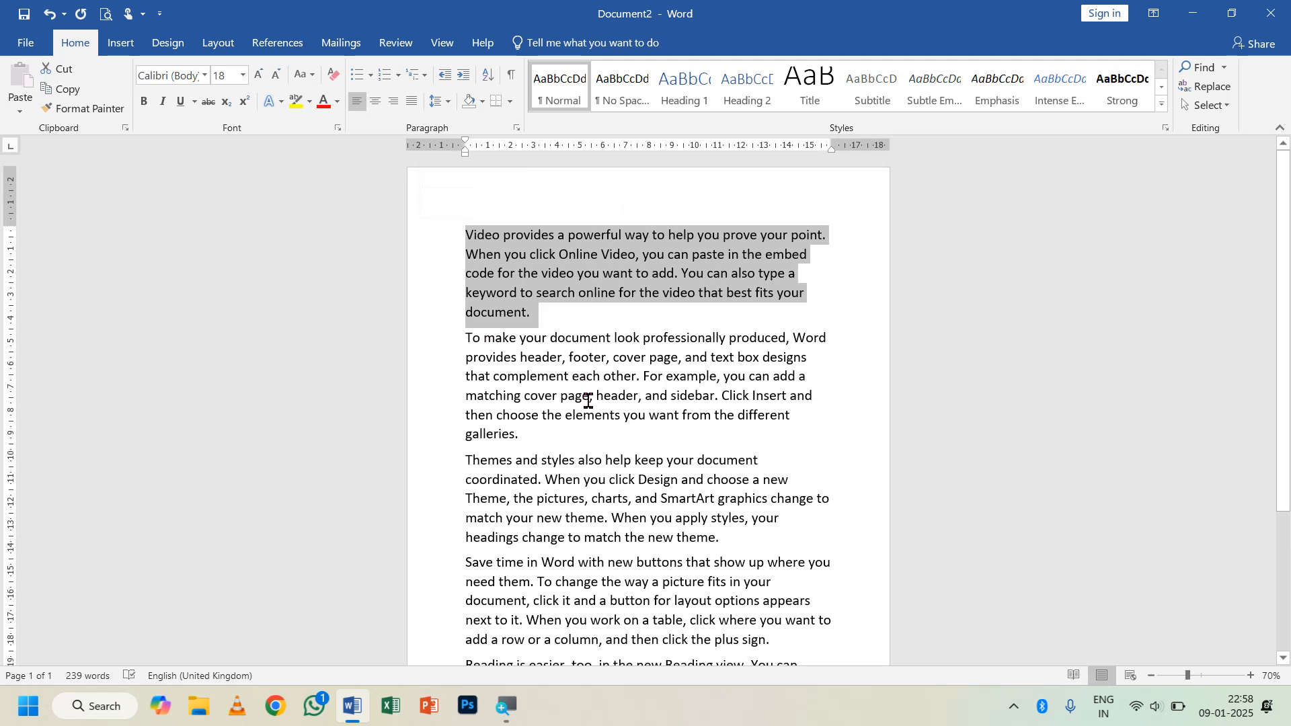
drag(534, 439, 466, 337)
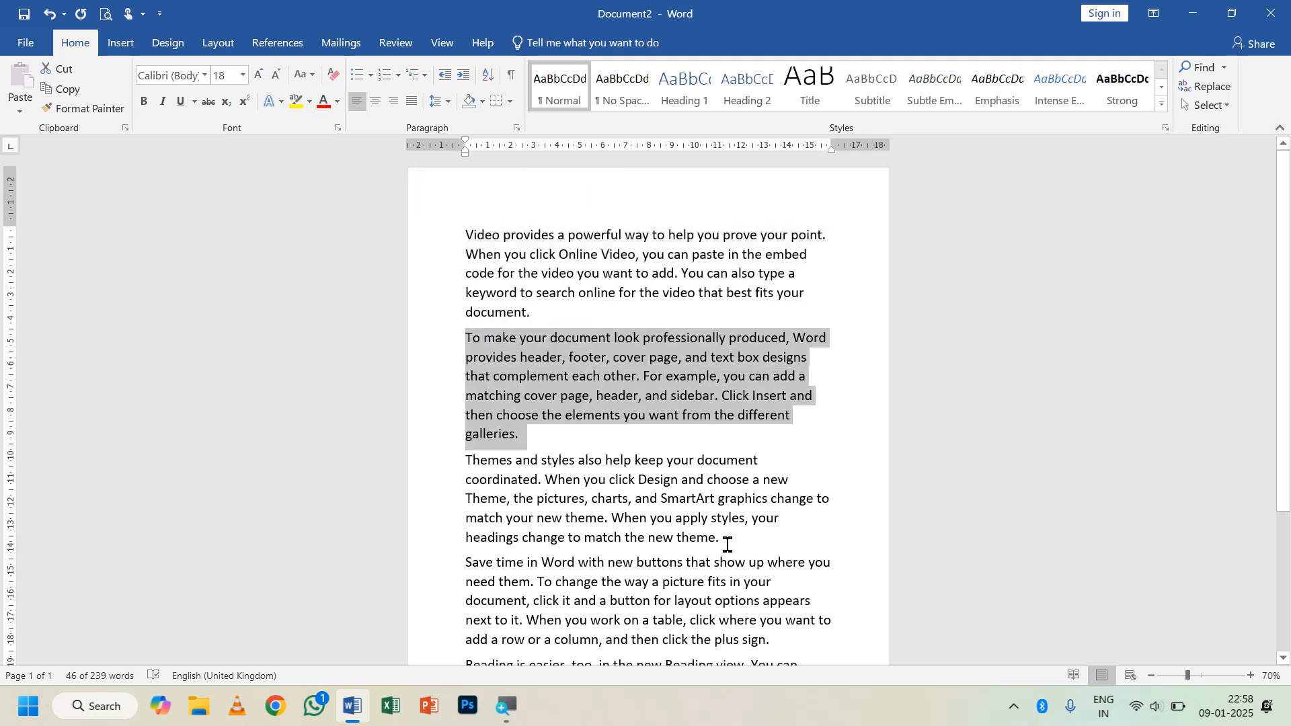
drag(727, 545, 461, 464)
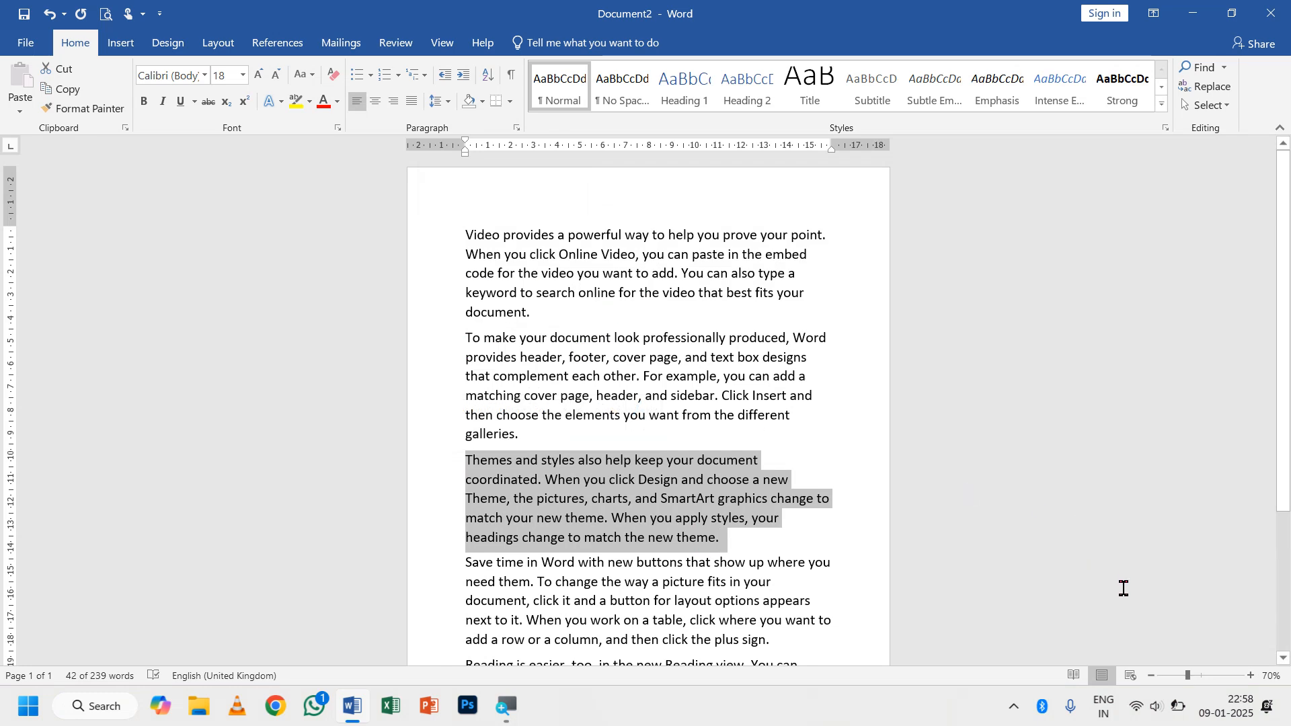
key(ctrl+a)
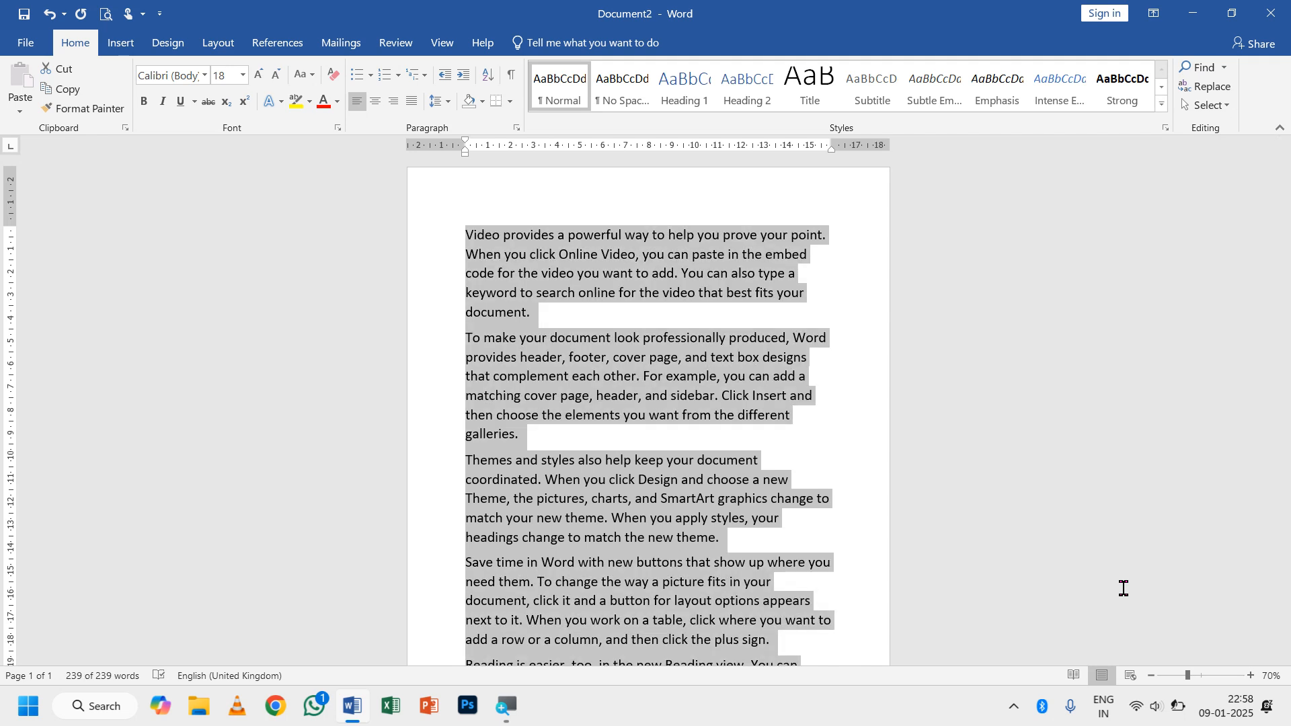
key(XF86MonBrightnessDown)
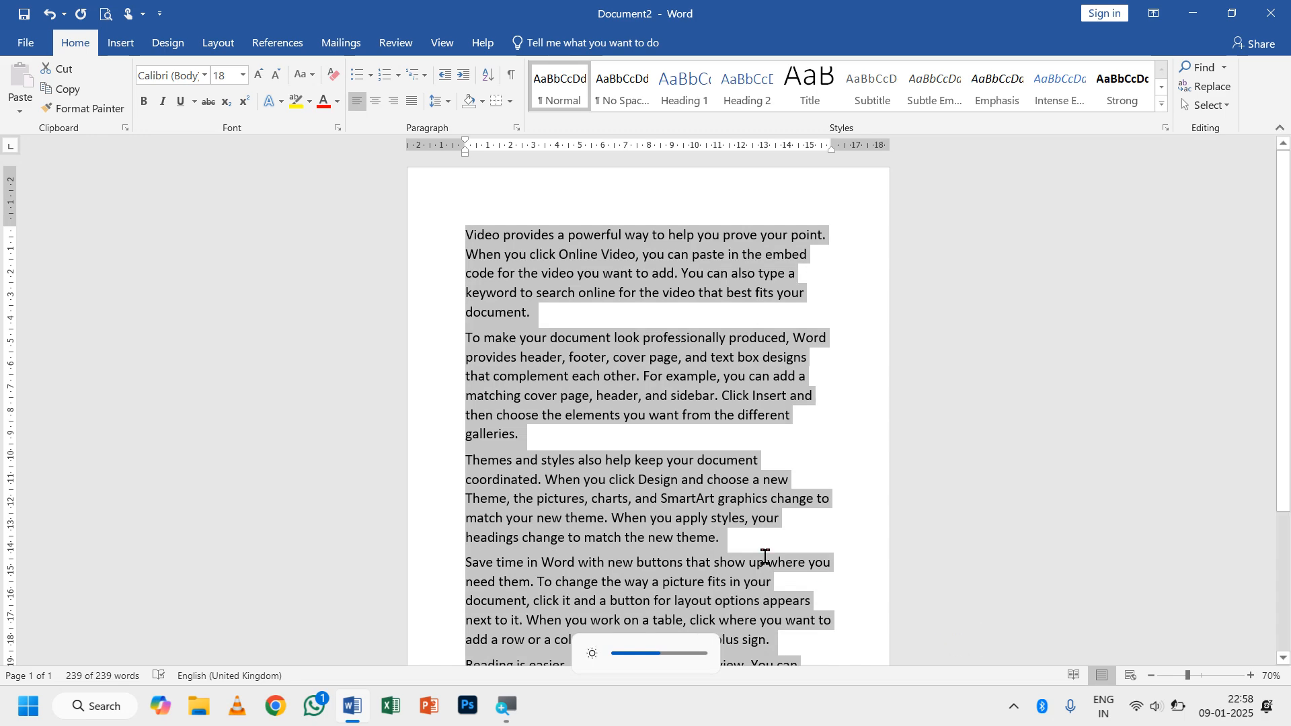
drag(764, 556, 740, 521)
drag(589, 265, 524, 249)
drag(539, 381, 584, 538)
drag(748, 549, 713, 558)
Replace all the document text with new sample paragraphs generated by =rand().
key(ctrl+a)
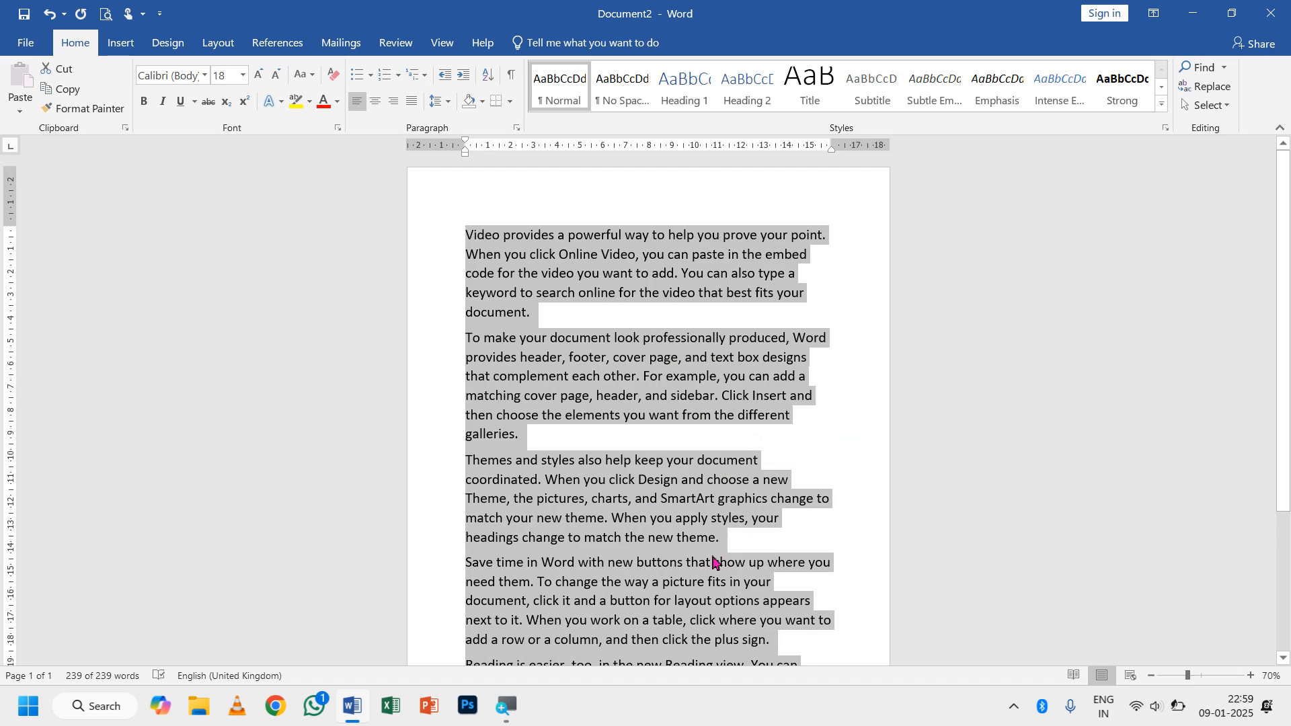
key(Delete)
text(=ra)
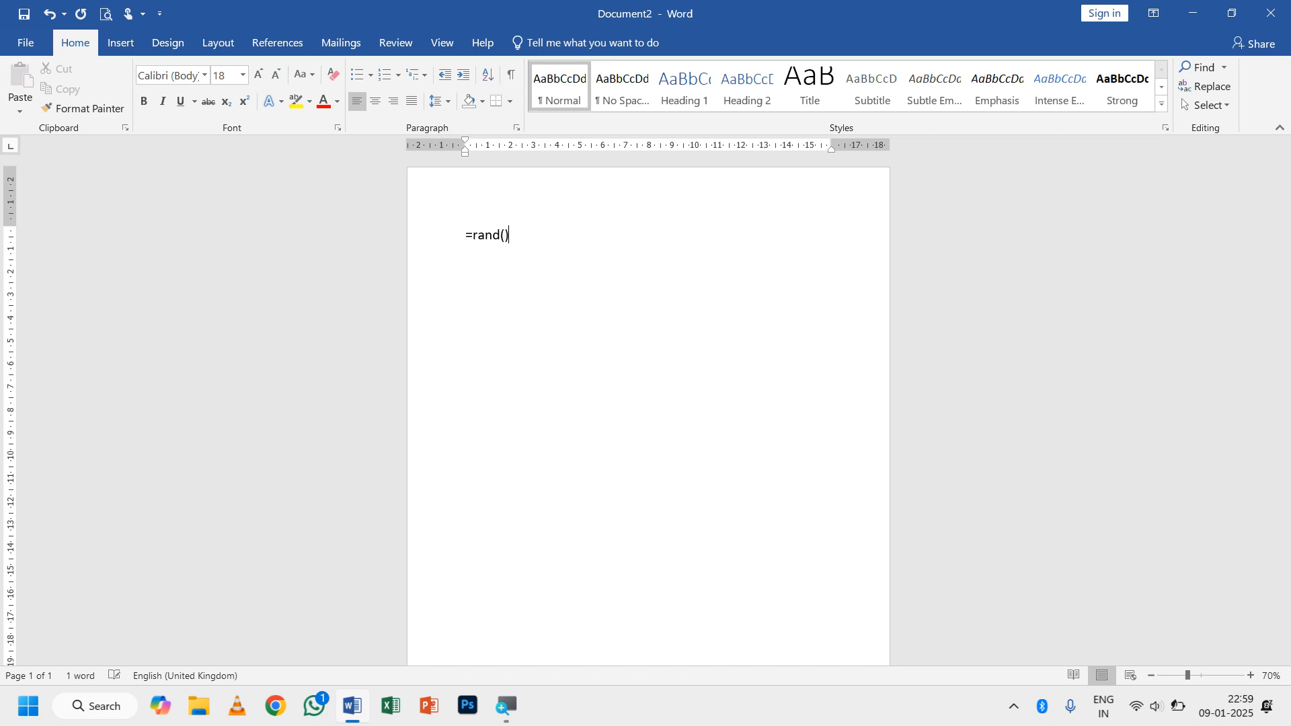
text(nd())
key(Return)
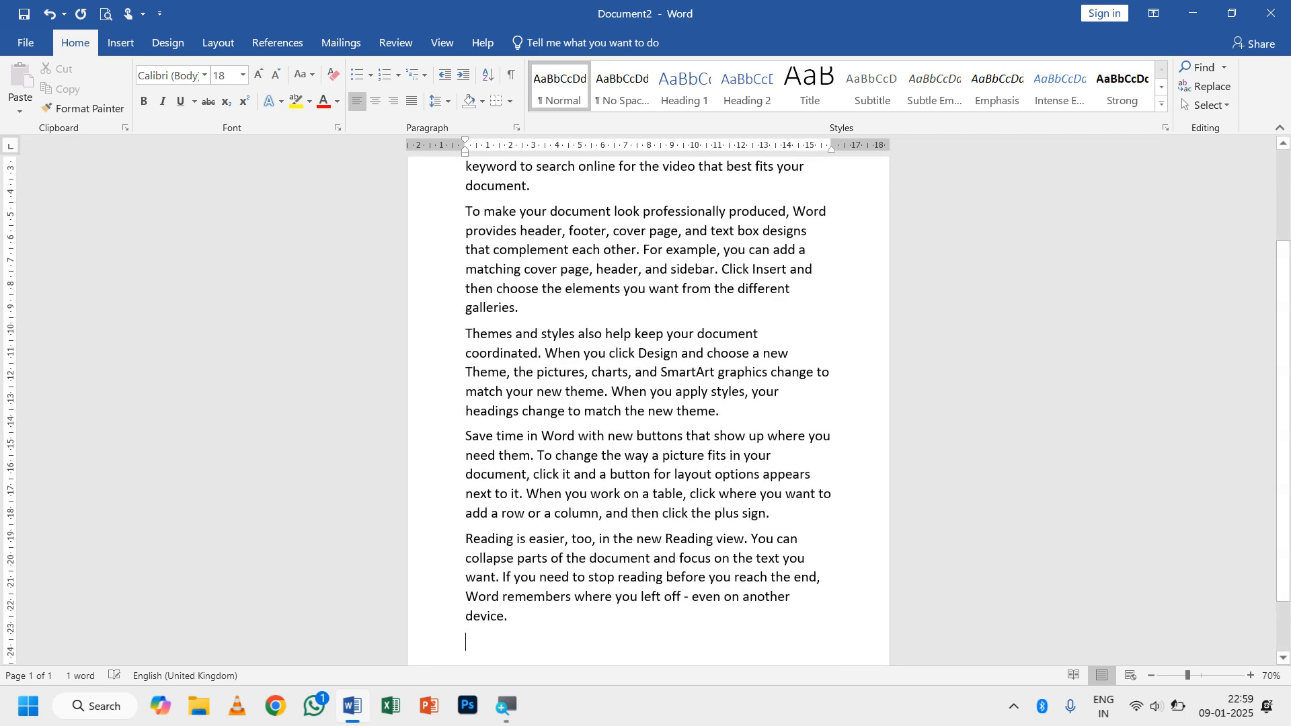
scroll(524, 324, up, 3)
Shade the first paragraph, starting "Video provides", with a dark green theme colour.
click(530, 322)
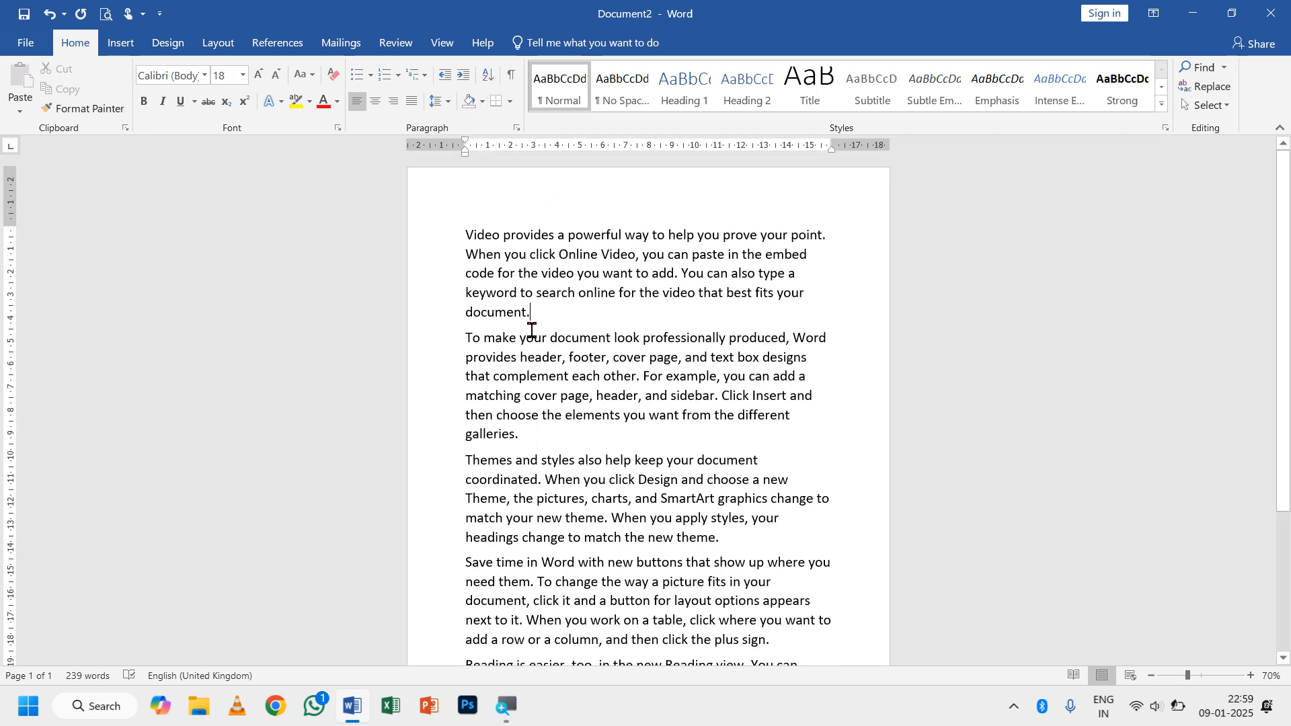
drag(531, 315, 461, 230)
click(524, 367)
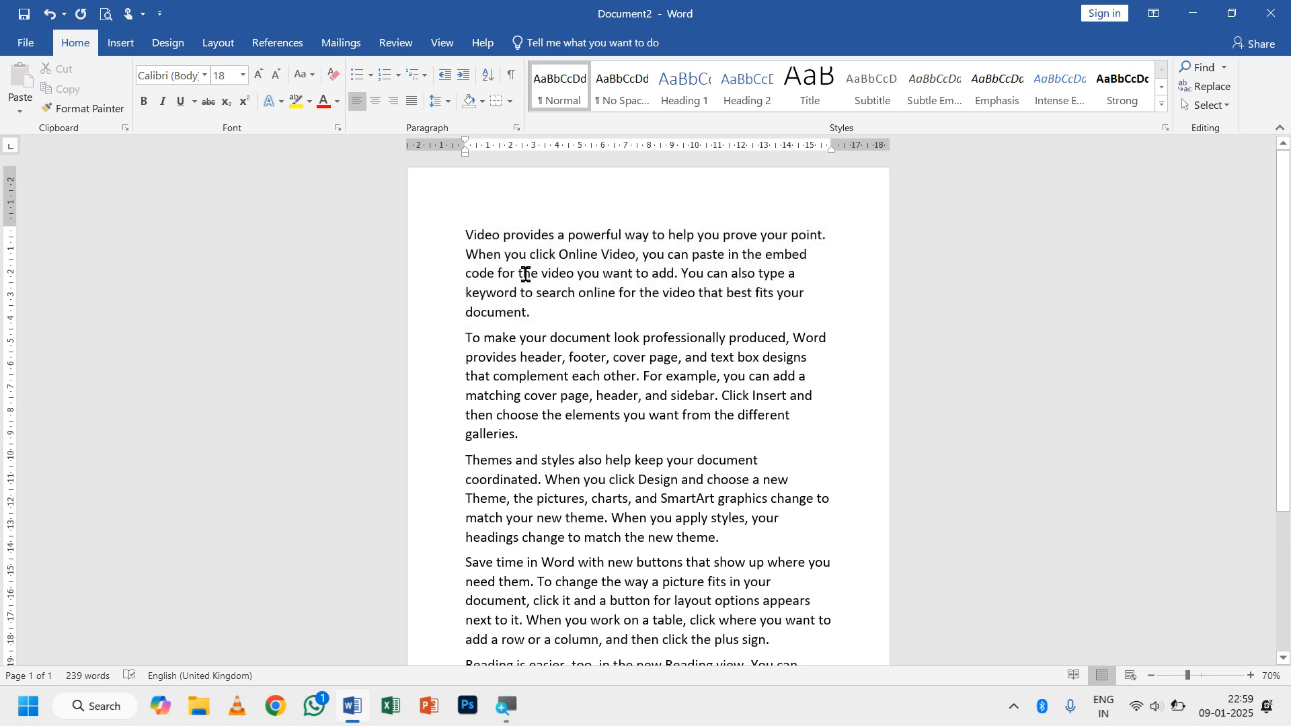
click(482, 102)
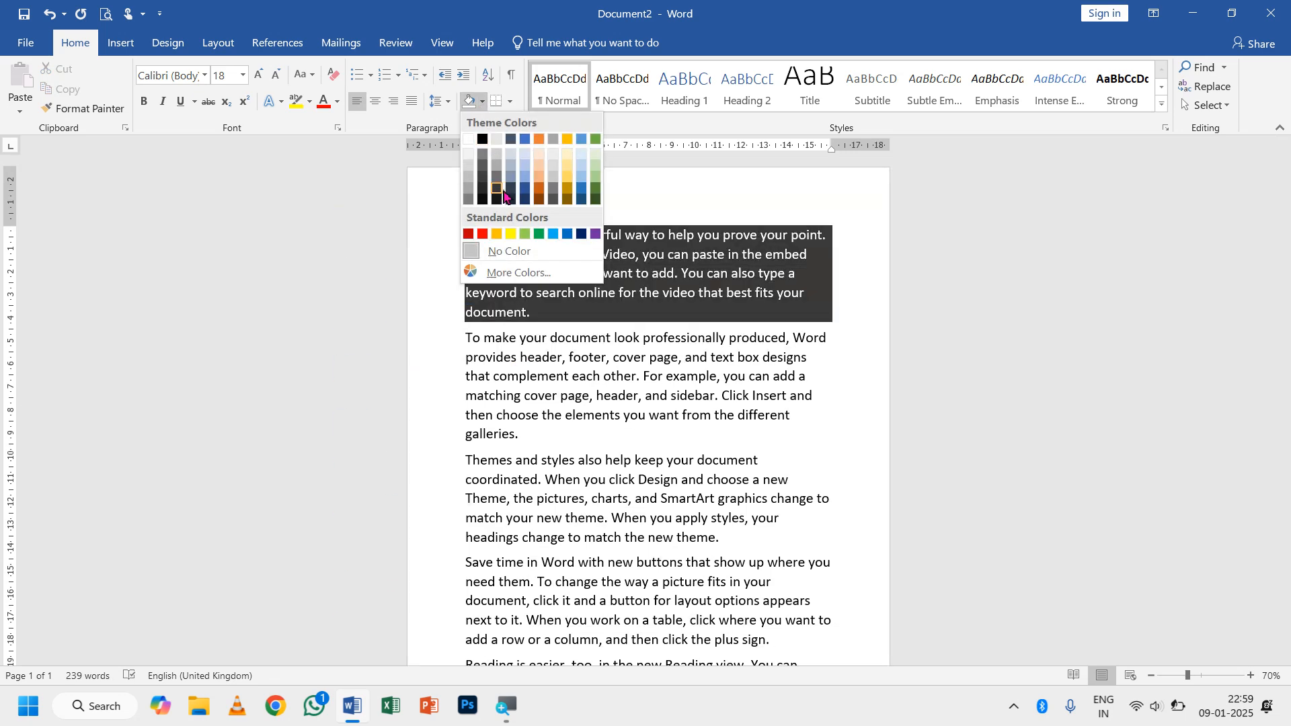
click(595, 189)
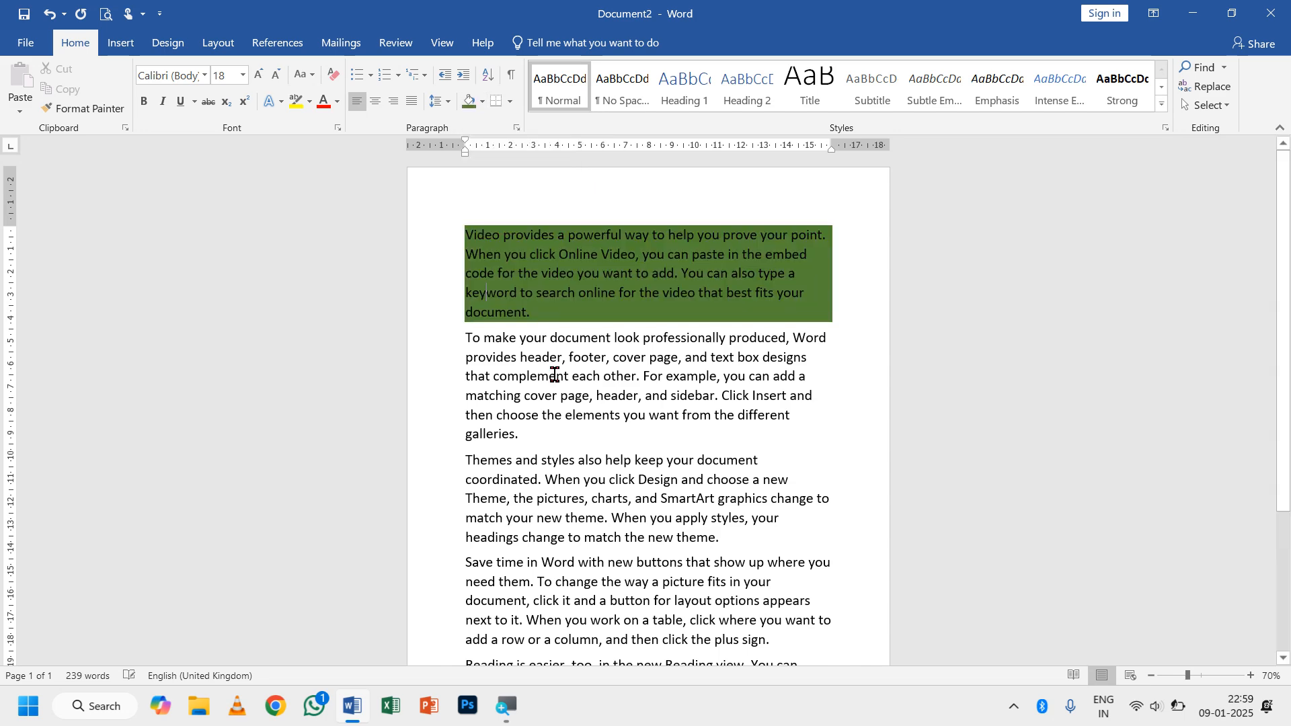
Shade the third paragraph, starting "Themes and styles", with the darkest gray theme colour.
click(545, 464)
drag(471, 466, 731, 533)
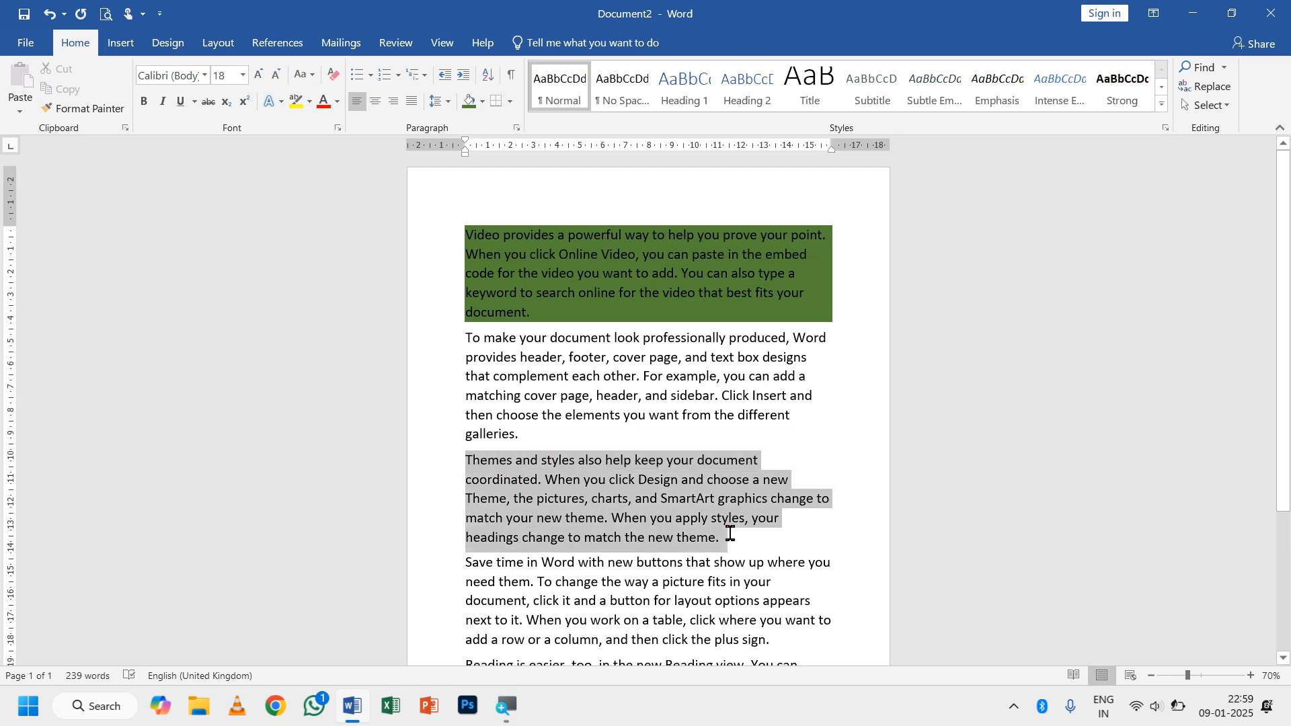
click(597, 505)
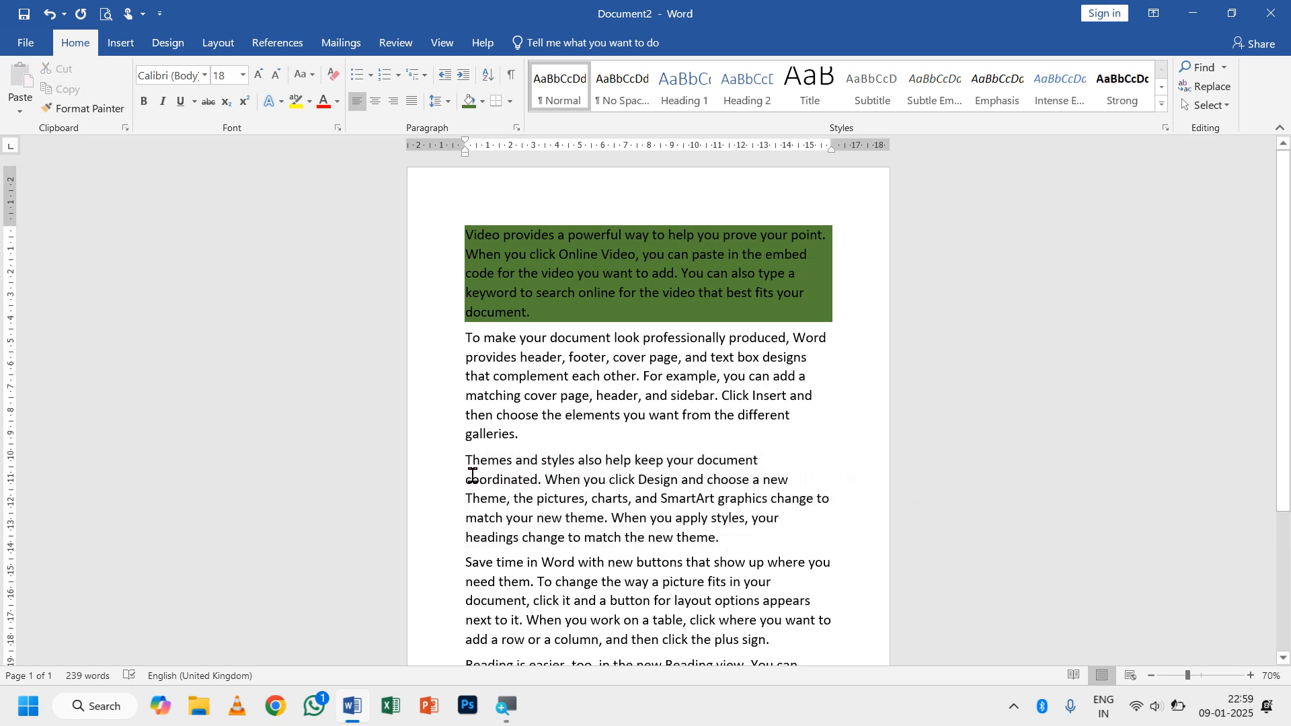
drag(470, 461, 724, 536)
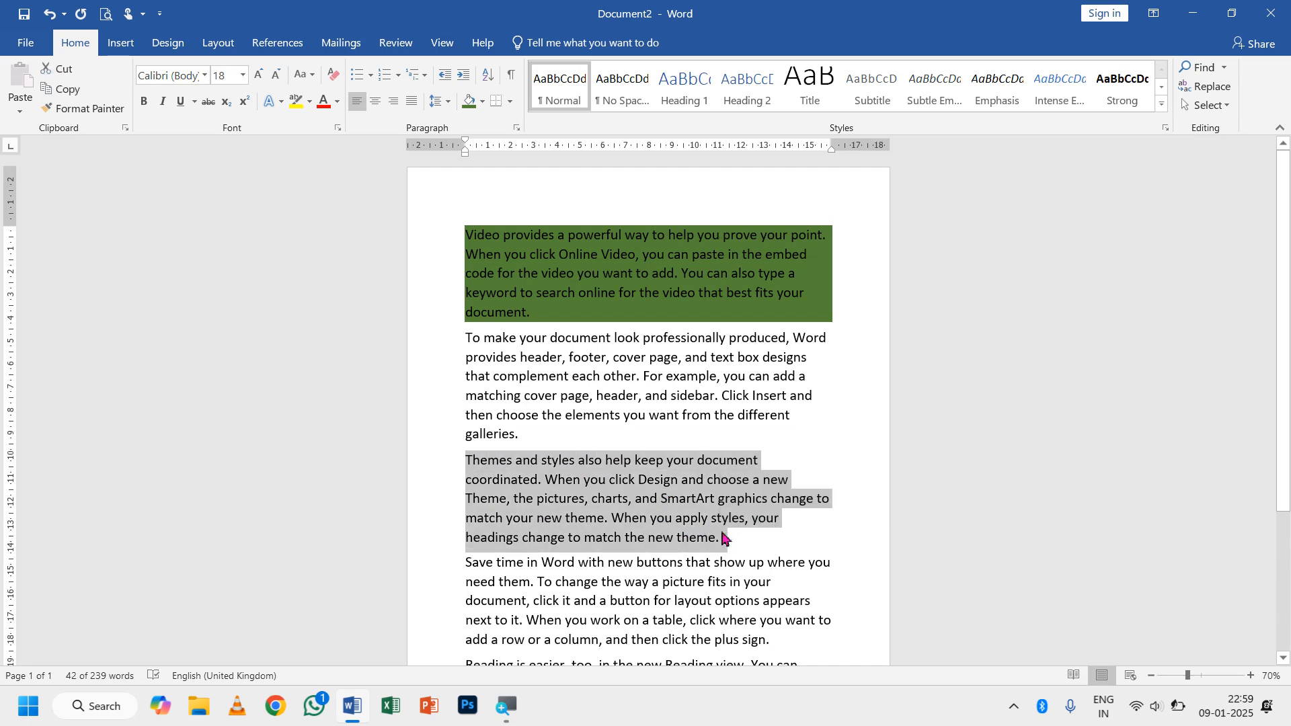
click(559, 481)
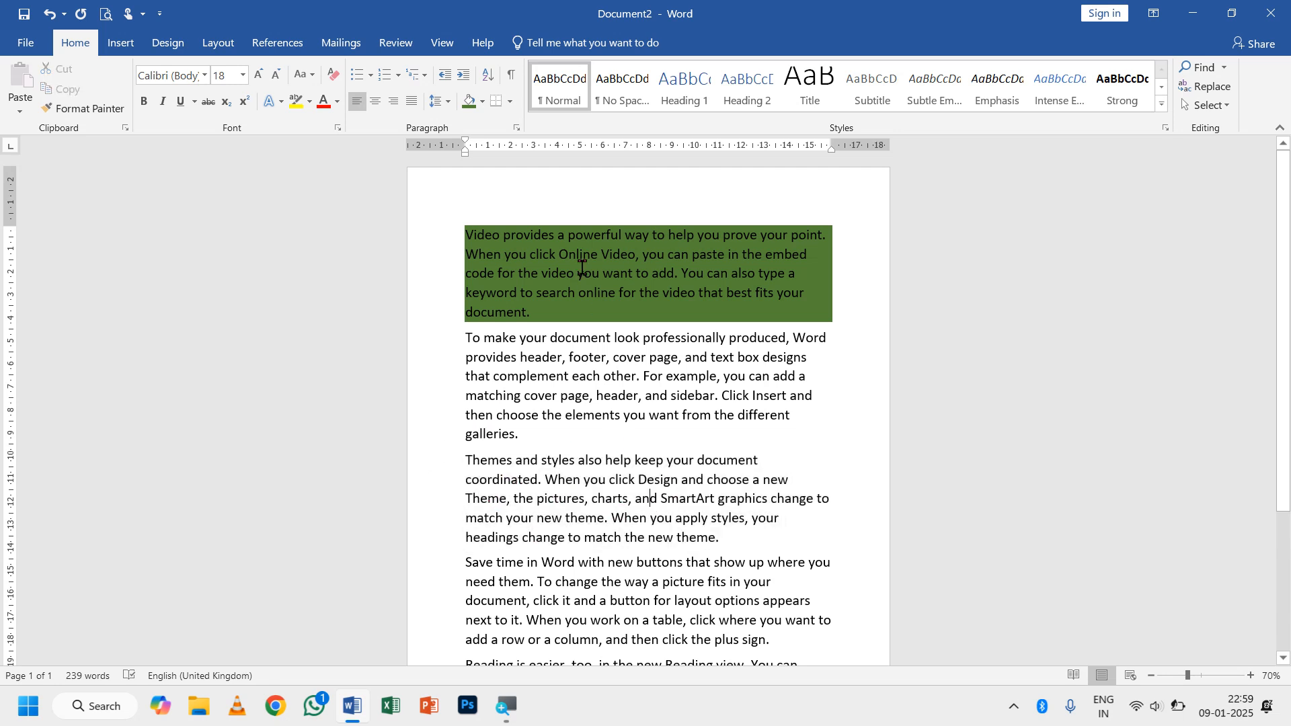
click(482, 102)
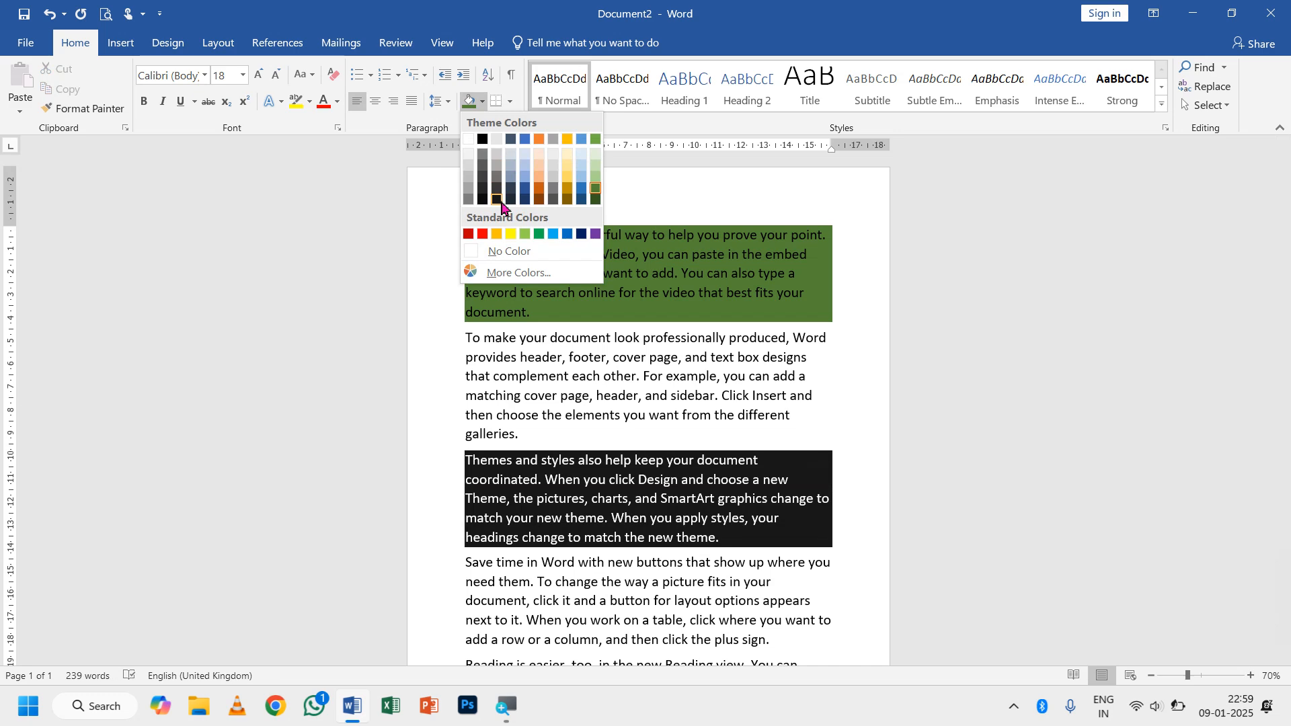
click(499, 200)
Shade the fourth paragraph, starting "Save time in Word", with a light gold theme colour.
scroll(625, 491, down, 2)
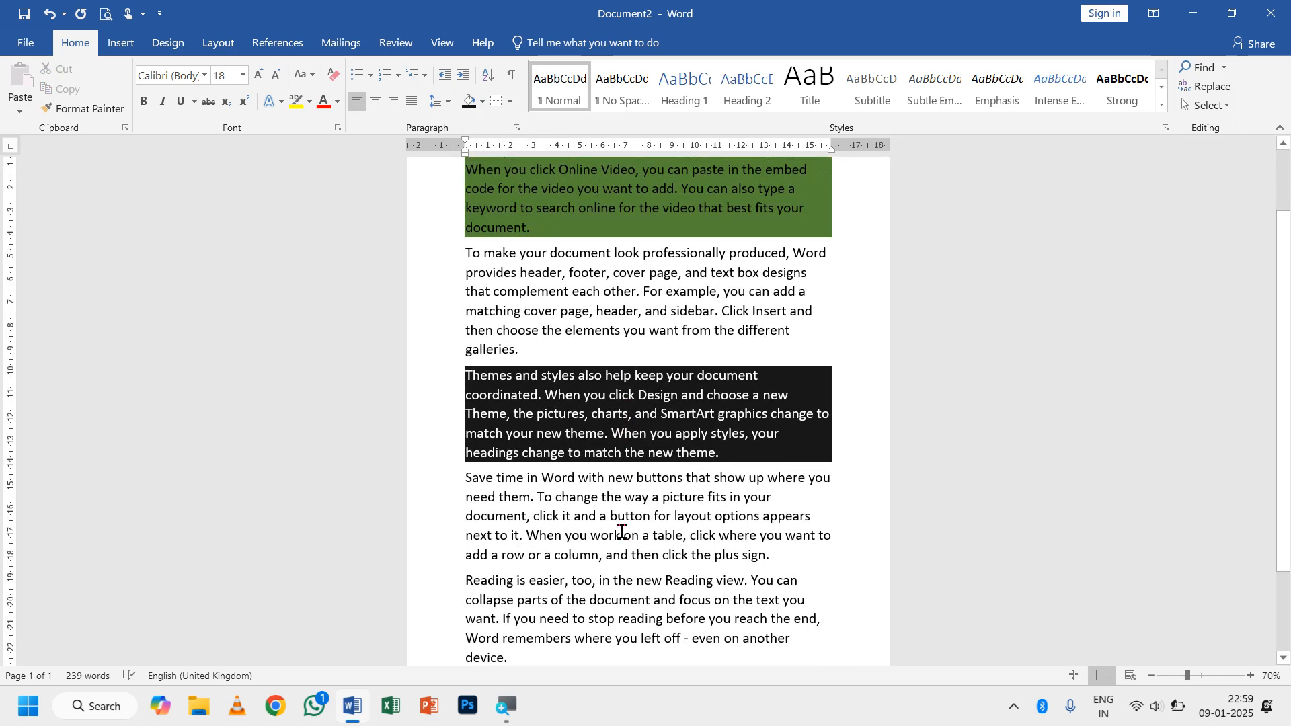
click(482, 102)
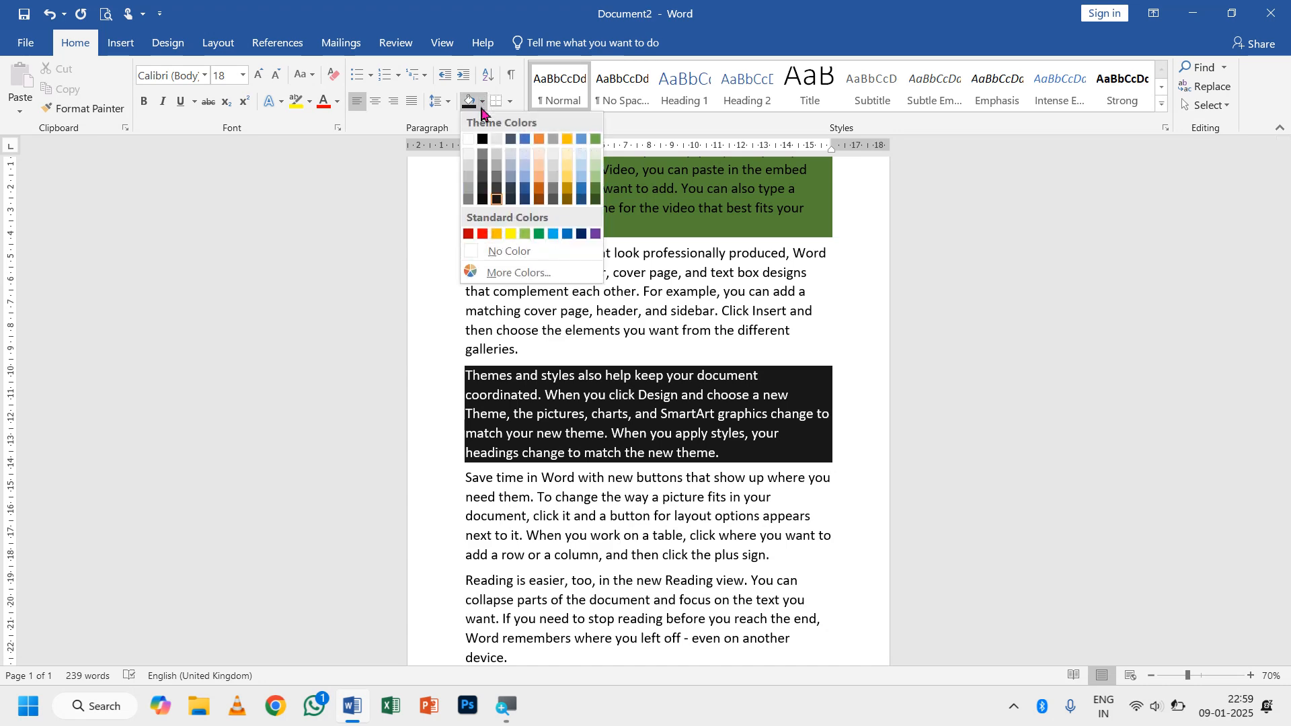
click(570, 180)
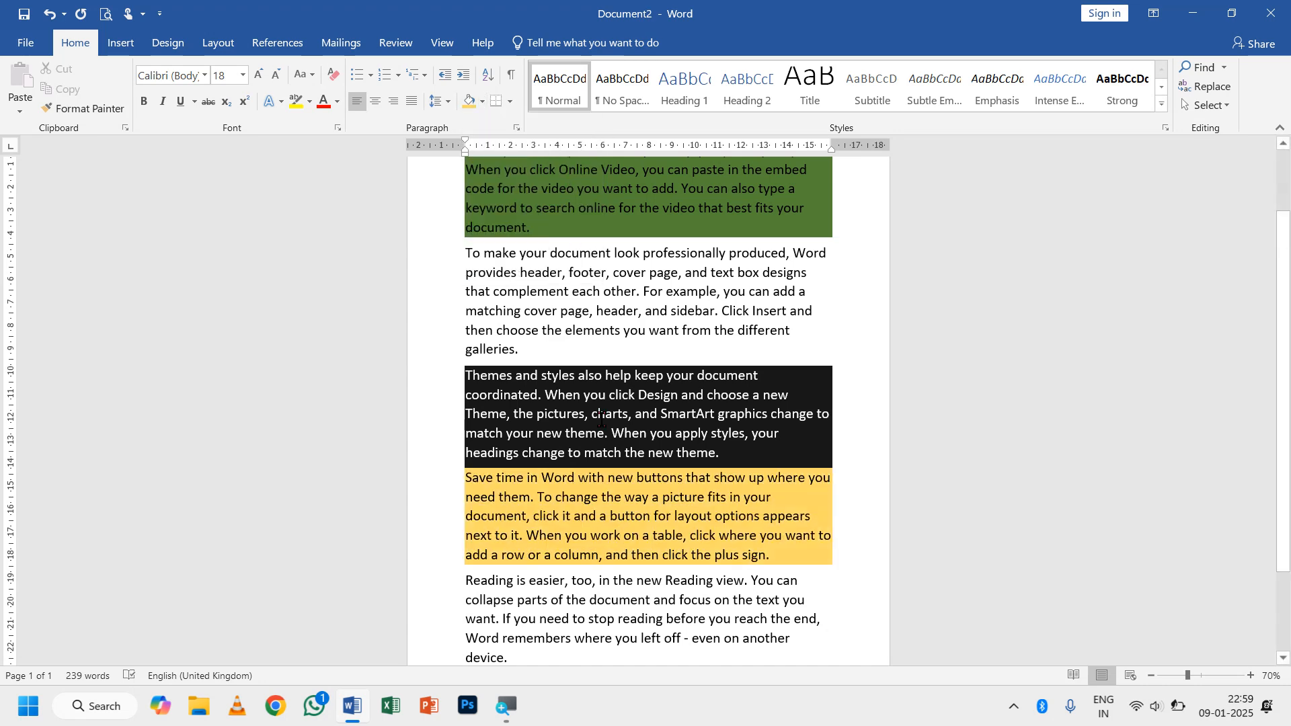
scroll(711, 430, down, 3)
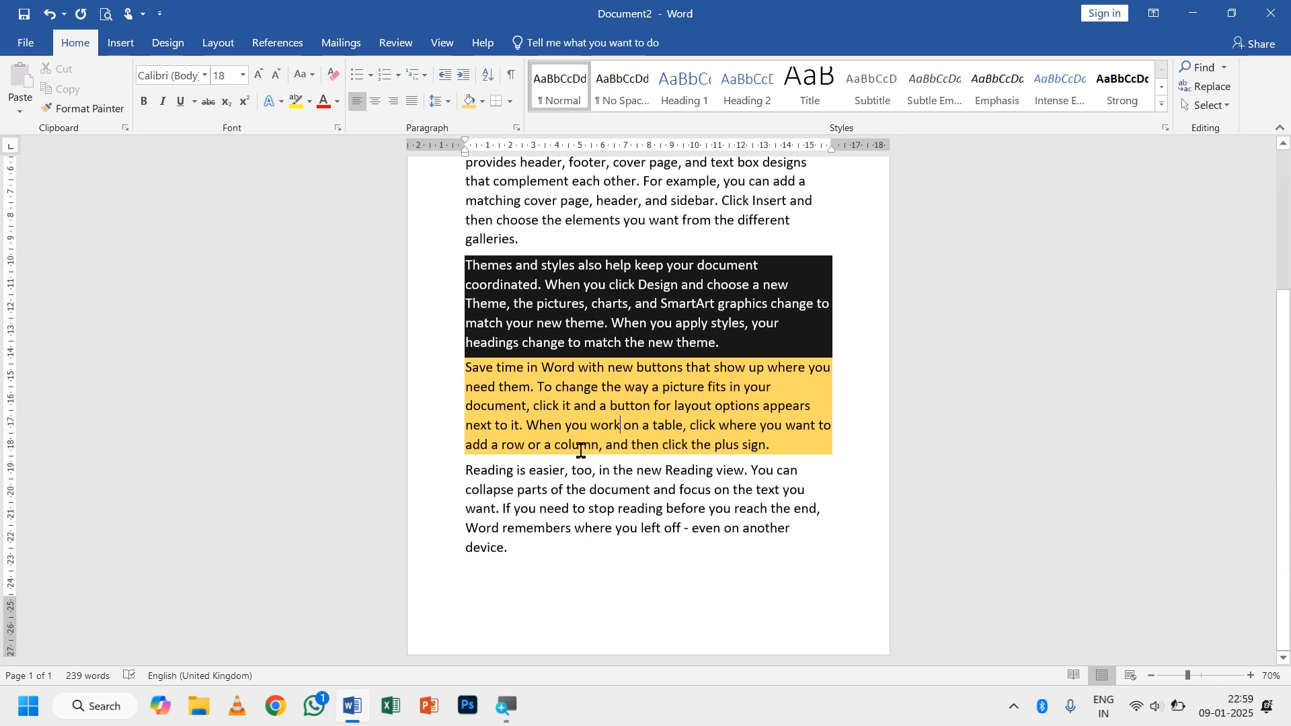
scroll(581, 451, up, 4)
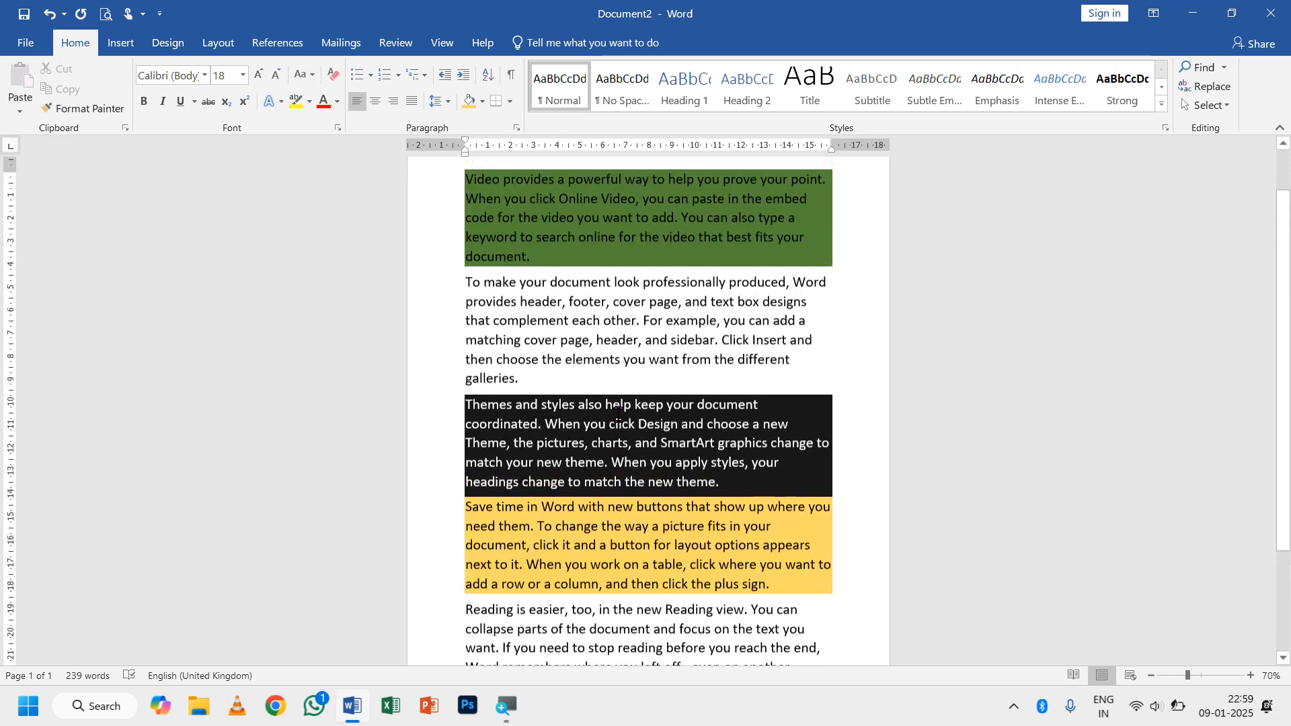
Apply All Borders to the green-shaded first paragraph.
scroll(527, 371, up, 2)
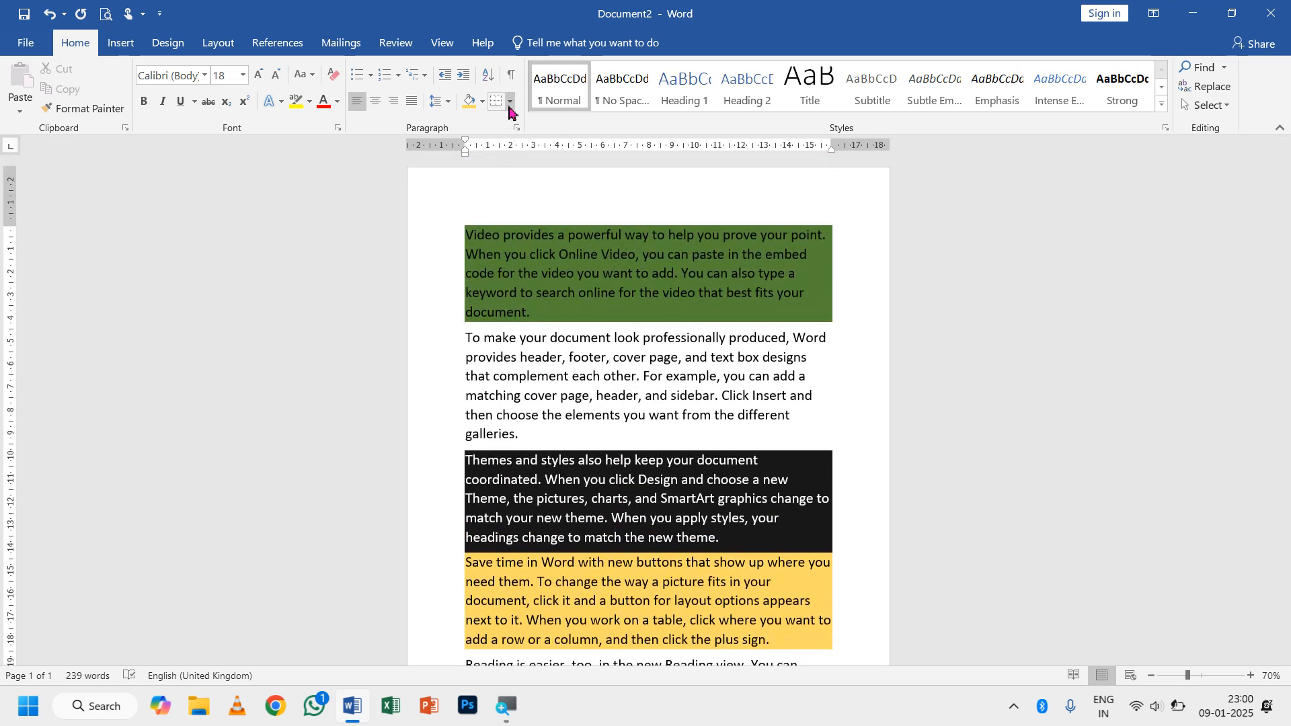
drag(538, 320, 471, 231)
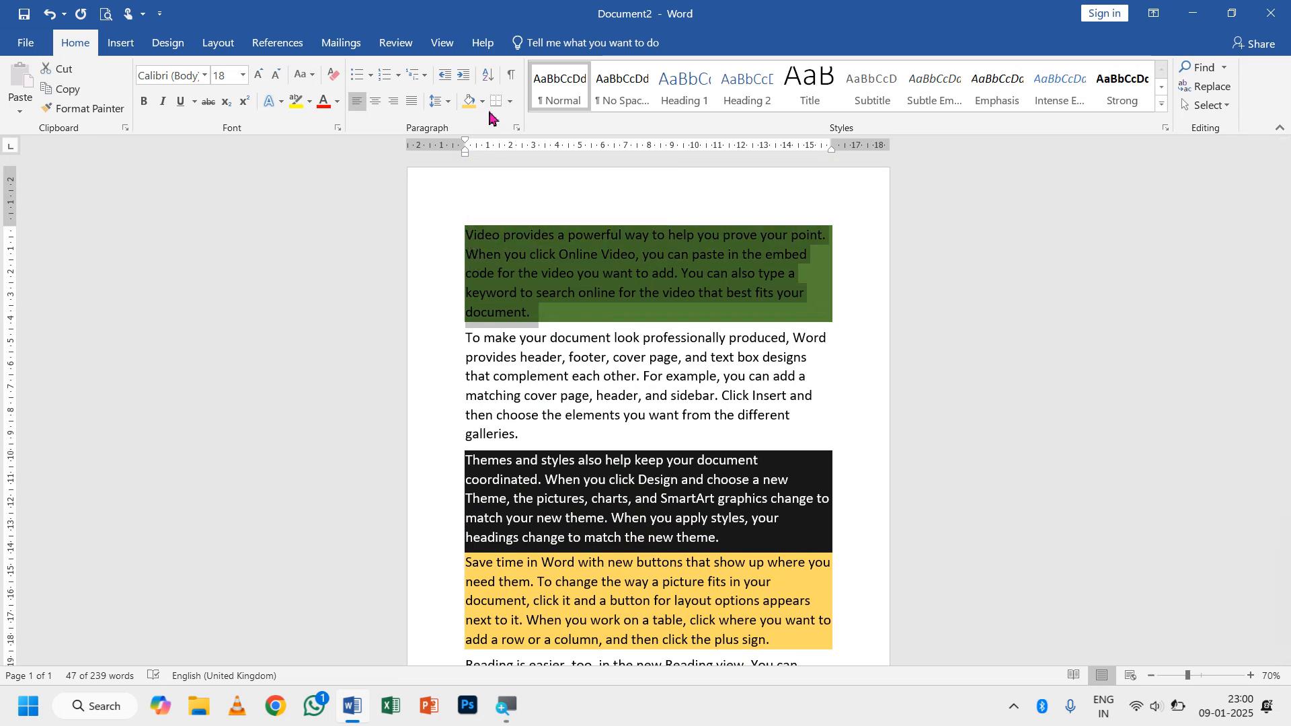
click(510, 102)
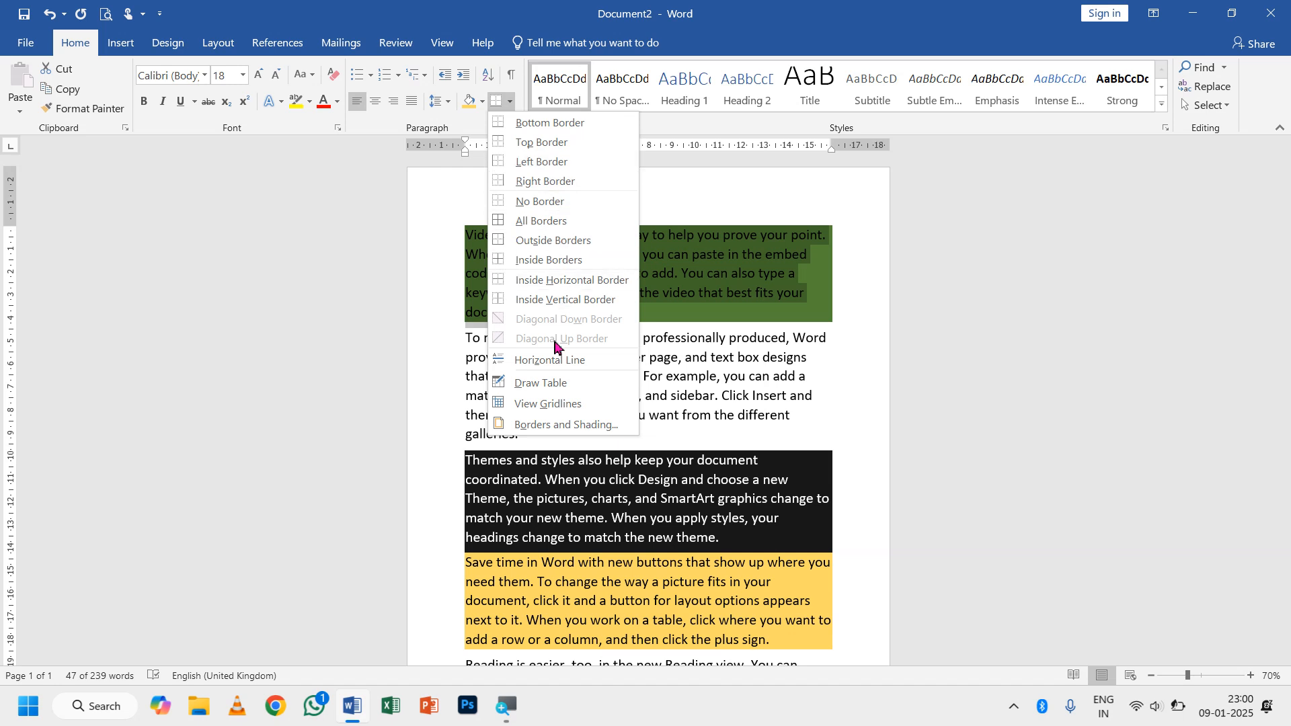
click(537, 226)
click(531, 370)
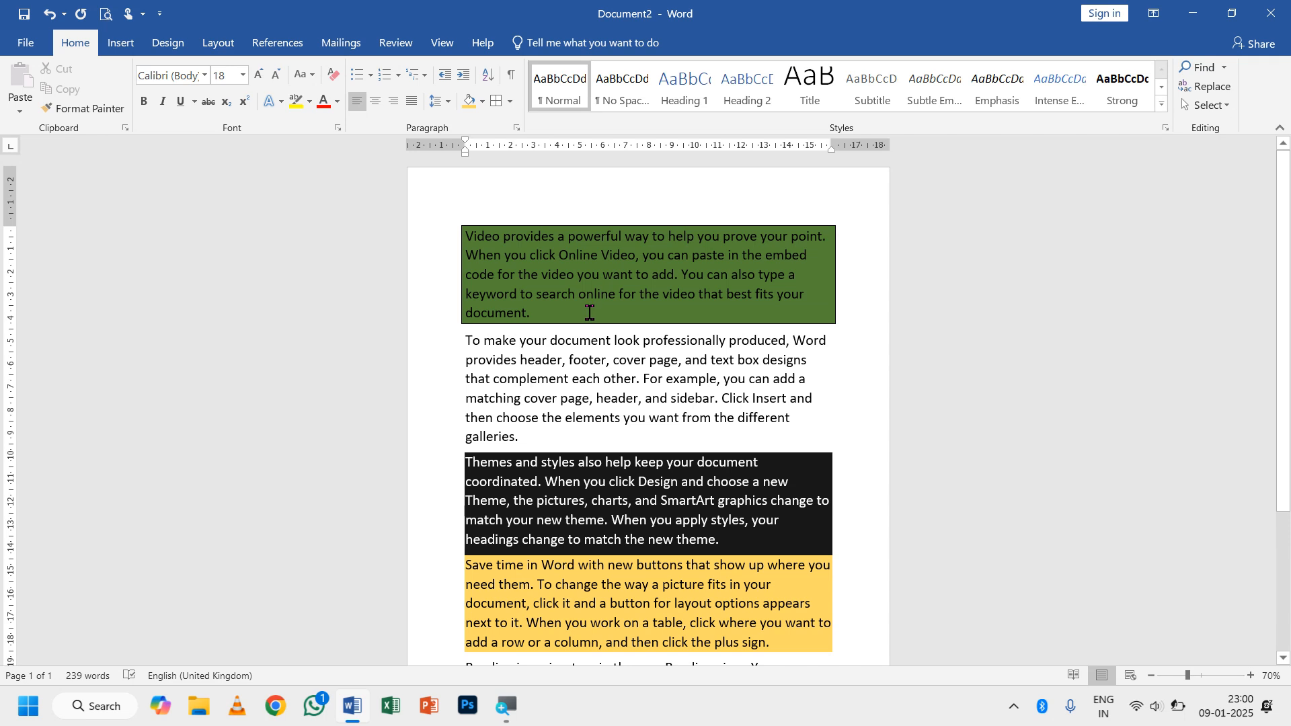
Set the first paragraph's shading to No Color.
drag(545, 319, 465, 247)
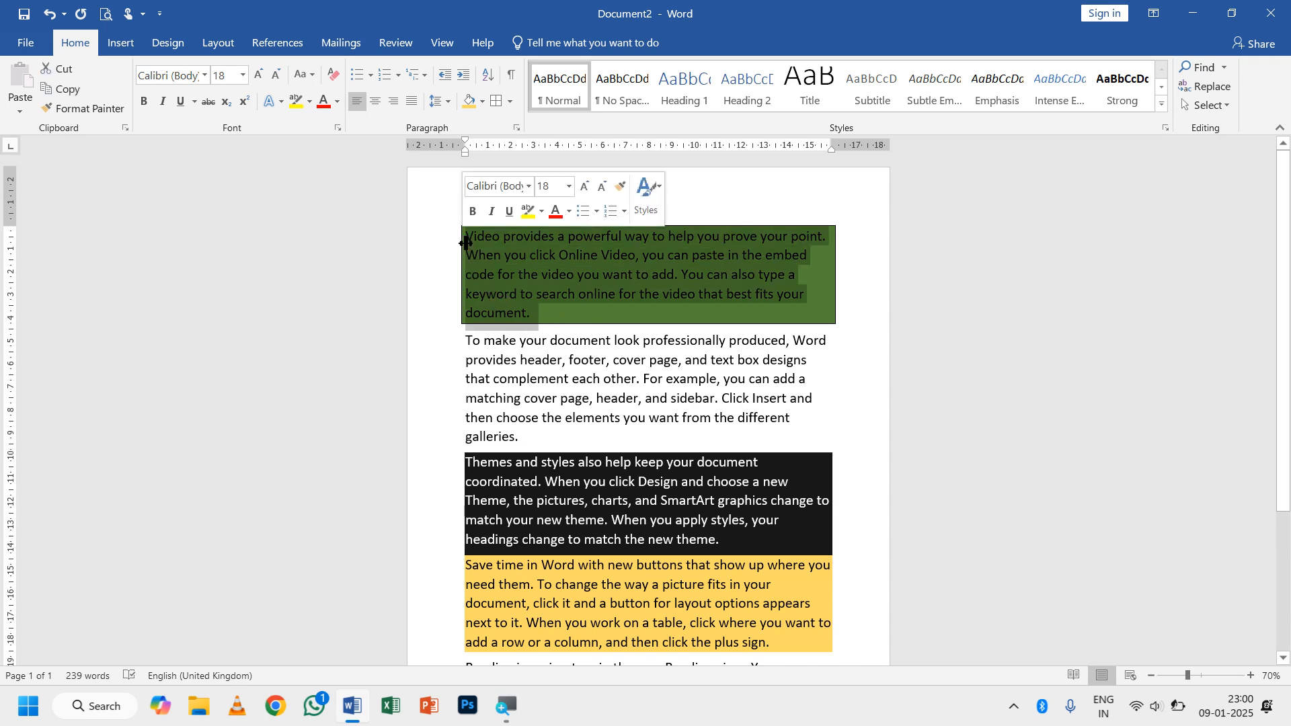
click(476, 104)
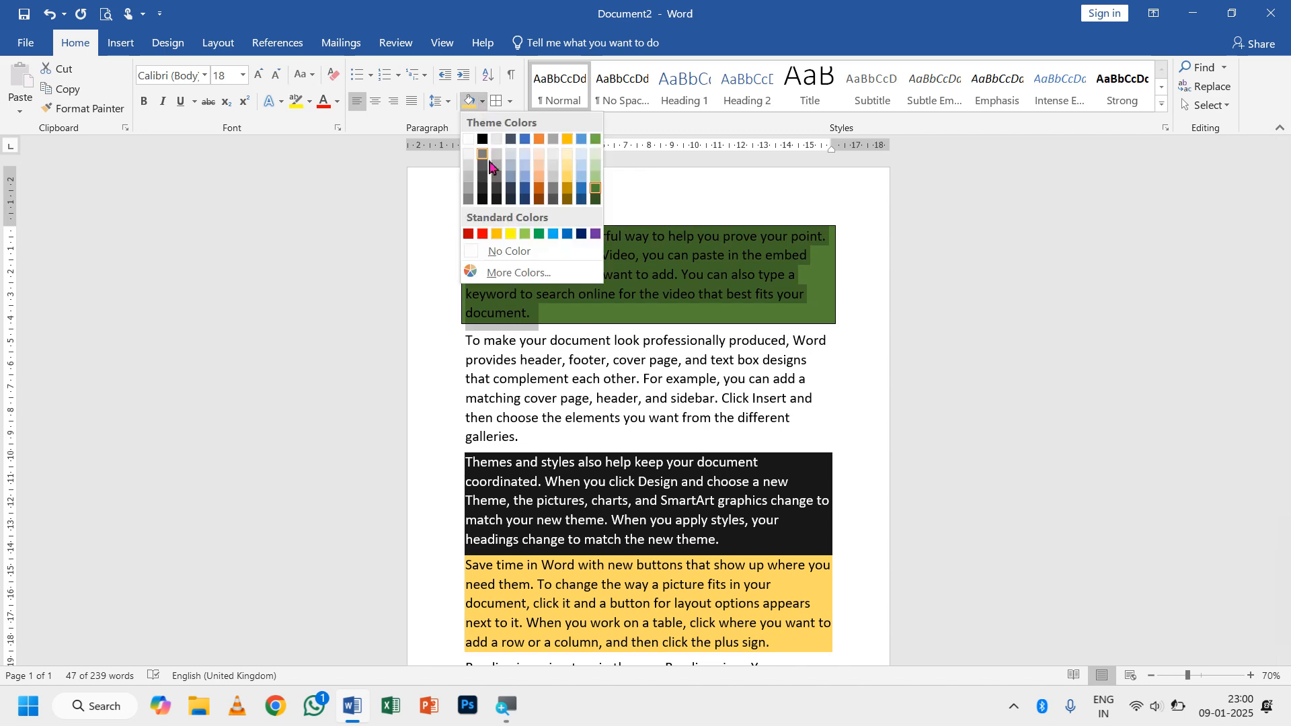
click(501, 253)
click(586, 396)
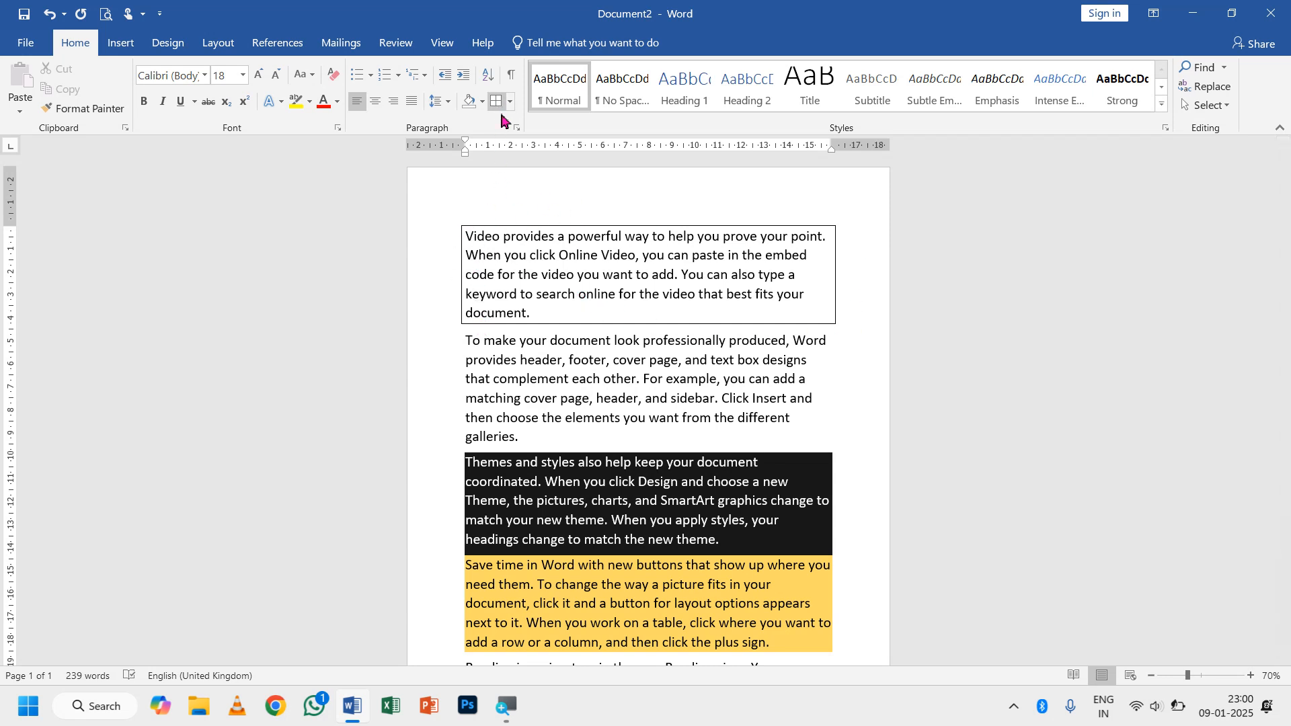
Set the first paragraph's borders to No Border.
drag(544, 313, 468, 237)
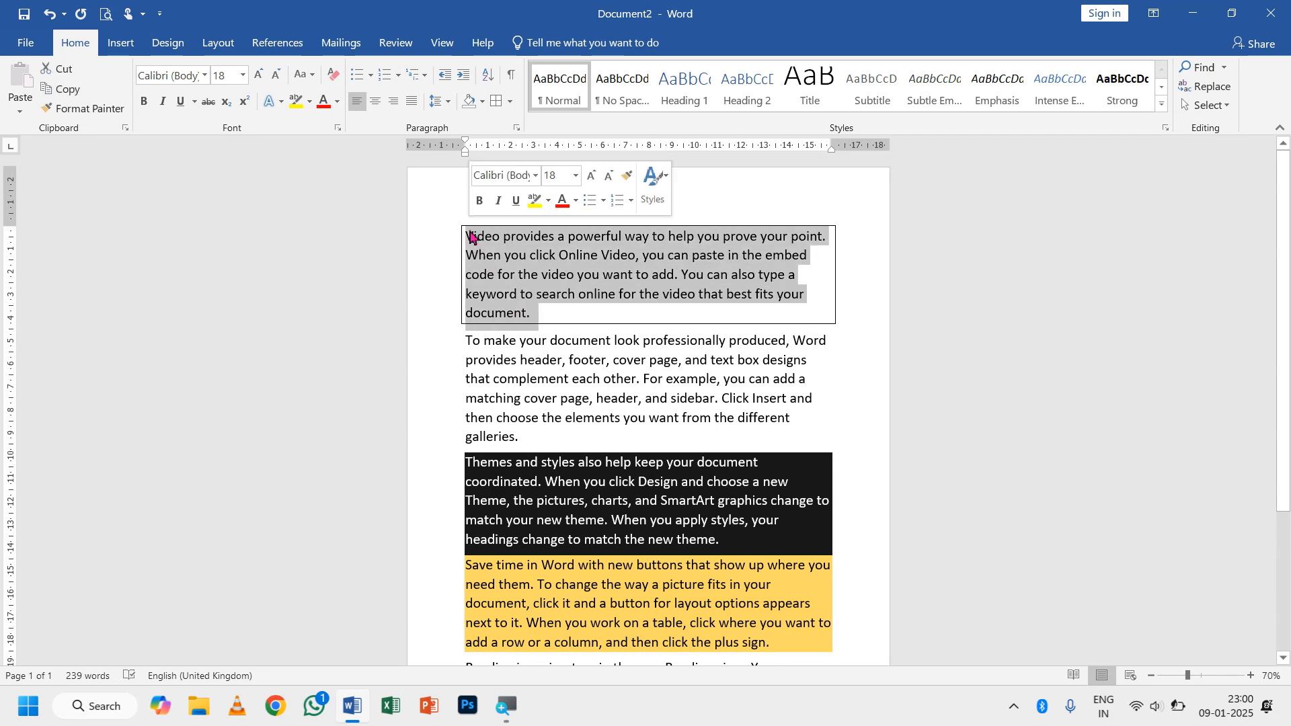
click(509, 102)
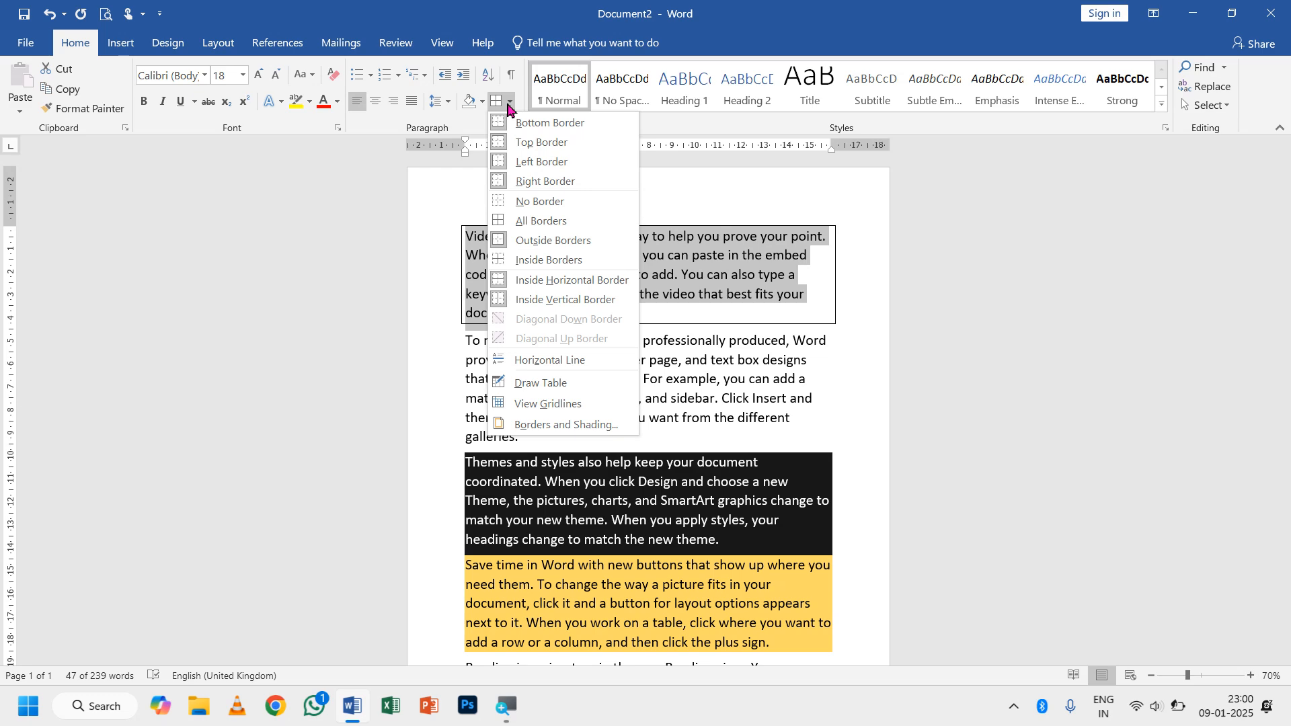
click(538, 202)
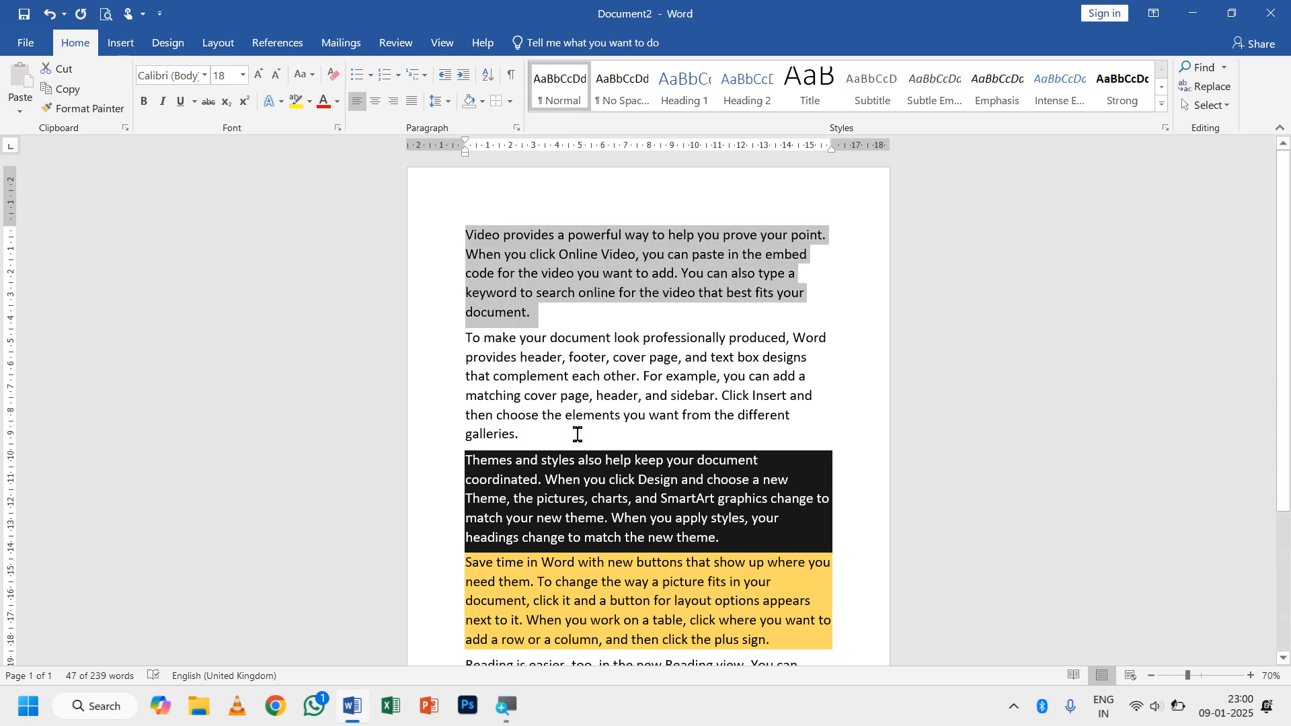
Clear all formatting from the entire document text.
scroll(579, 538, down, 2)
click(484, 625)
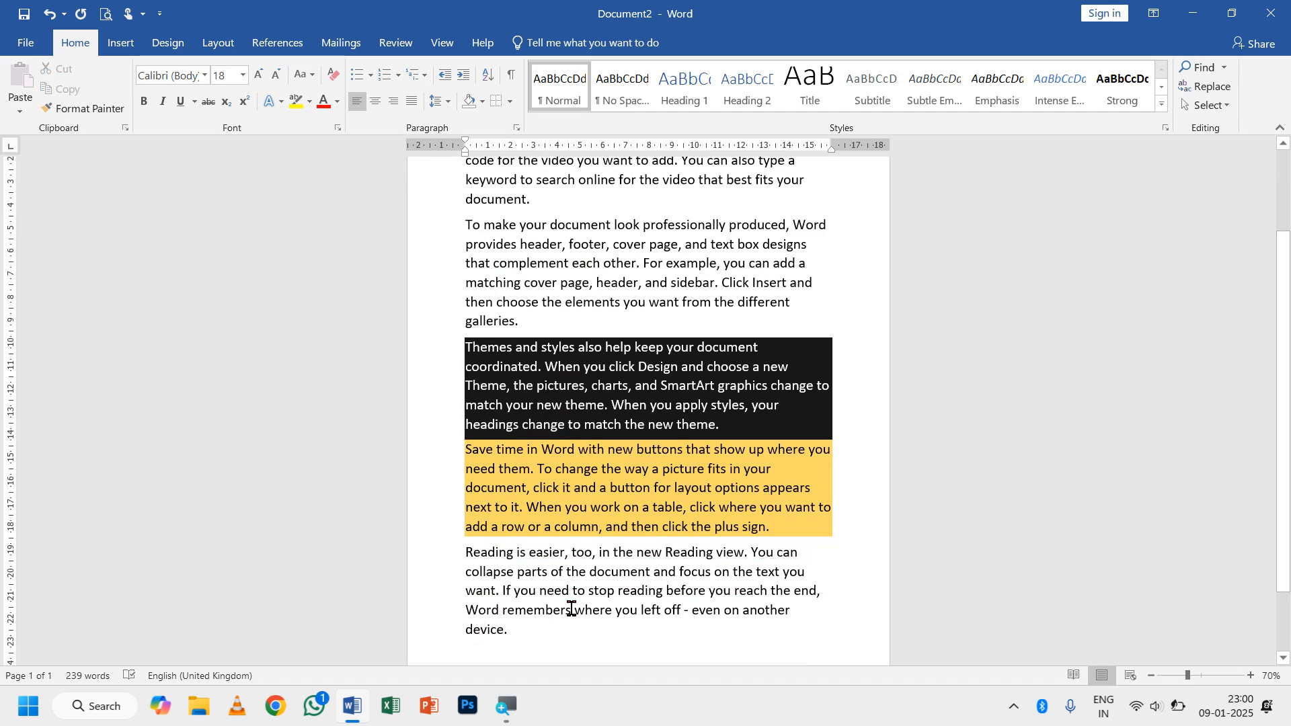
key(ctrl+a)
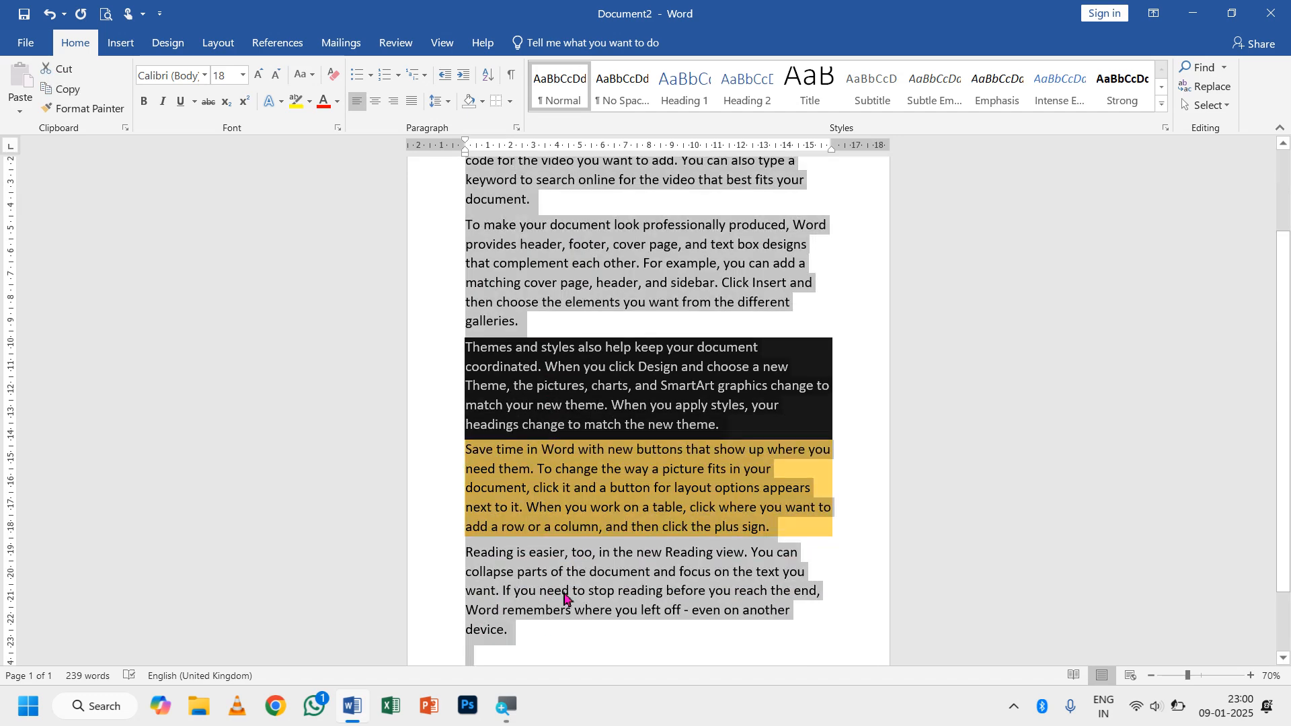
click(706, 555)
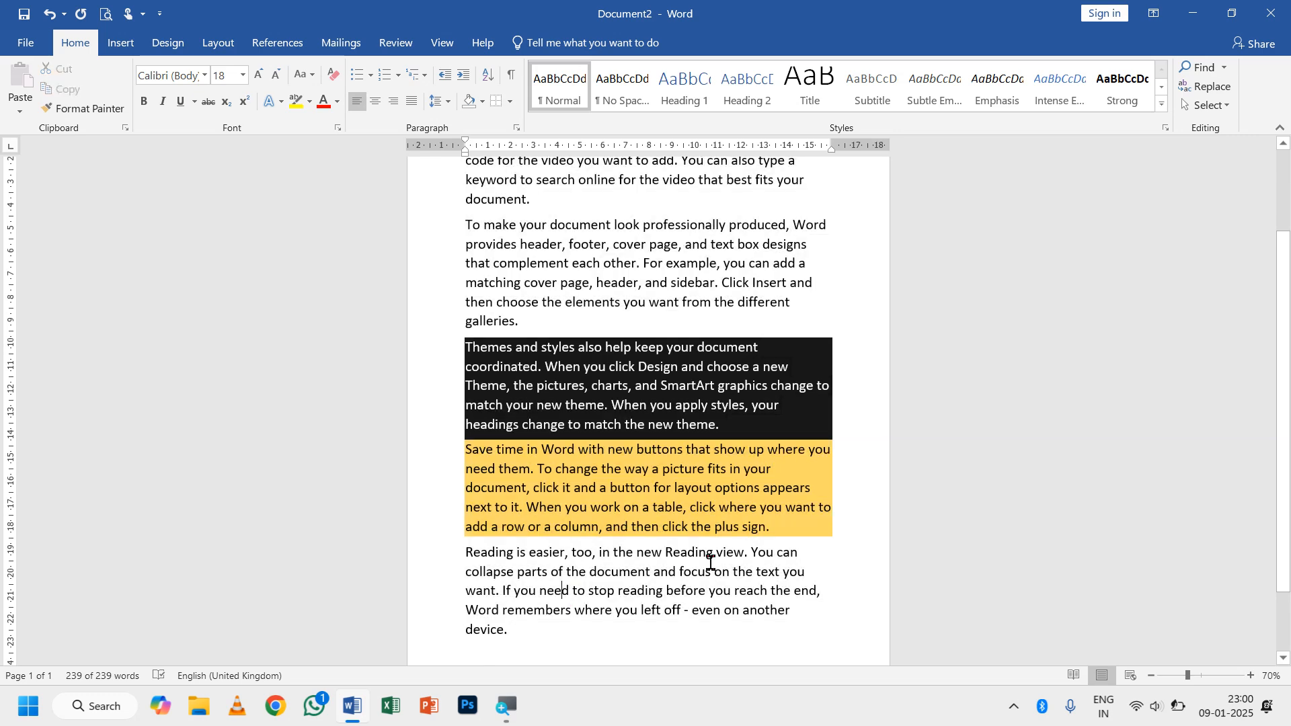
key(ctrl+a)
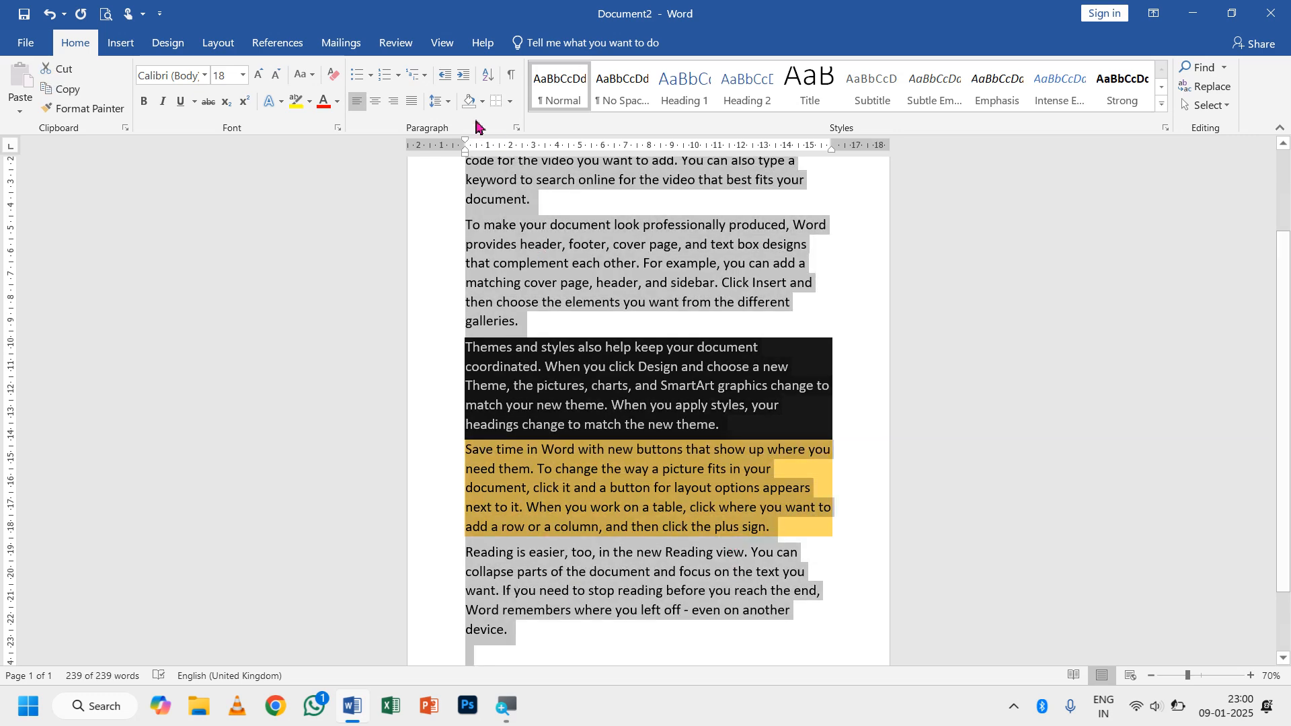
click(331, 76)
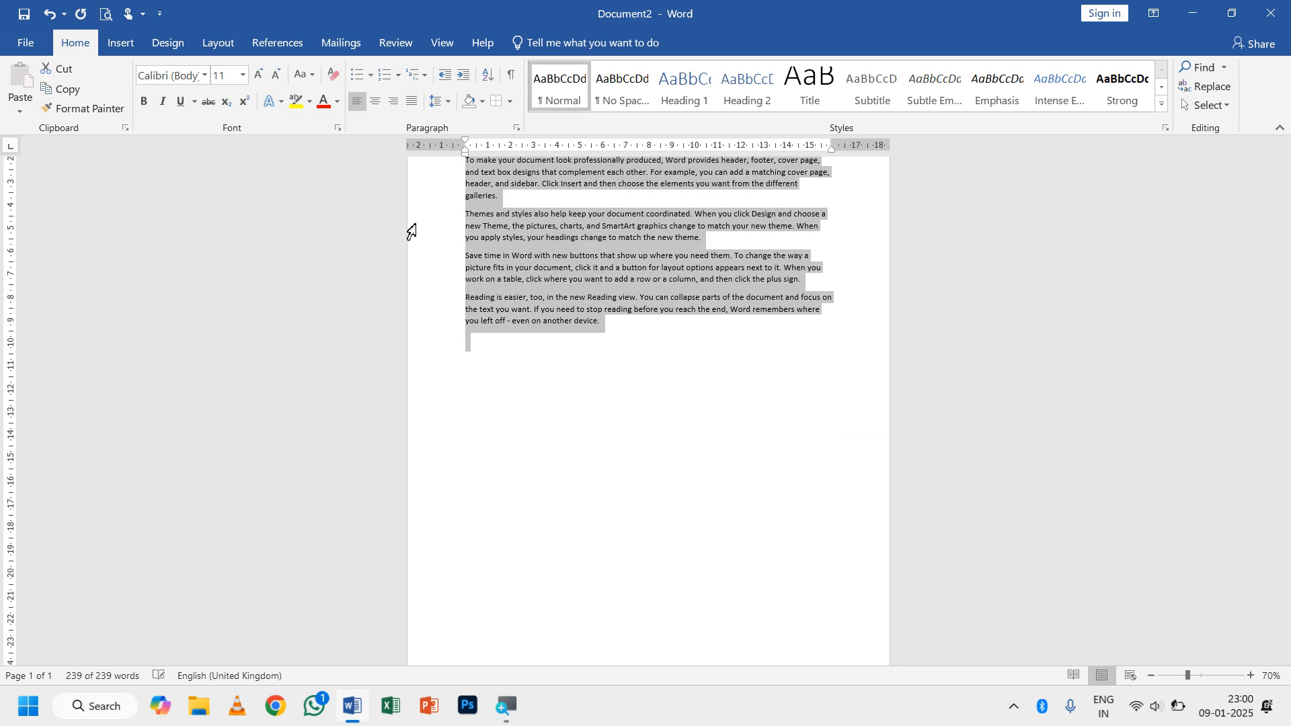
Enlarge the font of the whole document text to 18 pt.
click(265, 79)
click(264, 78)
click(264, 79)
click(265, 79)
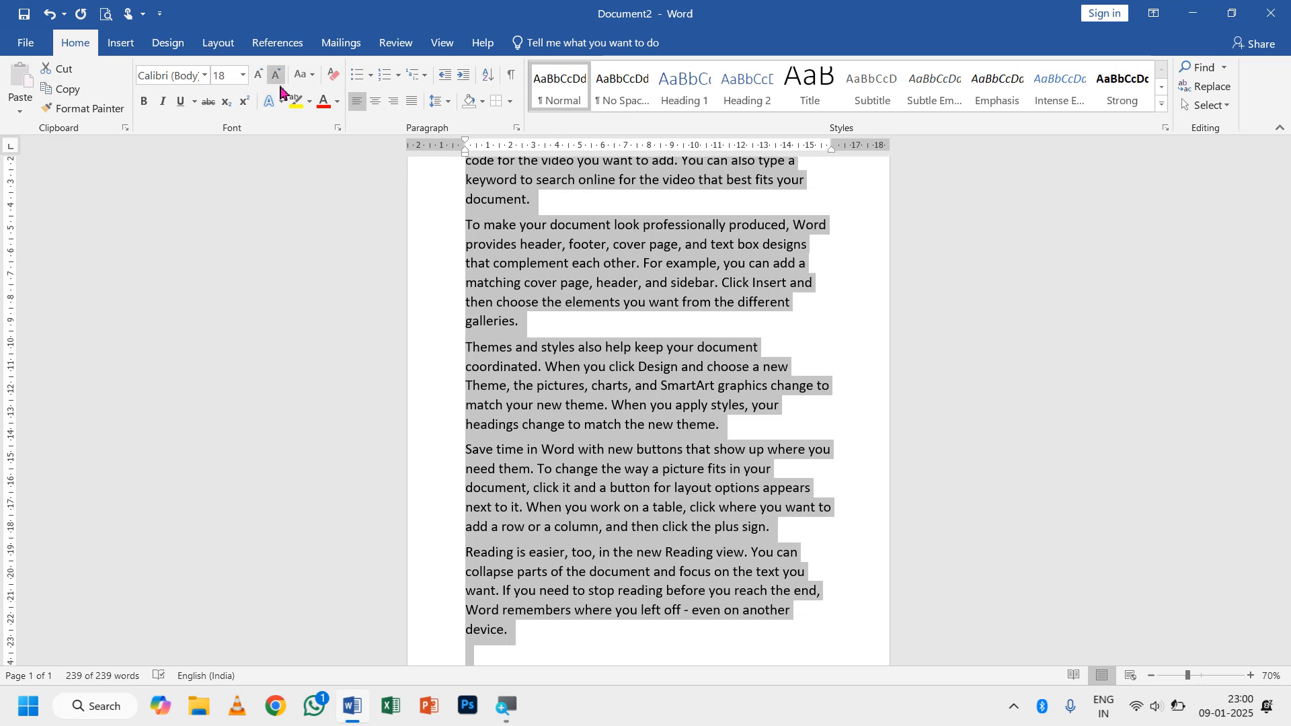
Insert the heading "Paragraph" on its own line above the paragraph starting "Video provides".
click(1251, 675)
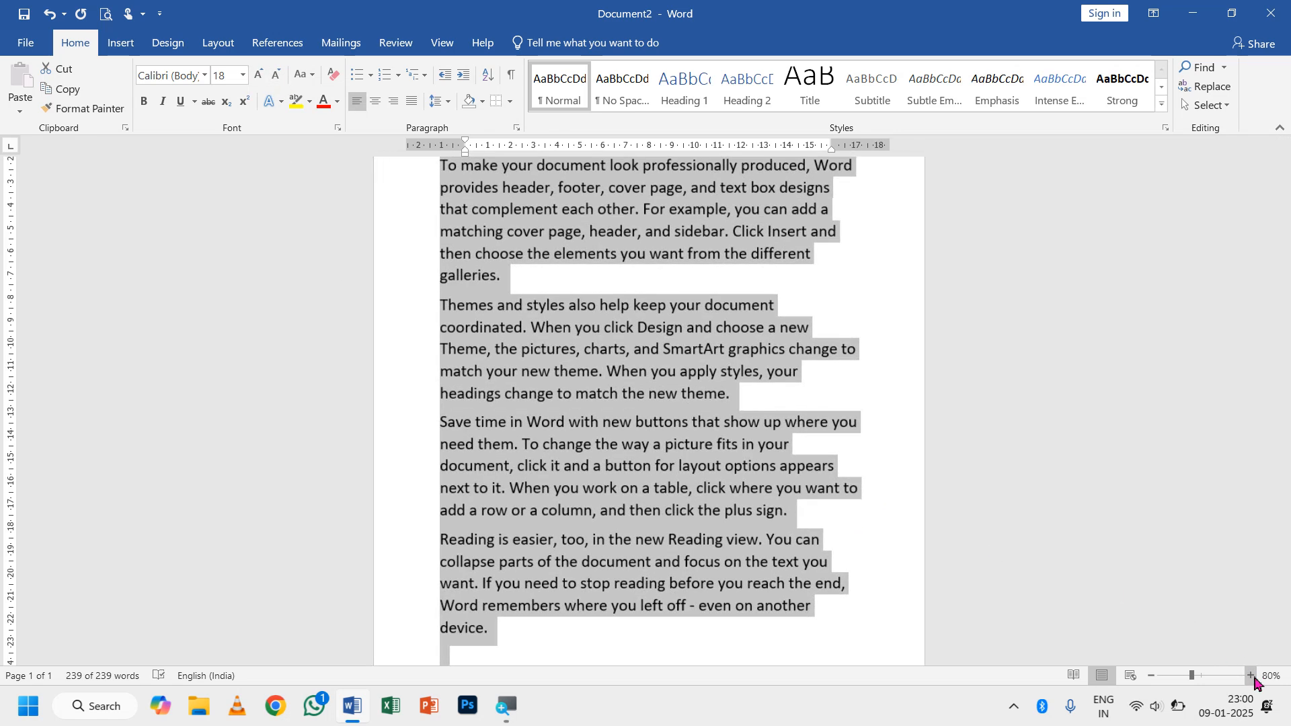
click(1251, 675)
click(1251, 675)
click(1251, 676)
scroll(519, 368, up, 6)
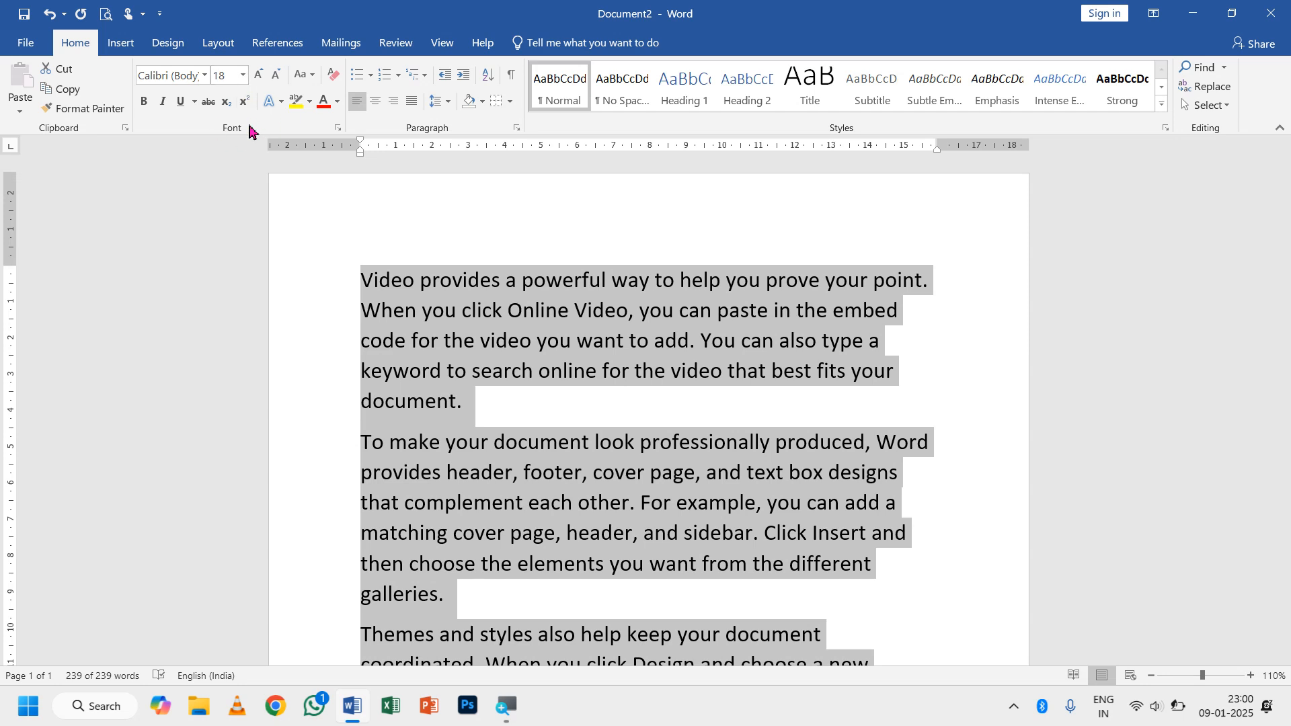
click(484, 398)
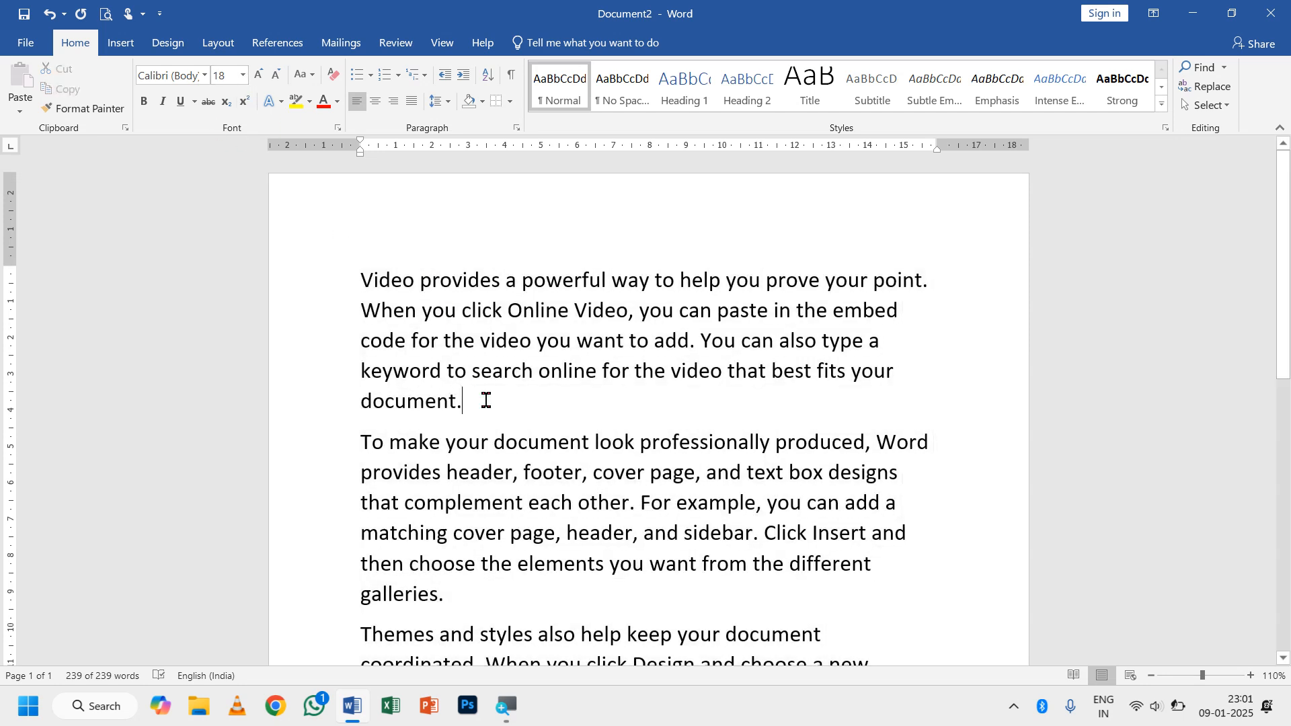
click(369, 276)
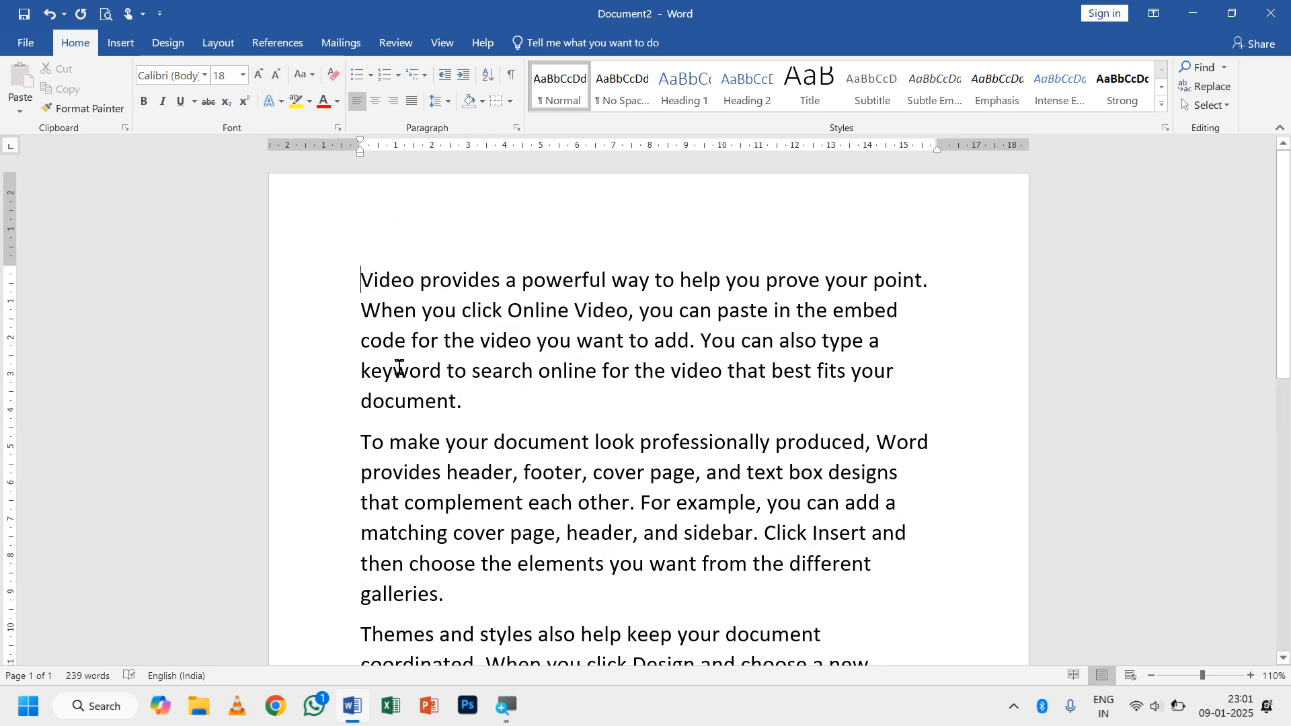
text(paragrap)
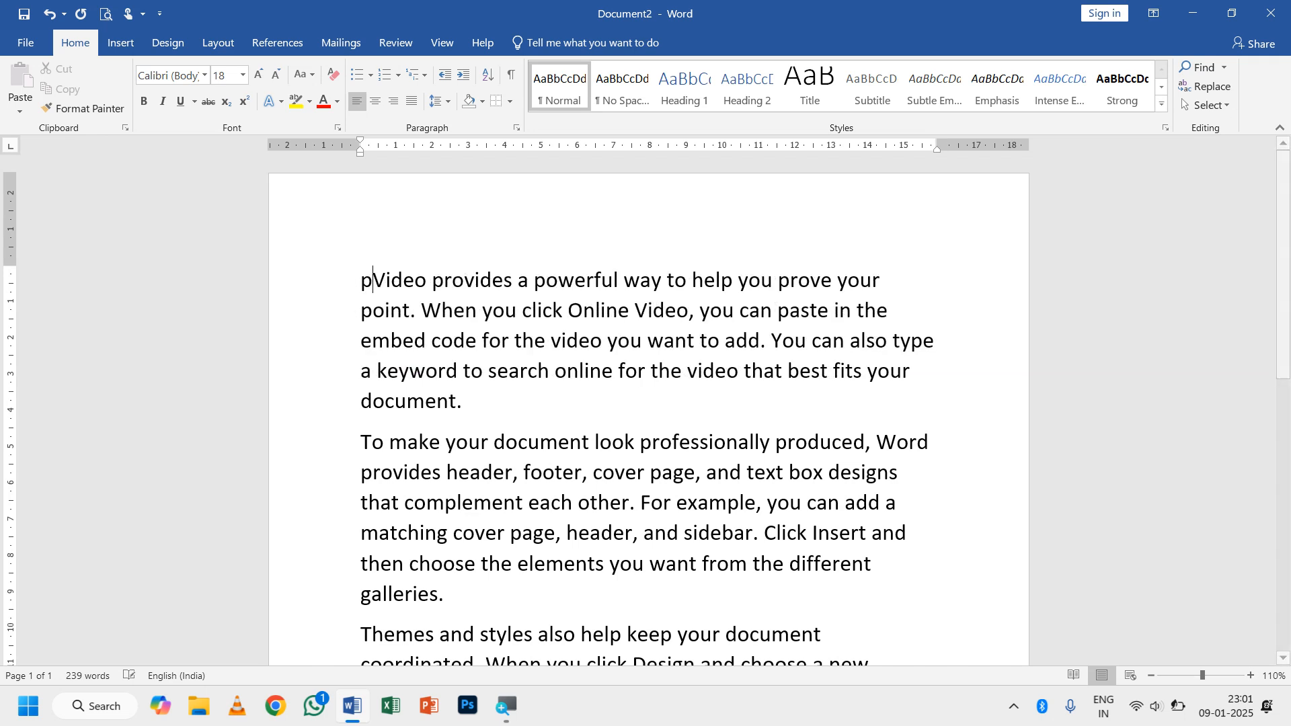
text(h)
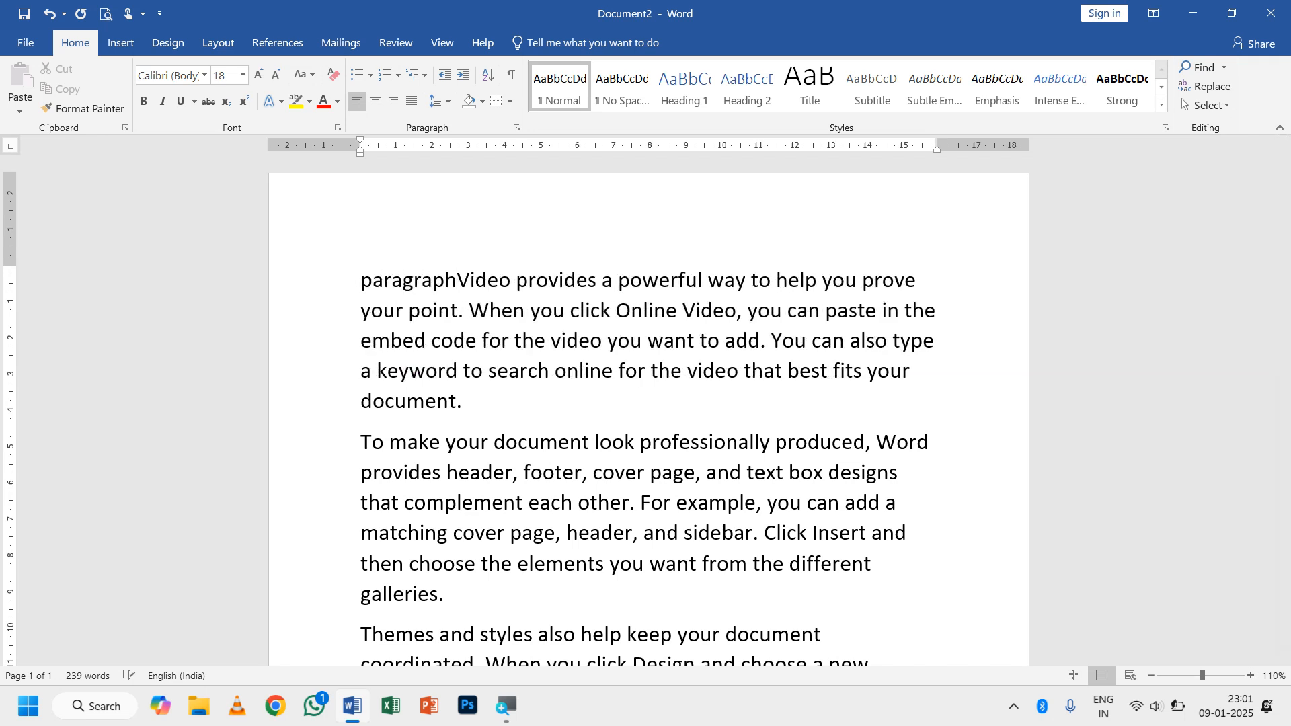
key(Return)
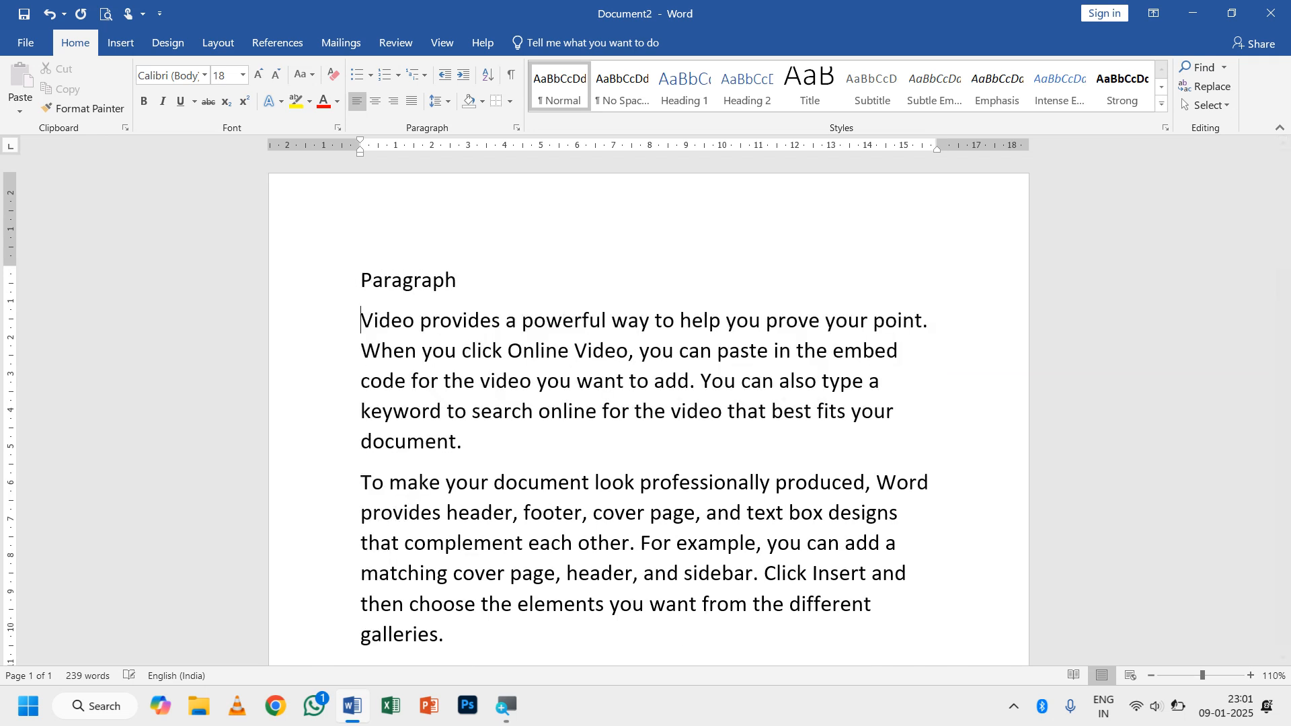
Center the "Paragraph" heading on the page.
double_click(426, 285)
click(376, 101)
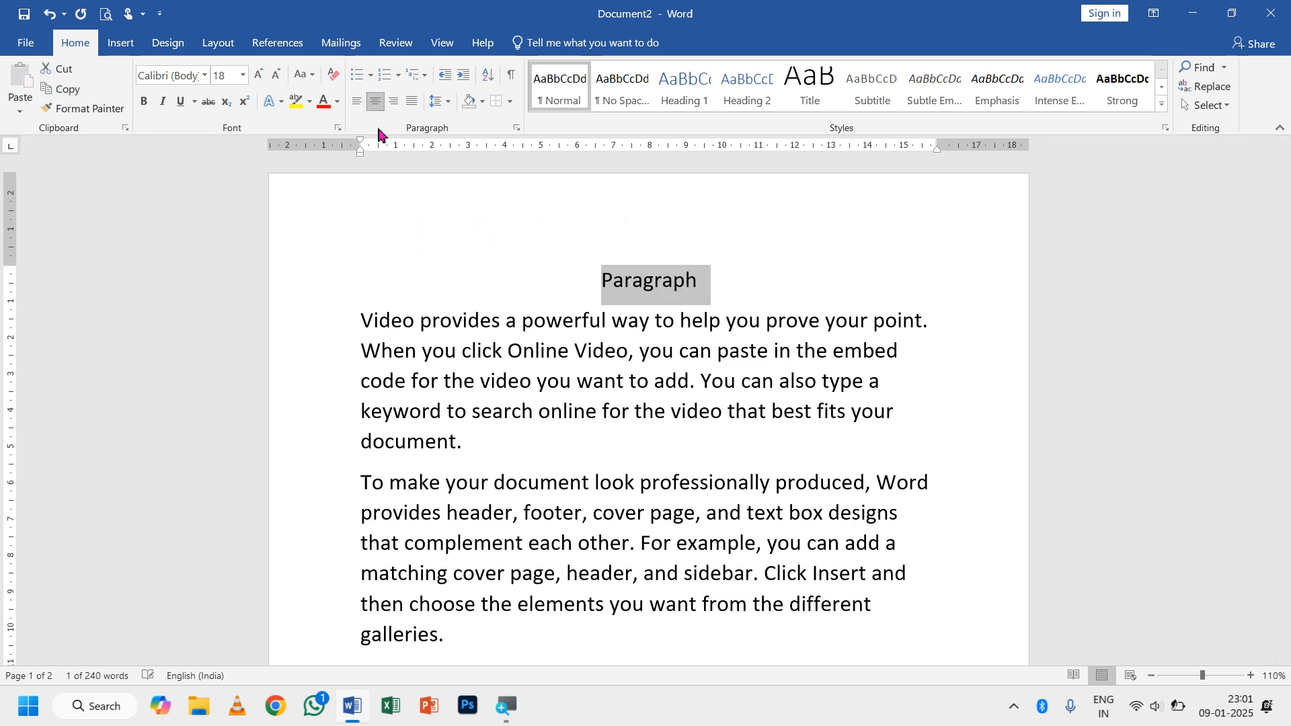
click(700, 281)
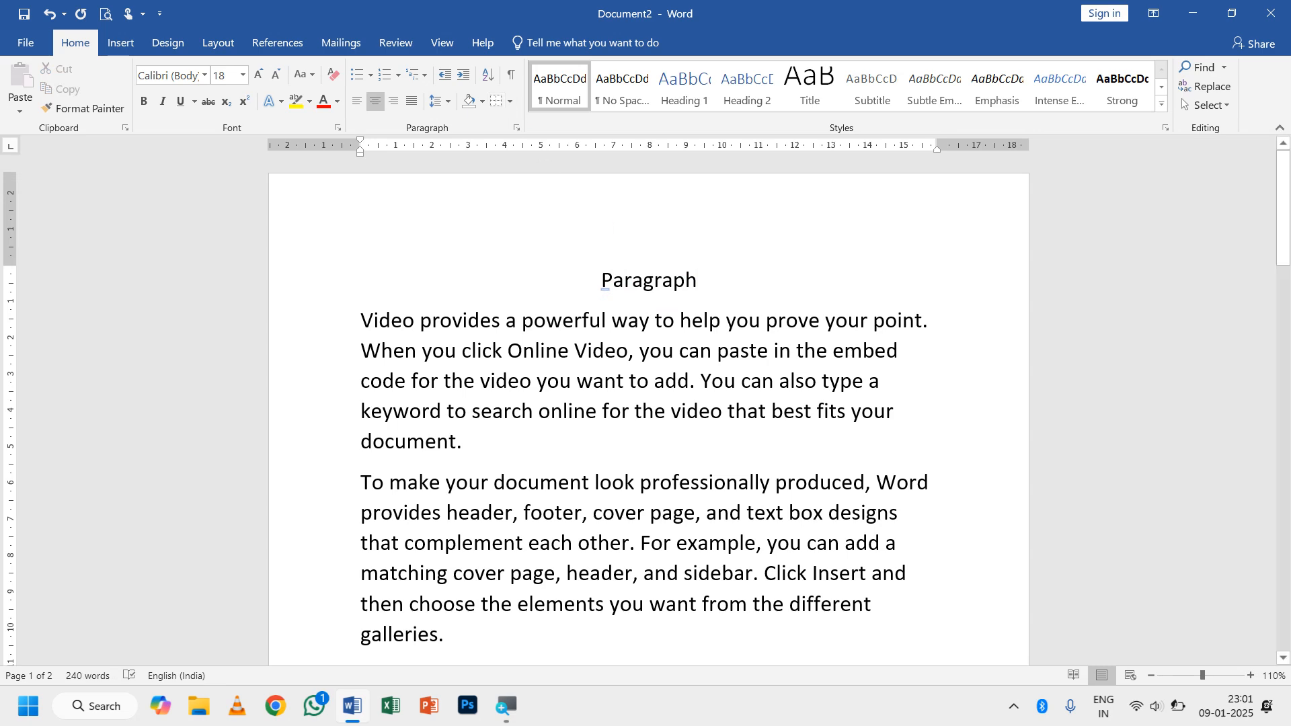
Apply All Borders to the centred "Paragraph" heading.
triple_click(684, 282)
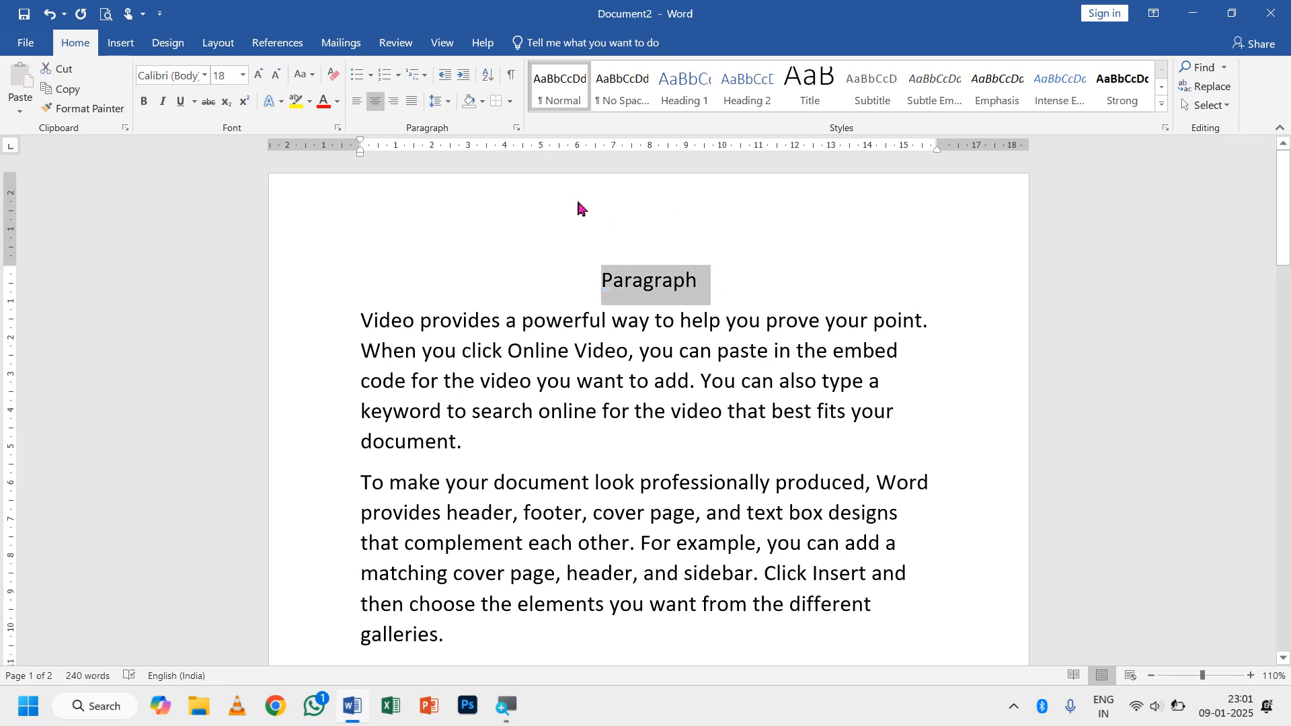
click(510, 101)
click(530, 222)
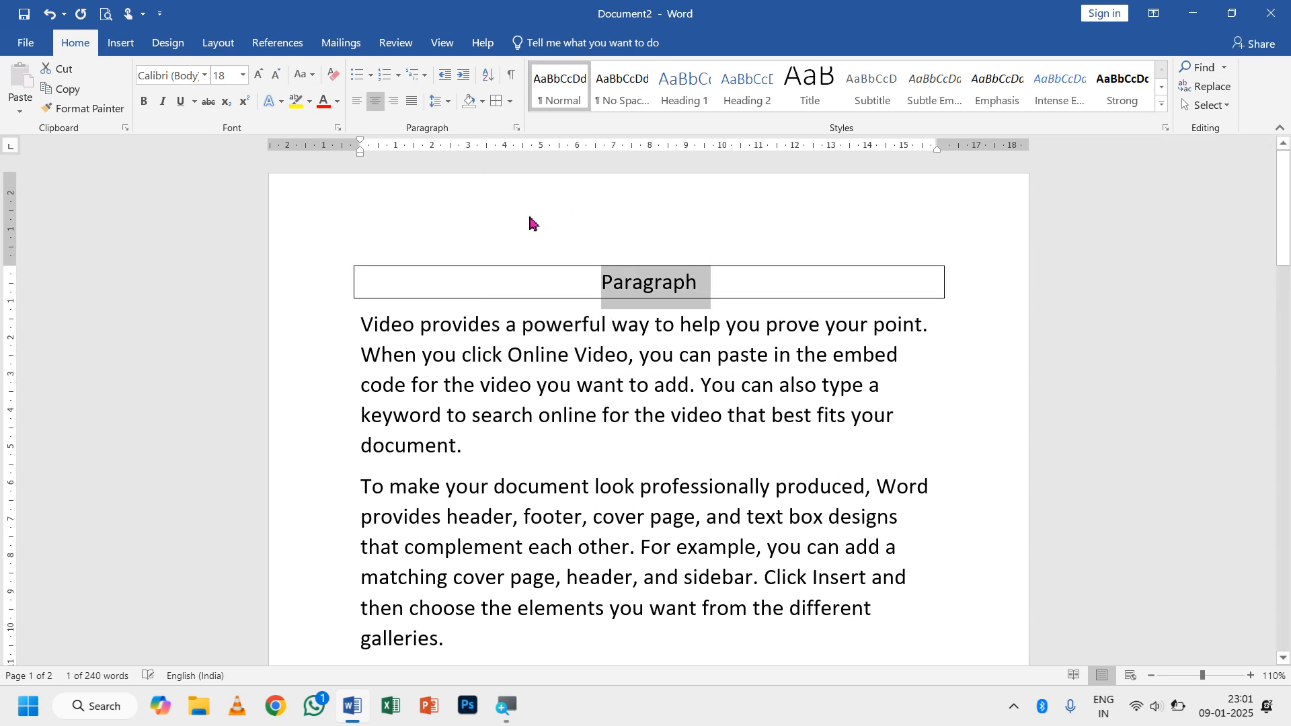
Set the boxed "Paragraph" heading's borders to No Border.
click(724, 288)
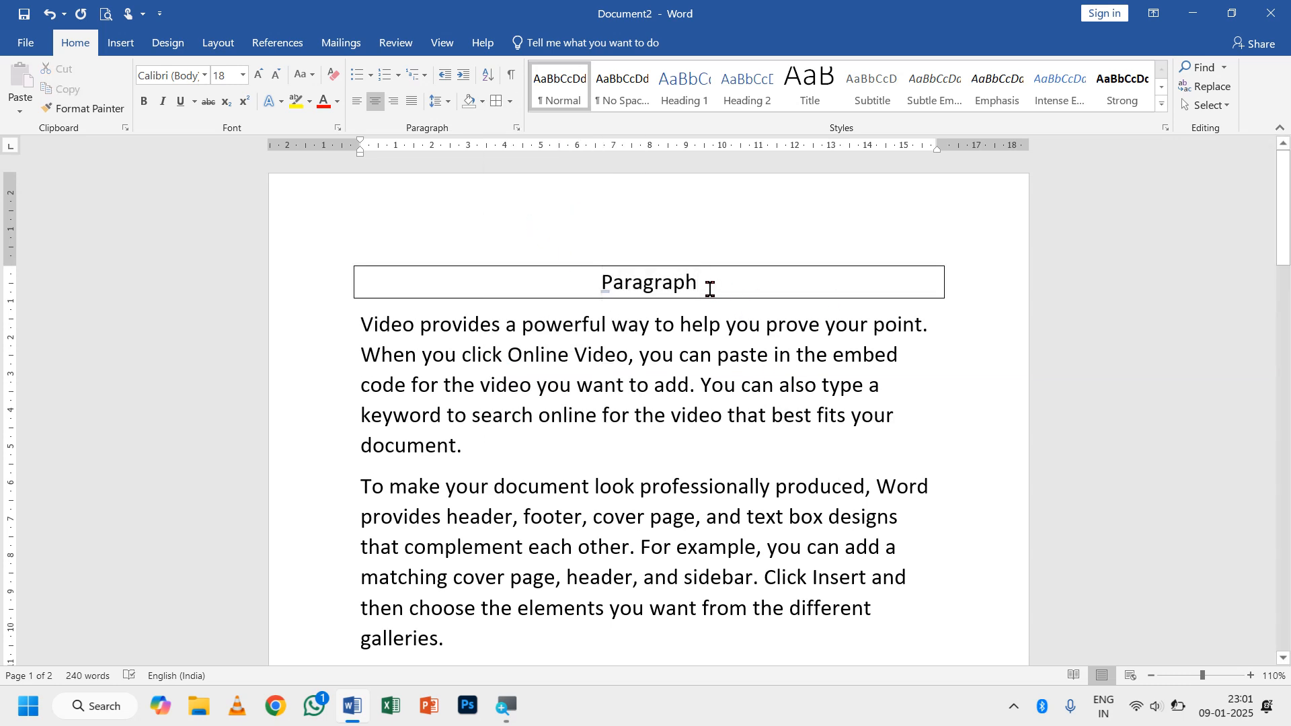
drag(709, 285, 614, 289)
click(715, 285)
drag(715, 285, 527, 280)
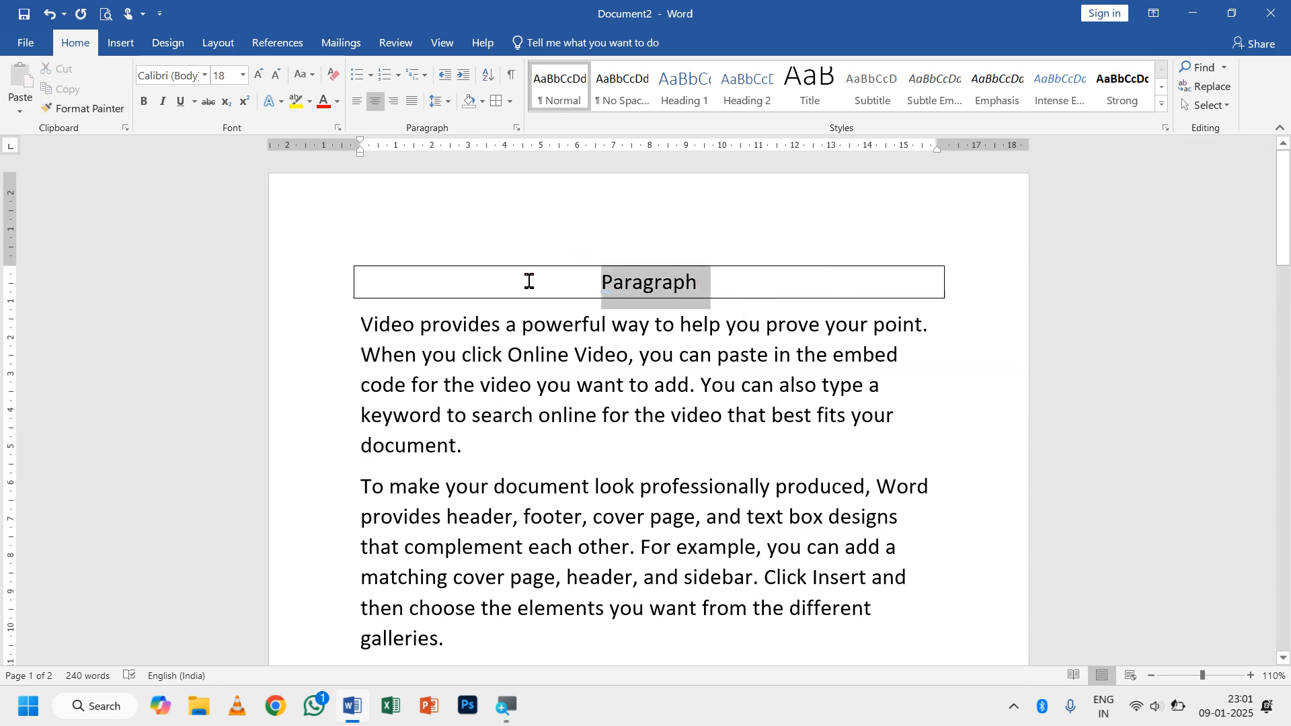
click(510, 102)
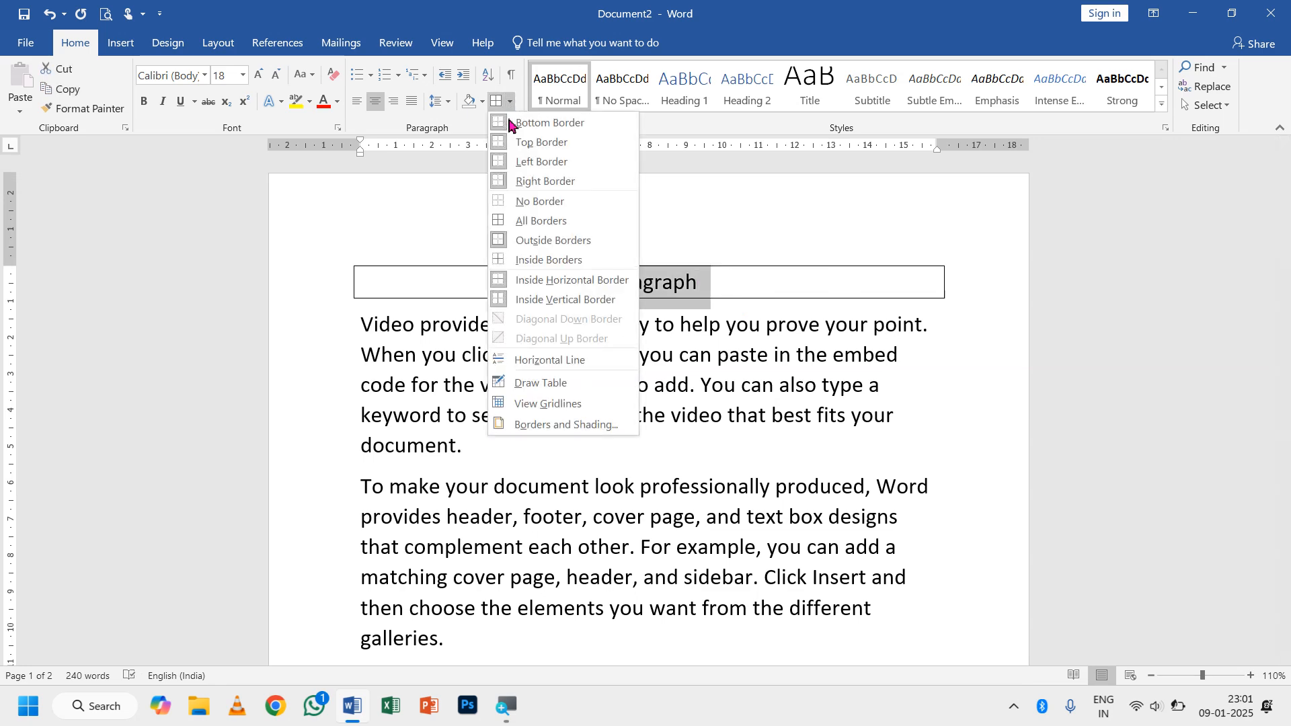
click(531, 201)
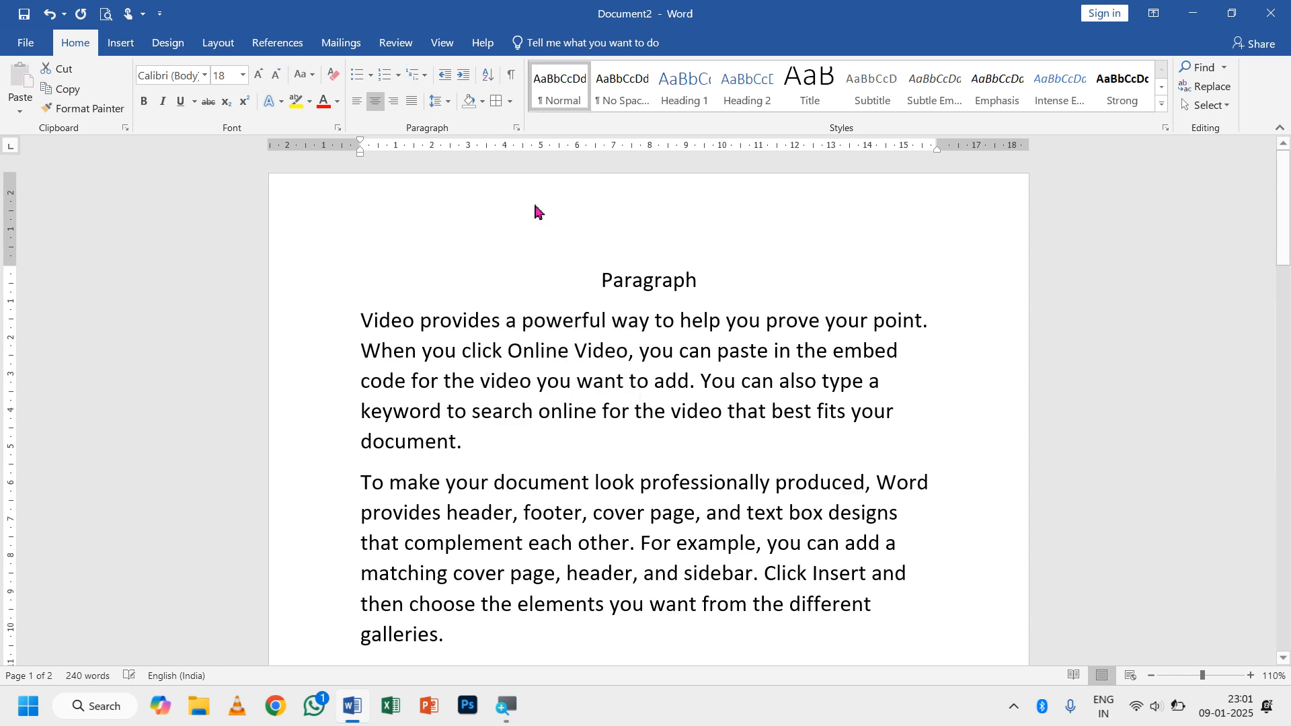
Add a Bottom Border and a Top Border to the "Paragraph" heading.
double_click(640, 279)
click(644, 280)
click(509, 101)
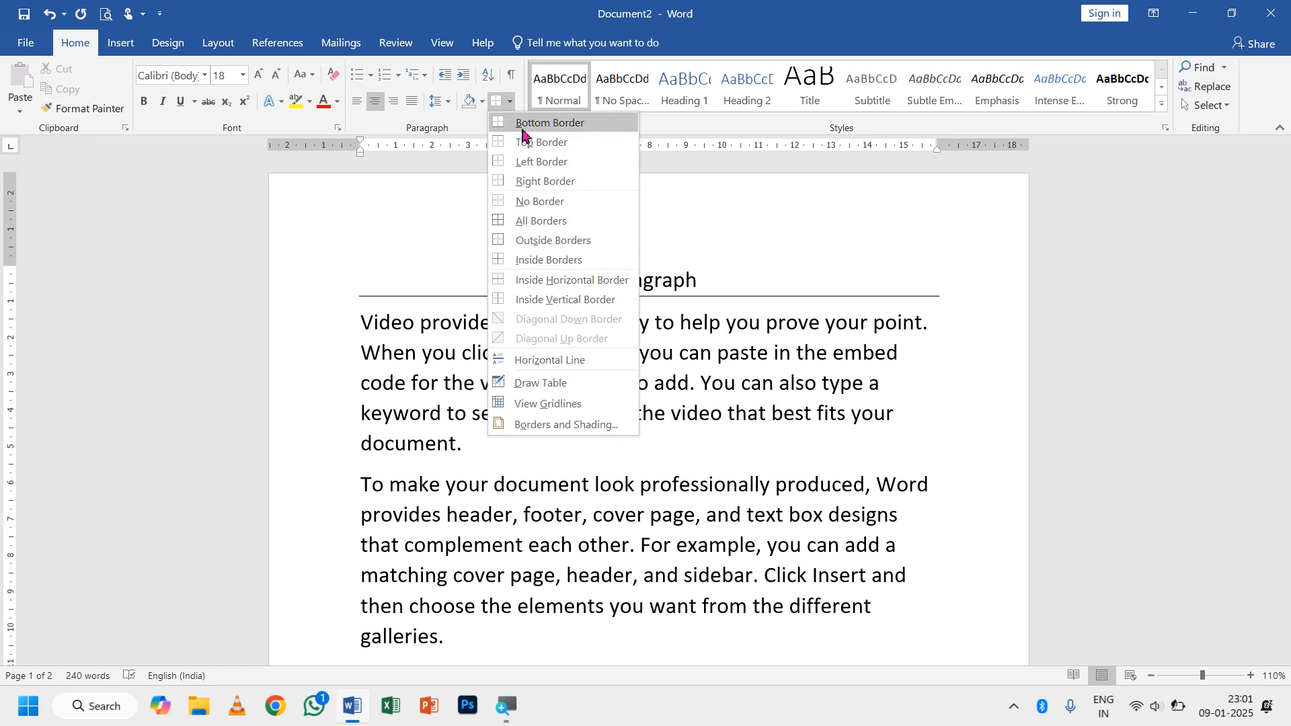
click(522, 128)
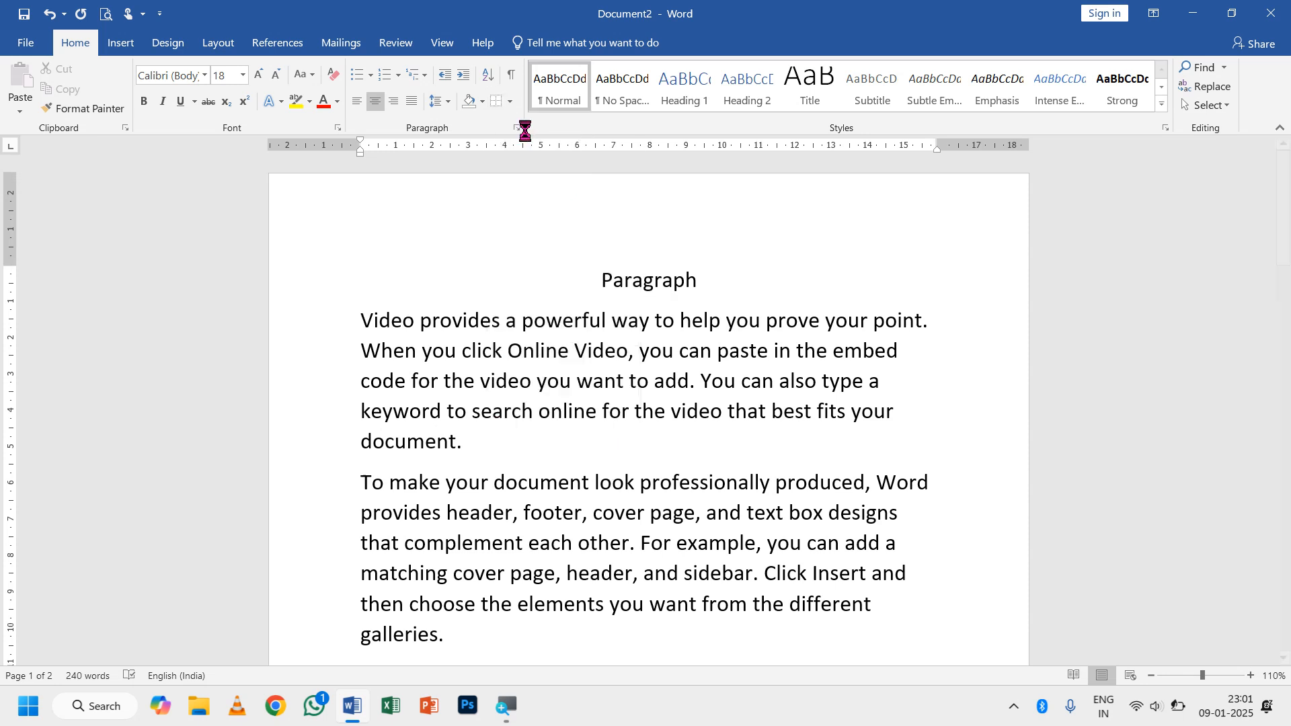
click(510, 101)
click(523, 144)
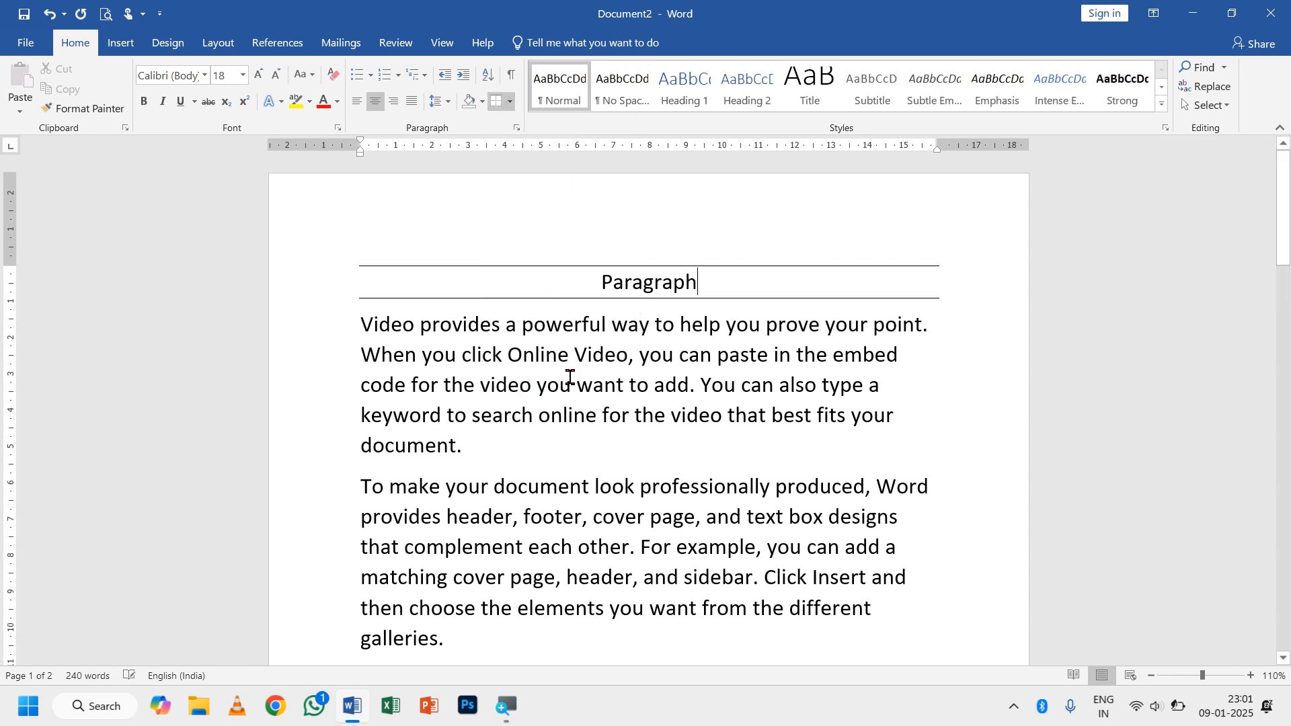
Add a Left Border and a Right Border to the "Paragraph" heading.
click(510, 101)
click(514, 162)
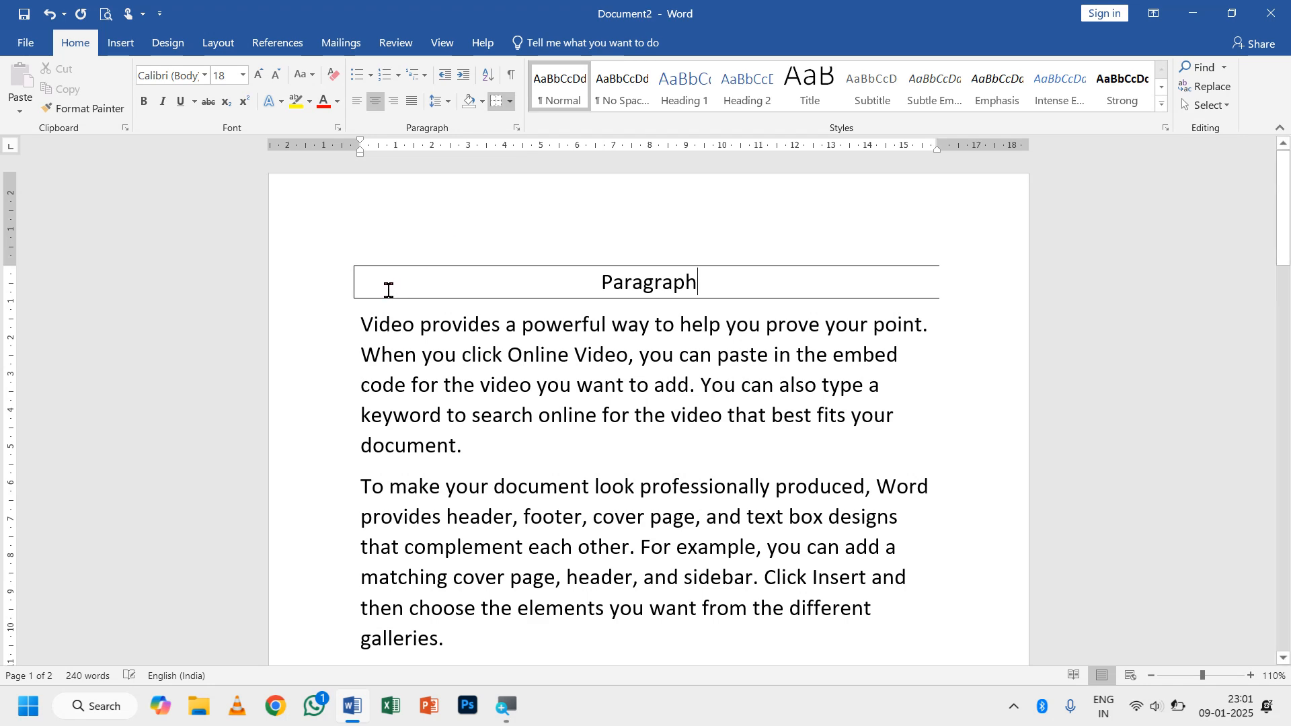
click(510, 101)
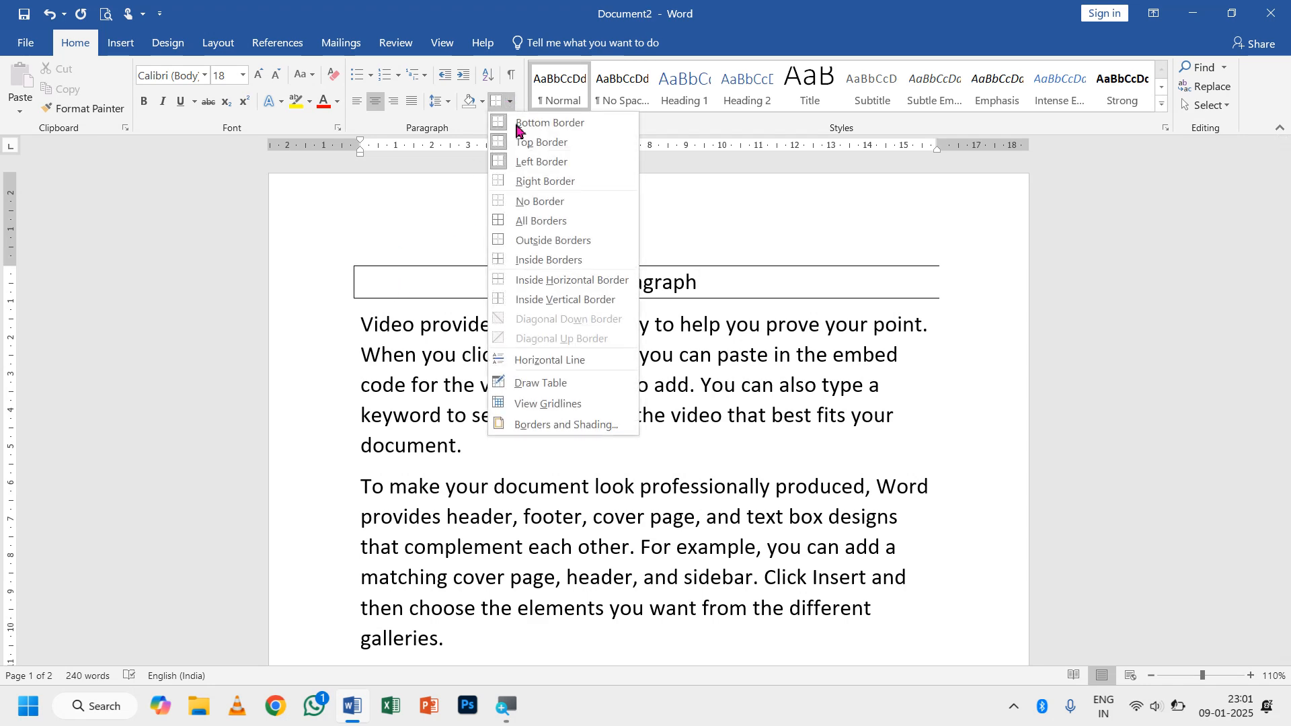
click(519, 180)
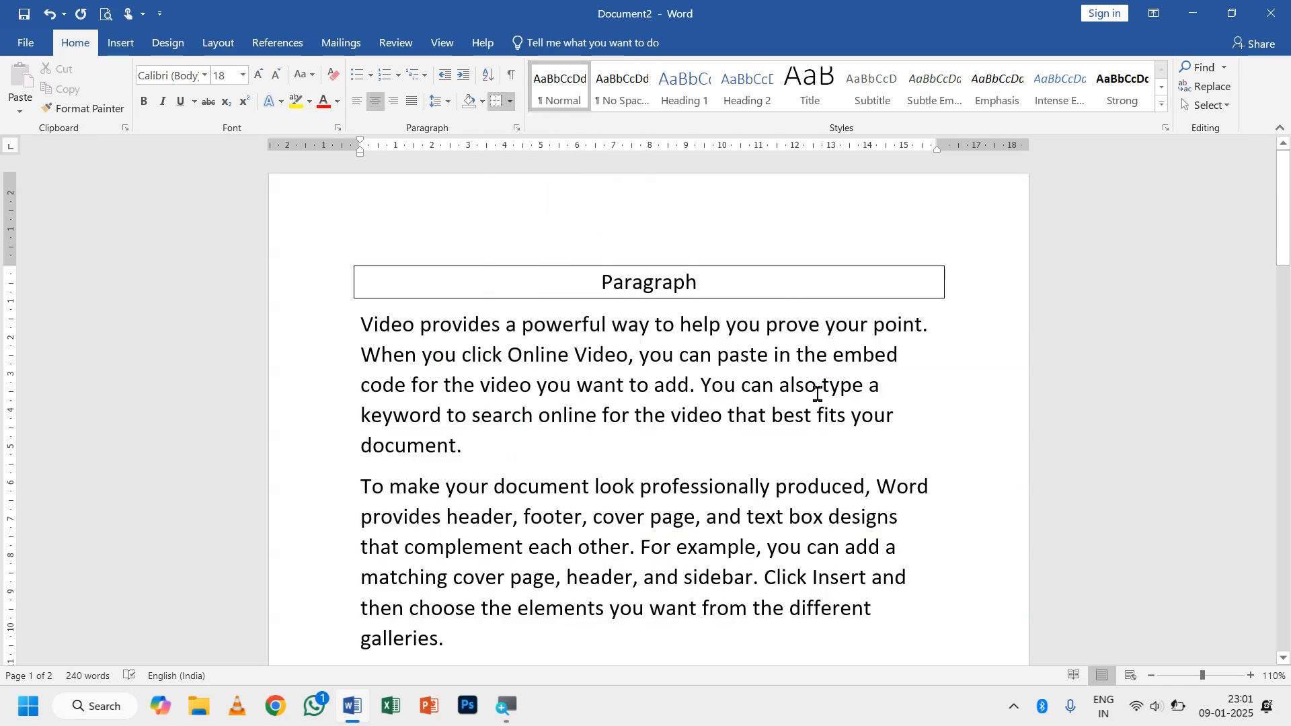
Remove all four individually added borders from the "Paragraph" heading with No Border.
click(509, 101)
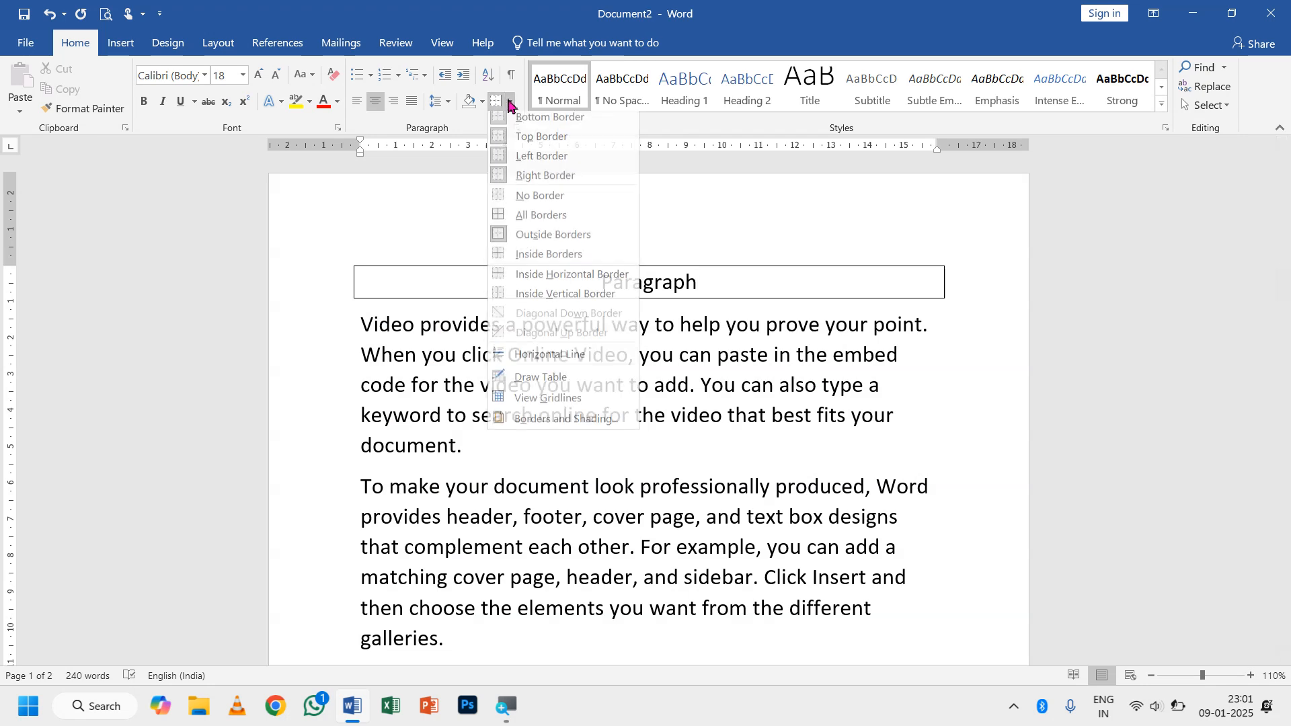
click(540, 201)
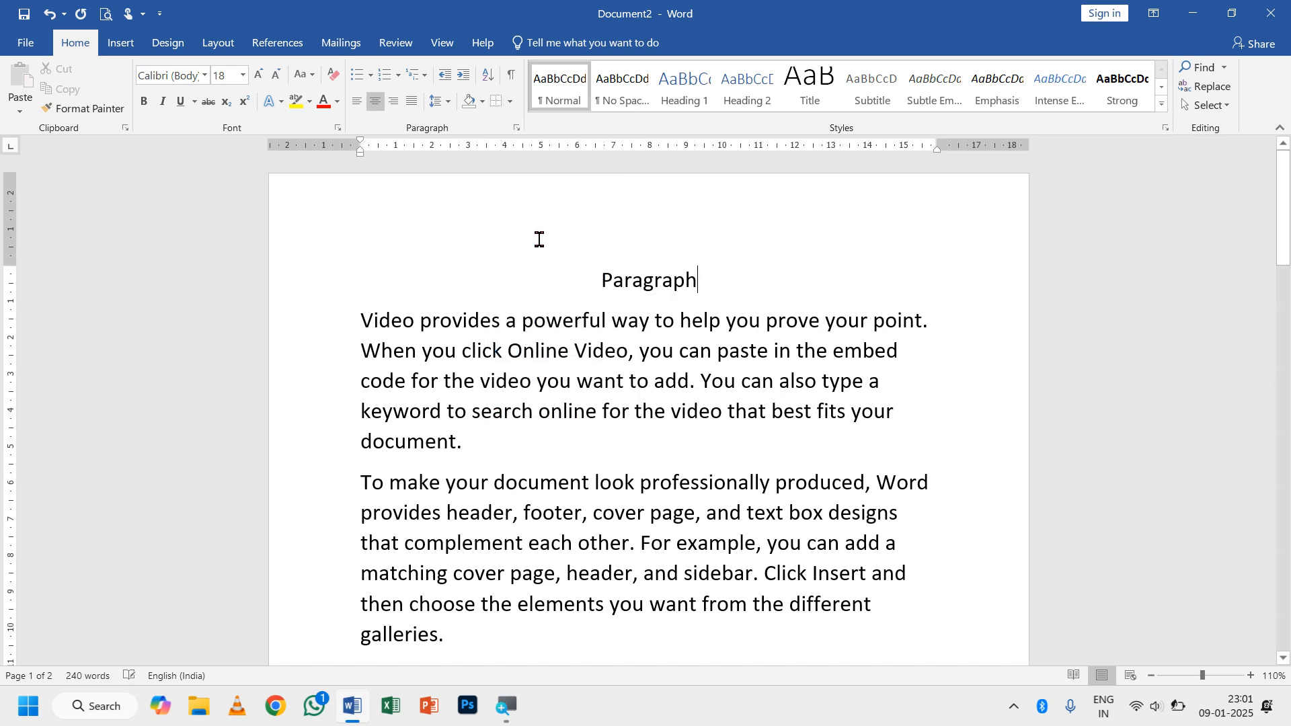
click(512, 102)
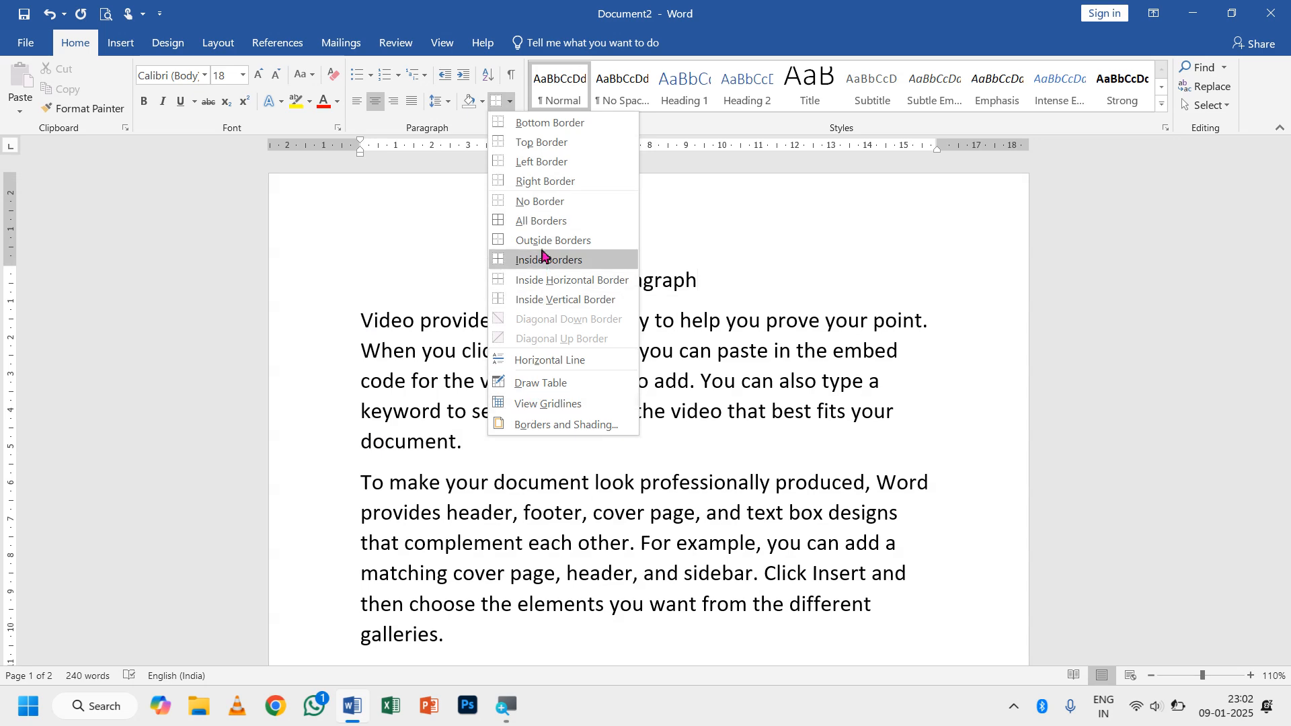
key(Escape)
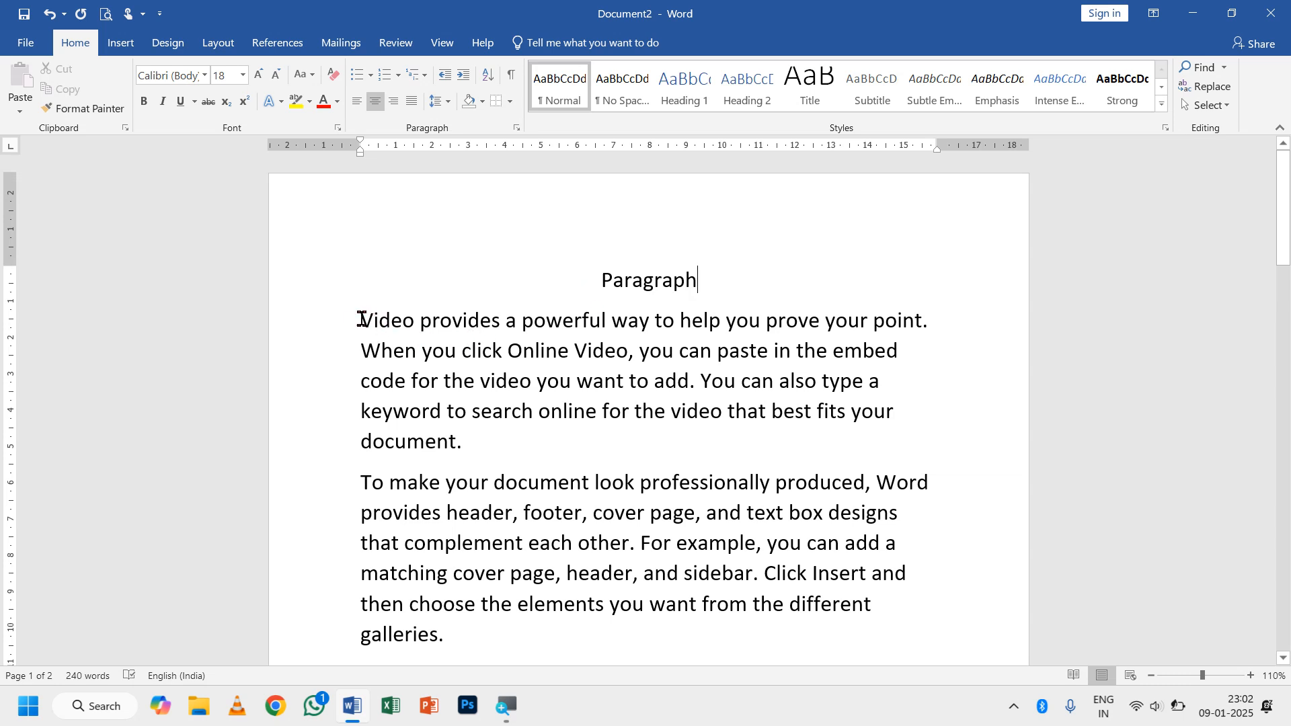
Apply Outside Borders around the two body paragraphs below the heading, "Video provides" through "galleries.".
drag(360, 320, 452, 643)
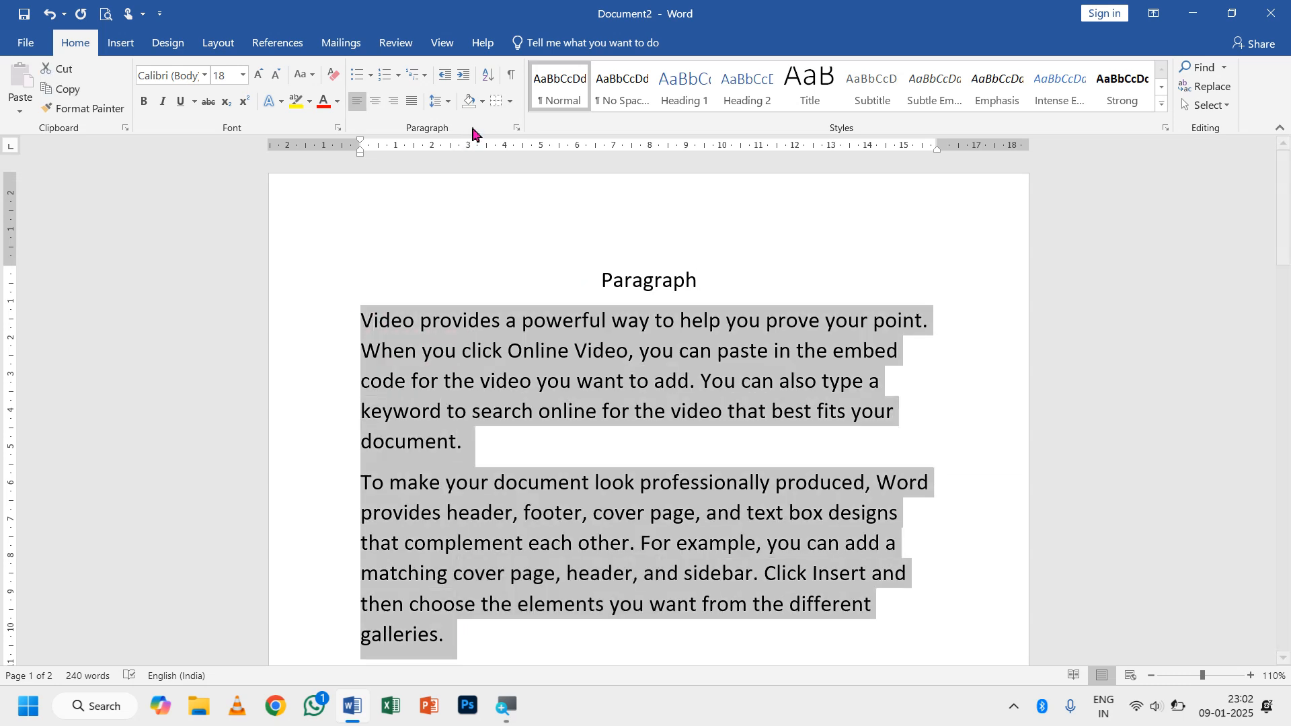
click(510, 101)
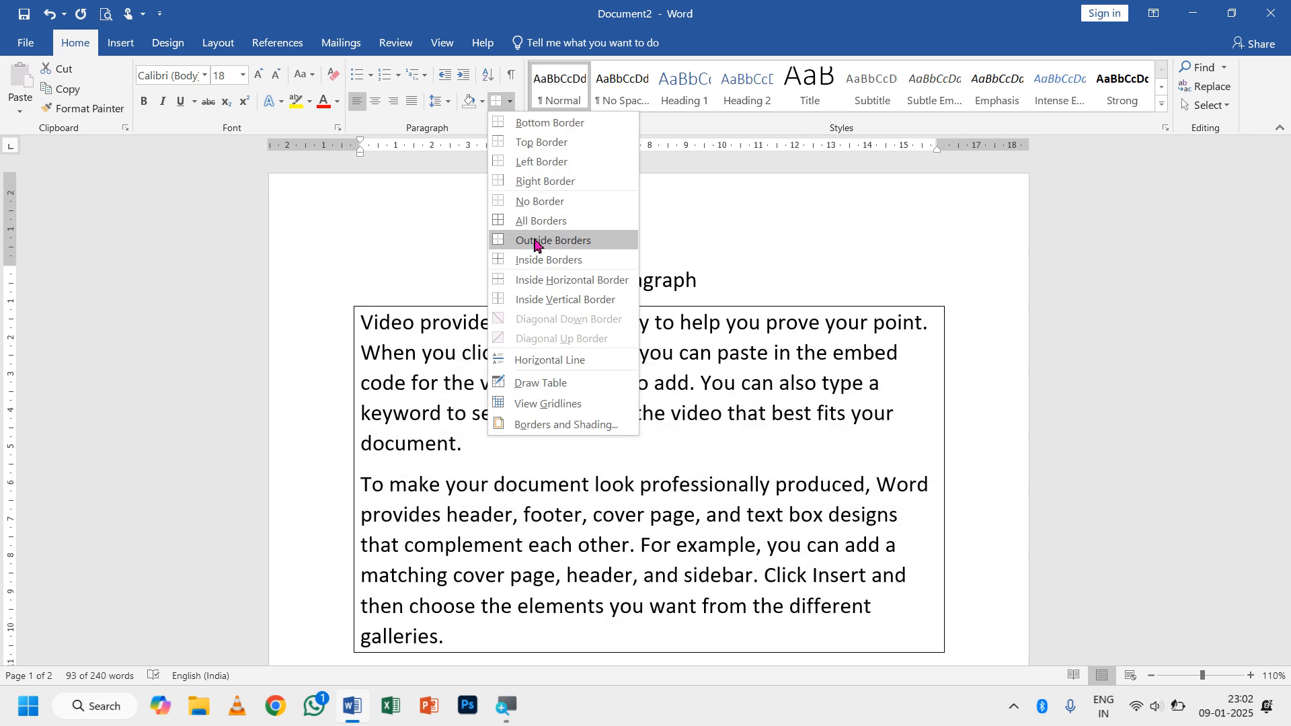
click(534, 242)
scroll(605, 511, down, 2)
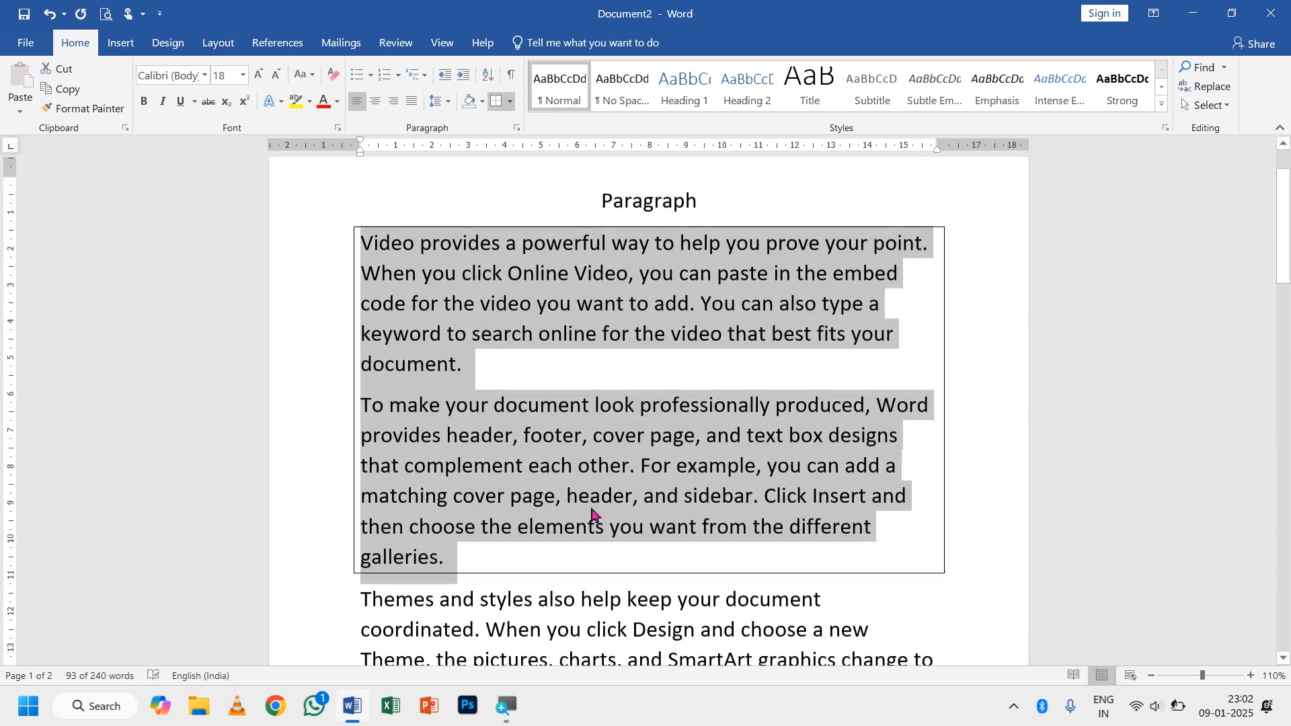
scroll(523, 491, down, 2)
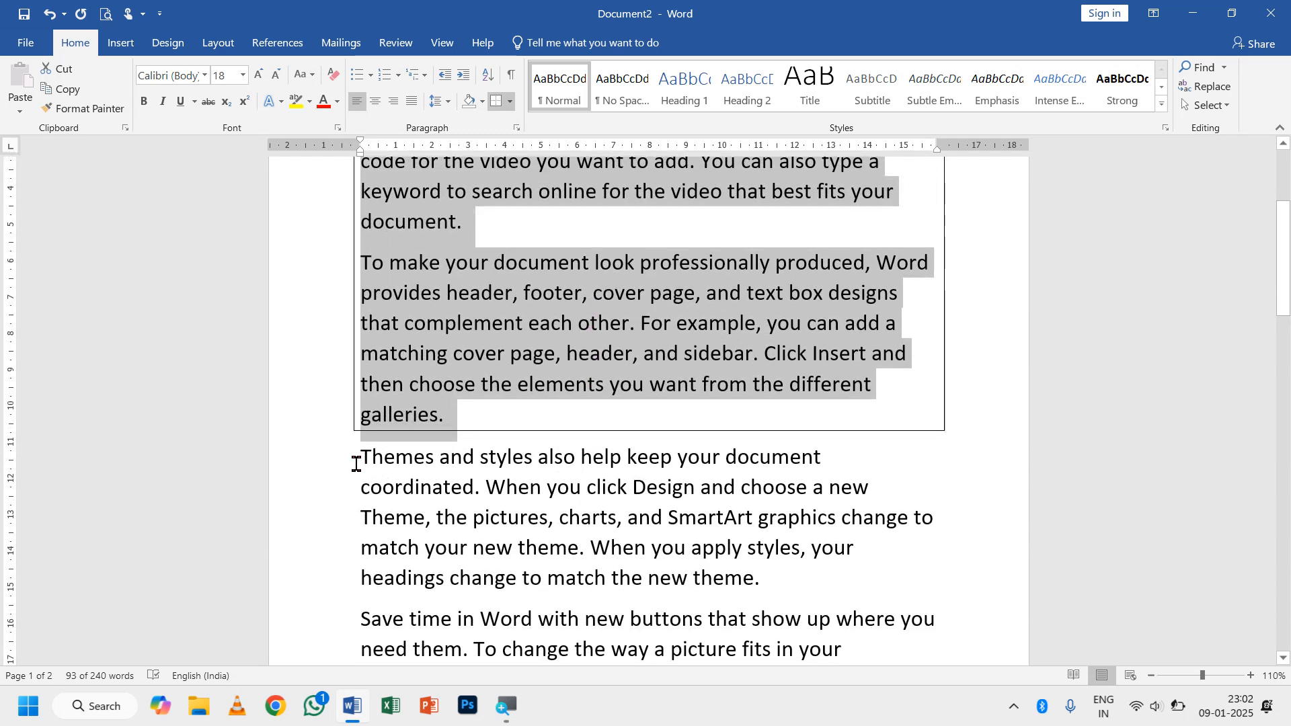
Apply All Borders to the body paragraph running from "Themes and styles" to "match the new theme.".
drag(358, 459, 766, 581)
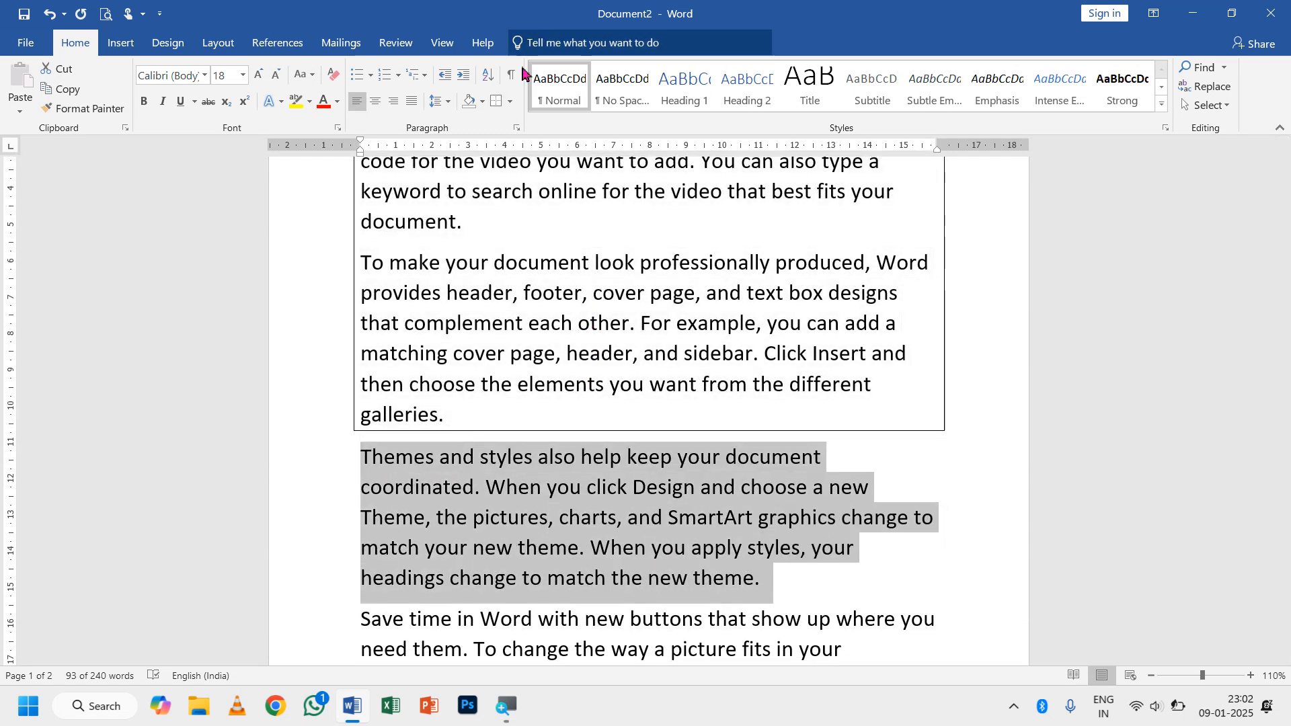
click(511, 102)
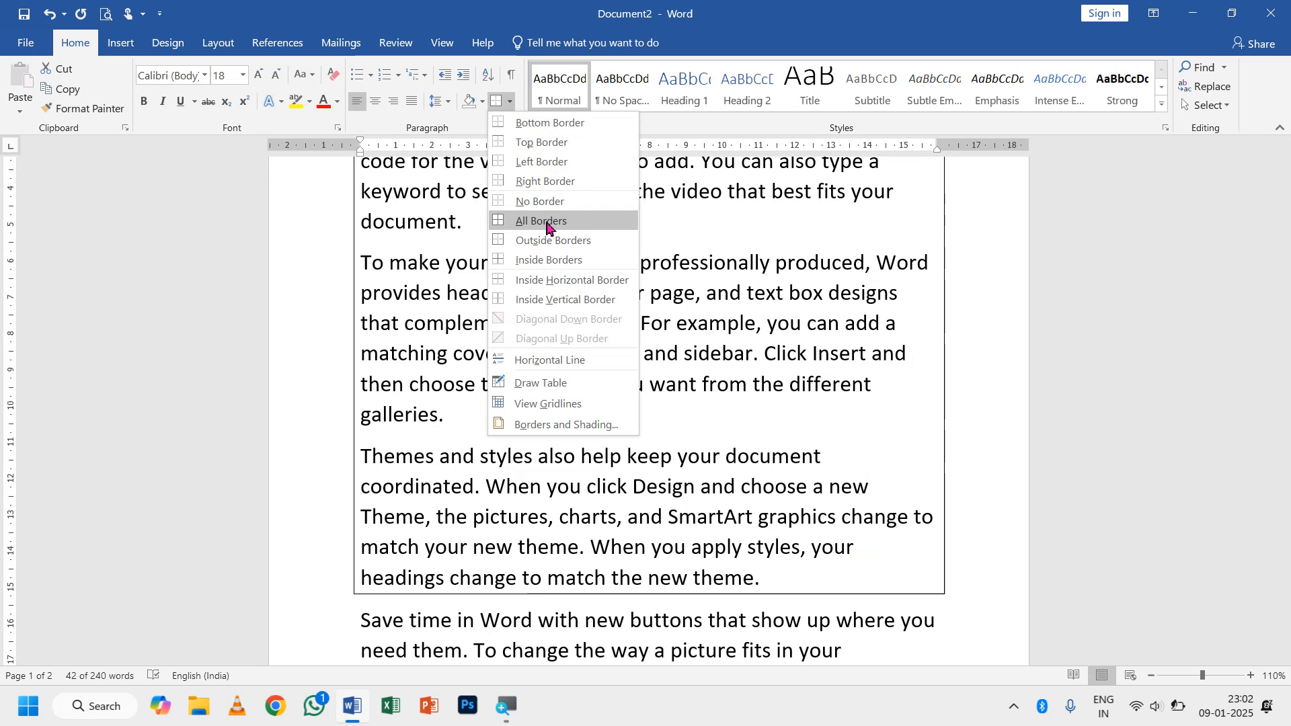
click(546, 222)
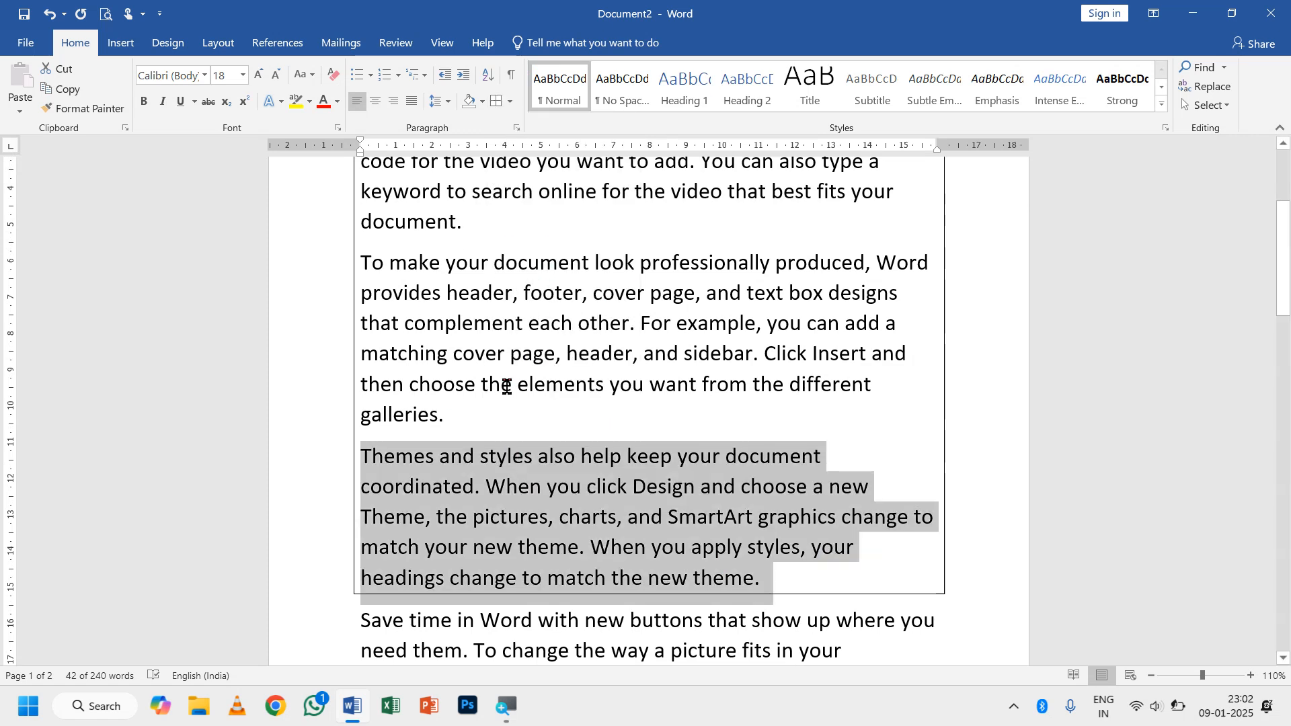
scroll(305, 281, up, 2)
scroll(696, 471, down, 3)
click(686, 502)
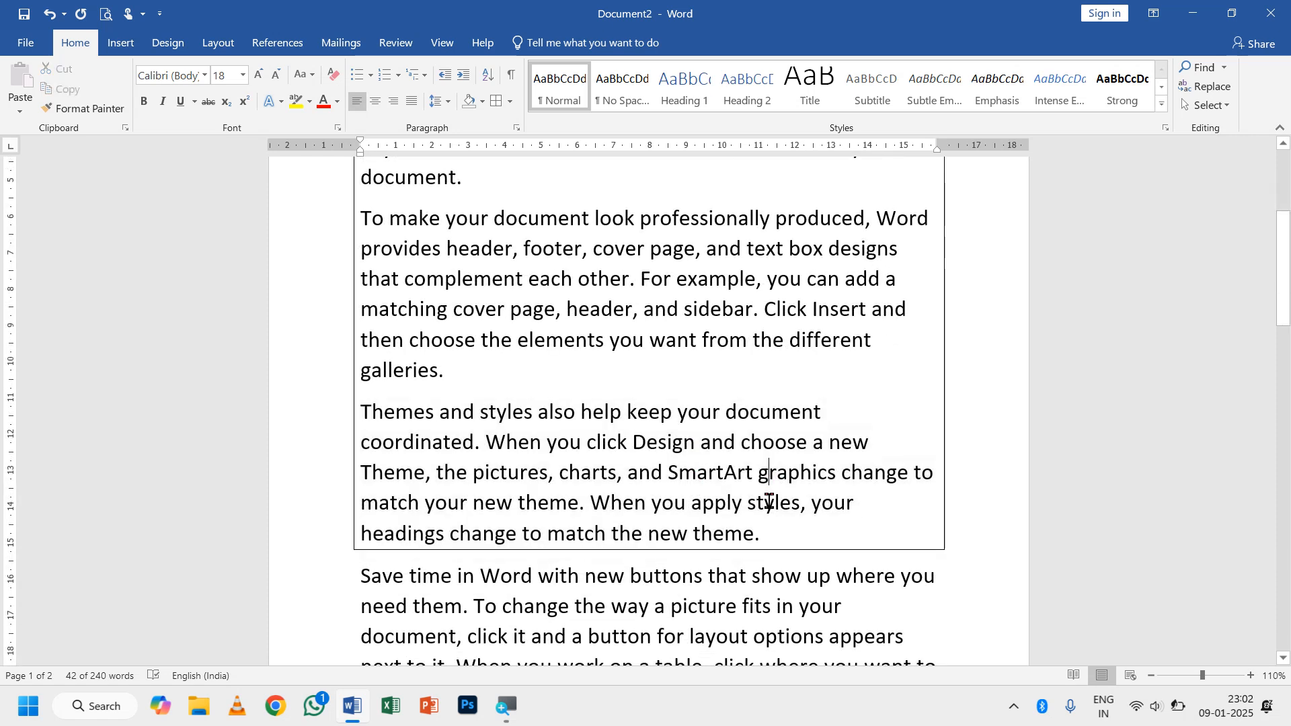
Remove the borders from the "Paragraph" heading and the three body paragraphs below it with No Border, and clear the selection.
drag(789, 541, 407, 74)
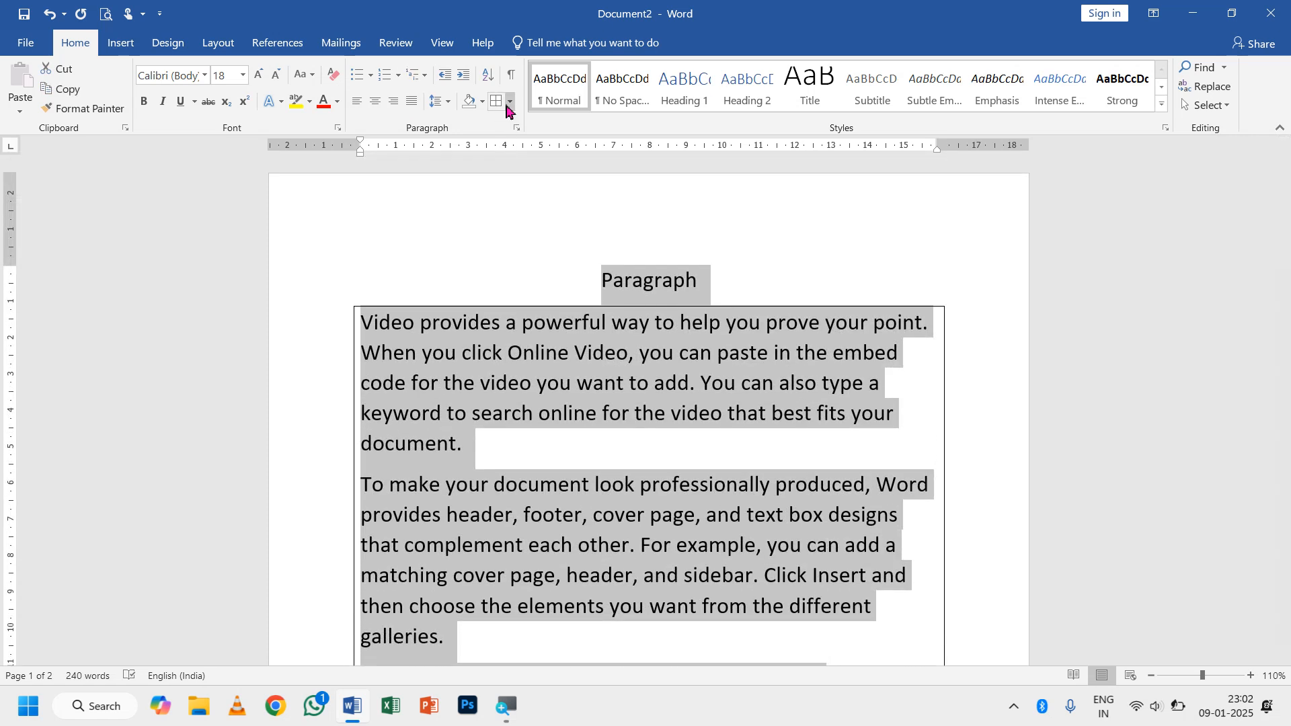
click(511, 102)
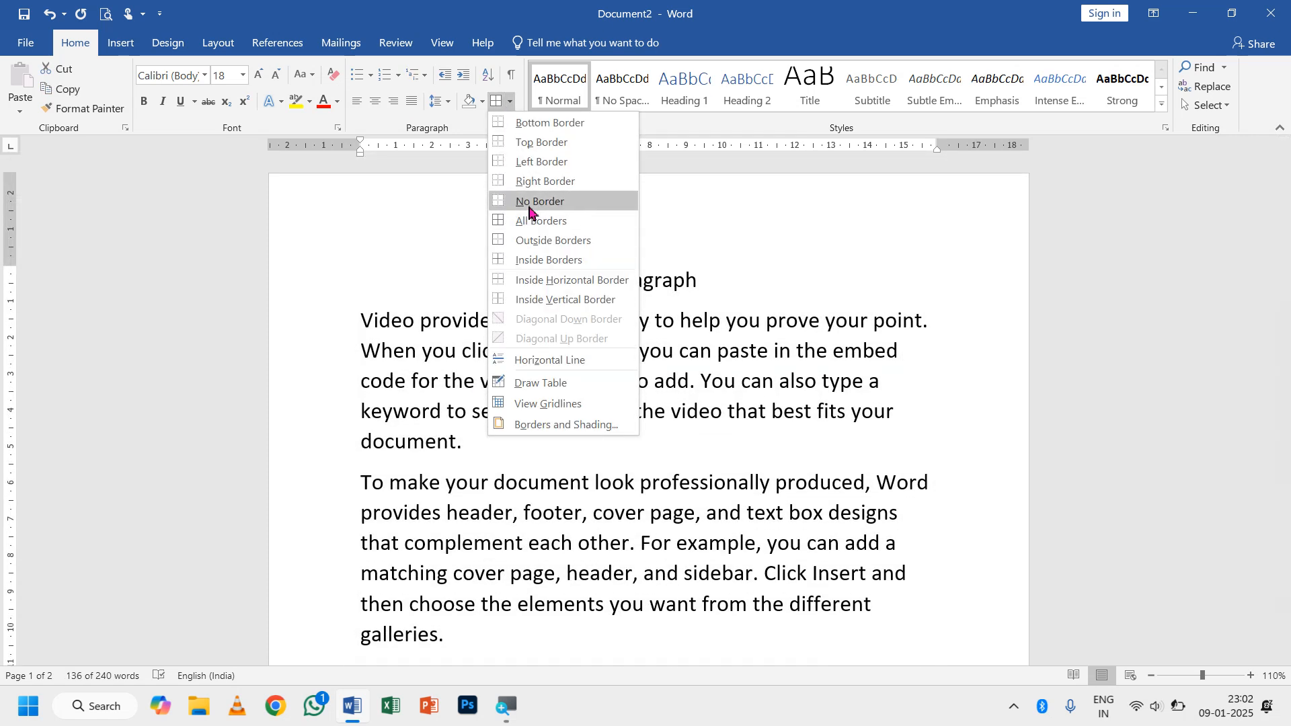
click(528, 202)
click(511, 103)
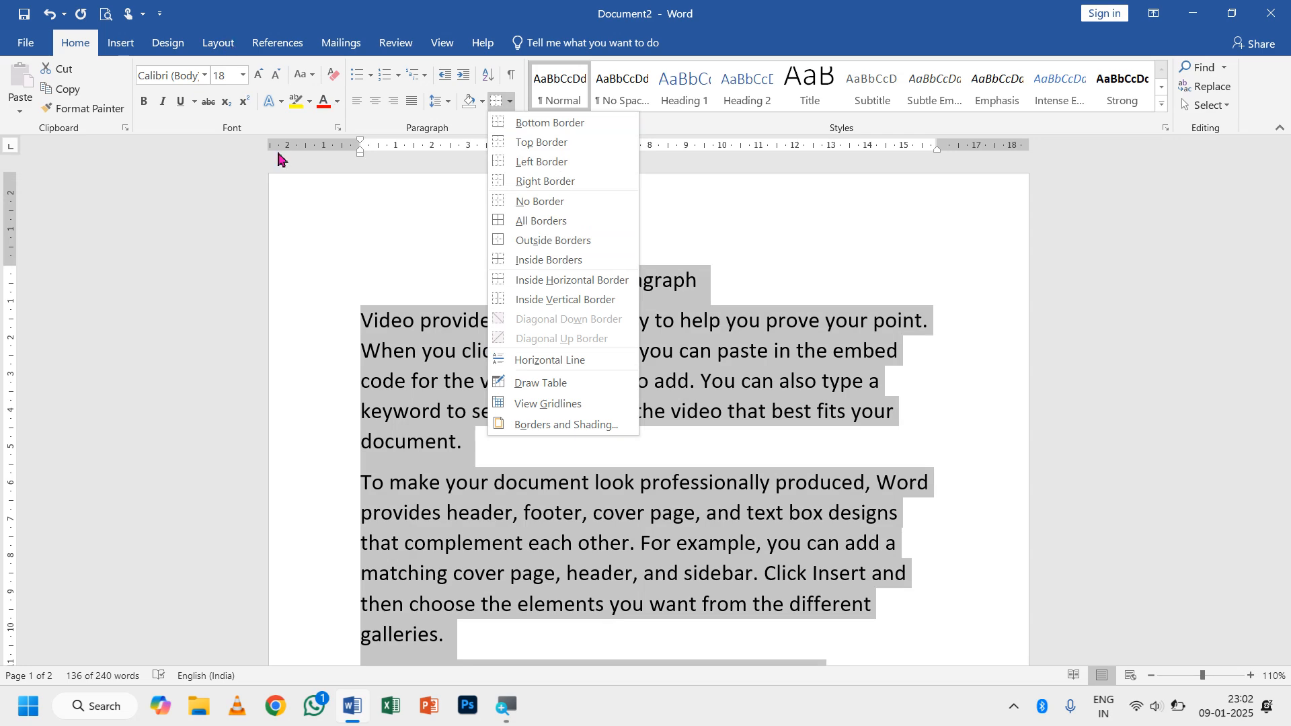
click(714, 352)
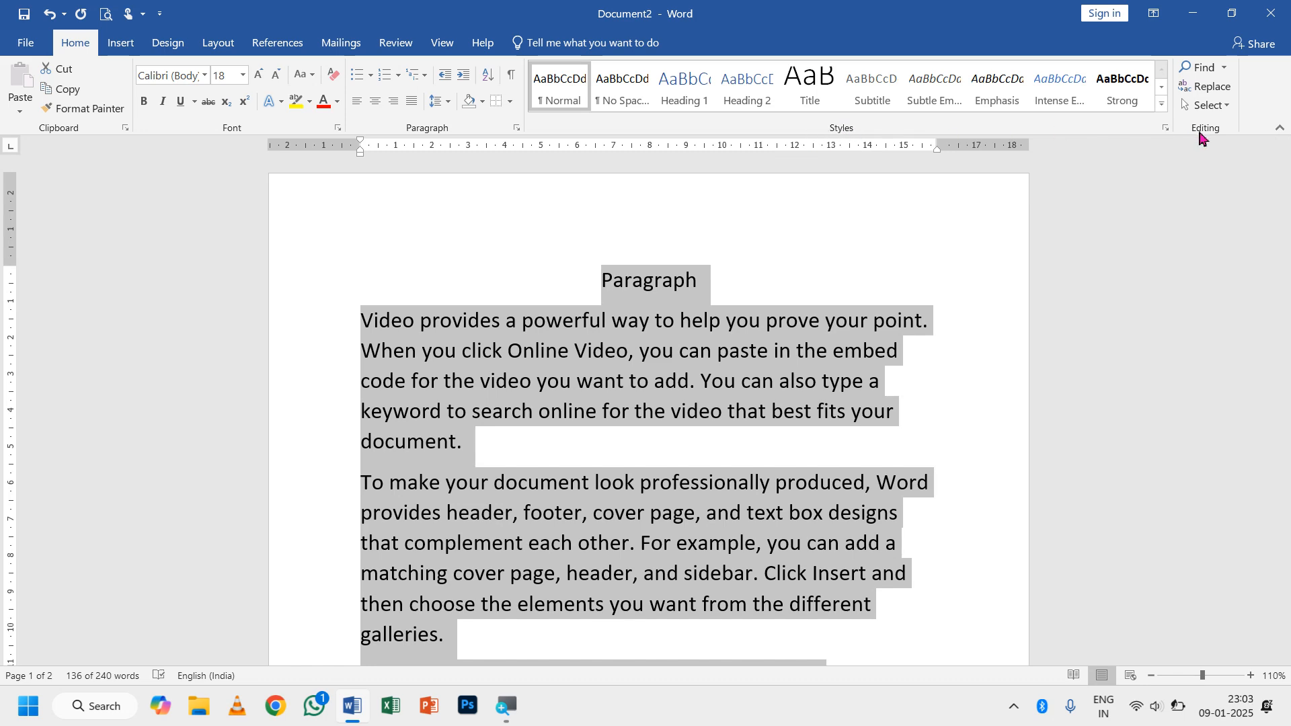
click(649, 329)
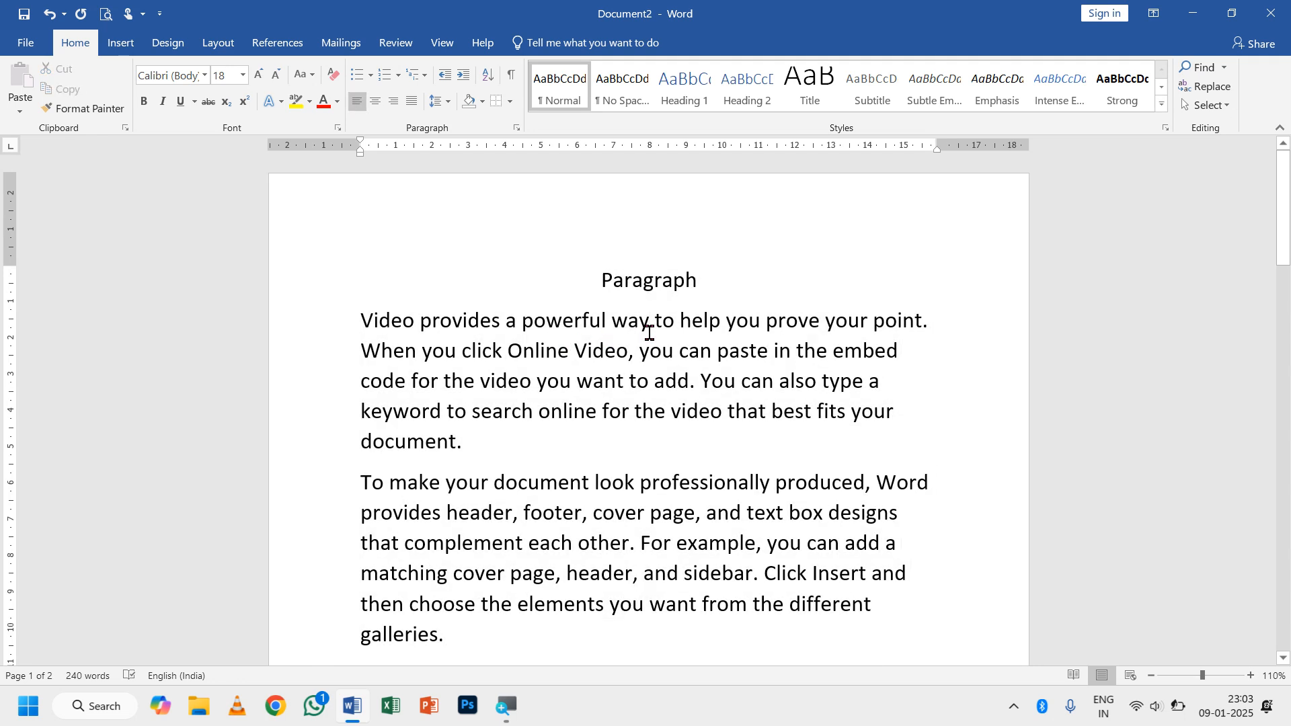